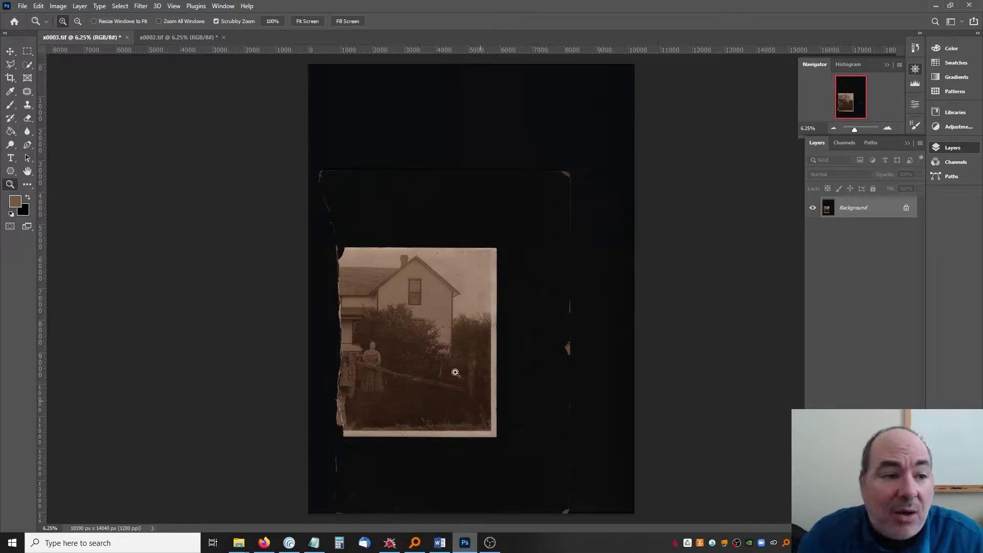
Step: Bring the x0002.tif signpost half to the front in place of x0003.tif
click(183, 38)
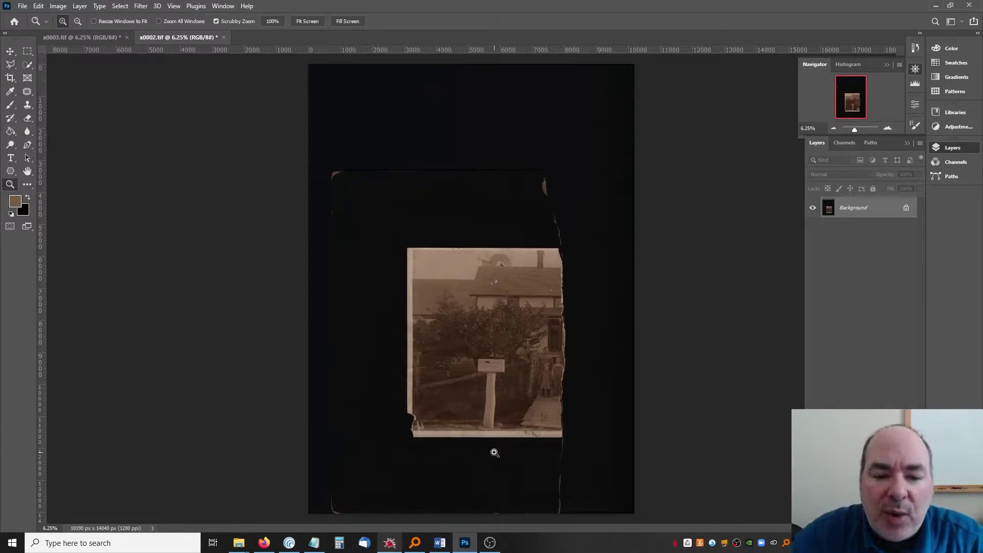
click(62, 38)
click(66, 5)
click(97, 84)
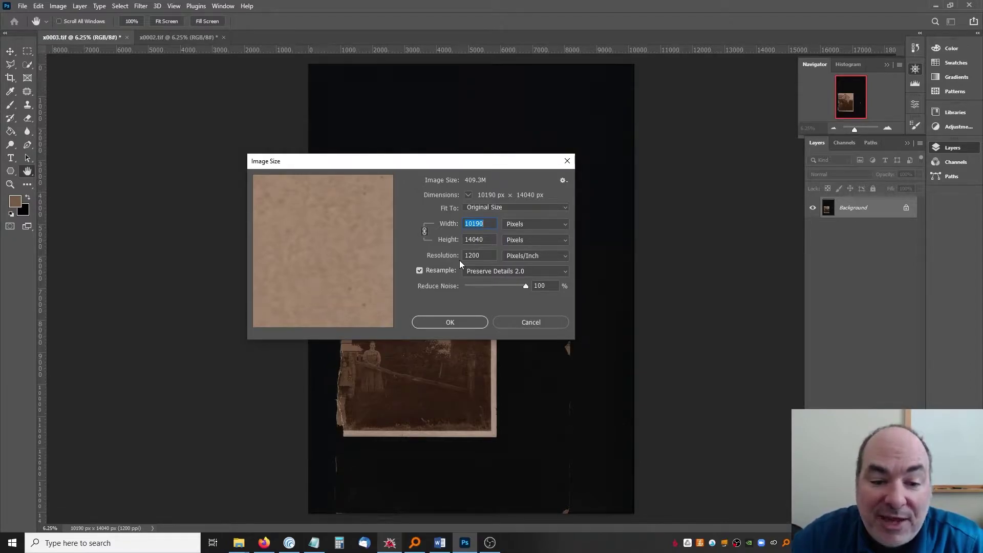
click(536, 321)
key(z)
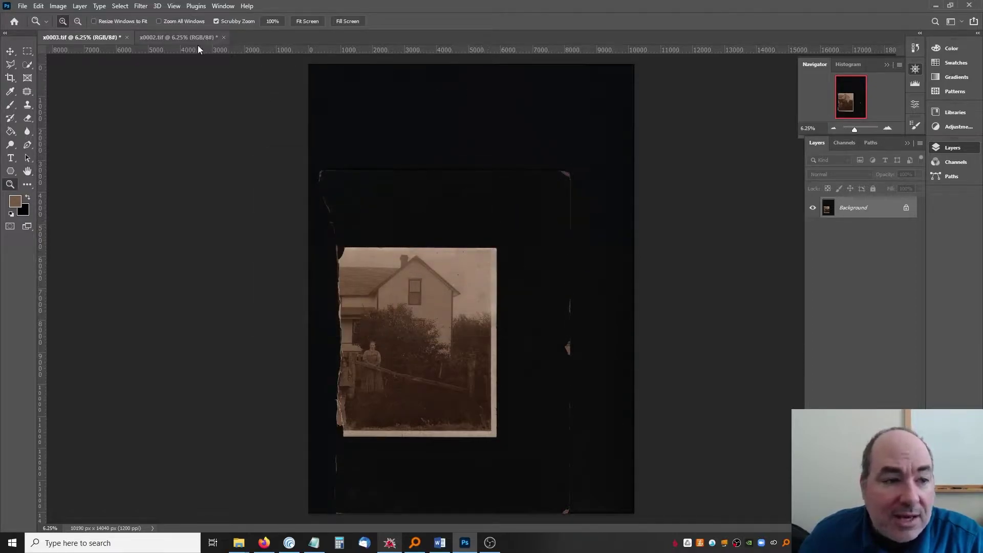
click(183, 37)
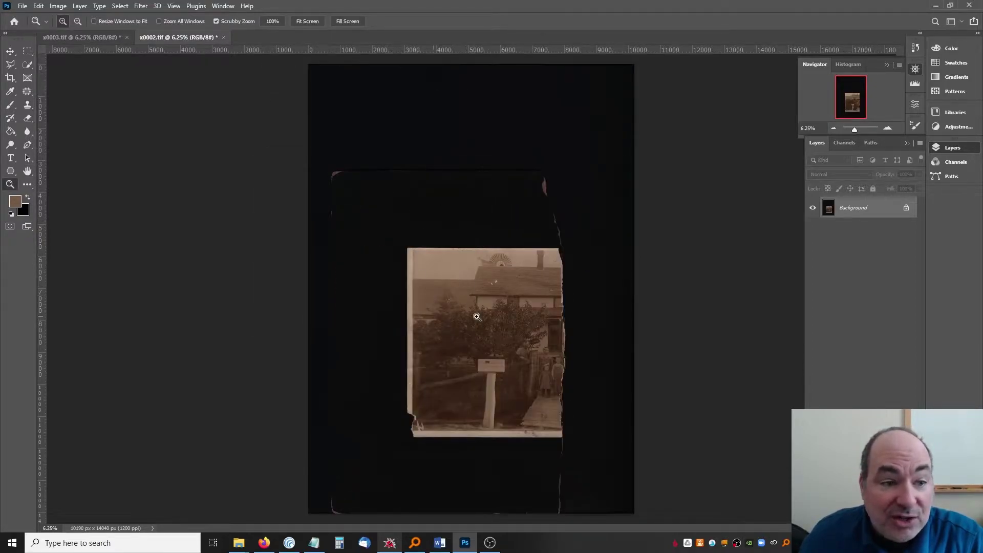
click(91, 38)
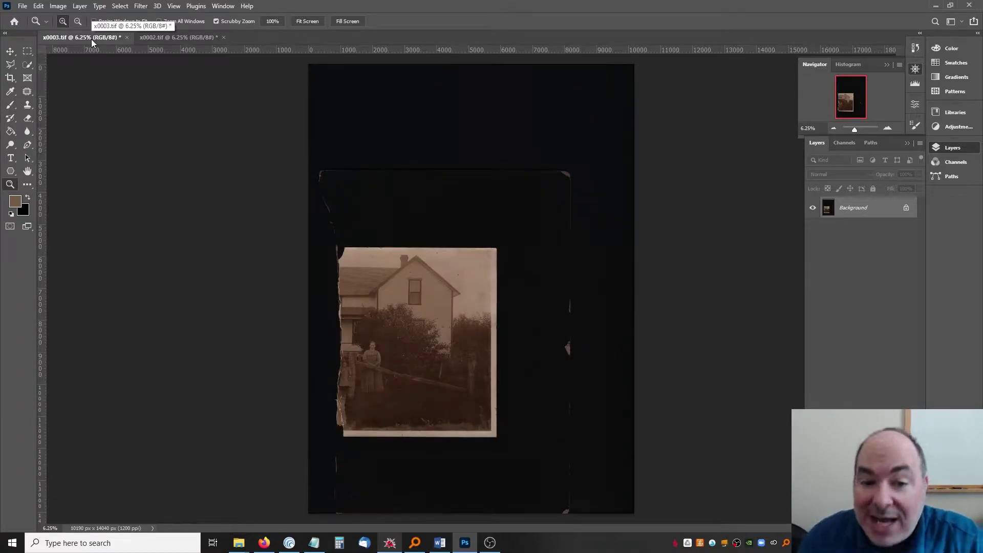
click(164, 37)
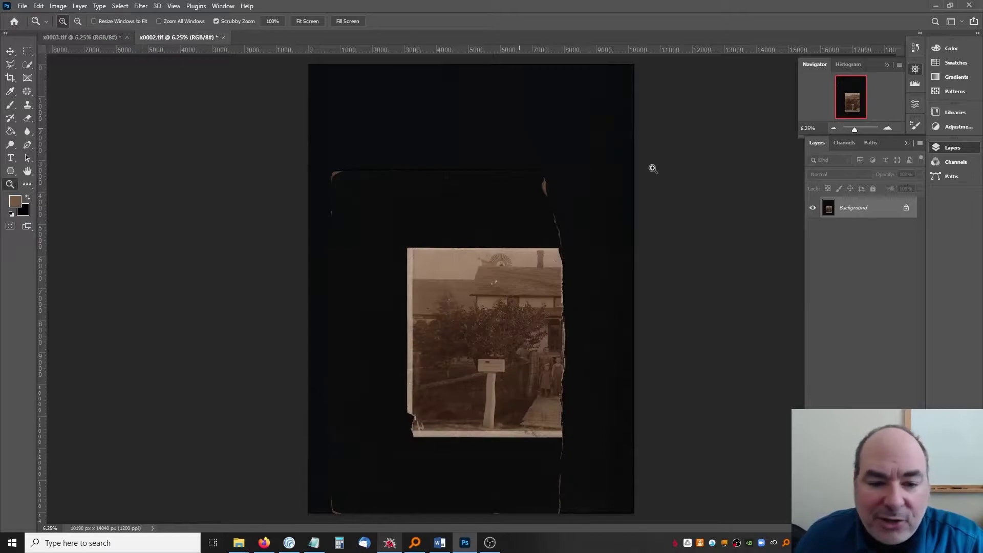
Step: Turn the Background of x0002.tif into a layer named Left Side
double_click(879, 213)
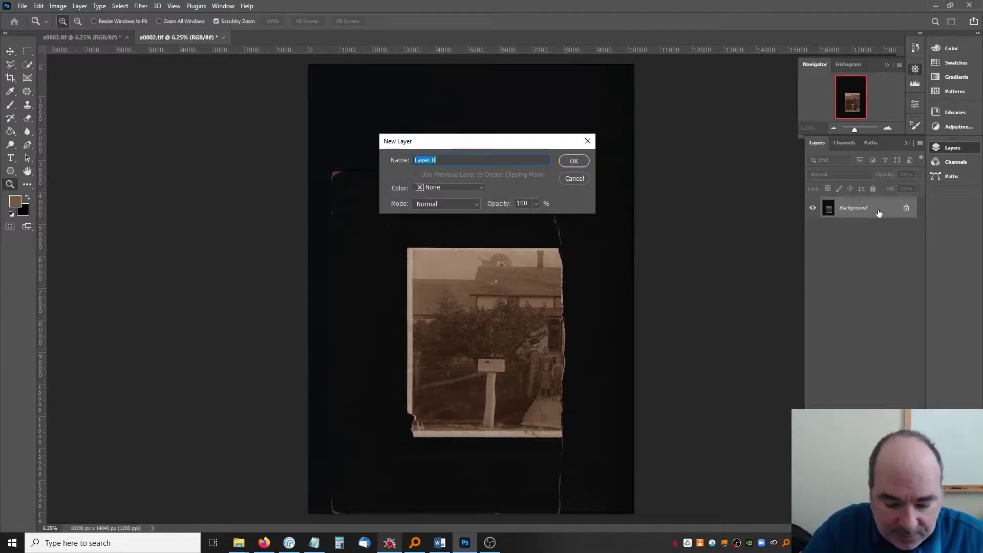
text(Left Side)
key(Return)
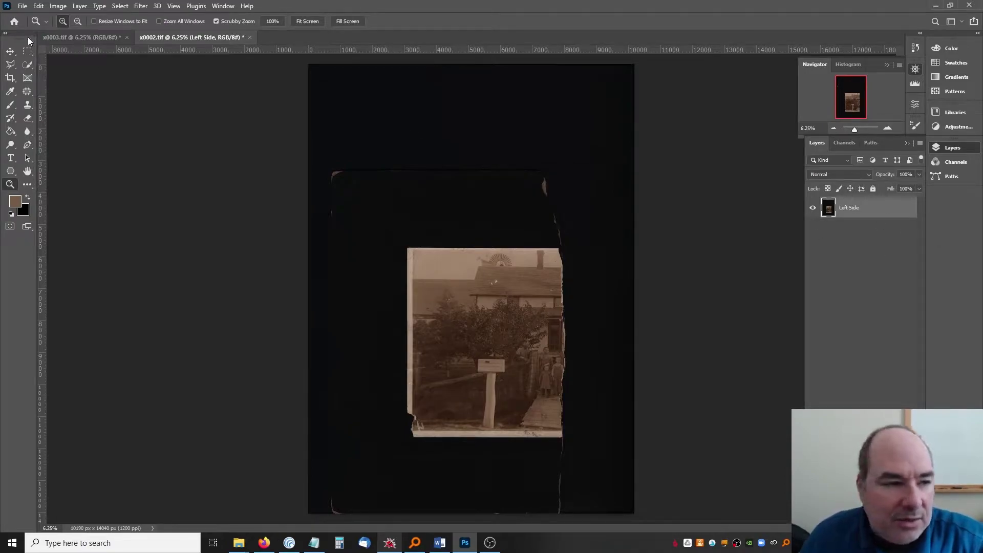
Step: Paste the x0003.tif house photo into x0002.tif as a layer named Right Side
click(63, 36)
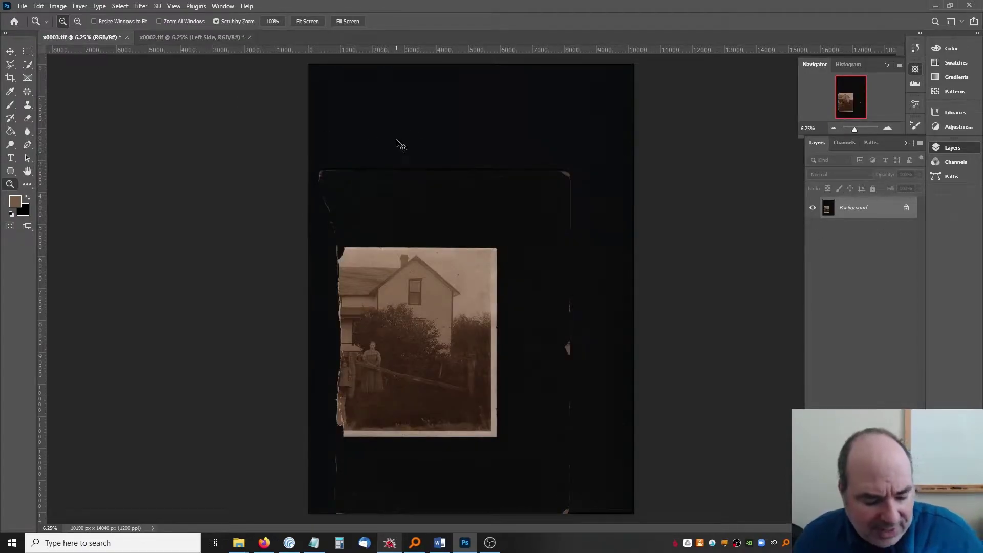
click(220, 37)
key(ctrl+v)
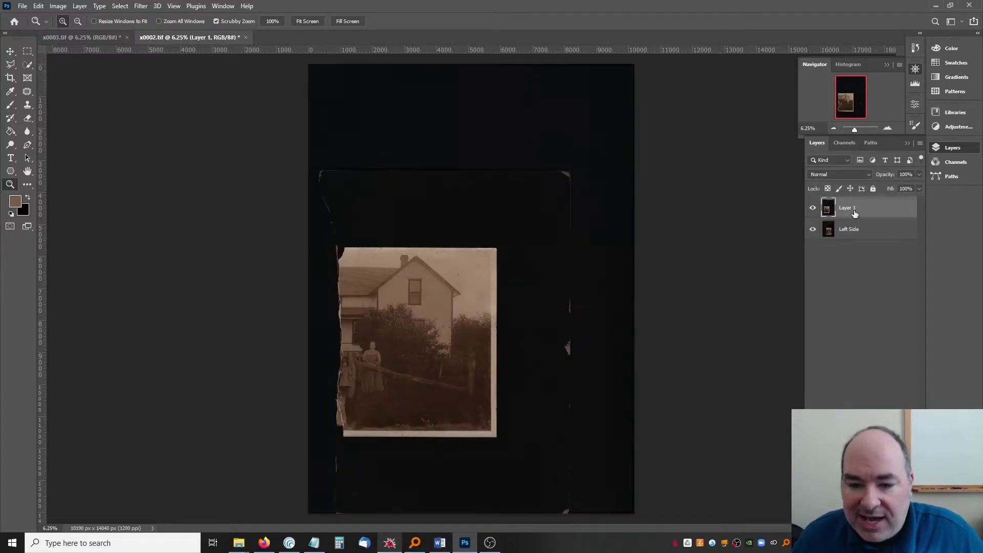
double_click(854, 214)
text(Right)
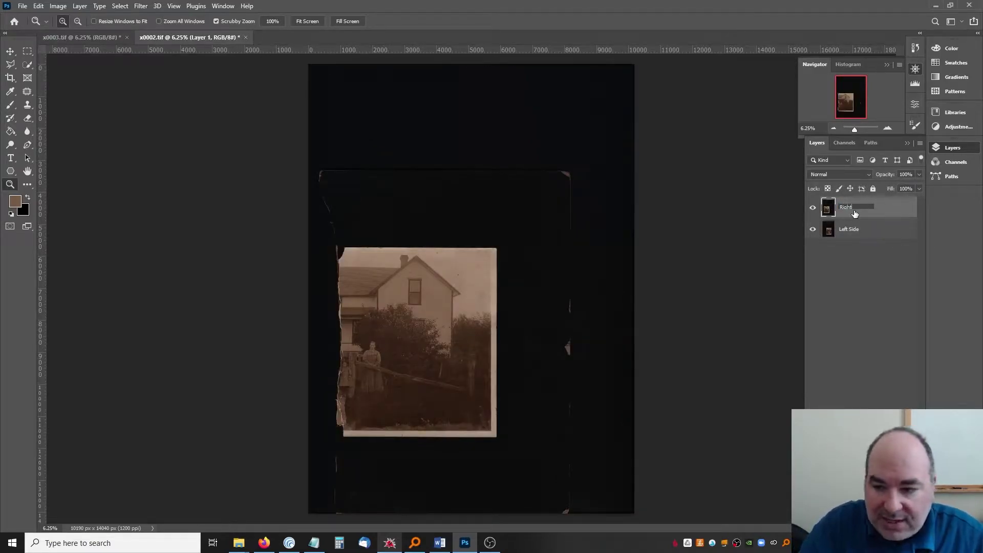
text( Side)
key(Return)
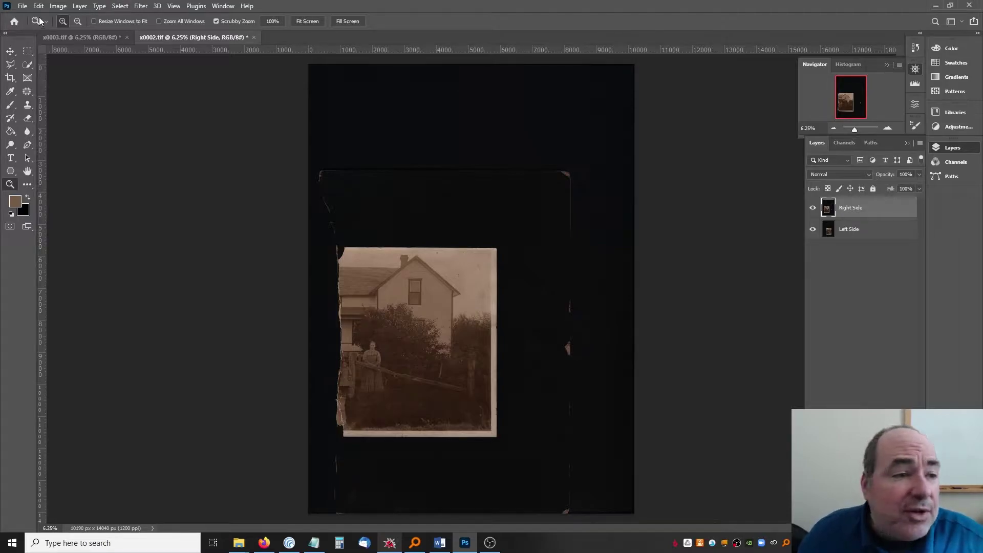
click(20, 6)
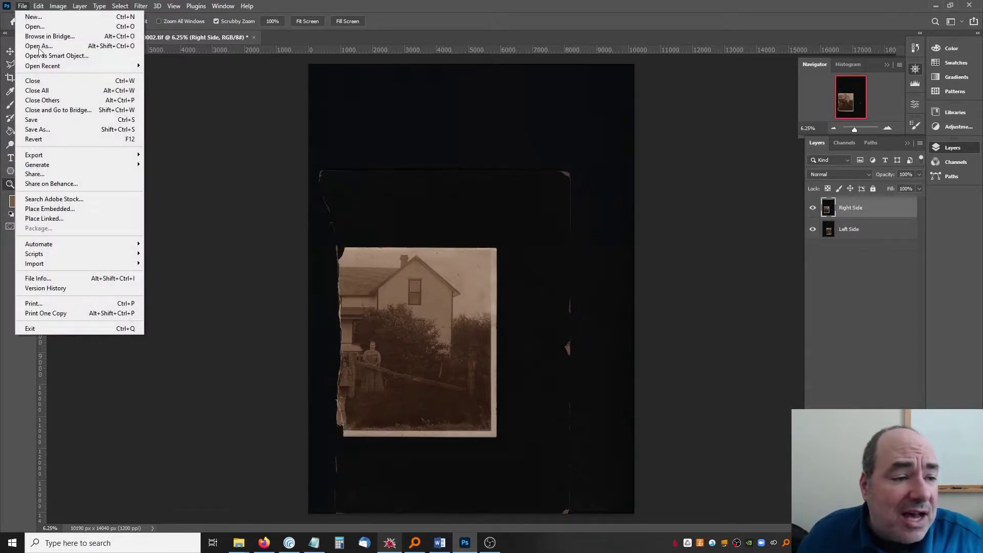
Step: Save the layered document in Photoshop format as OldPhoto.psd
click(62, 126)
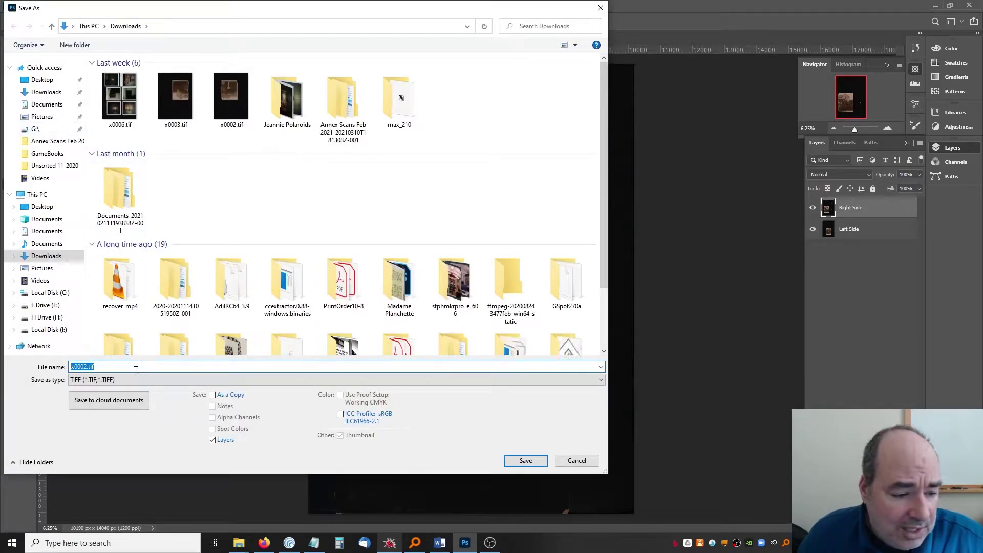
click(127, 380)
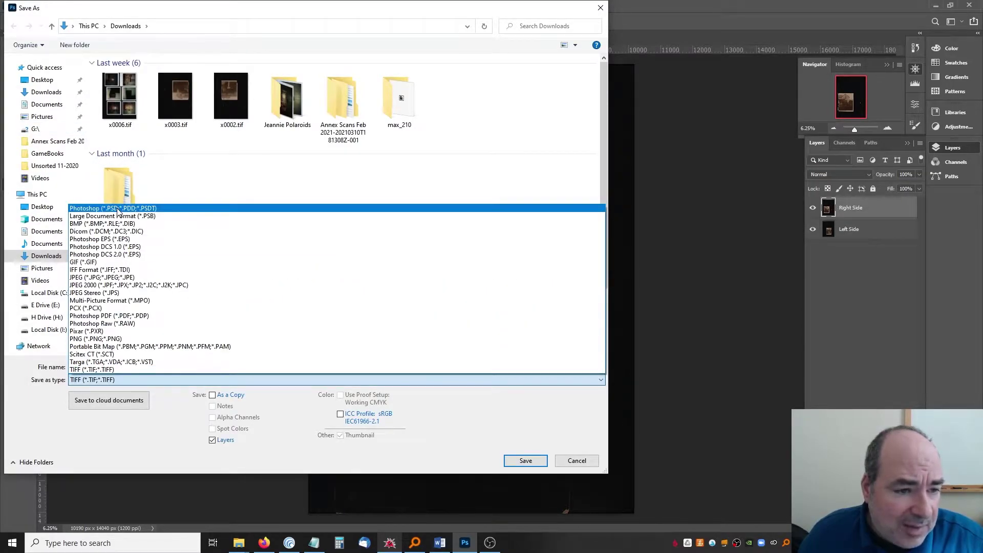
click(112, 207)
double_click(118, 366)
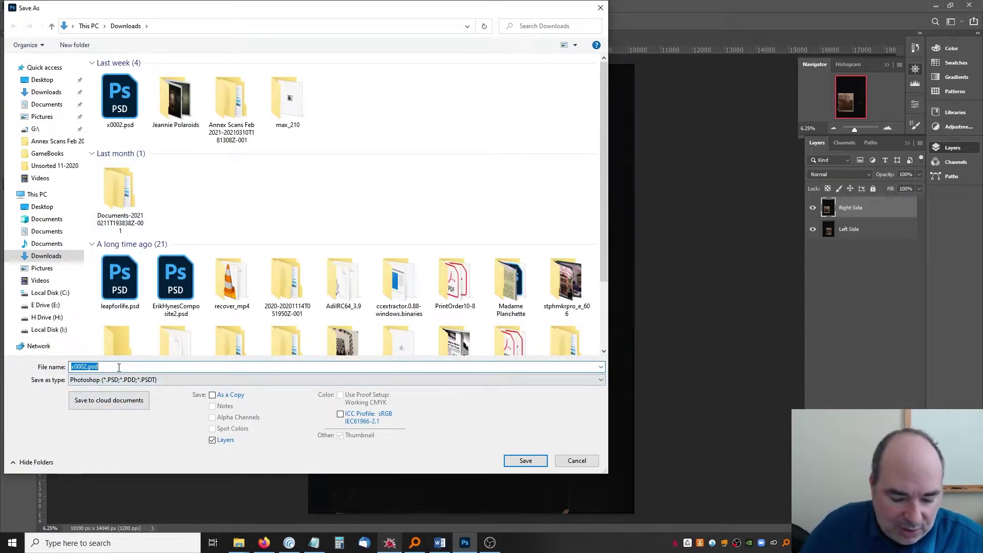
text(OldPho)
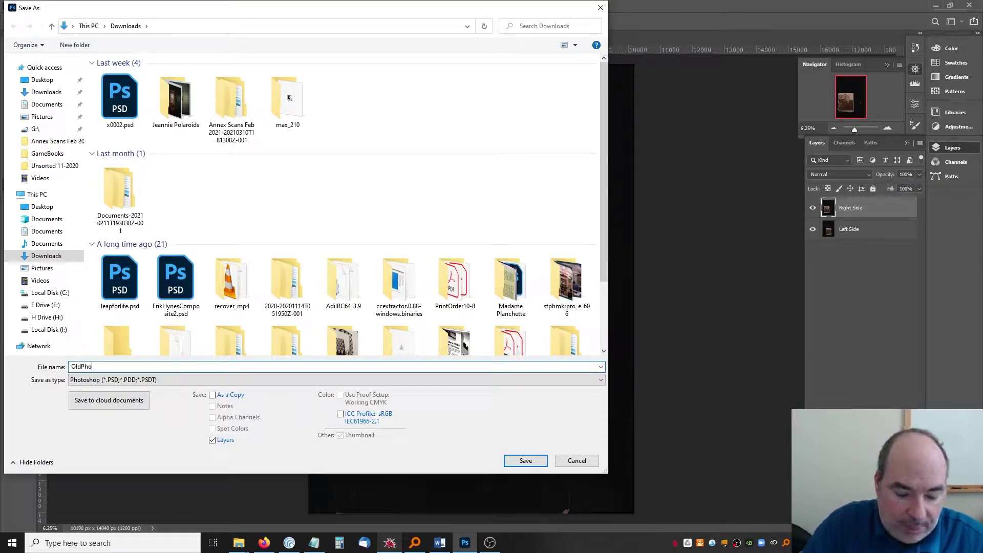
text(to)
key(Return)
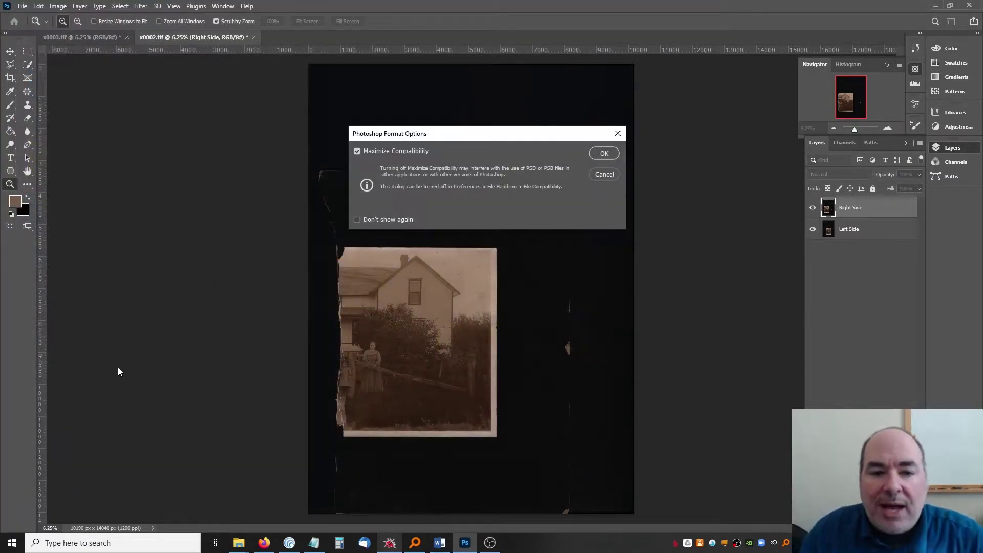
key(Return)
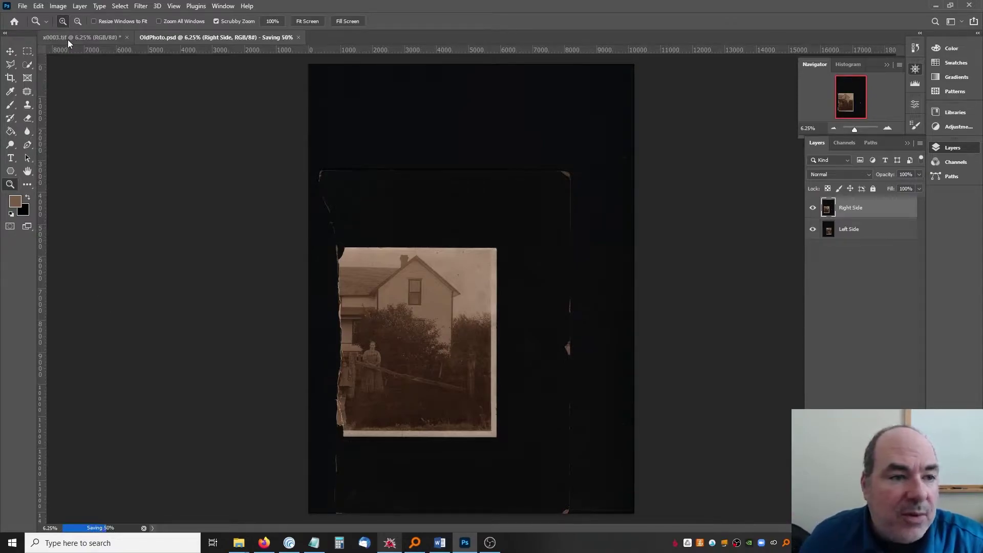
Step: Close x0003.tif without saving its changes
click(82, 35)
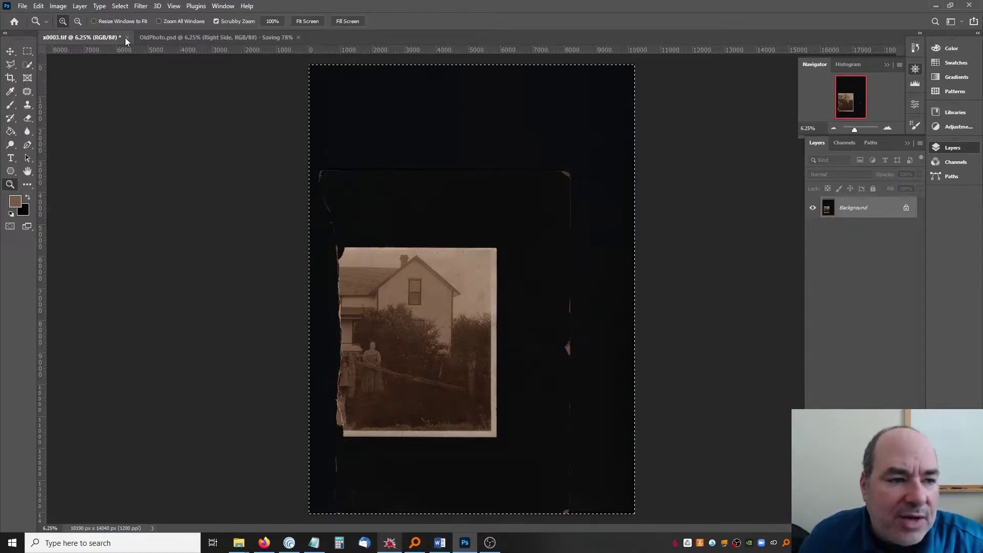
click(126, 38)
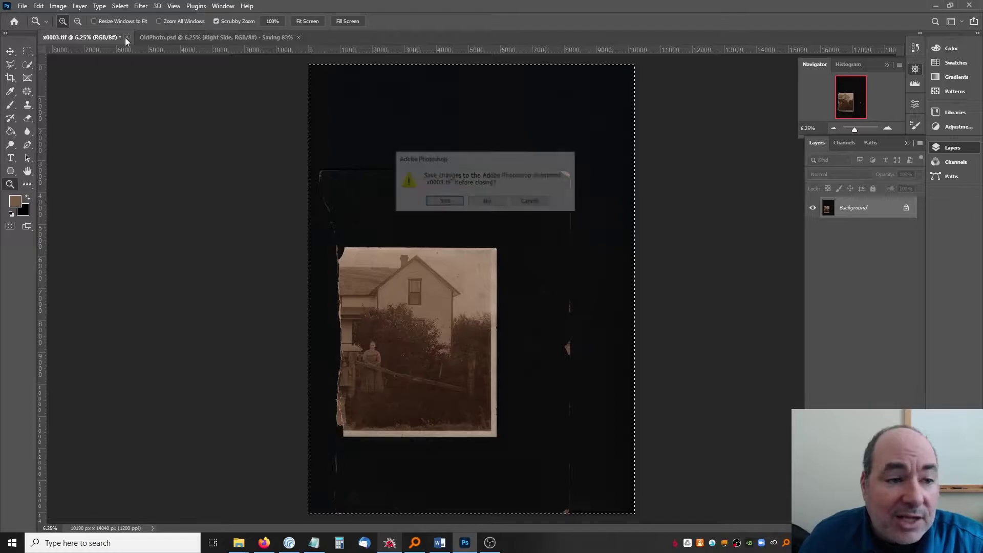
click(494, 204)
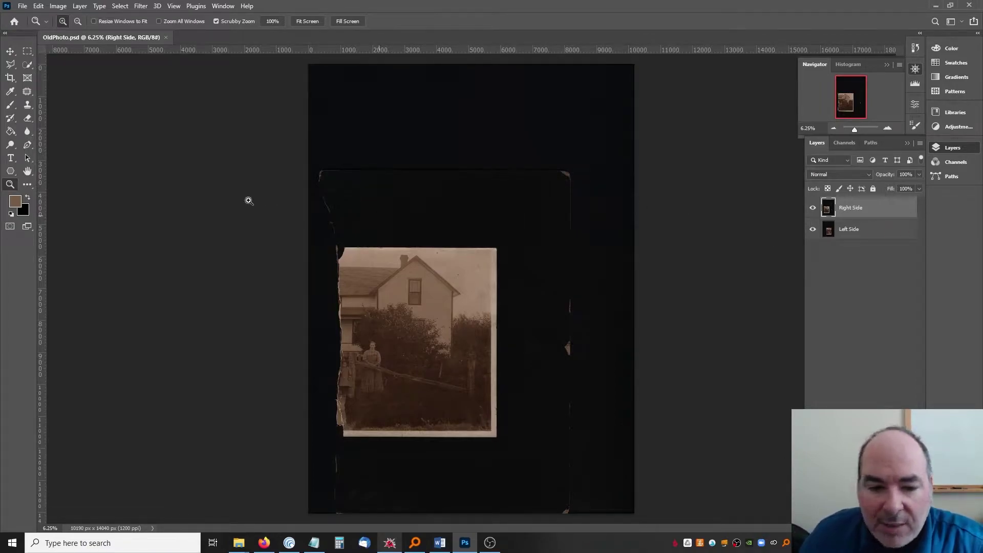
Step: Widen the canvas to 15 inches with a middle-left anchor, adding space on the right
click(812, 207)
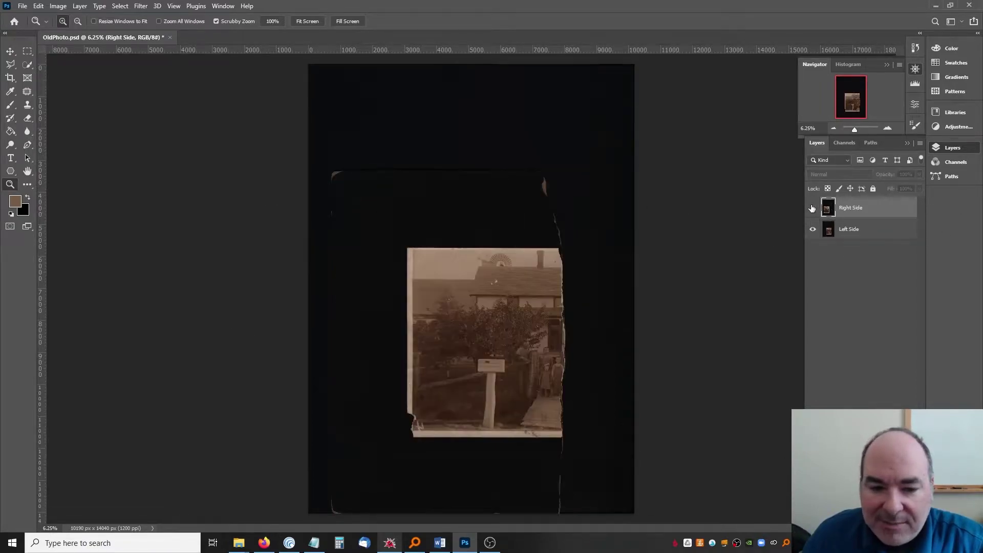
click(812, 207)
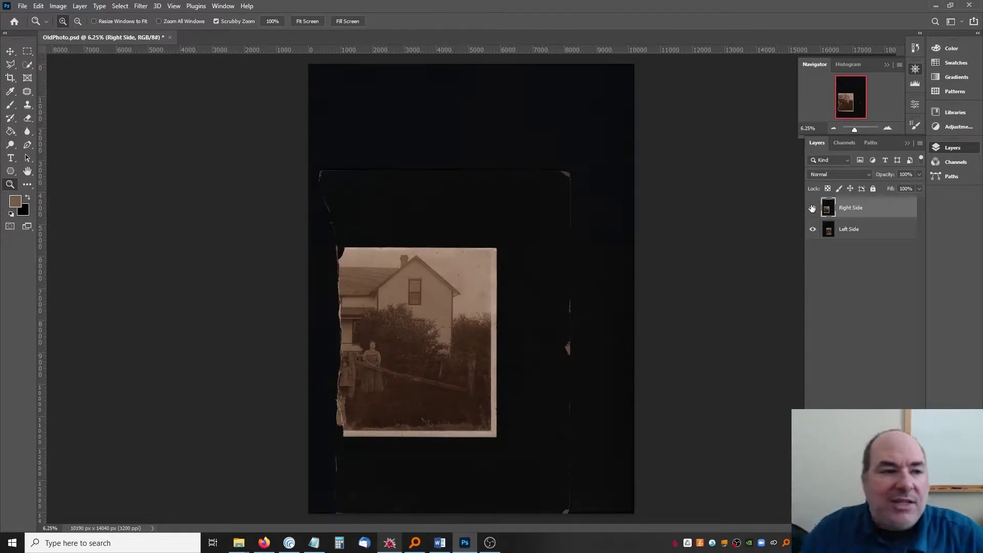
click(58, 7)
click(86, 93)
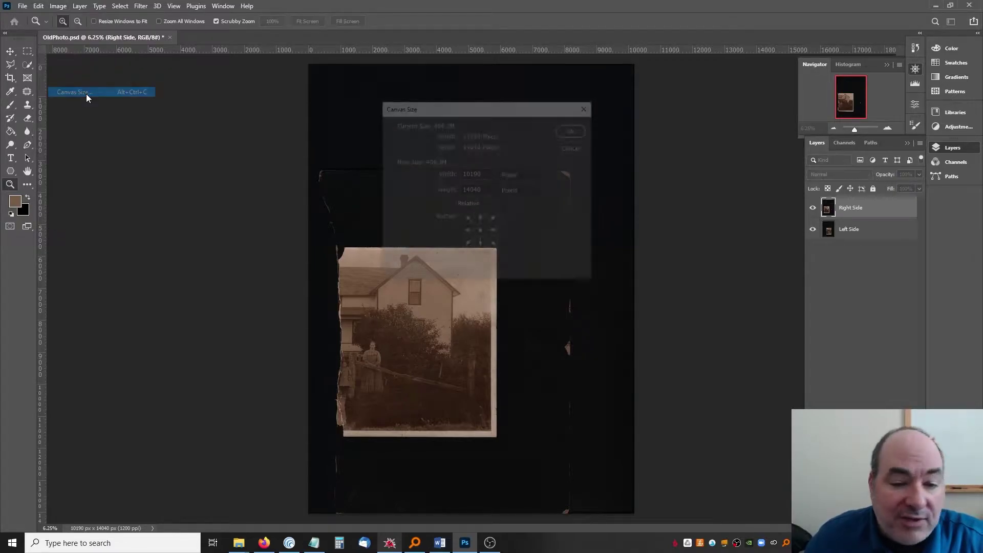
click(520, 174)
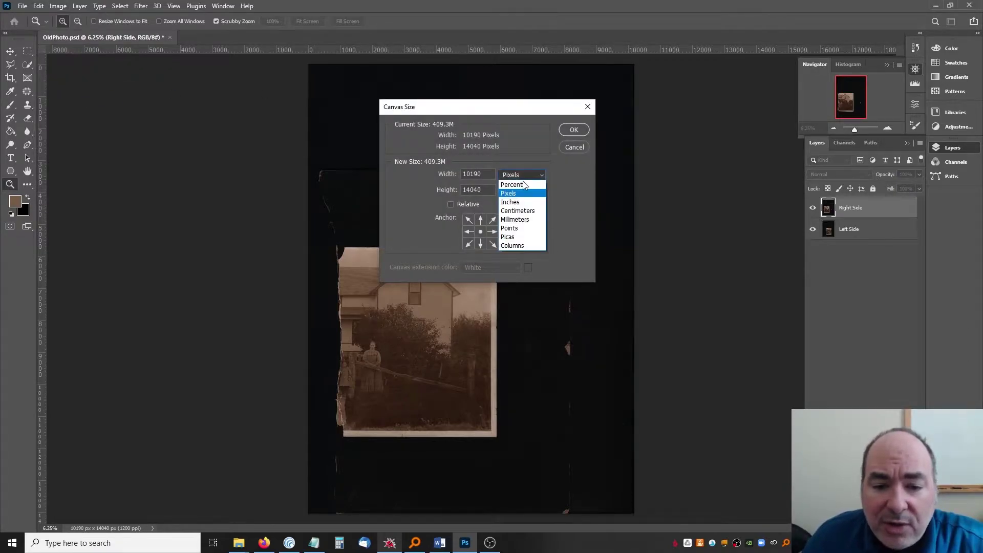
click(520, 204)
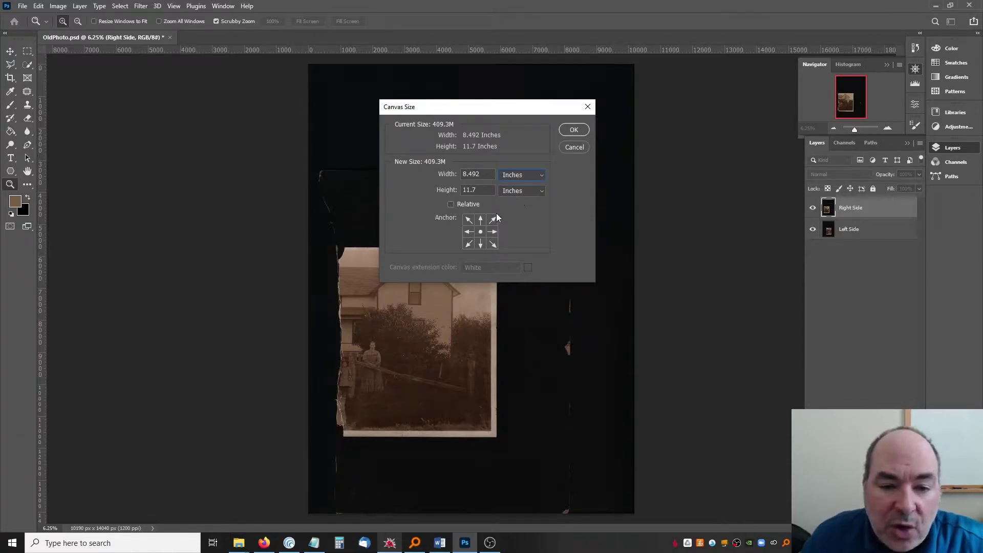
click(469, 231)
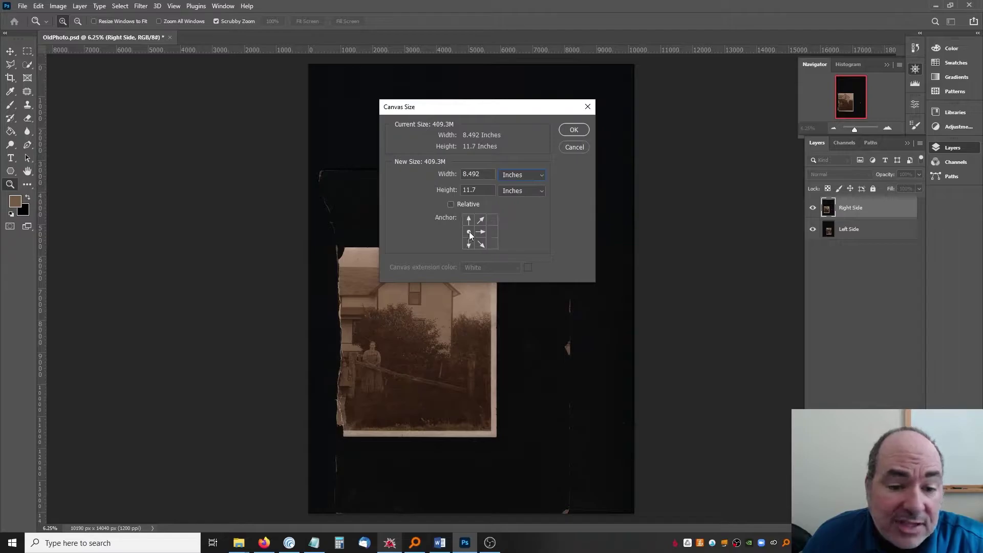
drag(484, 174, 456, 175)
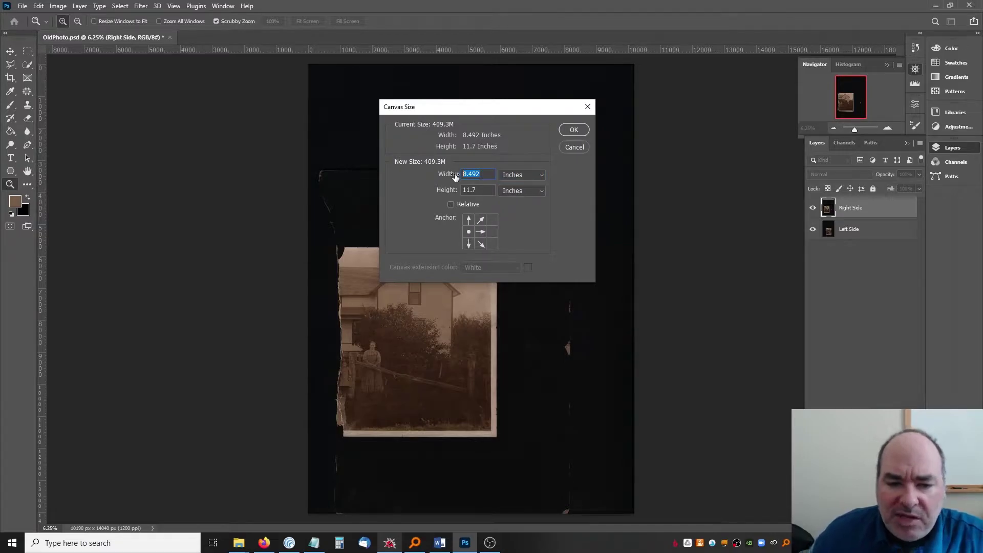
text(15)
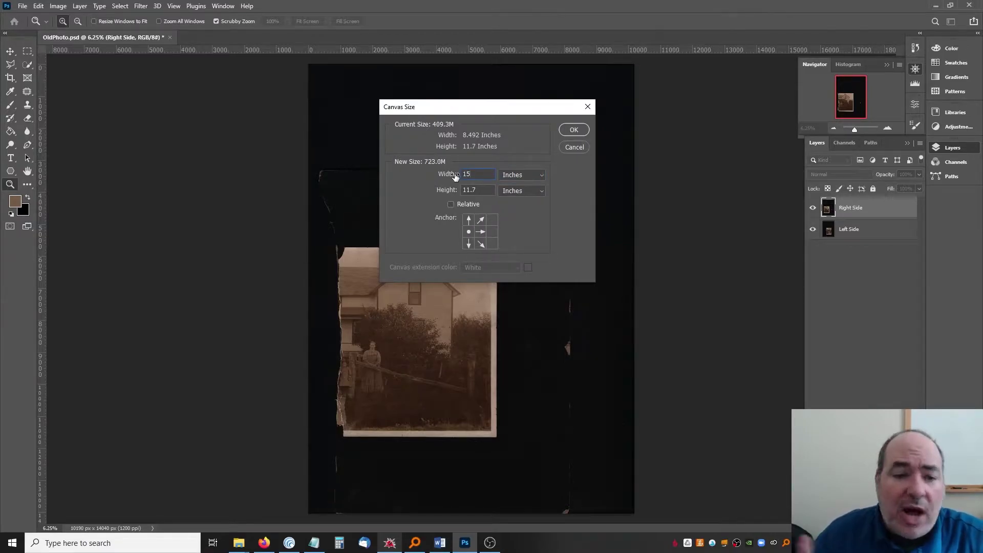
key(Return)
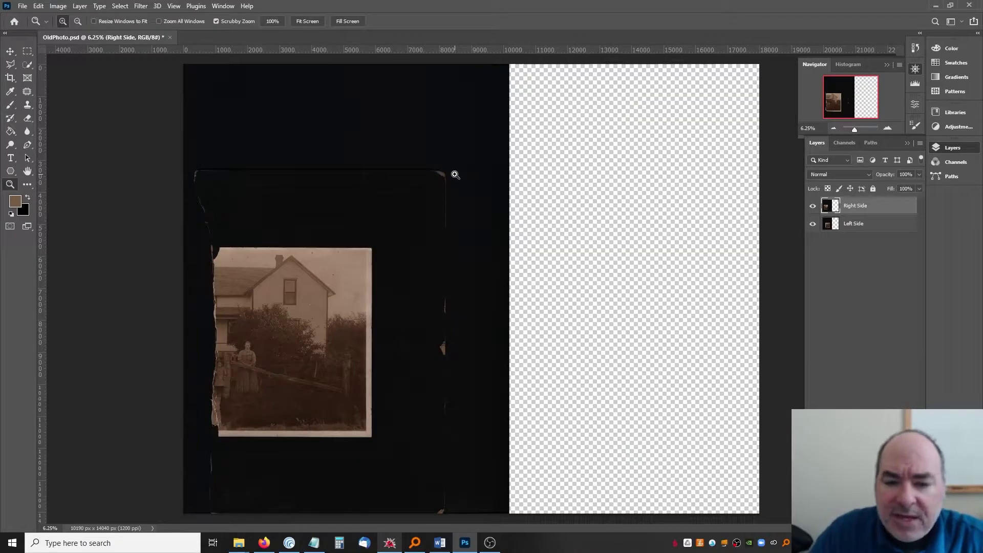
Step: Move the Right Side house half into the new space beside the signpost half
click(11, 51)
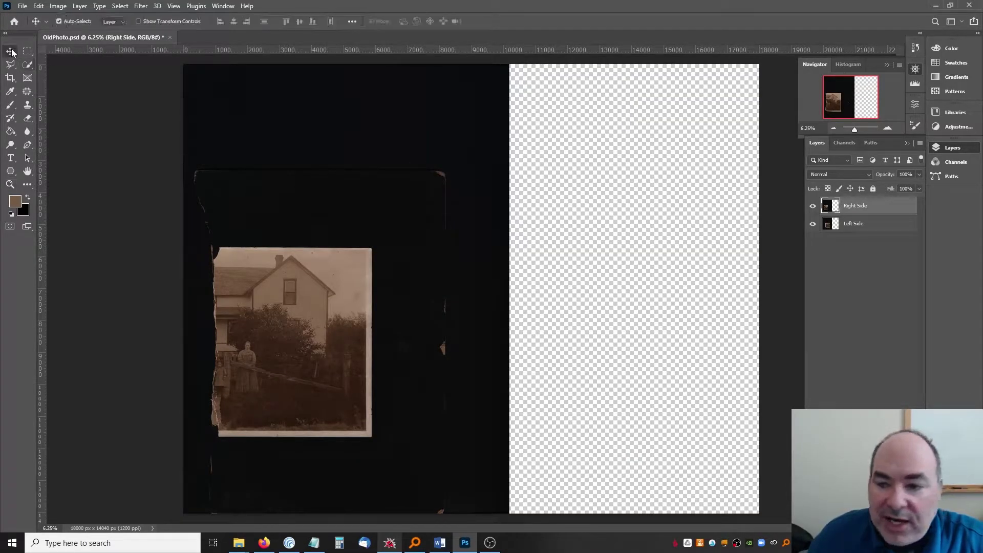
drag(293, 306, 555, 307)
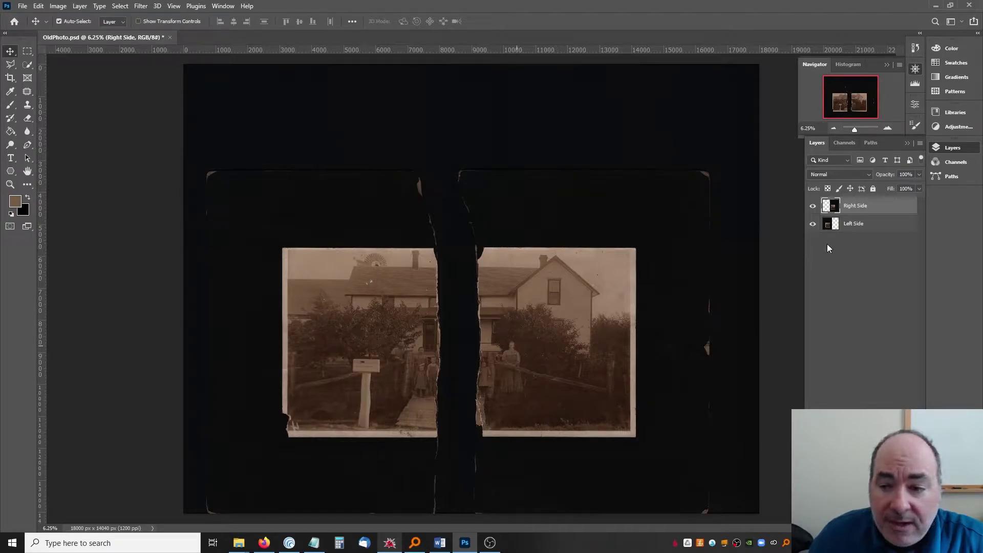
click(14, 80)
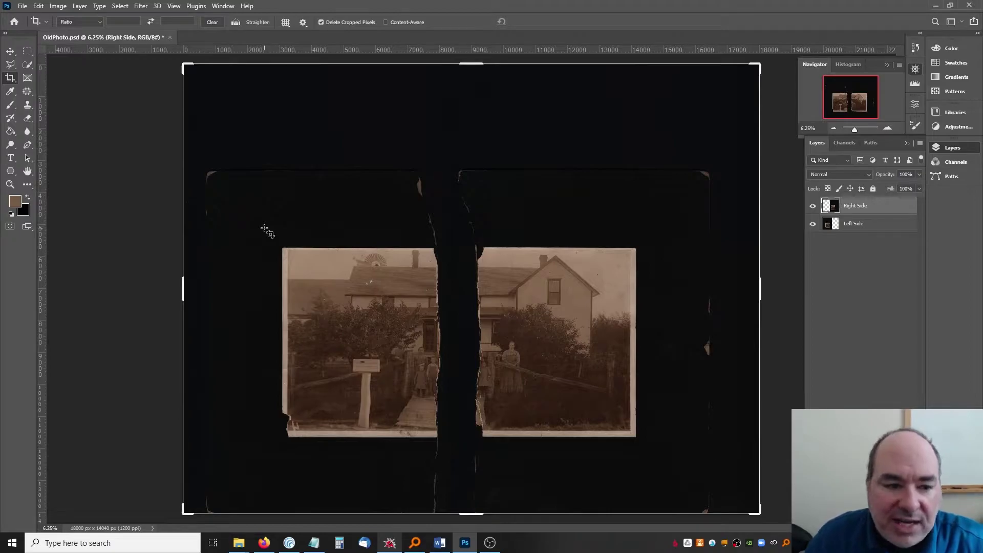
Step: Crop tightly around both photo halves, then toggle each layer's visibility to check them
drag(264, 227, 654, 461)
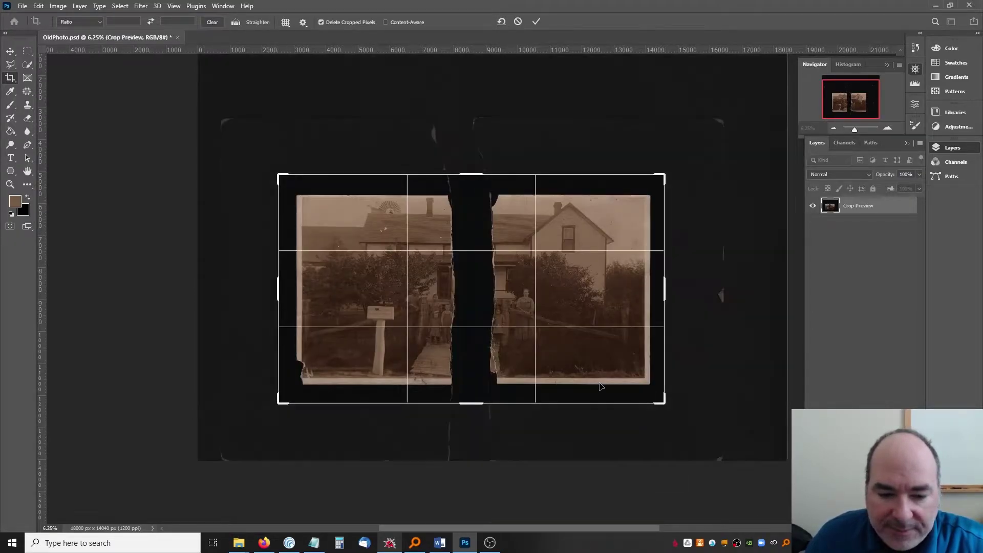
key(Return)
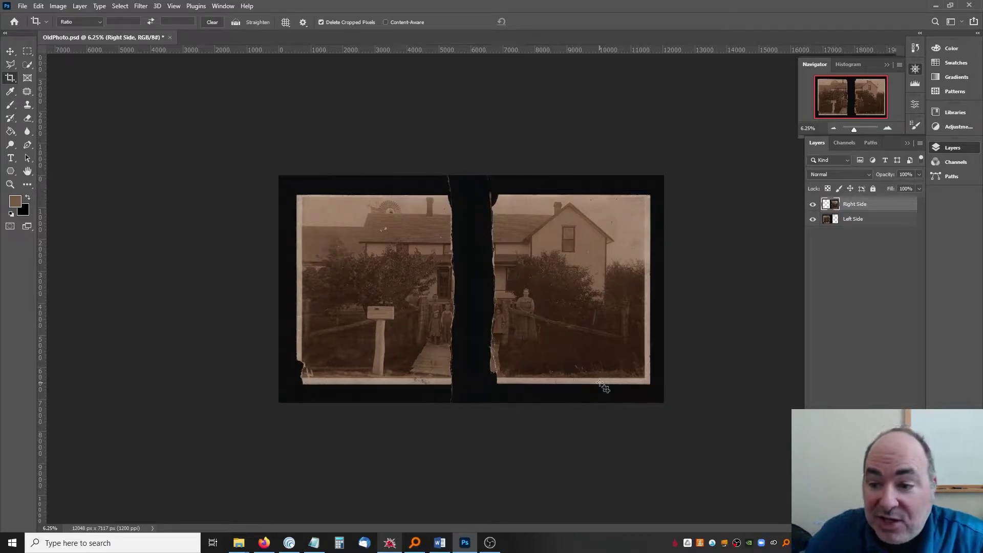
click(813, 205)
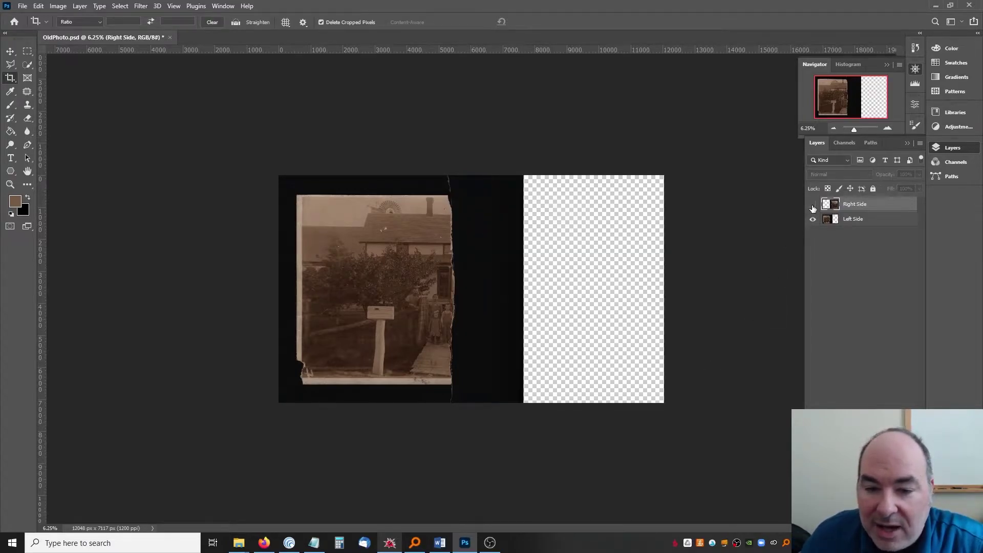
click(813, 205)
click(812, 219)
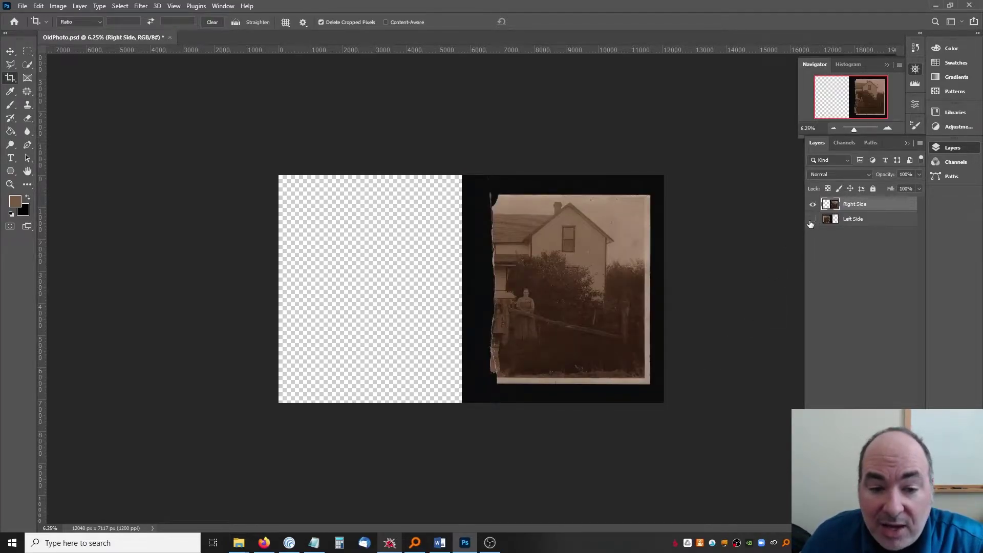
click(812, 219)
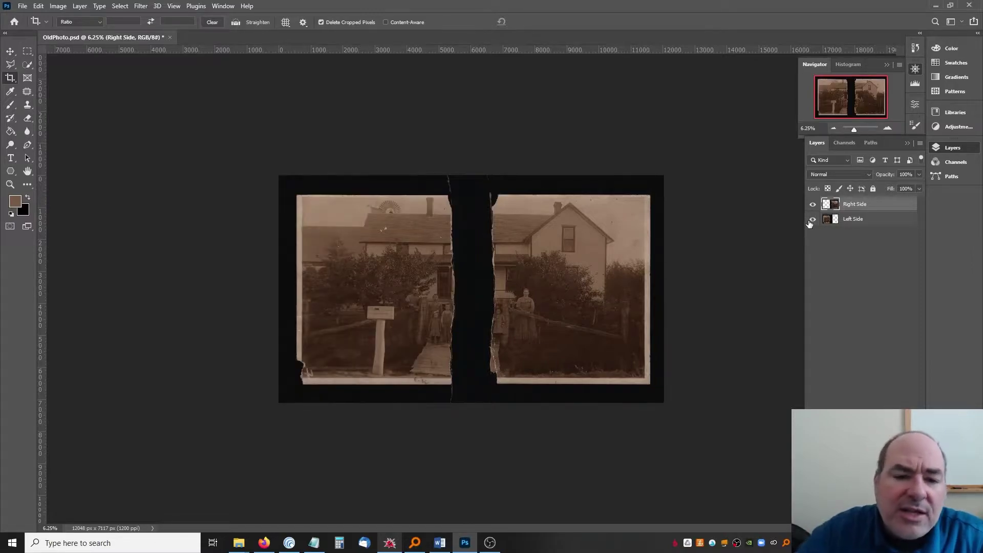
click(10, 185)
click(278, 20)
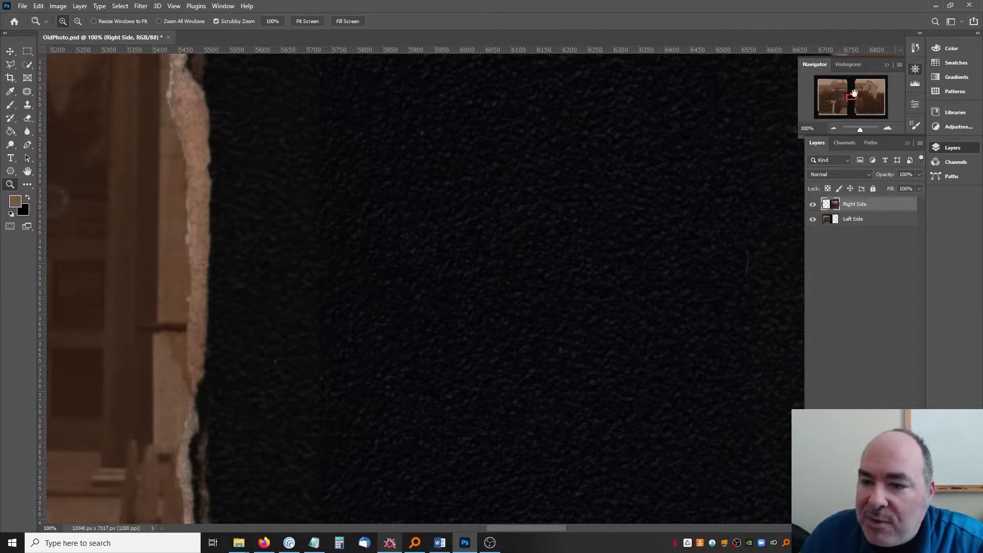
mouse_move(853, 93)
mouse_down()
mouse_move(892, 100)
mouse_move(885, 81)
mouse_move(855, 81)
mouse_up()
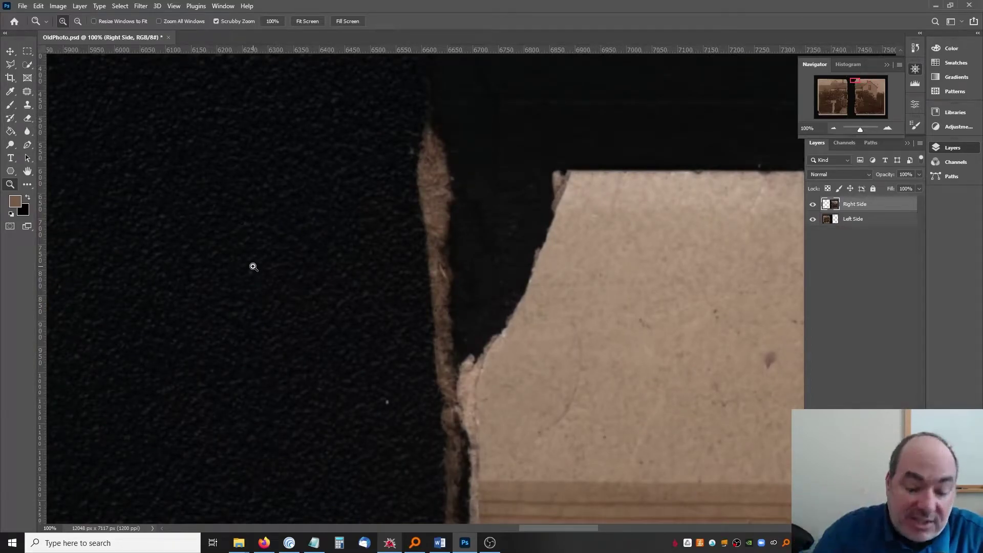
key(ctrl+minus)
key(ctrl+minus)
key(ctrl+minus)
key(ctrl+minus)
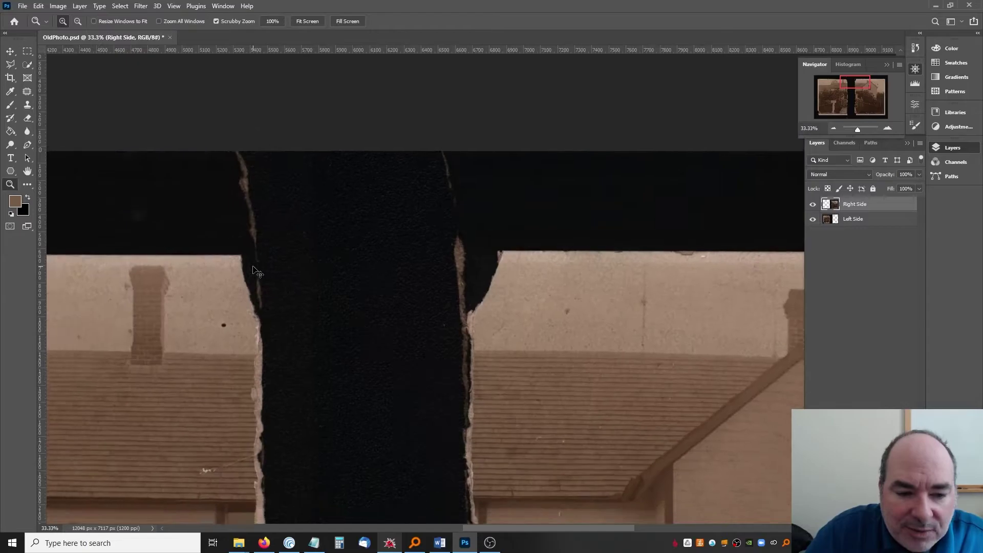
key(ctrl+minus)
key(ctrl+minus)
key(ctrl+minus)
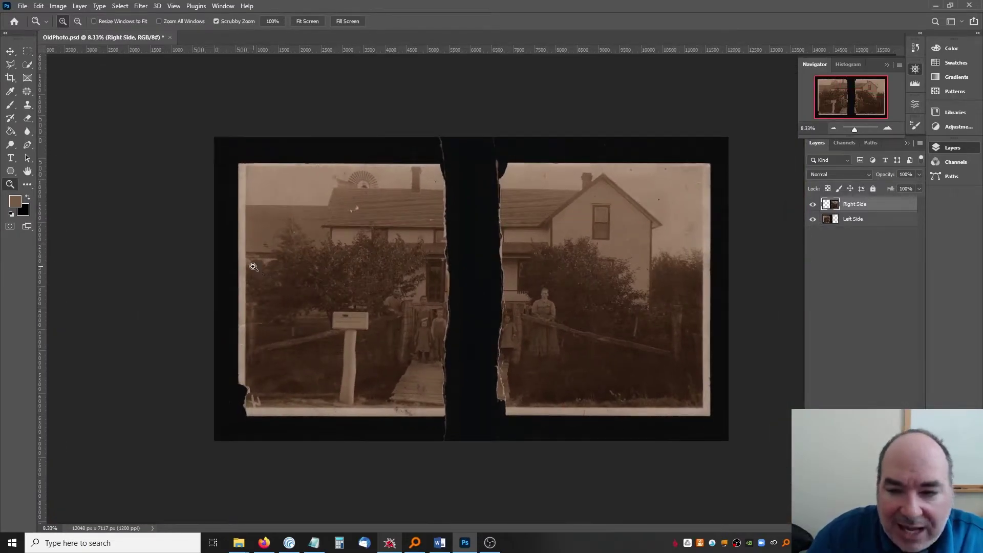
Step: Hide Left Side and quick-select the dark border around the right photo half
click(812, 219)
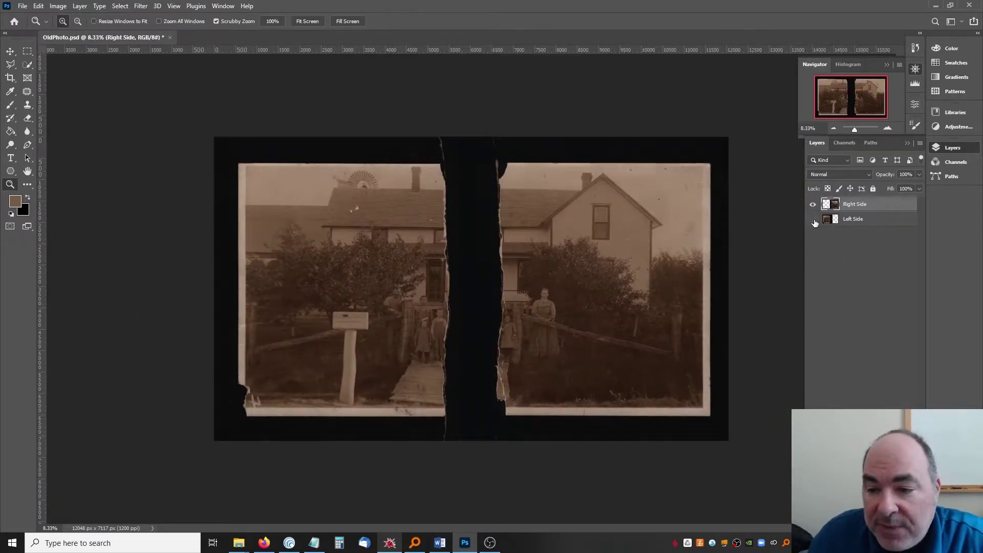
click(27, 65)
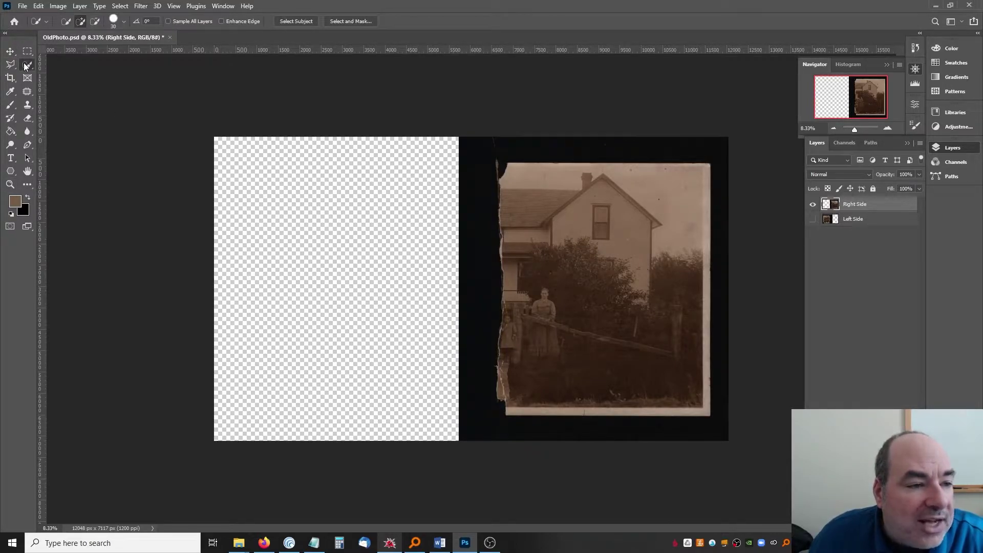
right_click(23, 62)
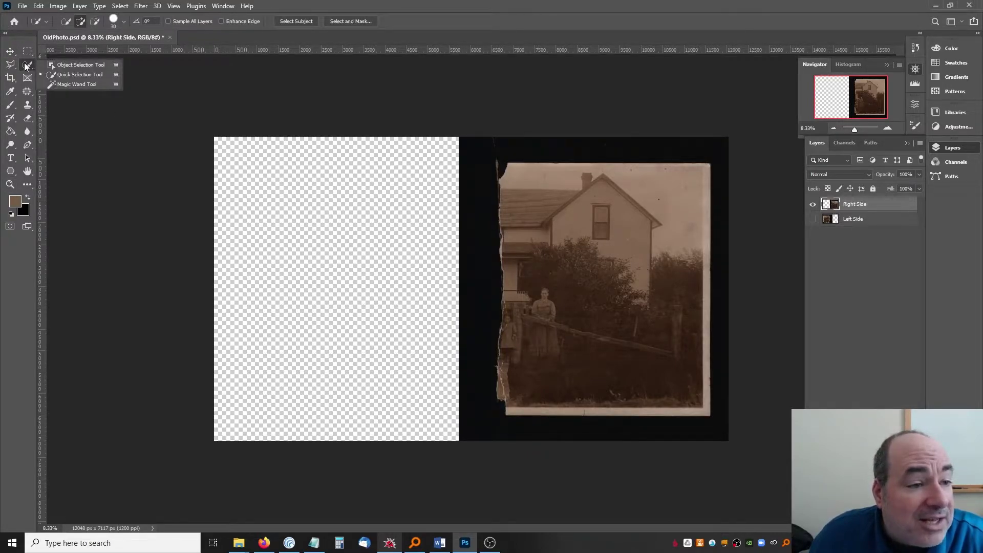
click(72, 75)
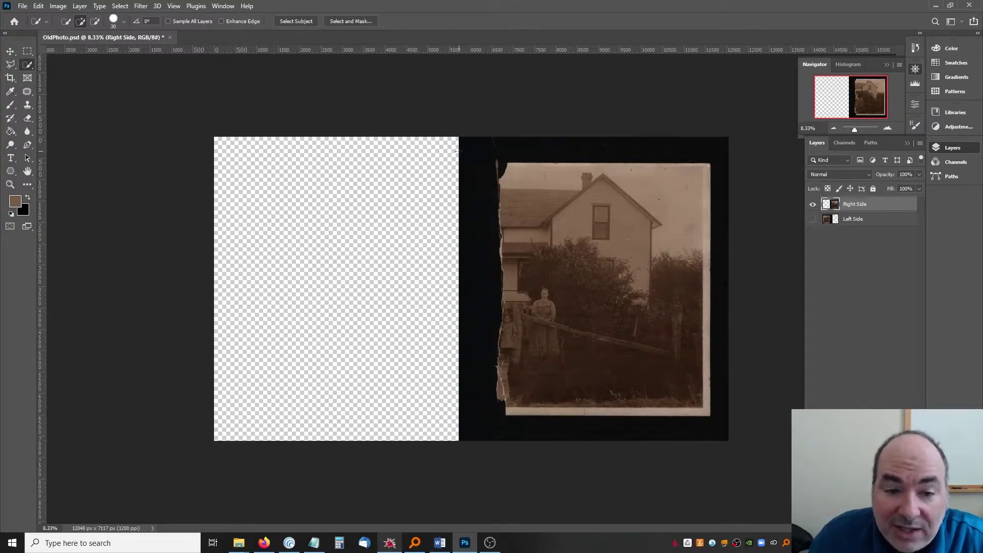
drag(457, 151, 475, 200)
drag(476, 239, 480, 285)
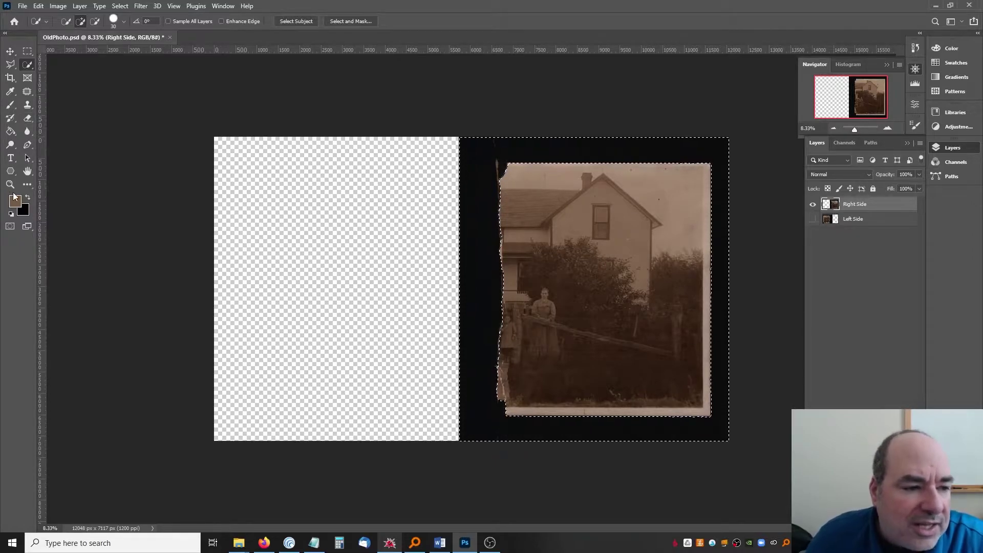
Step: Zoom to 50% on the torn edge and subtract stray areas so the selection follows it
click(10, 185)
click(502, 165)
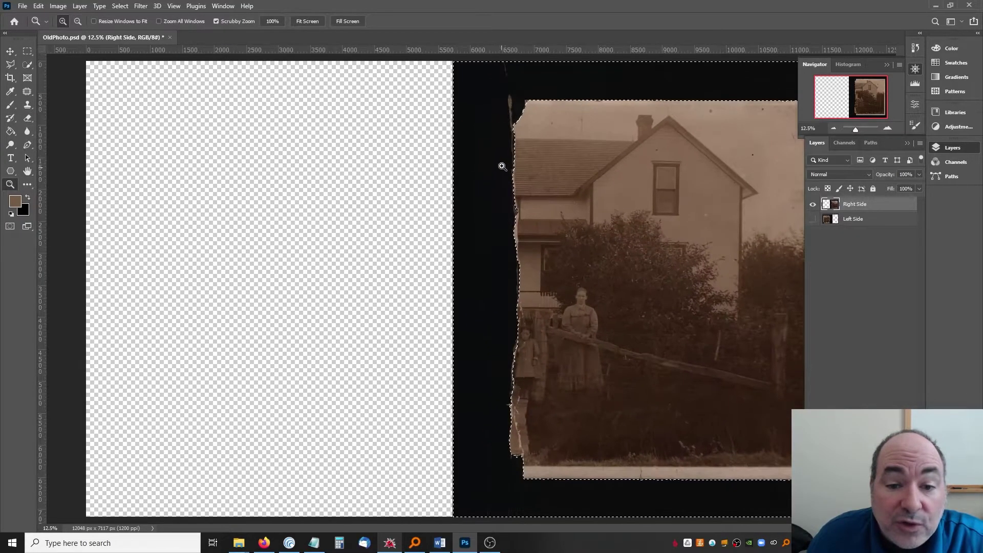
click(544, 106)
click(544, 106)
click(540, 106)
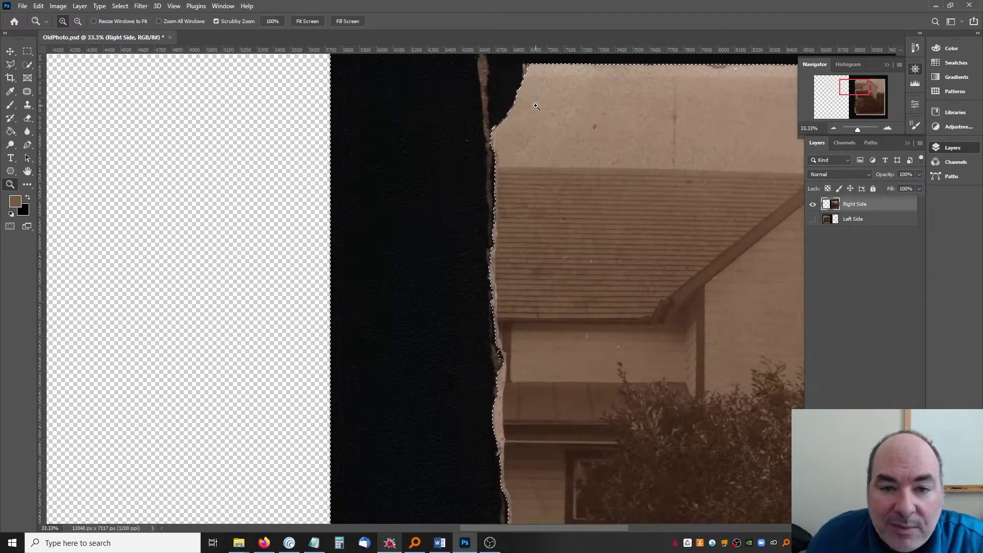
click(535, 106)
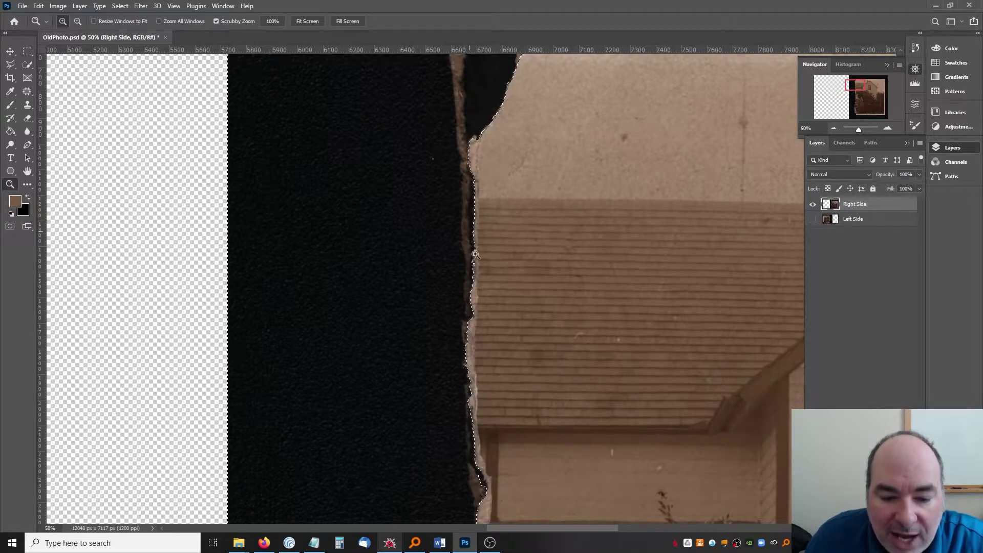
scroll(475, 253, down, 10)
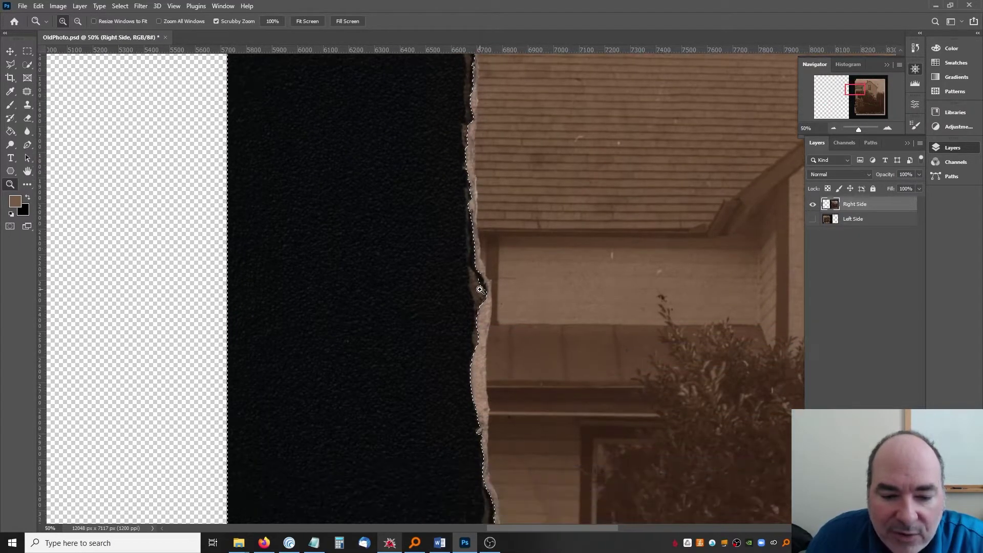
scroll(480, 289, down, 10)
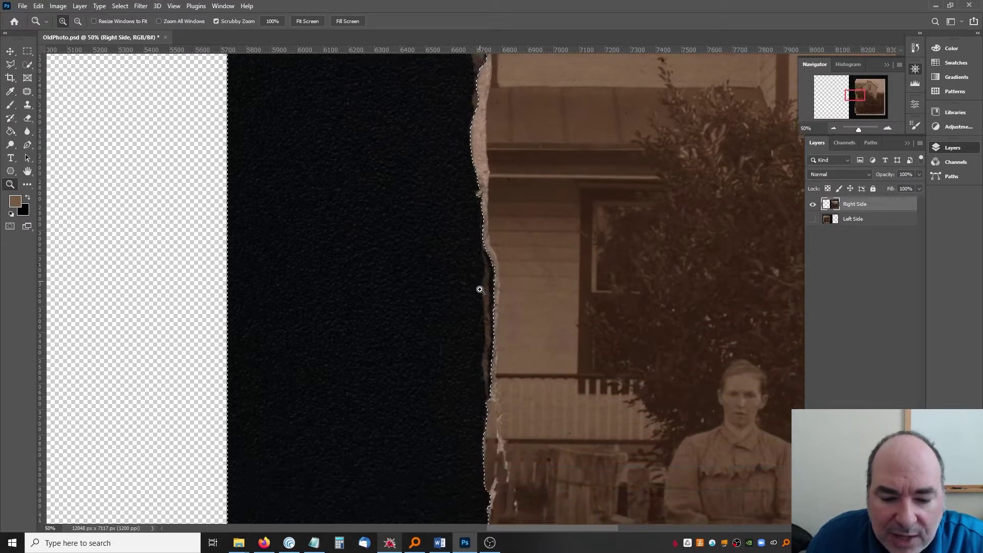
scroll(480, 289, down, 10)
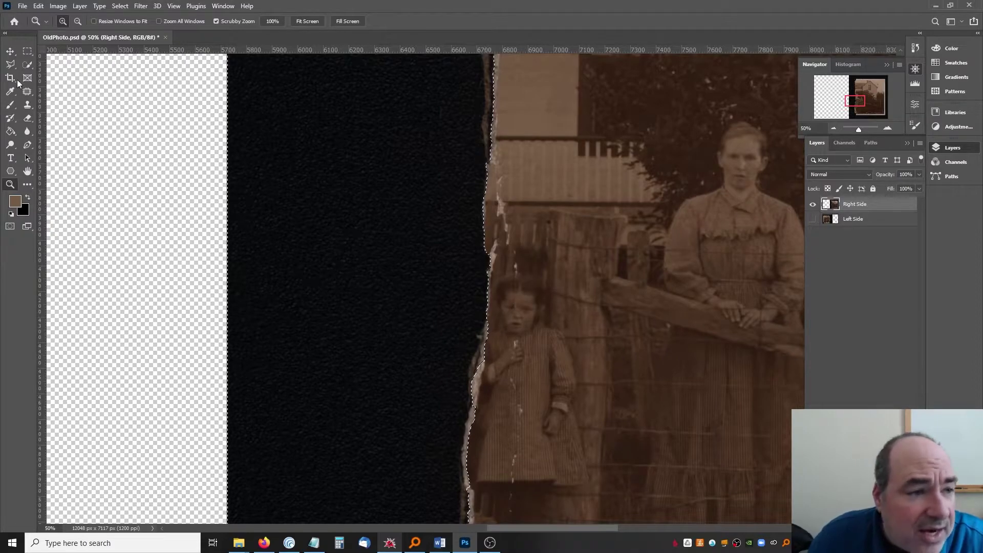
click(77, 23)
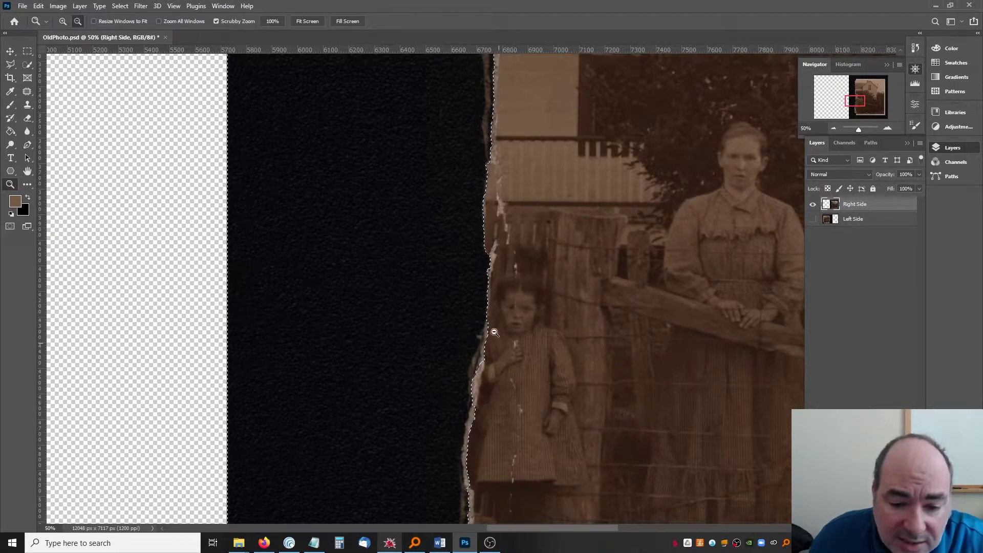
click(28, 65)
click(97, 20)
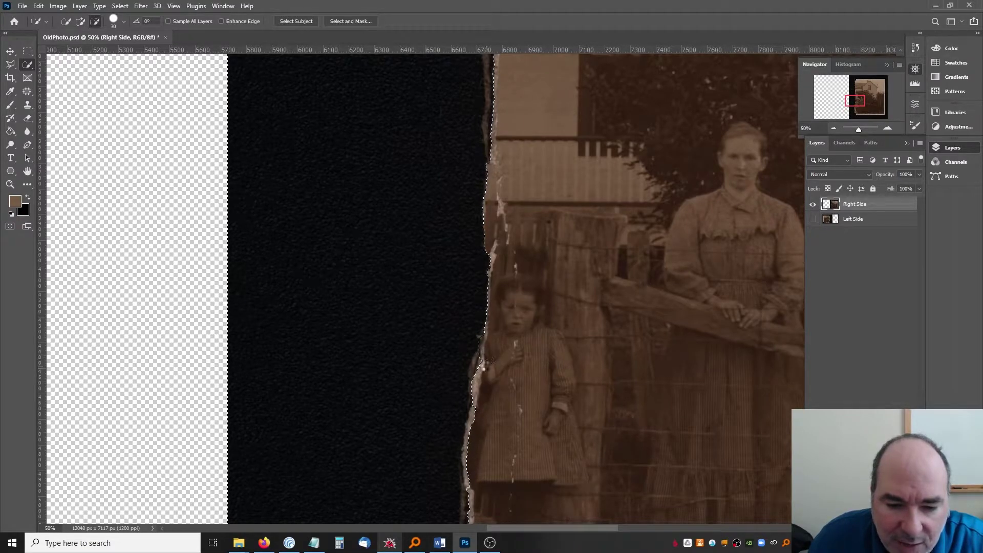
scroll(486, 360, down, 6)
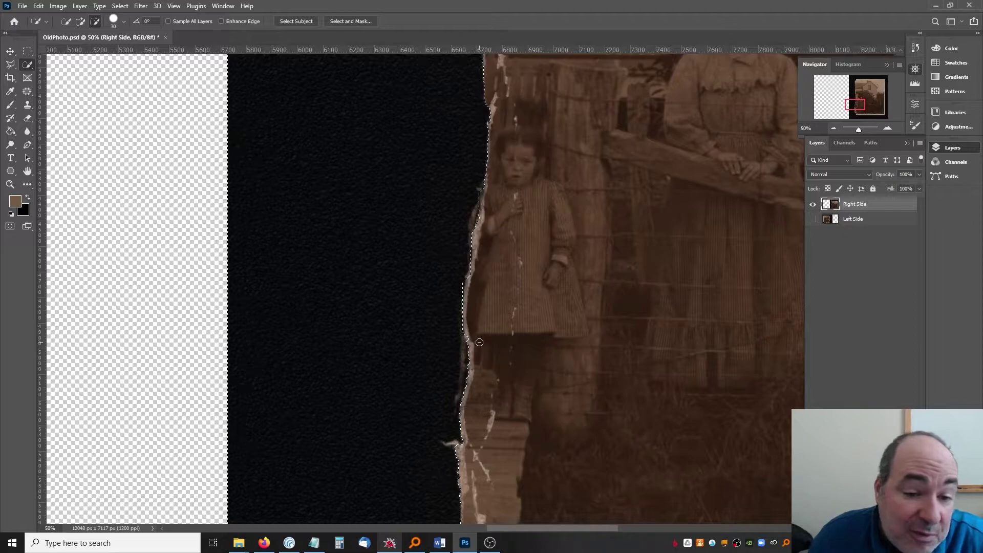
scroll(504, 329, down, 10)
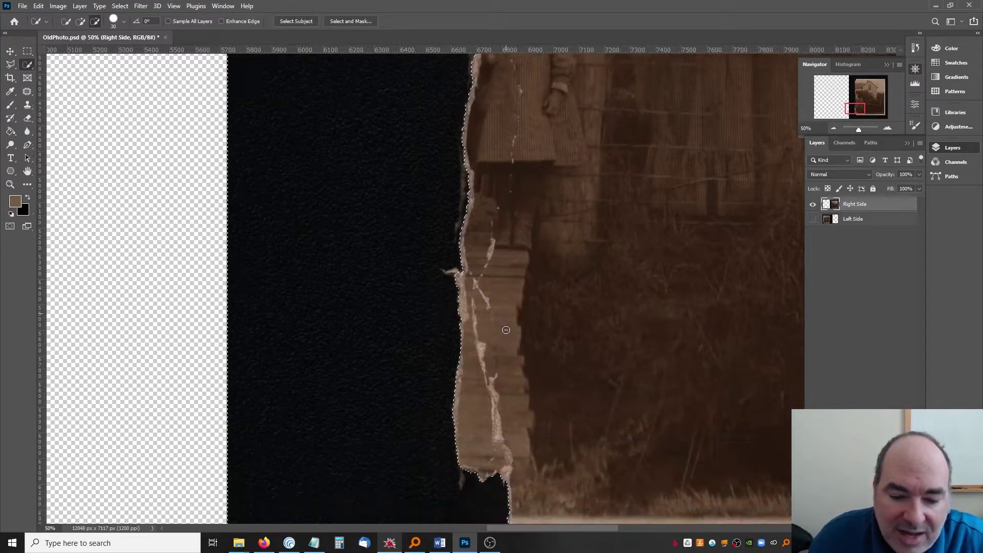
scroll(506, 330, down, 2)
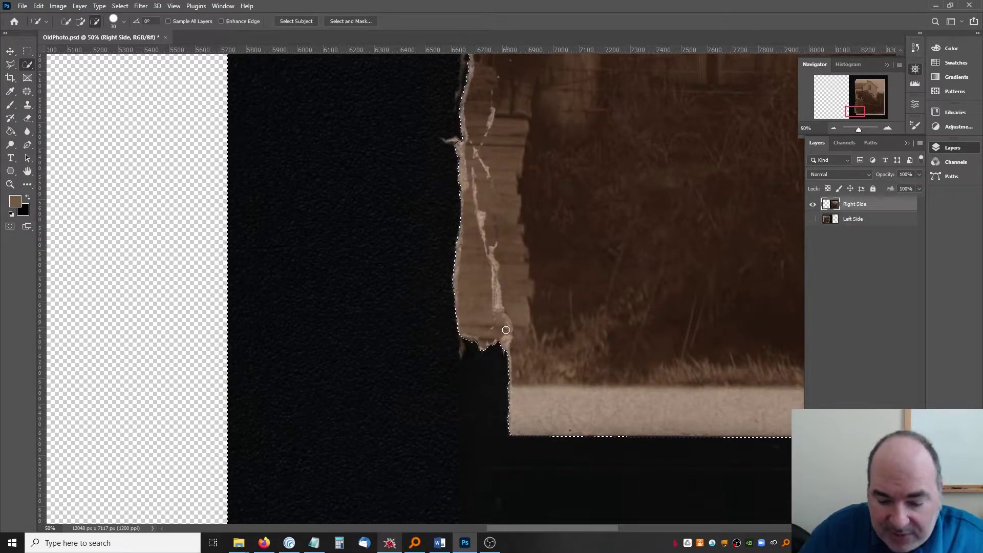
drag(597, 527, 767, 522)
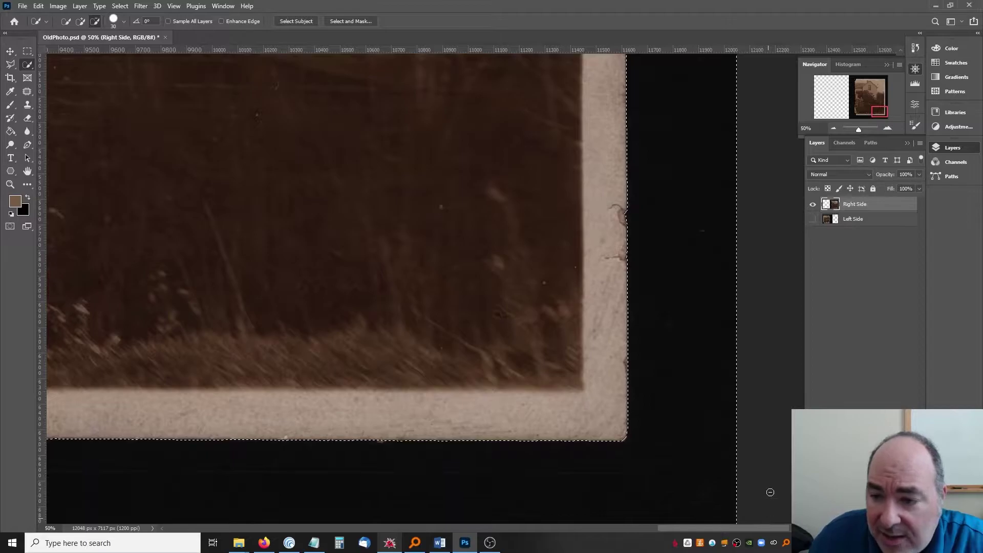
scroll(731, 346, up, 2)
scroll(731, 346, up, 10)
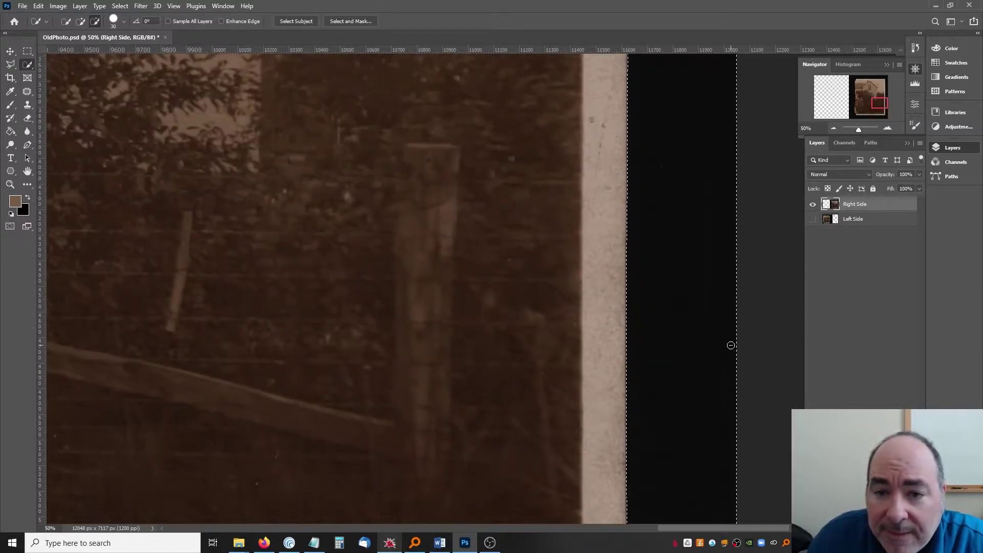
scroll(730, 345, up, 10)
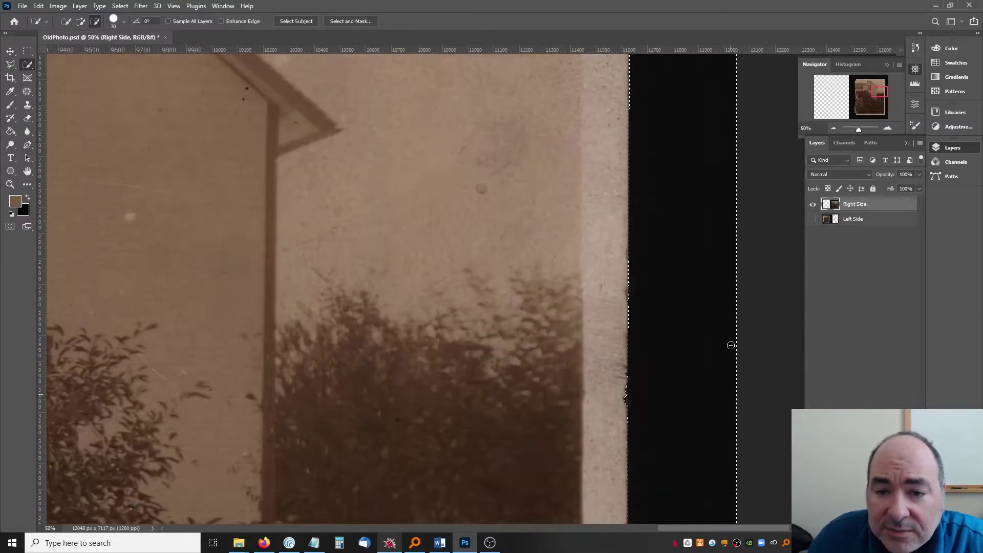
scroll(731, 345, up, 10)
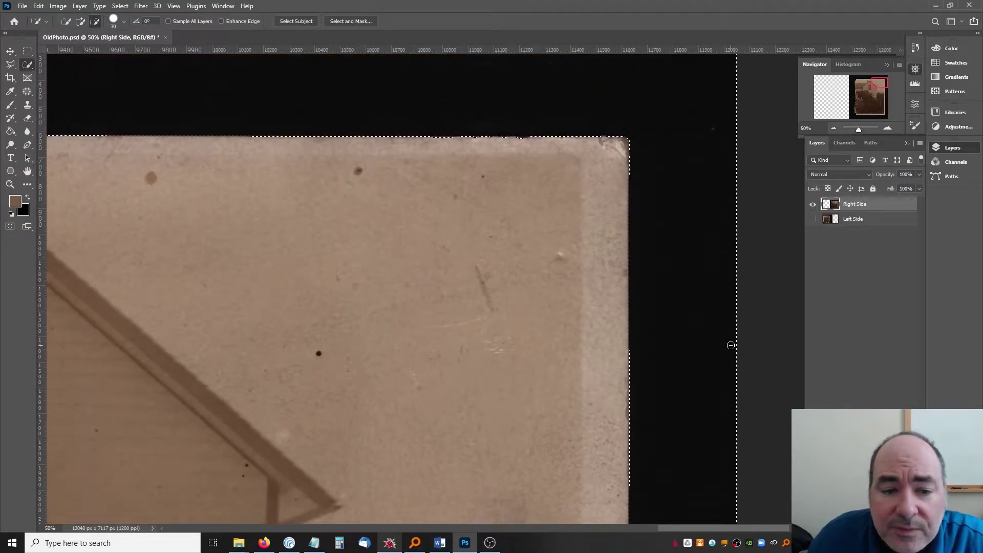
drag(732, 525, 607, 534)
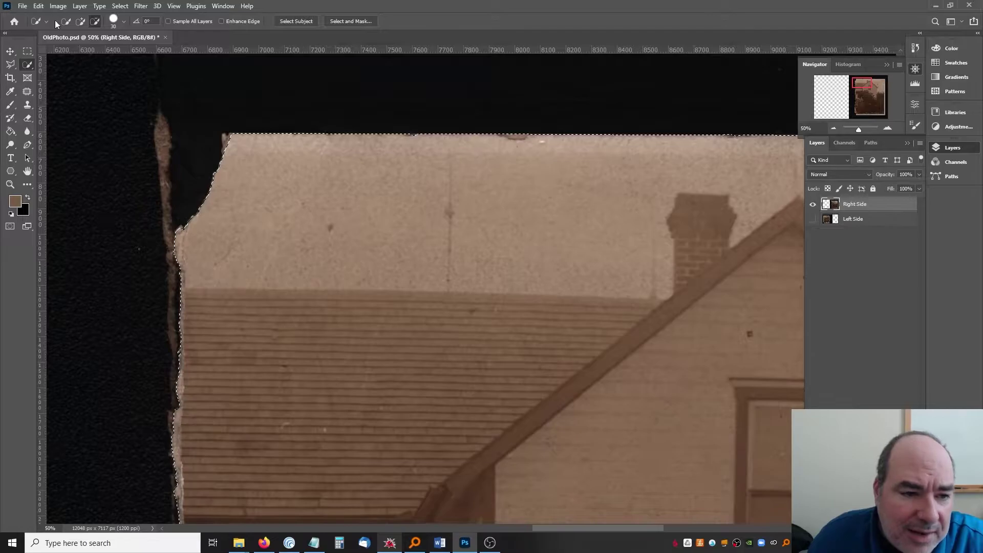
Step: Delete the selected black scan background from Right Side, deselect, show Left Side, and fit the view
key(ctrl+minus)
key(ctrl+minus)
key(ctrl+minus)
key(ctrl+minus)
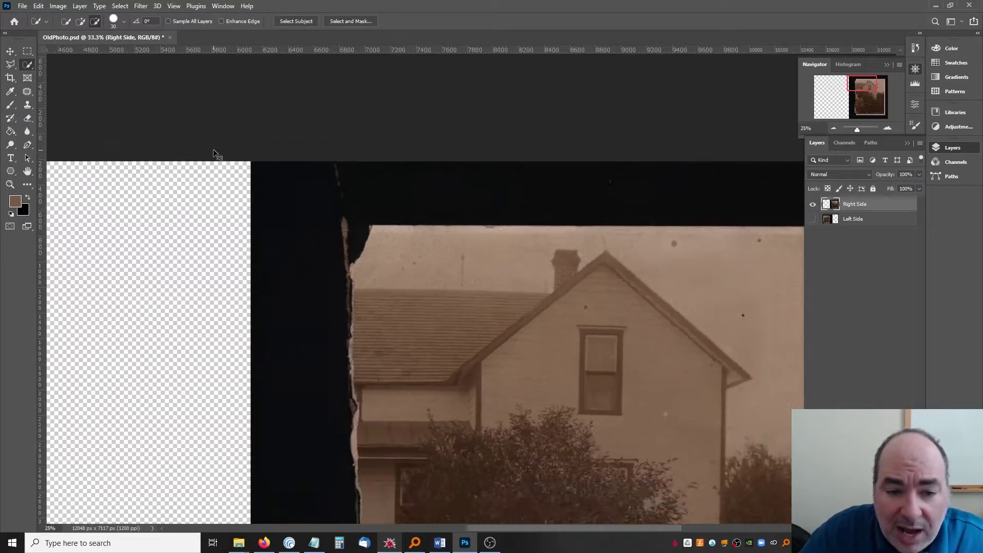
key(ctrl+minus)
key(Delete)
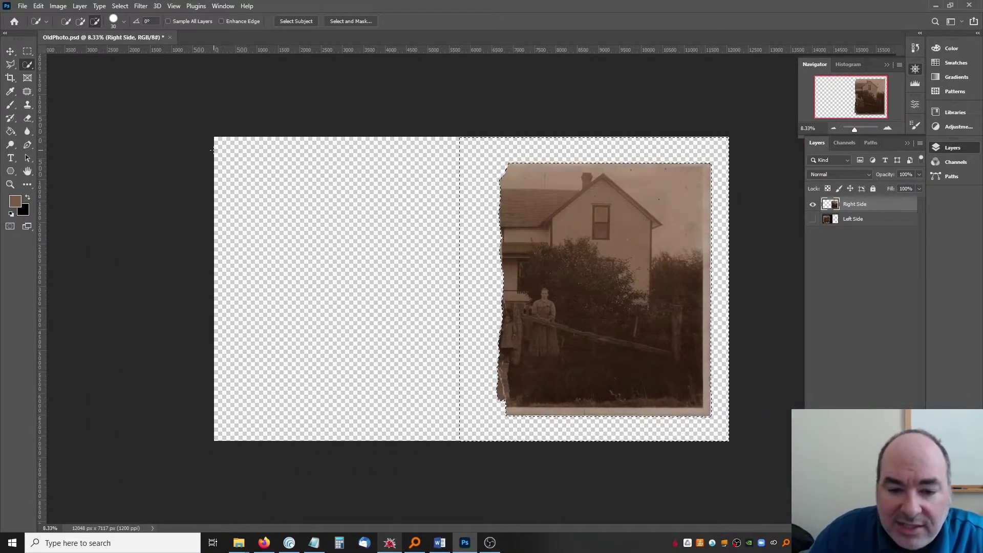
key(ctrl+d)
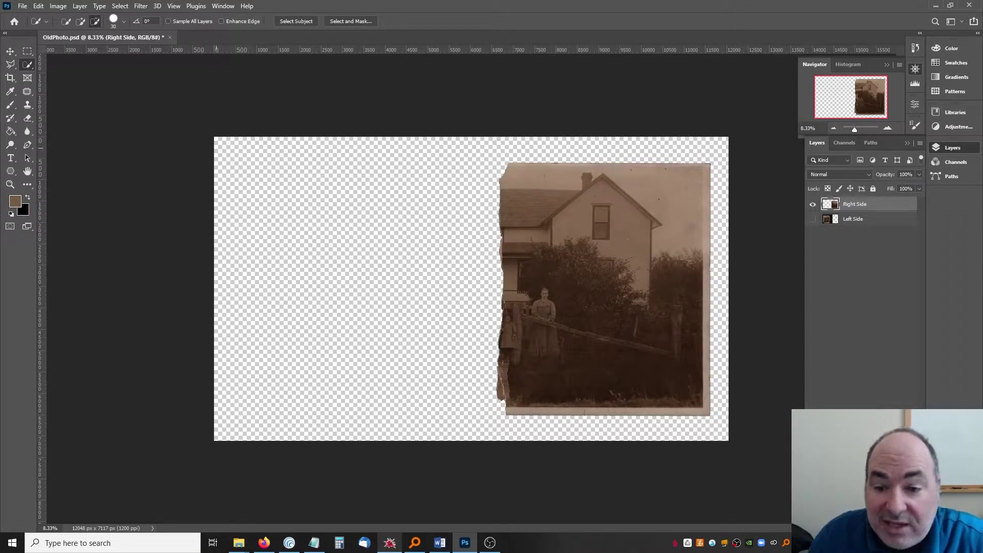
click(812, 219)
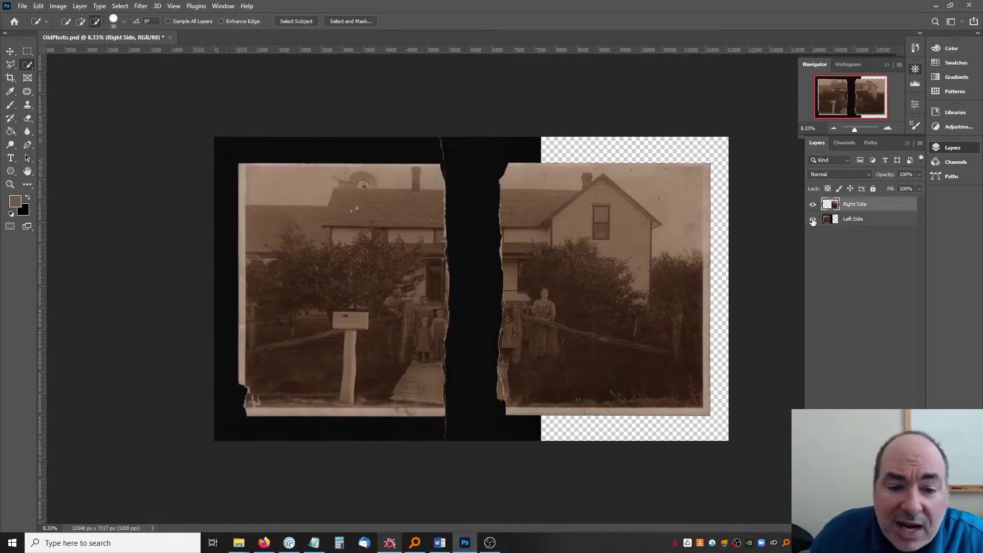
click(11, 51)
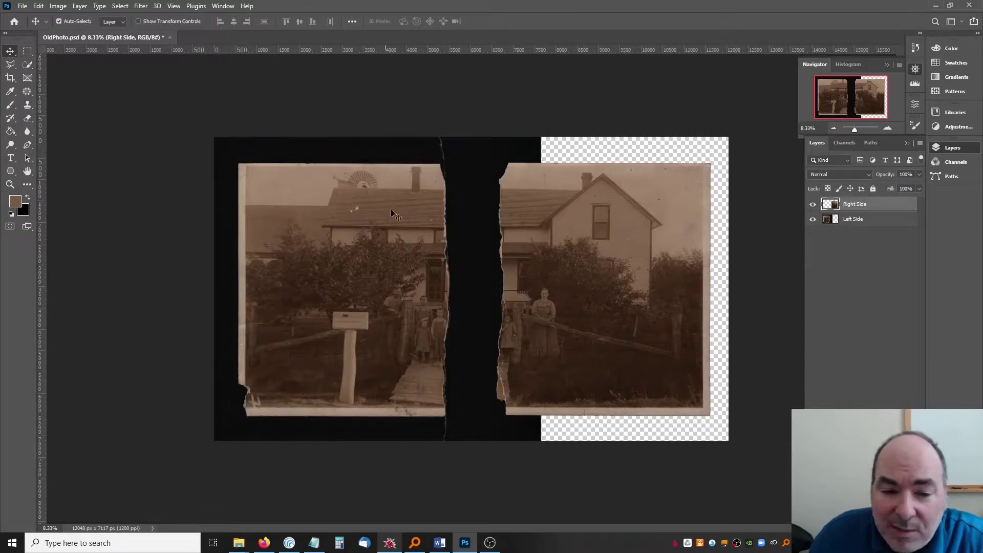
click(10, 184)
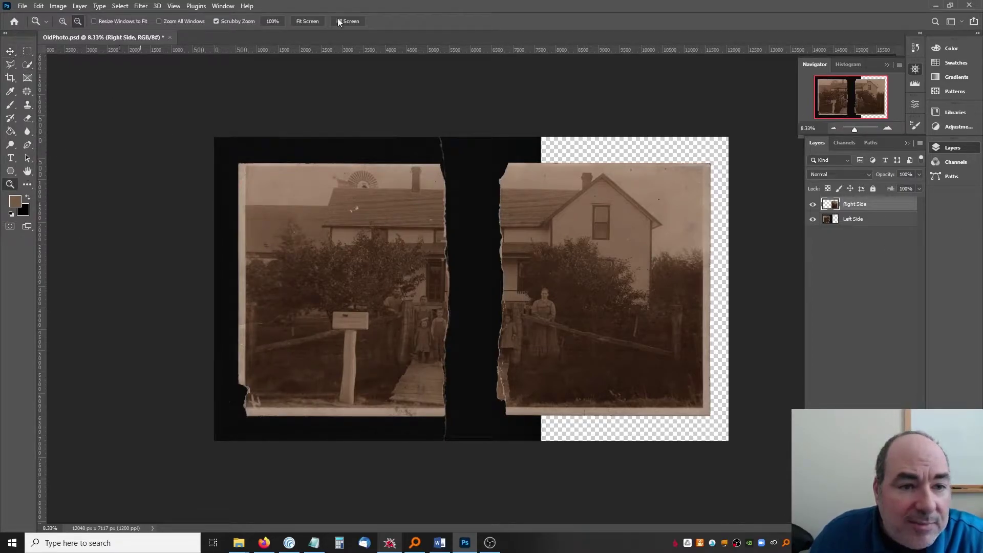
click(308, 23)
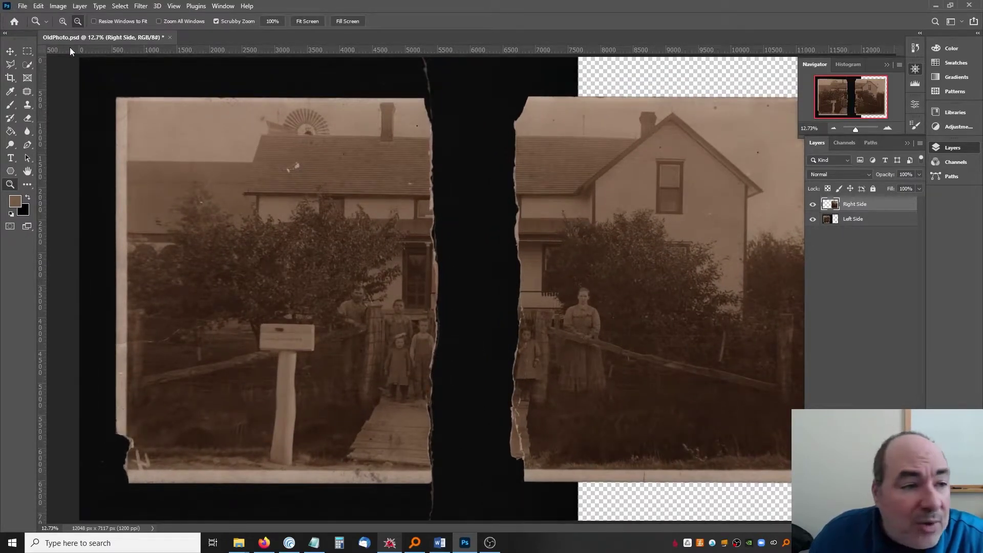
Step: Slide the Right Side half left onto the tear and add a horizontal guide near Y 2820 px
click(10, 54)
drag(551, 104, 546, 100)
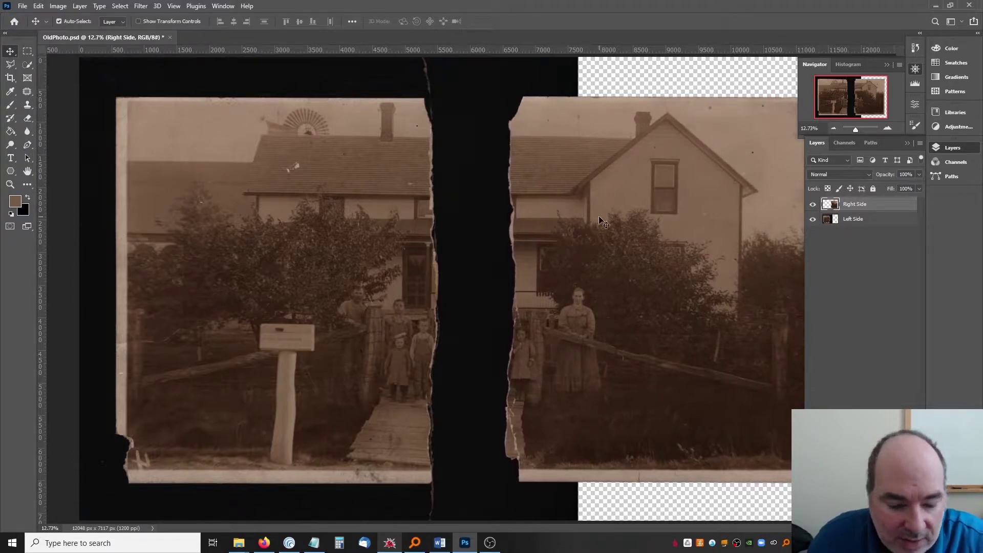
drag(604, 222, 532, 237)
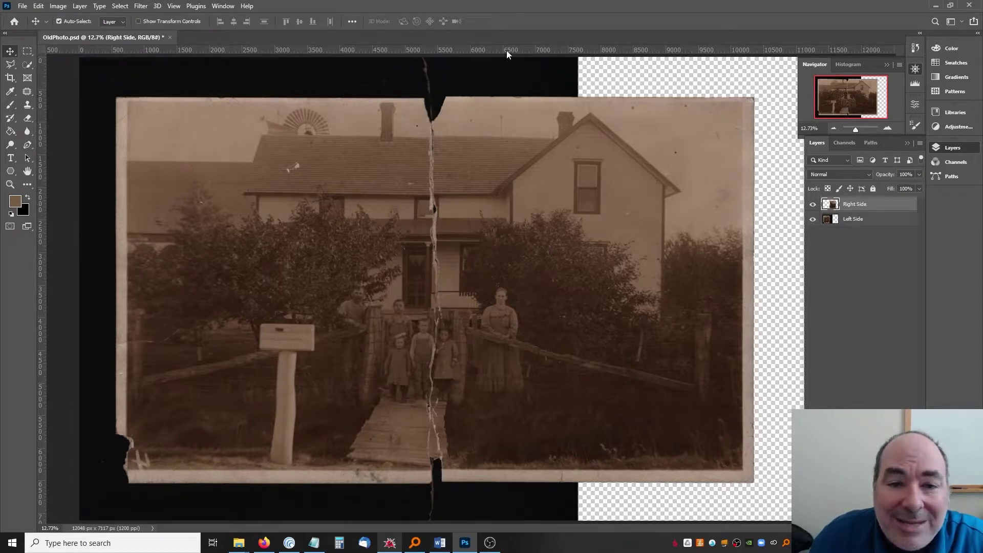
drag(506, 50, 488, 241)
Step: Zoom in on the tear and nudge the Left Side layer up two steps to align it
click(11, 184)
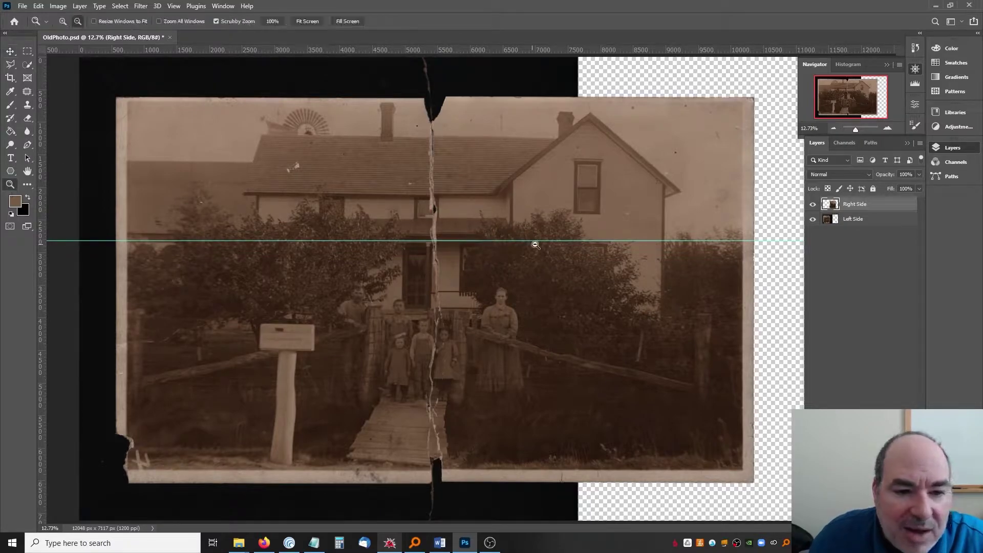
alt+click(483, 225)
alt+click(473, 223)
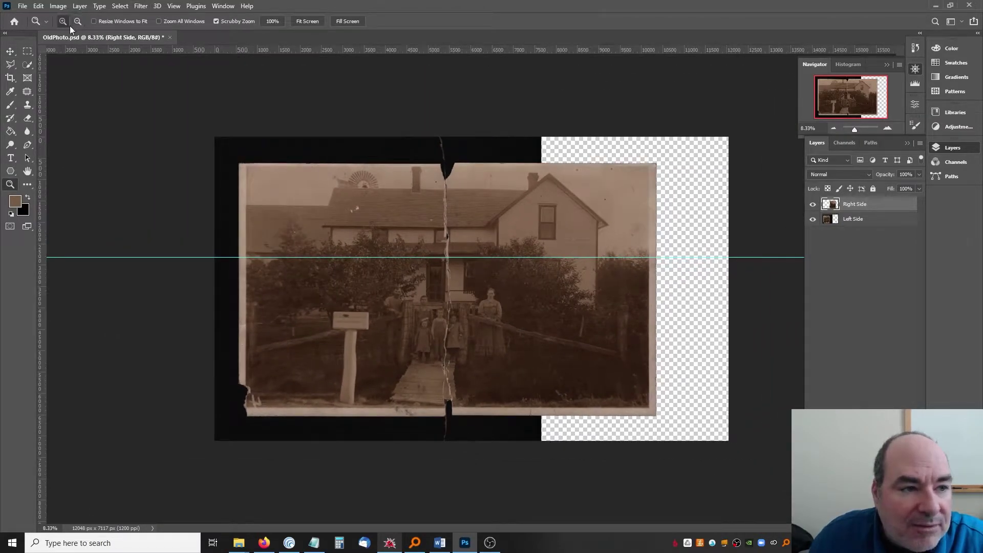
drag(474, 259, 429, 228)
click(429, 229)
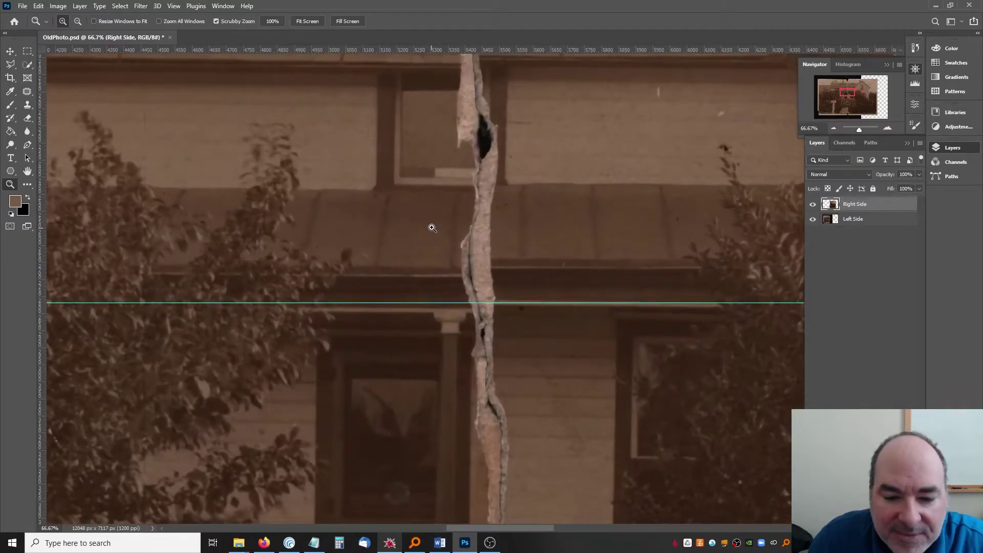
click(864, 222)
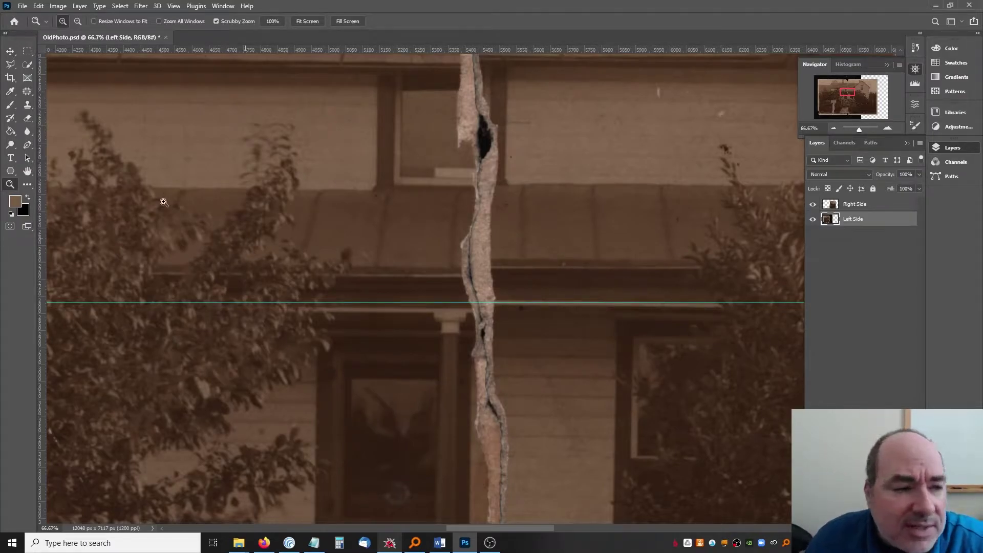
click(19, 53)
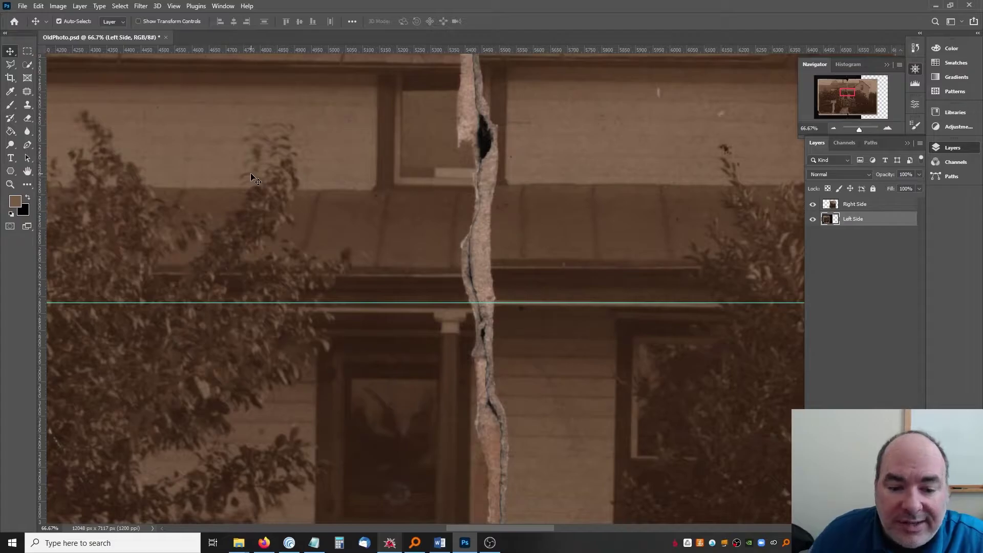
key(Up)
key(Up)
key(Up)
key(Up)
key(Up)
key(Up)
key(Up)
key(Up)
key(Up)
key(Up)
key(Up)
key(Up)
key(Up)
key(Up)
key(Up)
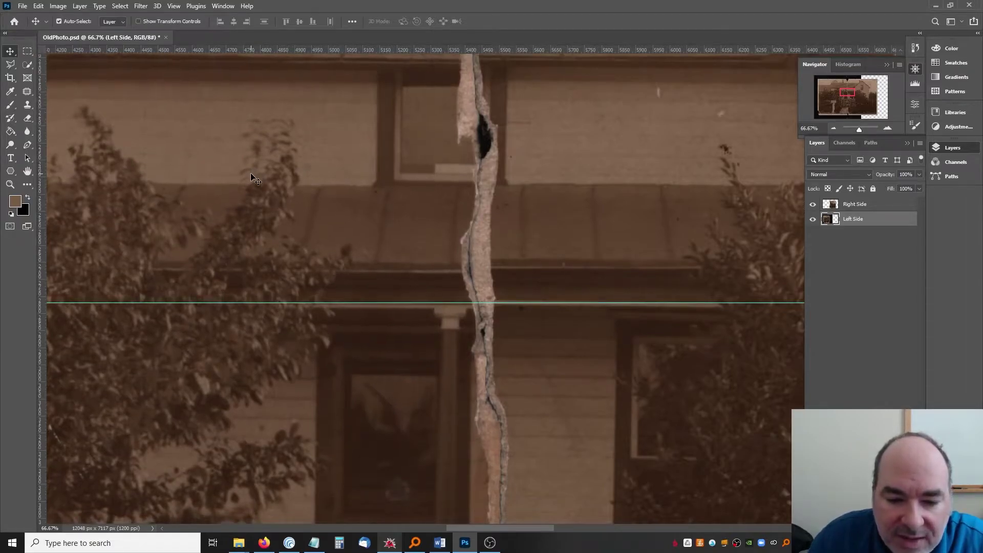
key(Up)
key(Up)
key(Up)
key(Up)
key(Up)
key(Up)
key(Up)
key(Up)
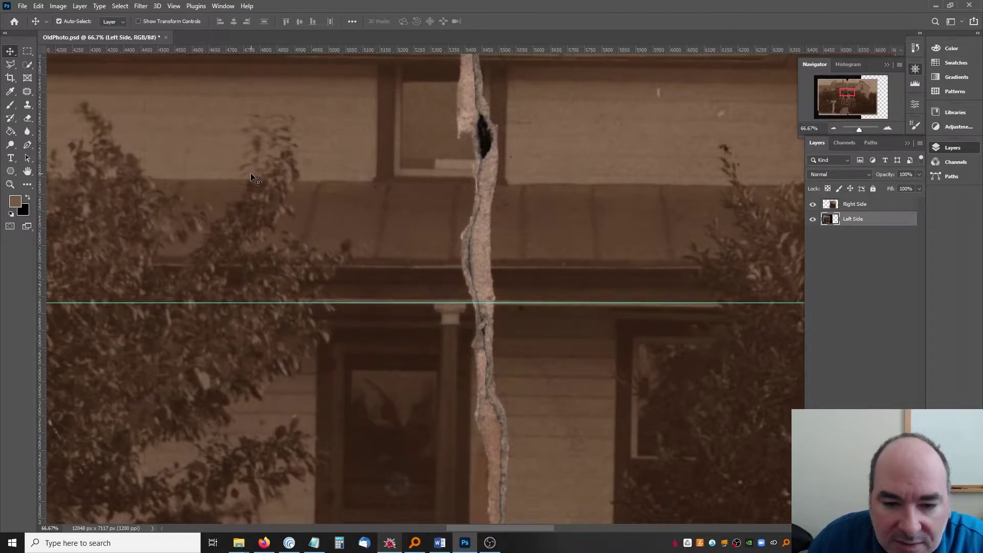
Step: Add a horizontal guide at the photo's top edge
scroll(251, 177, up, 10)
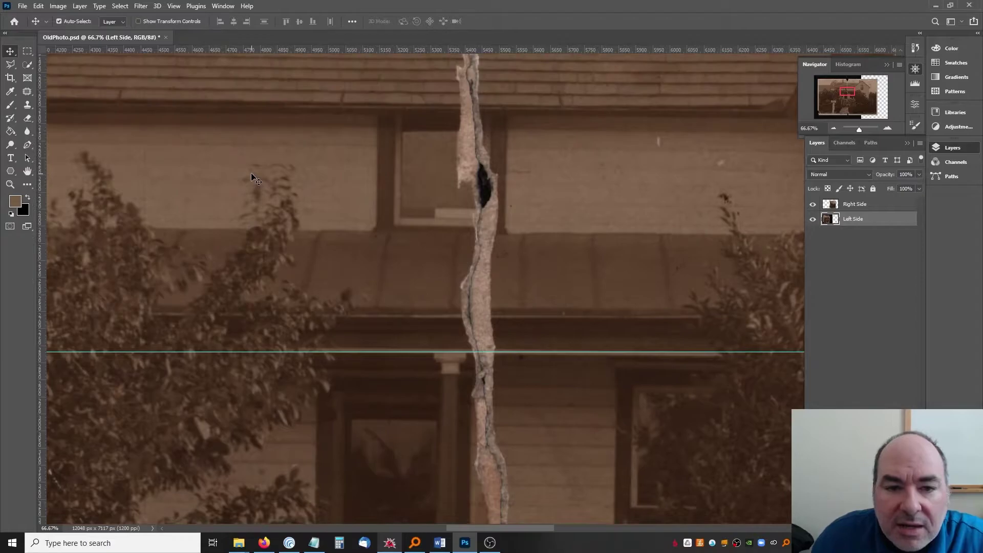
scroll(251, 177, up, 10)
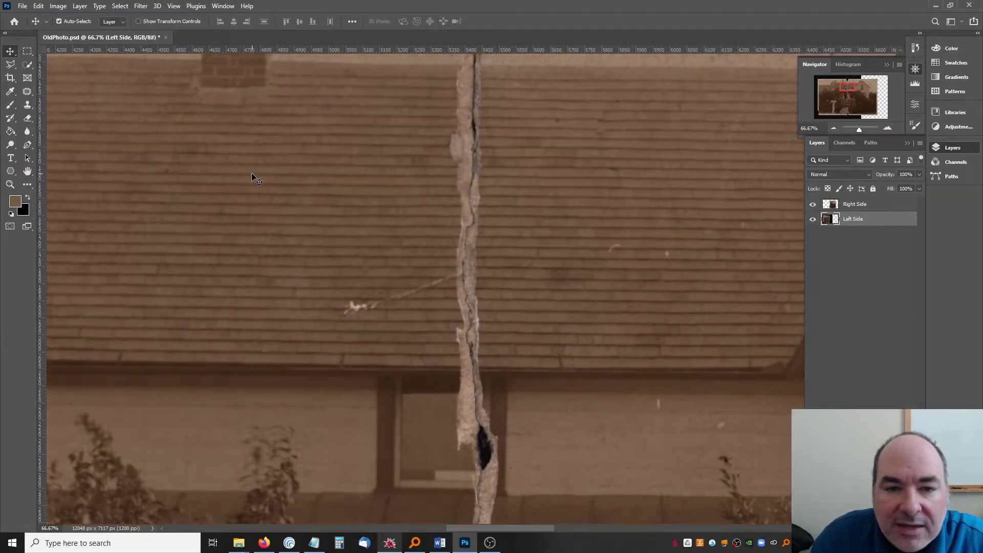
scroll(251, 176, up, 2)
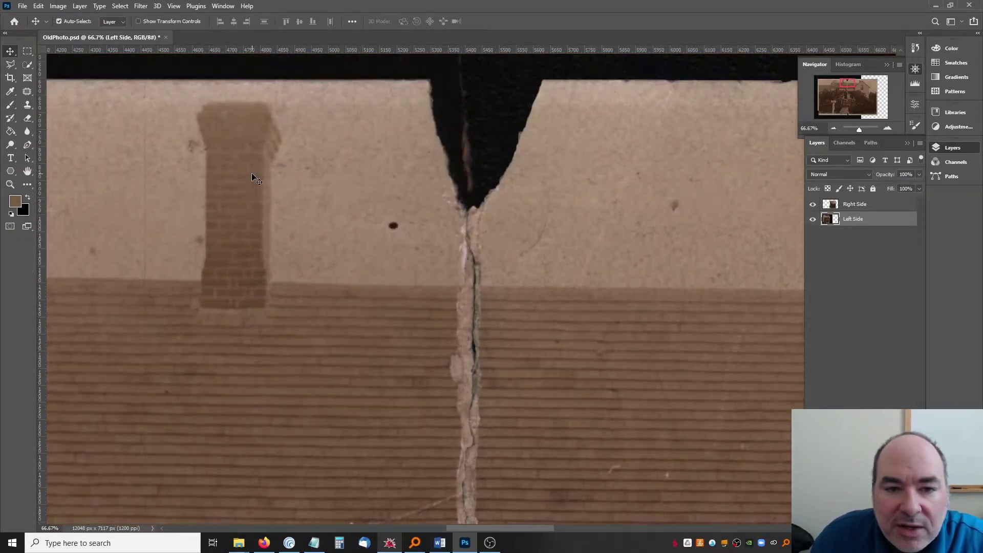
drag(509, 48, 515, 79)
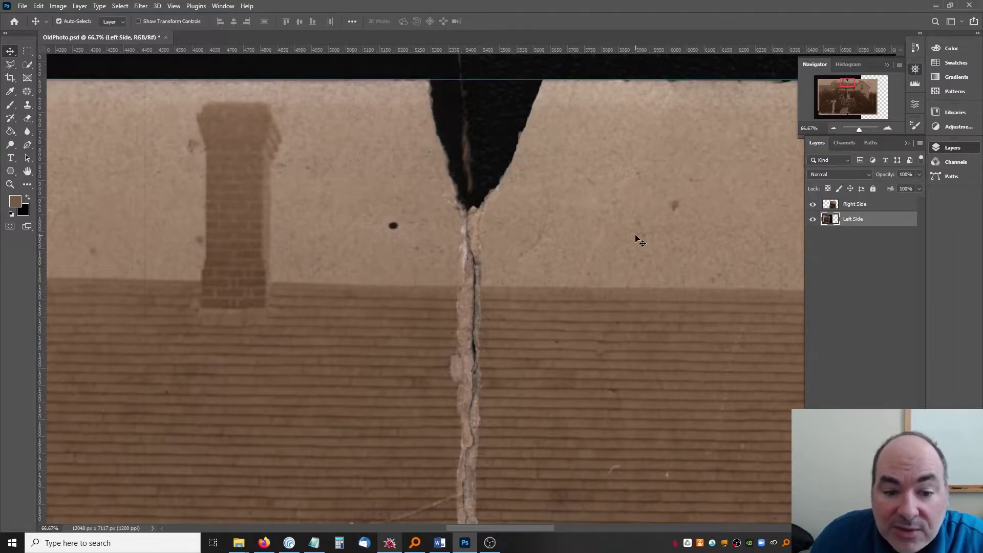
Step: Toggle Right Side on and off to compare the seam, leaving it hidden and zoomed out
scroll(640, 240, down, 10)
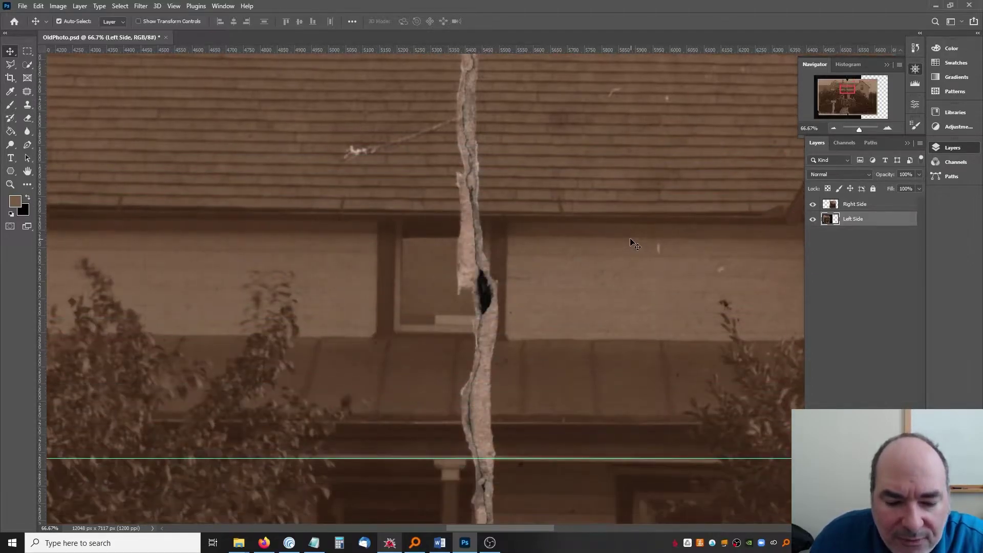
scroll(635, 245, down, 8)
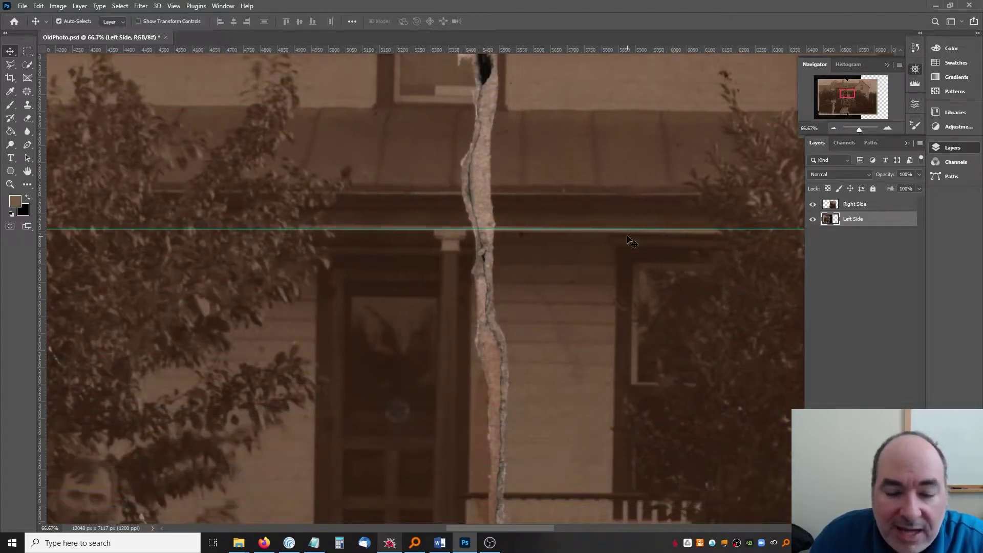
scroll(631, 241, down, 10)
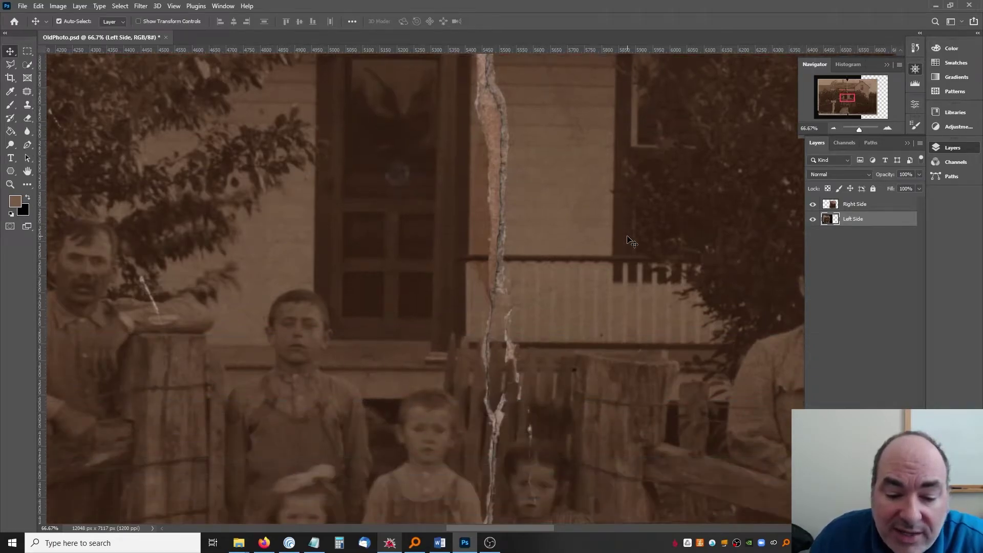
scroll(630, 241, down, 10)
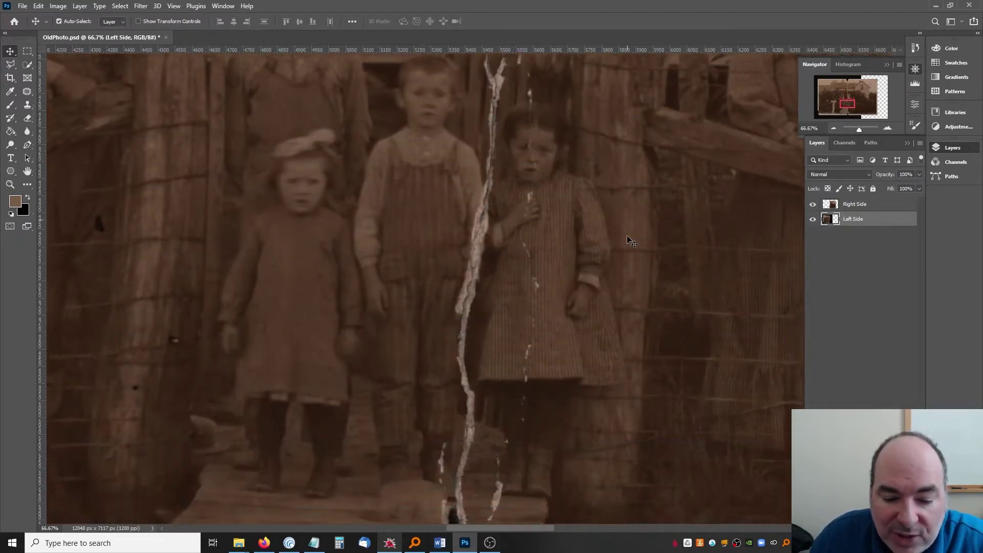
scroll(630, 240, down, 10)
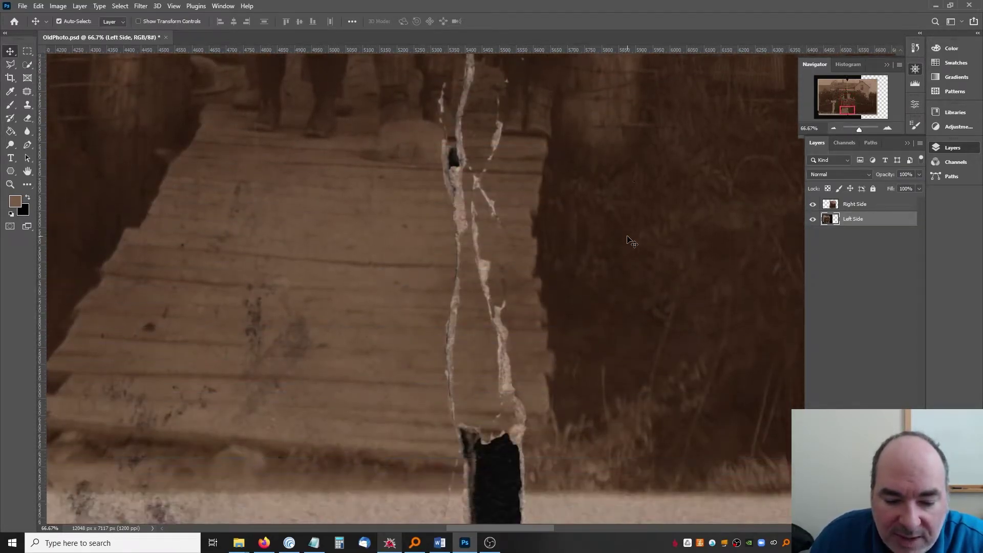
scroll(630, 240, down, 5)
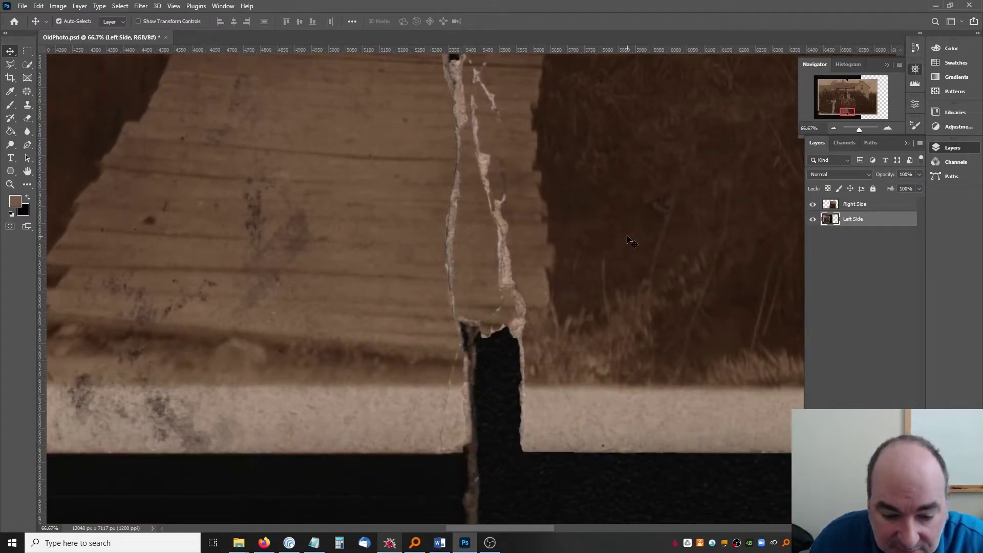
scroll(630, 241, down, 5)
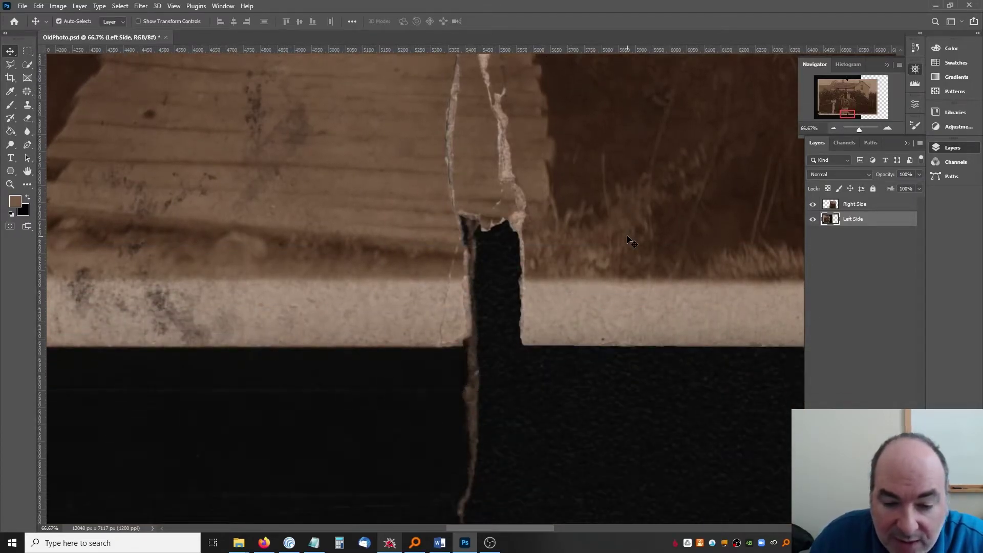
click(812, 205)
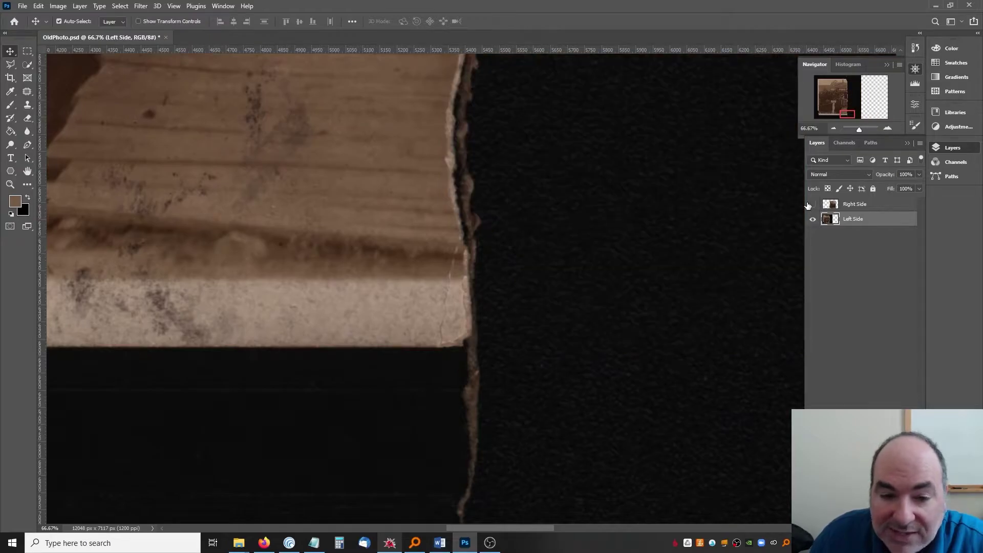
click(812, 204)
click(812, 204)
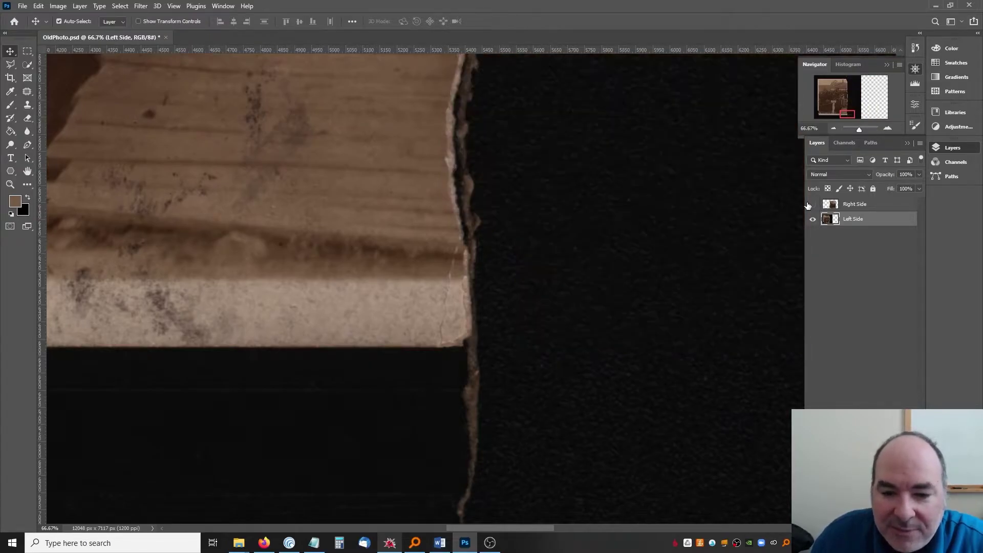
click(812, 204)
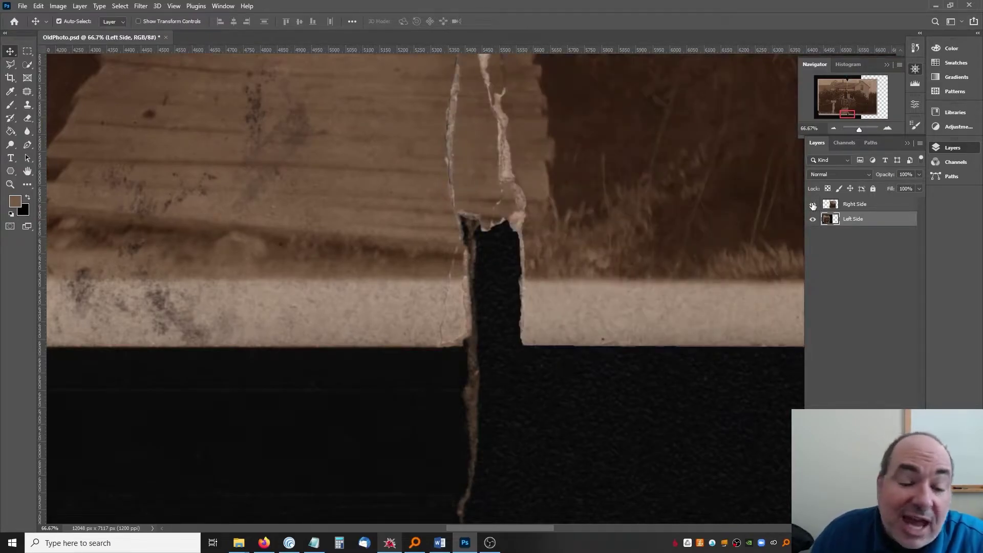
click(813, 205)
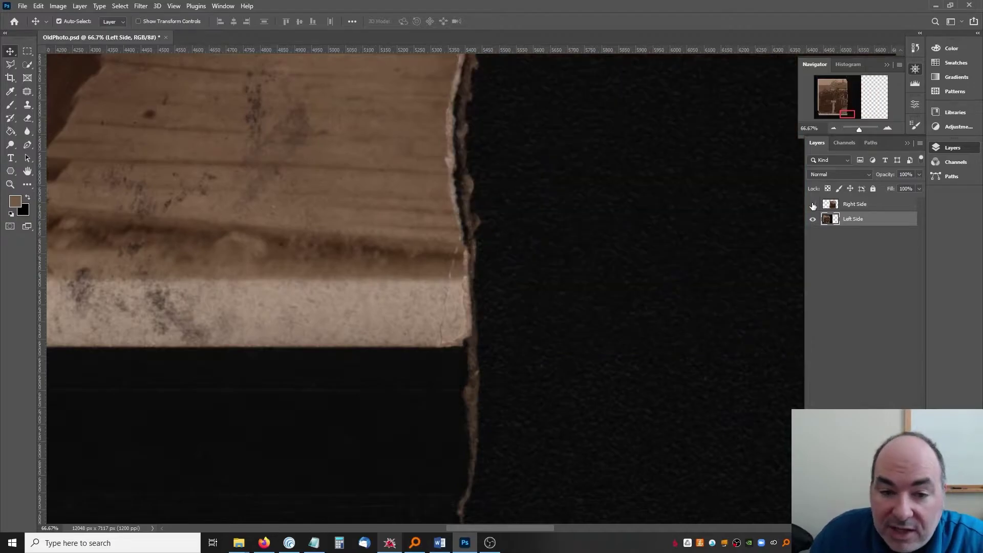
key(ctrl+minus)
key(ctrl+minus)
key(ctrl+minus)
key(ctrl+minus)
key(ctrl+minus)
key(ctrl+minus)
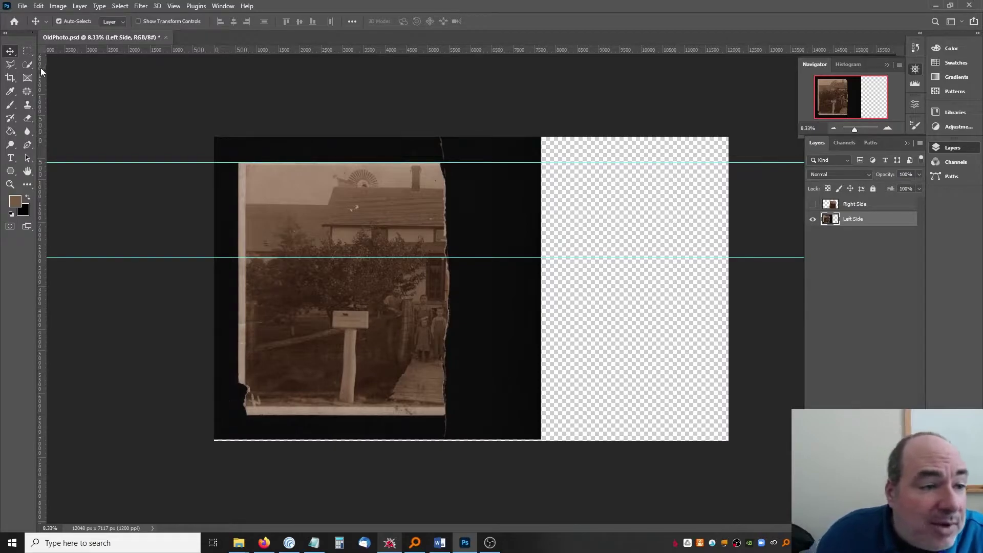
Step: Select the left half's black scan border with Quick Selection in Add mode, then clear both guides
click(29, 65)
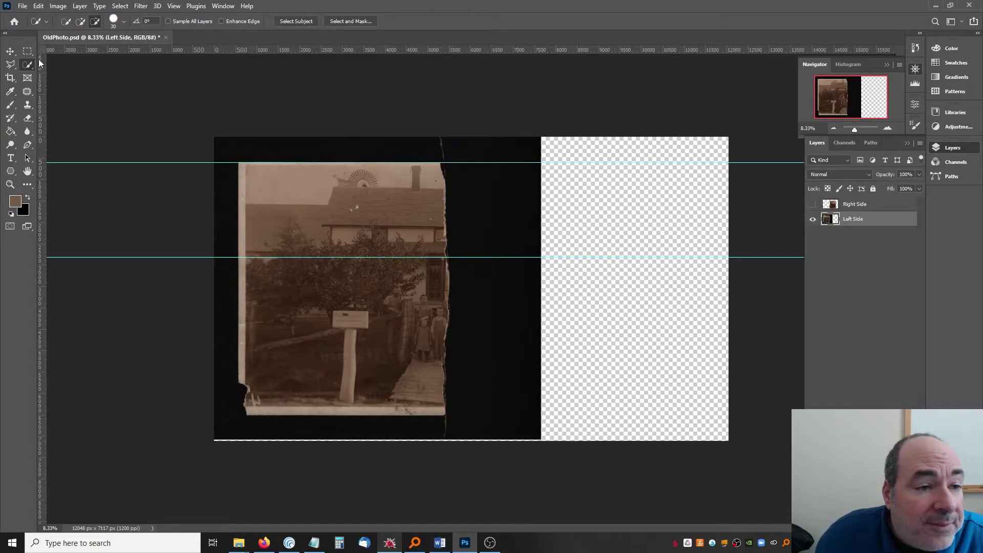
click(80, 21)
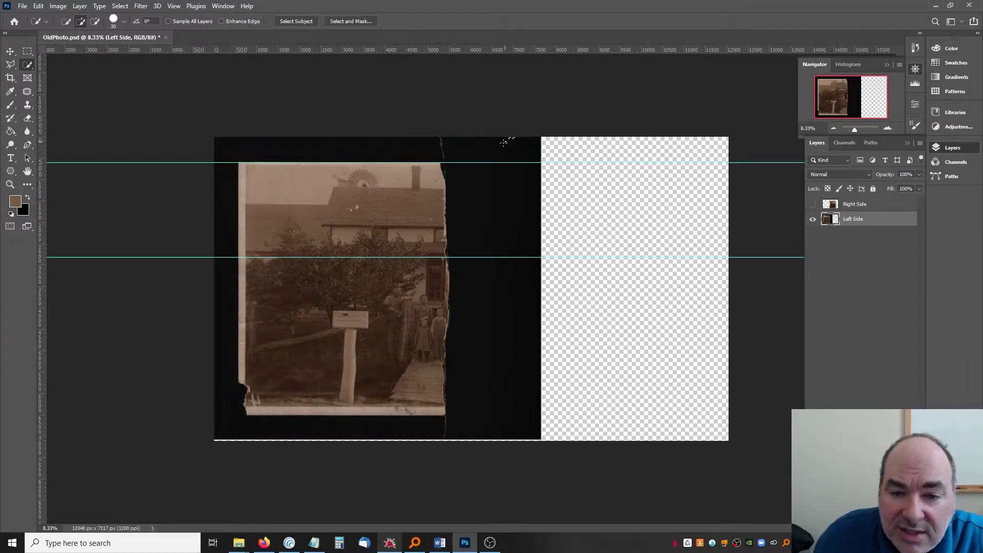
drag(503, 142, 499, 248)
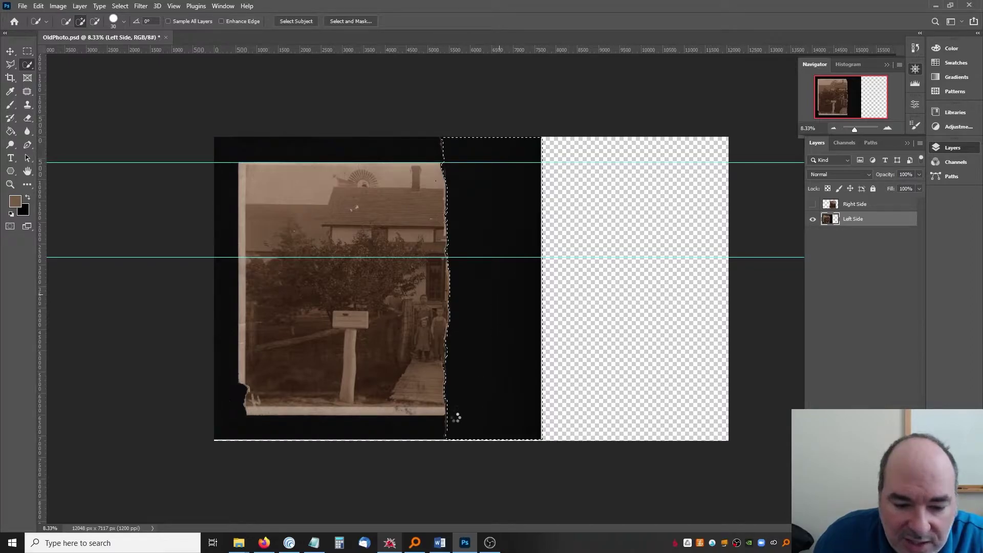
drag(454, 416, 425, 423)
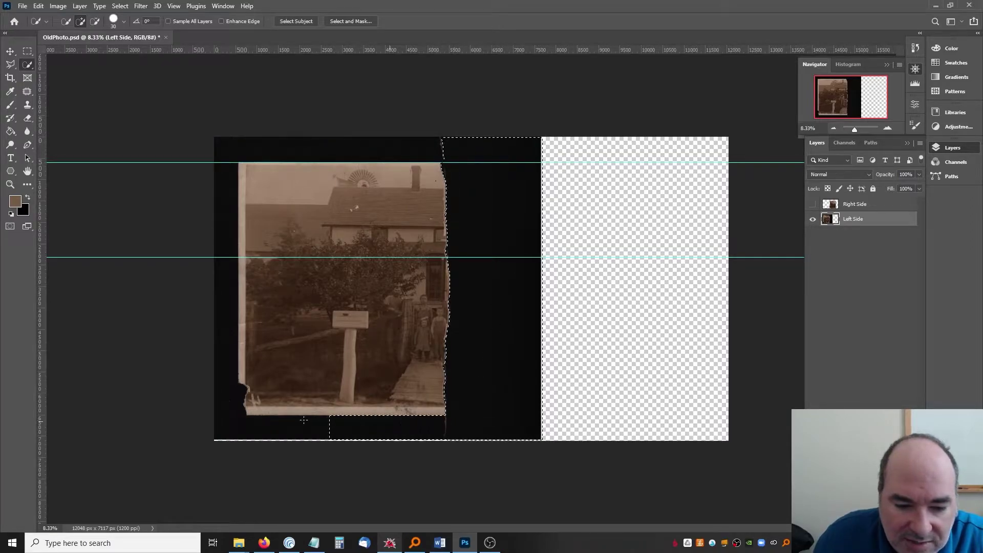
drag(303, 420, 219, 408)
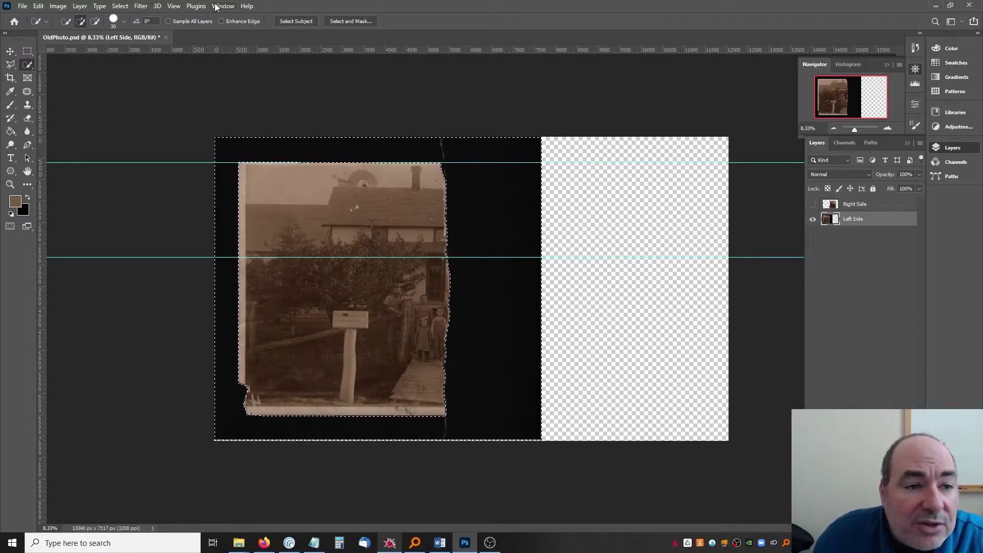
click(173, 6)
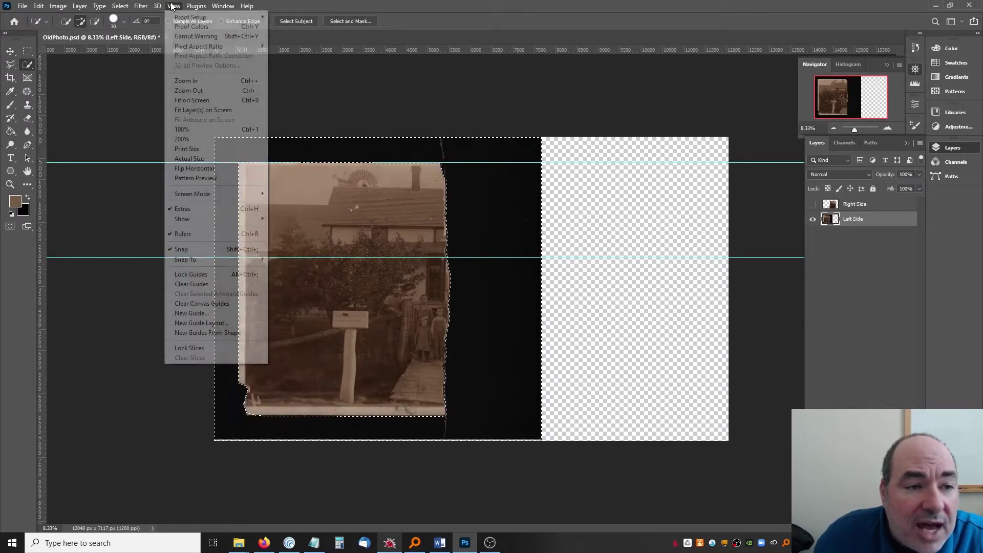
click(221, 285)
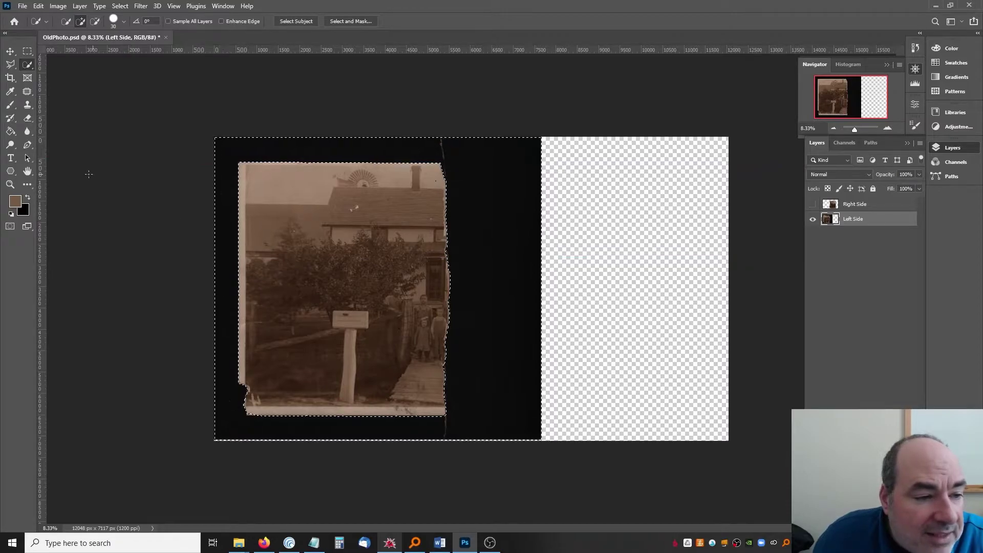
Step: Zoom in on the photo's right torn edge and scroll along it to check the selection
click(10, 184)
drag(492, 169, 414, 132)
scroll(414, 133, down, 10)
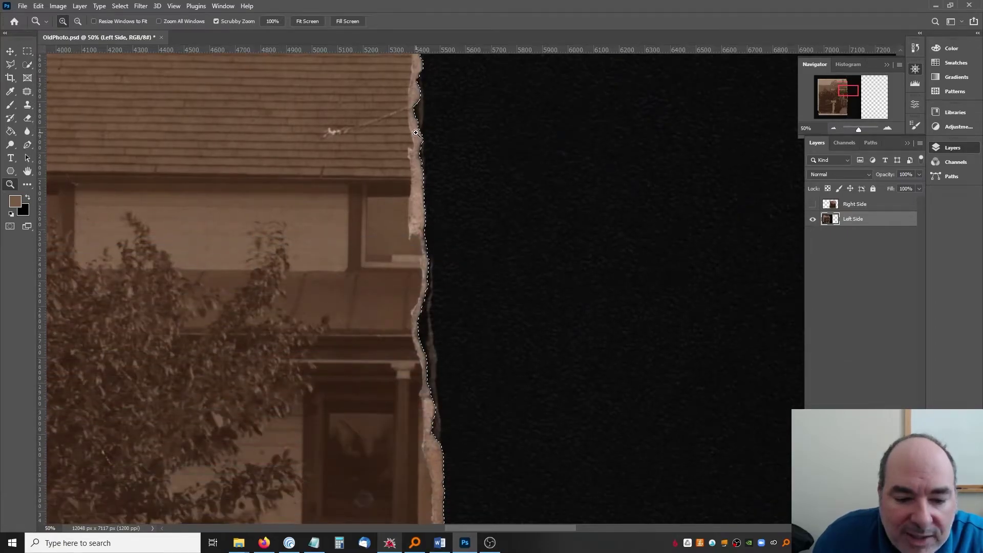
scroll(493, 245, down, 10)
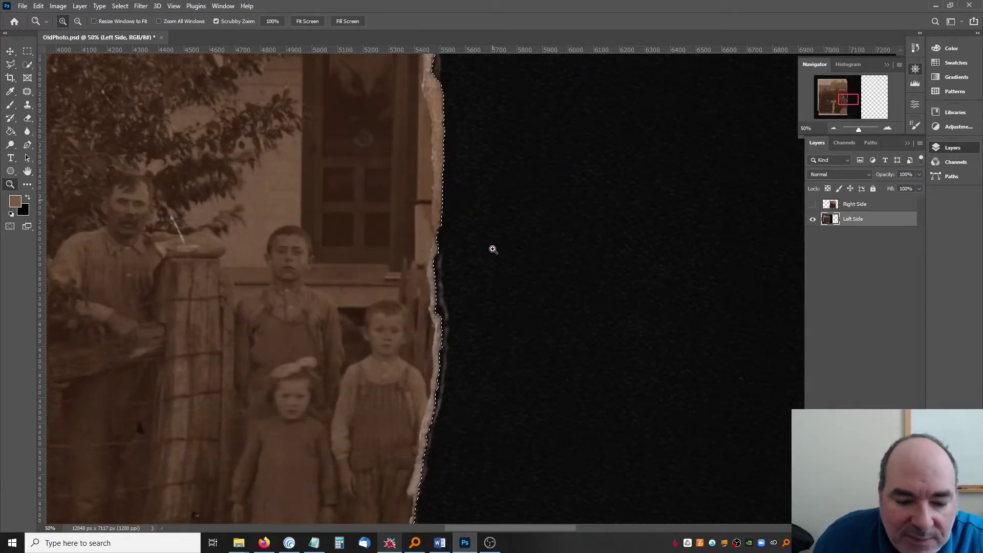
scroll(493, 246, down, 10)
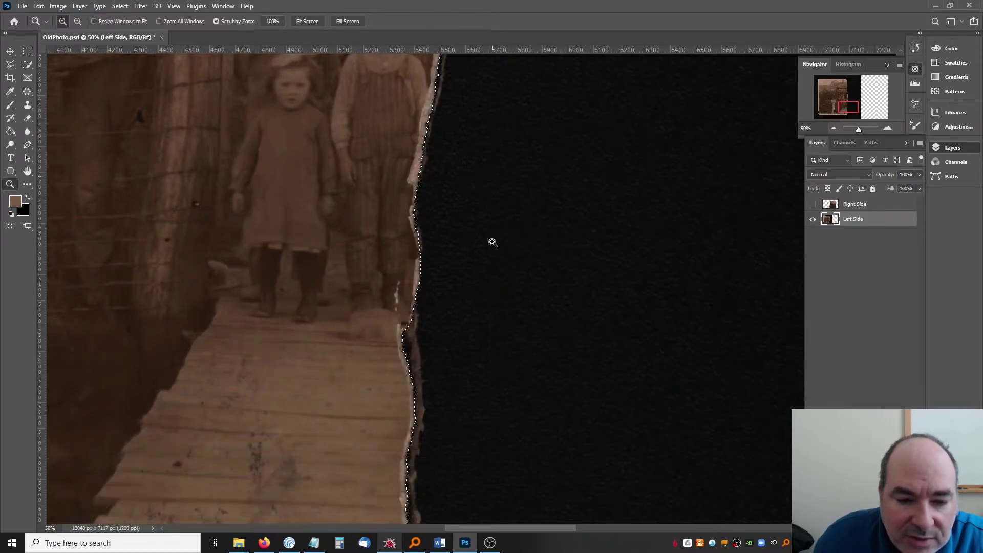
scroll(492, 241, down, 5)
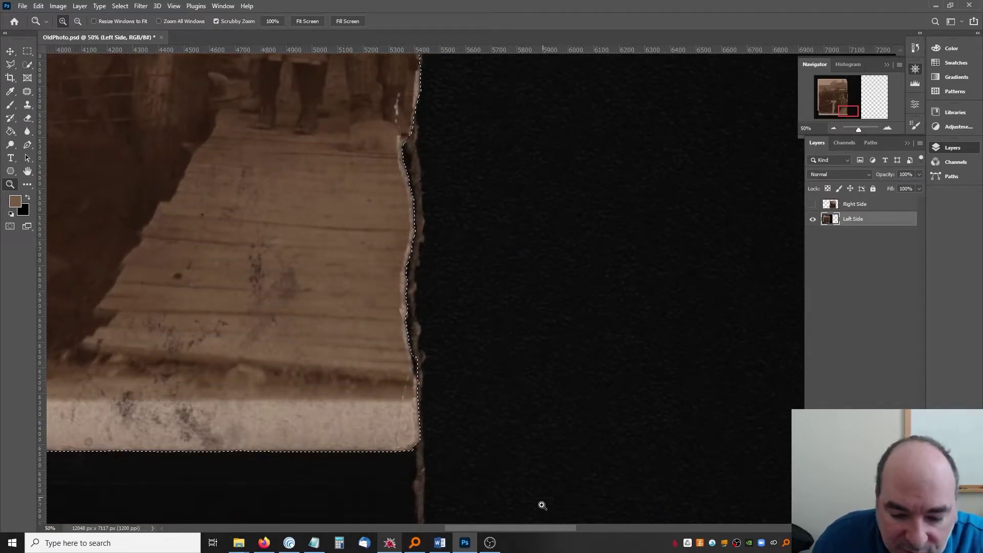
drag(547, 531, 390, 531)
scroll(402, 391, up, 10)
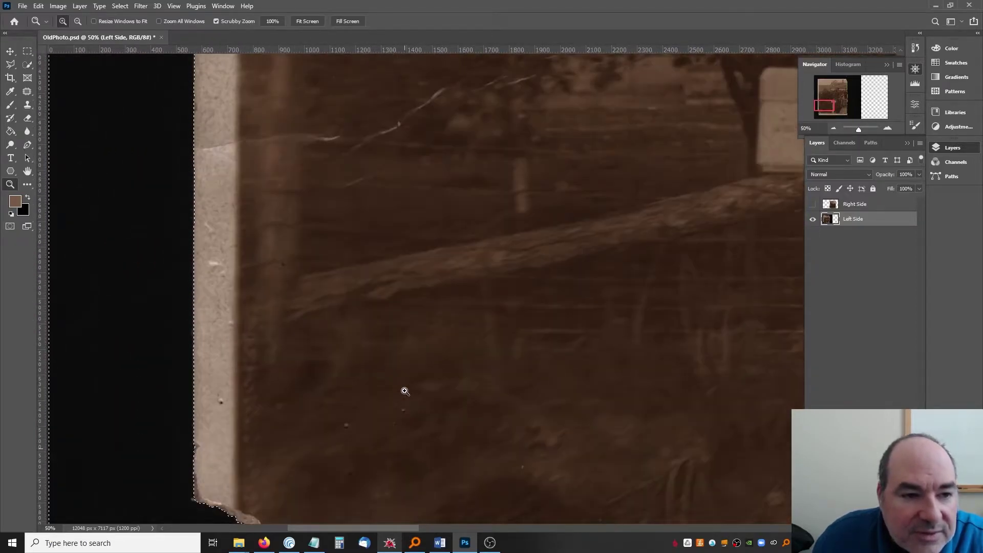
scroll(404, 391, up, 8)
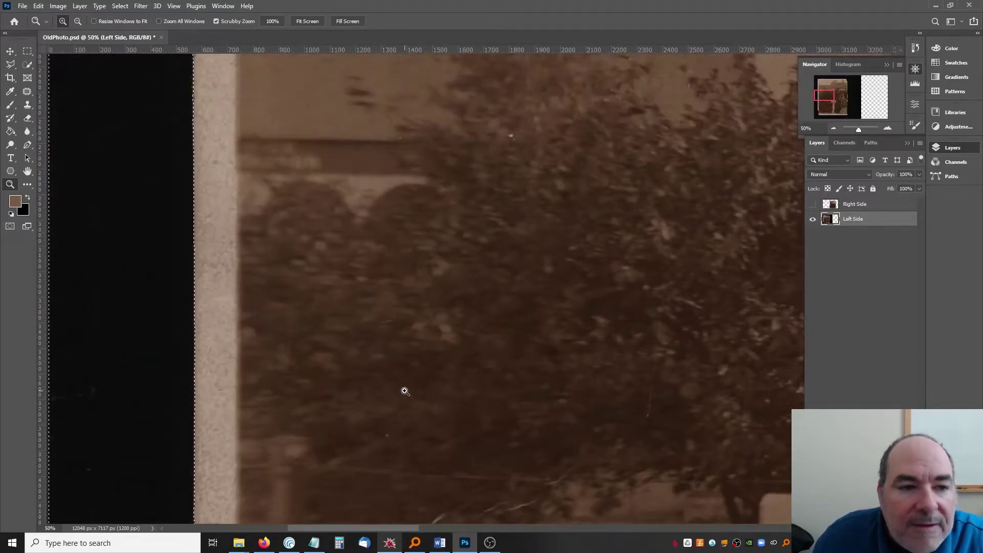
scroll(404, 391, up, 8)
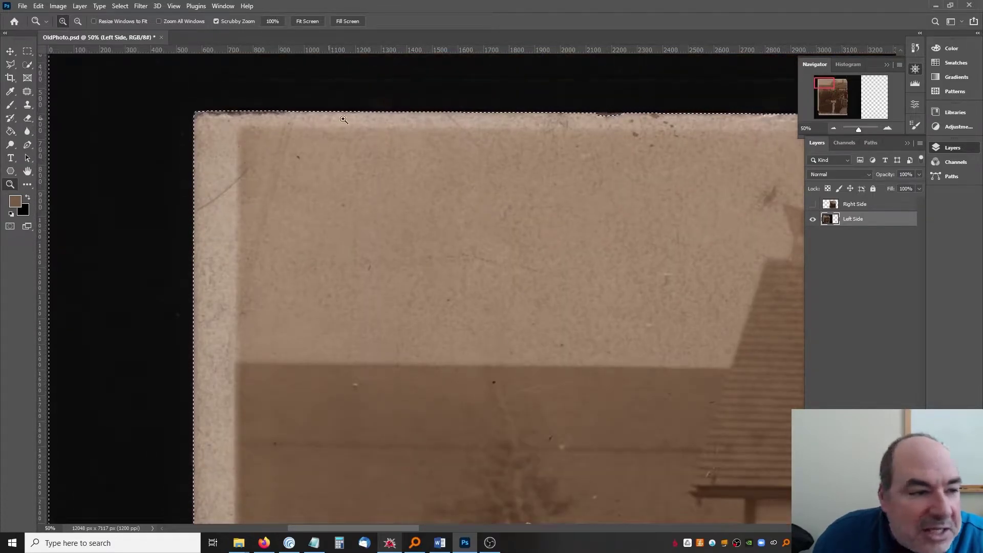
Step: Add the bottom strip to the selection, delete the black background, and zoom back out
click(28, 65)
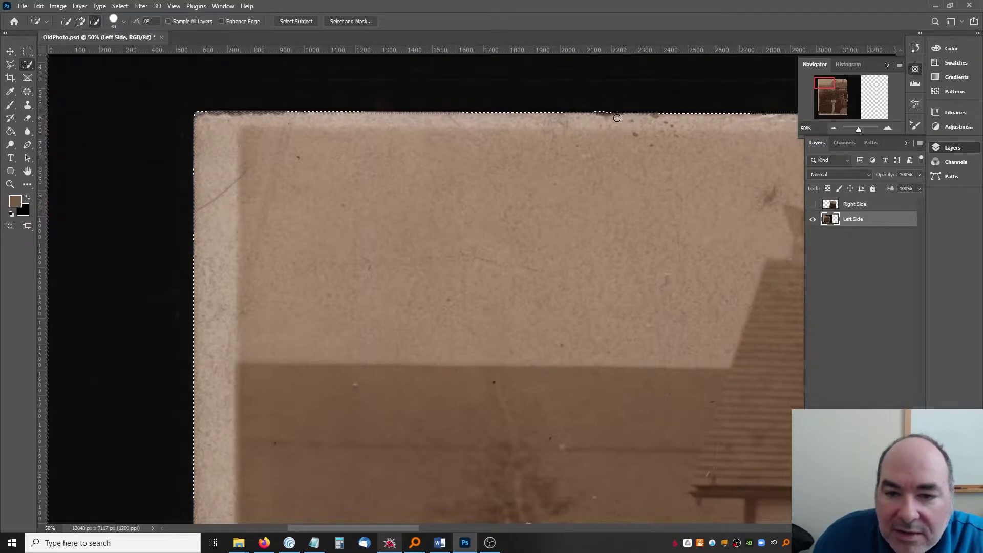
drag(406, 530, 532, 525)
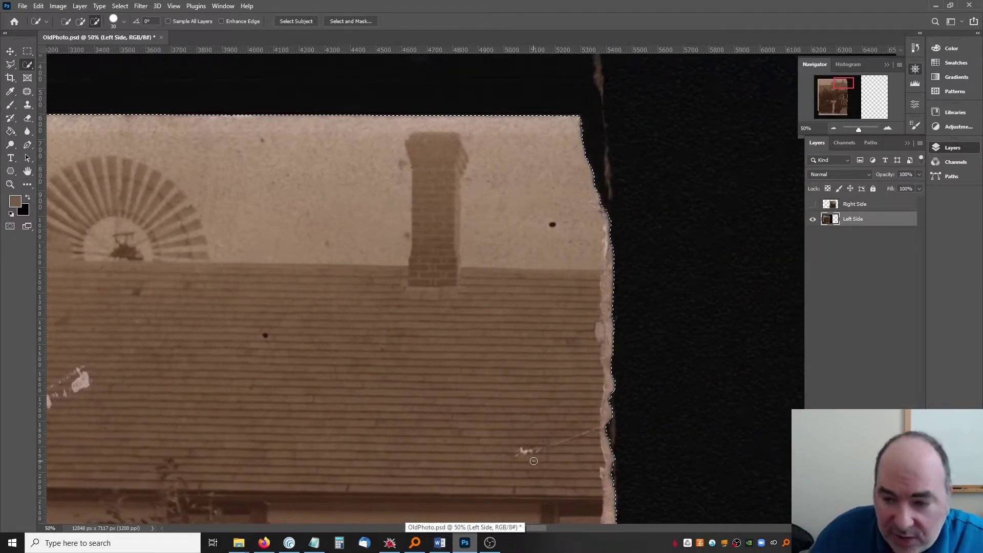
key(Delete)
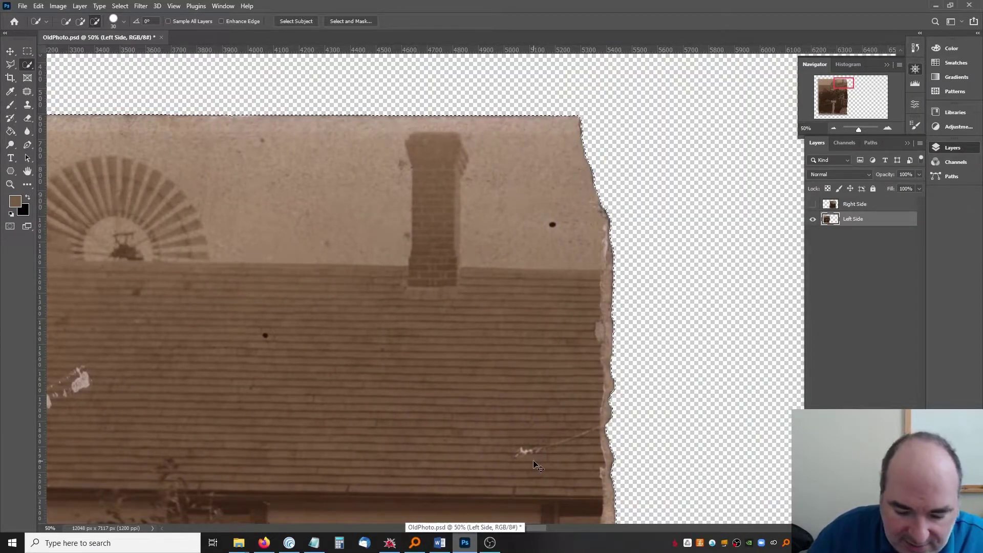
key(ctrl+minus)
key(ctrl+minus)
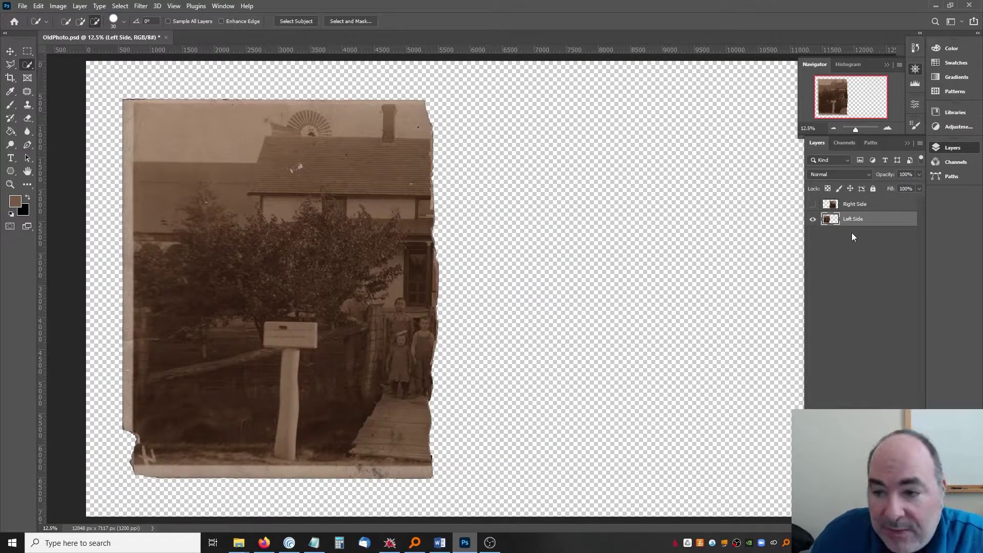
Step: Show the Right Side layer and zoom in to inspect the torn seam between halves
click(813, 205)
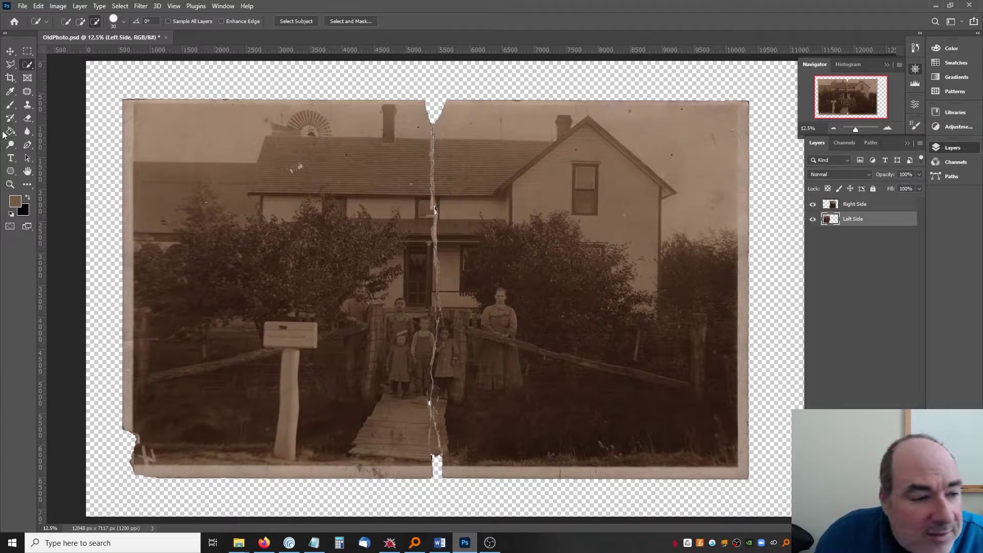
click(10, 185)
click(431, 275)
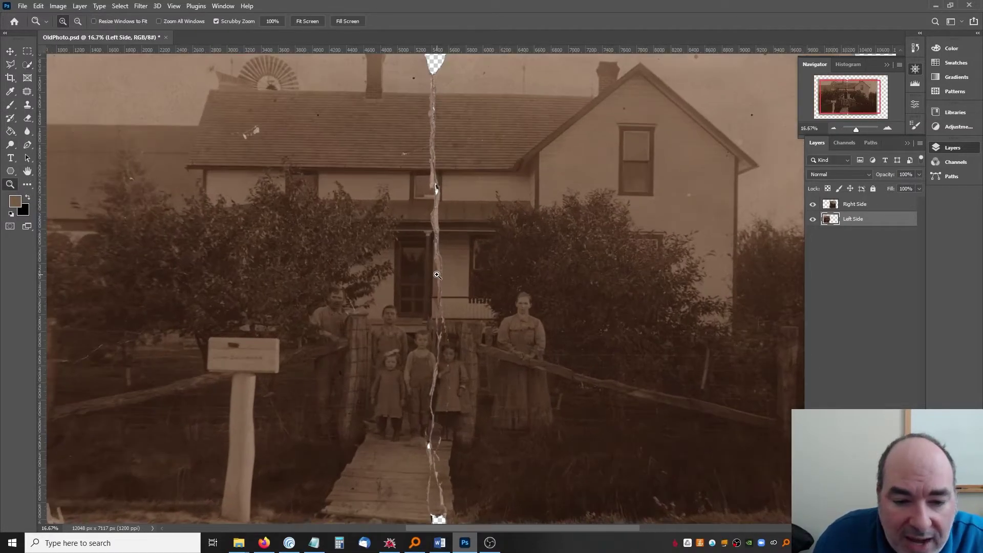
scroll(443, 278, up, 6)
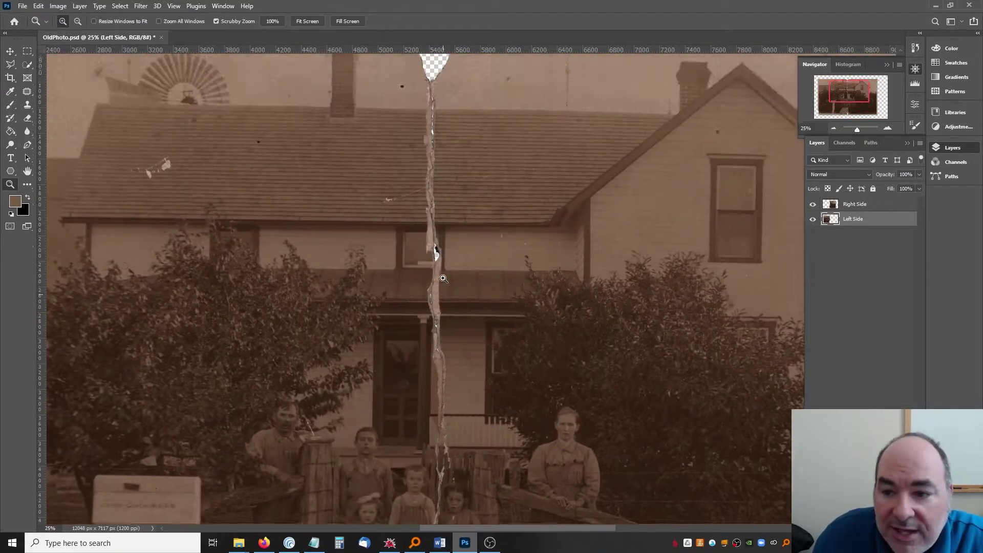
scroll(444, 278, down, 7)
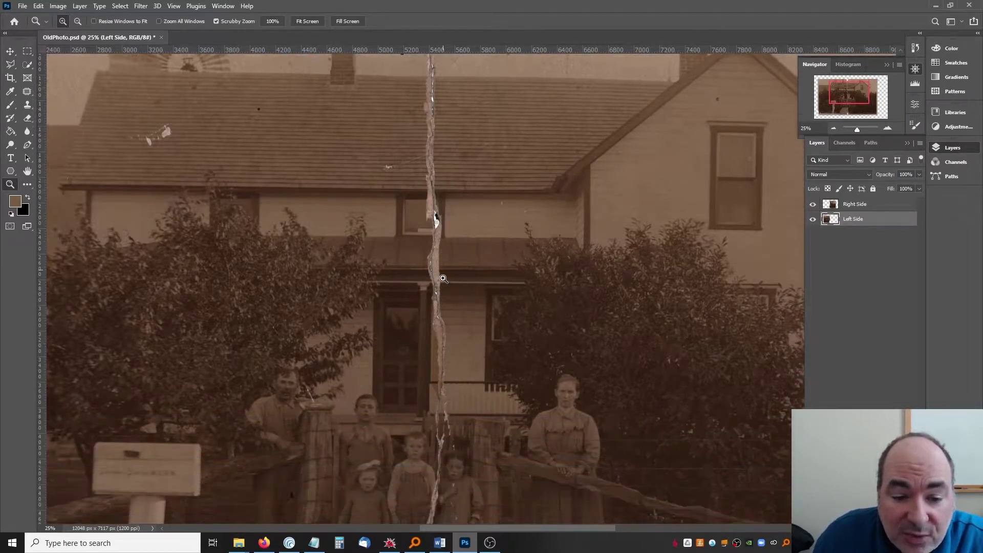
scroll(443, 279, down, 6)
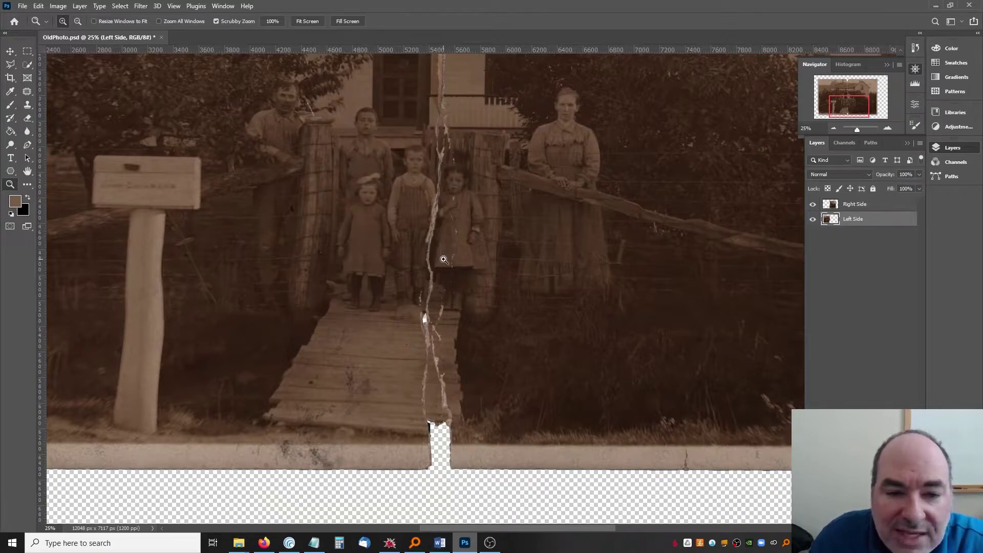
scroll(443, 259, up, 6)
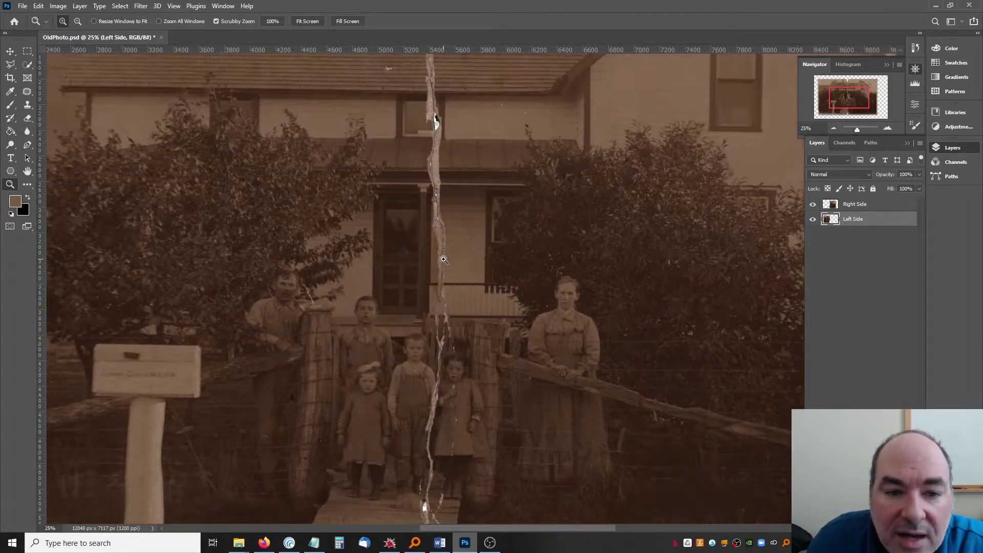
scroll(444, 260, up, 6)
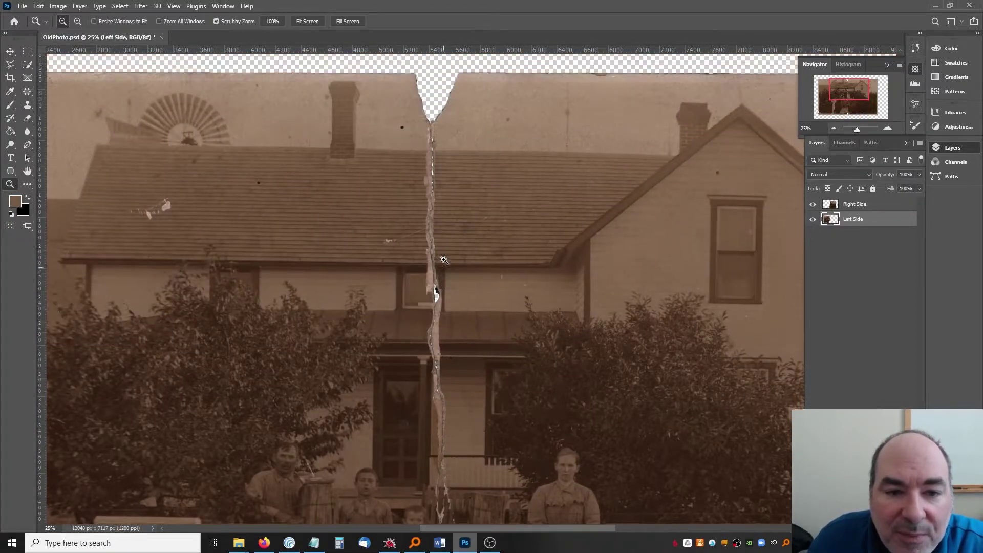
scroll(443, 259, up, 1)
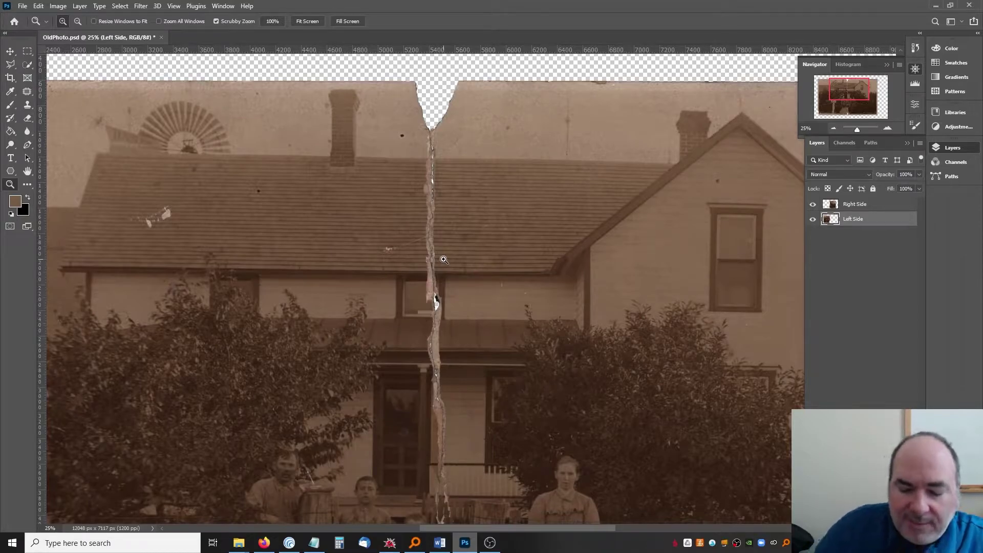
scroll(444, 259, down, 3)
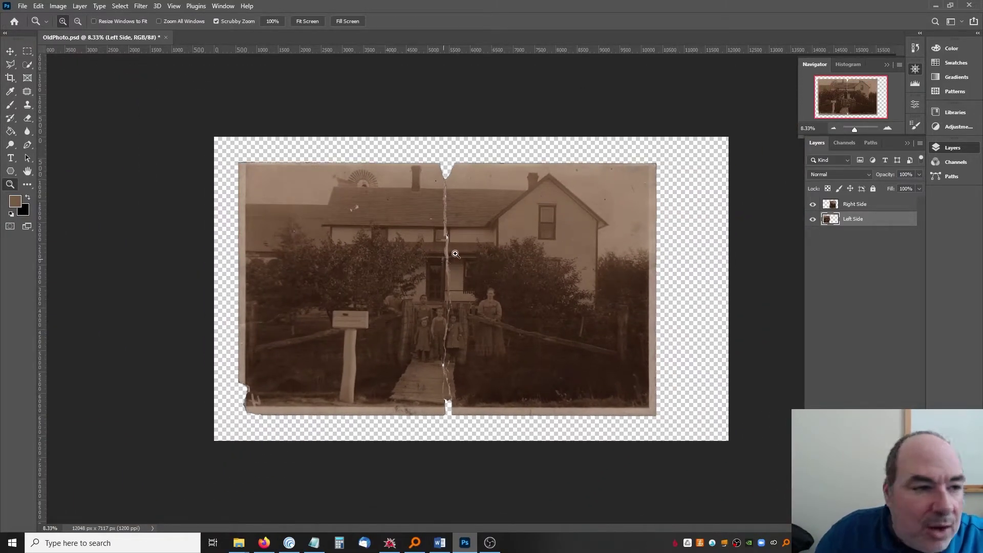
Step: Crop the canvas closely around the joined photo to 10323 × 6447 px and fit it on screen
click(10, 78)
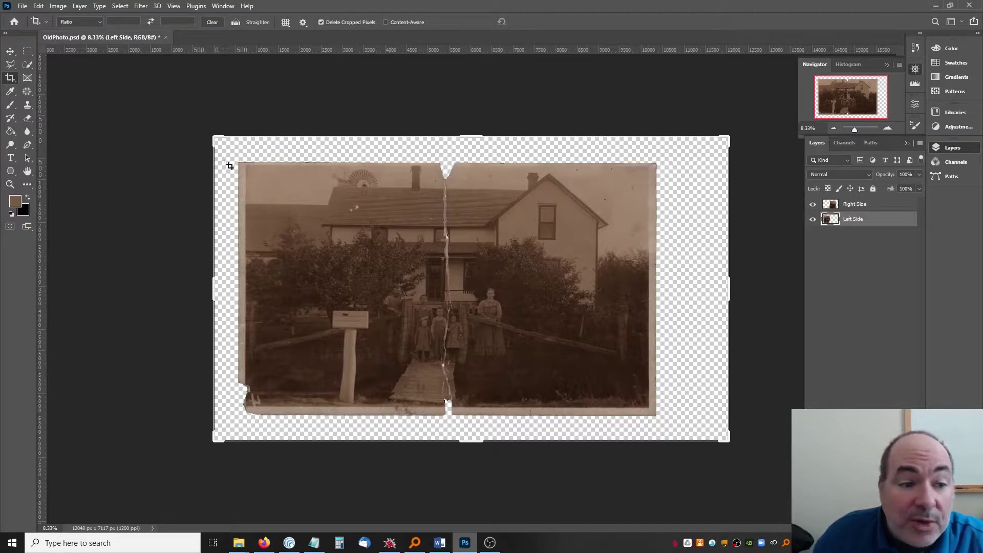
drag(226, 152, 669, 430)
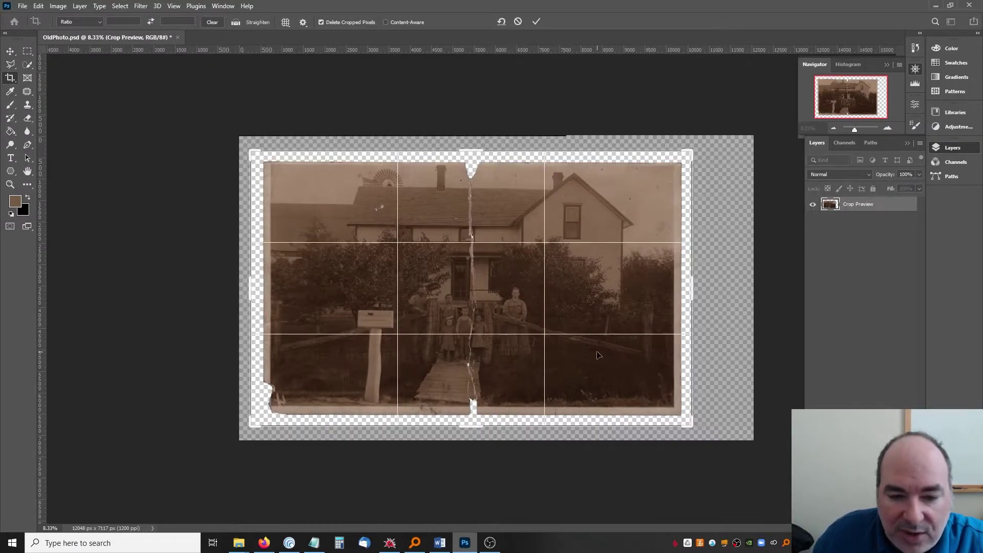
key(Return)
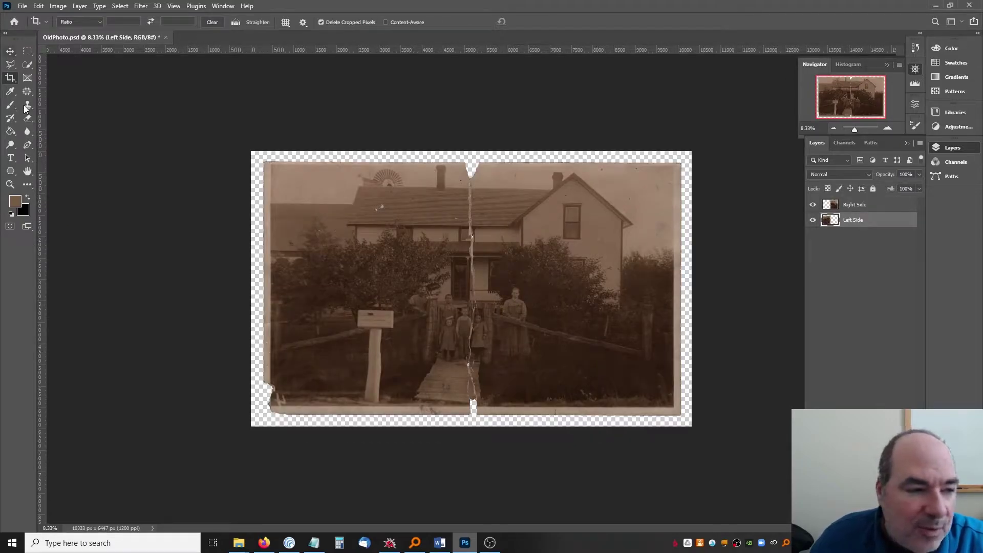
click(11, 184)
click(307, 21)
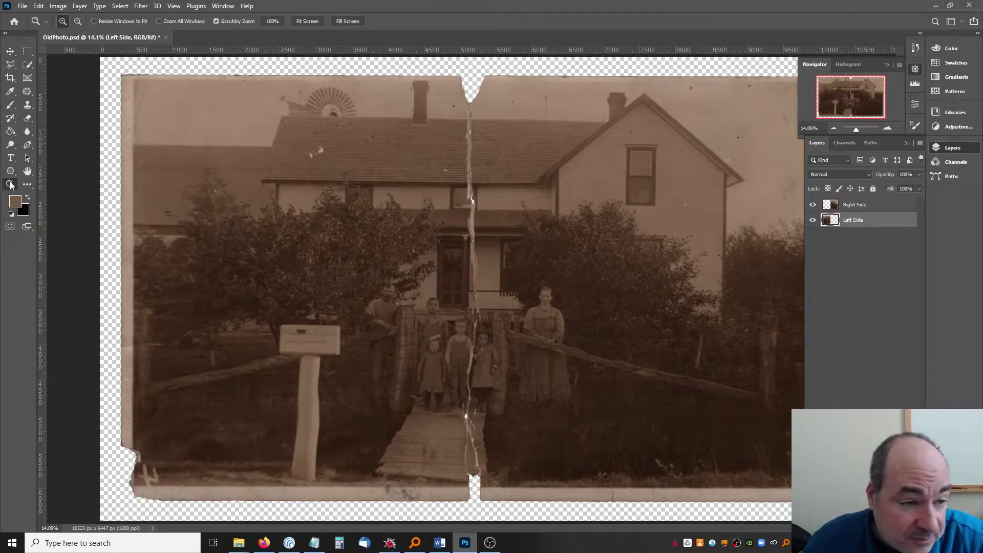
Step: Zoom in closely on the crack and scroll along the seam to inspect it
drag(451, 190, 487, 195)
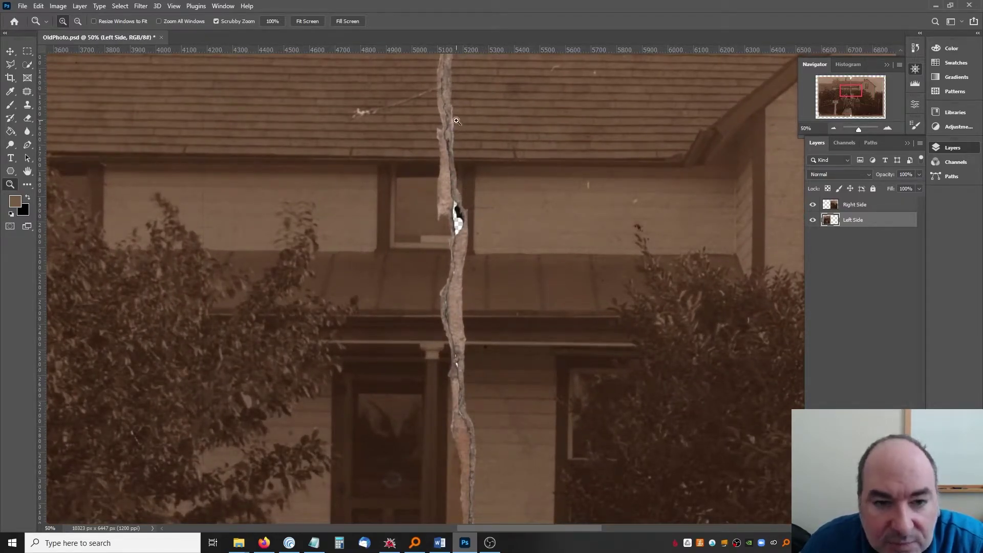
scroll(456, 121, up, 5)
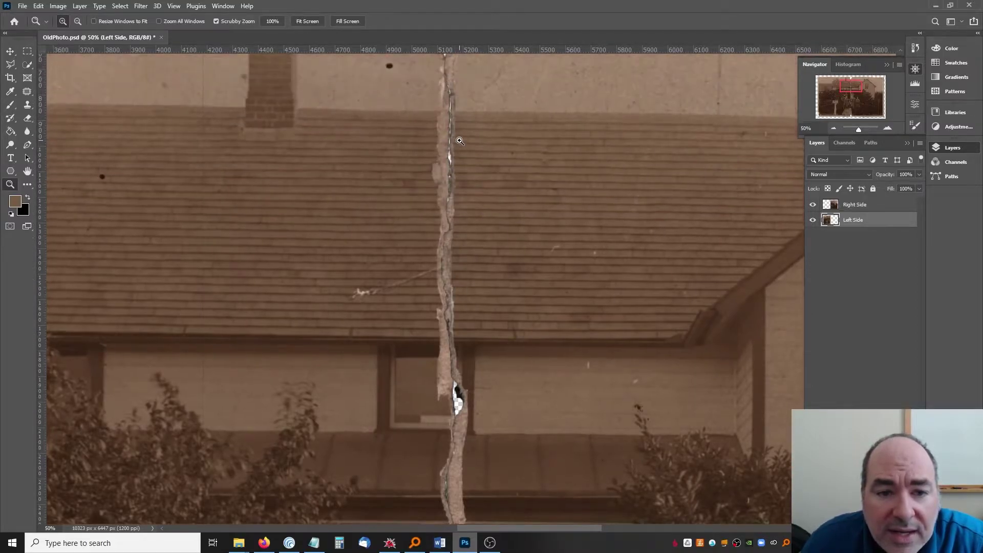
scroll(459, 141, down, 10)
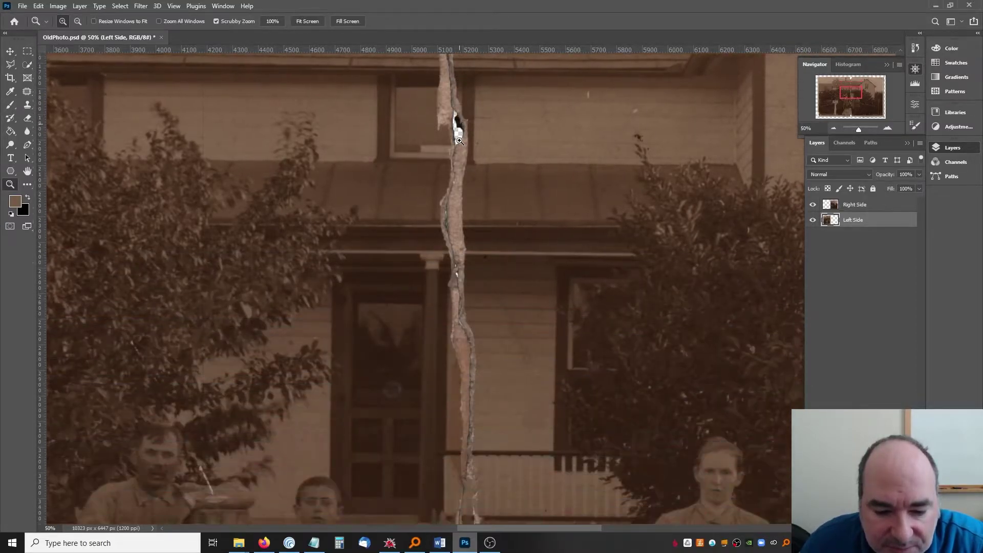
scroll(459, 141, down, 2)
scroll(459, 141, up, 3)
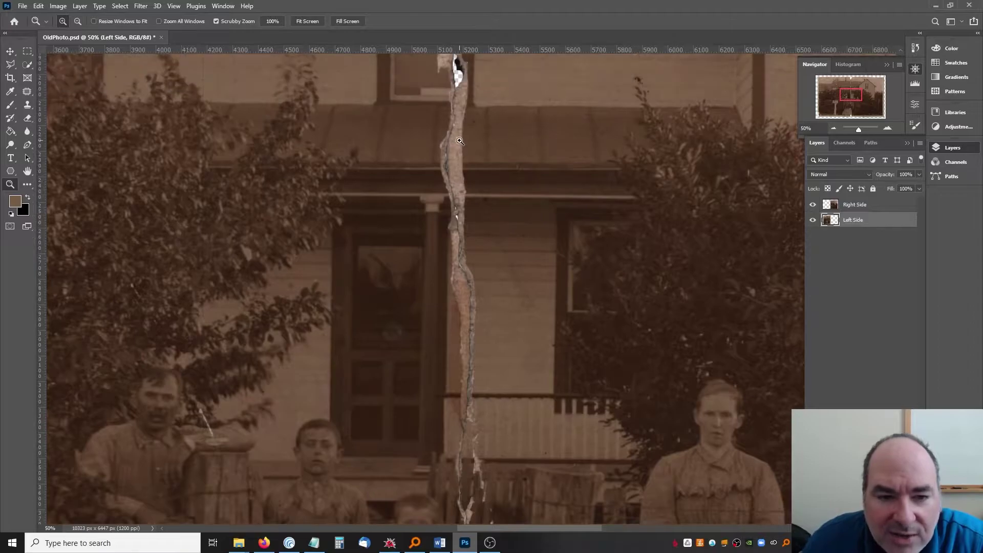
scroll(459, 141, up, 3)
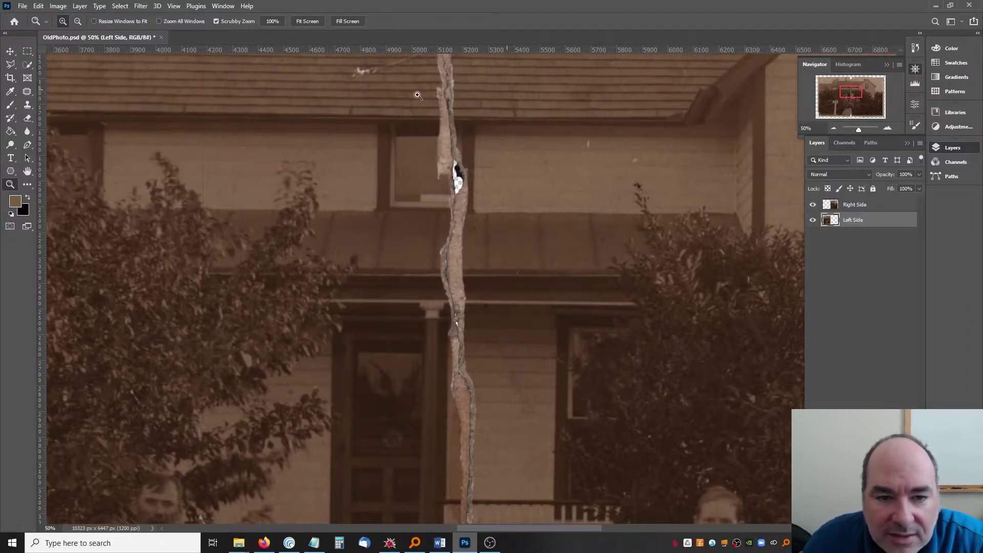
scroll(483, 189, down, 10)
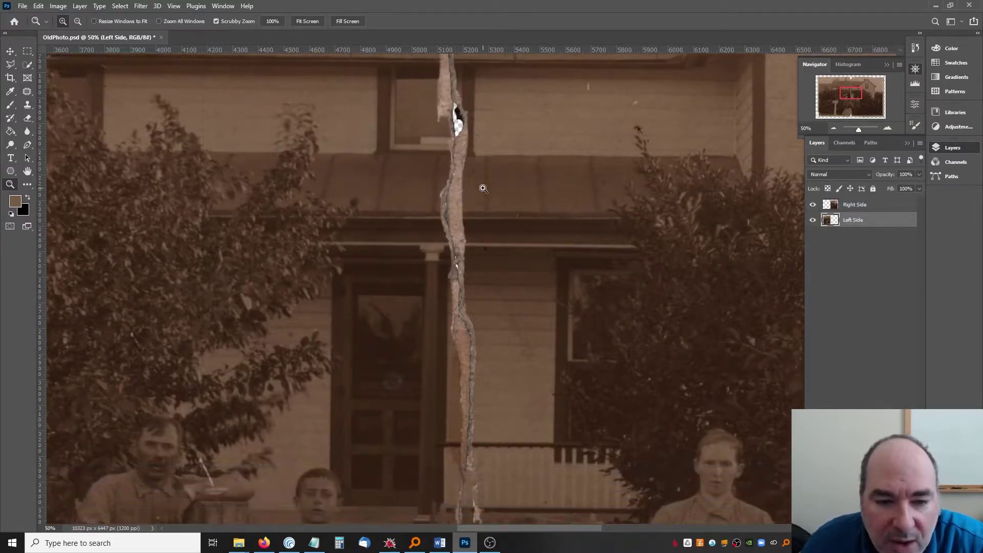
scroll(484, 188, down, 5)
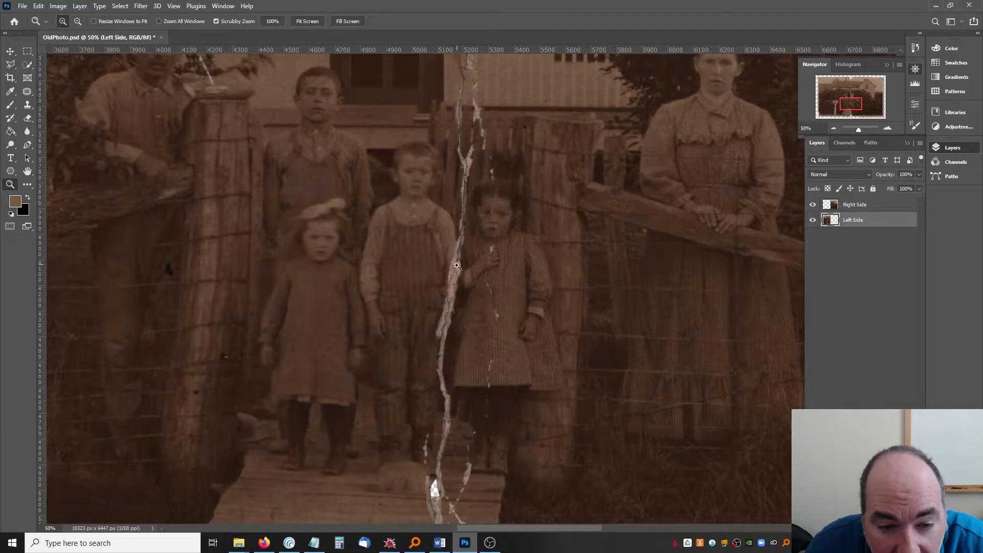
Step: Zoom to the middle girl at the crack and move Left Side above Right Side
click(451, 292)
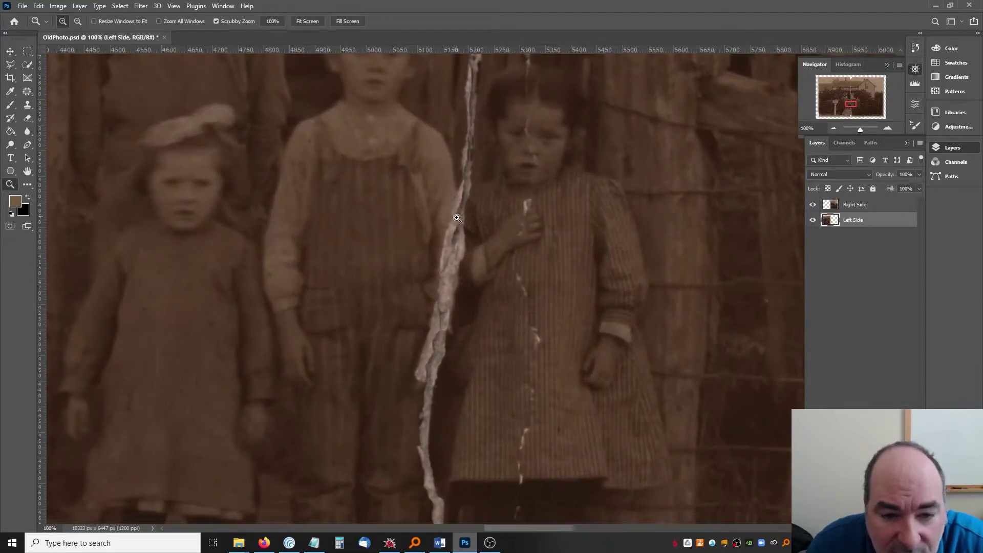
drag(458, 268, 446, 315)
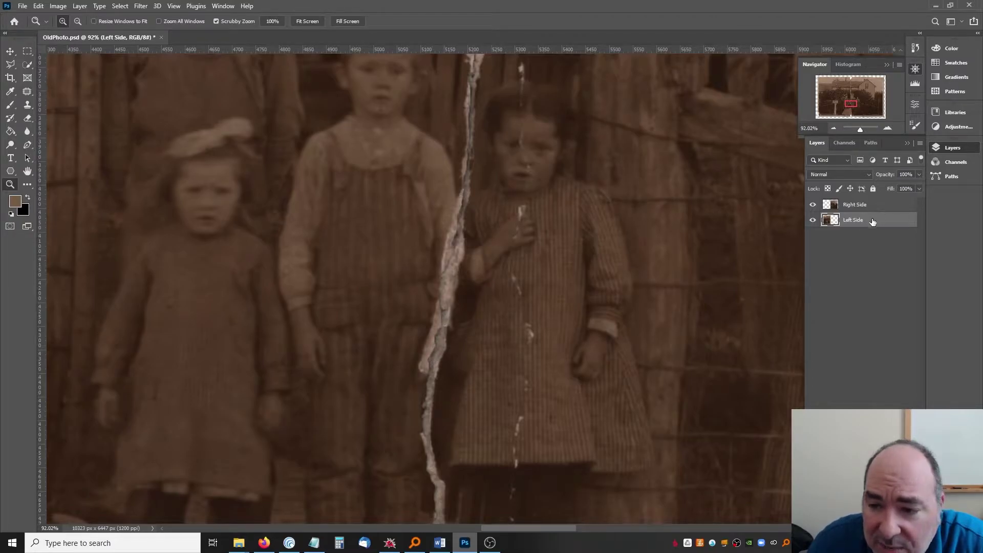
drag(867, 224, 877, 204)
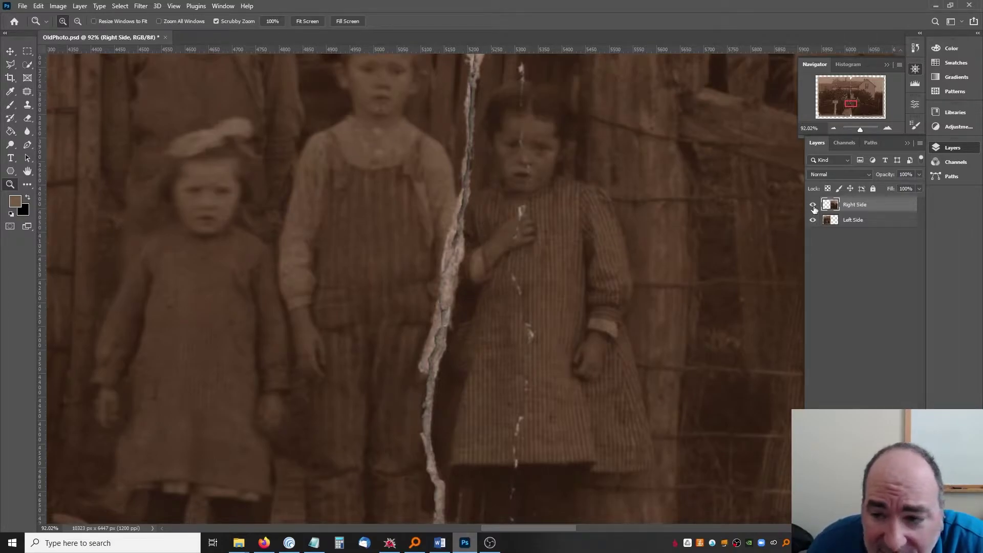
drag(868, 219, 869, 204)
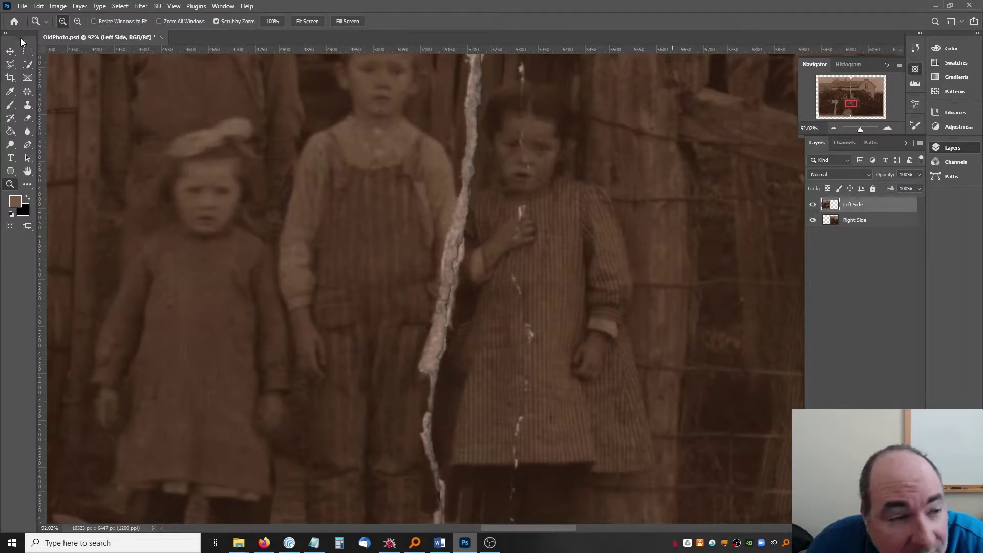
Step: Select the Right Side layer and nudge it slightly left to tighten the seam
click(10, 51)
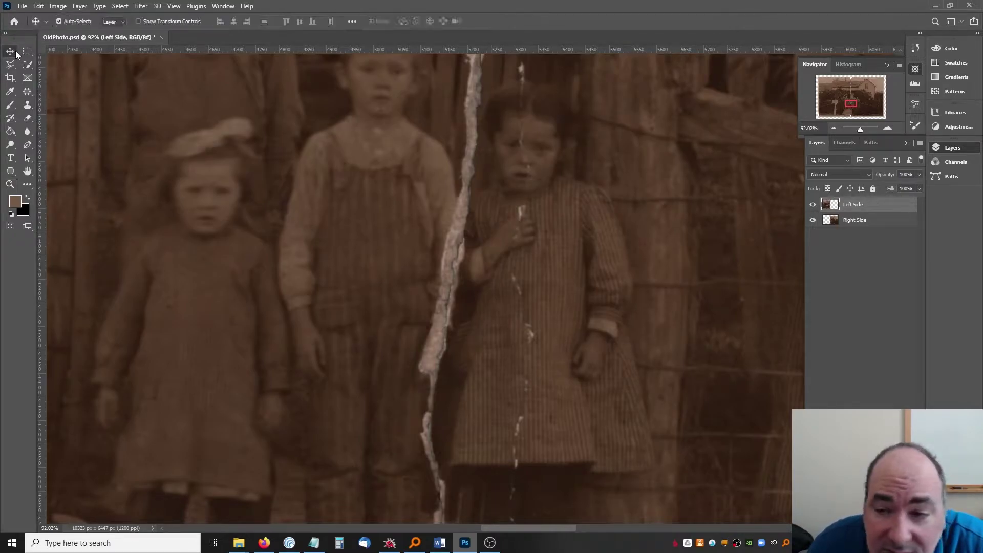
click(630, 243)
drag(628, 240, 627, 238)
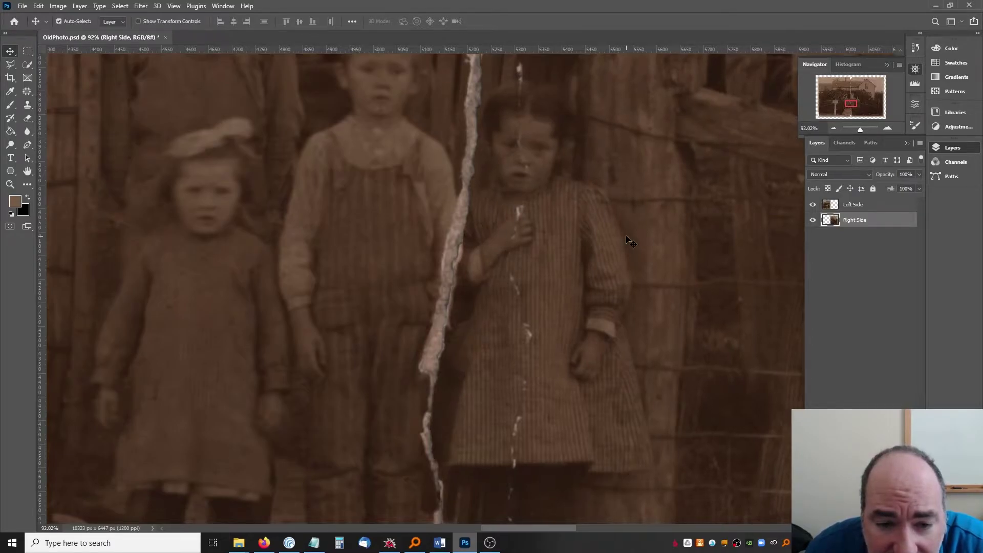
key(Left)
key(Left)
key(Left)
key(Left)
key(Left)
key(Left)
key(Left)
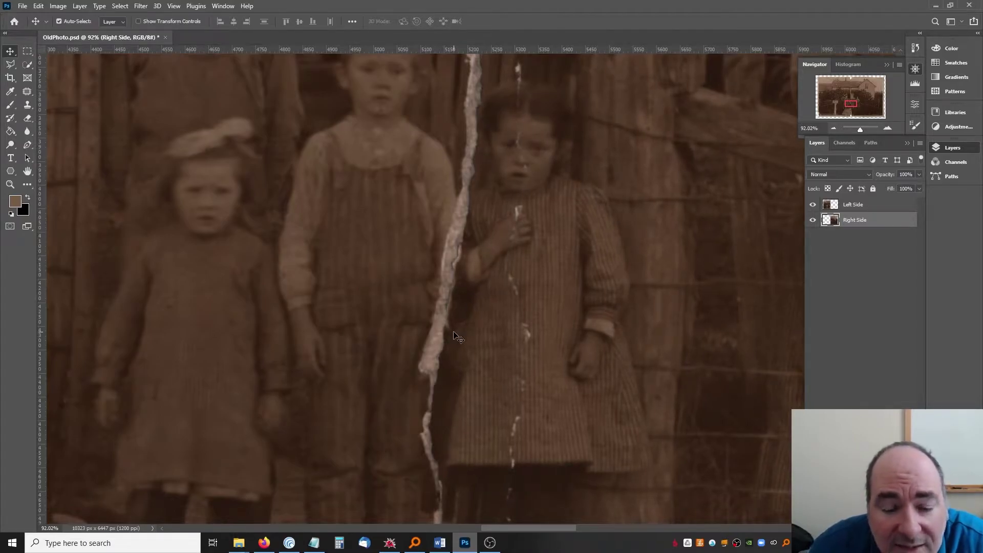
Step: Scroll down and back up along the seam to check the alignment up to the top notch
scroll(457, 338, down, 4)
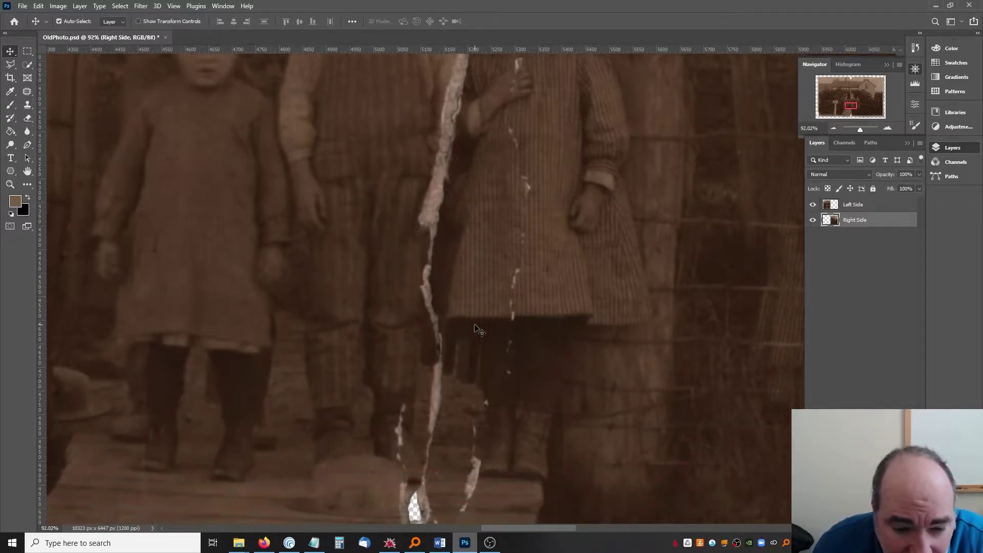
scroll(479, 330, down, 1)
scroll(476, 330, down, 1)
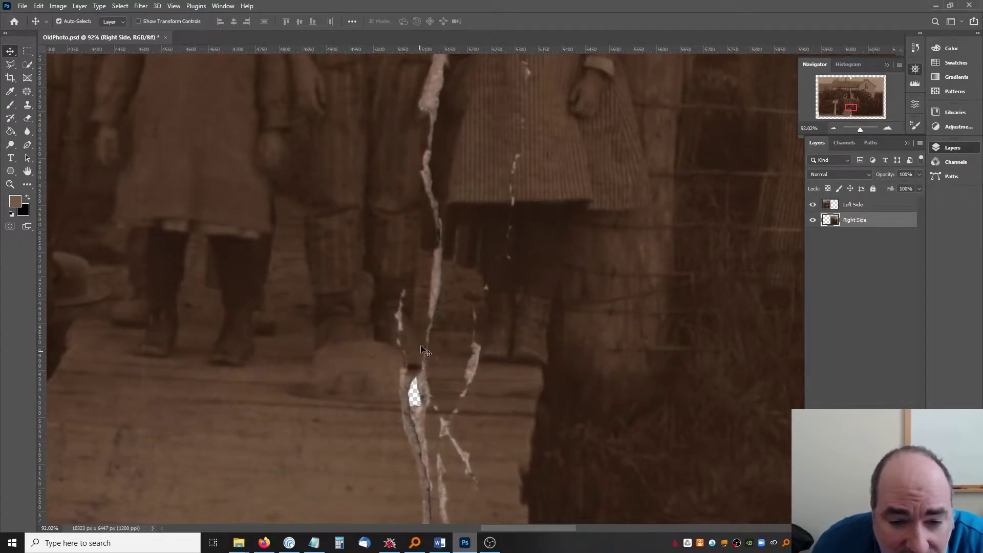
scroll(441, 256, down, 1)
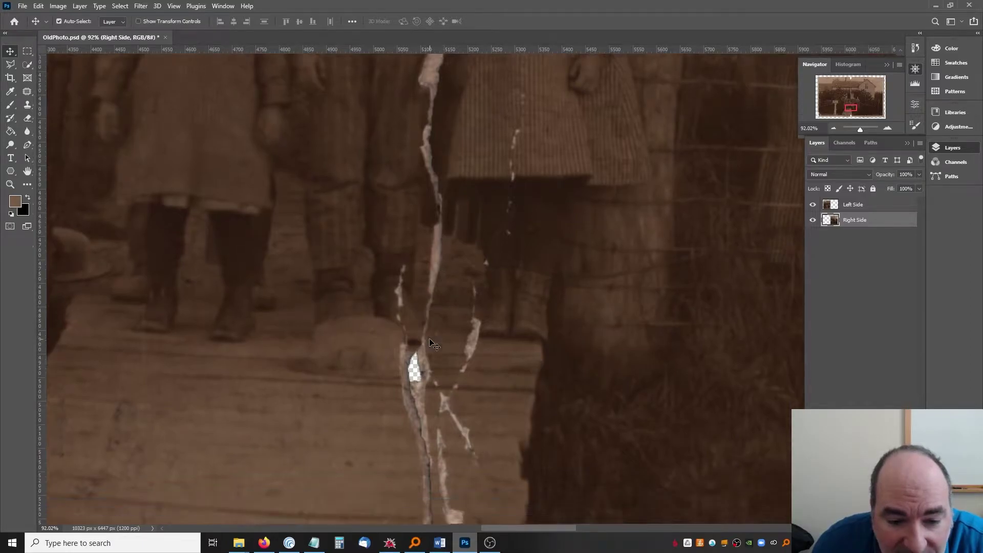
scroll(421, 336, down, 5)
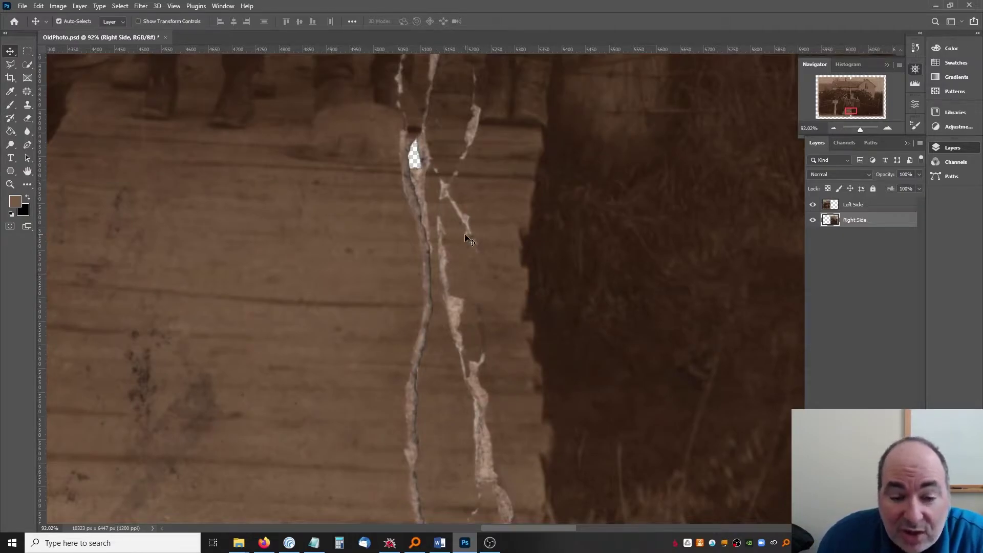
scroll(423, 344, down, 6)
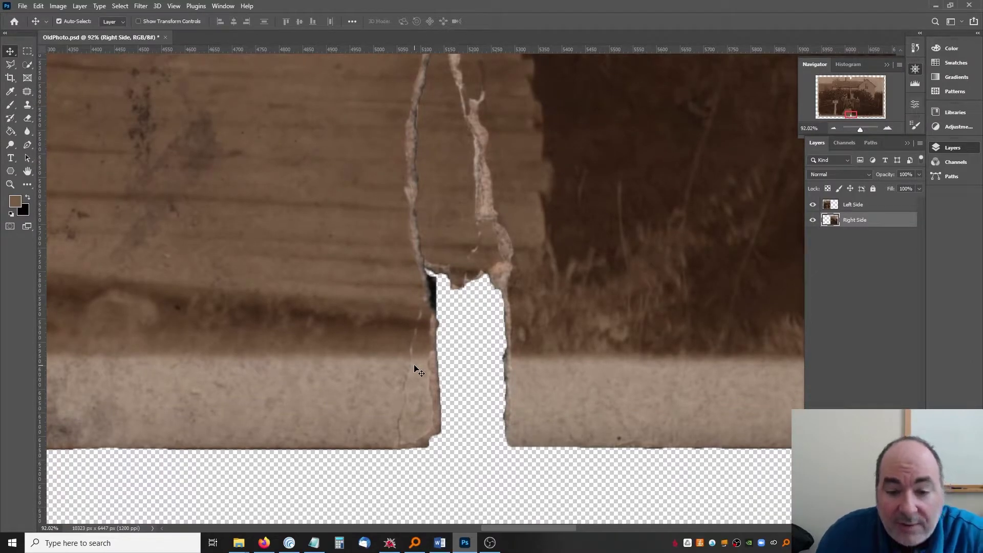
scroll(418, 371, up, 7)
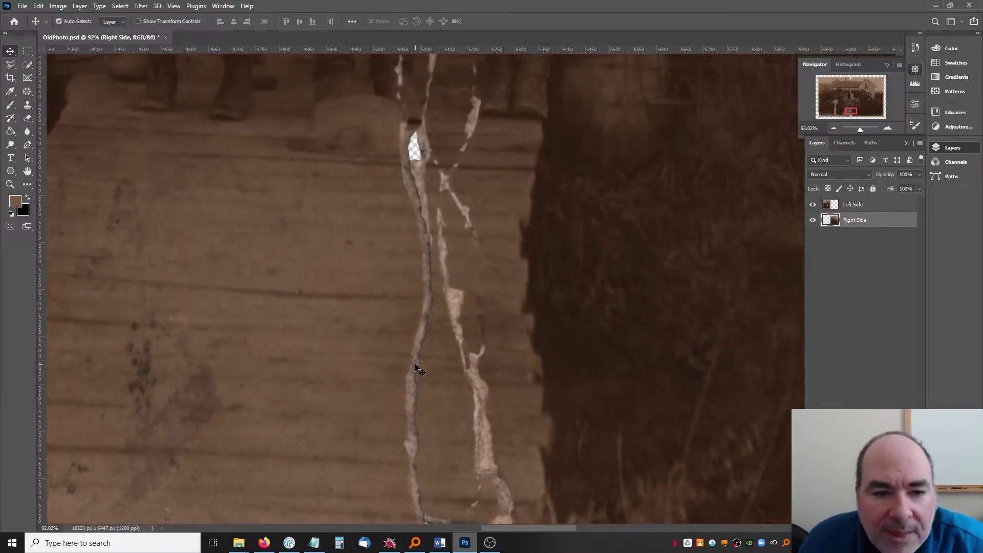
scroll(416, 367, up, 7)
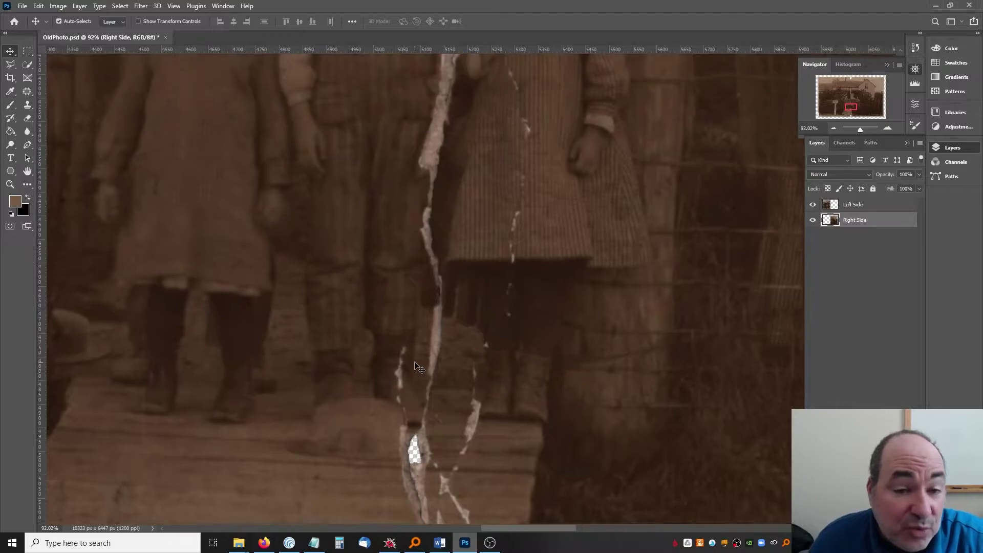
scroll(416, 368, up, 8)
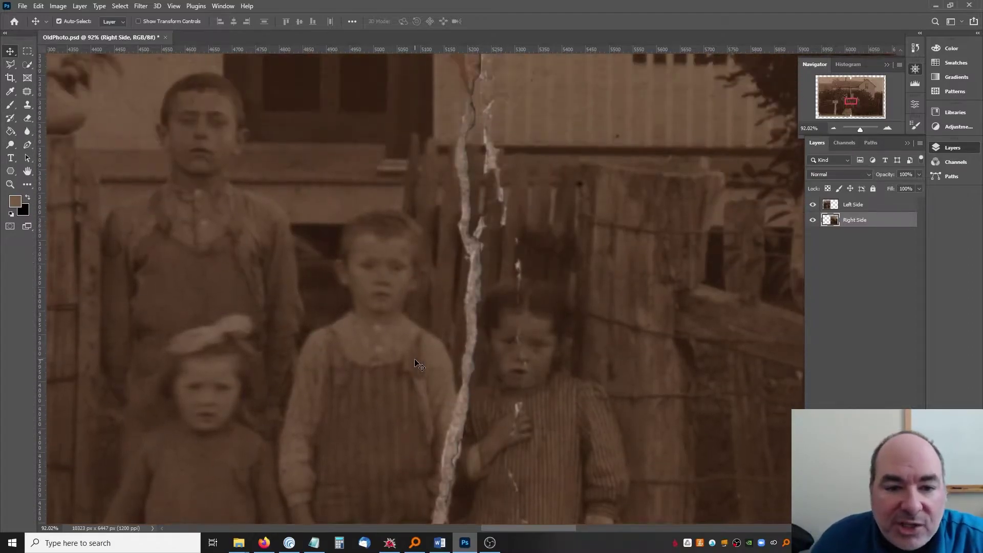
scroll(418, 365, up, 8)
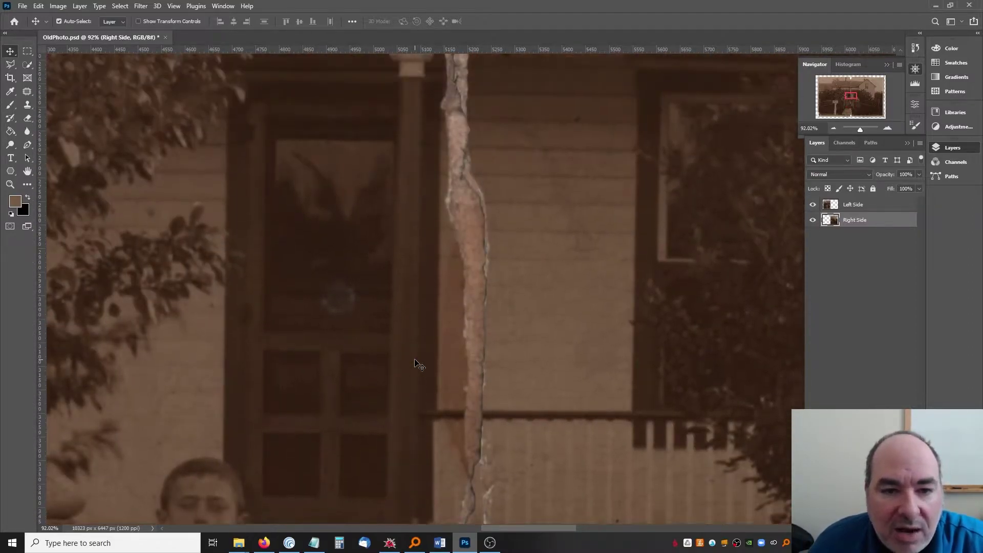
scroll(419, 365, up, 8)
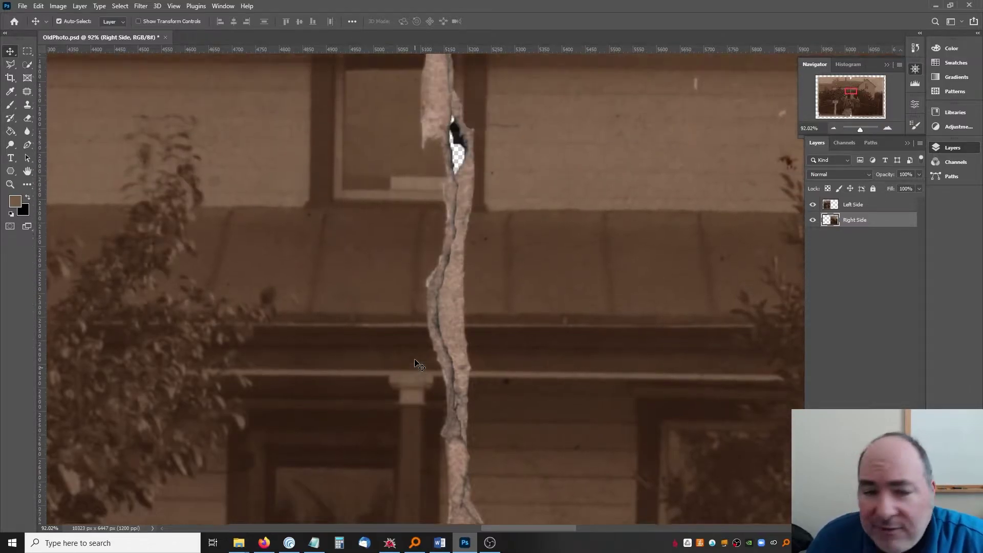
scroll(418, 365, up, 8)
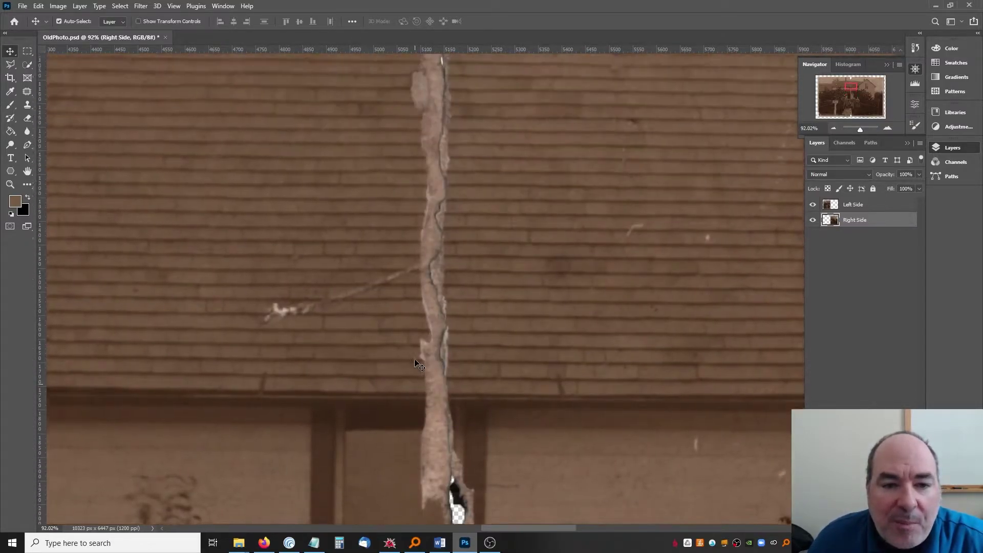
scroll(419, 365, up, 8)
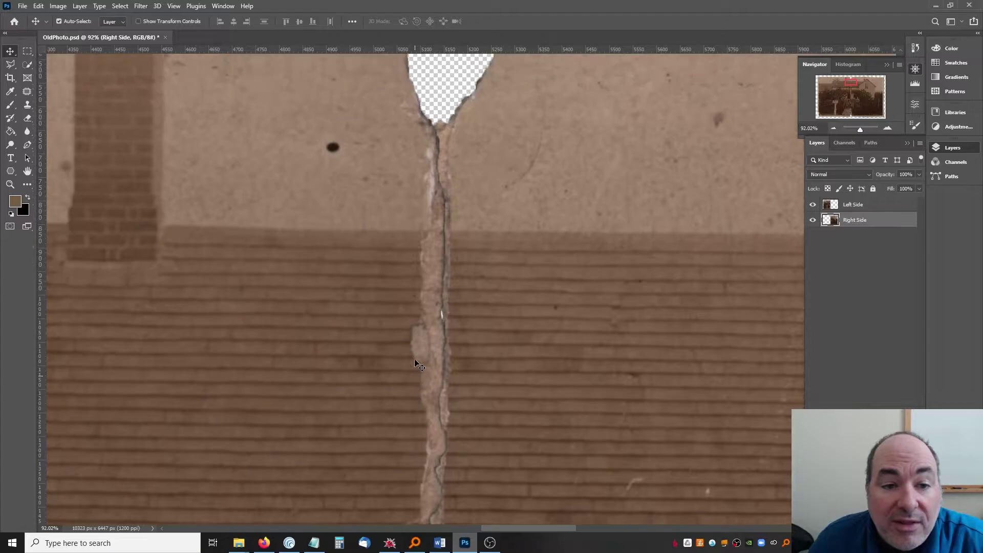
scroll(418, 365, up, 6)
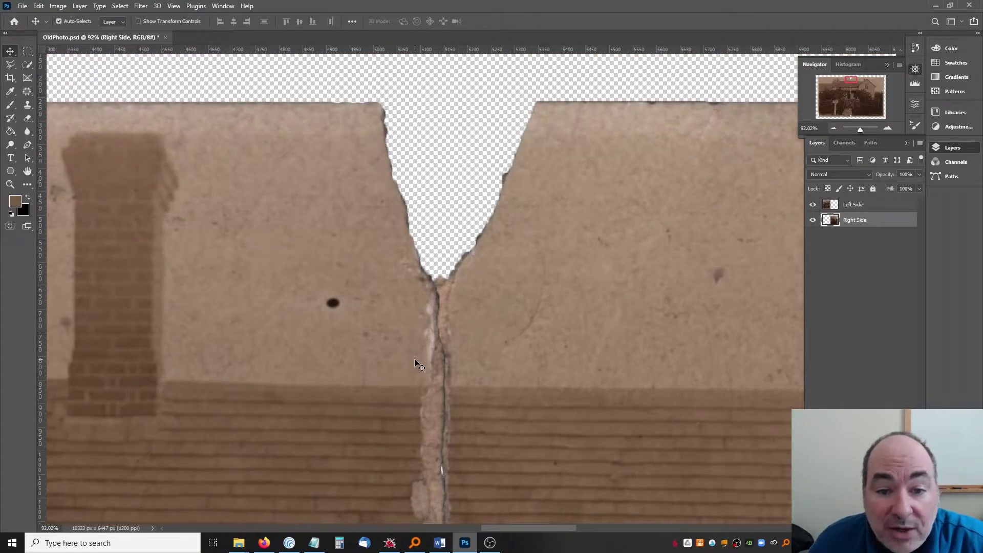
Step: Hide Right Side, set a 53 px eraser at 17% hardness, and test strokes on Left Side's top edge
click(814, 221)
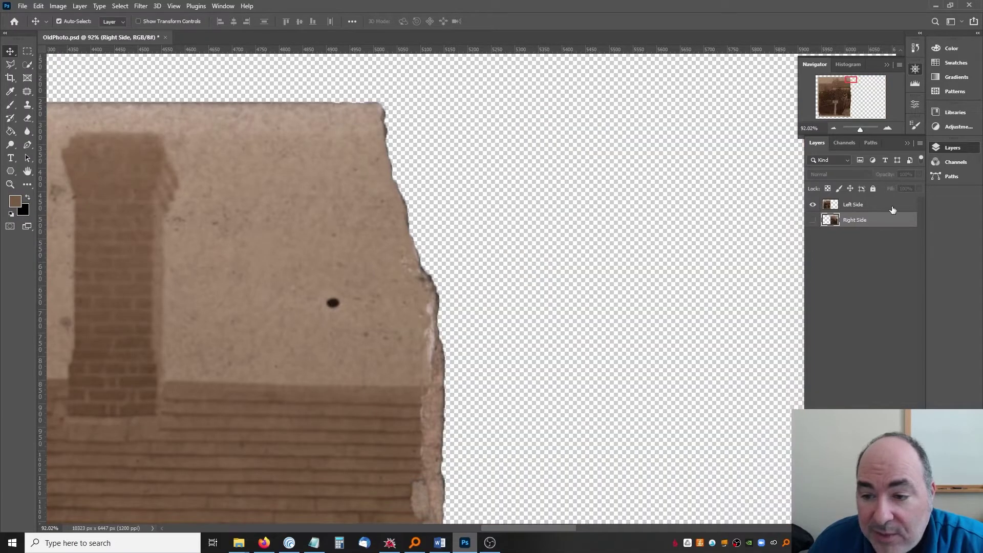
click(892, 207)
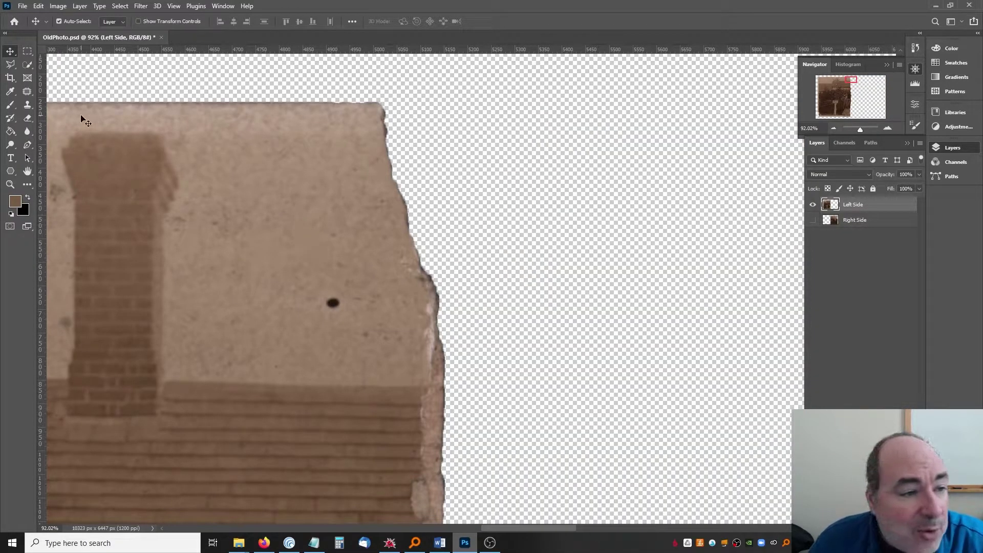
click(26, 119)
click(73, 22)
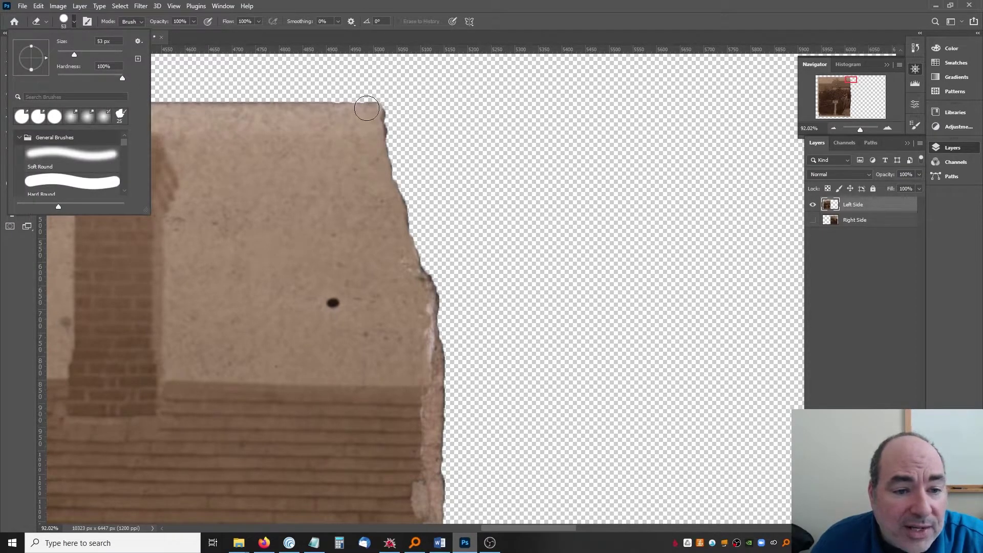
drag(345, 104, 362, 241)
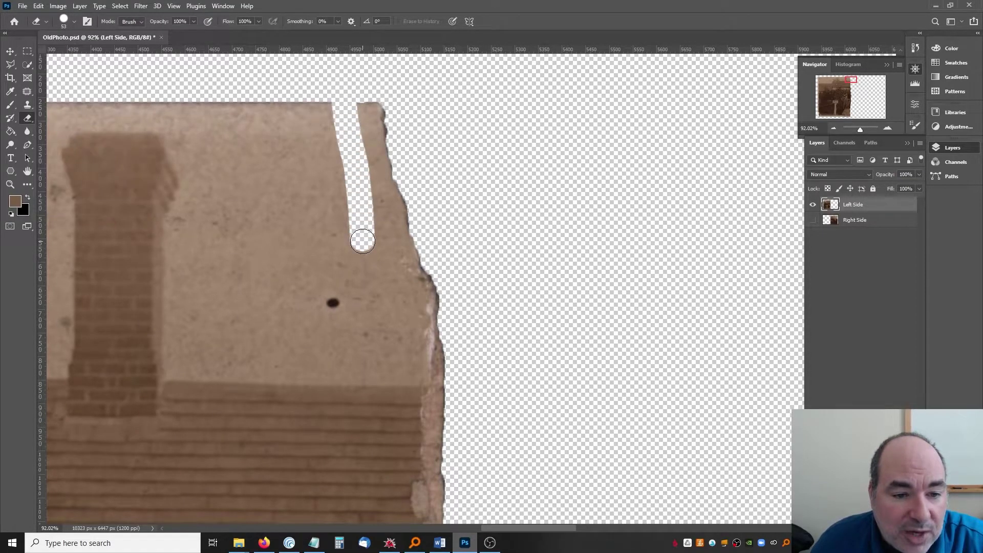
click(74, 22)
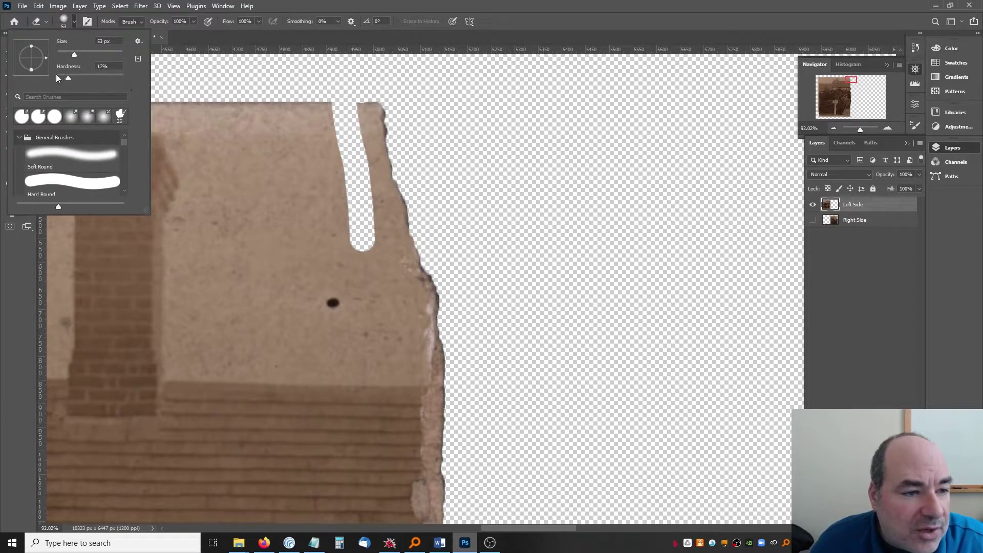
drag(224, 87, 241, 239)
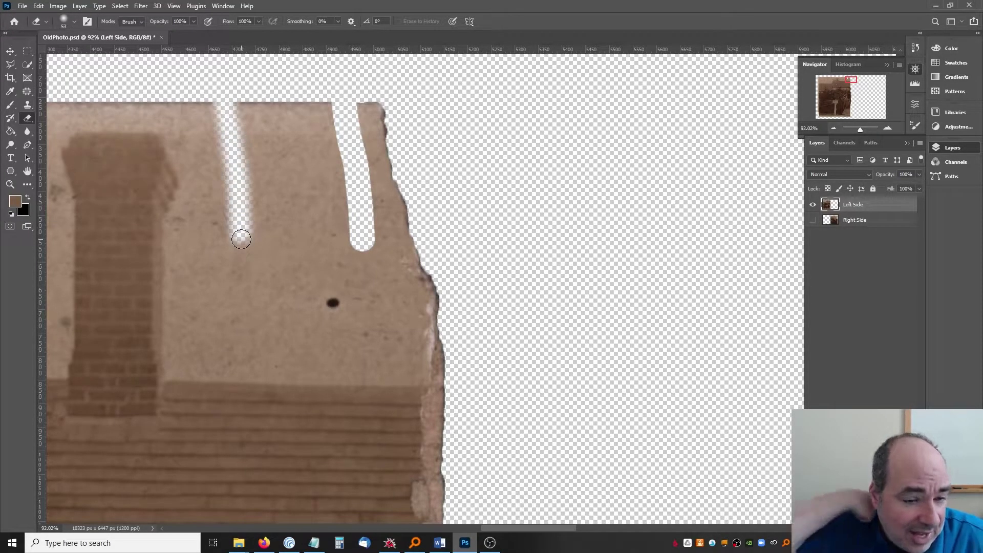
Step: Undo both trial erase strokes on the left half's top edge
key(ctrl+z)
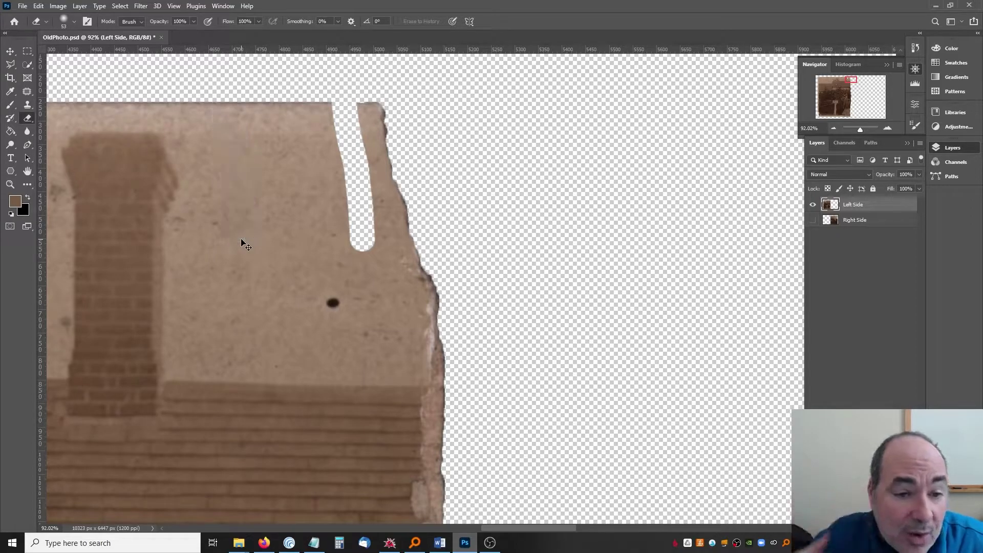
key(ctrl+z)
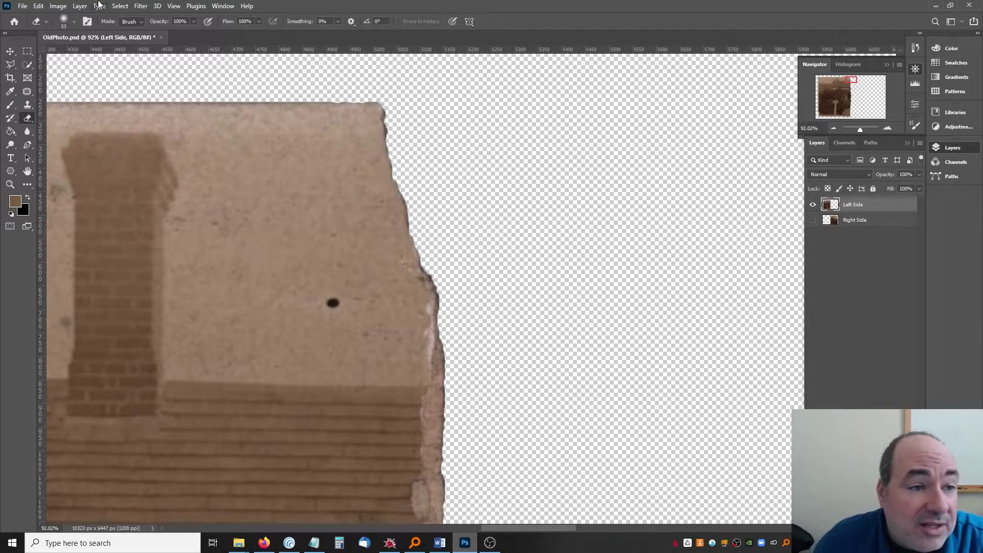
click(136, 24)
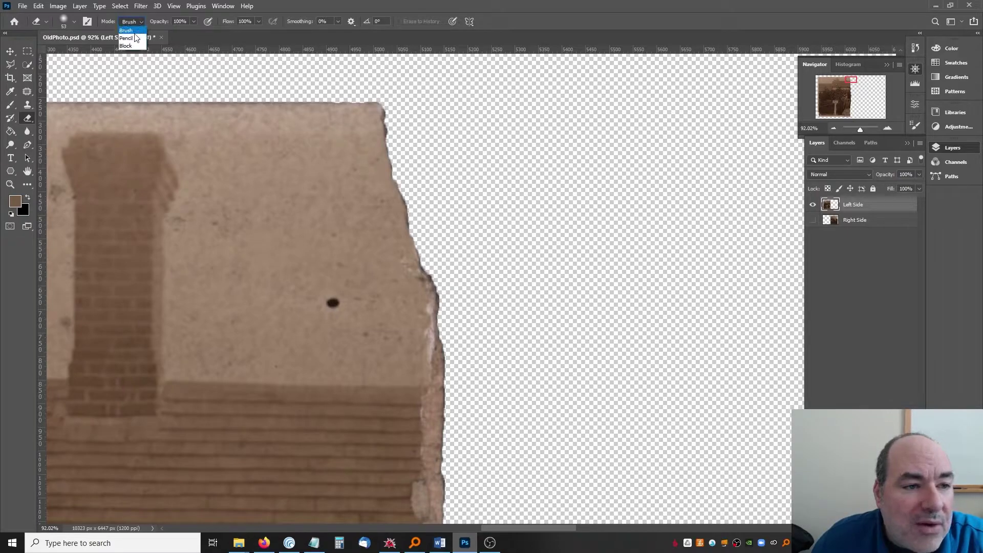
Step: Switch the eraser to Pencil mode and undo a hard-edged test stroke
click(136, 35)
drag(311, 106, 311, 227)
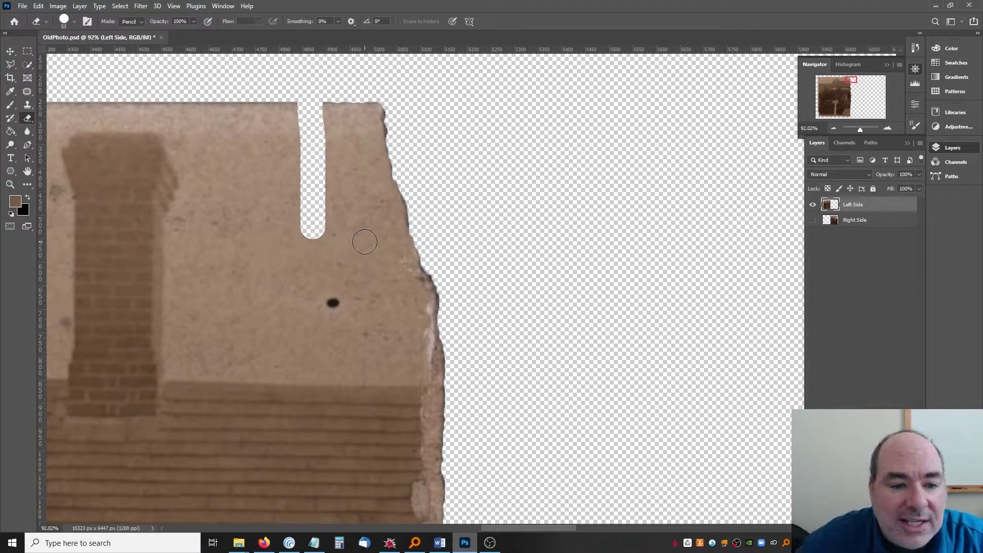
key(ctrl+z)
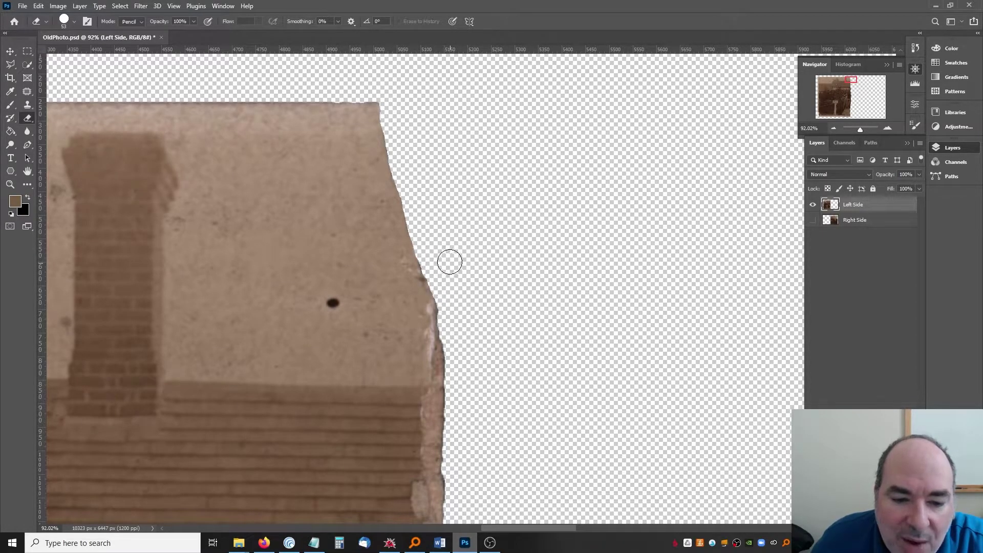
Step: Erase the white paper rim along the left half's torn edge down past the shingled roof
scroll(450, 262, down, 2)
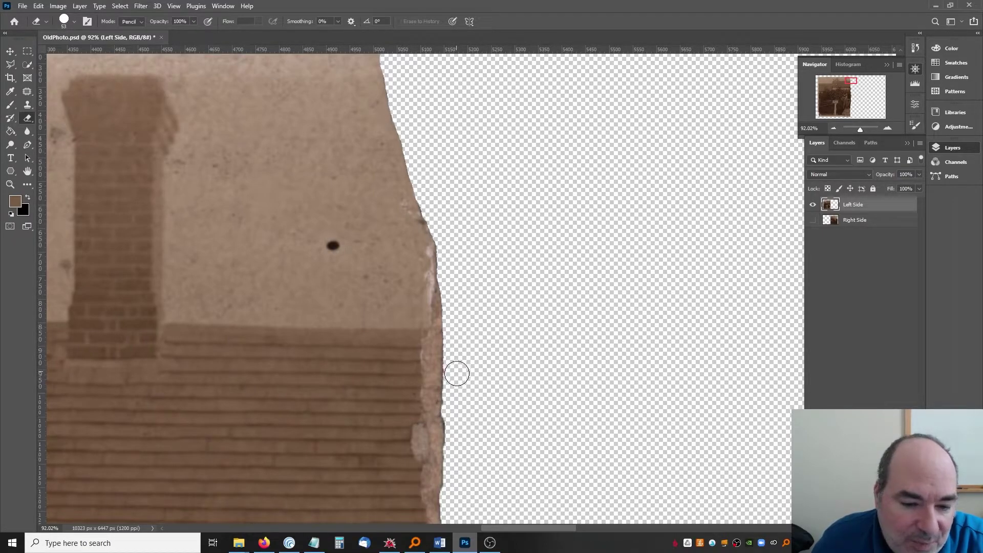
scroll(460, 374, down, 1)
scroll(460, 375, down, 5)
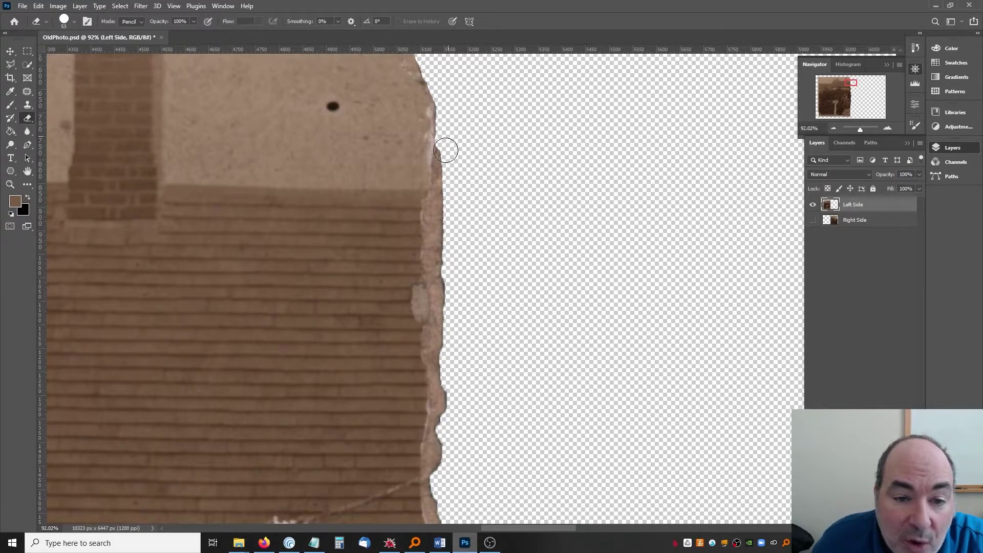
mouse_move(446, 150)
mouse_down()
mouse_move(435, 302)
mouse_move(421, 294)
mouse_move(431, 323)
mouse_move(441, 312)
mouse_move(441, 337)
mouse_up()
scroll(441, 338, down, 1)
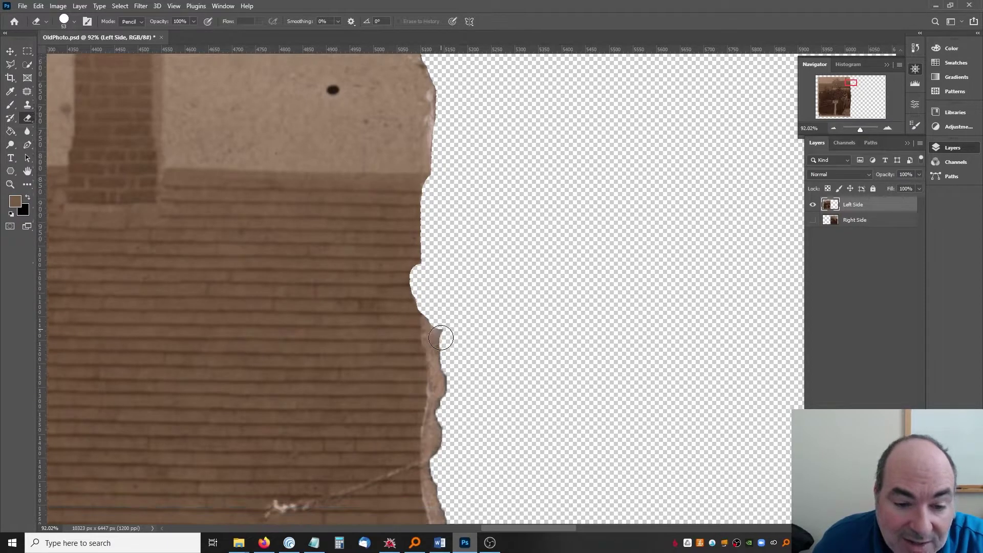
scroll(441, 338, down, 2)
drag(428, 275, 440, 393)
scroll(453, 353, down, 7)
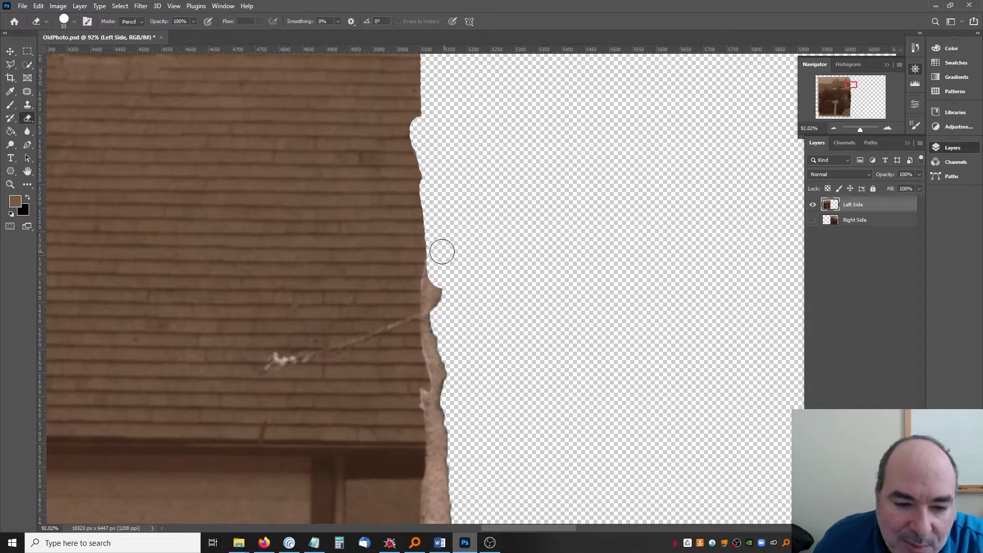
mouse_move(442, 251)
mouse_down()
mouse_move(430, 289)
mouse_move(440, 410)
mouse_move(431, 410)
mouse_move(447, 467)
mouse_up()
Step: Erase the light torn strips beside the window, sill, porch and doorway
scroll(455, 429, down, 2)
scroll(455, 428, down, 4)
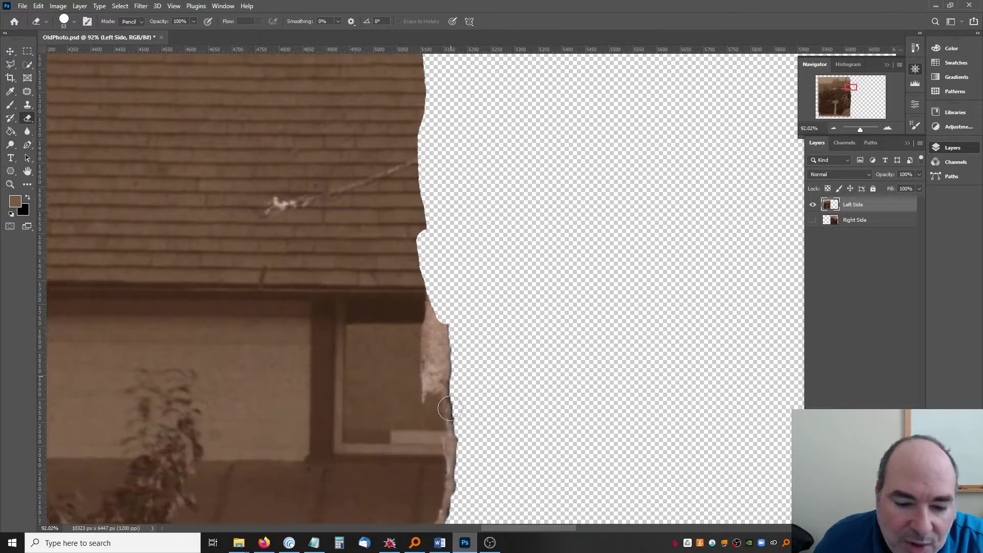
mouse_move(435, 287)
mouse_down()
mouse_move(429, 396)
mouse_move(447, 405)
mouse_move(451, 425)
mouse_move(450, 324)
mouse_up()
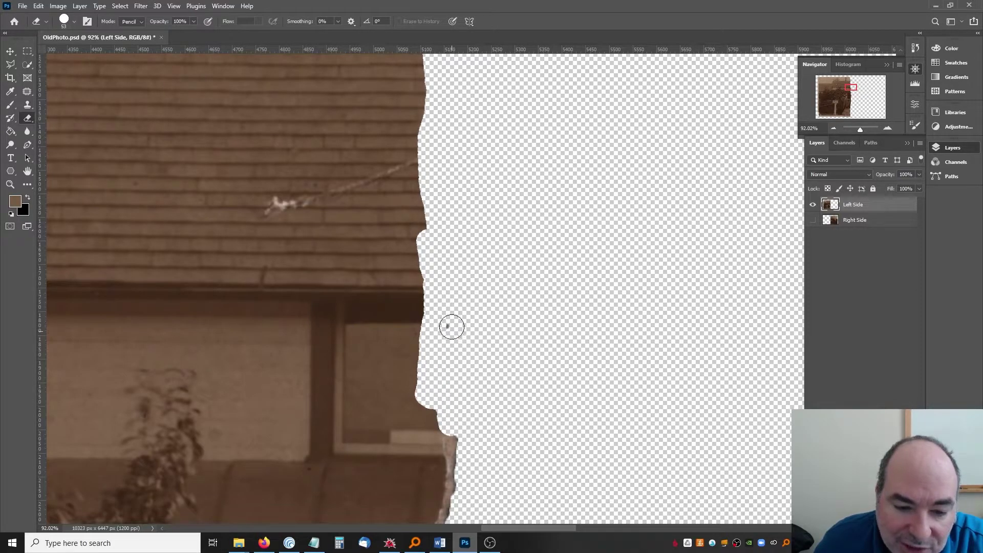
scroll(454, 318, down, 4)
scroll(465, 322, down, 2)
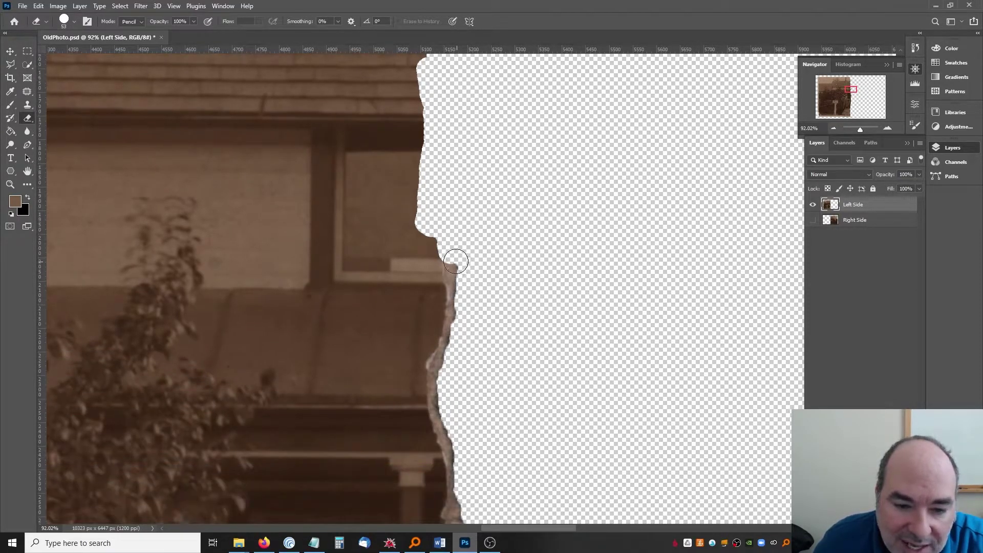
mouse_move(453, 278)
mouse_down()
mouse_move(454, 327)
mouse_move(434, 386)
mouse_move(442, 418)
mouse_up()
scroll(442, 419, down, 6)
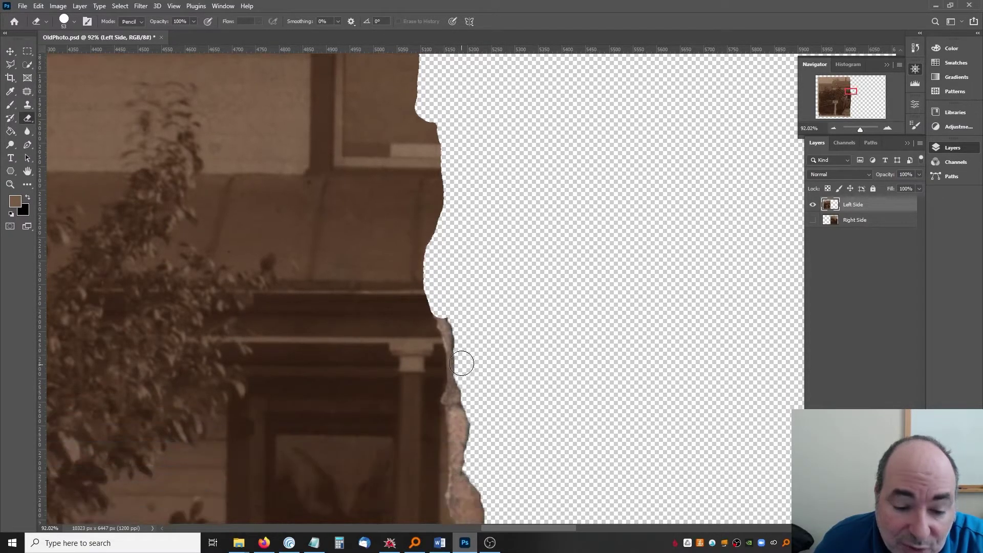
drag(446, 255, 459, 338)
scroll(463, 323, down, 3)
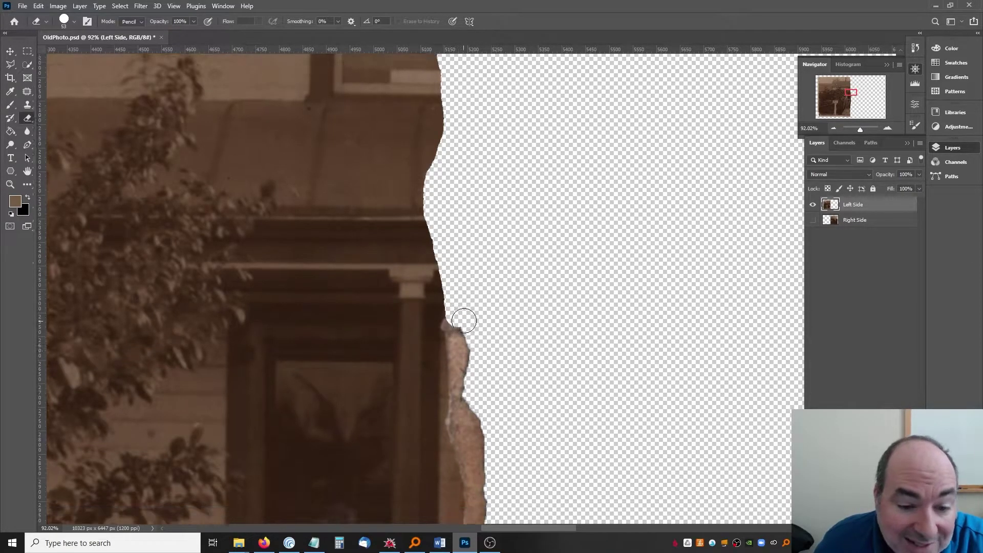
mouse_move(469, 236)
mouse_down()
mouse_move(454, 243)
mouse_move(456, 329)
mouse_up()
Step: Erase the light peak, brown notch strip and protruding rim along the edge beside the door
scroll(484, 251, down, 3)
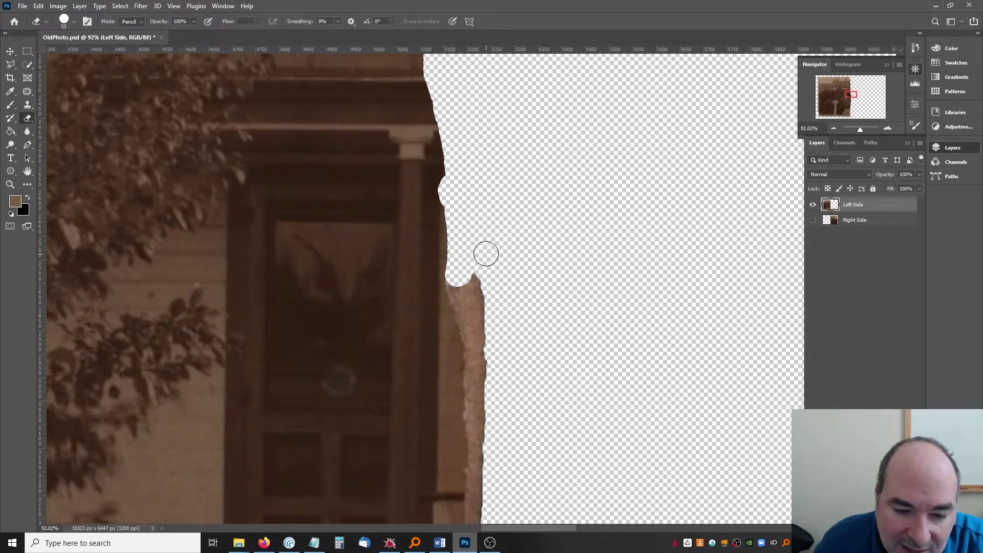
mouse_move(455, 226)
mouse_down()
mouse_move(485, 221)
mouse_move(456, 224)
mouse_move(474, 302)
mouse_move(484, 230)
mouse_up()
scroll(483, 230, down, 5)
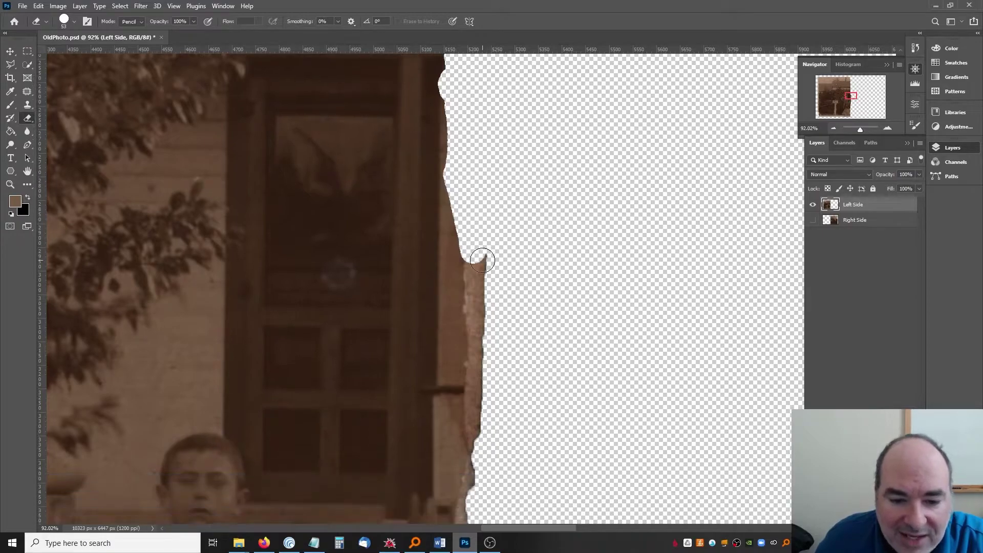
mouse_move(476, 156)
mouse_down()
mouse_move(478, 238)
mouse_move(491, 149)
mouse_up()
scroll(498, 210, down, 3)
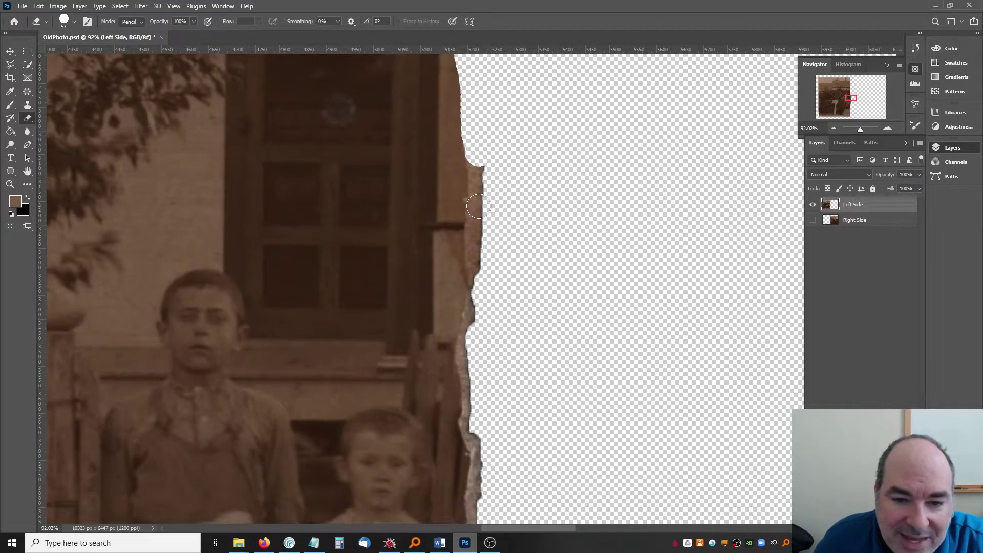
drag(475, 206, 471, 128)
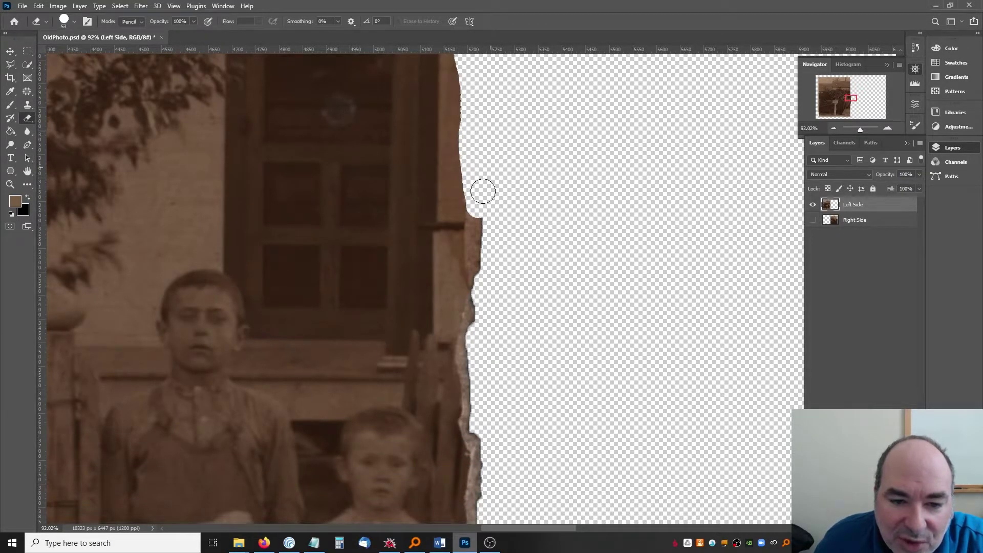
drag(475, 224, 489, 314)
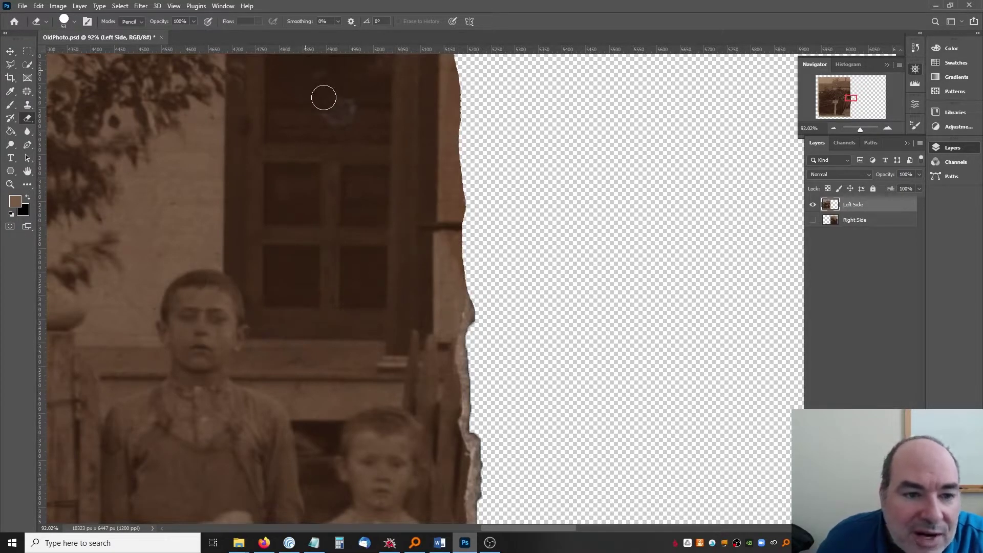
Step: Erase the torn rim beside the boys and children down to the boy's overalls
scroll(483, 279, down, 3)
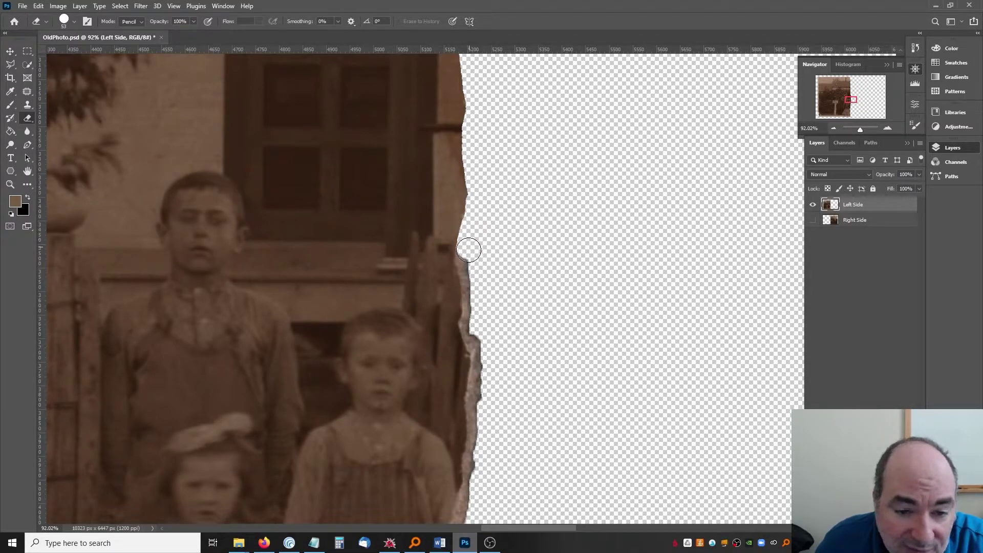
drag(469, 250, 476, 314)
scroll(489, 296, down, 3)
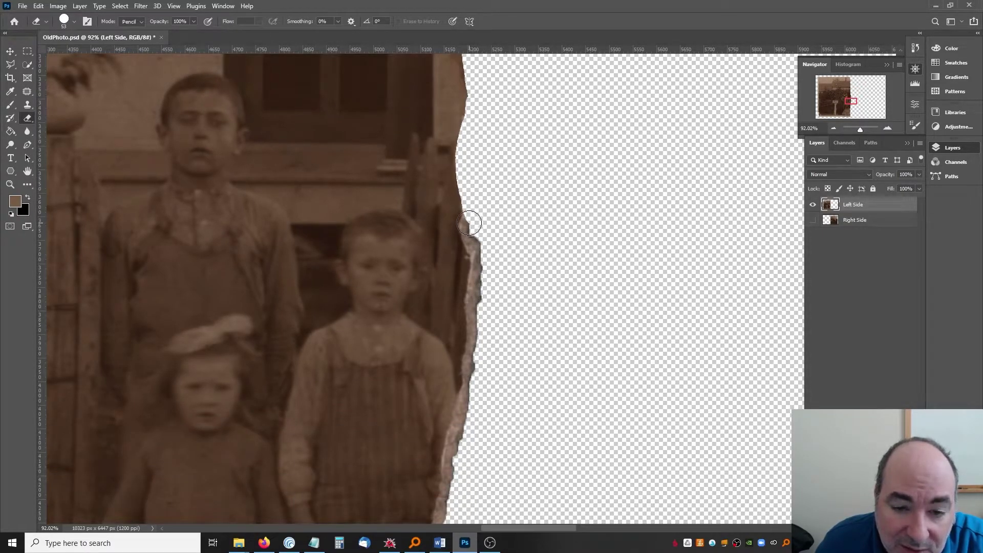
drag(469, 222, 474, 214)
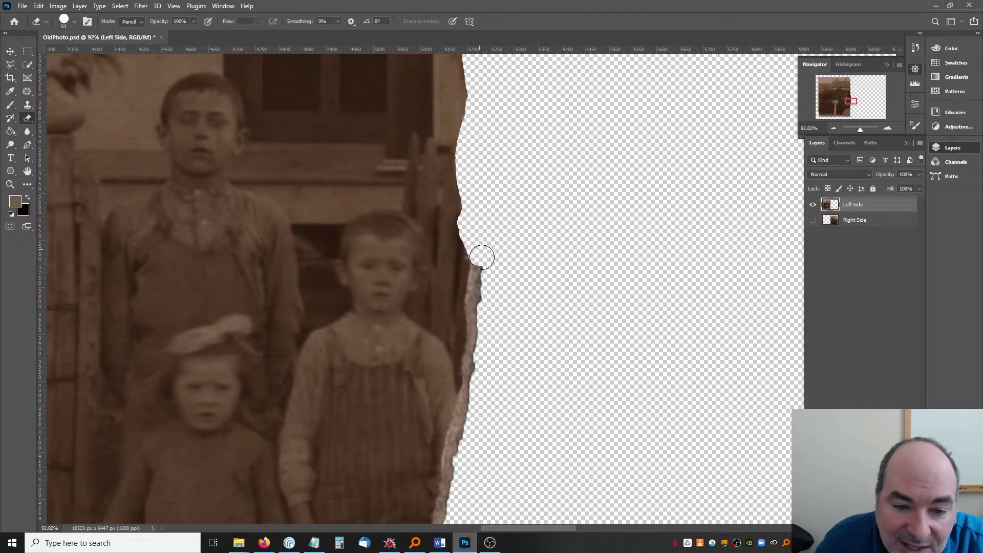
drag(481, 258, 487, 283)
scroll(487, 283, down, 2)
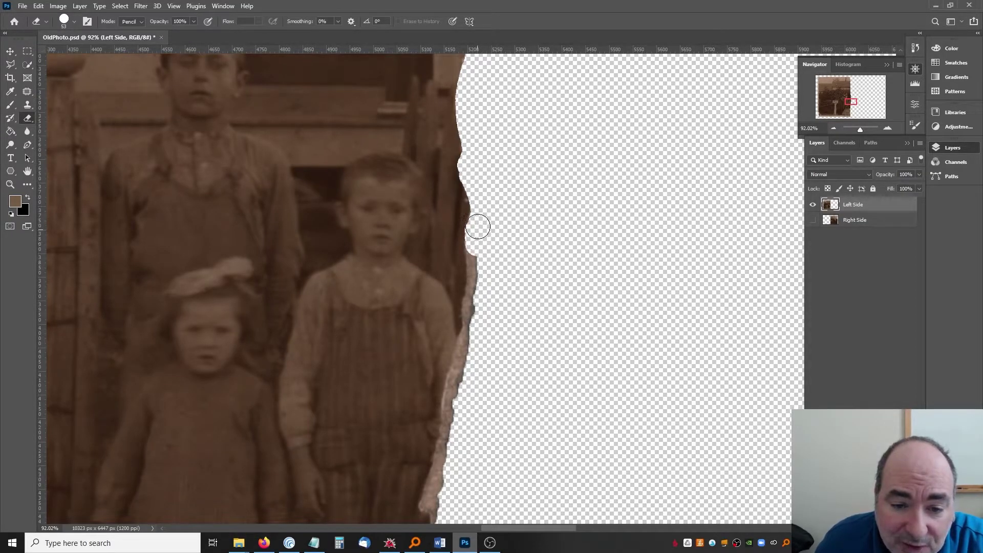
drag(476, 247, 484, 314)
scroll(483, 314, down, 3)
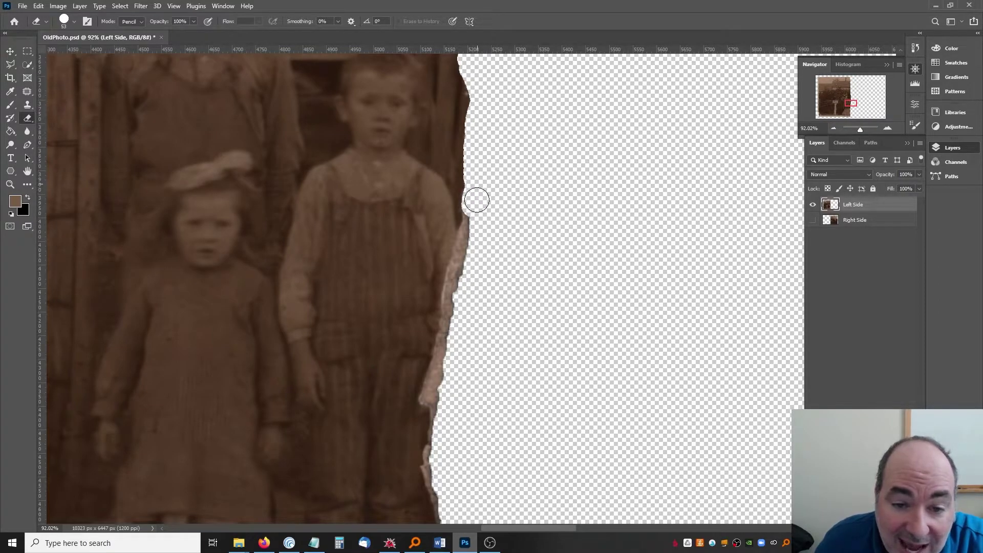
drag(468, 248, 469, 259)
scroll(487, 217, down, 2)
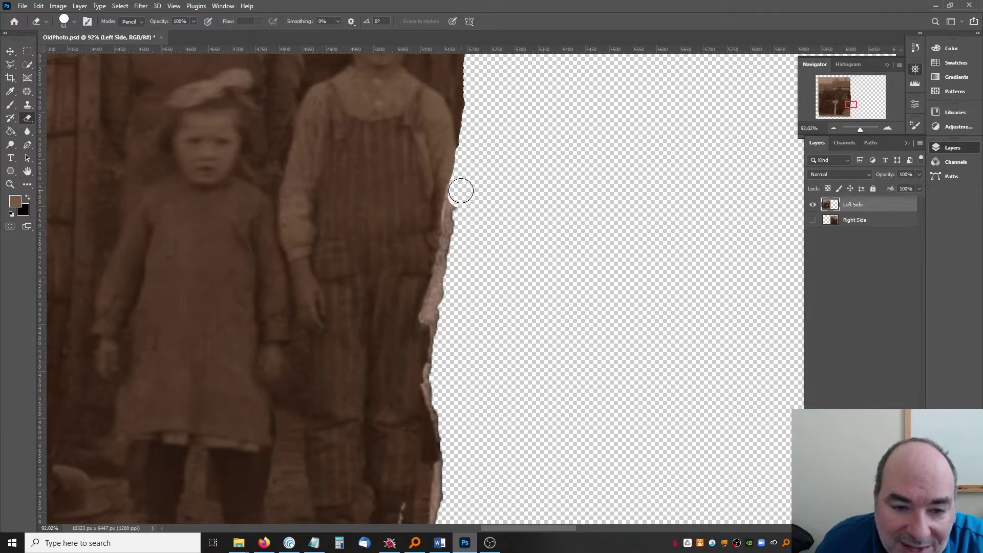
mouse_move(460, 191)
mouse_down()
mouse_move(440, 270)
mouse_move(450, 285)
mouse_up()
scroll(461, 271, down, 4)
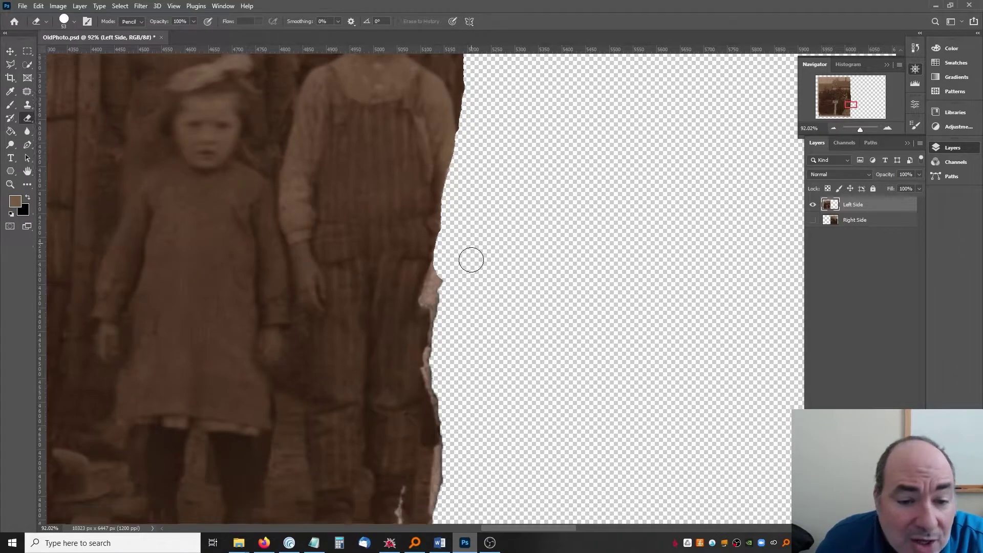
mouse_move(434, 225)
mouse_down()
mouse_move(446, 190)
mouse_move(435, 227)
mouse_up()
Step: Adjust the brush and erase the torn edge's notch, white paper and fringe beside the children's legs
click(65, 21)
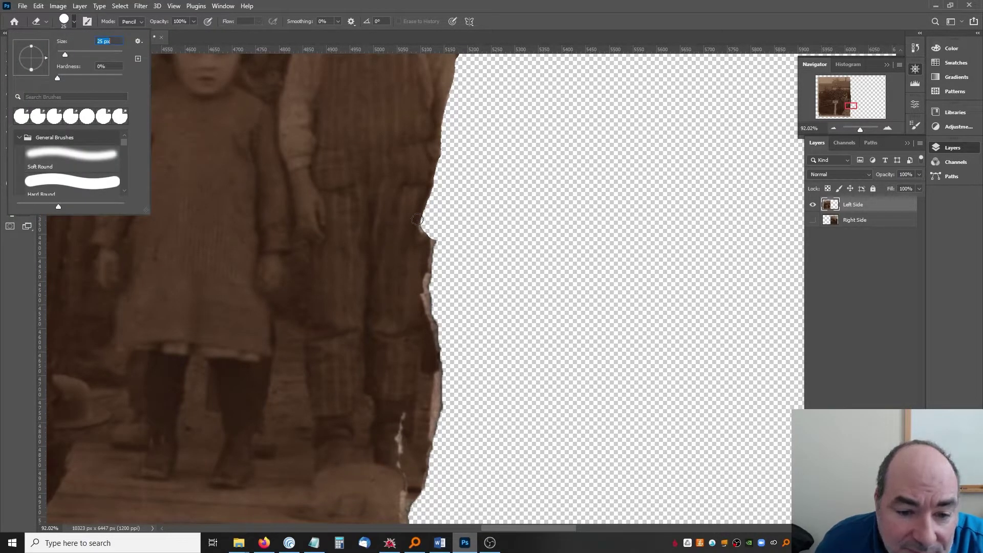
key(Return)
drag(423, 226, 432, 224)
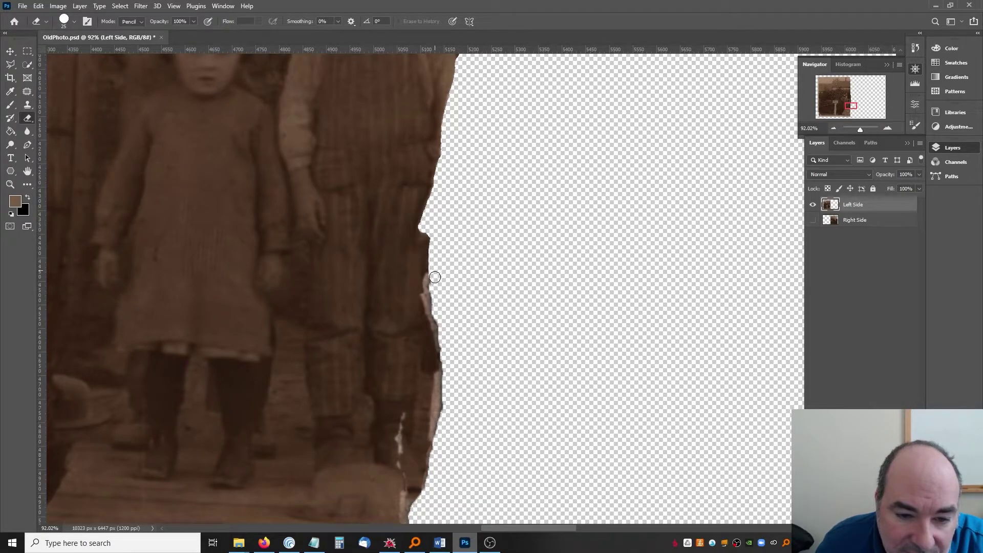
scroll(434, 277, down, 1)
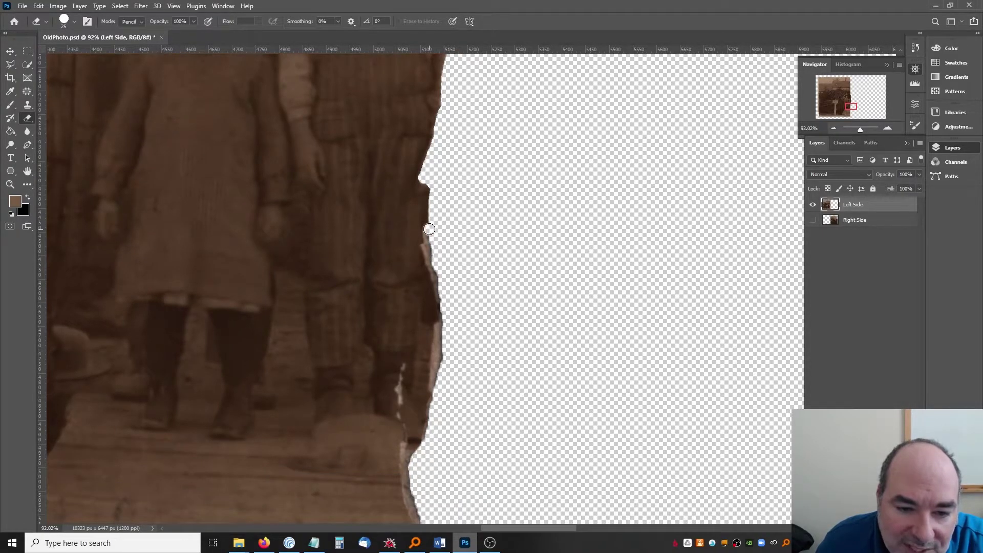
drag(427, 246, 453, 319)
scroll(452, 318, down, 2)
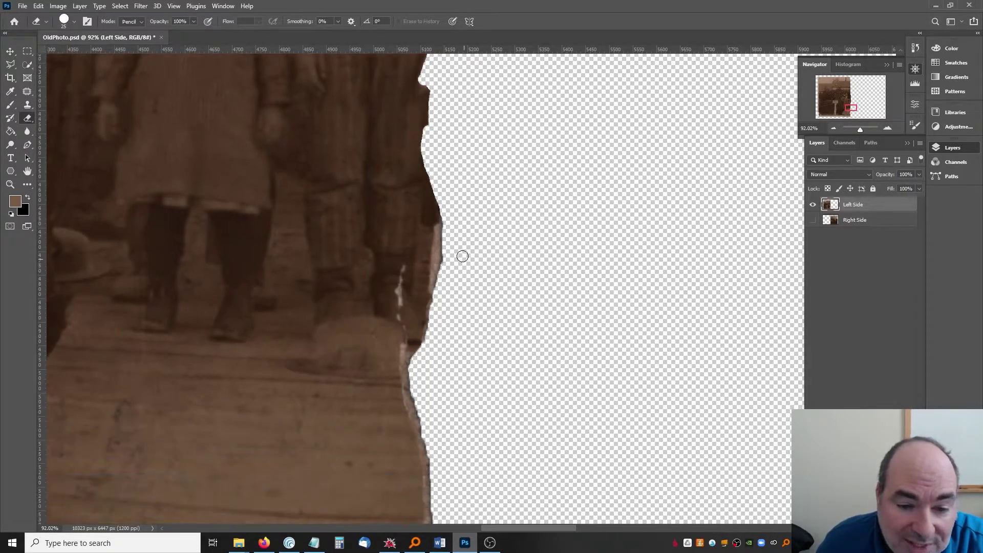
mouse_move(437, 229)
mouse_down()
mouse_move(450, 206)
mouse_move(437, 276)
mouse_up()
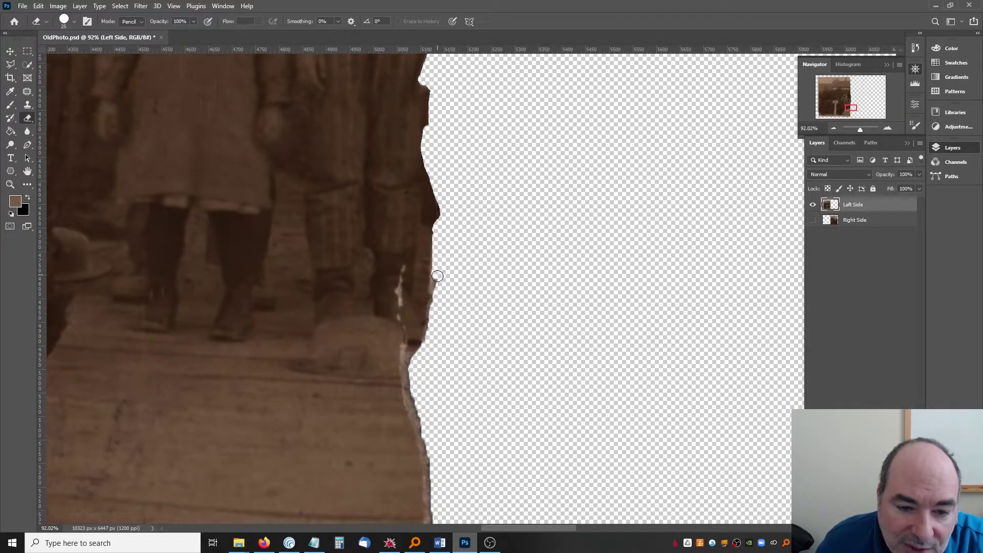
scroll(452, 244, down, 2)
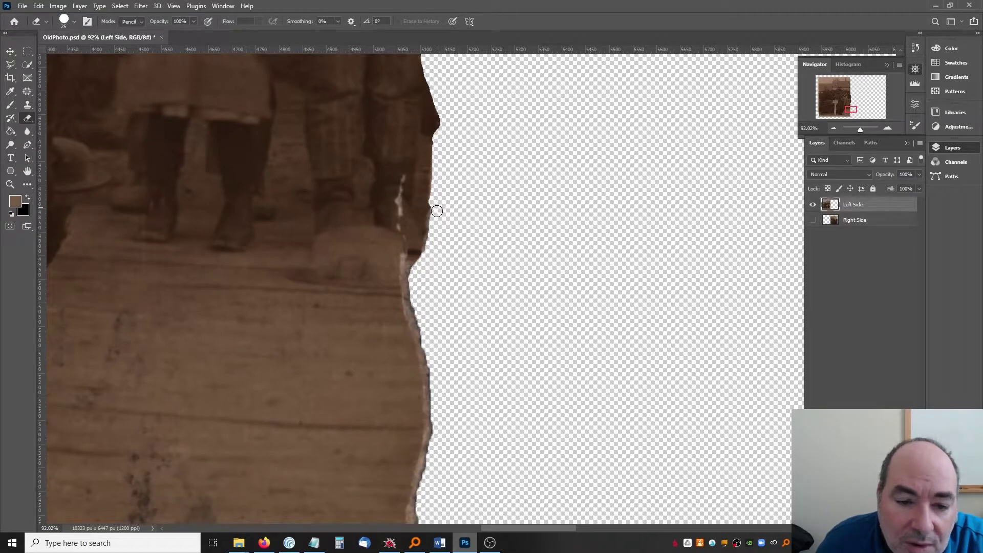
drag(433, 220, 438, 205)
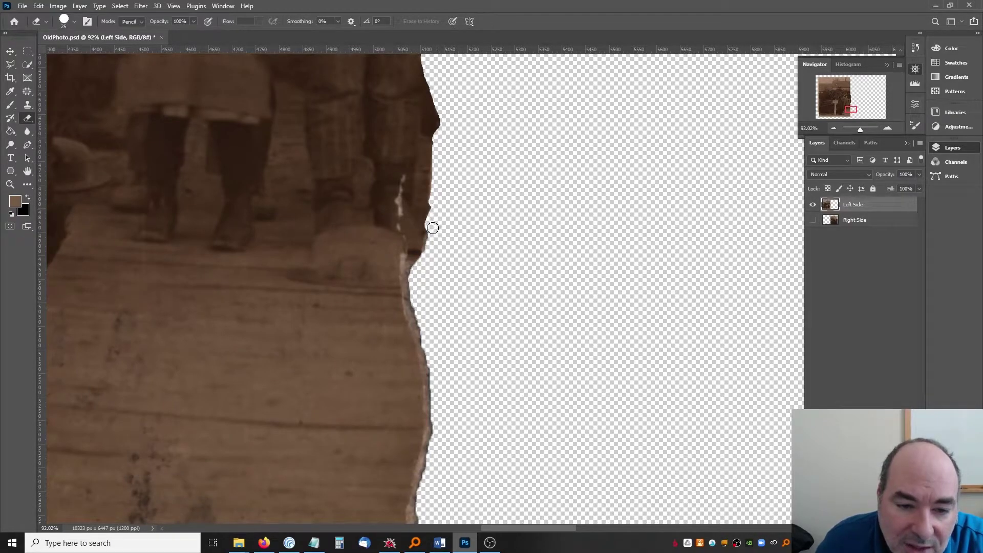
scroll(419, 266, down, 1)
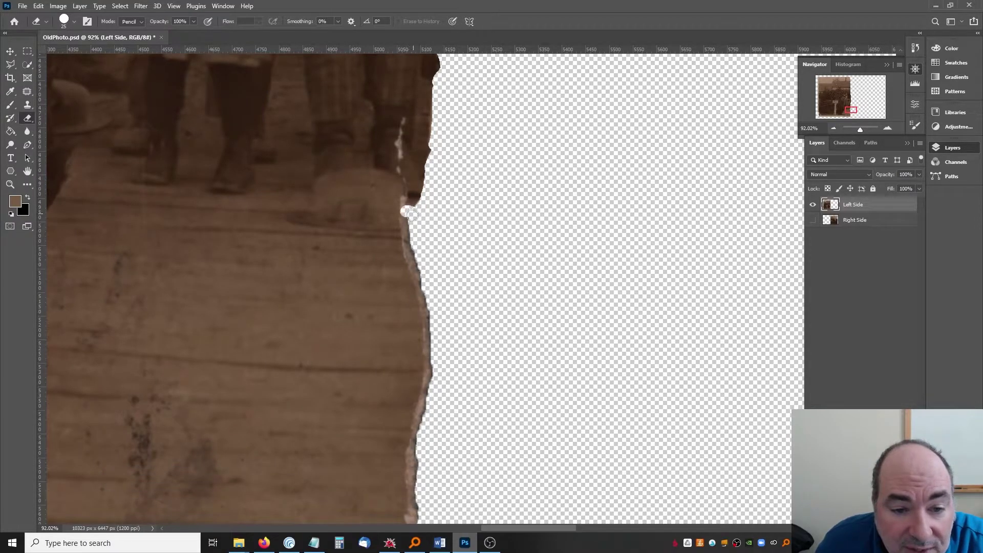
mouse_move(407, 221)
mouse_down()
mouse_move(421, 287)
mouse_move(439, 291)
mouse_up()
Step: Remove the remaining protrusions and bulges along the torn edge down to the bottom corner
scroll(438, 291, down, 2)
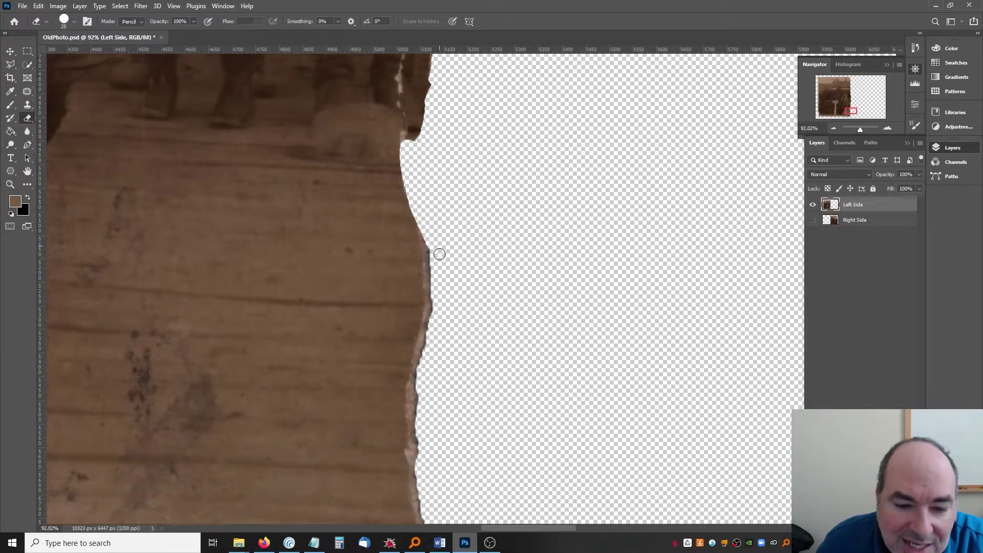
drag(427, 212, 434, 294)
scroll(442, 245, down, 2)
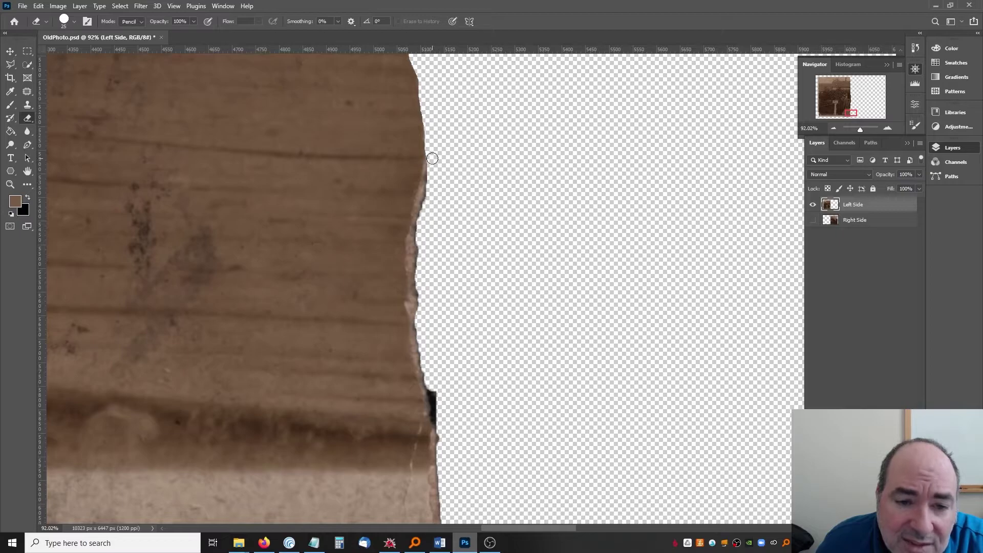
mouse_move(430, 169)
mouse_down()
mouse_move(412, 256)
mouse_move(423, 247)
mouse_up()
scroll(423, 247, down, 2)
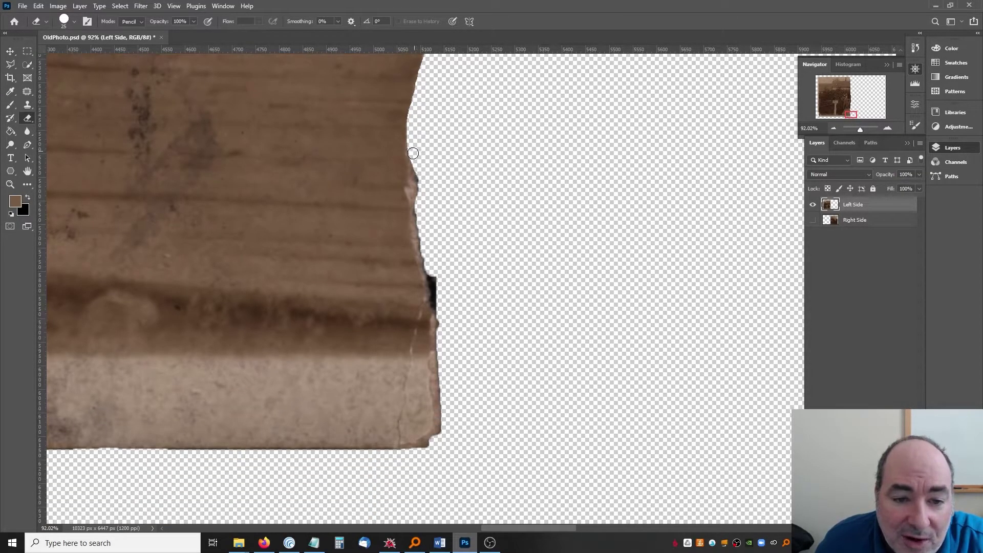
mouse_move(413, 153)
mouse_down()
mouse_move(415, 205)
mouse_move(430, 217)
mouse_up()
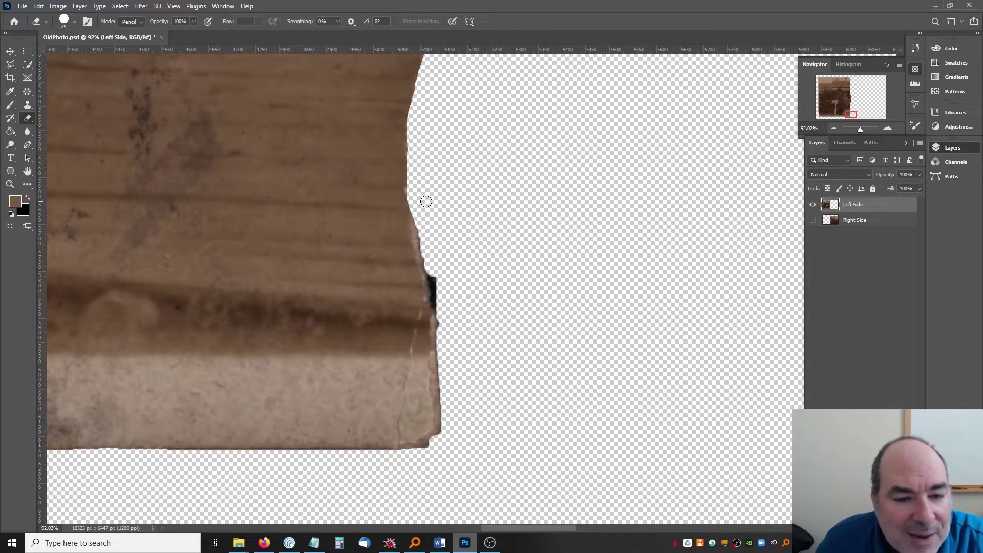
scroll(425, 201, down, 1)
mouse_move(414, 177)
mouse_down()
mouse_move(441, 276)
mouse_move(440, 233)
mouse_move(440, 267)
mouse_move(428, 260)
mouse_move(446, 241)
mouse_move(444, 360)
mouse_up()
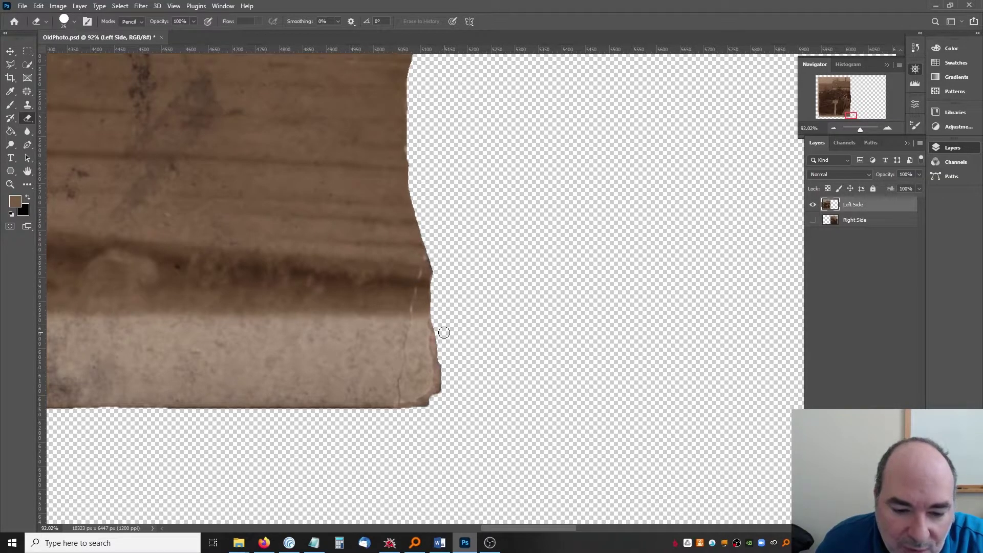
scroll(444, 333, down, 2)
mouse_move(434, 287)
mouse_down()
mouse_move(439, 365)
mouse_move(429, 386)
mouse_move(440, 356)
mouse_move(417, 379)
mouse_up()
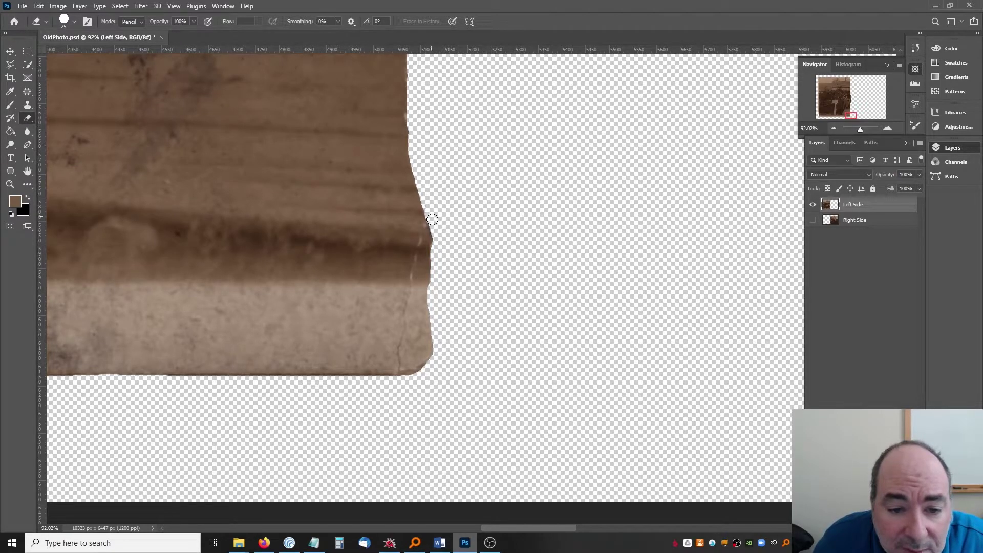
scroll(444, 262, down, 8)
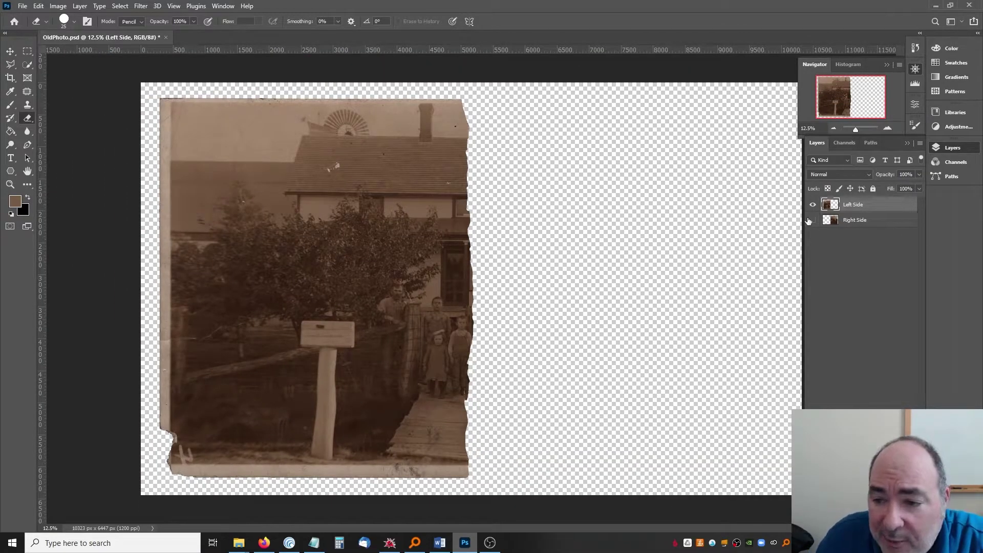
Step: Show the Right Side half again beside the left half and save OldPhoto.psd
click(812, 220)
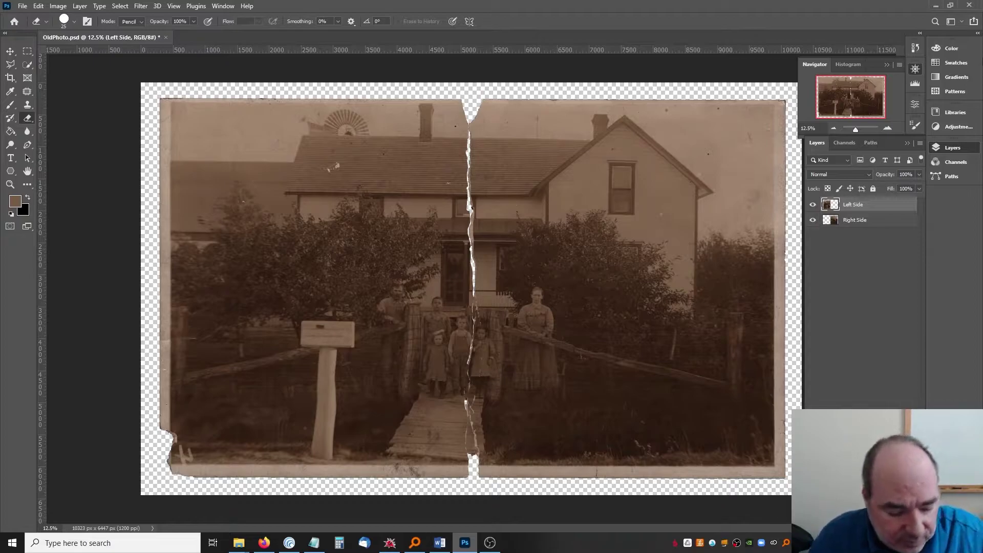
key(ctrl+s)
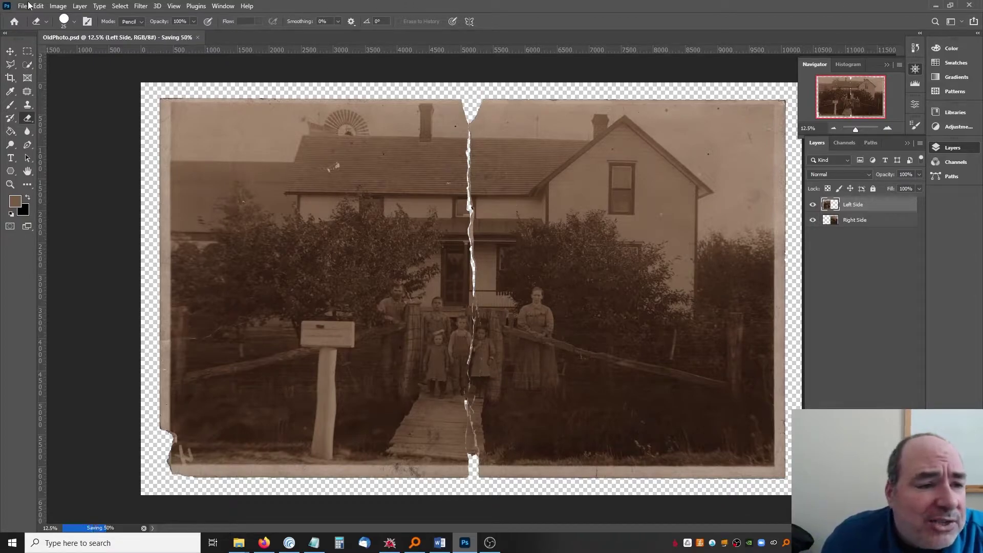
Step: Rotate the whole image 180° and hide the Left Side layer so only the right half shows
click(56, 7)
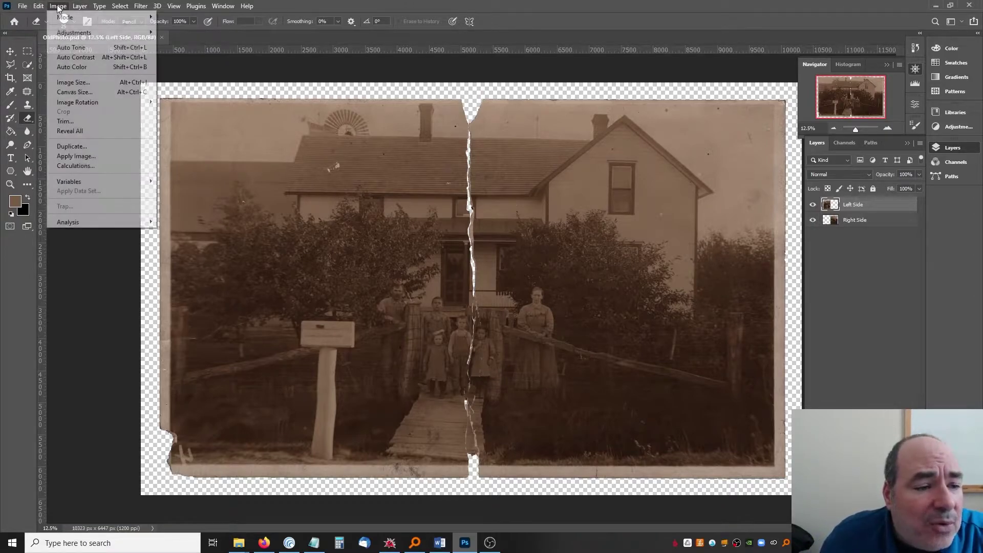
mouse_move(113, 102)
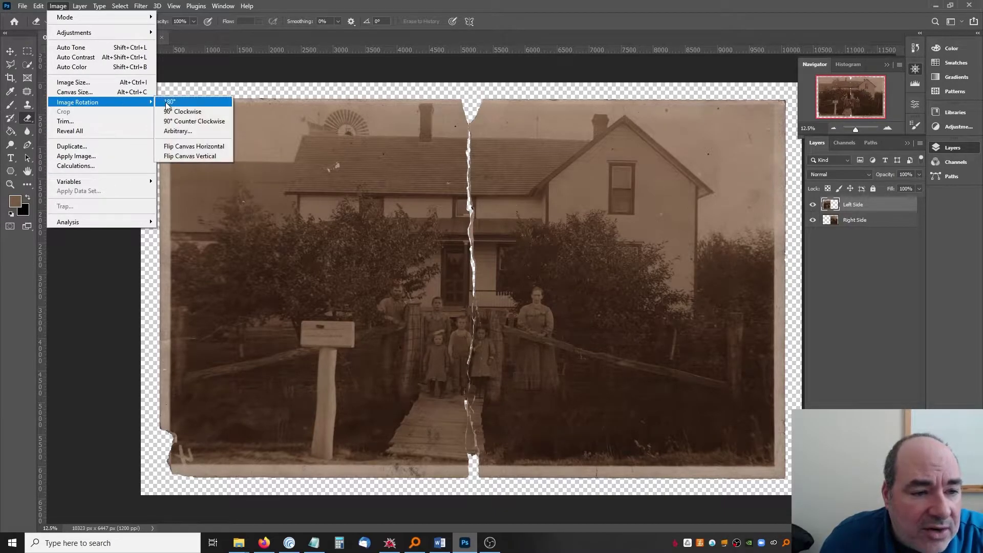
click(179, 103)
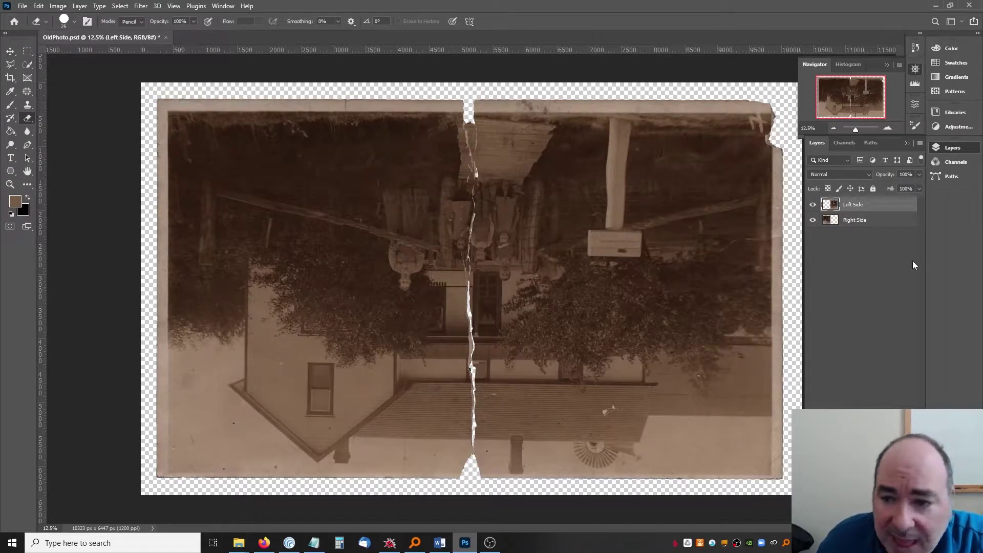
click(813, 204)
click(10, 184)
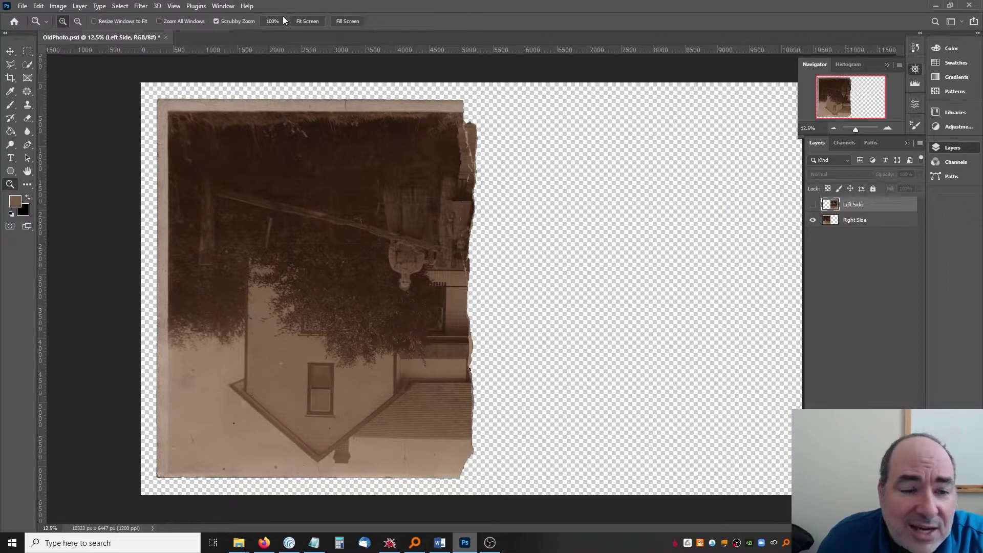
Step: View the image at 100%, scrolled up to the top of the torn edge, with the Eraser selected
click(281, 21)
scroll(392, 232, up, 10)
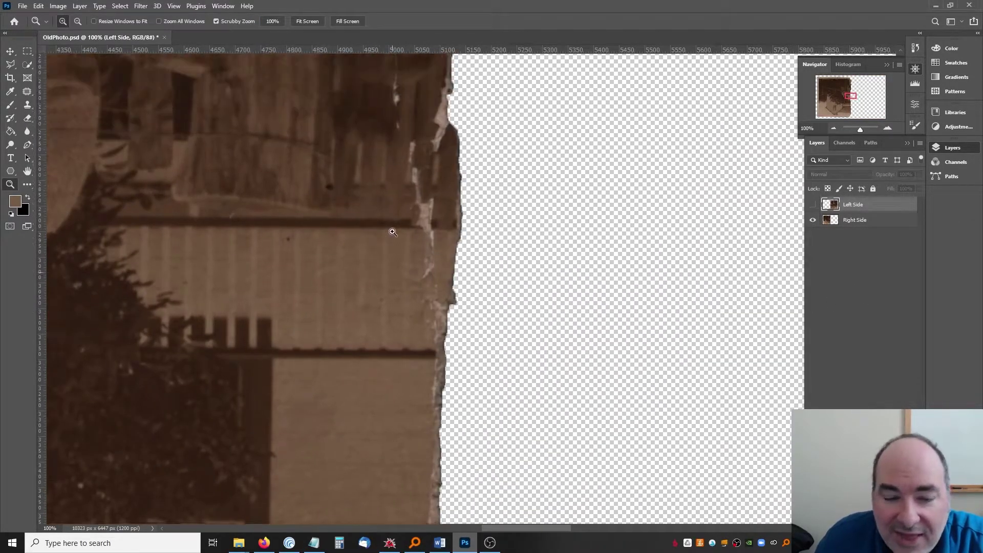
scroll(392, 232, up, 10)
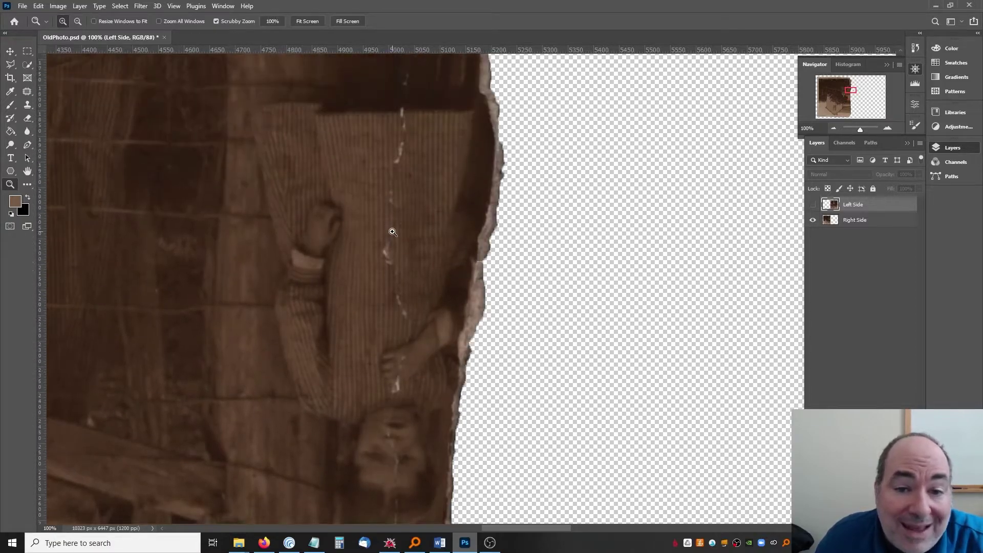
scroll(393, 232, up, 6)
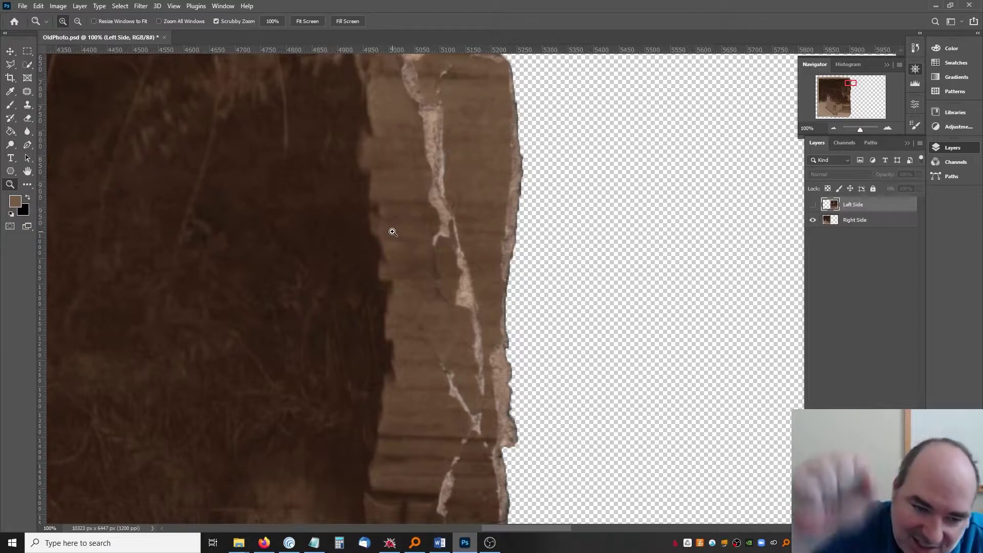
scroll(368, 207, up, 5)
scroll(359, 199, up, 5)
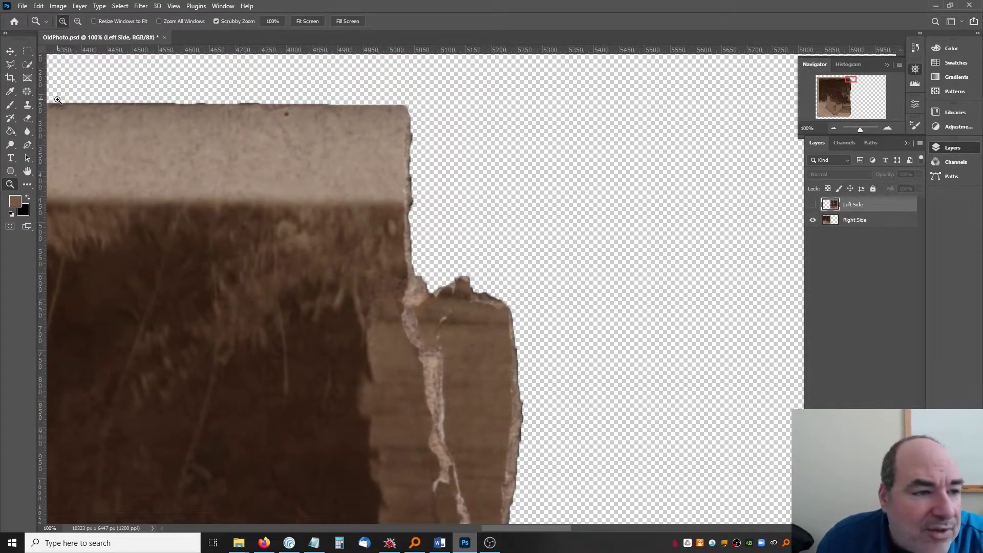
click(26, 118)
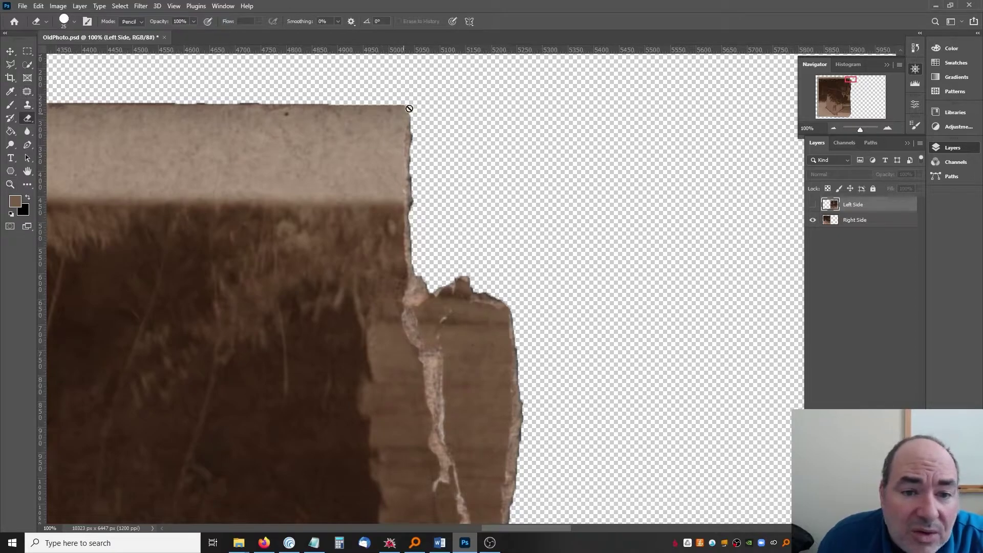
Step: On the Right Side layer, erase the top strip, the spike and the white fringe along the upper torn edge
click(871, 221)
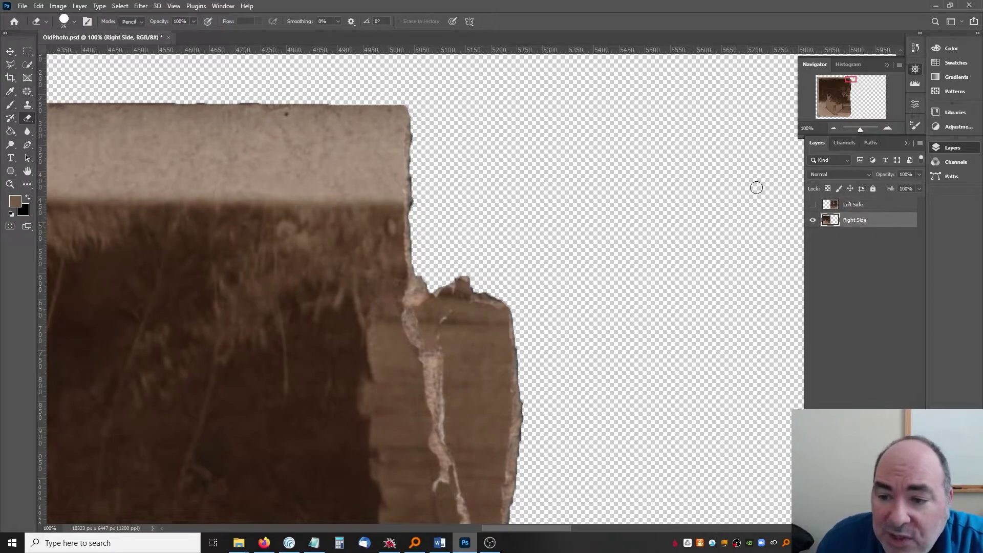
mouse_move(411, 101)
mouse_down()
mouse_move(409, 177)
mouse_move(411, 131)
mouse_up()
drag(409, 172, 406, 279)
scroll(412, 263, down, 3)
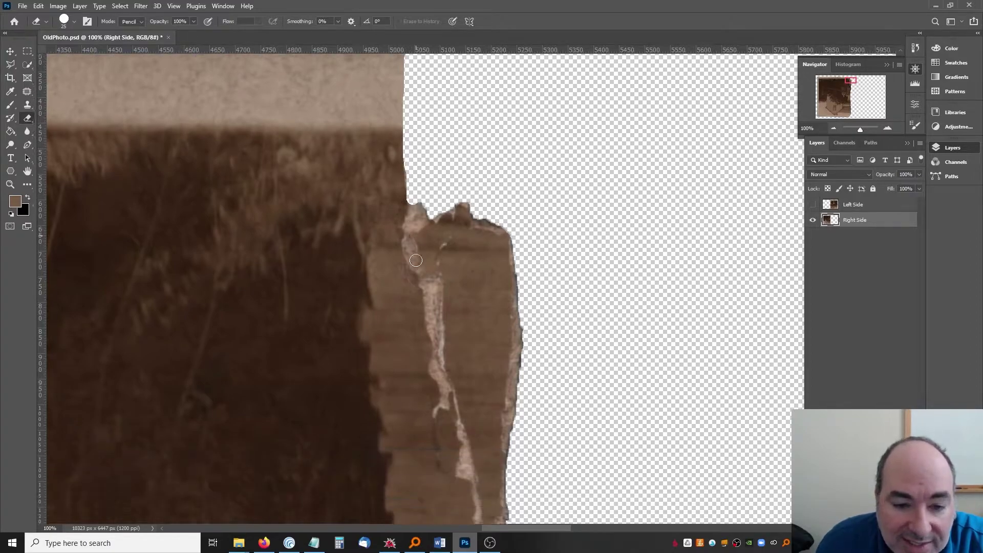
mouse_move(410, 209)
mouse_down()
mouse_move(426, 192)
mouse_move(433, 201)
mouse_move(473, 184)
mouse_move(478, 207)
mouse_move(468, 185)
mouse_move(482, 185)
mouse_move(484, 208)
mouse_move(513, 215)
mouse_up()
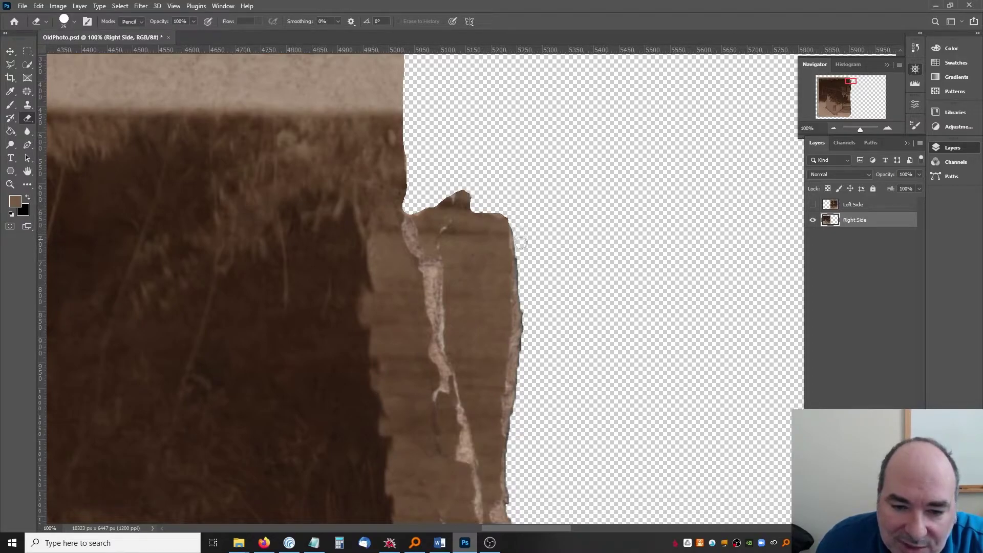
scroll(525, 253, down, 3)
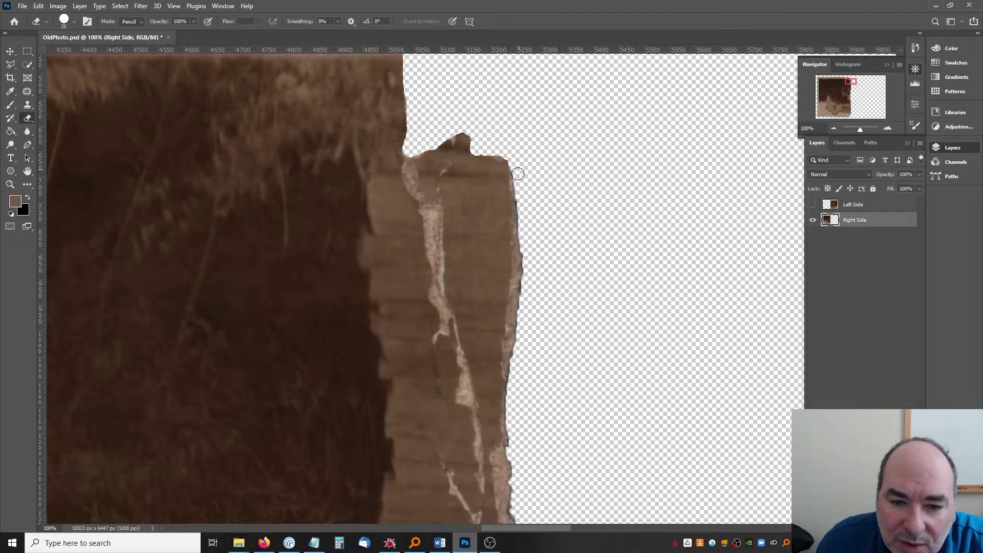
drag(517, 174, 523, 275)
scroll(522, 277, down, 4)
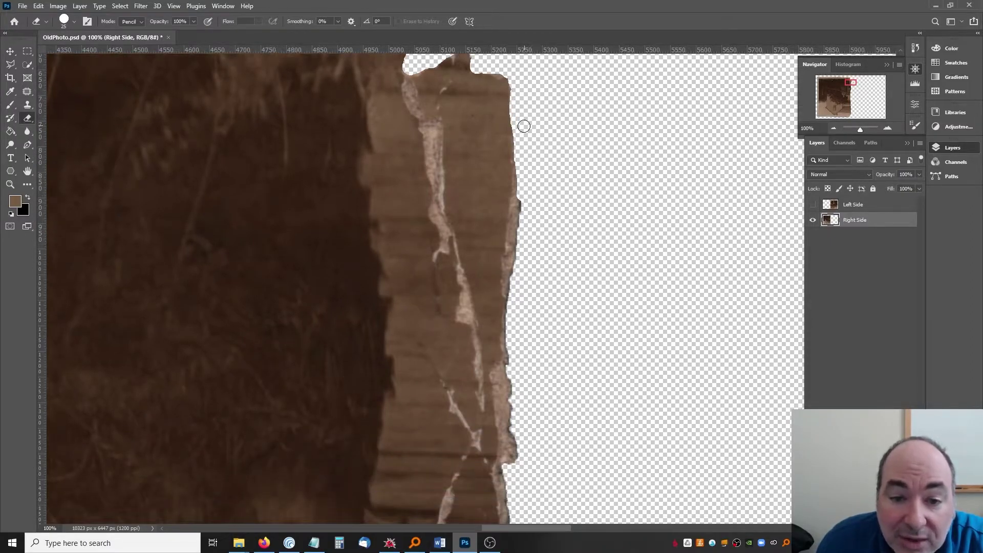
drag(522, 160, 515, 258)
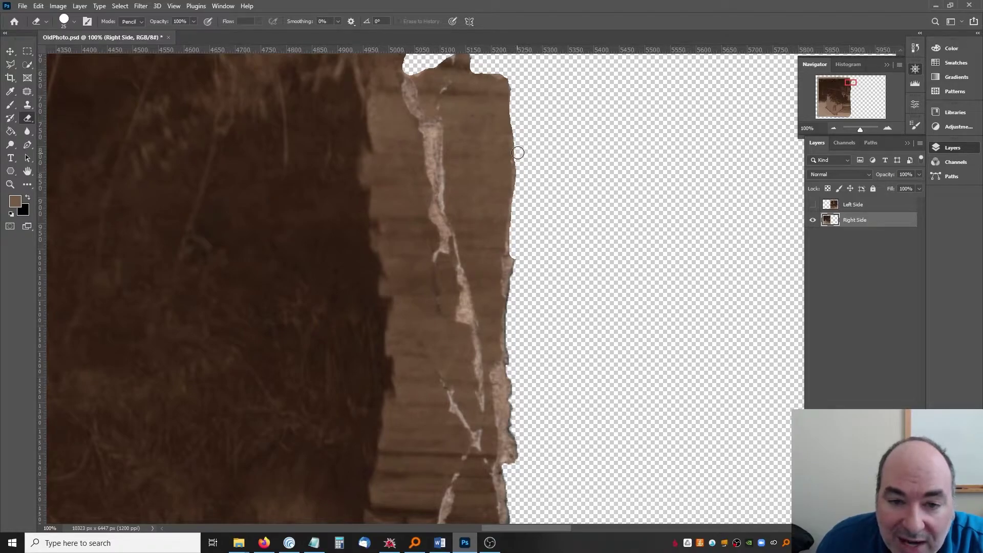
drag(517, 152, 510, 309)
Step: Erase the white notch and protruding edge pixels further down, beside the striped clothing
scroll(520, 278, down, 1)
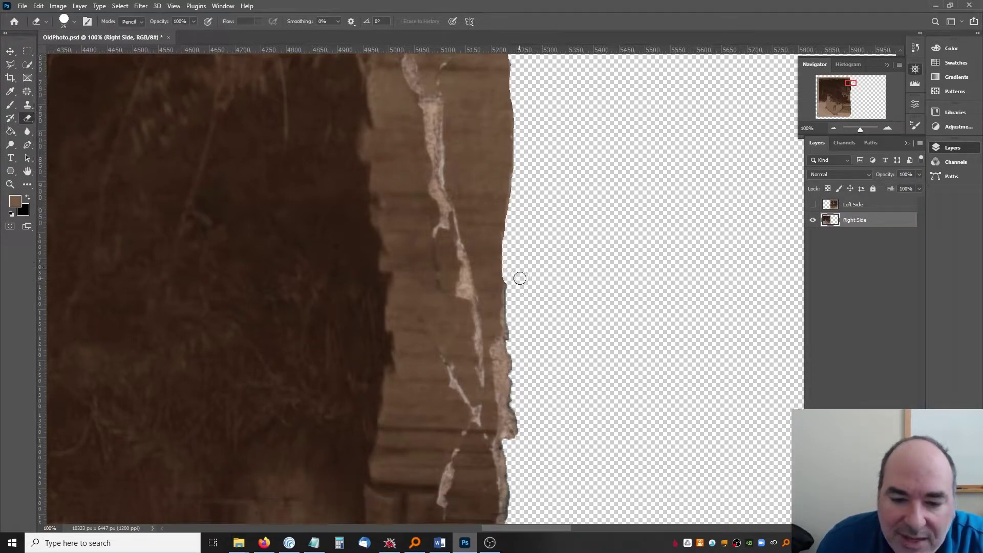
scroll(519, 278, down, 6)
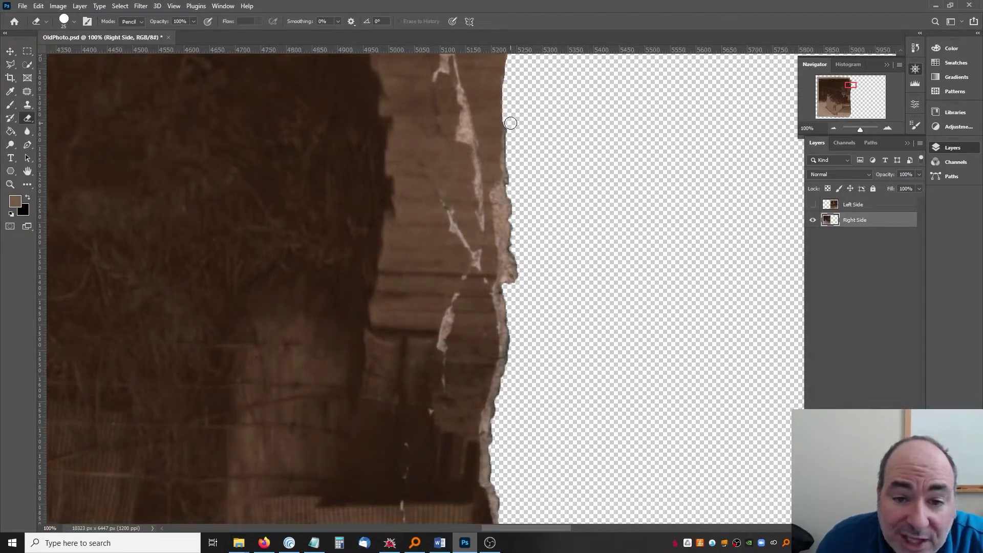
drag(510, 144, 509, 193)
scroll(509, 194, down, 2)
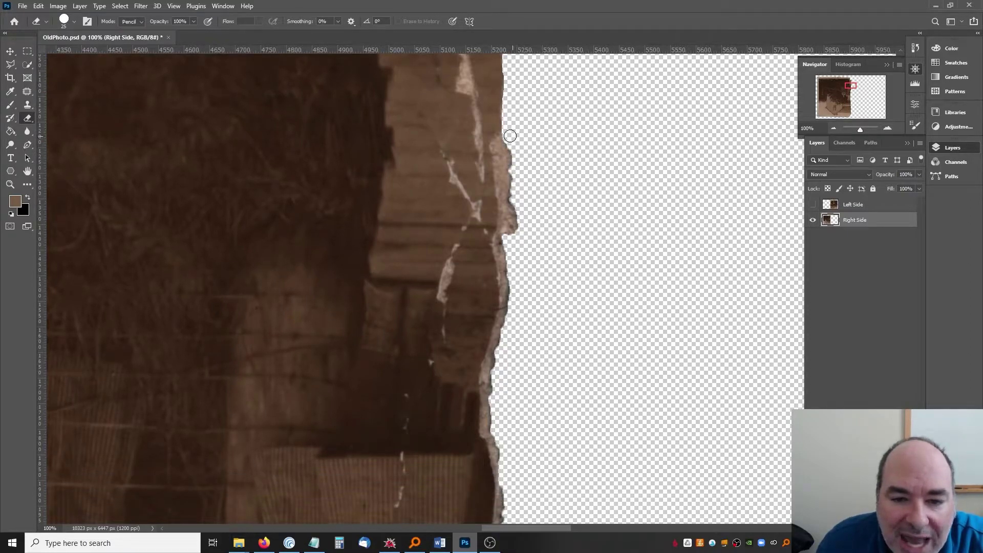
mouse_move(510, 136)
mouse_down()
mouse_move(493, 154)
mouse_move(507, 230)
mouse_move(514, 207)
mouse_move(505, 157)
mouse_move(523, 191)
mouse_up()
scroll(526, 221, down, 2)
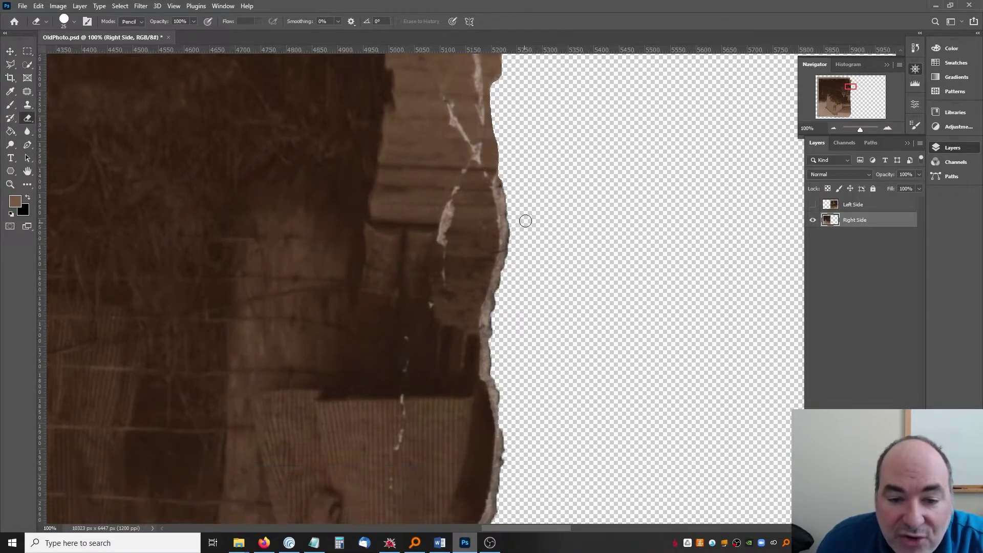
scroll(526, 220, down, 2)
drag(500, 120, 507, 192)
scroll(512, 189, down, 2)
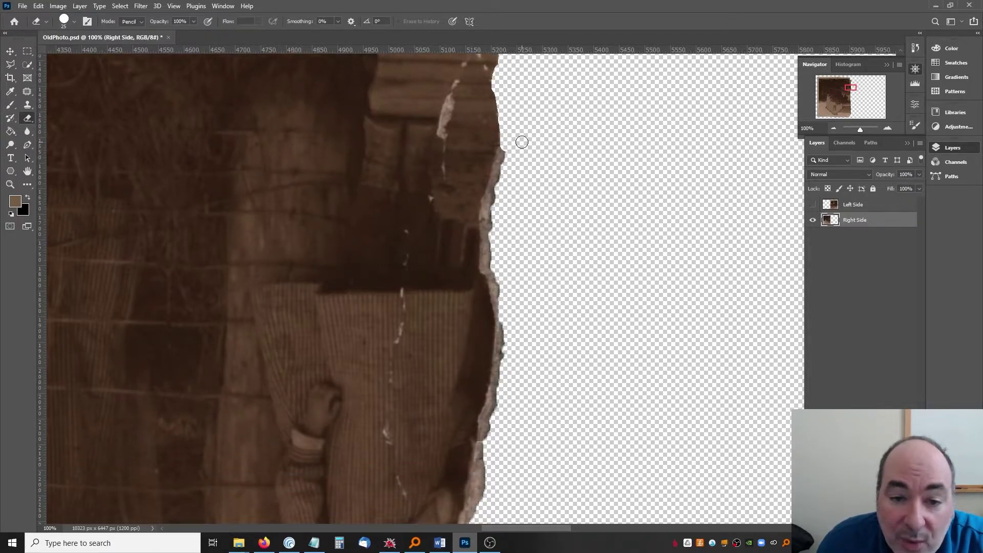
scroll(521, 132, down, 1)
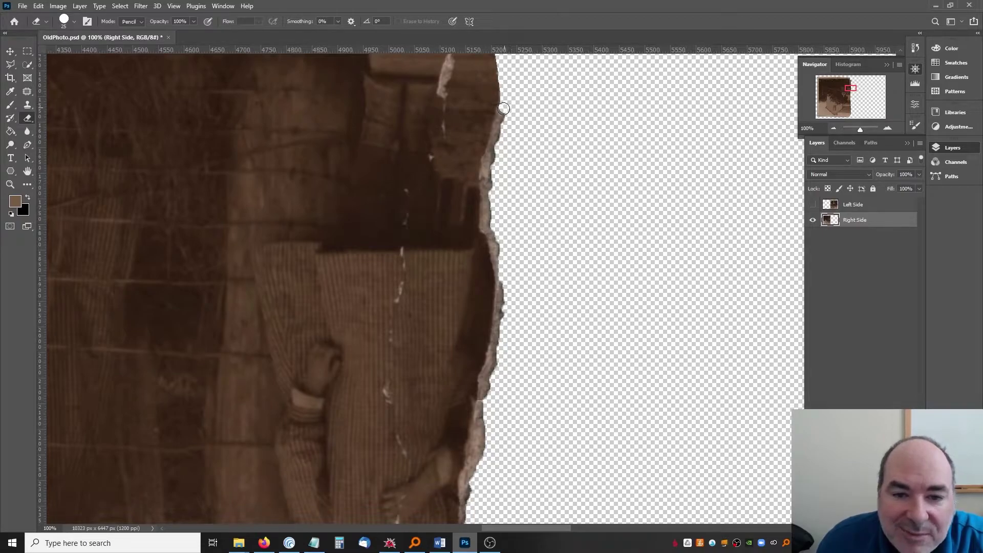
drag(504, 108, 487, 190)
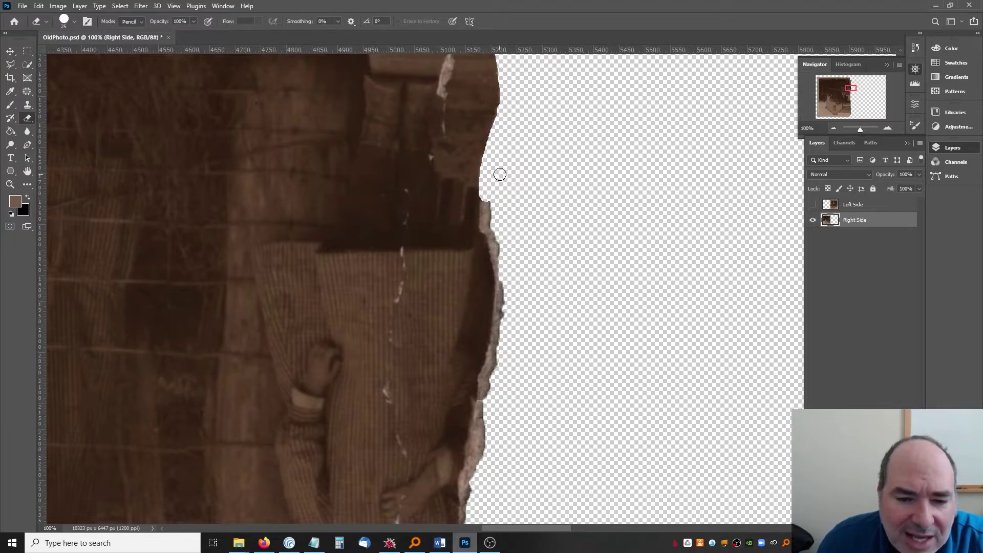
Step: Erase the protruding border and dark pixels along the tear beside the upside-down faces
scroll(500, 174, down, 3)
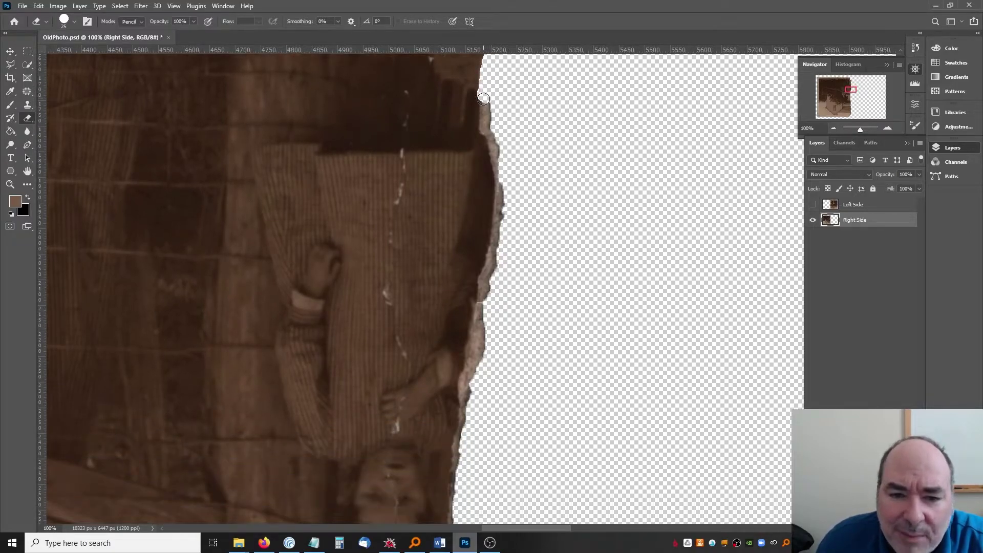
mouse_move(483, 99)
mouse_down()
mouse_move(485, 129)
mouse_move(497, 99)
mouse_move(502, 185)
mouse_up()
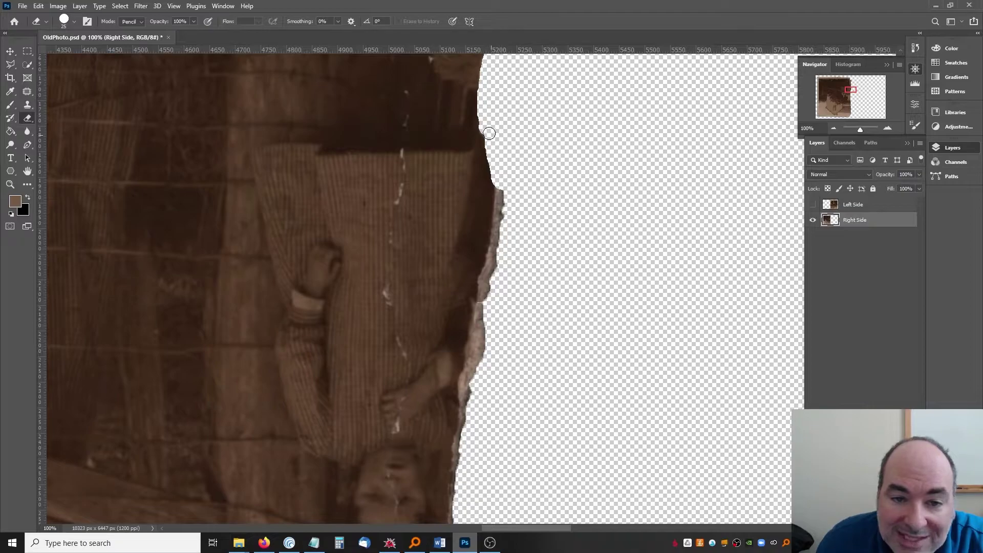
scroll(497, 132, down, 3)
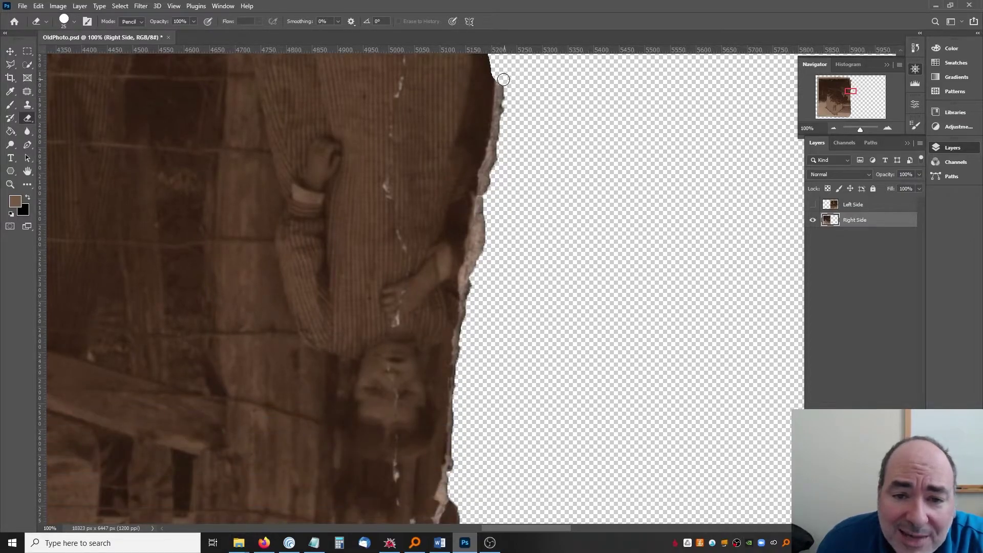
drag(500, 76, 488, 187)
scroll(505, 137, down, 2)
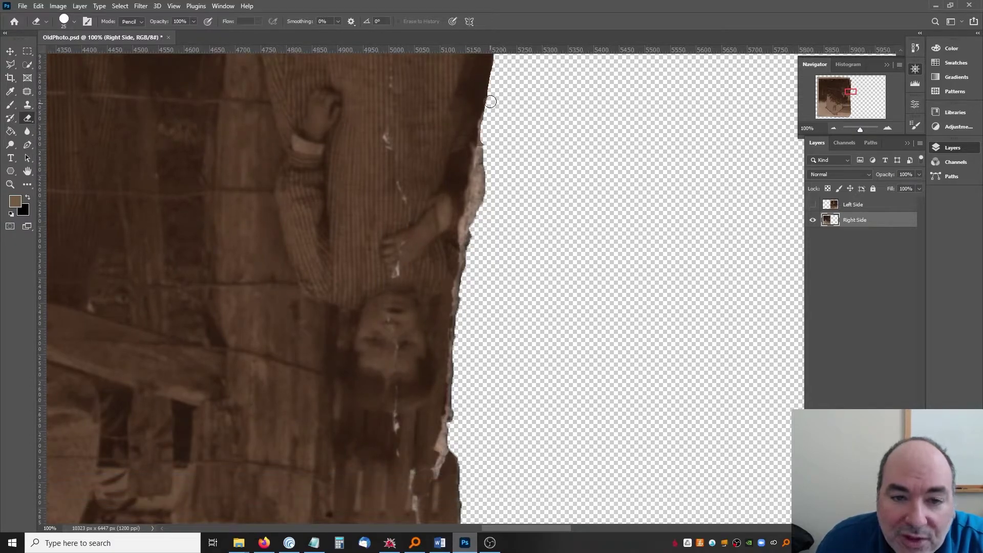
drag(492, 97, 479, 180)
scroll(496, 141, down, 1)
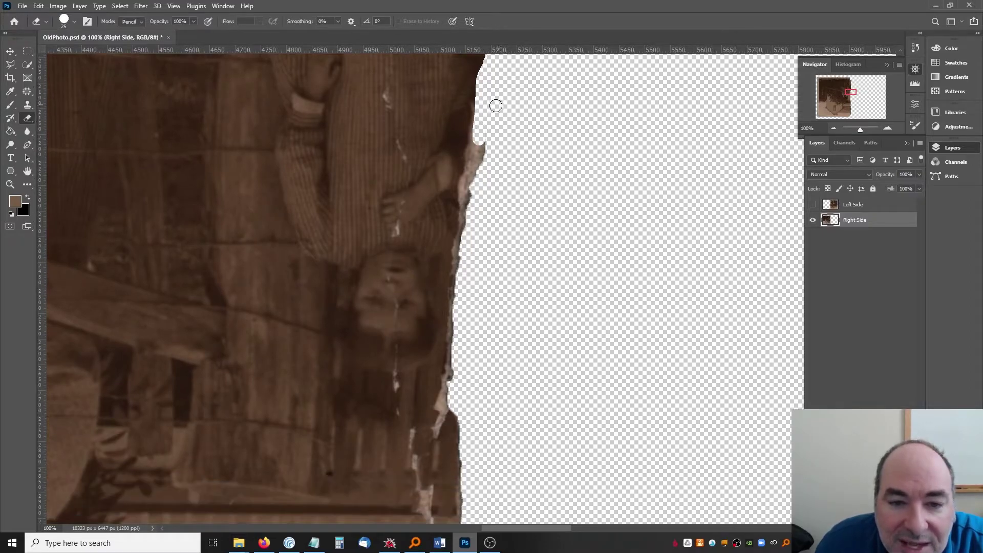
mouse_move(479, 108)
mouse_down()
mouse_move(468, 168)
mouse_move(481, 152)
mouse_move(464, 144)
mouse_move(464, 127)
mouse_move(485, 106)
mouse_move(470, 144)
mouse_move(463, 121)
mouse_move(454, 251)
mouse_up()
Step: Erase the white torn-edge strip beside the fence posts and the house siding
scroll(486, 132, down, 4)
scroll(467, 137, down, 2)
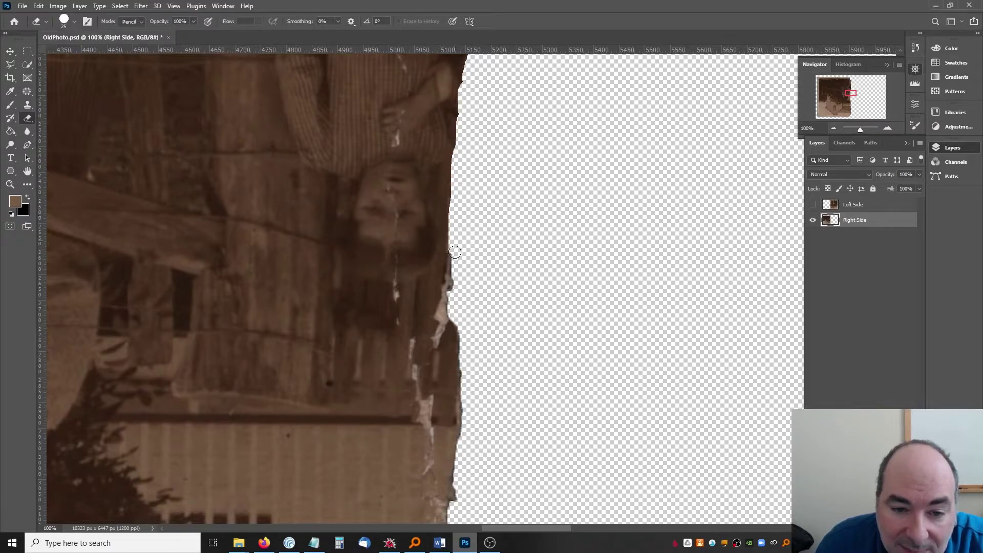
scroll(468, 230, down, 3)
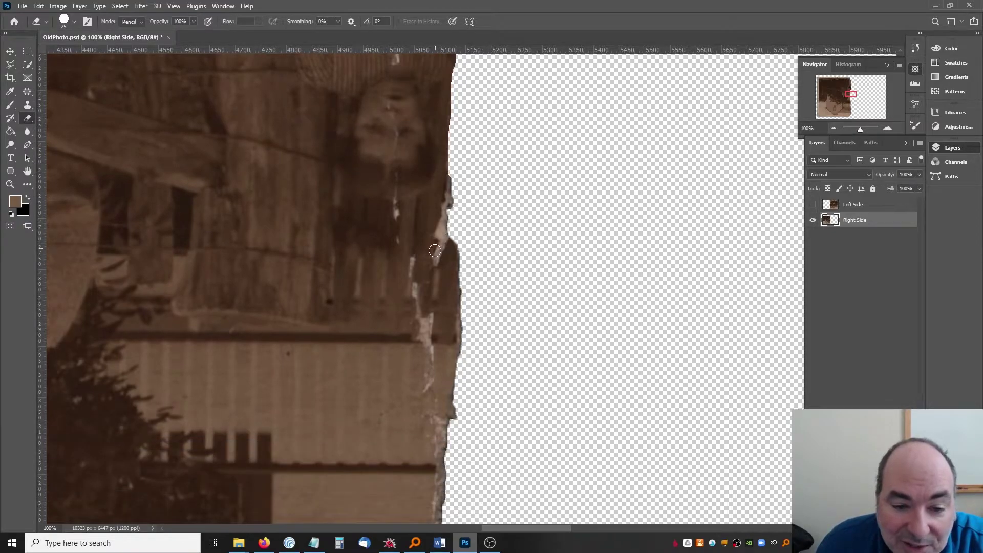
drag(433, 261, 455, 172)
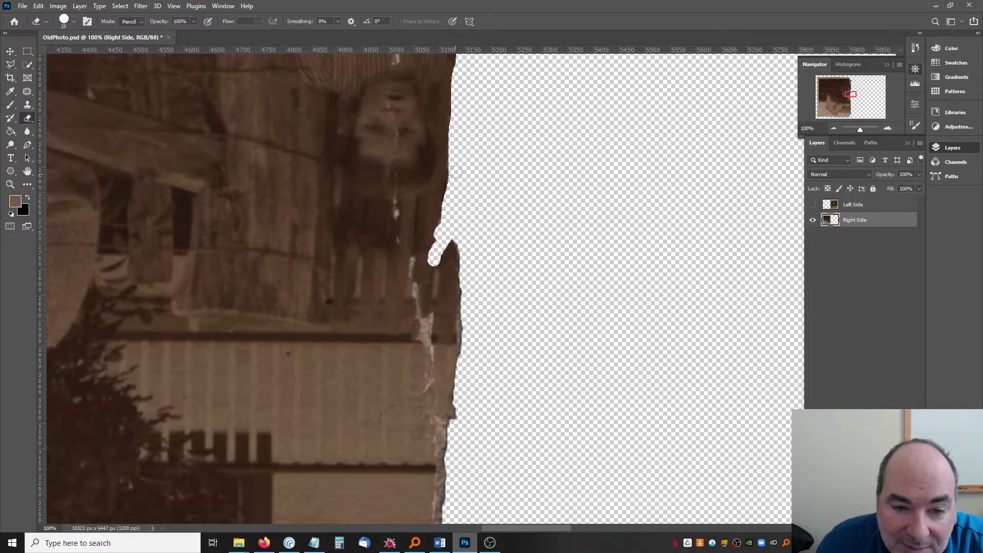
scroll(449, 224, down, 3)
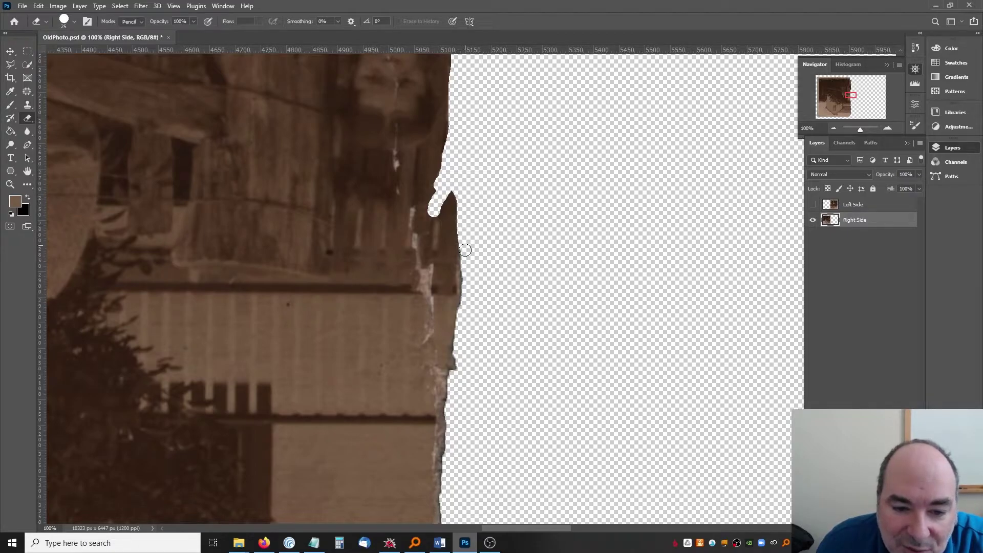
scroll(466, 266, down, 2)
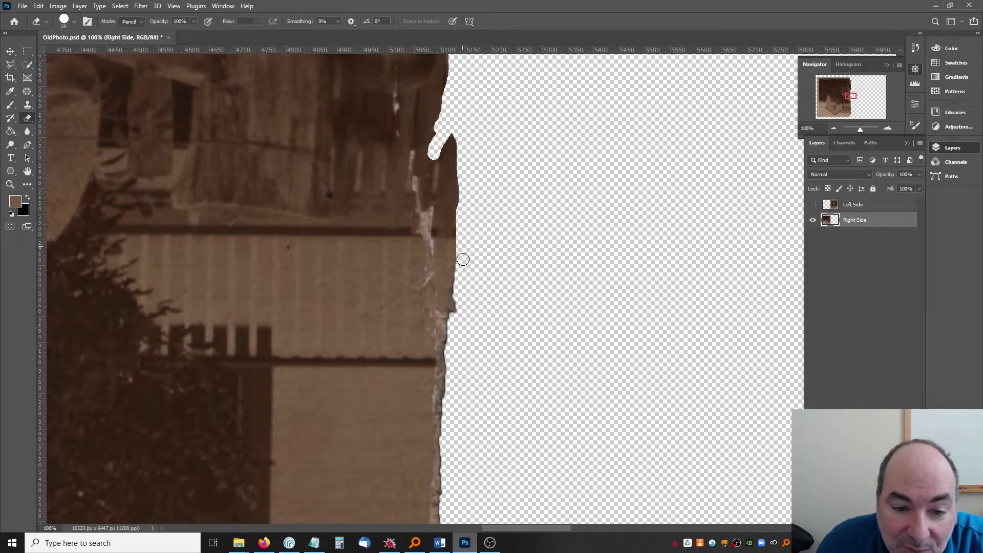
scroll(460, 261, down, 2)
drag(462, 209, 455, 261)
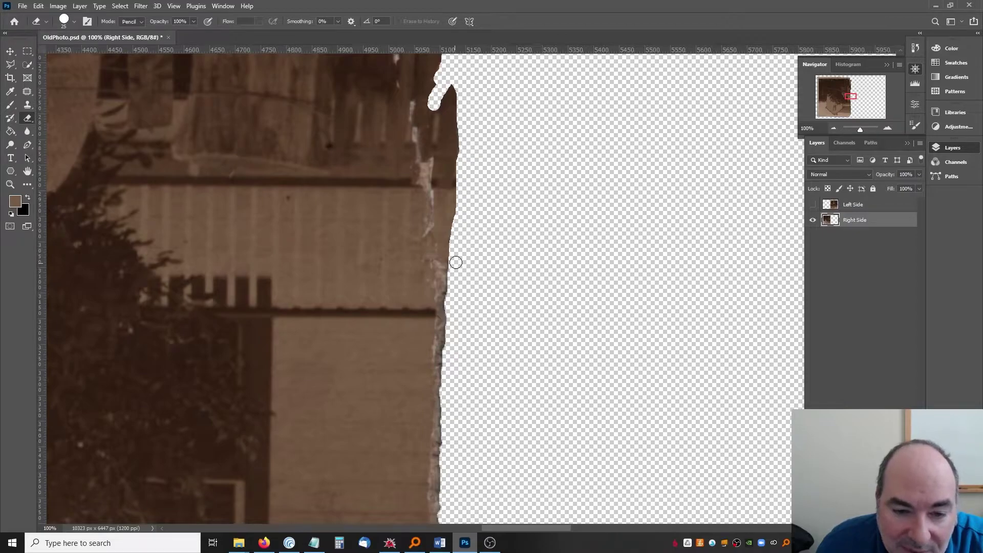
scroll(455, 262, down, 2)
mouse_move(437, 217)
mouse_down()
mouse_move(449, 219)
mouse_move(443, 285)
mouse_up()
scroll(451, 257, down, 1)
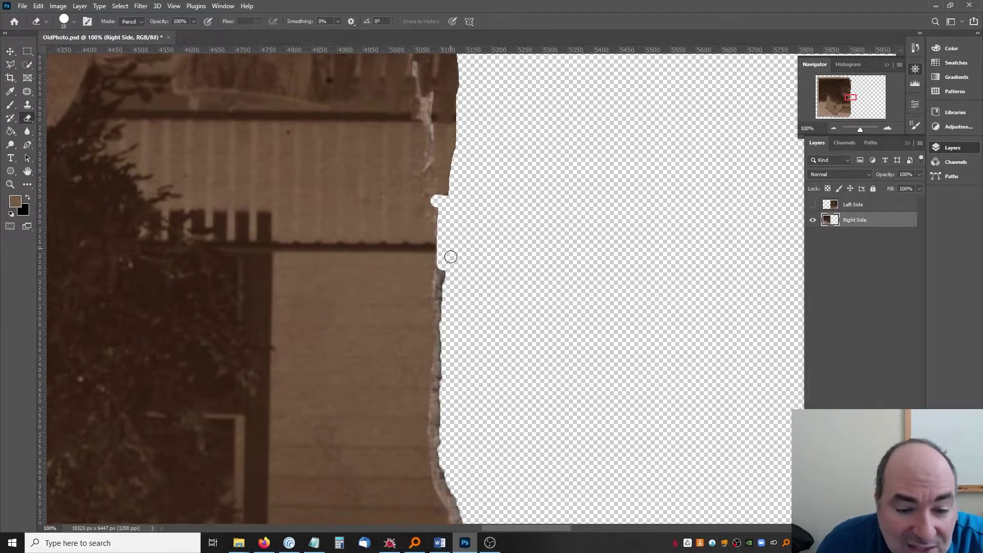
scroll(451, 257, down, 3)
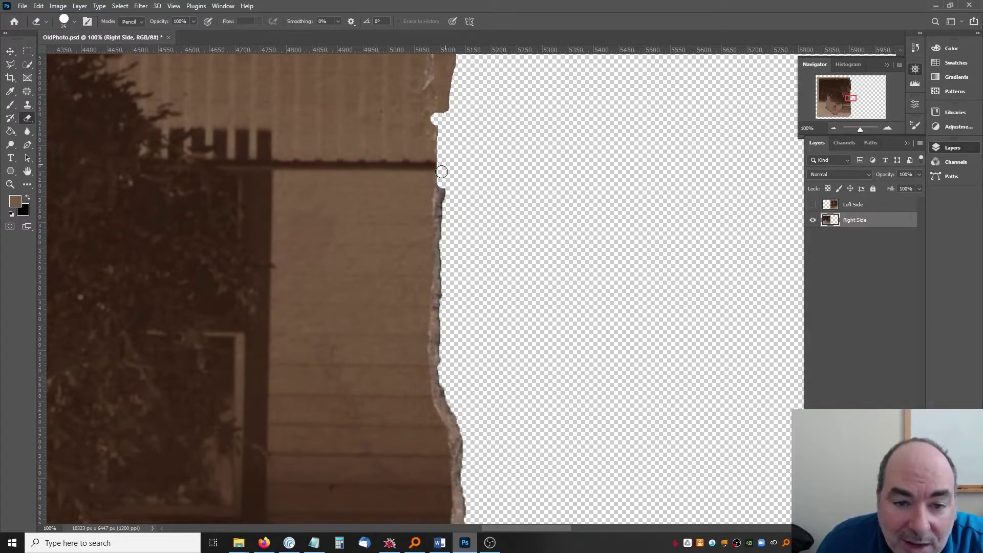
drag(442, 172, 438, 257)
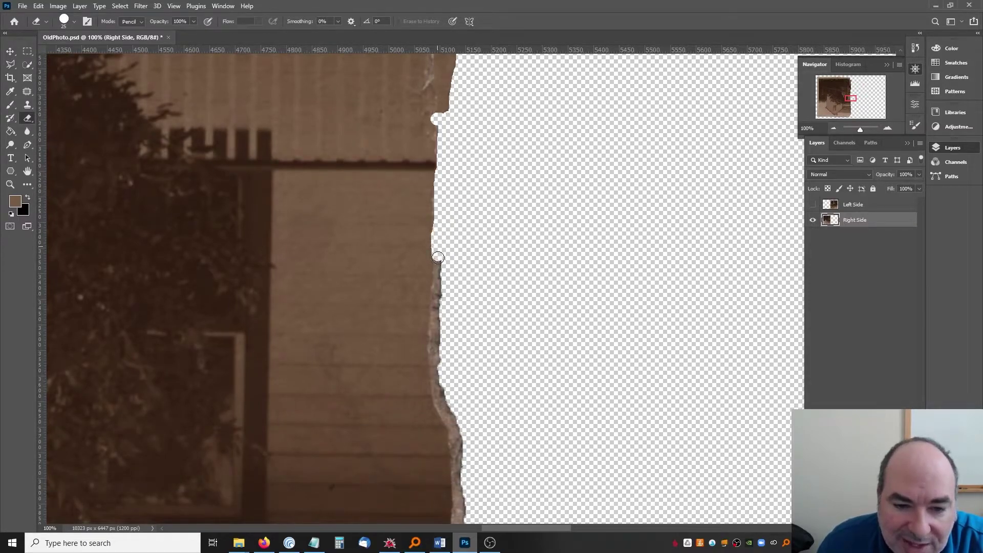
Step: Clear the light torn-paper strip further down, beside the porch
scroll(450, 204, down, 4)
drag(442, 139, 440, 218)
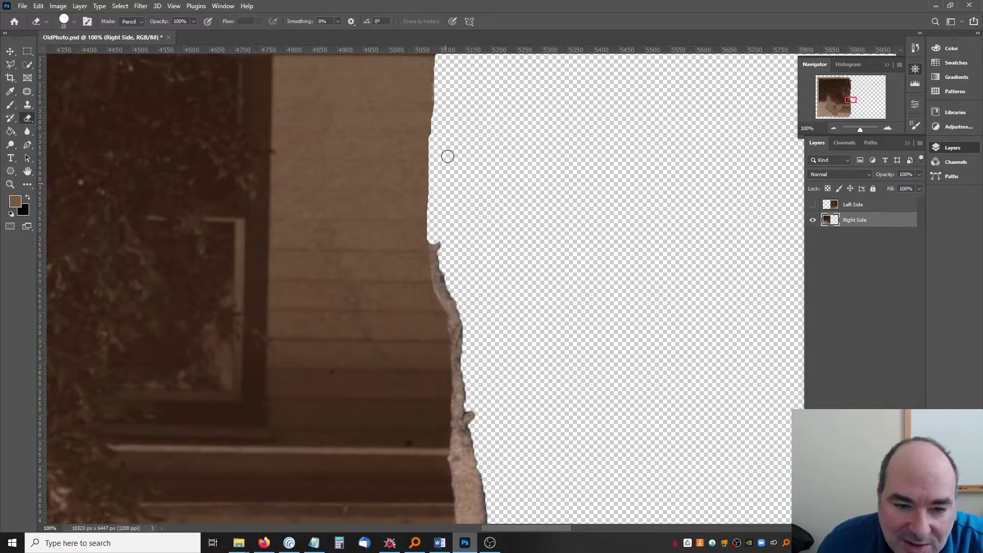
scroll(456, 159, down, 4)
mouse_move(439, 133)
mouse_down()
mouse_move(438, 162)
mouse_move(433, 133)
mouse_move(452, 212)
mouse_move(456, 154)
mouse_up()
scroll(471, 194, down, 2)
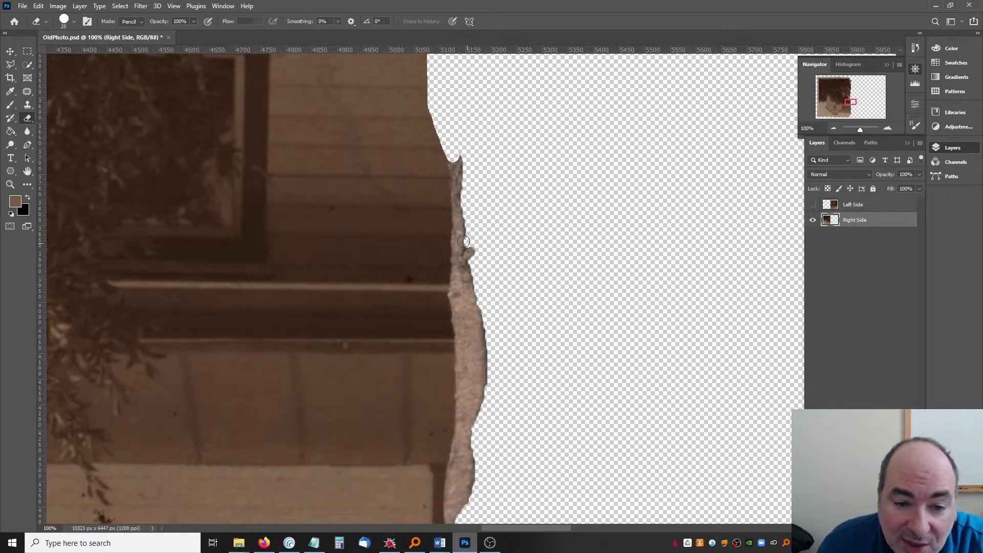
mouse_move(463, 241)
mouse_down()
mouse_move(452, 154)
mouse_move(468, 261)
mouse_move(476, 243)
mouse_up()
scroll(476, 243, down, 2)
mouse_move(476, 201)
mouse_down()
mouse_move(457, 181)
mouse_move(453, 239)
mouse_move(467, 205)
mouse_move(466, 246)
mouse_move(479, 217)
mouse_move(455, 194)
mouse_move(460, 225)
mouse_move(473, 190)
mouse_move(487, 278)
mouse_move(465, 223)
mouse_move(460, 279)
mouse_move(473, 233)
mouse_up()
scroll(479, 217, down, 2)
scroll(474, 260, down, 2)
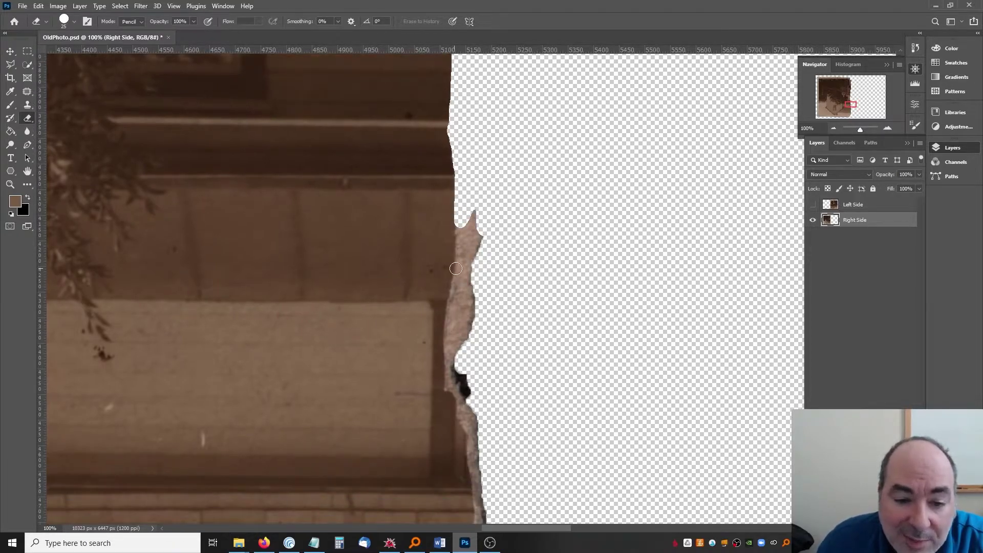
mouse_move(458, 267)
mouse_down()
mouse_move(463, 225)
mouse_move(467, 257)
mouse_move(453, 300)
mouse_move(475, 270)
mouse_up()
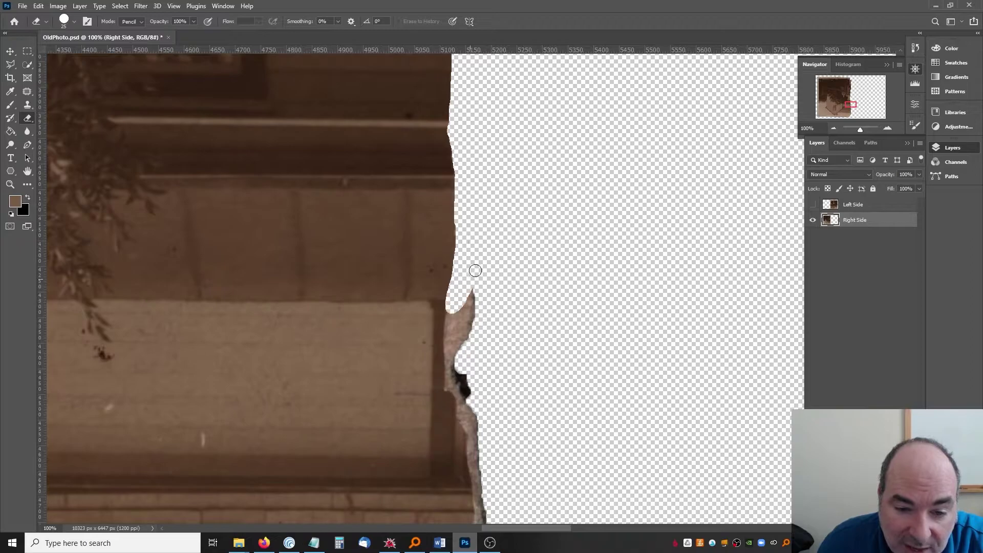
Step: Remove the black blob and the remaining torn paper edge beside the wooden boards
scroll(475, 174, down, 1)
scroll(473, 188, down, 1)
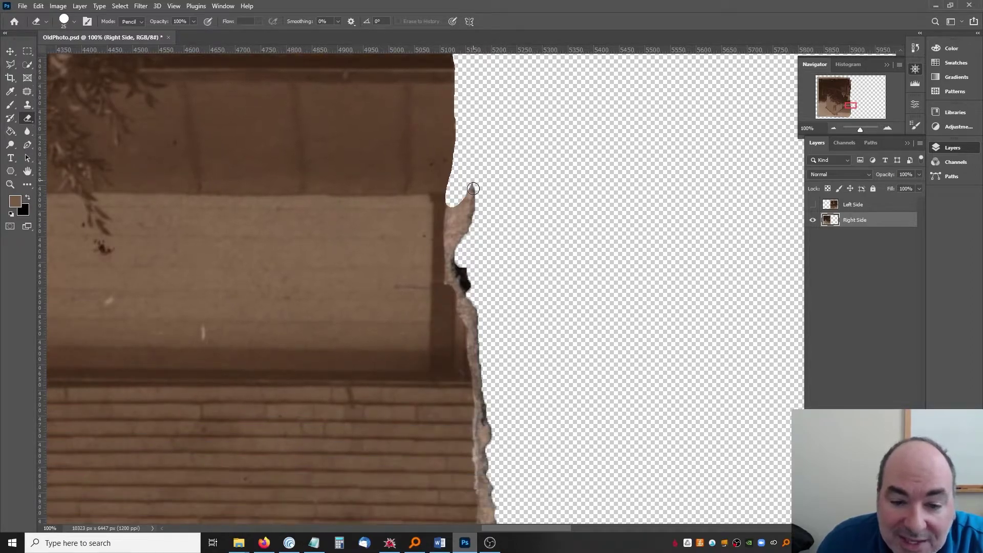
mouse_move(448, 279)
mouse_down()
mouse_move(473, 184)
mouse_move(466, 218)
mouse_move(468, 191)
mouse_move(459, 216)
mouse_move(454, 201)
mouse_move(449, 210)
mouse_move(450, 263)
mouse_up()
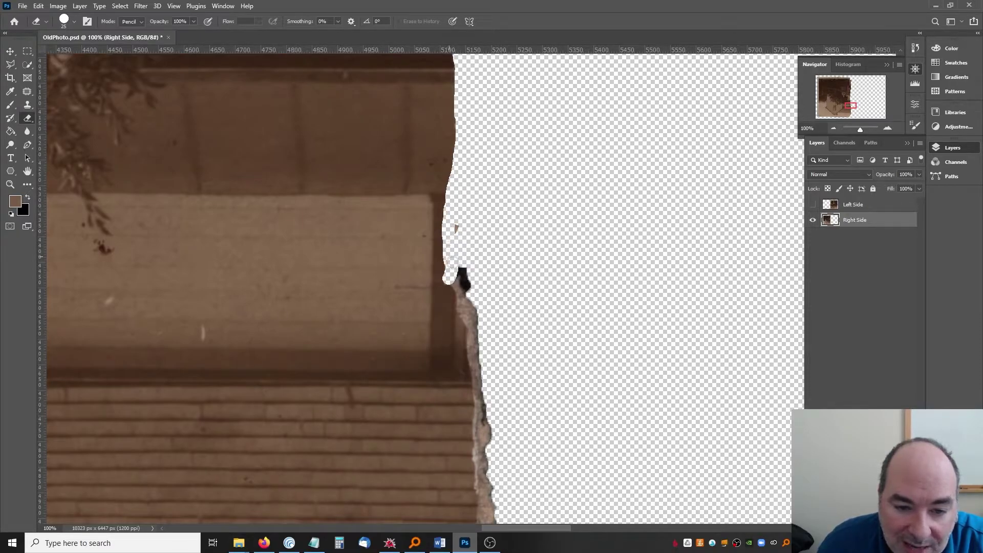
scroll(462, 219, down, 2)
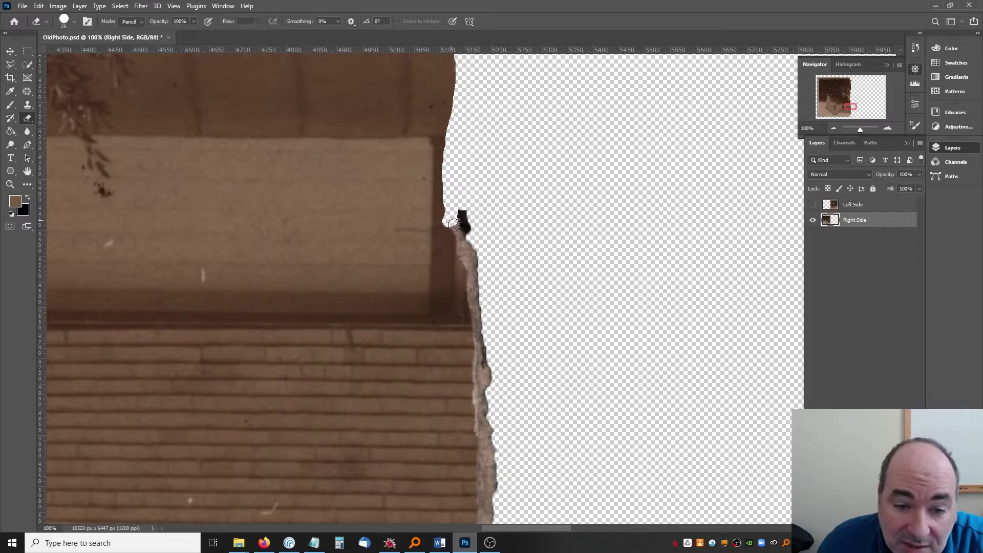
mouse_move(453, 224)
mouse_down()
mouse_move(467, 266)
mouse_move(464, 207)
mouse_move(465, 250)
mouse_up()
scroll(474, 249, down, 2)
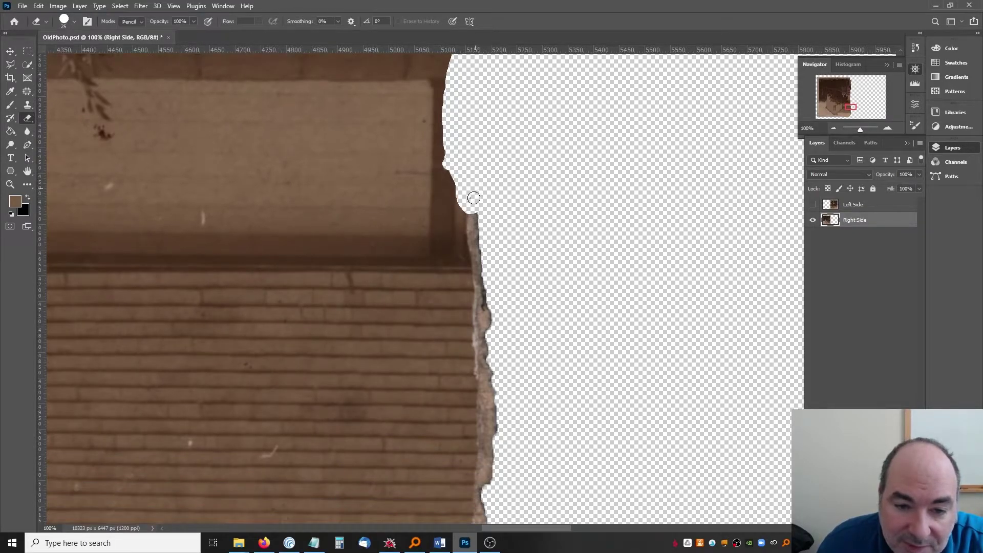
drag(473, 198, 483, 259)
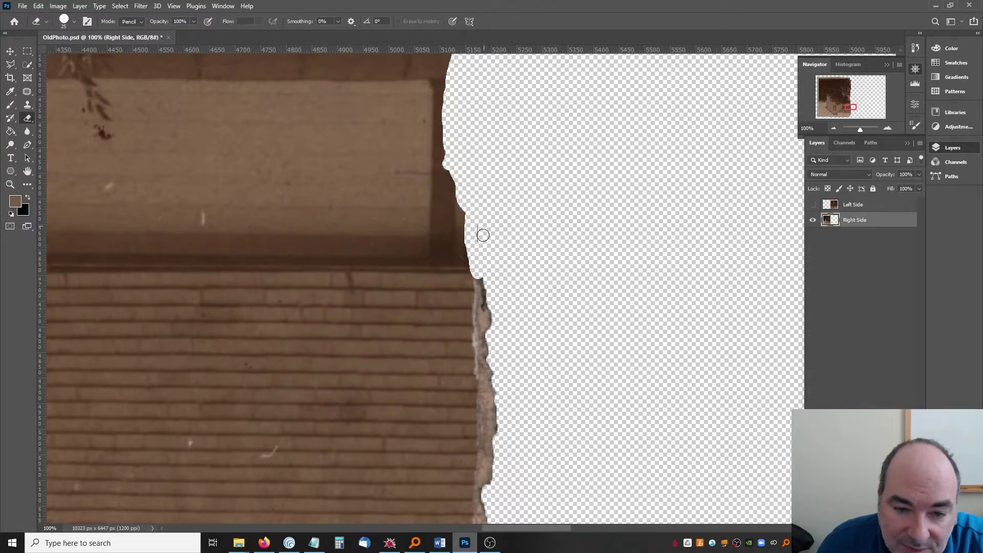
scroll(491, 225, down, 3)
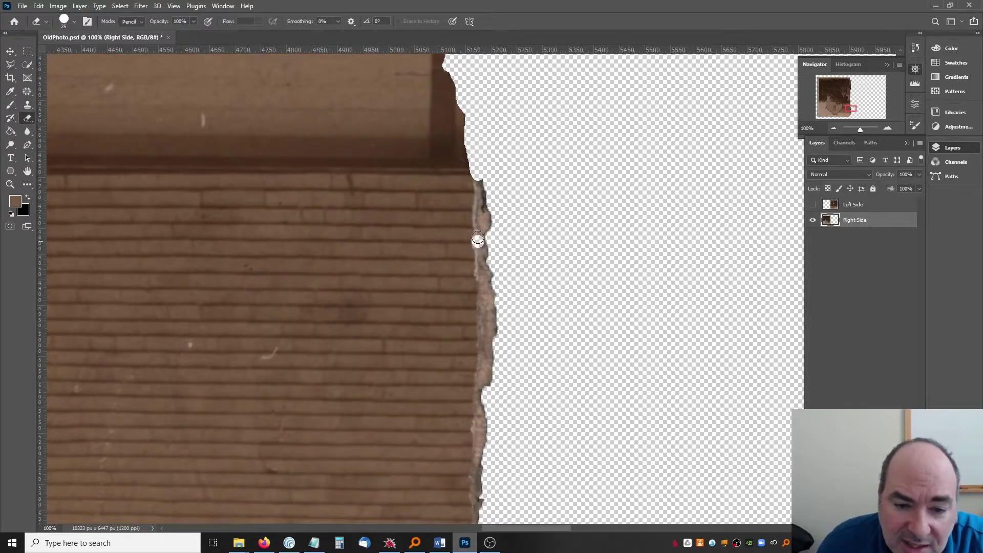
mouse_move(477, 238)
mouse_down()
mouse_move(477, 175)
mouse_move(487, 243)
mouse_up()
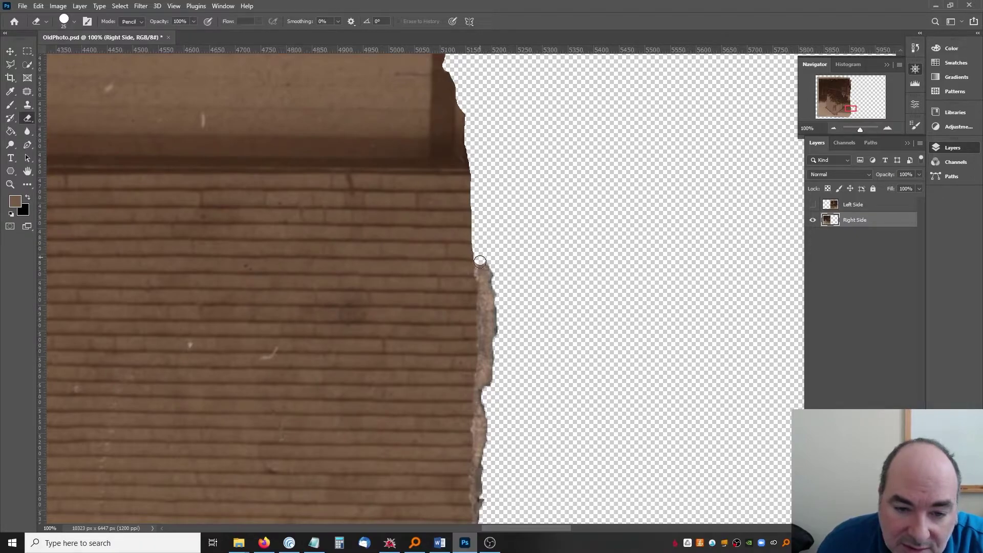
Step: Erase more of the torn edge by the boards, including a stray dark fleck and a dark strip
mouse_move(479, 262)
mouse_down()
mouse_move(482, 281)
mouse_move(489, 259)
mouse_move(486, 306)
mouse_move(501, 242)
mouse_move(485, 190)
mouse_move(480, 275)
mouse_move(481, 220)
mouse_up()
scroll(494, 274, down, 2)
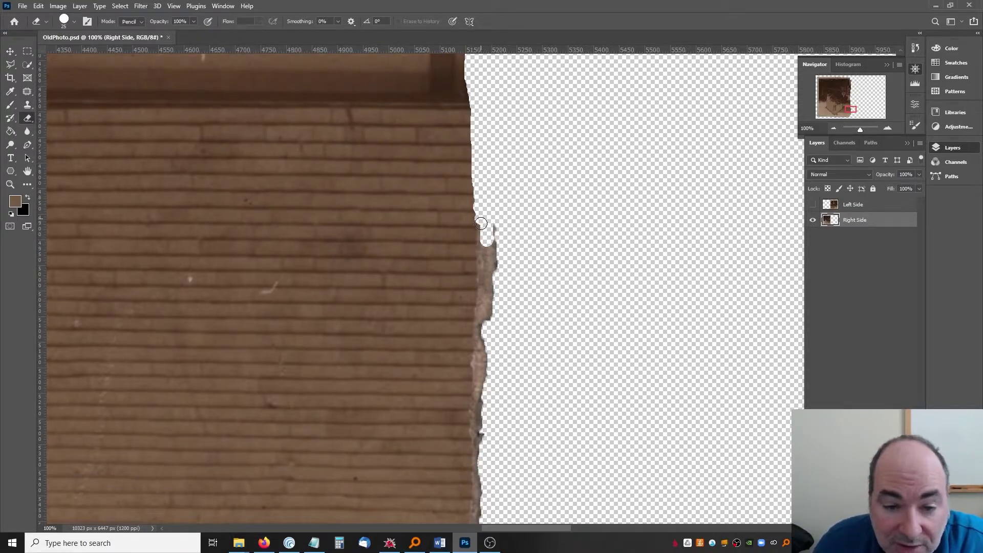
mouse_move(478, 255)
mouse_down()
mouse_move(480, 314)
mouse_move(496, 232)
mouse_move(484, 294)
mouse_move(495, 243)
mouse_up()
scroll(488, 244, down, 3)
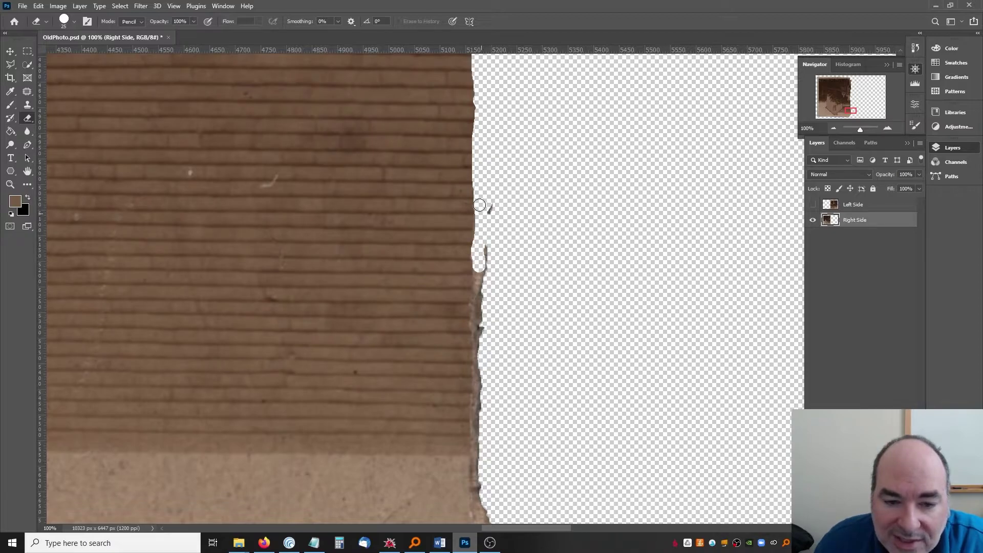
drag(484, 242, 495, 221)
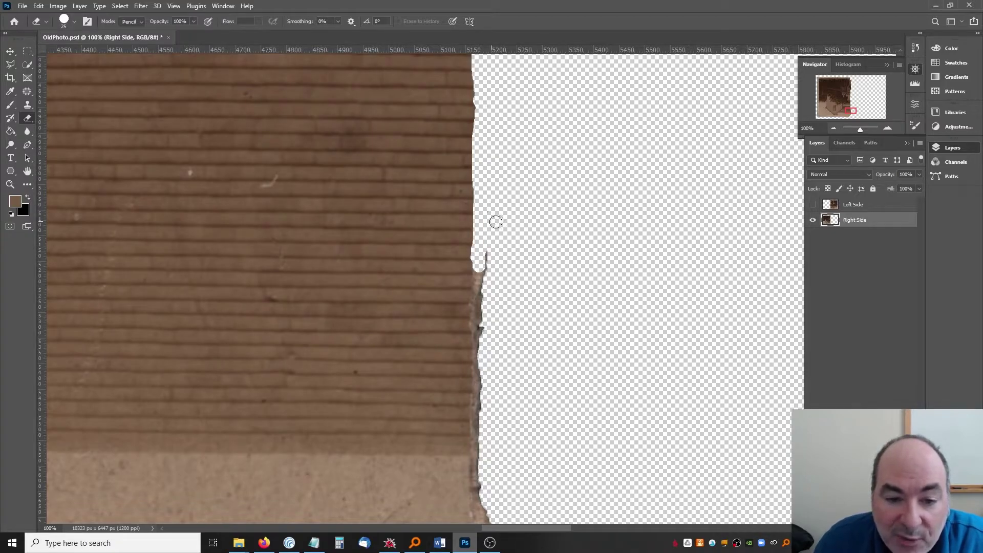
scroll(486, 230, down, 2)
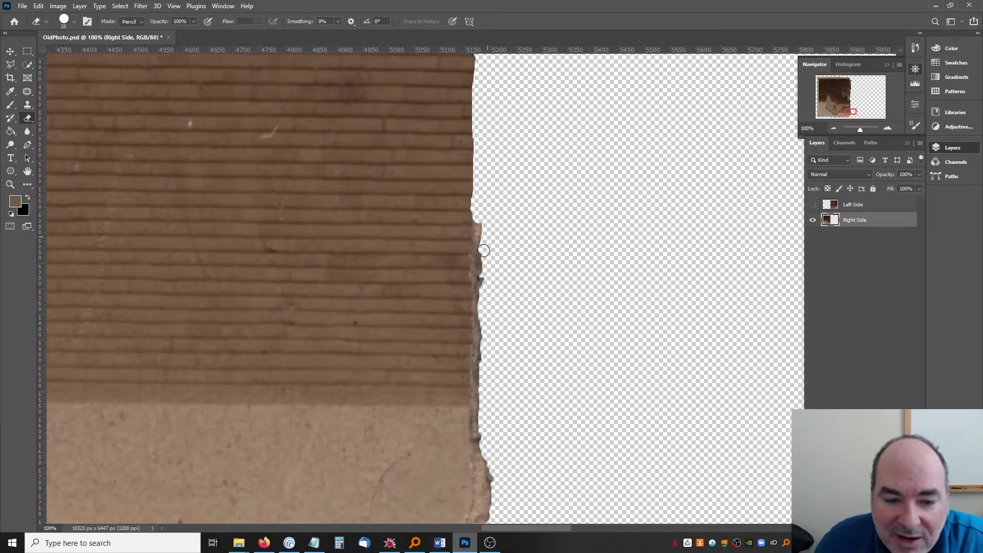
scroll(483, 225, down, 2)
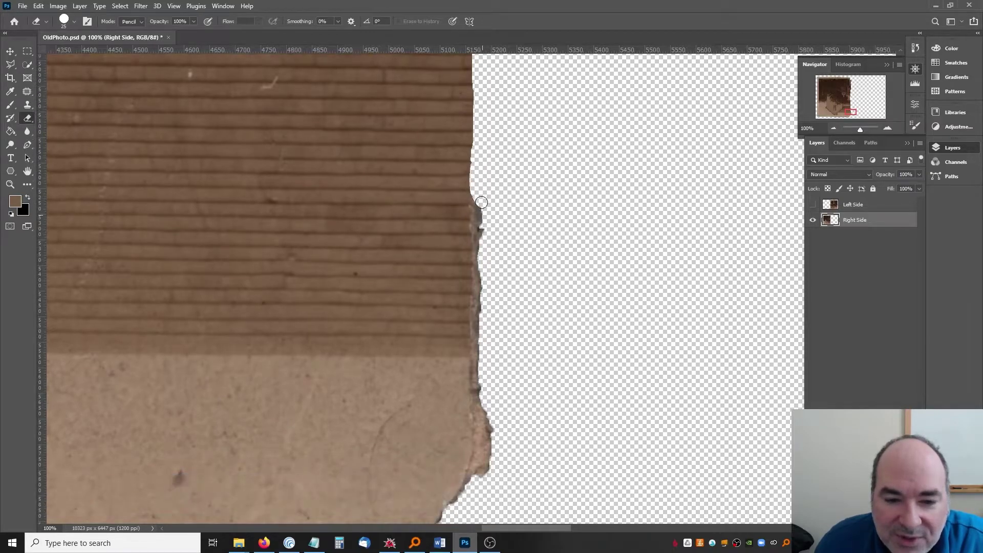
drag(476, 187, 479, 234)
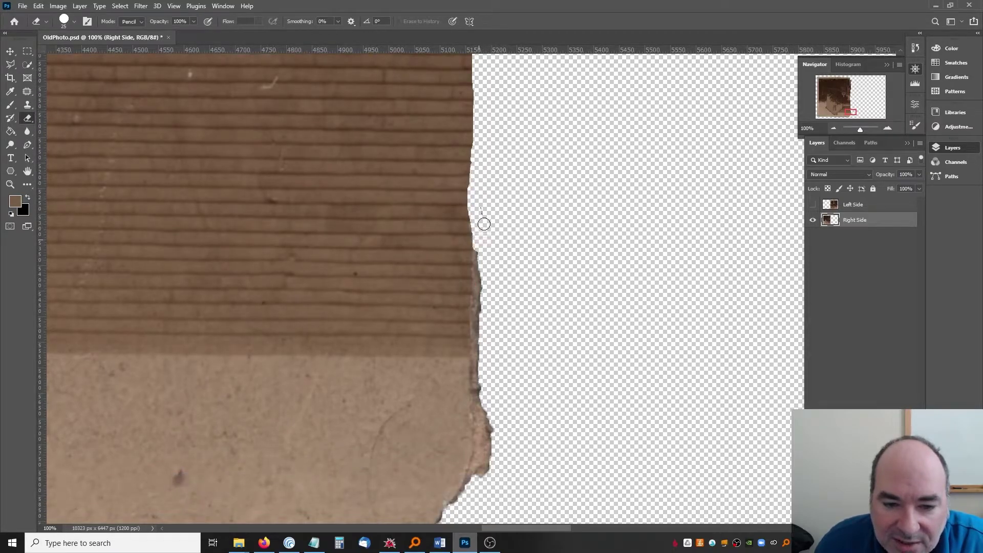
Step: Erase the edge strip down the lower tear to the bottom corner
scroll(485, 235, down, 2)
drag(478, 200, 478, 217)
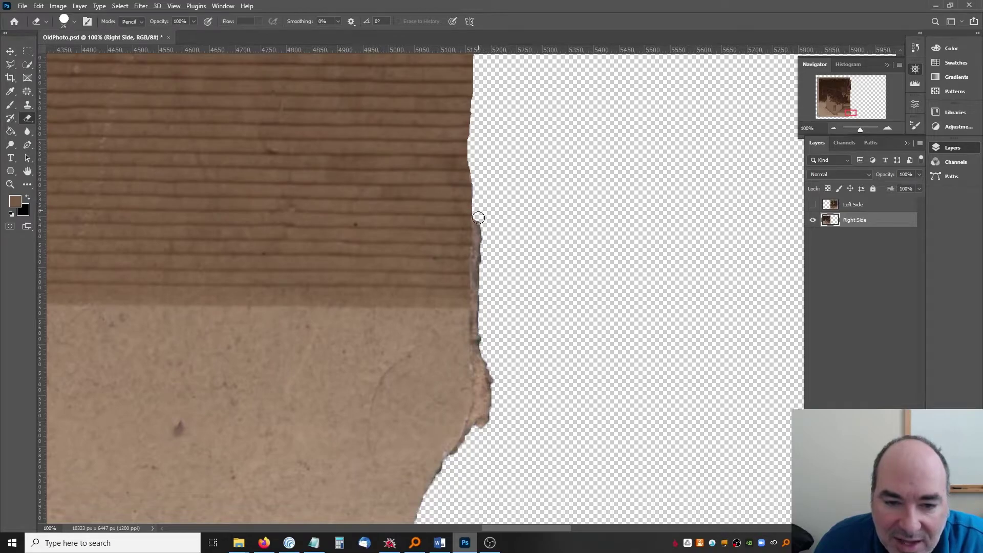
drag(478, 253, 477, 326)
scroll(481, 308, down, 4)
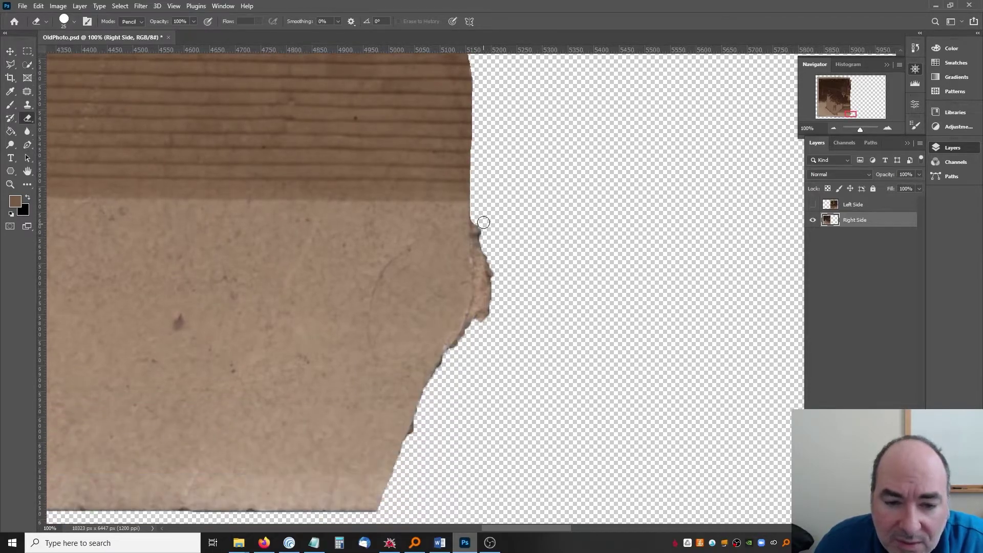
mouse_move(476, 214)
mouse_down()
mouse_move(483, 276)
mouse_move(487, 247)
mouse_move(476, 330)
mouse_move(483, 259)
mouse_move(490, 290)
mouse_move(483, 329)
mouse_up()
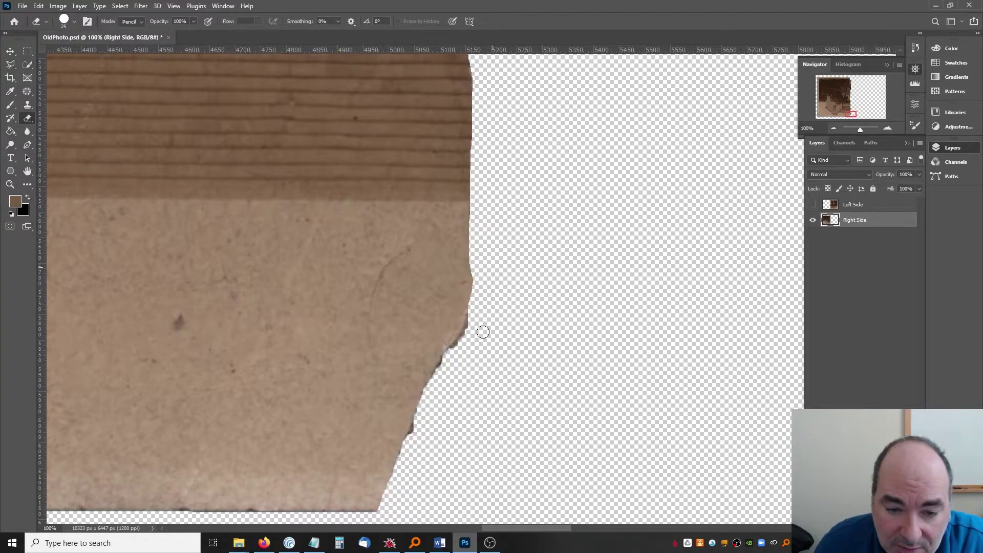
scroll(485, 307, down, 2)
mouse_move(394, 452)
mouse_down()
mouse_move(379, 445)
mouse_move(477, 240)
mouse_up()
Step: Show the Left Side layer, rotate the image 180° upright, and fit it to the screen
scroll(522, 199, down, 4)
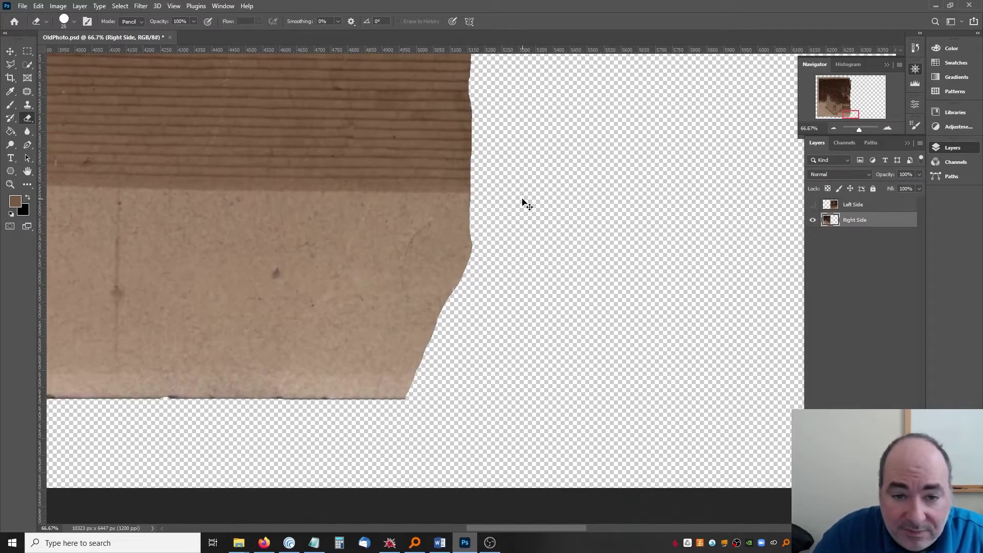
scroll(524, 202, down, 3)
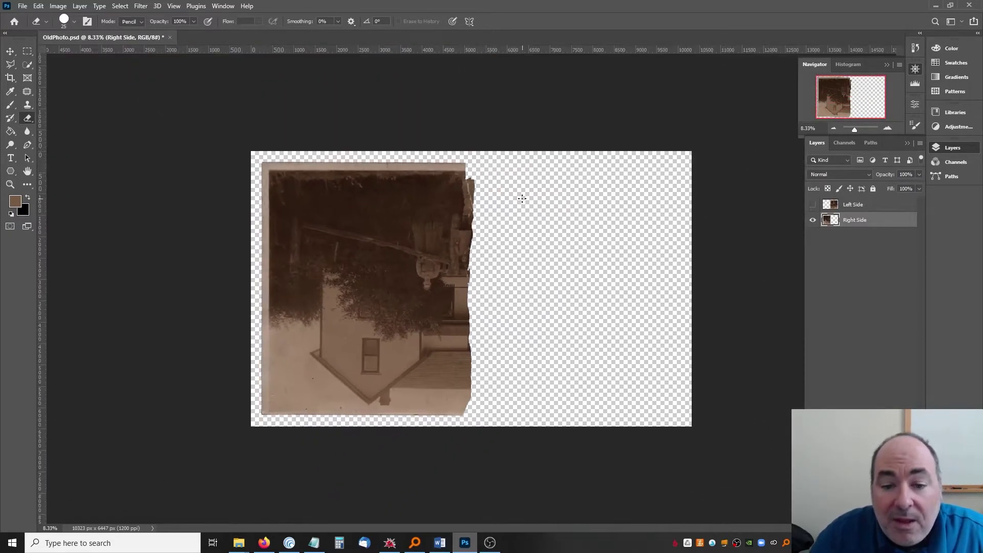
click(812, 204)
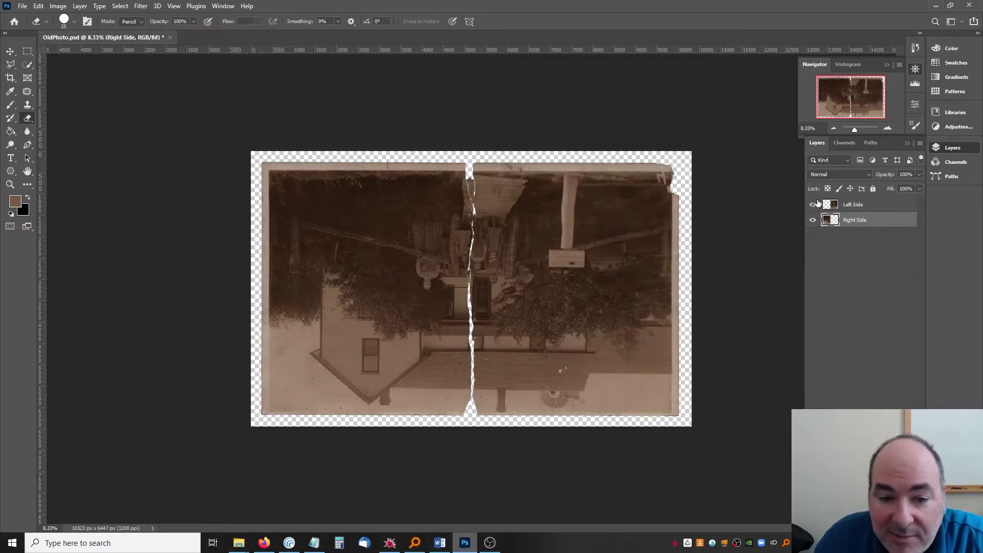
click(66, 6)
mouse_move(129, 97)
click(182, 104)
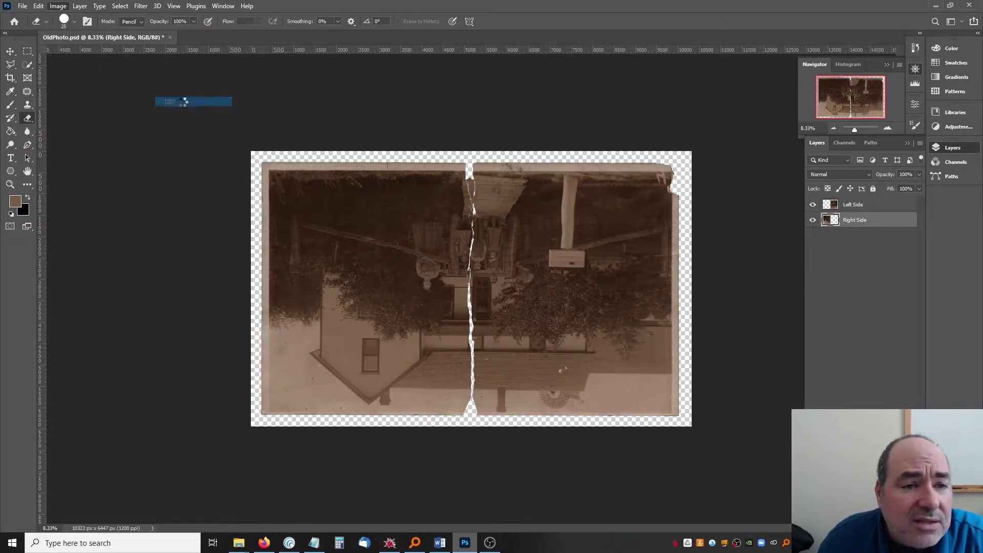
key(z)
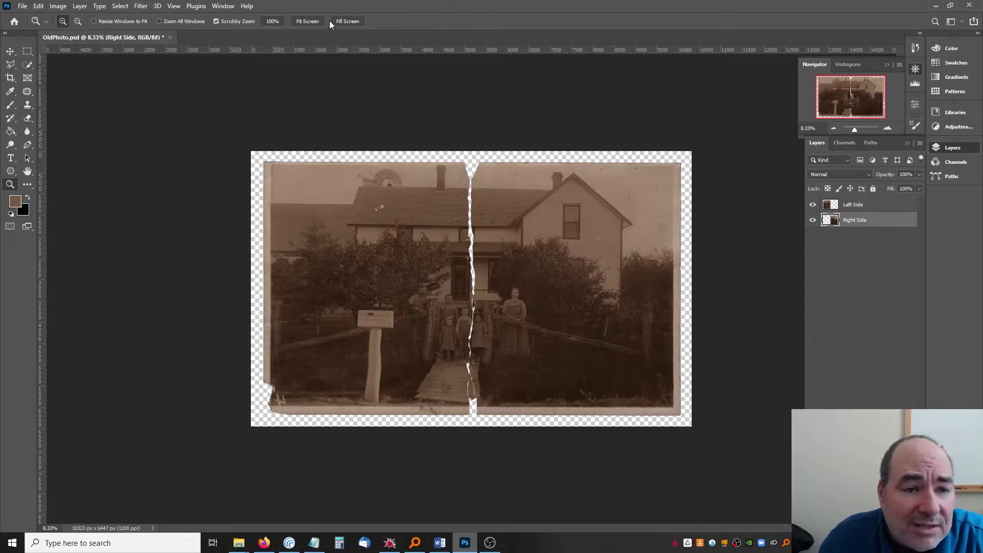
click(308, 21)
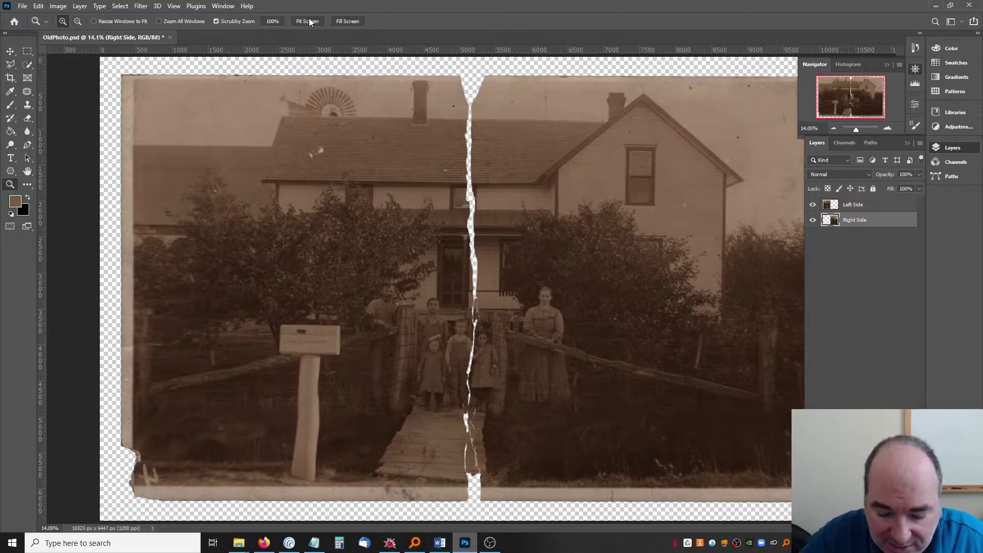
Step: Zoom in on the tear and move the Left Side layer below Right Side
key(ctrl+plus)
key(ctrl+plus)
key(ctrl+plus)
key(ctrl+plus)
key(ctrl+plus)
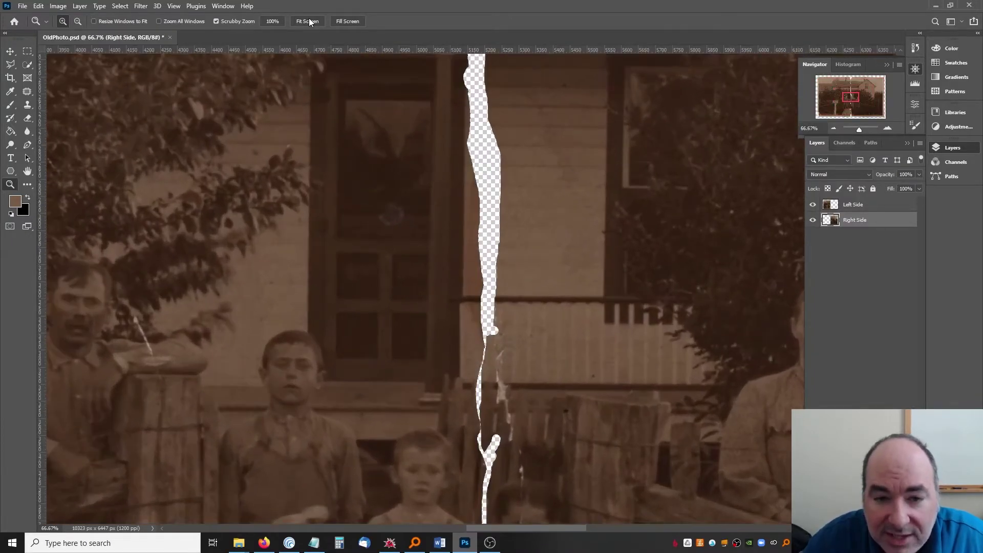
click(870, 205)
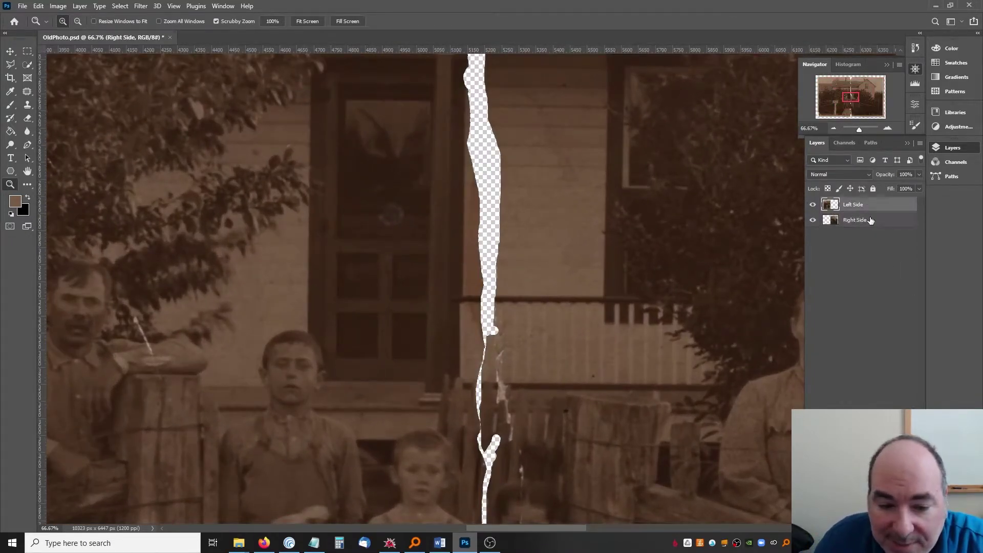
drag(873, 217, 874, 225)
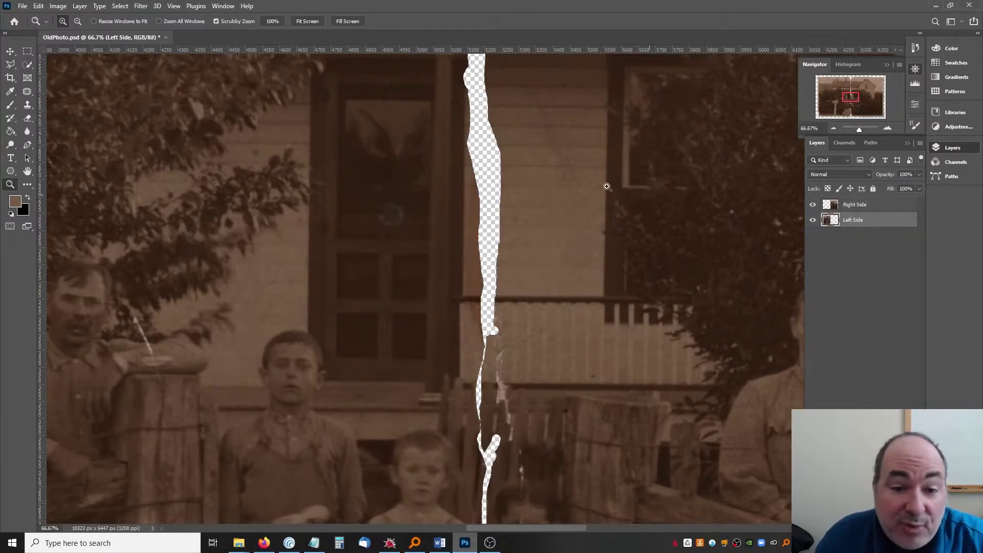
scroll(531, 162, down, 10)
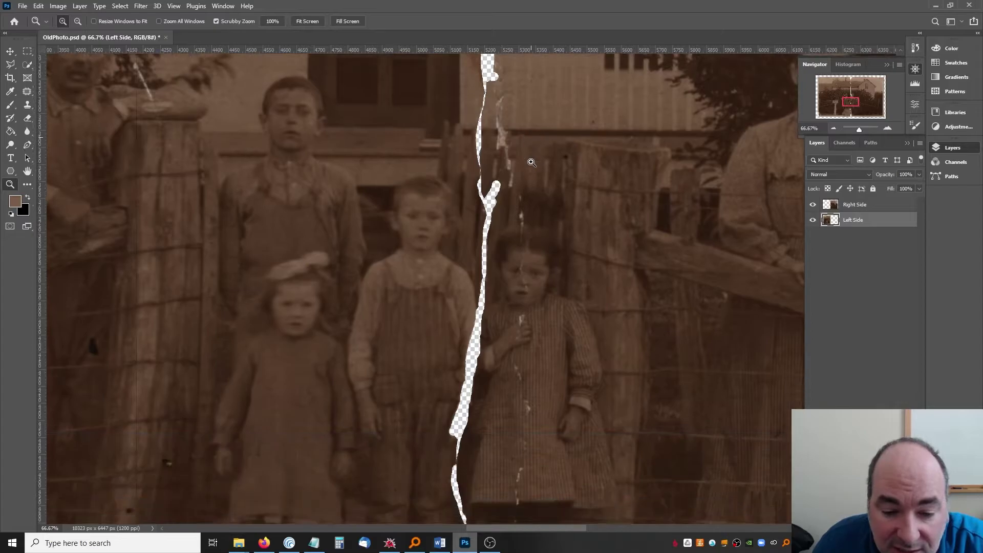
scroll(532, 163, down, 3)
scroll(576, 328, down, 5)
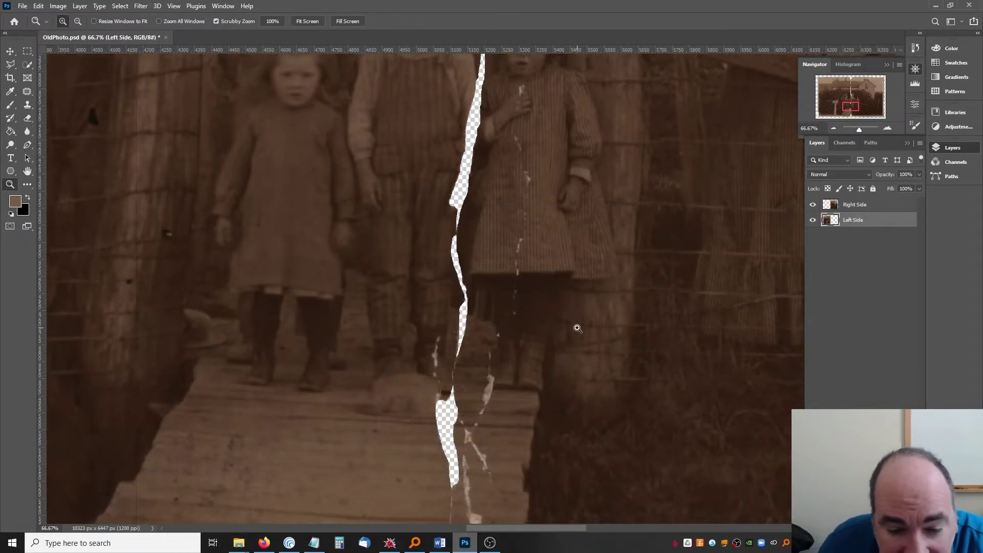
Step: Toggle each half's visibility to compare the seam, then show both halves again
click(812, 205)
click(812, 204)
click(812, 220)
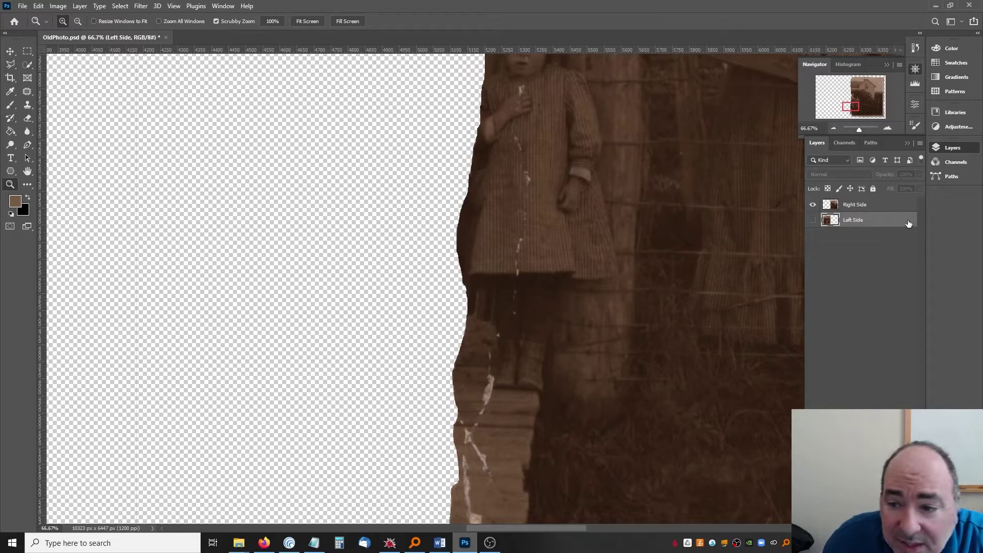
click(891, 205)
click(28, 118)
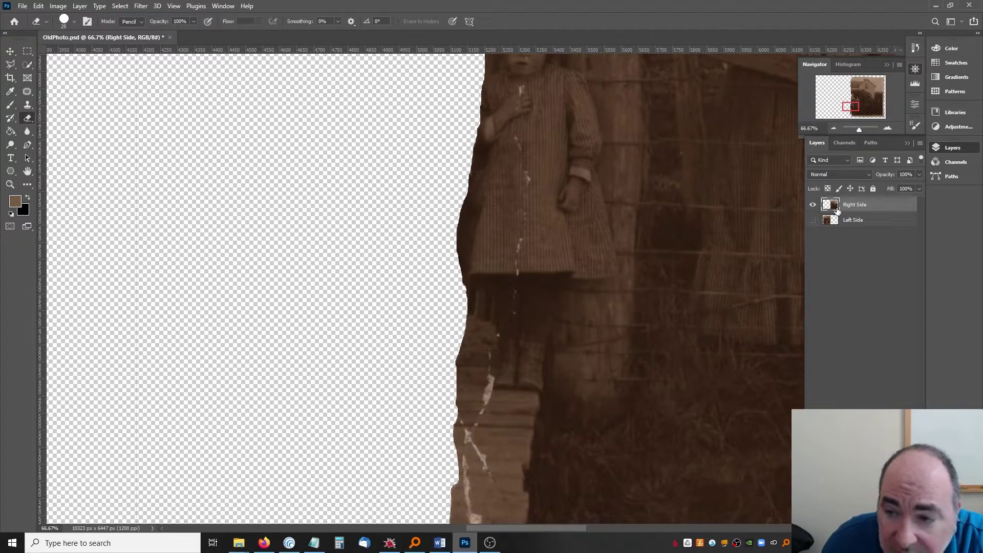
click(821, 220)
double_click(818, 221)
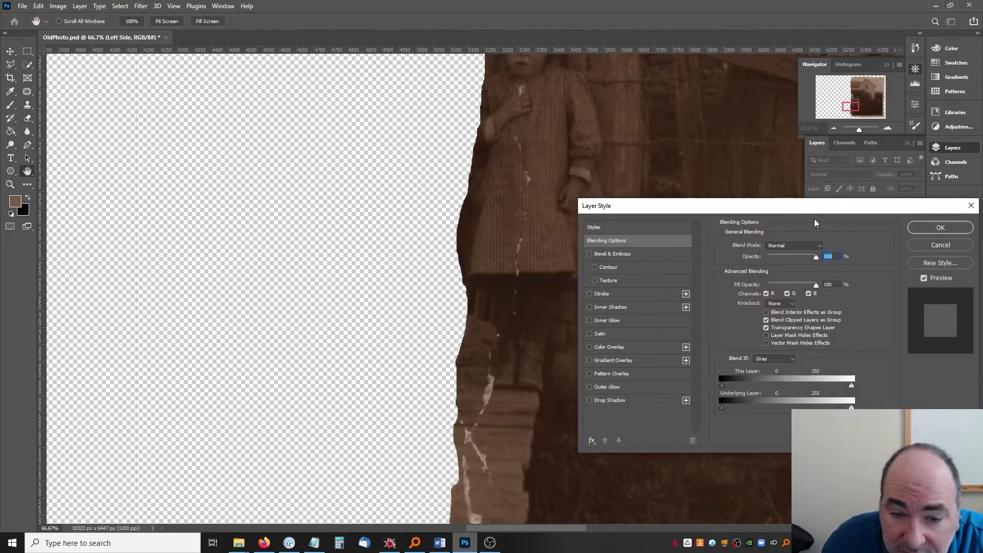
click(938, 253)
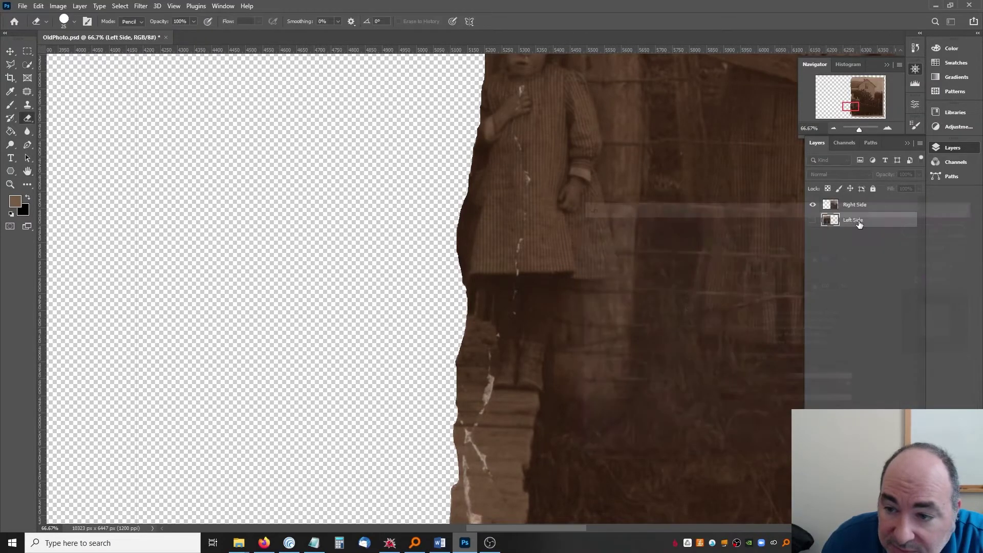
click(813, 220)
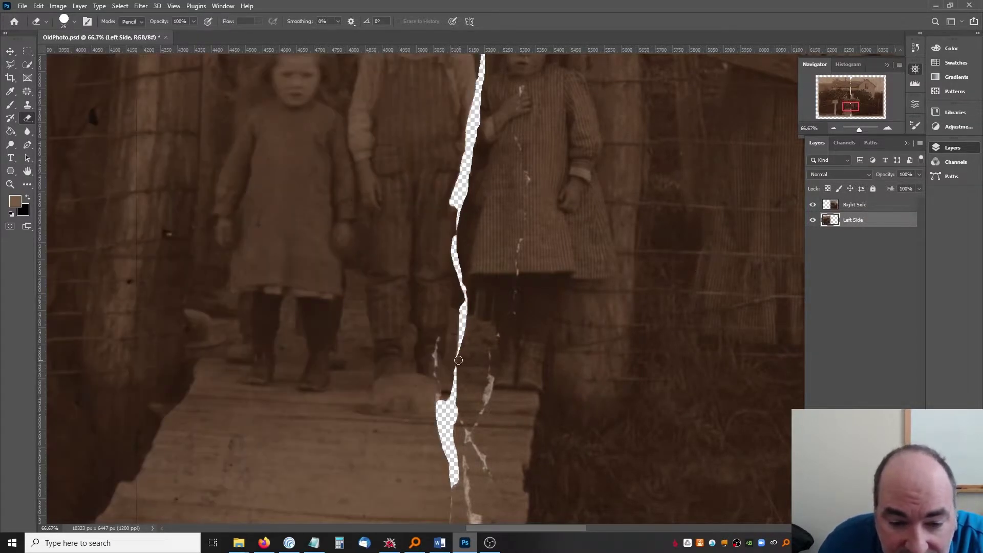
Step: With the Right Side layer selected, zoom out to the whole photo and take the Clone Stamp Tool
click(863, 205)
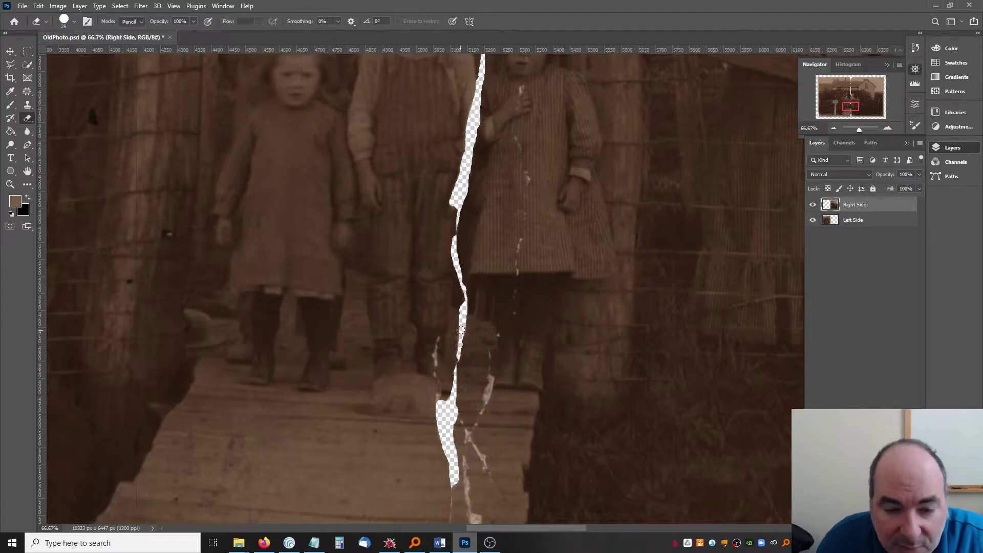
scroll(461, 330, up, 8)
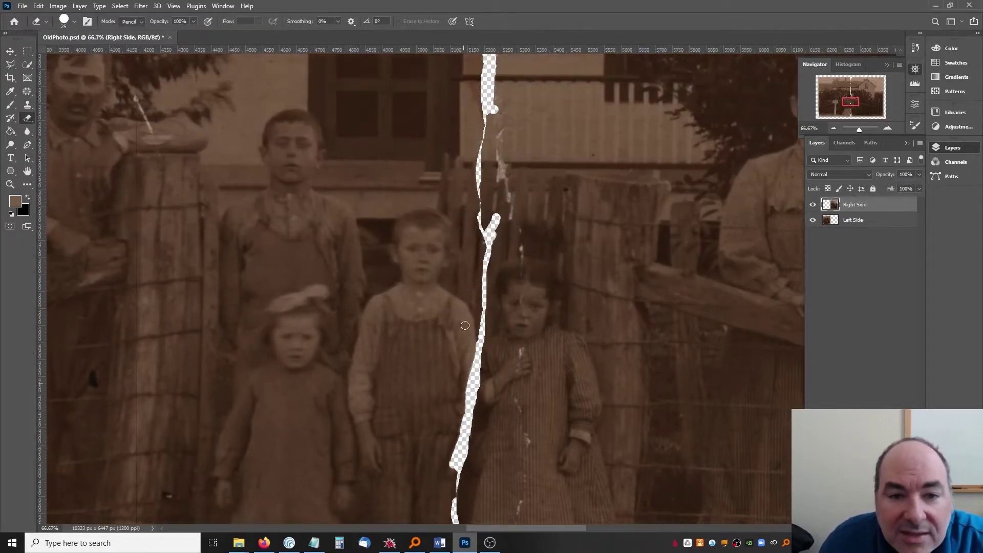
scroll(465, 325, up, 15)
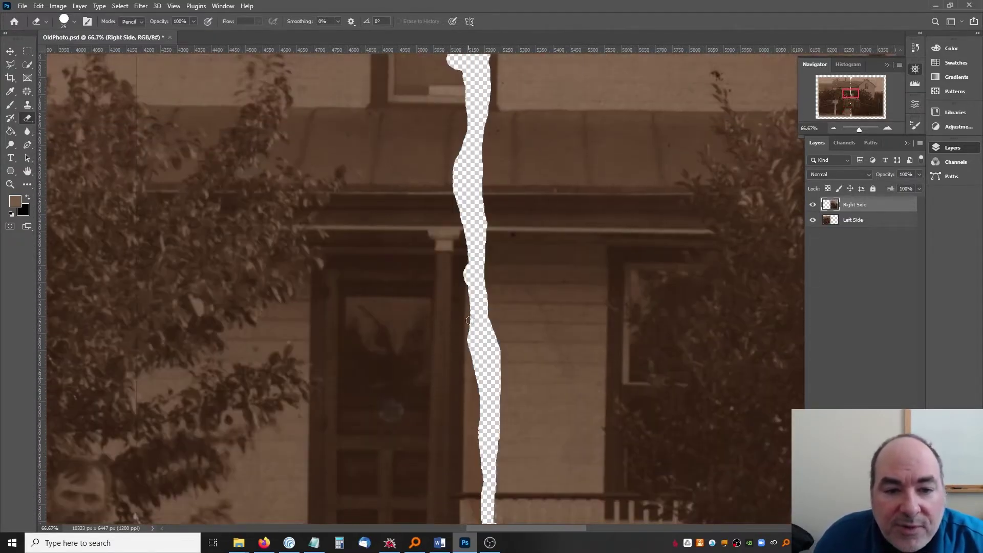
scroll(470, 320, up, 12)
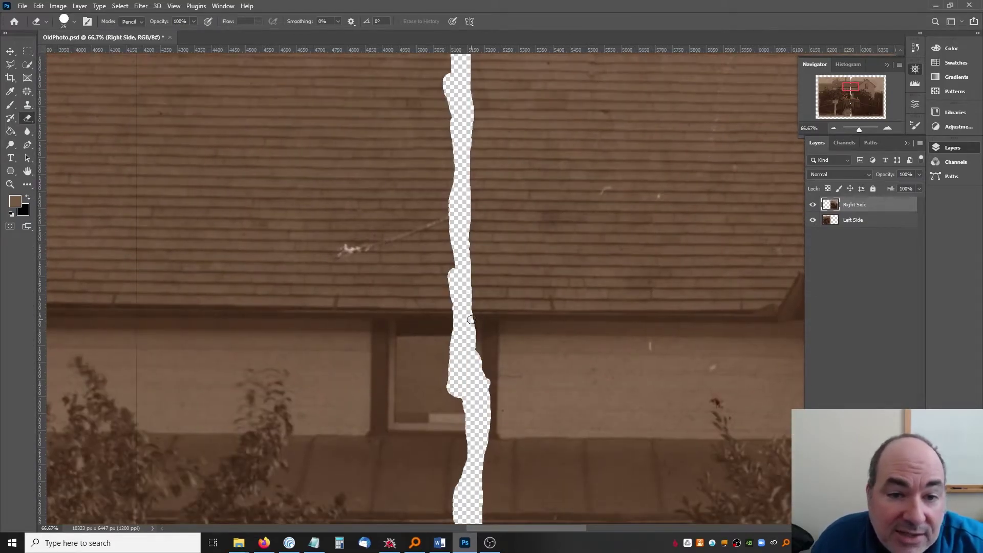
scroll(471, 320, up, 10)
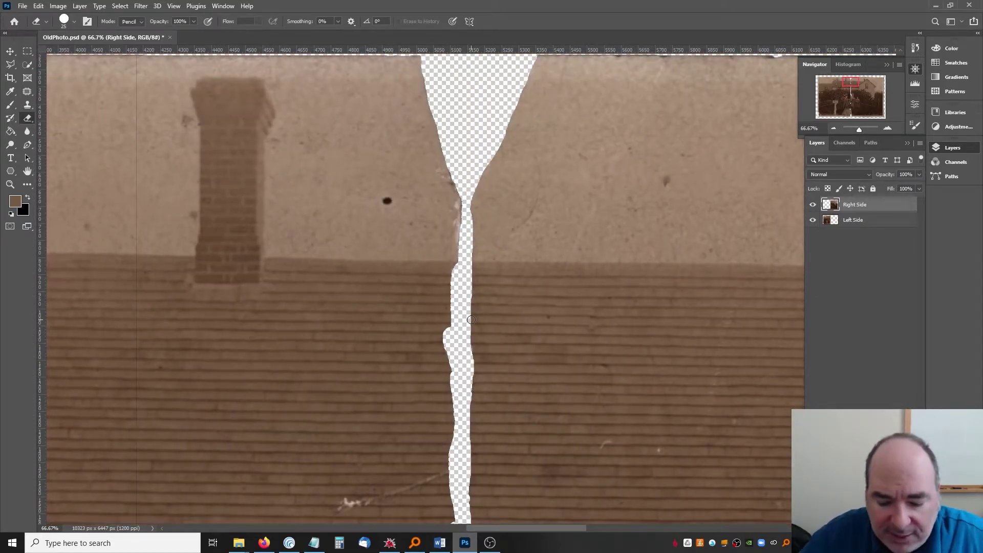
scroll(471, 320, down, 6)
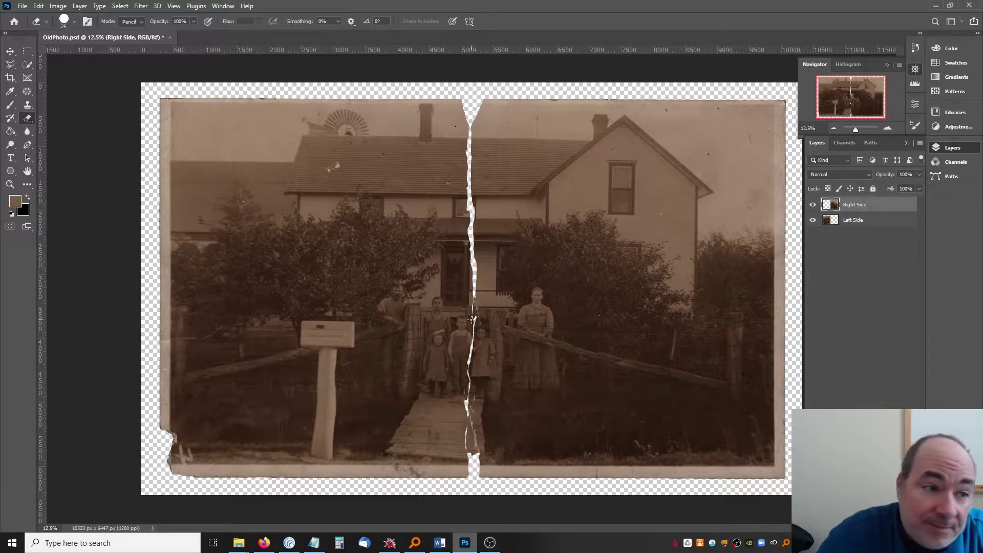
click(25, 96)
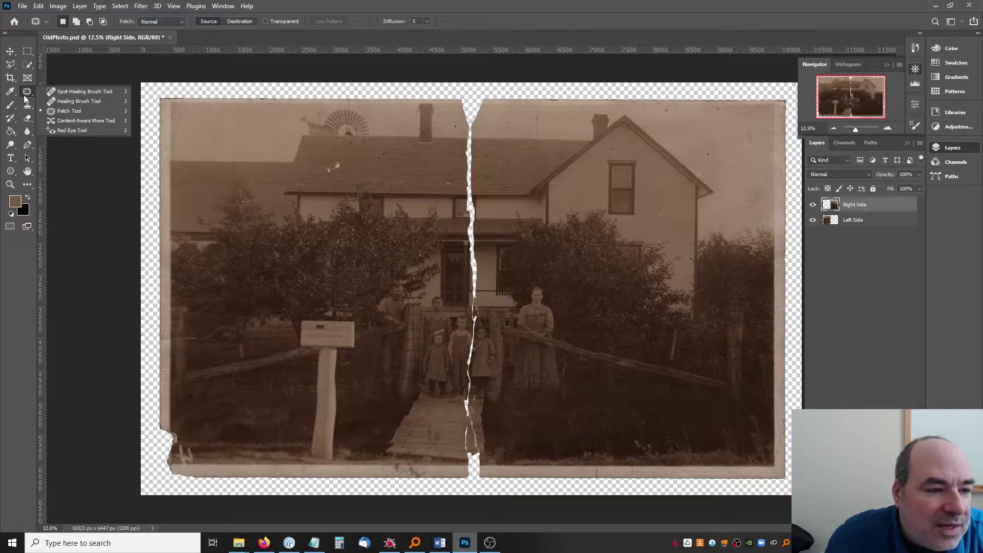
click(27, 104)
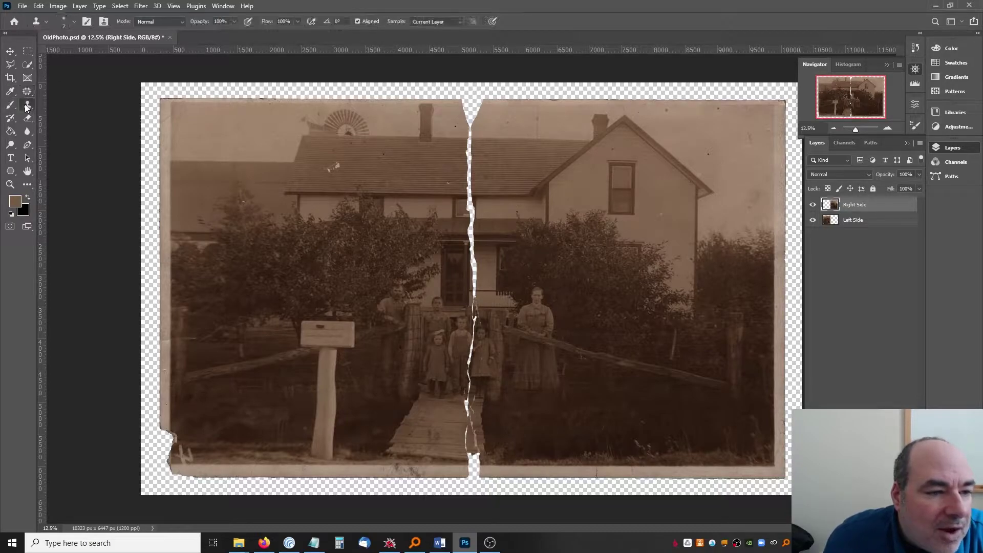
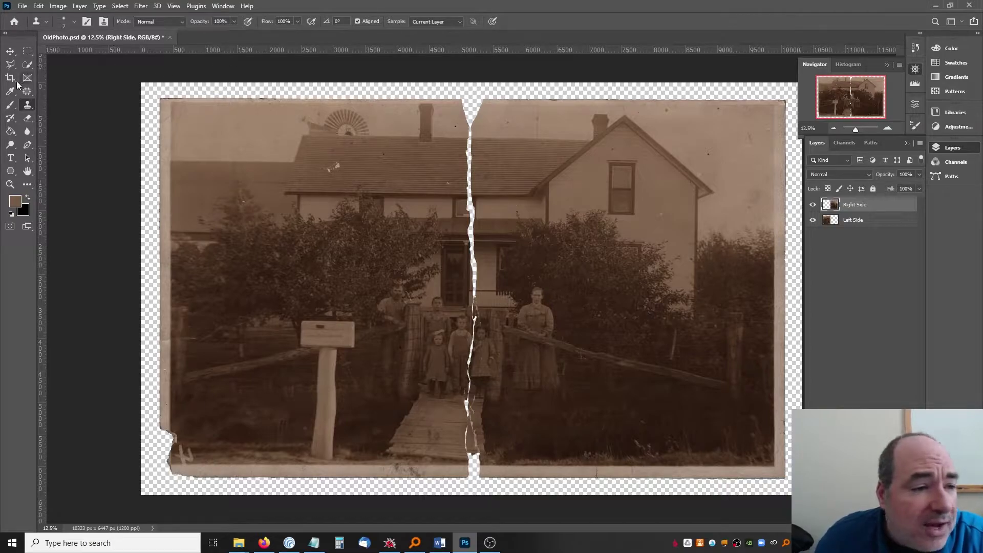
Step: Sample a tan-brown foreground colour from the photo with the Eyedropper
click(10, 93)
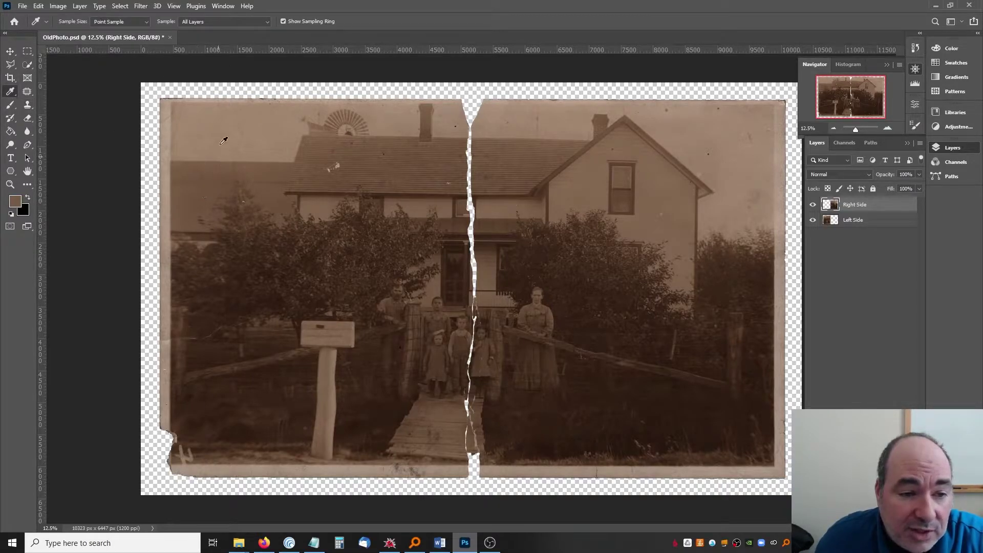
click(172, 134)
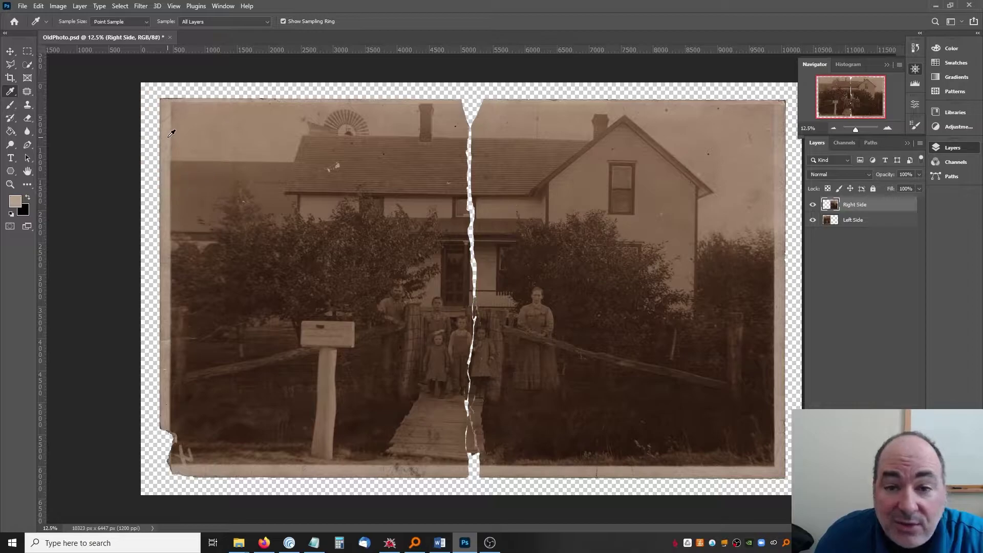
click(198, 289)
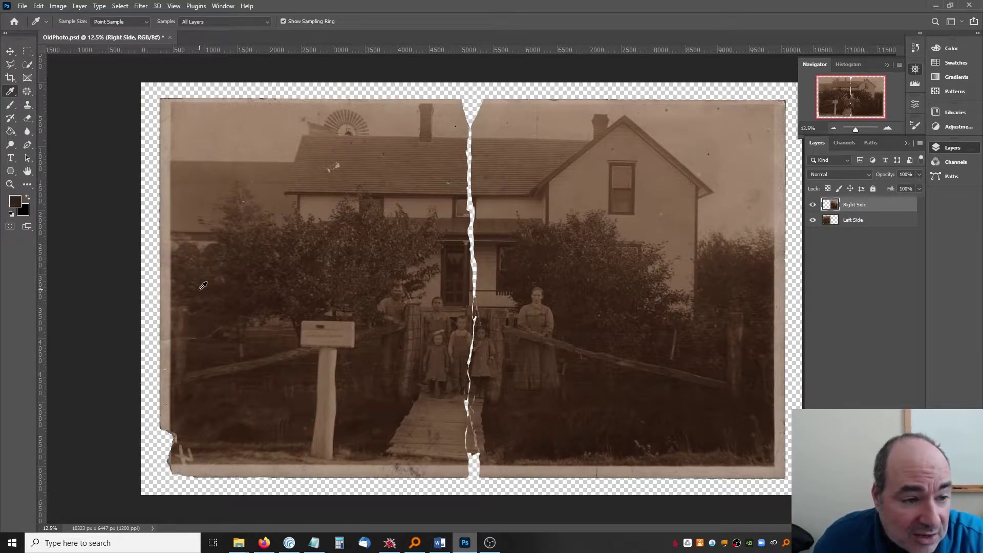
click(200, 182)
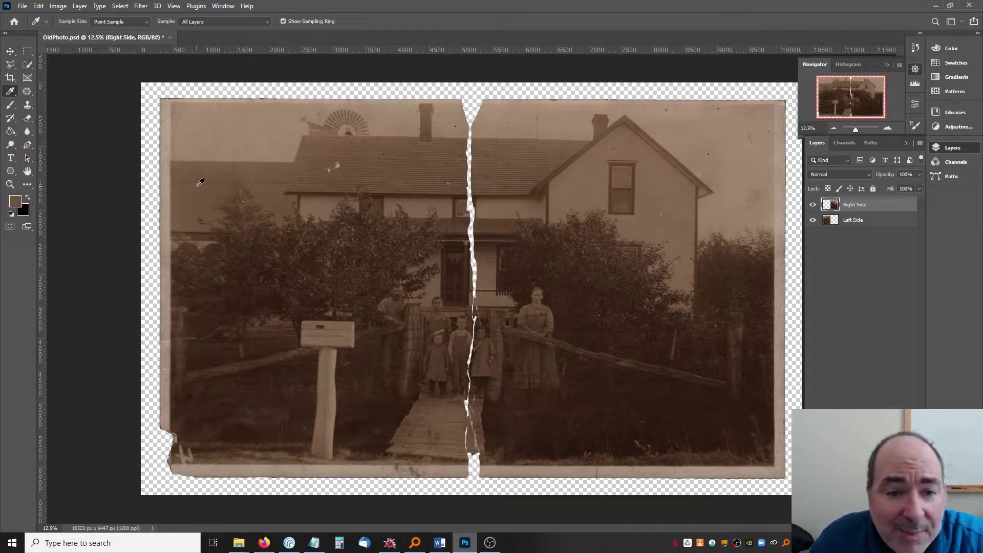
Step: Create a new empty layer, Layer 1, through Layer > New > Layer
click(81, 7)
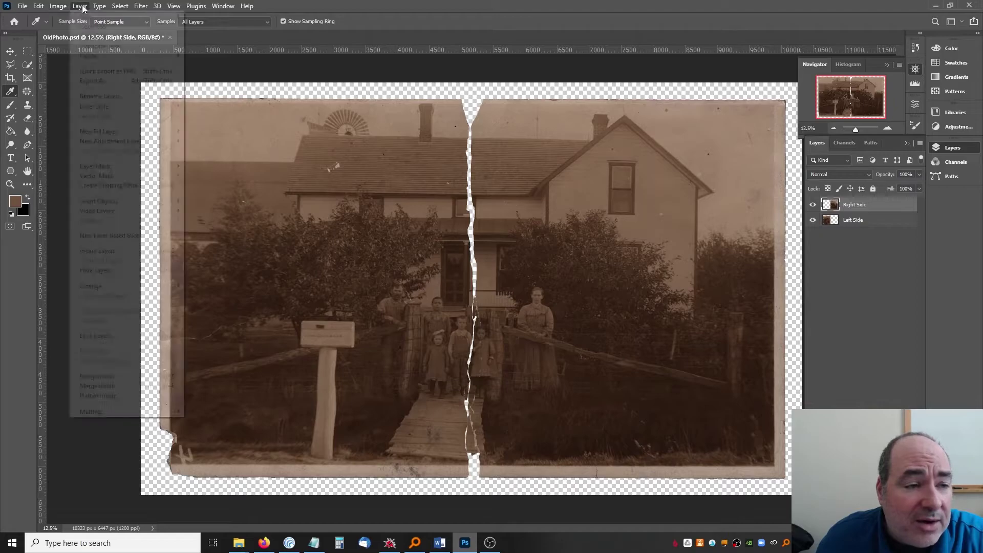
click(225, 21)
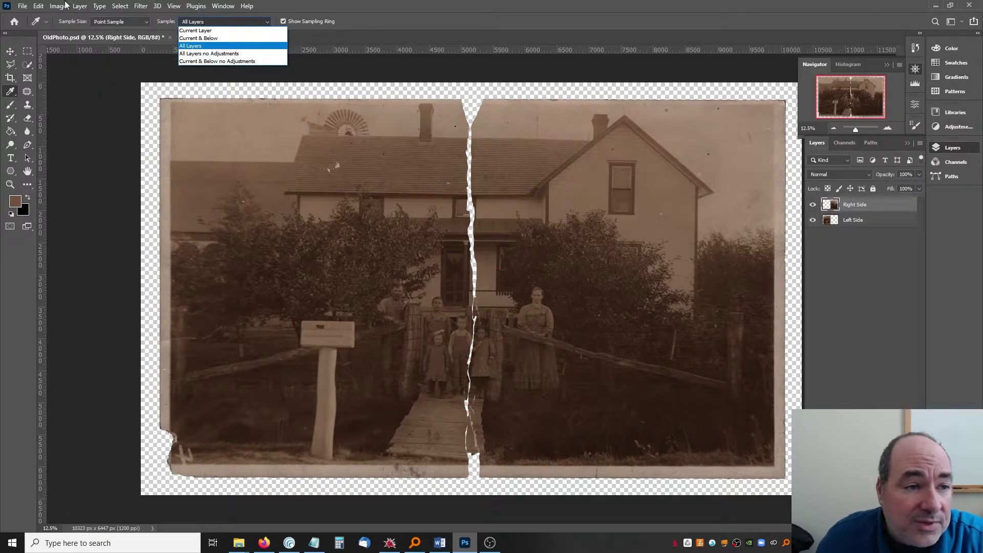
click(79, 6)
click(80, 6)
mouse_move(103, 17)
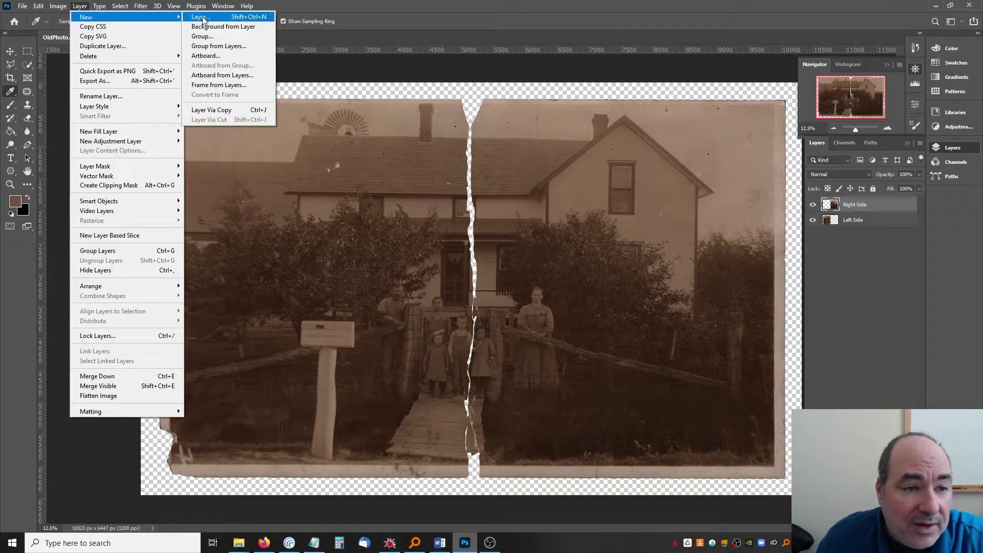
click(202, 17)
key(Return)
Step: Fill Layer 1 with the sampled brown and move it beneath Left Side
click(9, 134)
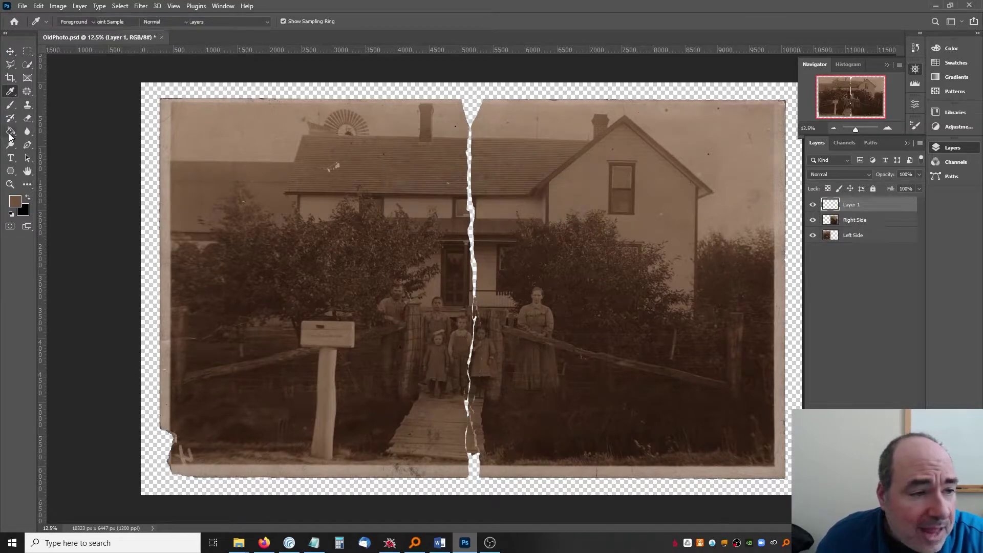
click(360, 228)
drag(885, 207, 893, 242)
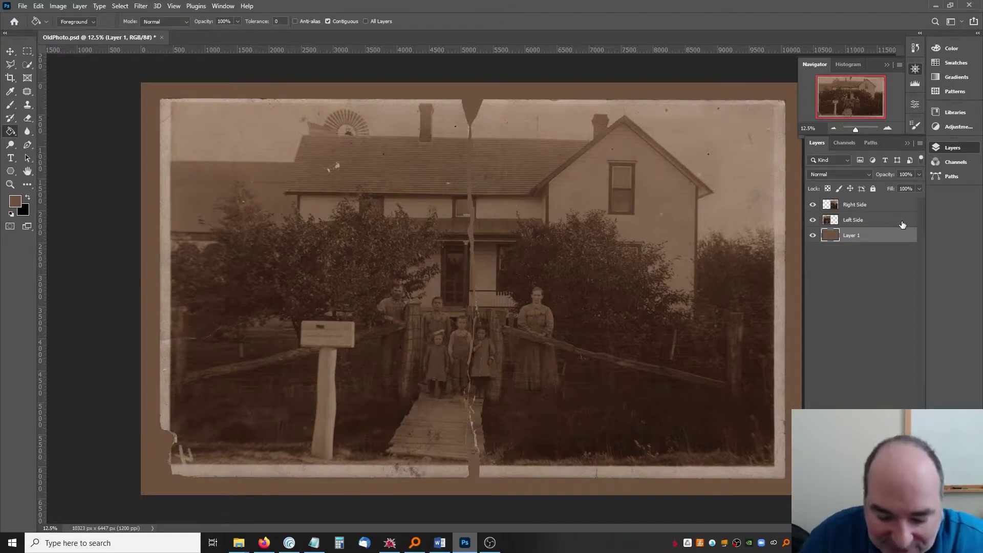
Step: Apply a Hue/Saturation lightness of -2 to the brown Layer 1 backdrop
key(ctrl+u)
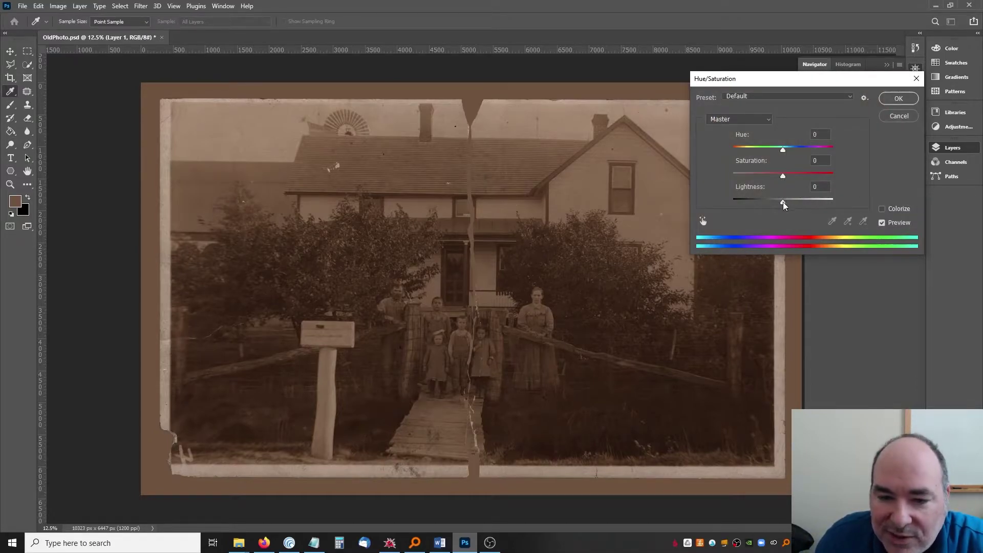
mouse_move(784, 204)
mouse_down()
mouse_move(807, 205)
mouse_move(773, 207)
mouse_up()
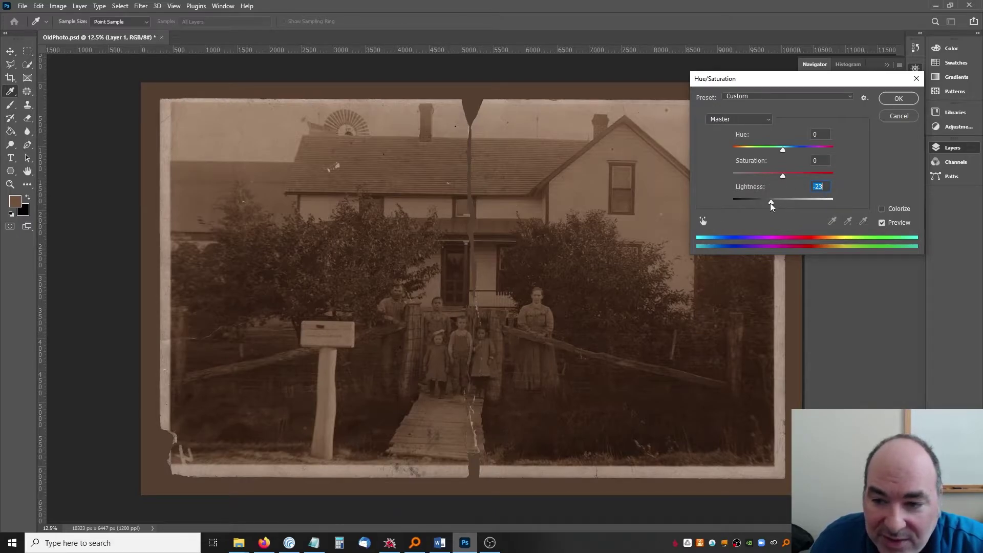
mouse_move(773, 204)
mouse_down()
mouse_move(785, 202)
mouse_move(766, 192)
mouse_move(783, 190)
mouse_up()
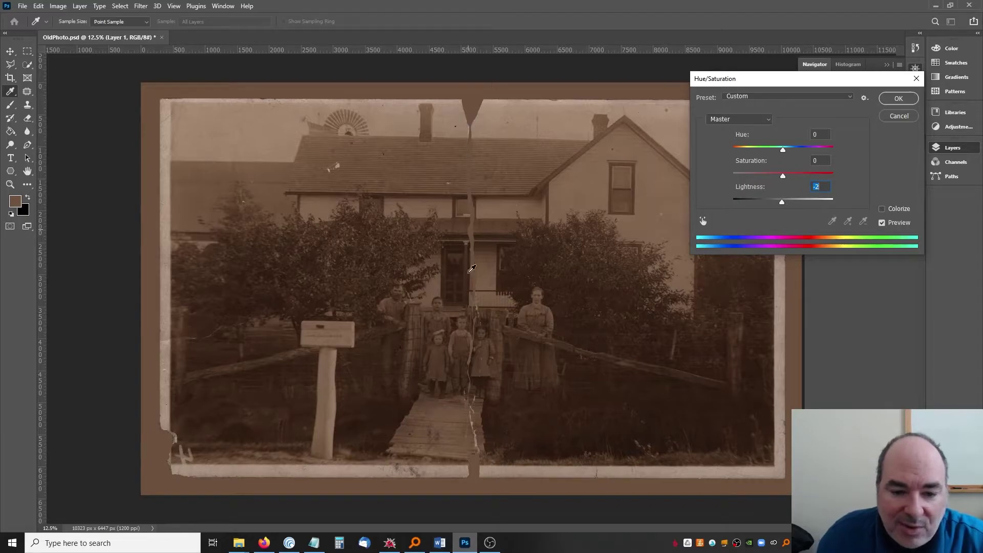
click(888, 102)
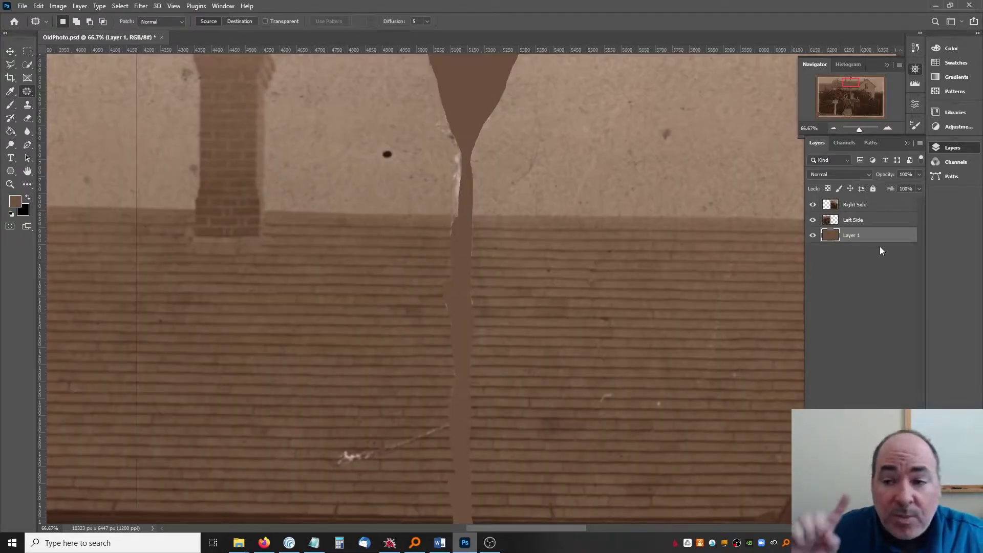
Step: Give Right Side a black outside stroke and marquee-select the stray vertical line beside it
key(ctrl+minus)
key(ctrl+minus)
key(ctrl+minus)
key(ctrl+minus)
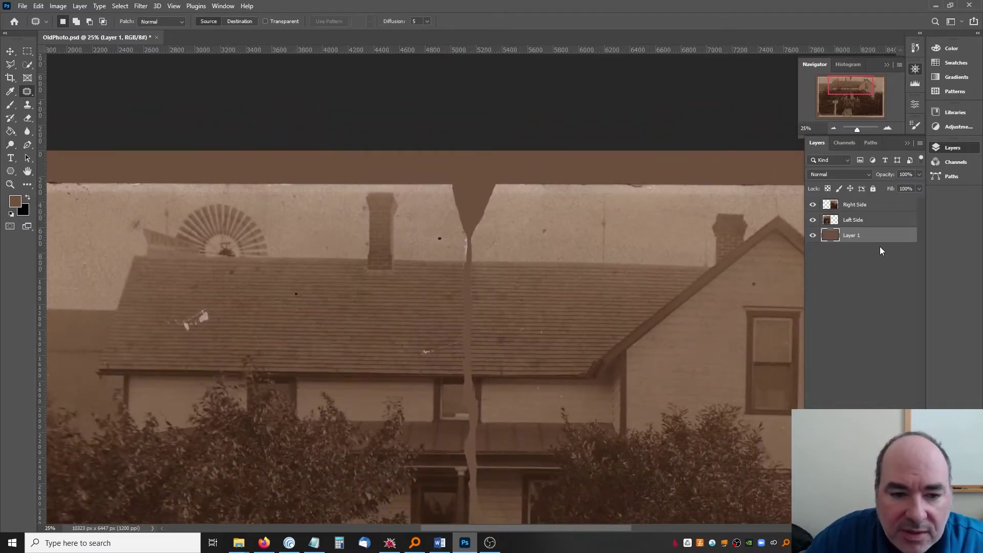
key(ctrl+minus)
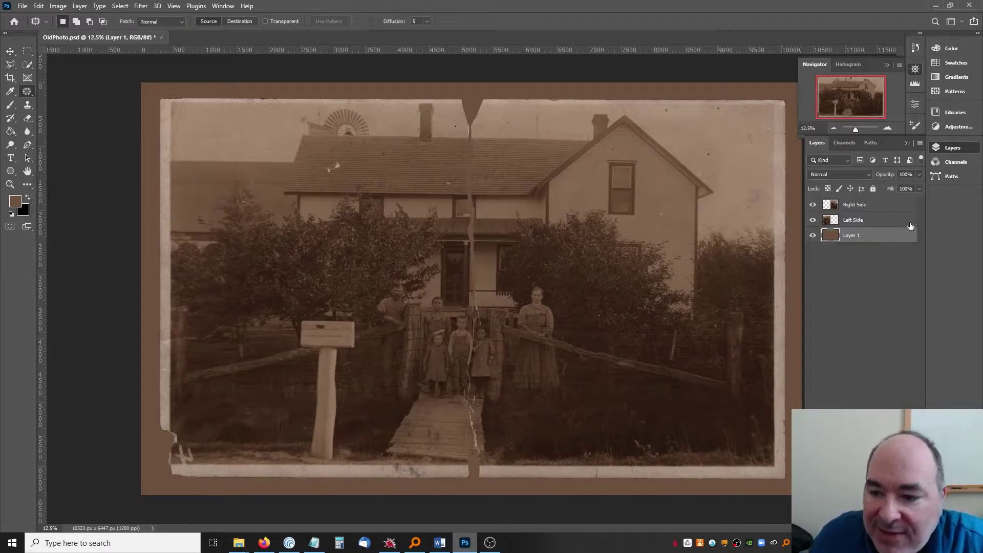
click(890, 207)
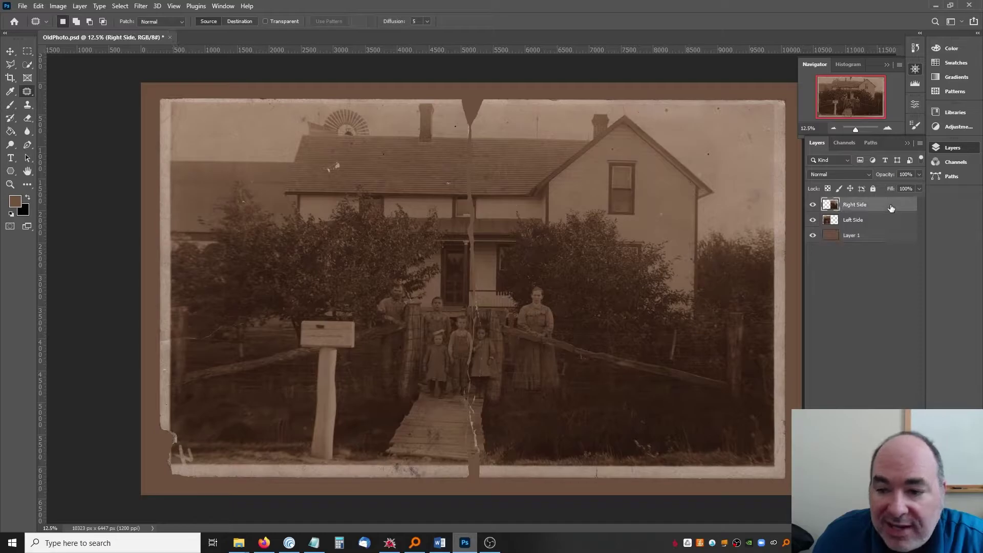
double_click(891, 207)
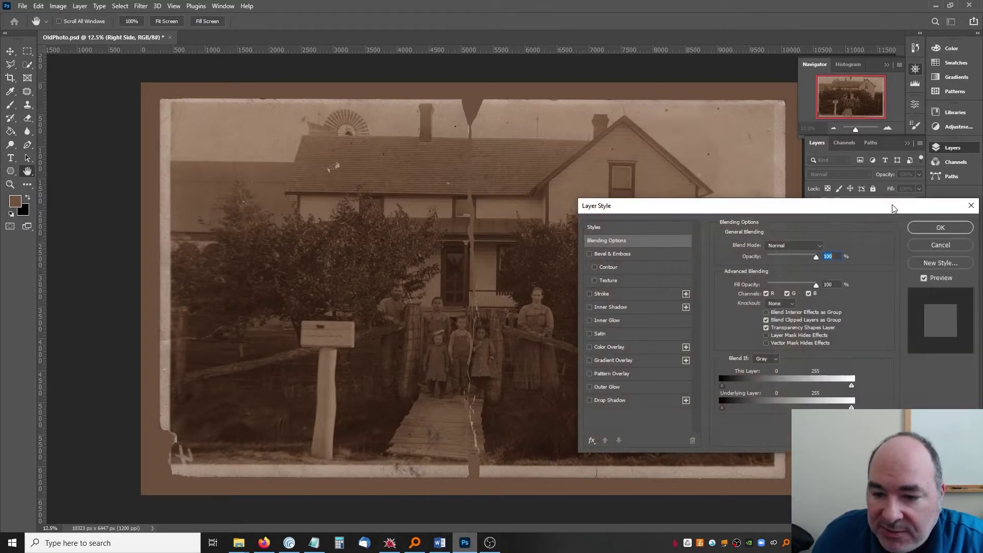
click(606, 293)
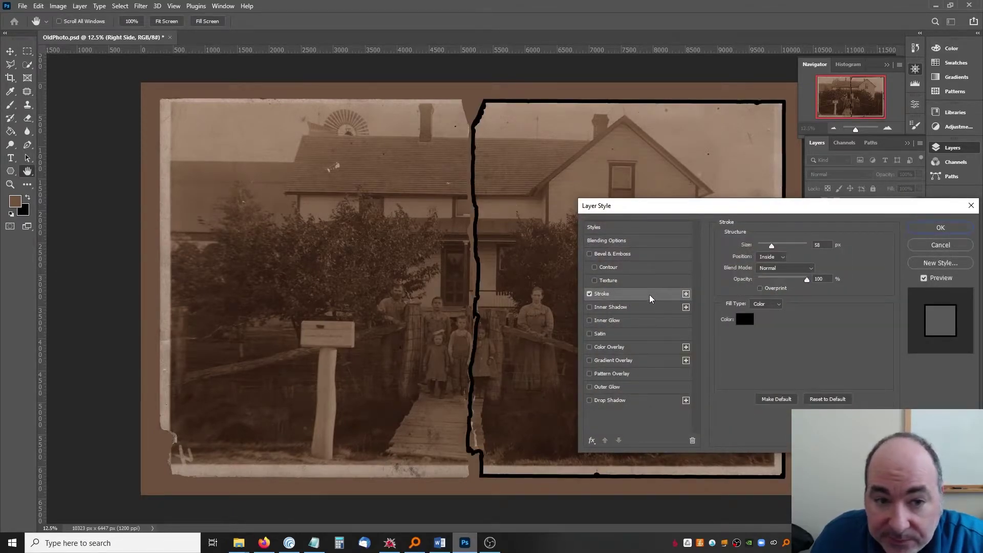
click(775, 257)
click(778, 271)
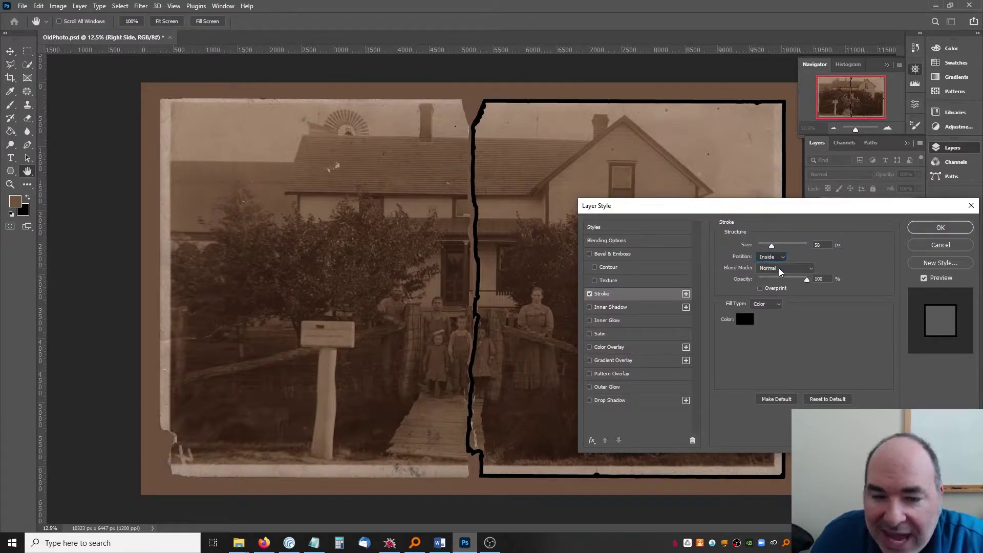
key(Up)
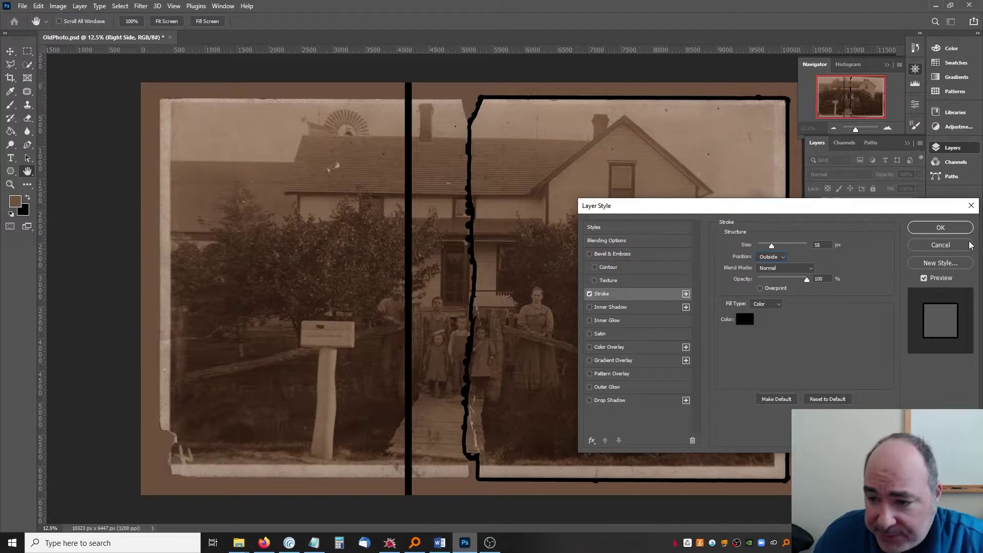
click(951, 226)
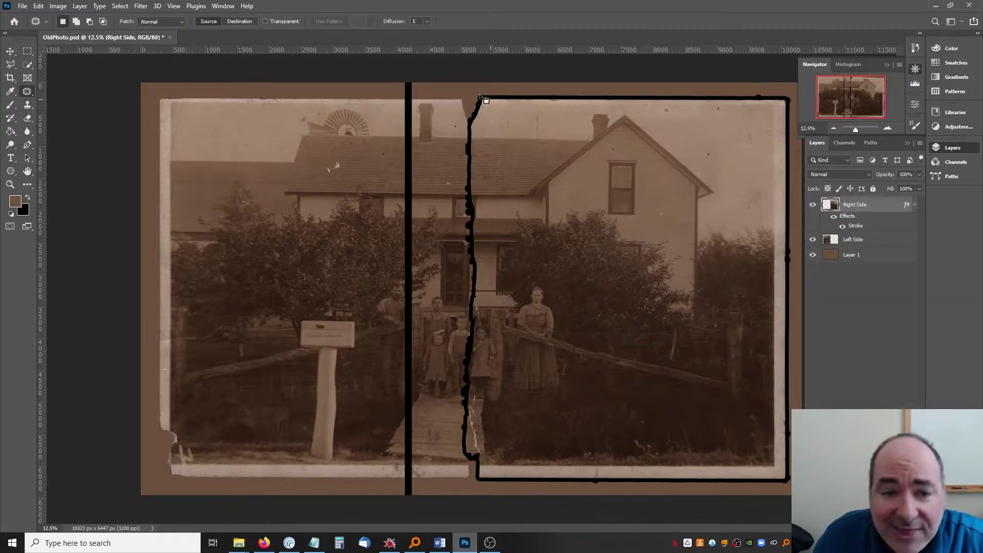
click(27, 51)
drag(380, 79, 438, 517)
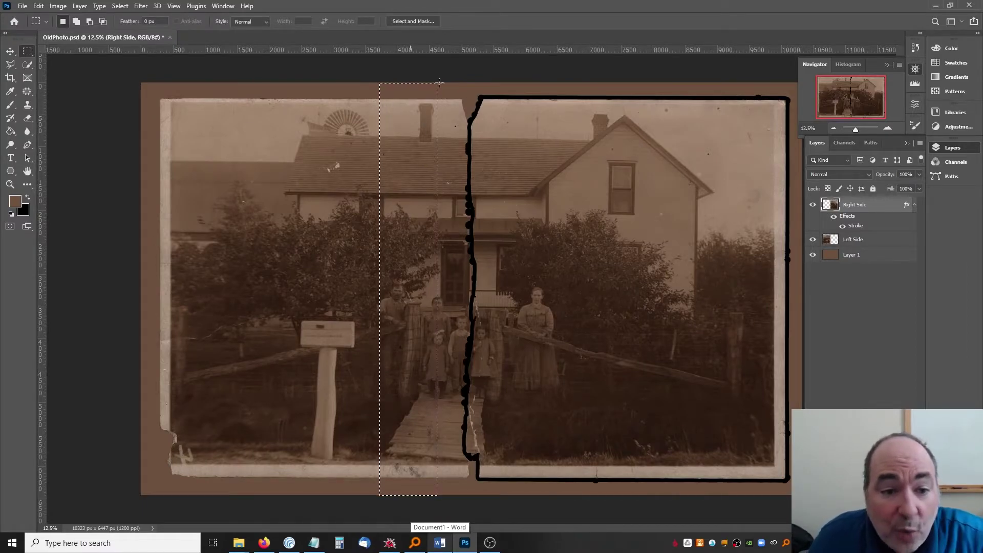
Step: Move the black stroke effect from the Right Side layer to Left Side
right_click(879, 207)
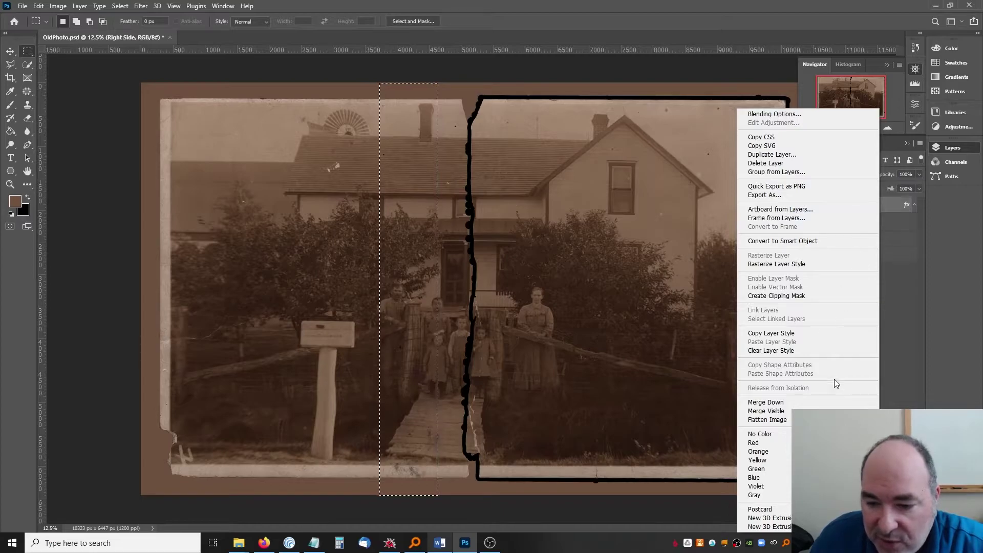
click(826, 351)
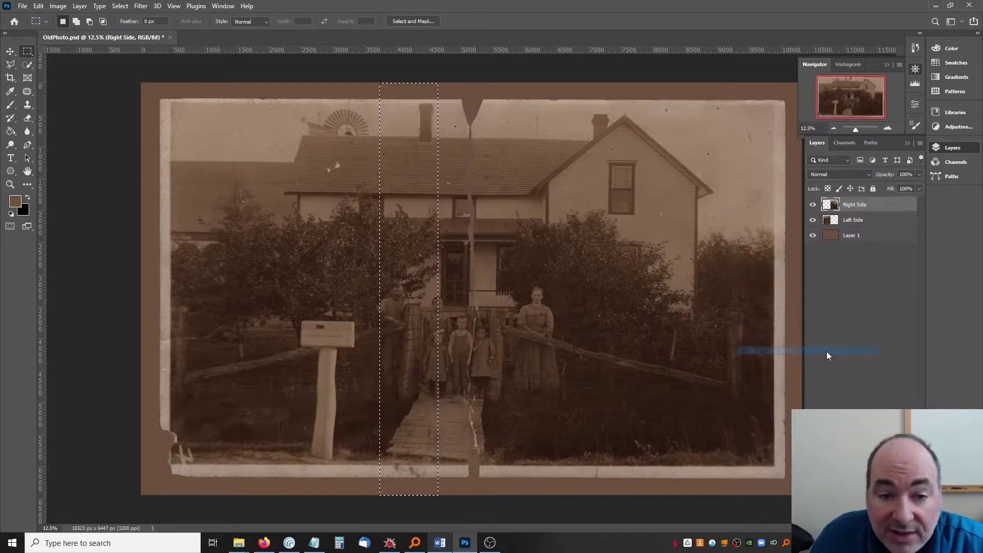
click(870, 222)
right_click(870, 222)
click(881, 220)
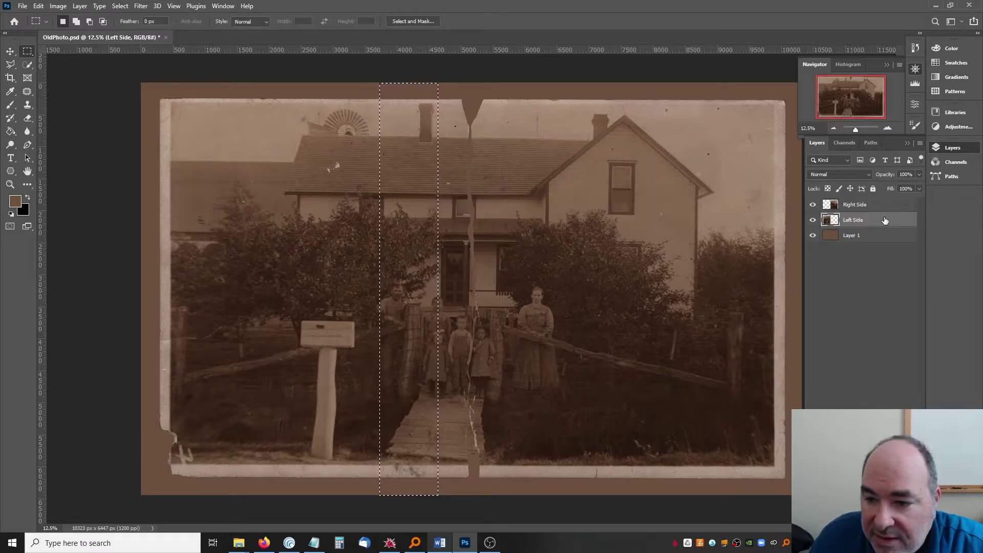
double_click(885, 220)
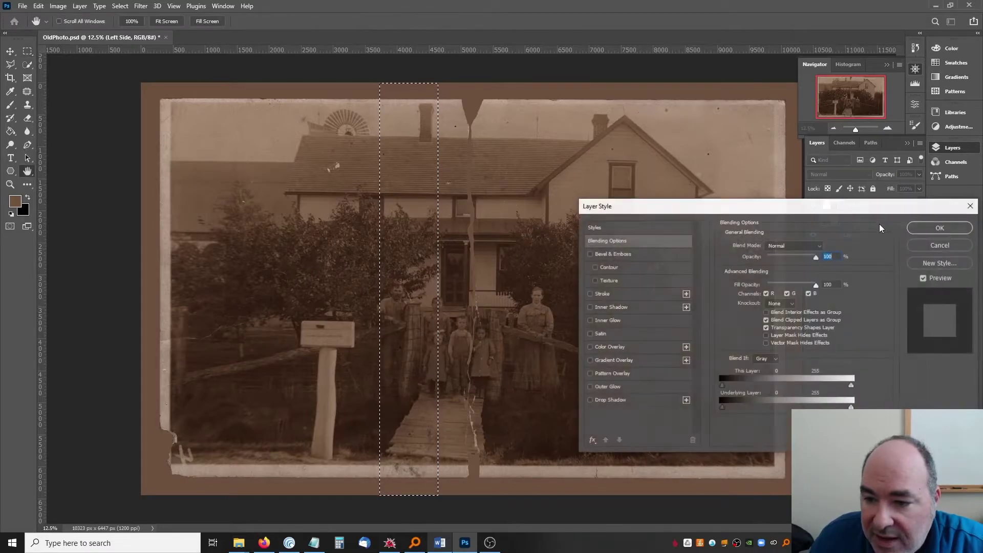
click(589, 293)
click(919, 230)
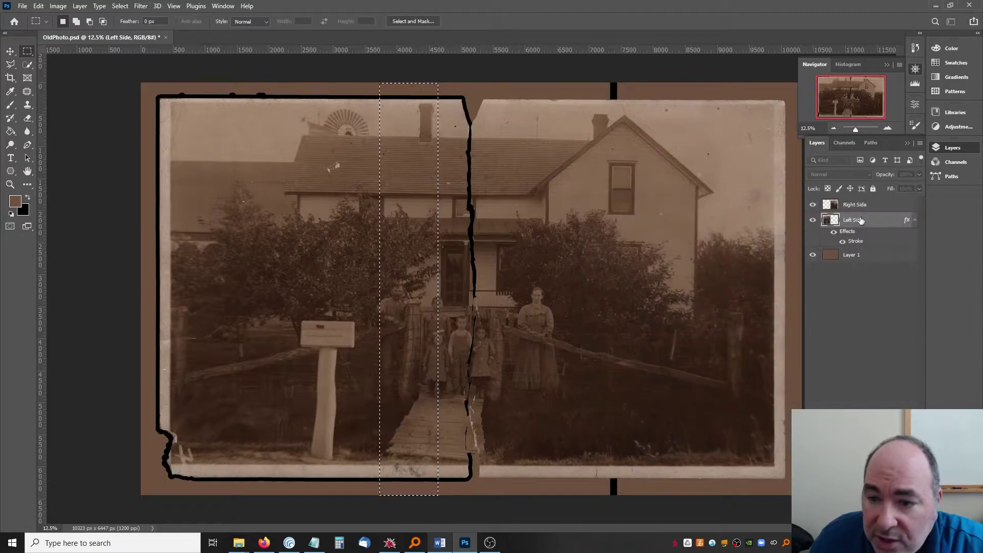
Step: Hide Right Side, delete the stray black line, and erase along Left Side's torn edge
click(812, 204)
drag(581, 82, 662, 496)
key(Delete)
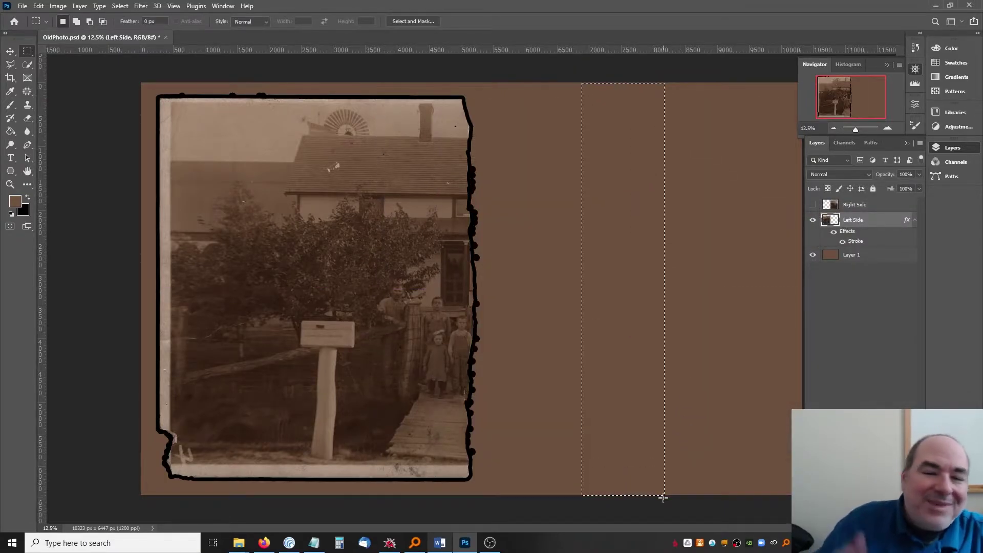
key(ctrl+d)
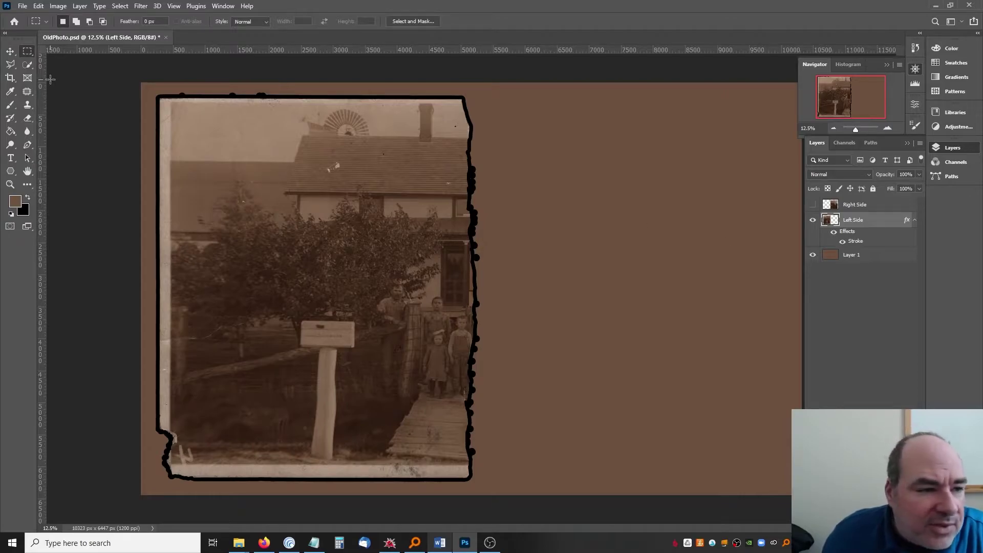
click(34, 121)
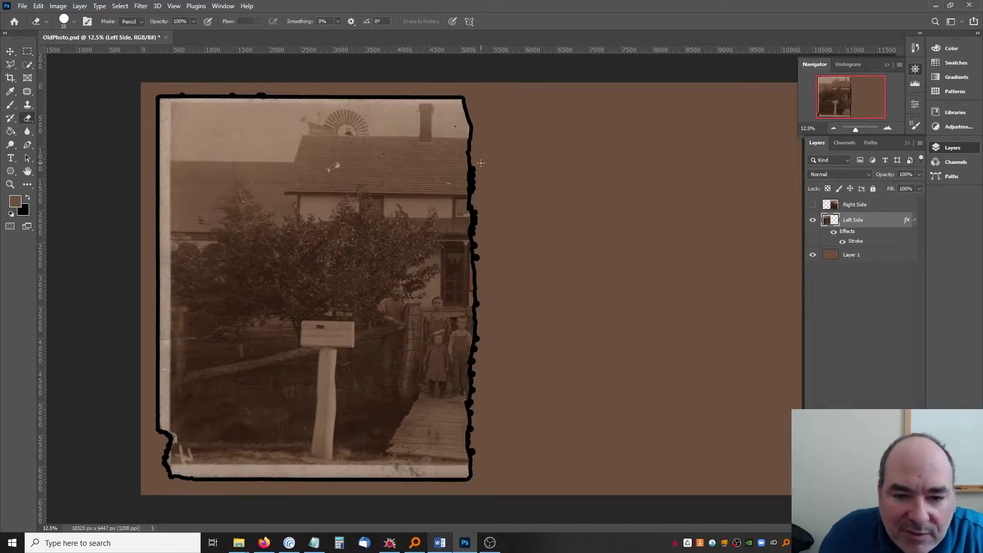
drag(473, 172, 471, 184)
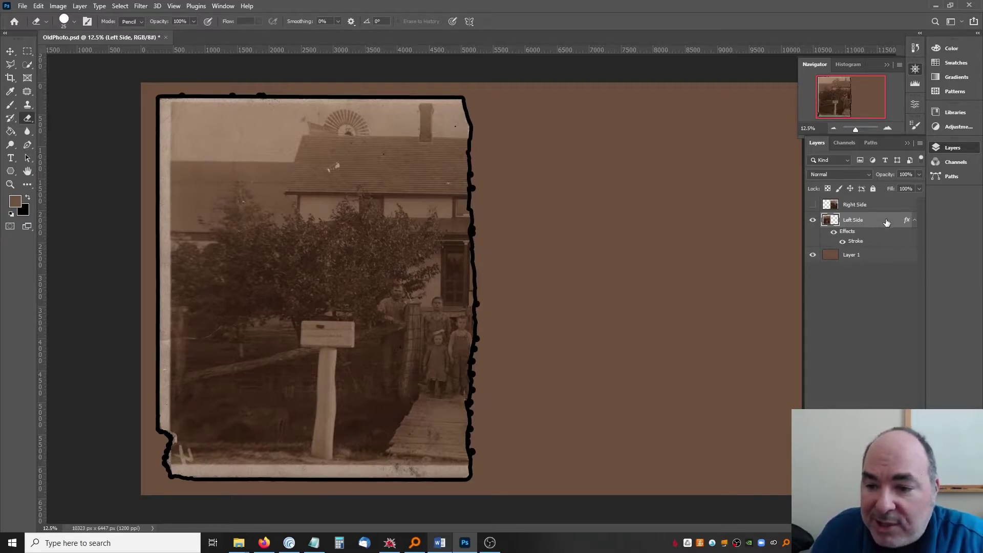
Step: Change Left Side's stroke to red and thin it from 58 to 9 px
double_click(886, 222)
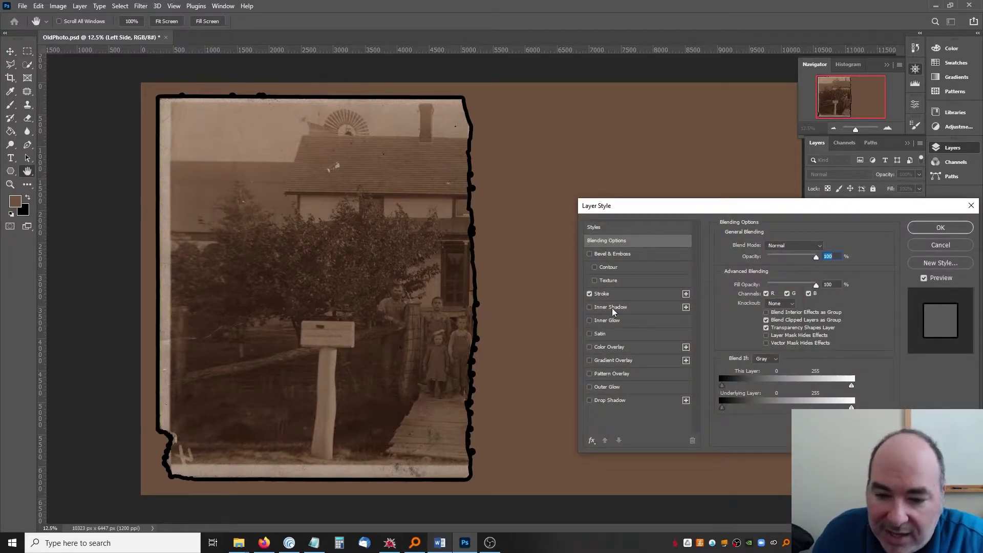
click(620, 294)
click(744, 319)
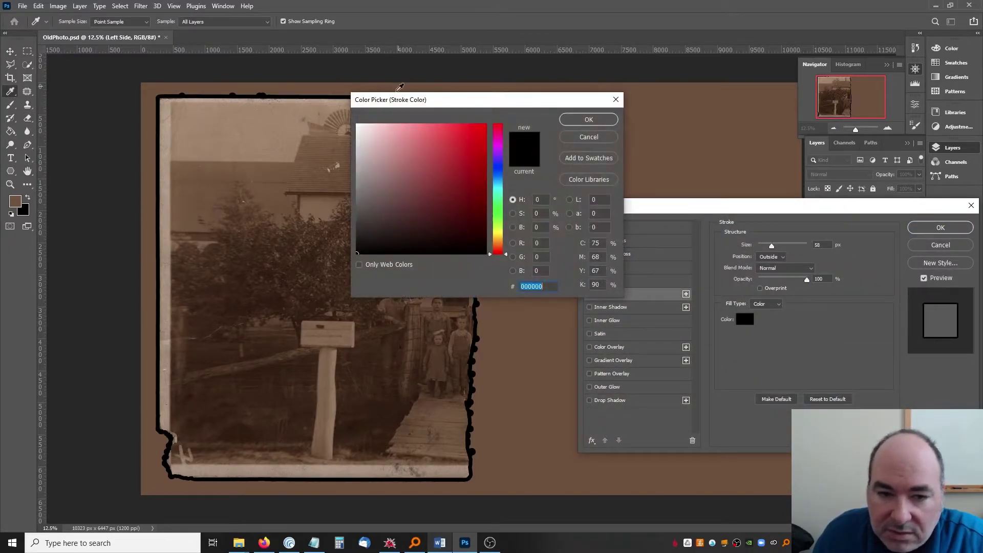
click(452, 129)
click(589, 119)
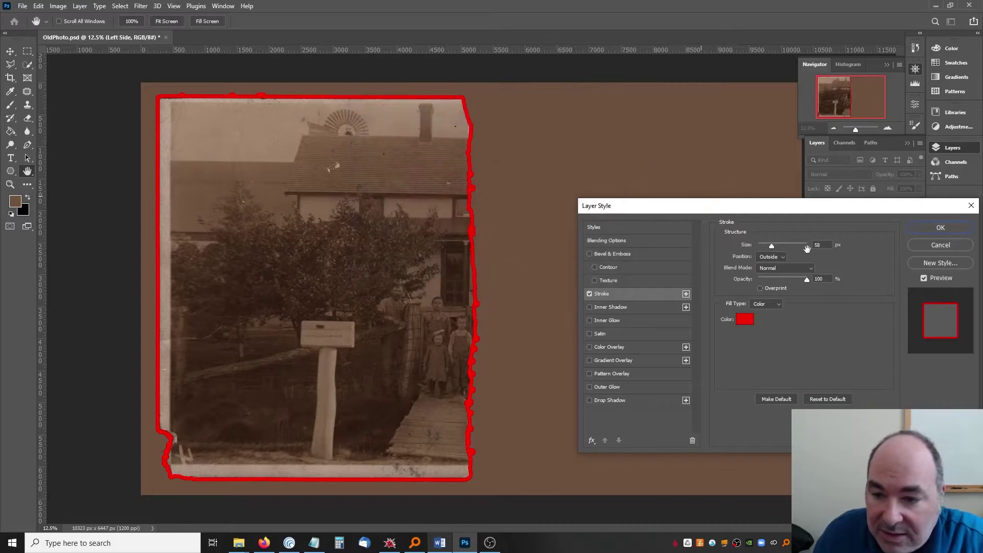
drag(771, 246, 763, 249)
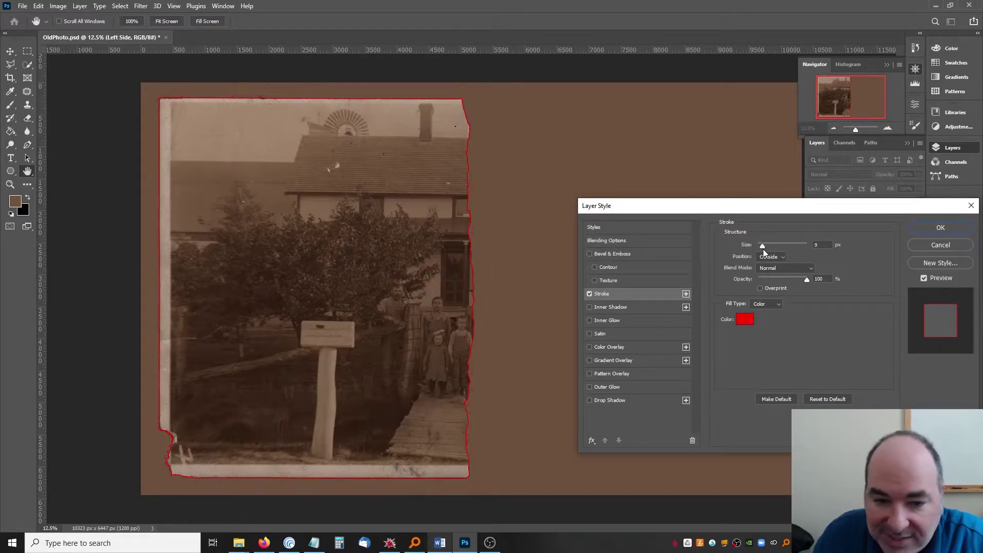
click(937, 229)
Step: Enlarge the eraser brush from 25 to 53 px and show Right Side again
key(e)
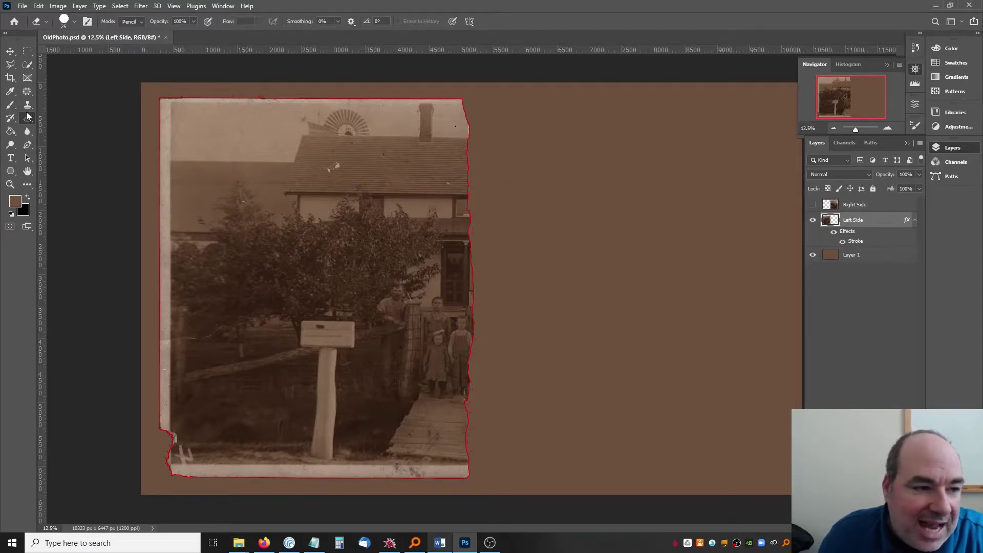
click(65, 23)
drag(66, 54, 74, 55)
key(Return)
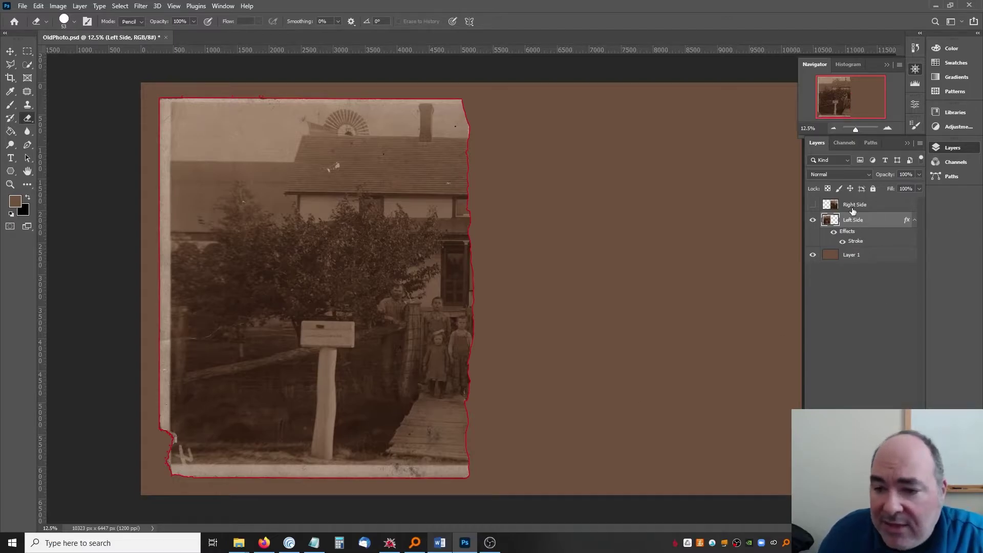
click(813, 204)
double_click(882, 206)
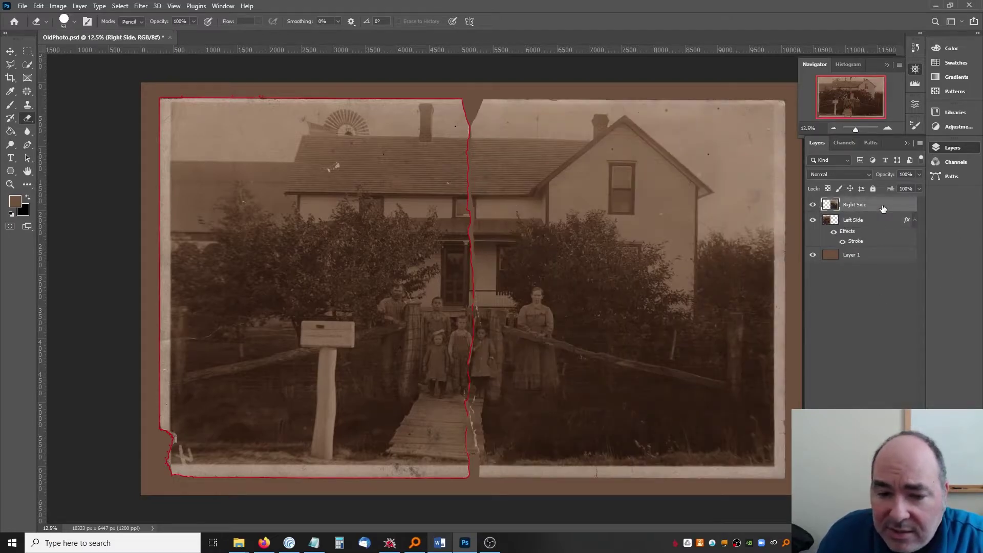
Step: Outline Right Side with a blue stroke, briefly hiding Left Side to check it
click(598, 294)
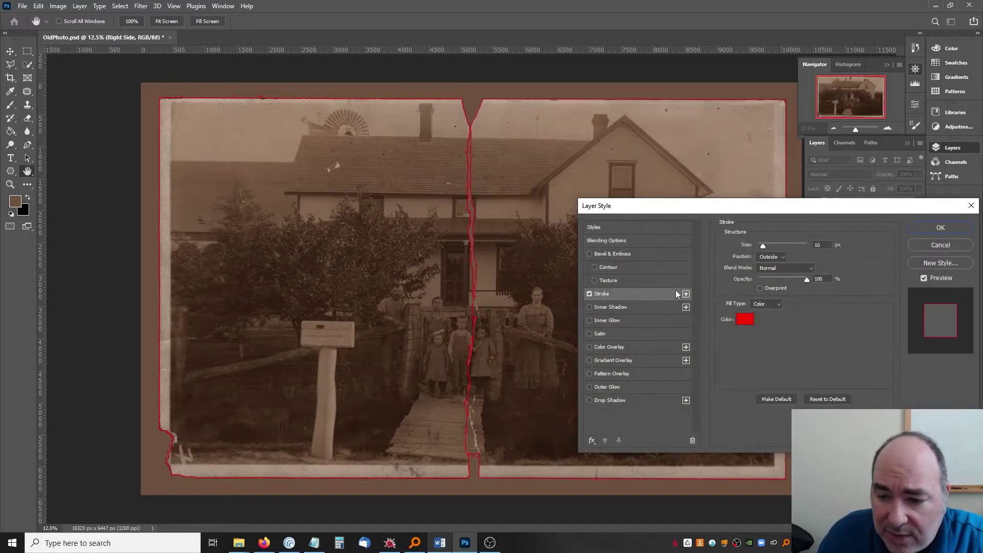
click(746, 318)
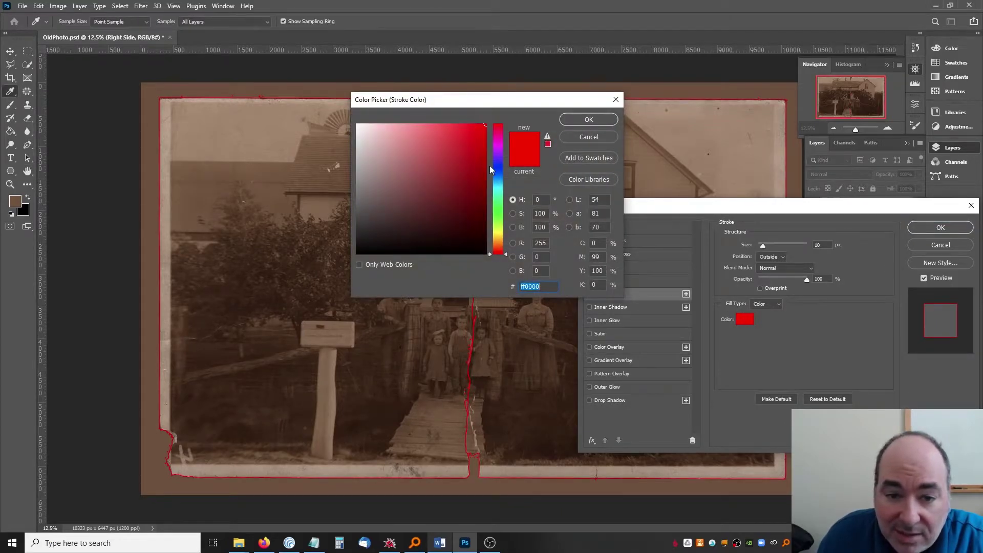
click(494, 166)
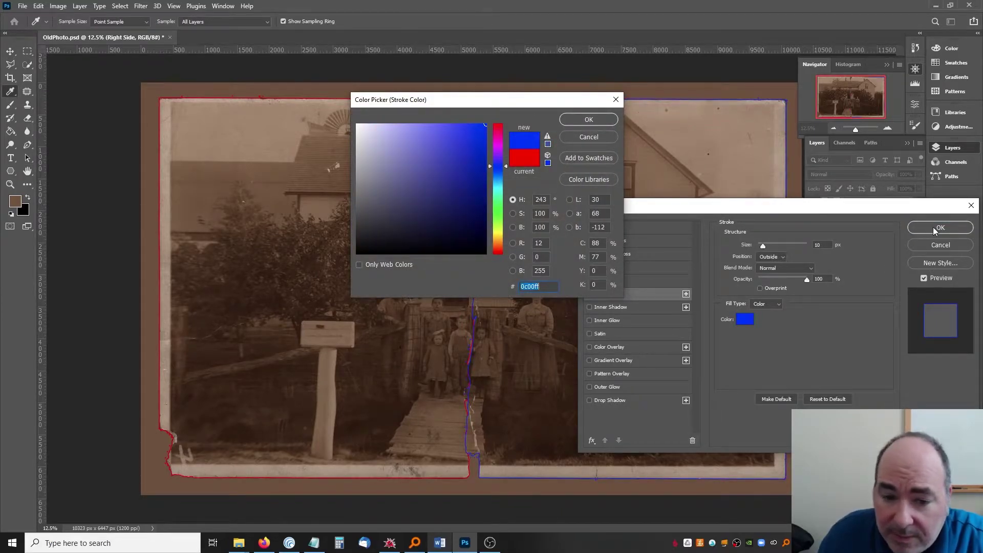
click(588, 120)
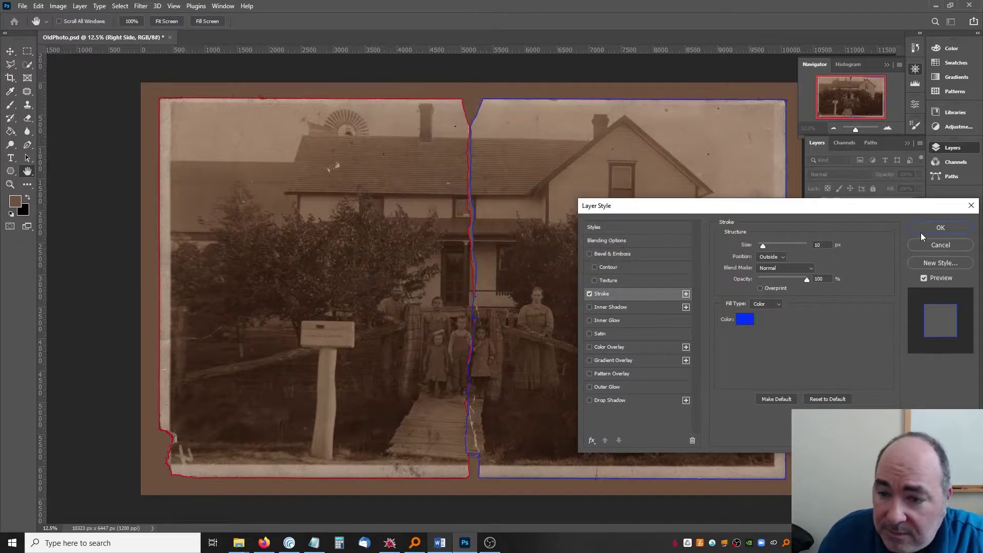
click(940, 228)
click(812, 239)
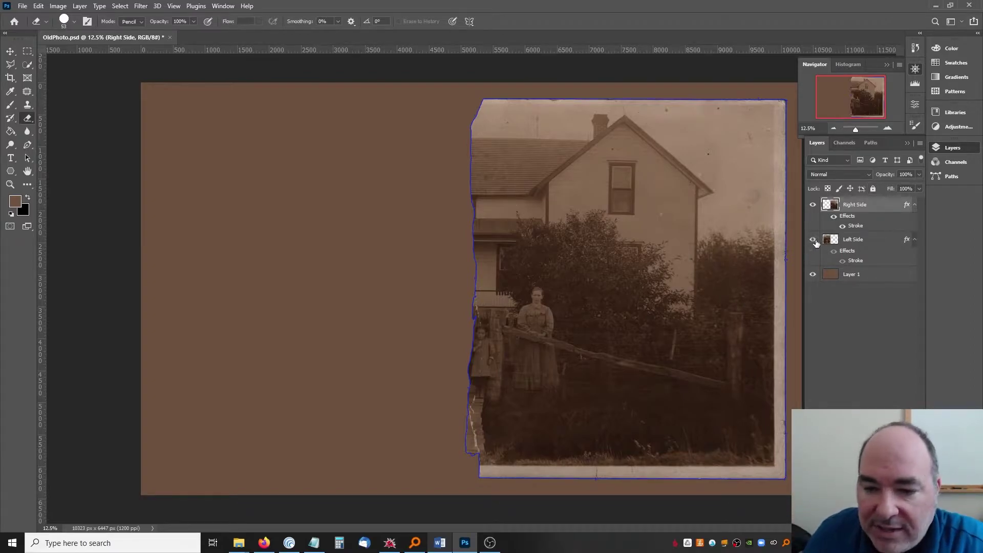
click(812, 240)
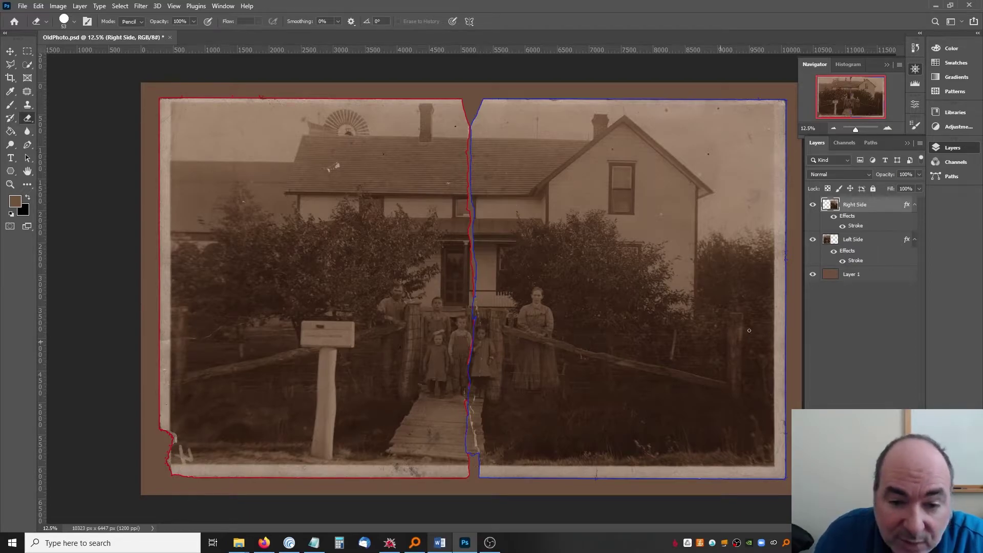
Step: Clear the layer styles on Right Side and Left Side, removing the coloured outlines
right_click(888, 206)
click(825, 350)
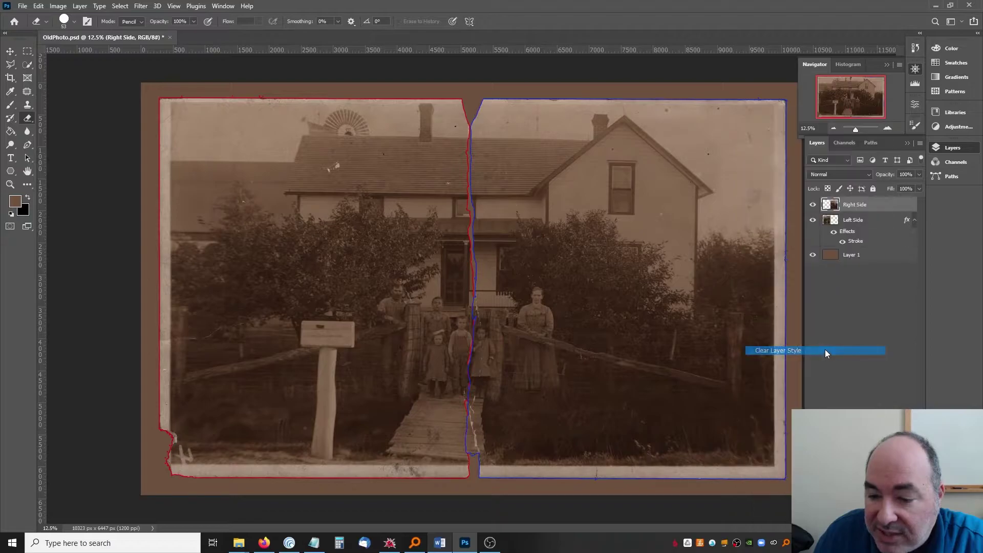
right_click(880, 220)
click(820, 350)
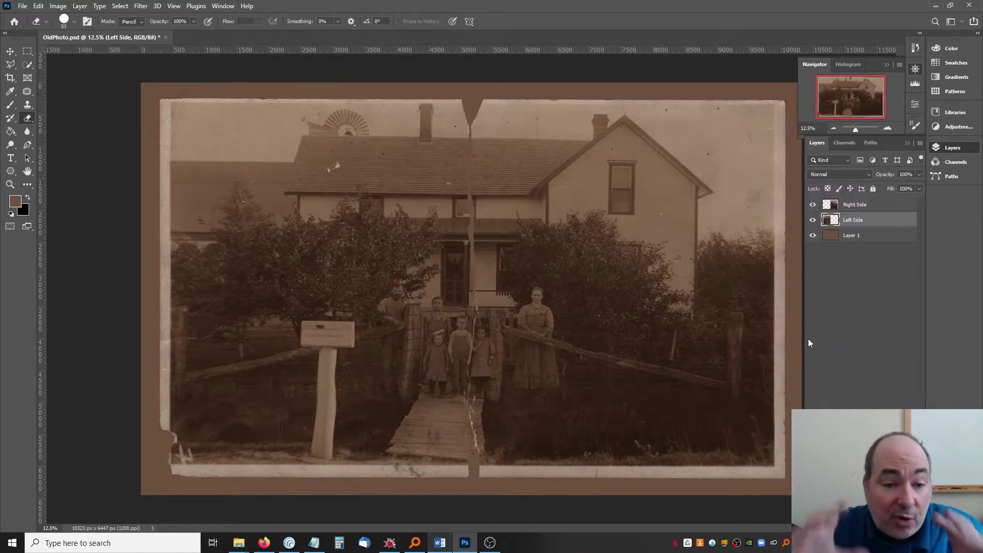
Step: Group Right Side, Left Side and Layer 1 into a group named Backup
click(873, 205)
click(885, 229)
click(895, 211)
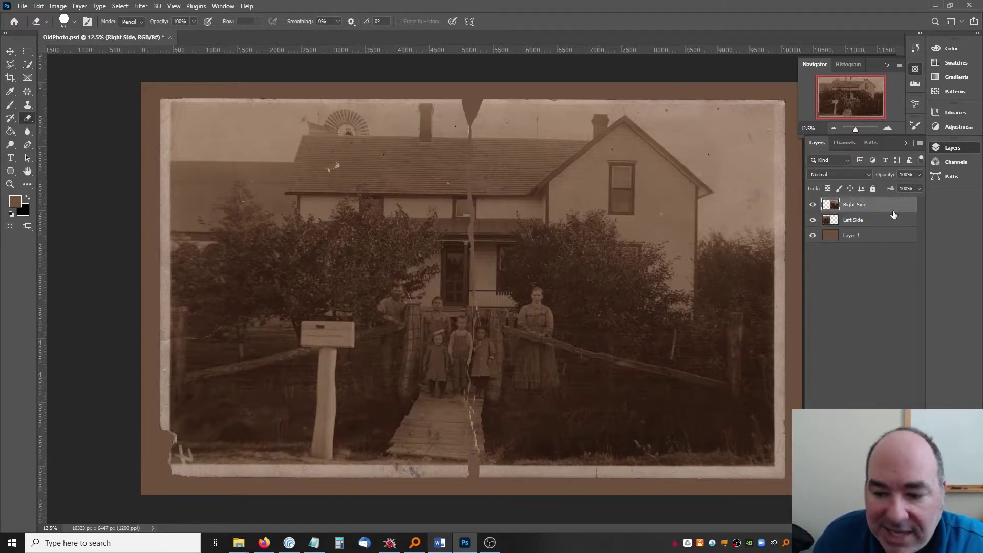
shift+click(893, 226)
shift+click(895, 236)
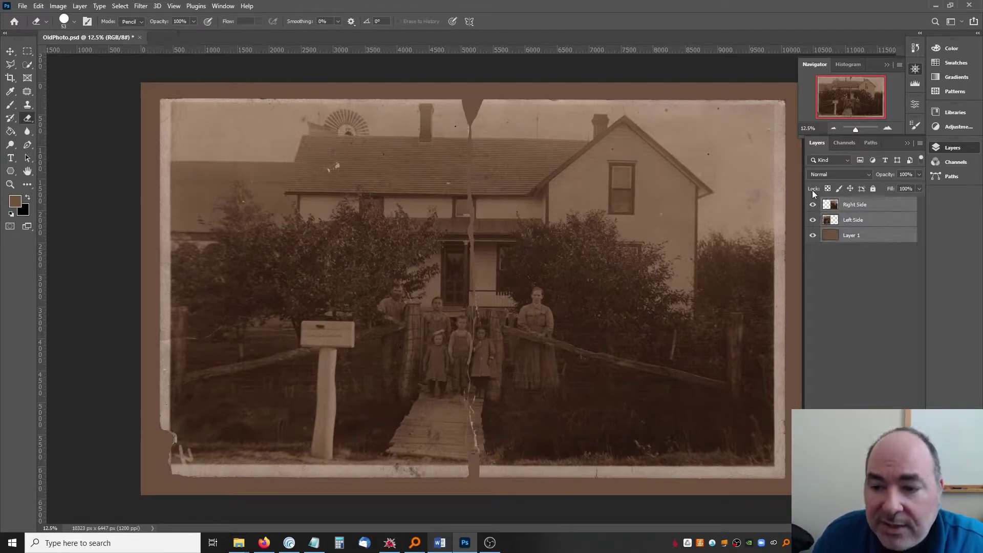
click(93, 7)
mouse_move(84, 7)
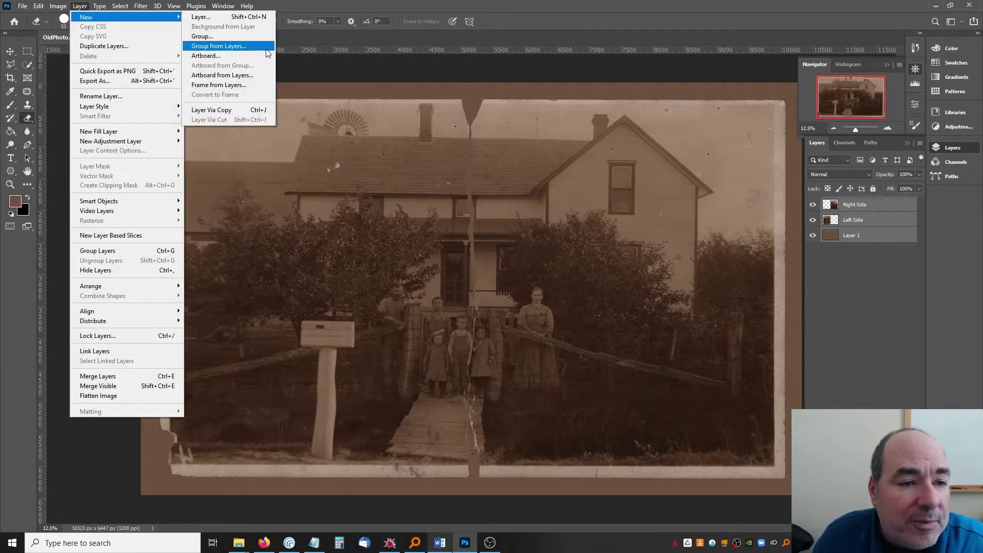
click(265, 50)
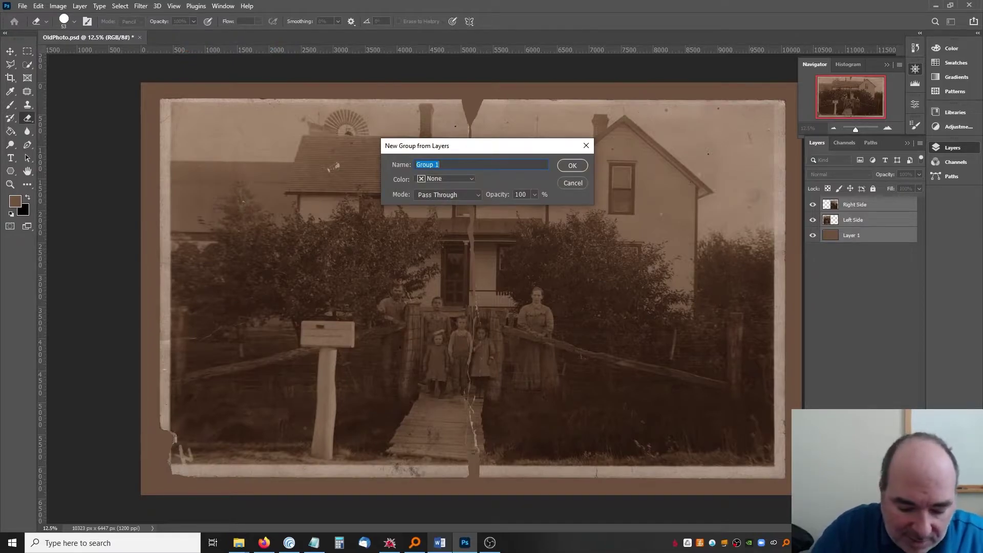
text(bACKUP)
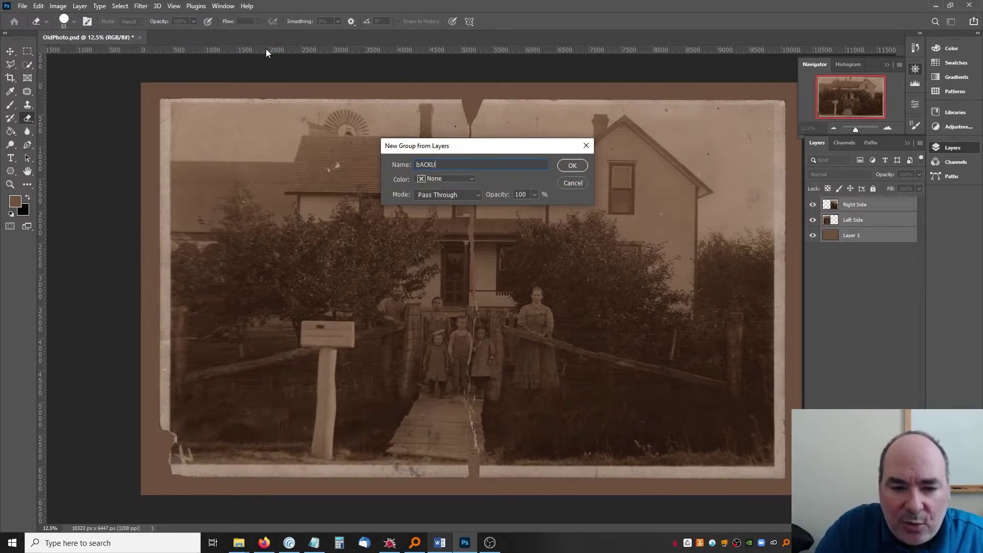
key(BackSpace)
key(BackSpace)
key(BackSpace)
key(BackSpace)
key(BackSpace)
text(Backup)
key(Return)
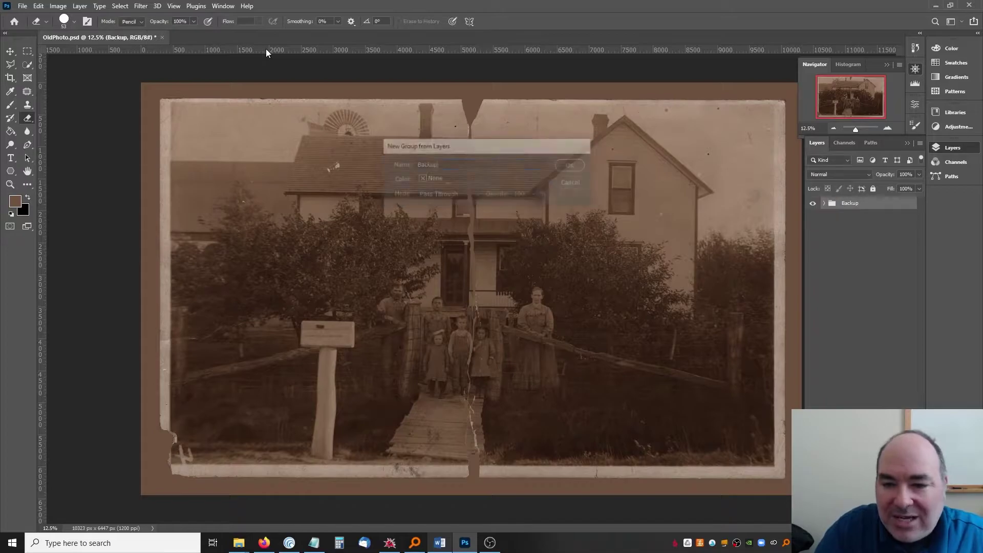
Step: Duplicate the Backup group, merge the copy into one layer named Photo
right_click(886, 205)
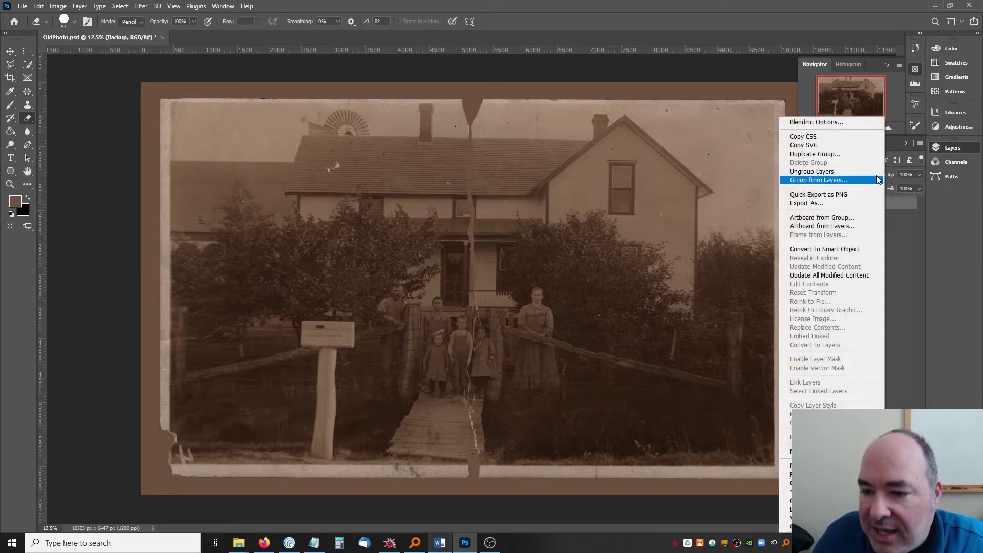
click(866, 155)
click(574, 152)
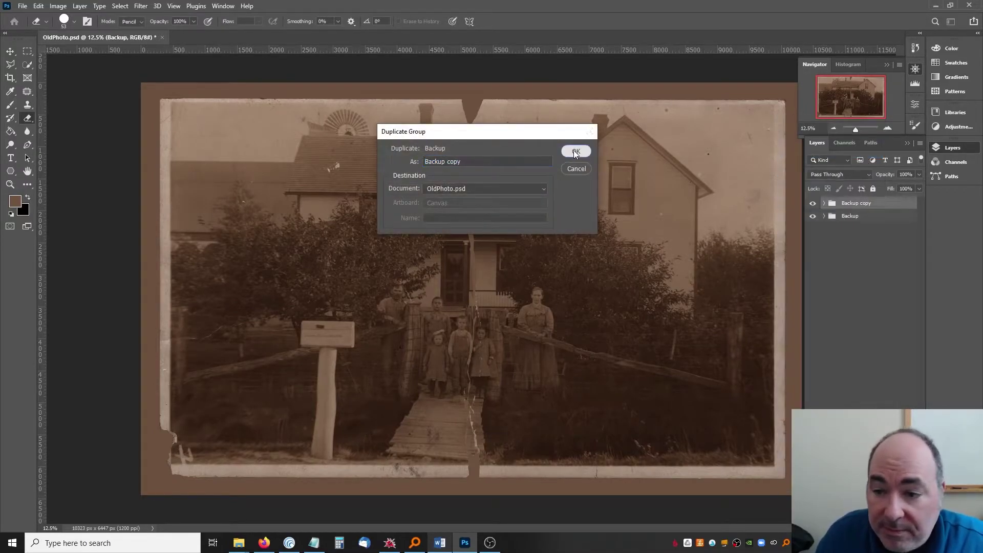
click(812, 216)
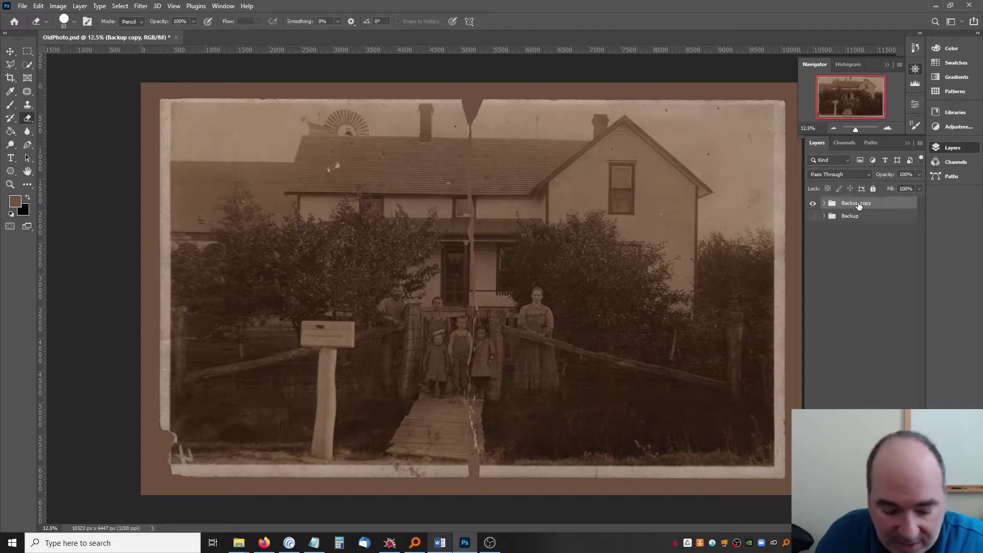
key(ctrl+e)
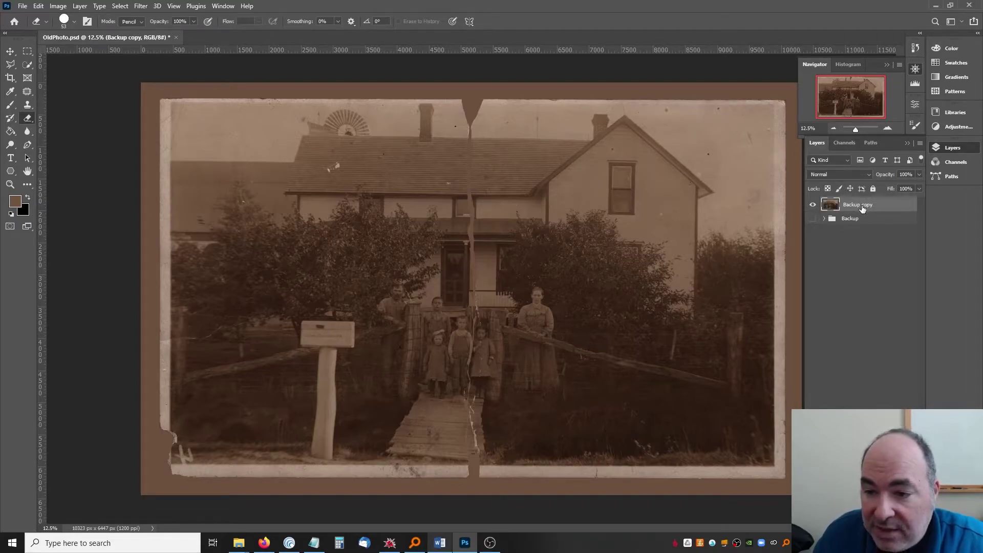
text(P)
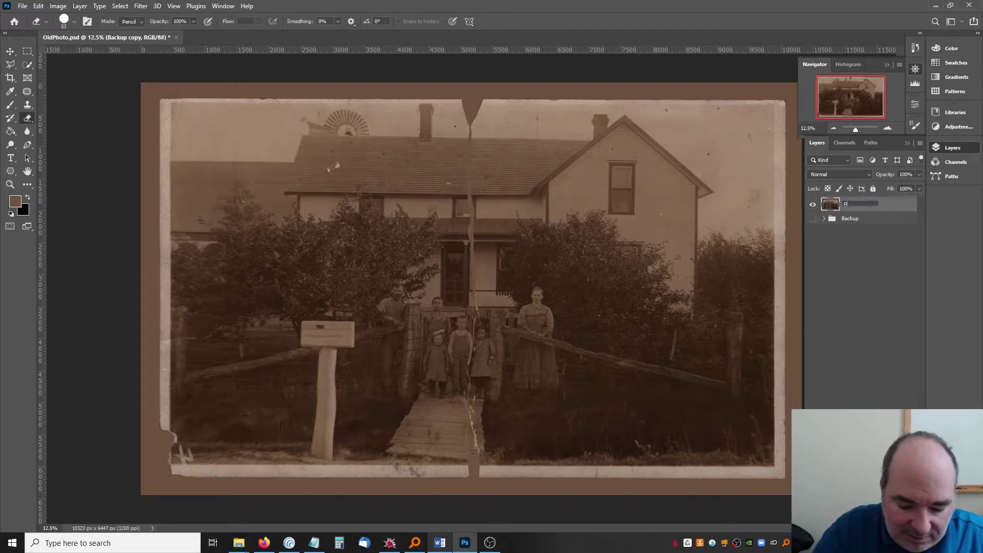
text(hoto)
key(Return)
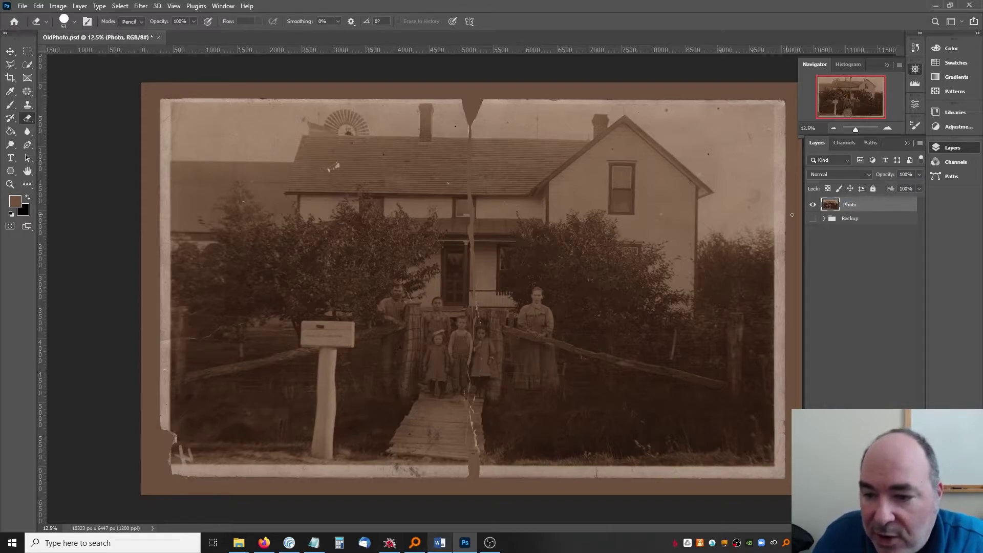
click(813, 219)
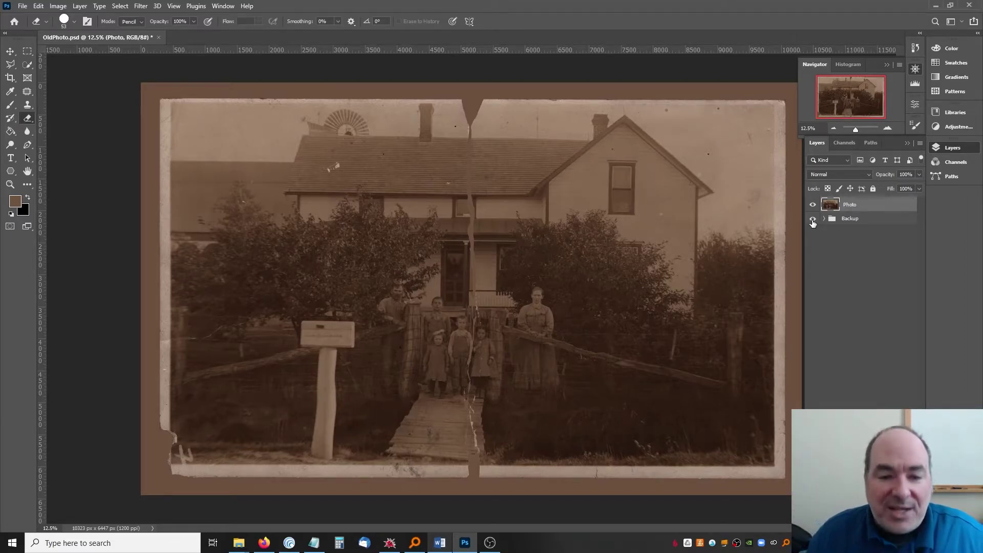
Step: Show the Backup group and zoom in close on the top of the tear
click(813, 219)
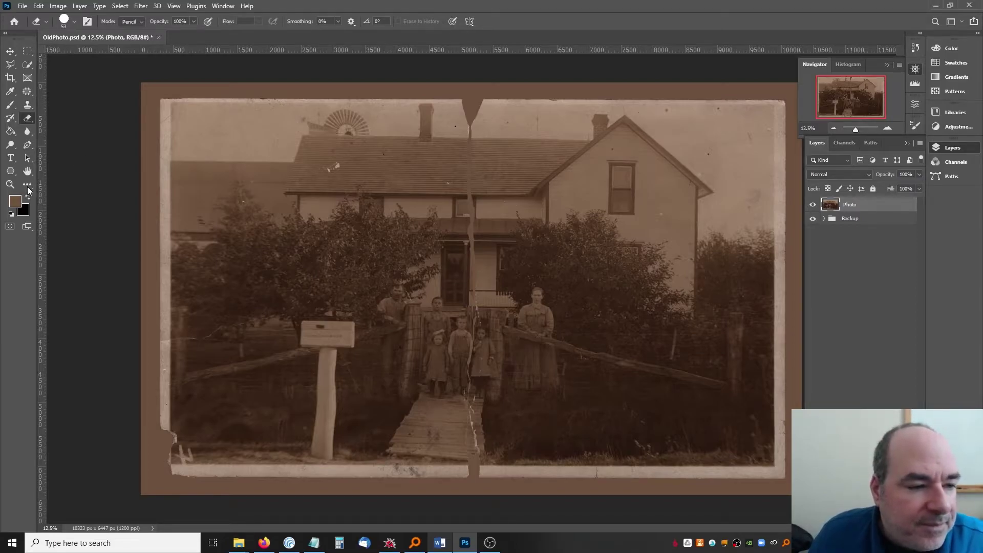
click(15, 185)
click(455, 100)
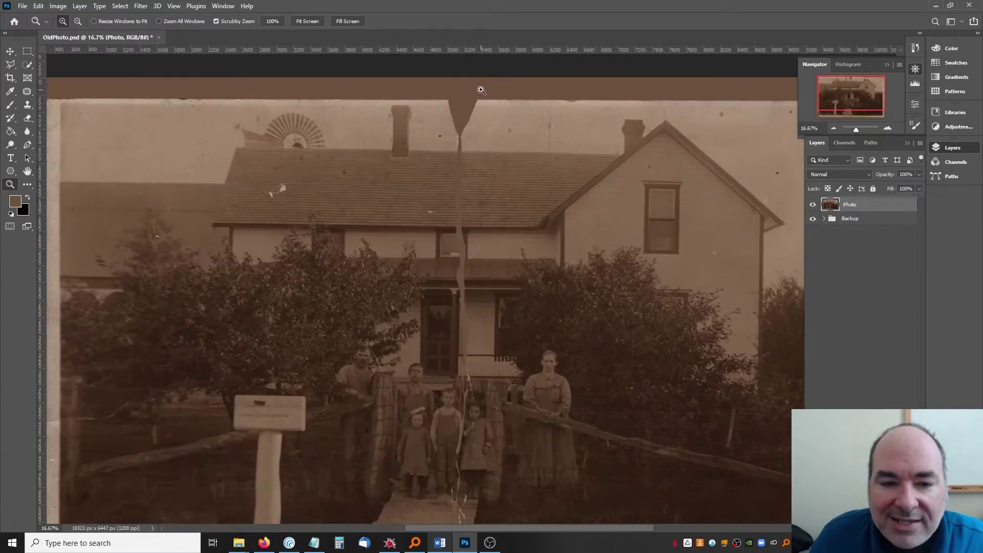
drag(454, 100, 455, 102)
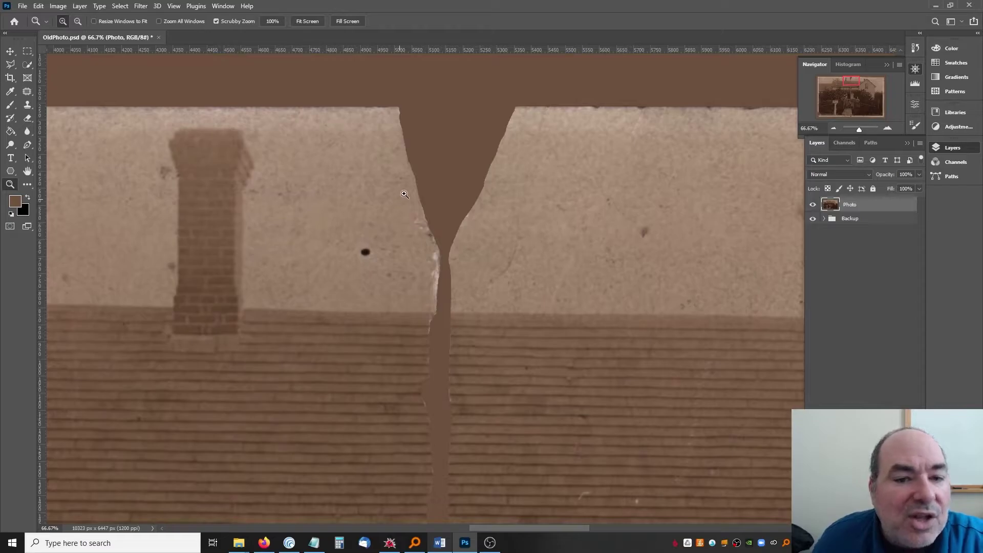
Step: Patch the wedge gap at the top edge with clean sky texture from its right
click(27, 92)
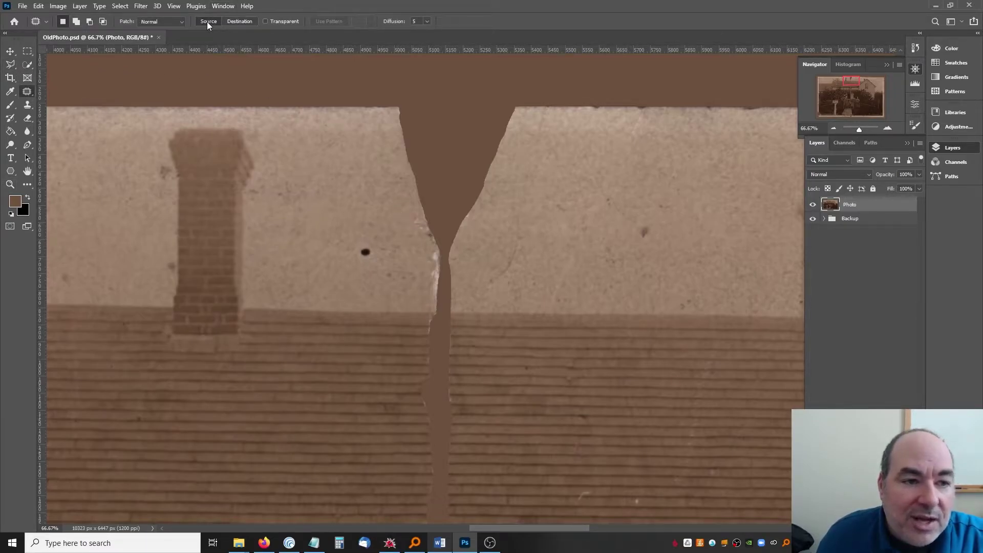
mouse_move(389, 82)
mouse_down()
mouse_move(342, 101)
mouse_move(336, 137)
mouse_up()
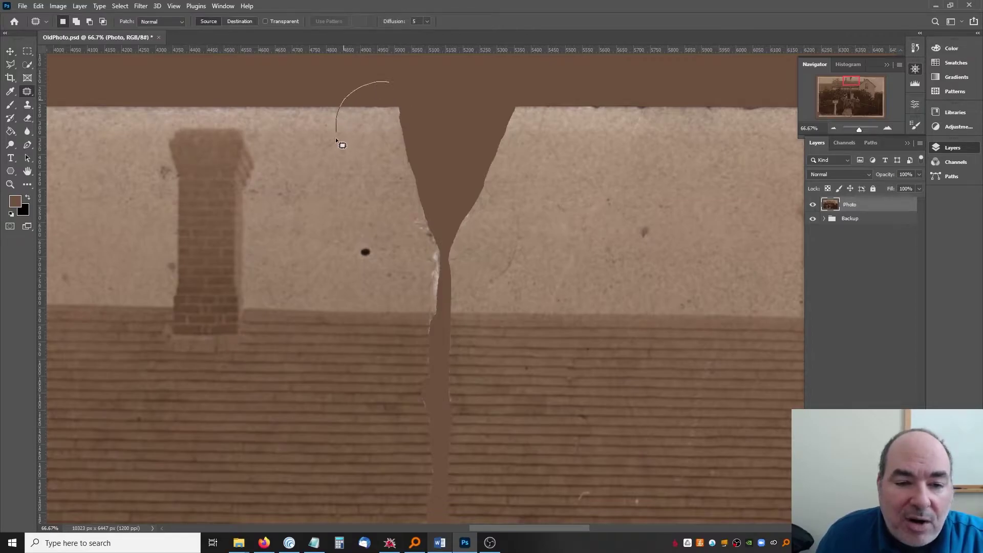
mouse_move(409, 216)
mouse_down()
mouse_move(512, 226)
mouse_move(575, 155)
mouse_up()
drag(560, 86, 522, 83)
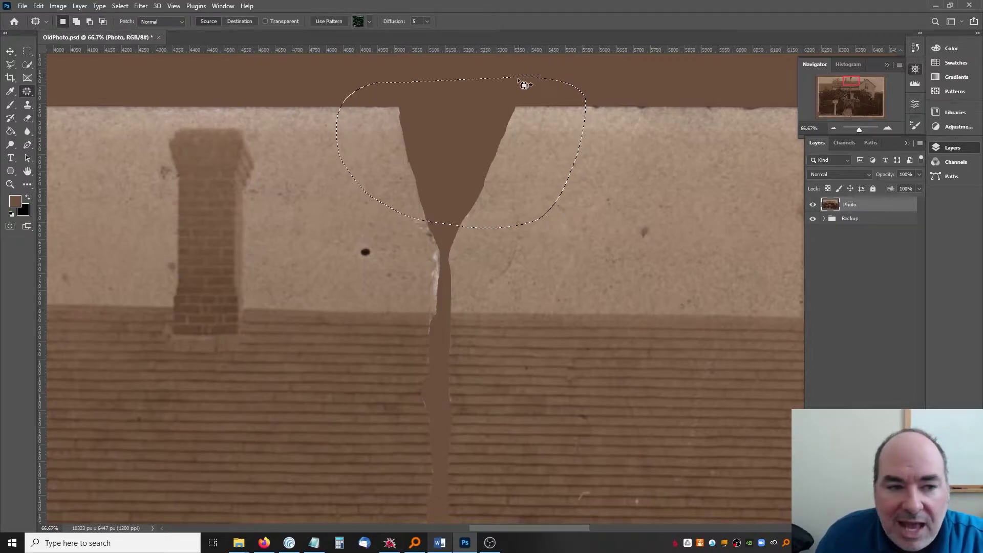
drag(483, 187, 671, 180)
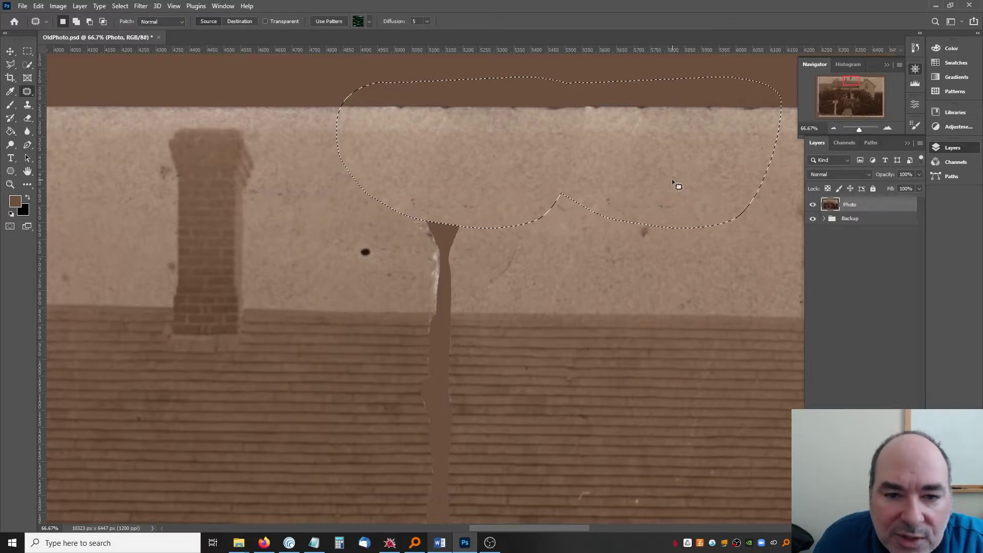
key(ctrl+d)
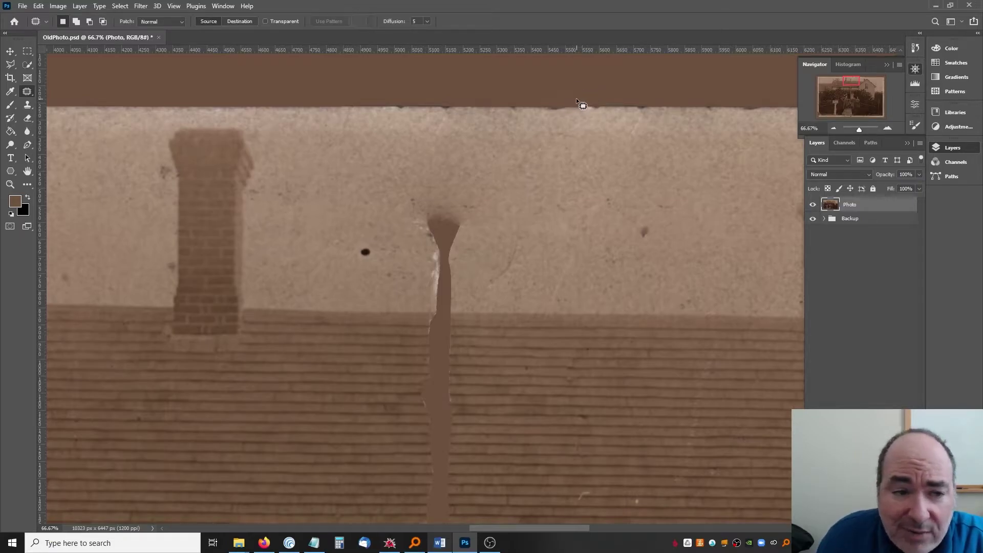
Step: Patch the remaining blemishes along the photo's top edge
mouse_move(586, 97)
mouse_down()
mouse_move(555, 110)
mouse_move(609, 105)
mouse_move(599, 97)
mouse_move(699, 113)
mouse_up()
key(ctrl+d)
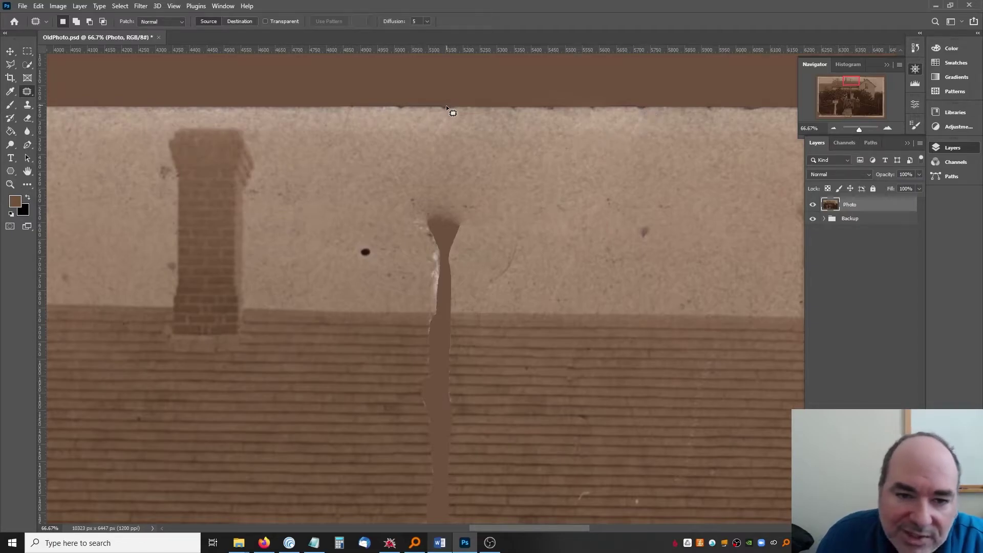
mouse_move(435, 112)
mouse_down()
mouse_move(438, 144)
mouse_move(456, 122)
mouse_move(444, 115)
mouse_move(478, 124)
mouse_up()
key(ctrl+d)
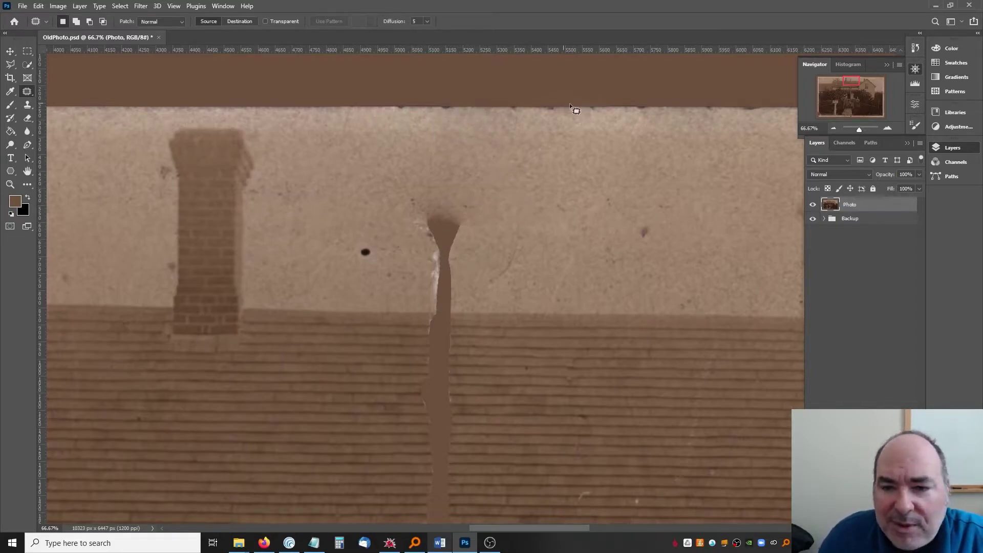
scroll(636, 167, down, 3)
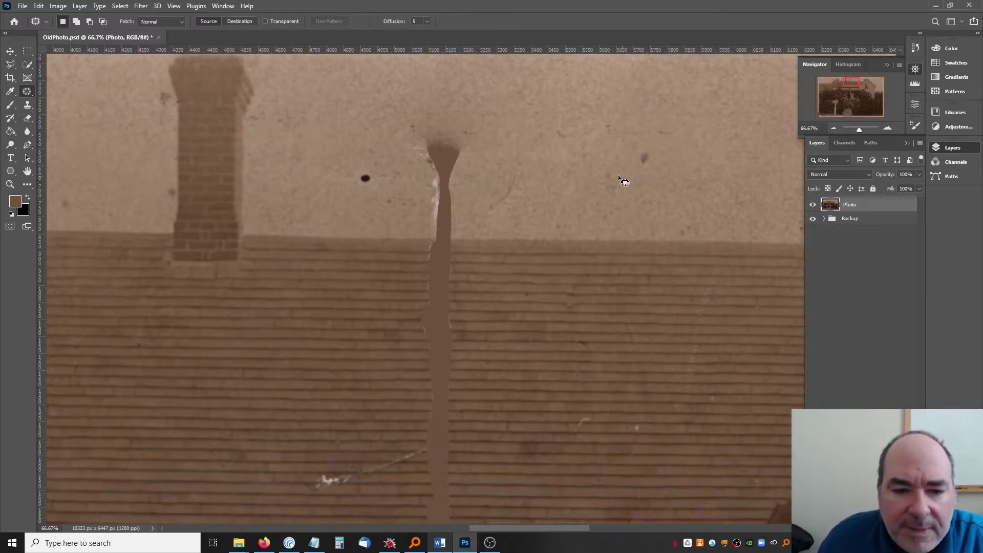
Step: Patch the crack's upper part with clean sky taken from the right
mouse_move(420, 108)
mouse_down()
mouse_move(398, 140)
mouse_move(399, 218)
mouse_move(408, 238)
mouse_move(469, 248)
mouse_move(487, 116)
mouse_move(421, 107)
mouse_up()
drag(445, 183, 305, 179)
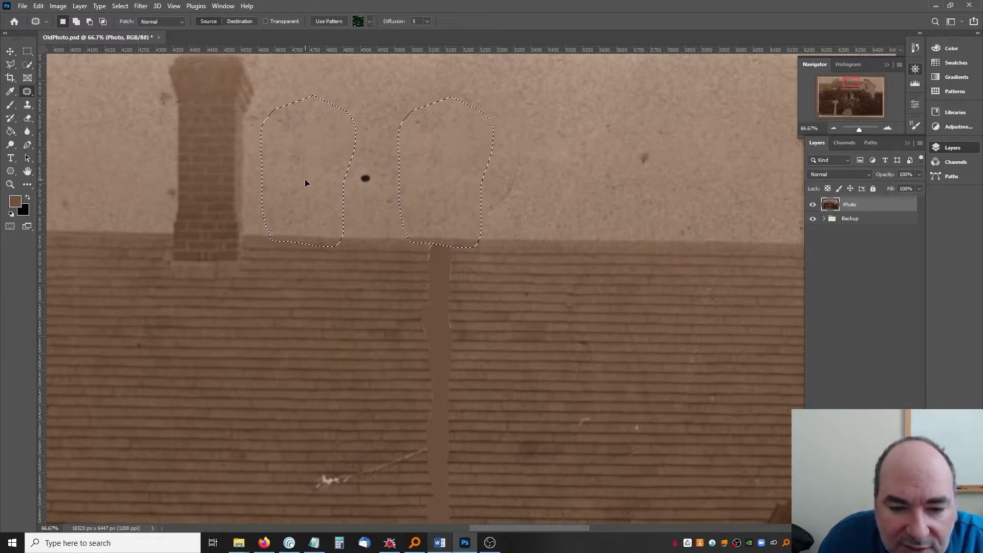
drag(305, 182, 534, 182)
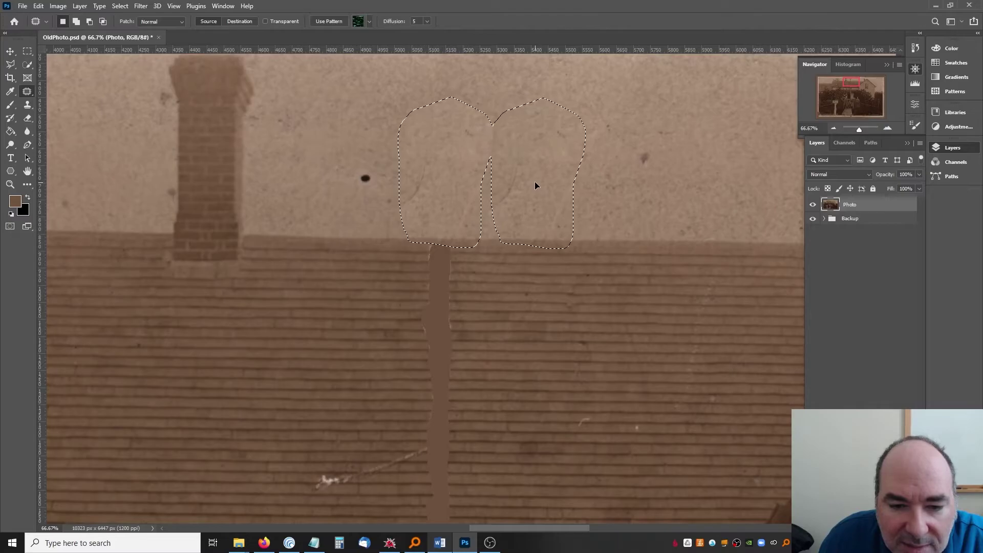
key(ctrl+d)
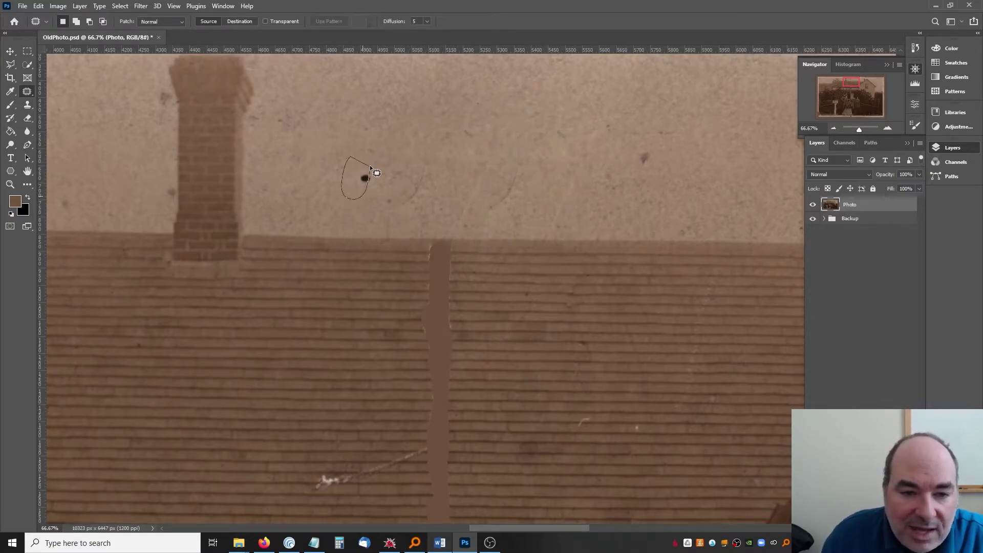
Step: Patch the dark spot near the chimney and the crack tip down to the roofline
mouse_move(371, 166)
mouse_down()
mouse_move(367, 155)
mouse_move(419, 129)
mouse_move(387, 189)
mouse_move(441, 113)
mouse_up()
drag(417, 153, 359, 154)
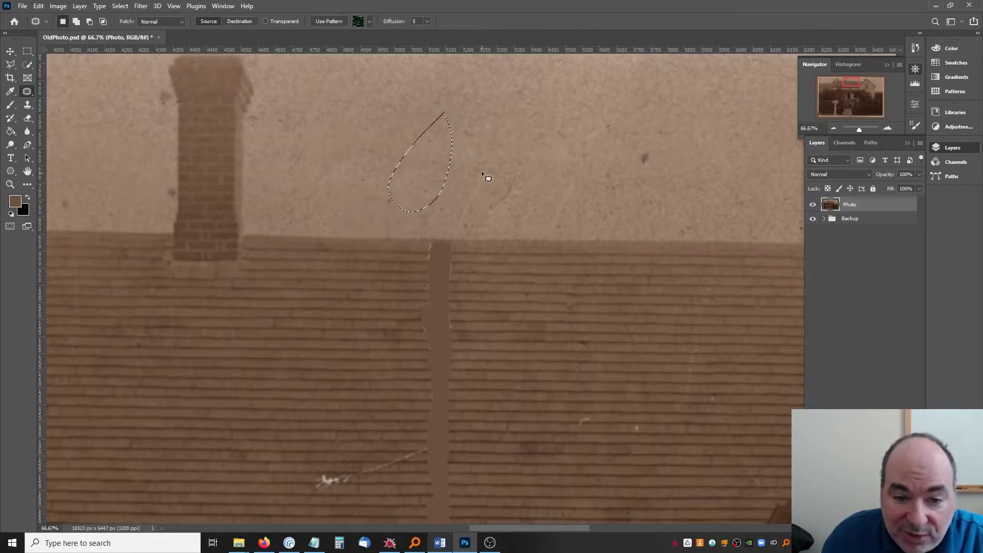
mouse_move(459, 157)
mouse_down()
mouse_move(447, 222)
mouse_move(461, 235)
mouse_up()
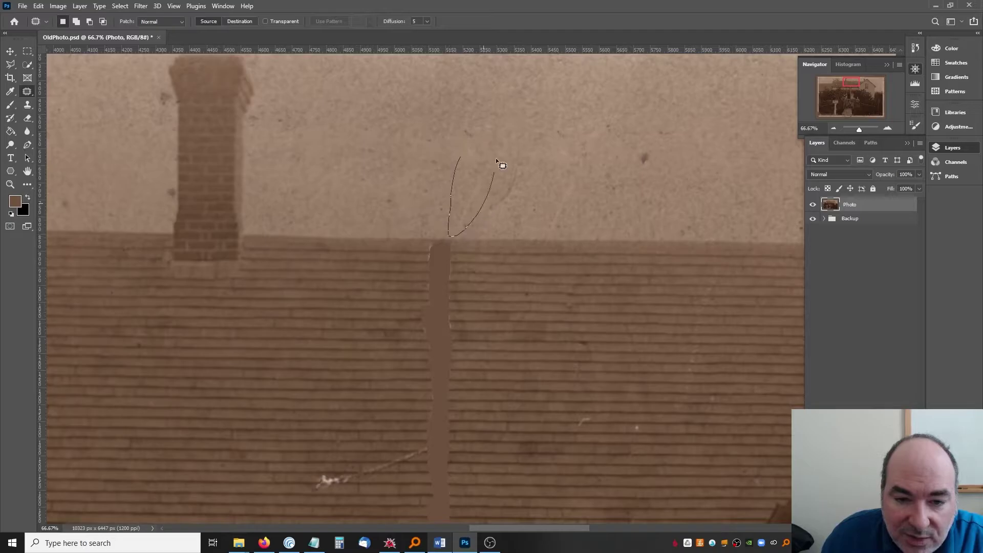
mouse_move(496, 162)
mouse_down()
mouse_move(463, 158)
mouse_move(524, 145)
mouse_up()
key(ctrl+d)
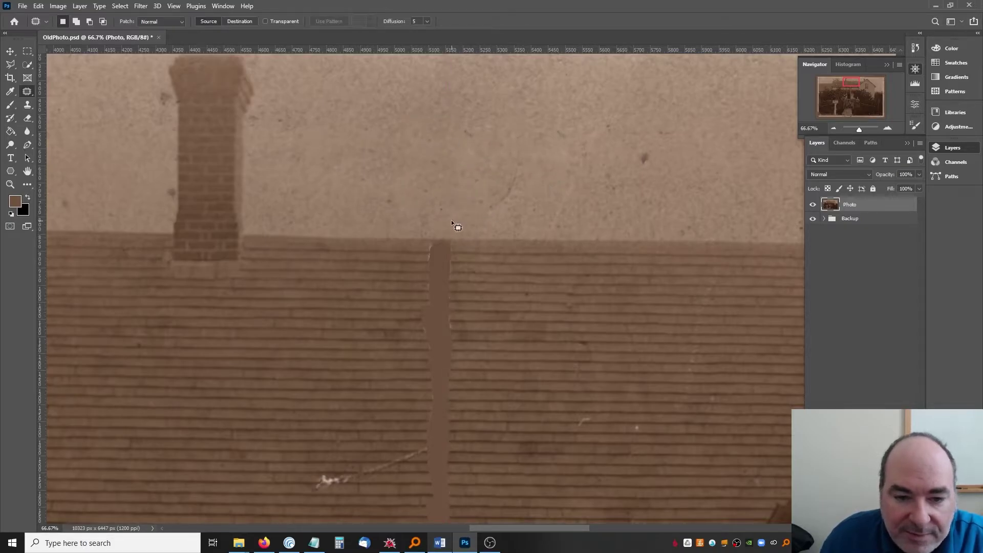
scroll(440, 225, down, 2)
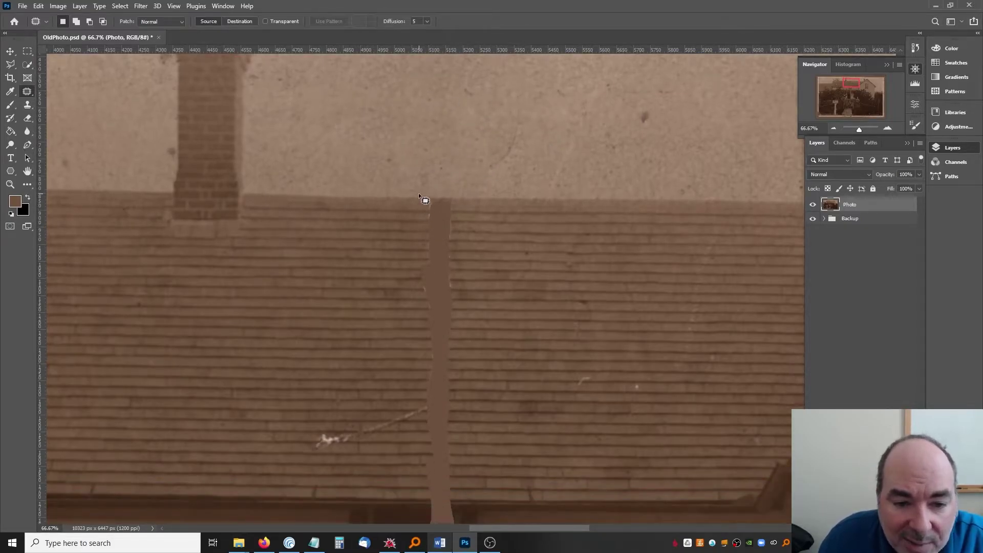
Step: Patch the top of the roof crack with clean shingles from its right, in two passes
mouse_move(409, 253)
mouse_down()
mouse_move(416, 287)
mouse_move(455, 285)
mouse_move(471, 189)
mouse_move(440, 192)
mouse_up()
drag(467, 231, 505, 232)
key(ctrl+d)
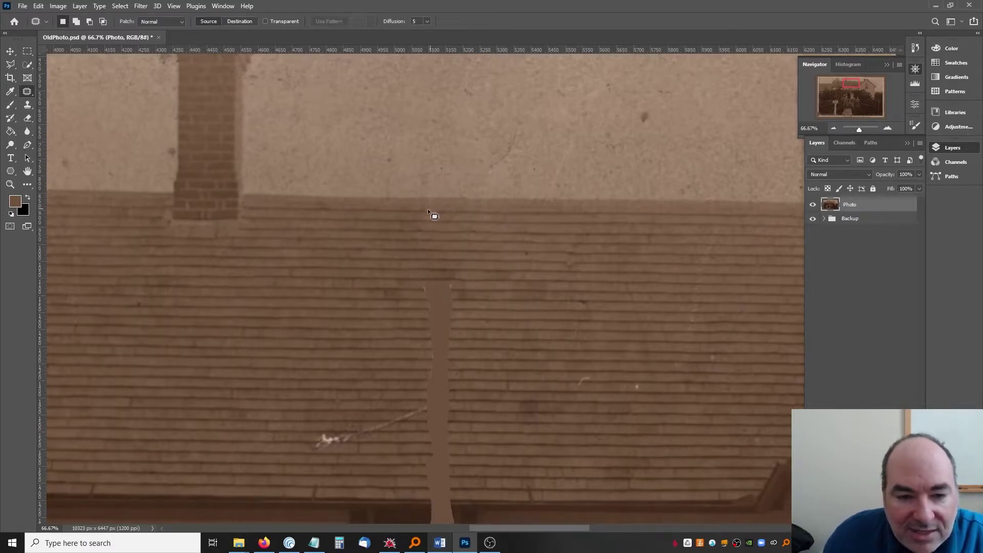
scroll(453, 293, down, 3)
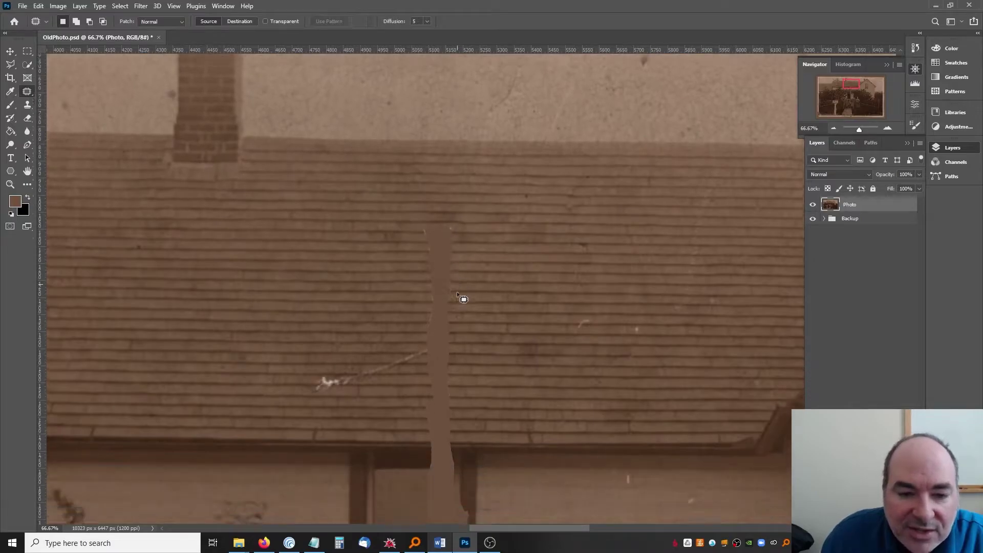
scroll(457, 295, down, 1)
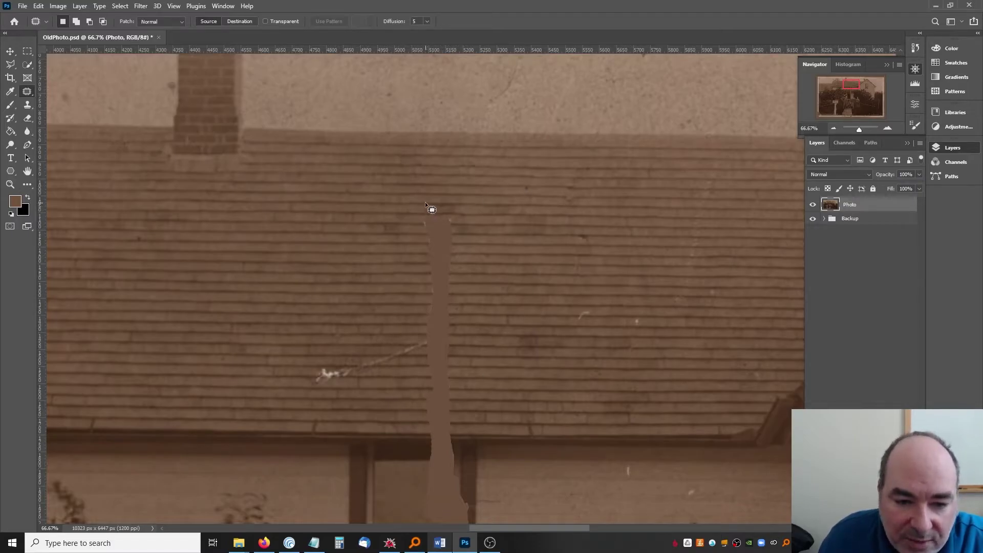
mouse_move(425, 203)
mouse_down()
mouse_move(415, 265)
mouse_move(476, 264)
mouse_move(474, 216)
mouse_move(447, 205)
mouse_up()
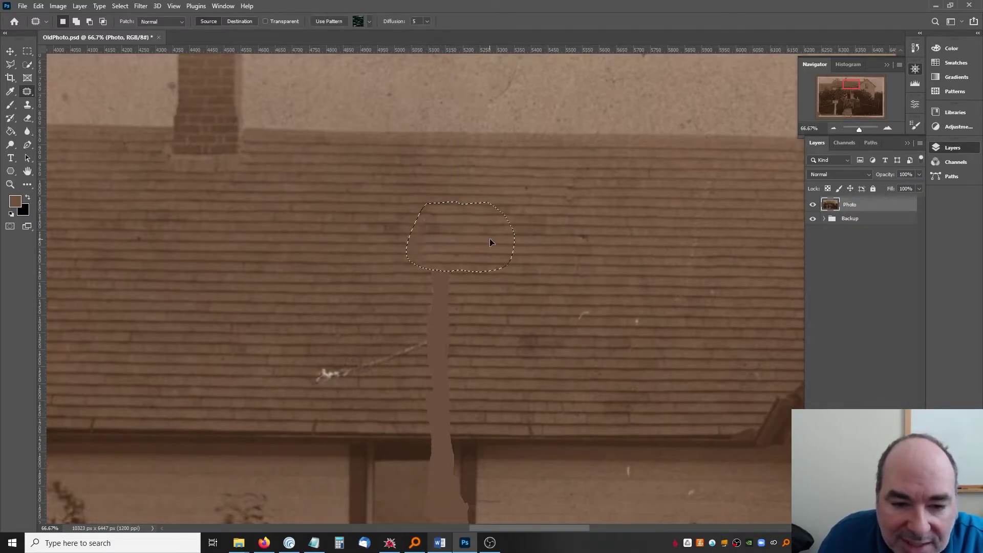
drag(490, 241, 504, 241)
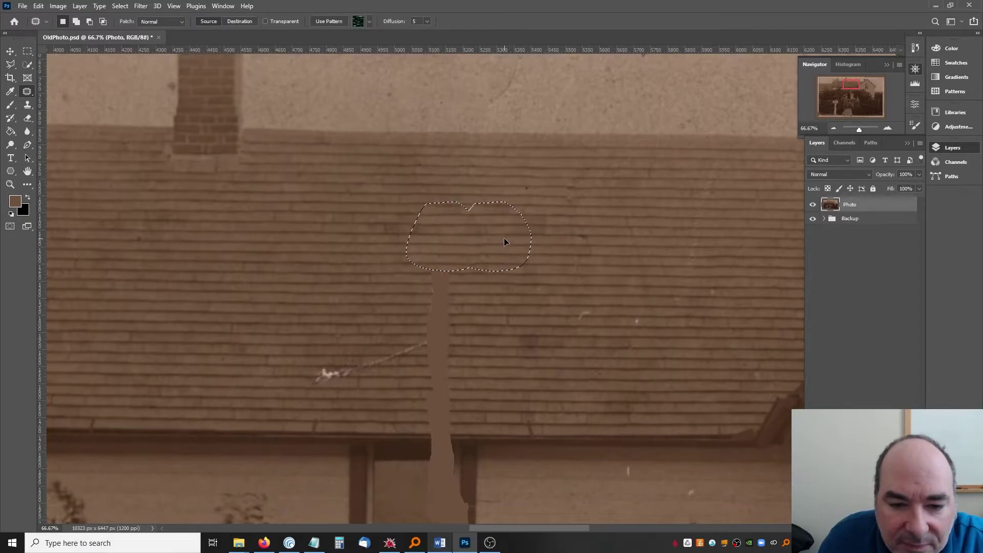
key(ctrl+d)
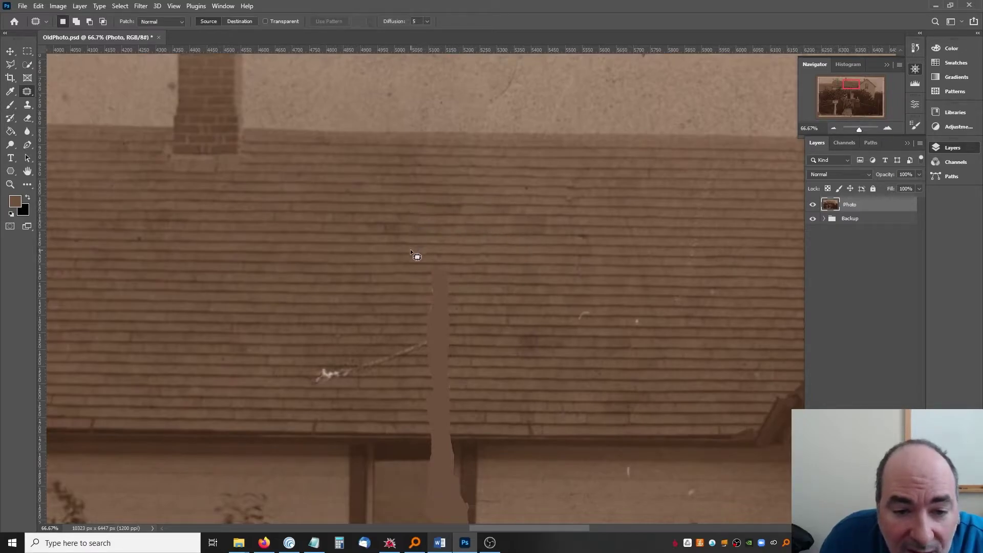
Step: Patch the further stretches of the crack down the lower roof with neighbouring shingles
mouse_move(419, 211)
mouse_down()
mouse_move(422, 221)
mouse_move(443, 217)
mouse_up()
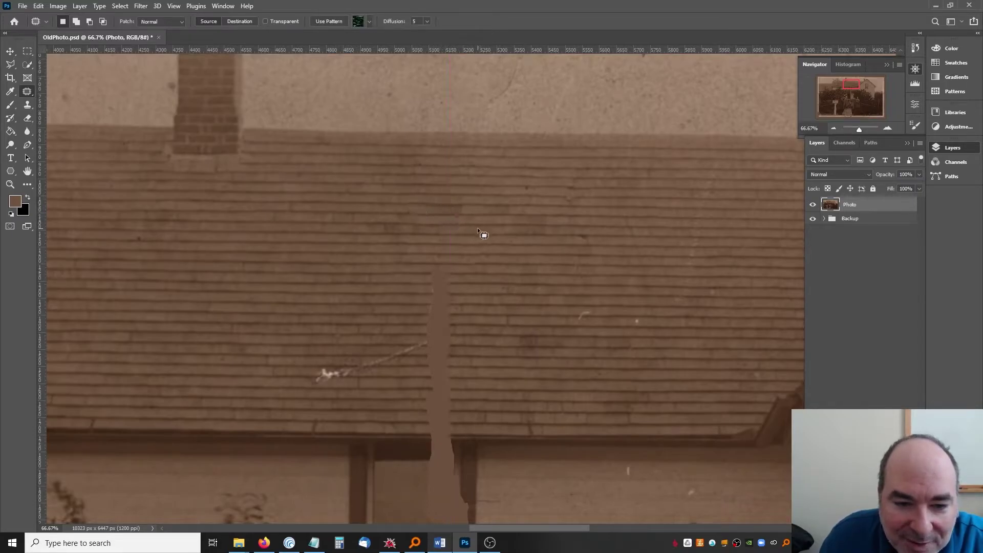
key(ctrl+d)
scroll(433, 257, down, 4)
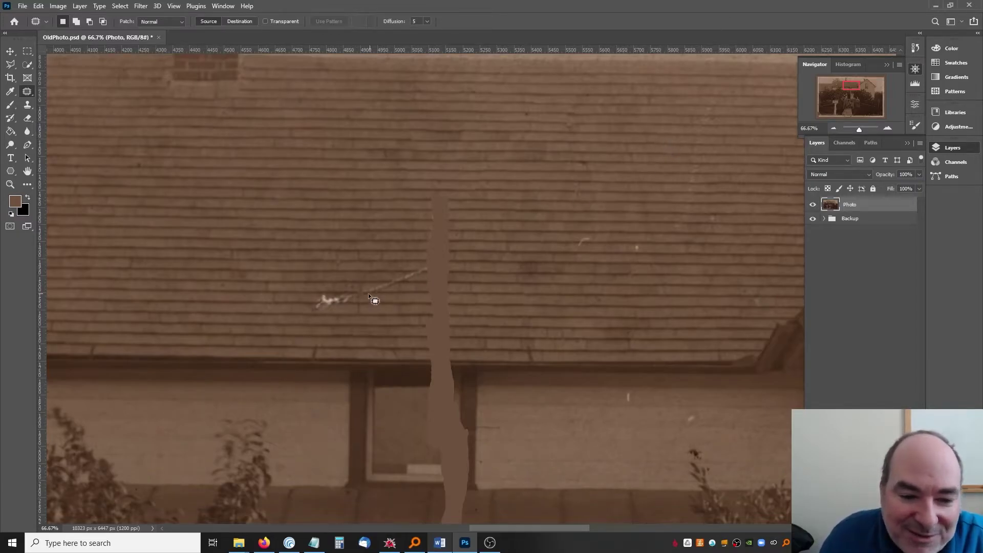
mouse_move(410, 173)
mouse_down()
mouse_move(405, 251)
mouse_move(449, 262)
mouse_up()
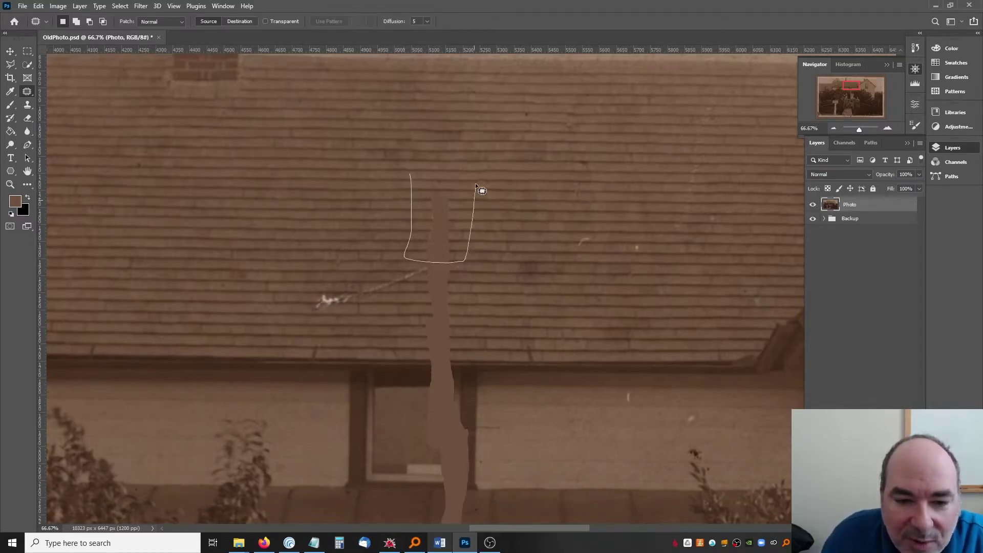
drag(475, 185, 393, 204)
key(ctrl+d)
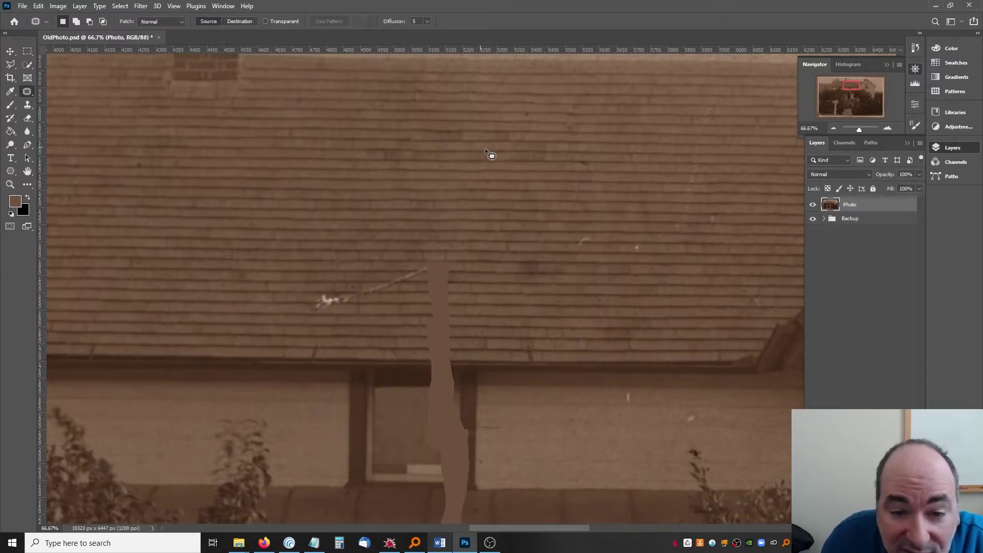
scroll(485, 259, down, 2)
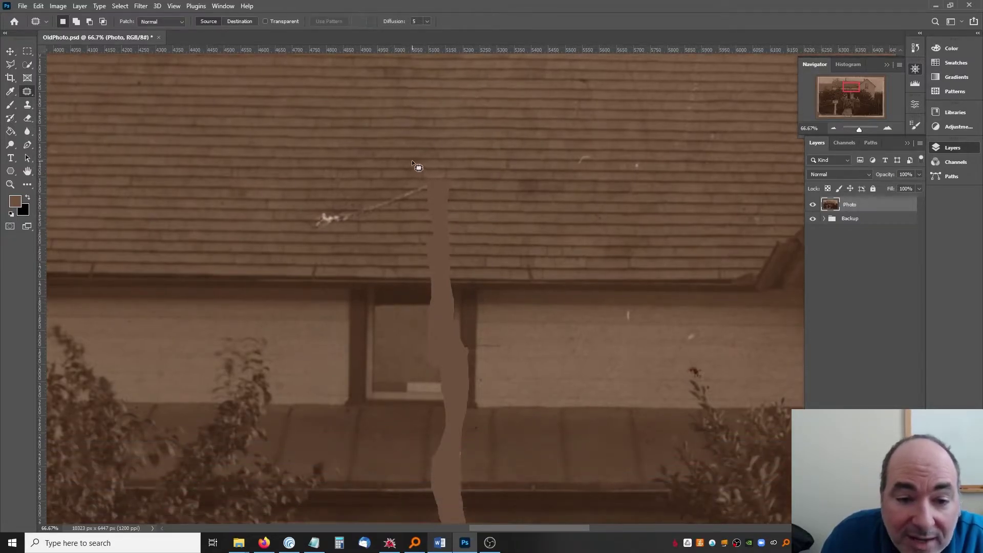
mouse_move(416, 244)
mouse_down()
mouse_move(462, 248)
mouse_move(470, 164)
mouse_up()
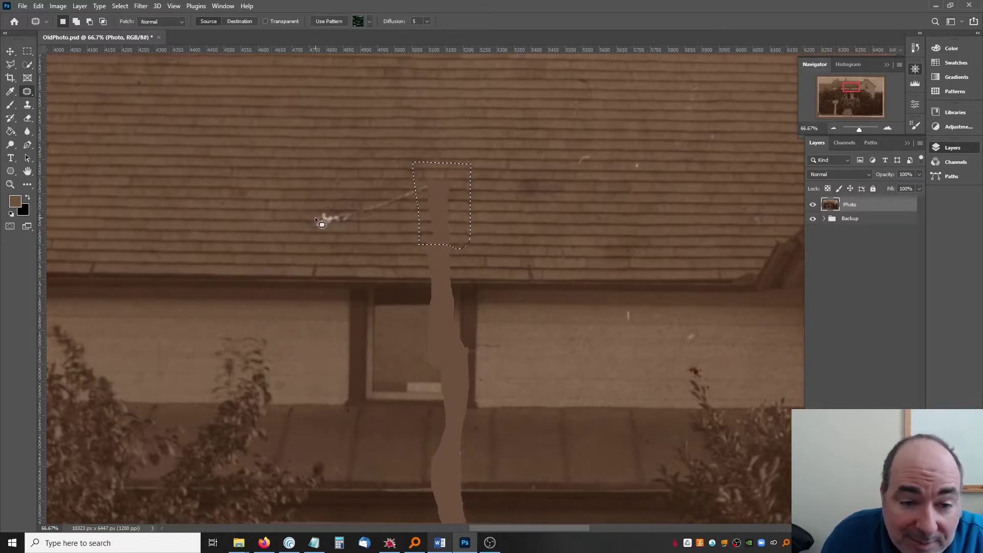
drag(455, 205, 494, 204)
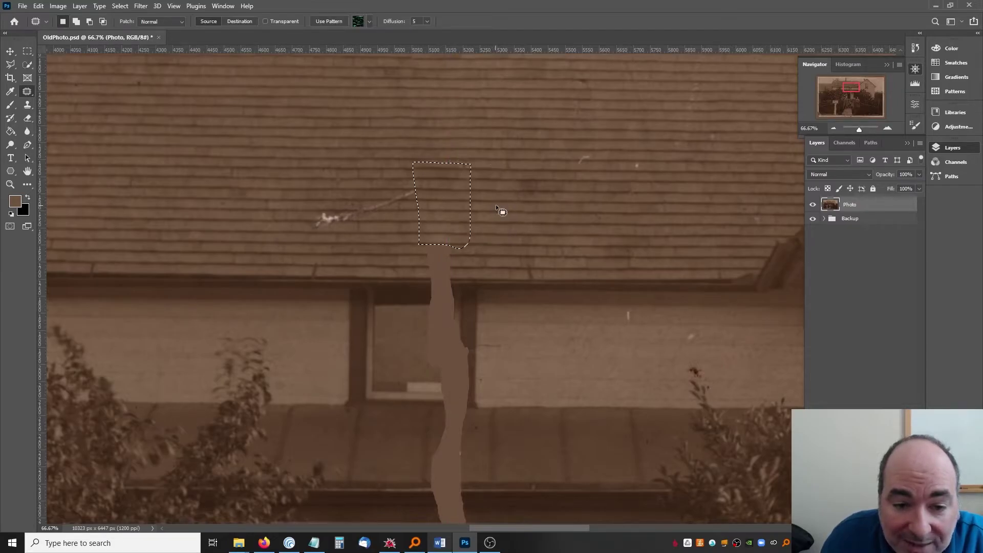
key(ctrl+d)
Step: Cover the white roof scratches with nearby clean shingles and outline the white speck
drag(388, 182, 316, 209)
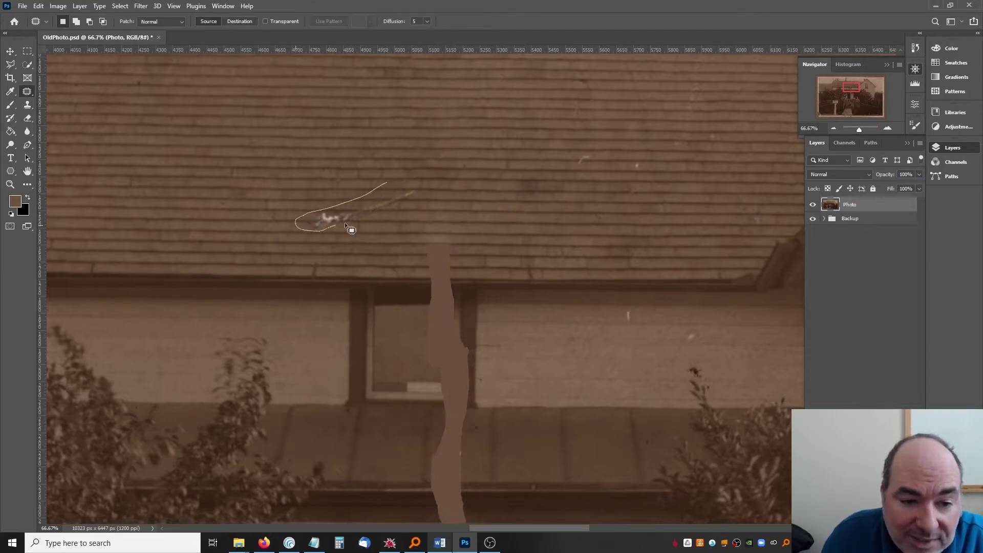
mouse_move(421, 186)
mouse_down()
mouse_move(358, 203)
mouse_move(283, 211)
mouse_move(270, 201)
mouse_up()
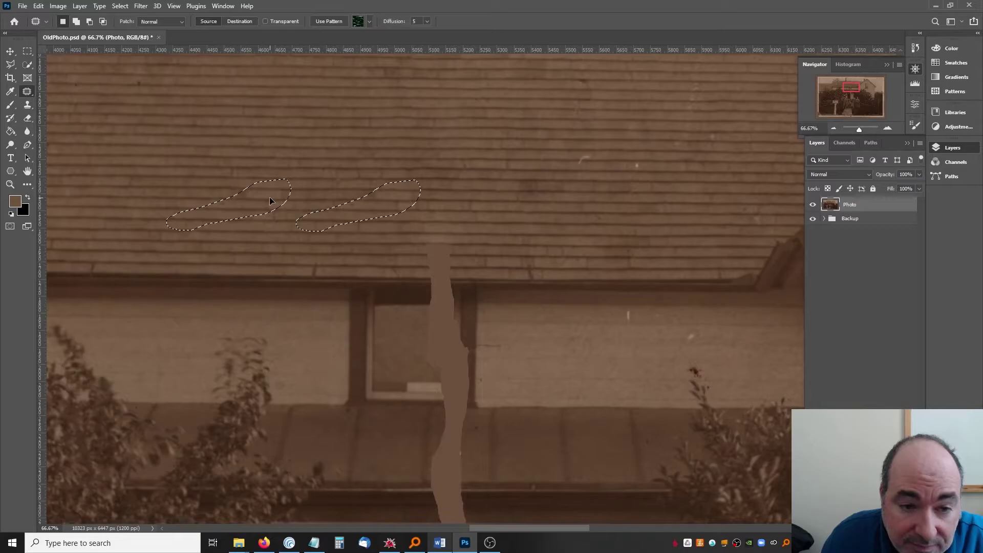
drag(271, 200, 271, 201)
key(ctrl+d)
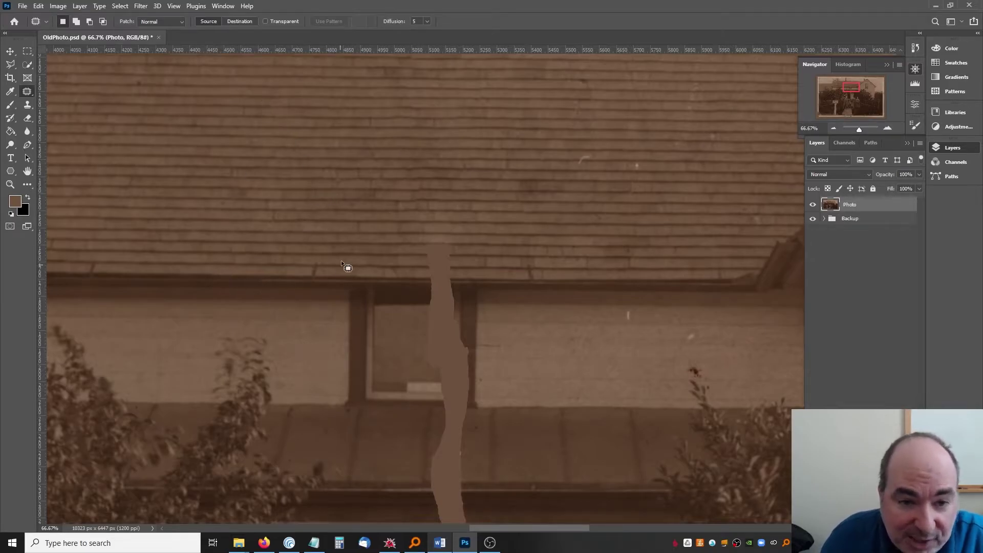
scroll(360, 199, down, 2)
scroll(502, 184, up, 2)
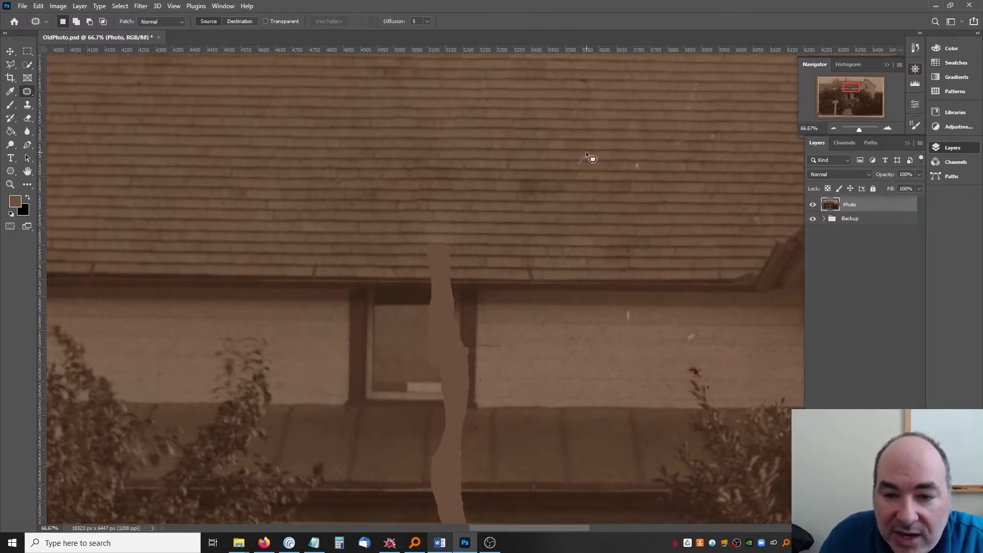
mouse_move(589, 153)
mouse_down()
mouse_move(606, 158)
mouse_move(608, 193)
mouse_up()
scroll(632, 214, up, 3)
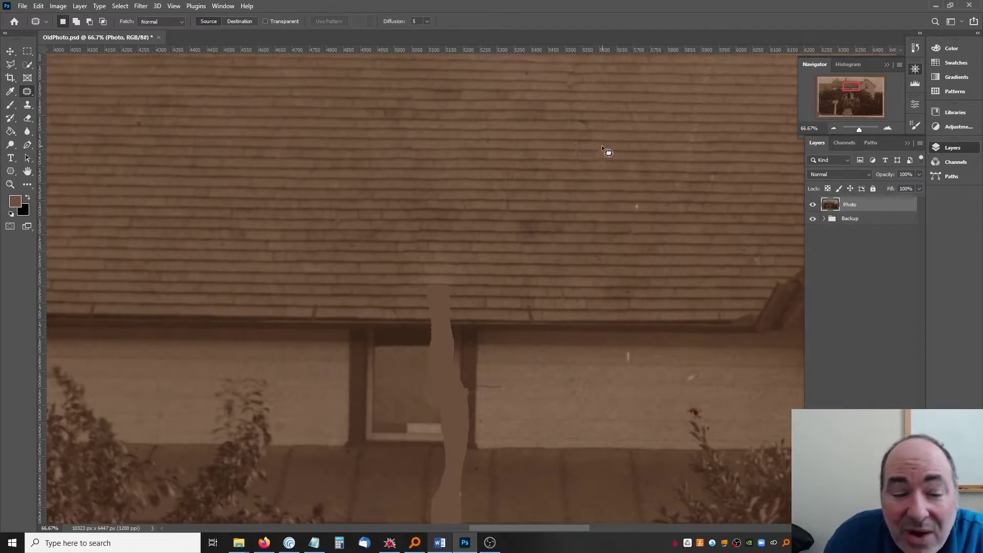
Step: Patch the blemish and white spot on the siding with clean siding texture
scroll(601, 145, down, 4)
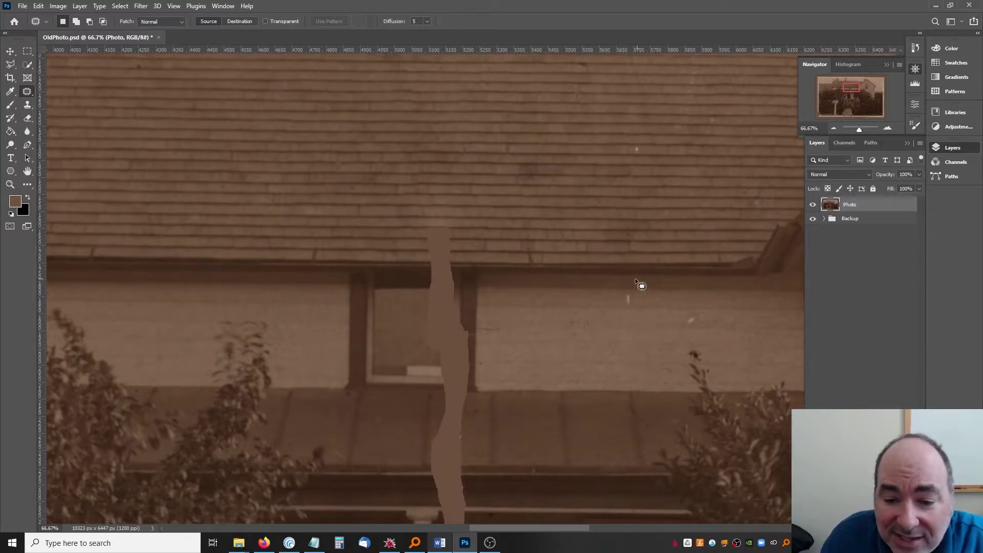
drag(641, 305, 629, 290)
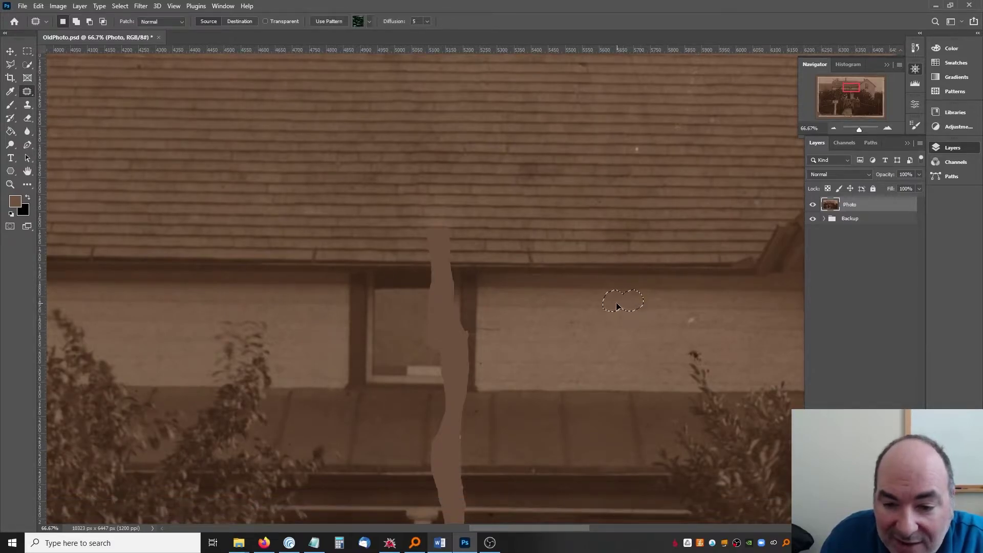
drag(693, 323, 705, 321)
click(724, 323)
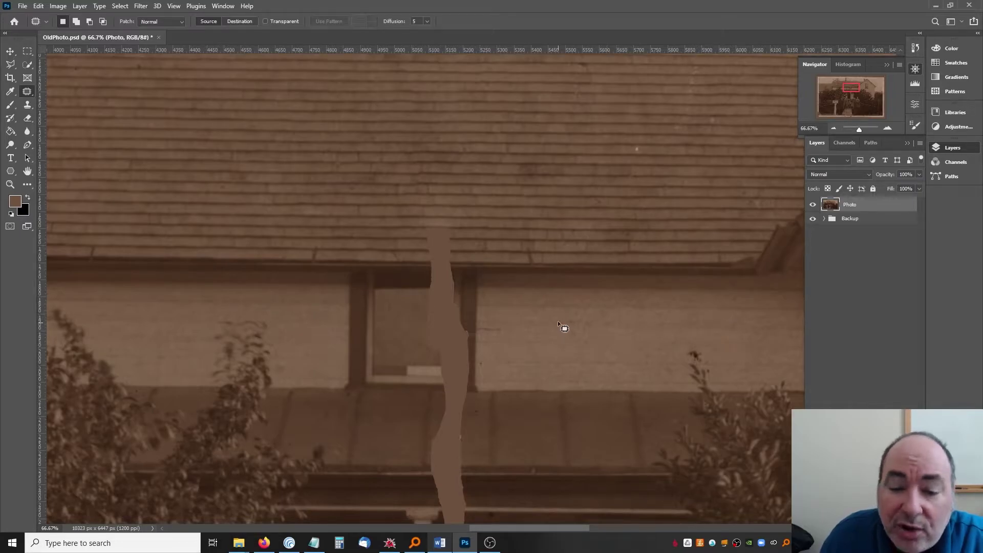
Step: Fill the seam's top where it enters the roof and at the eave with roof texture
scroll(619, 158, up, 4)
scroll(618, 156, up, 4)
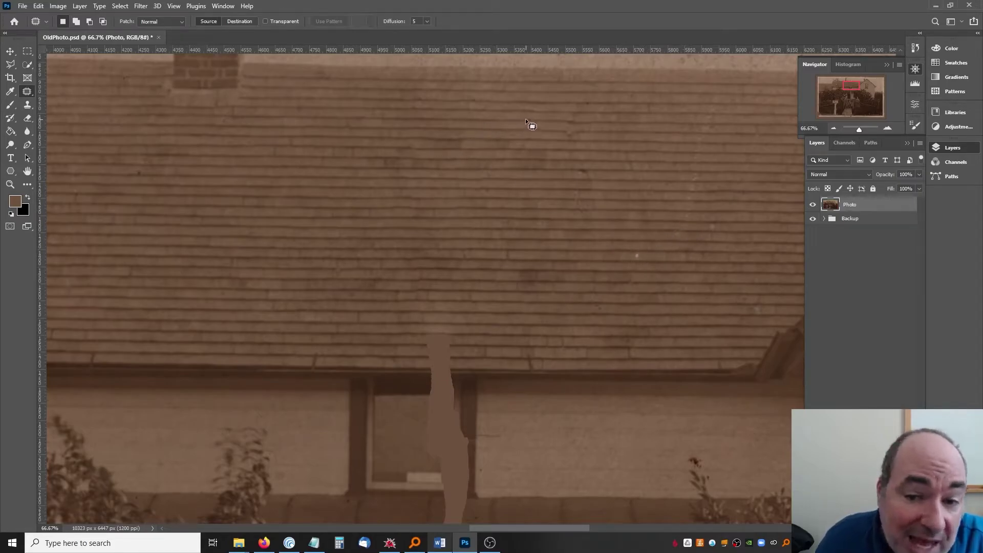
scroll(645, 282, down, 6)
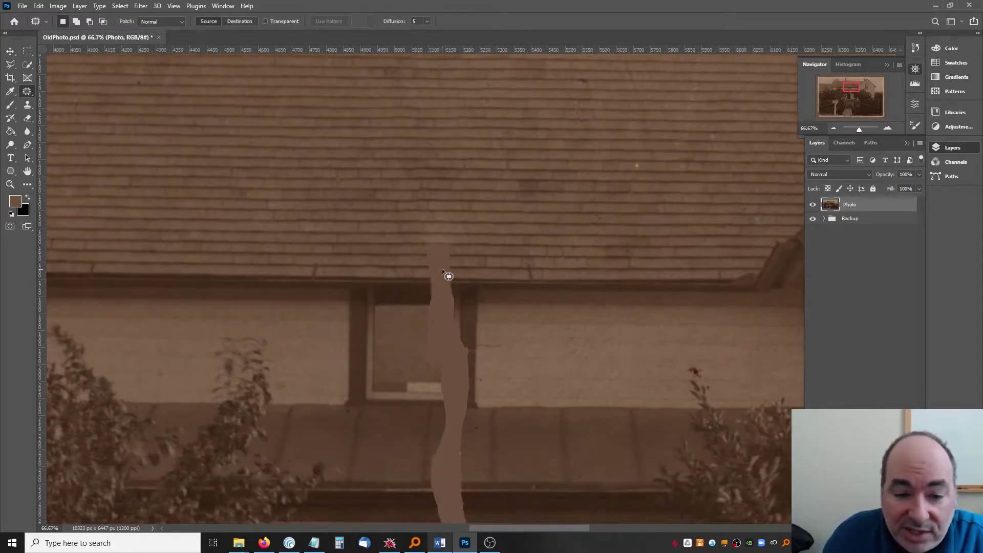
scroll(444, 273, down, 5)
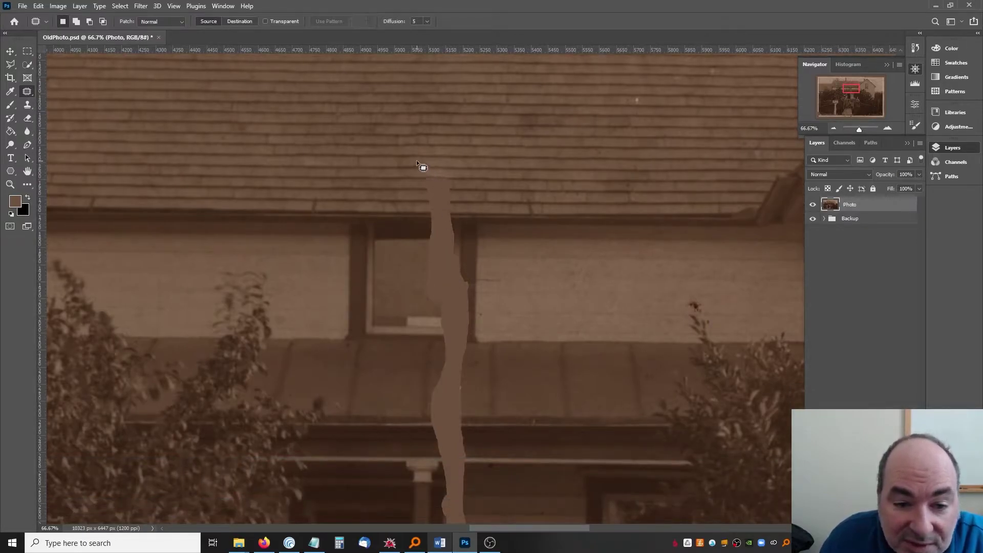
mouse_move(416, 160)
mouse_down()
mouse_move(417, 226)
mouse_move(464, 173)
mouse_move(459, 162)
mouse_move(447, 179)
mouse_move(420, 181)
mouse_up()
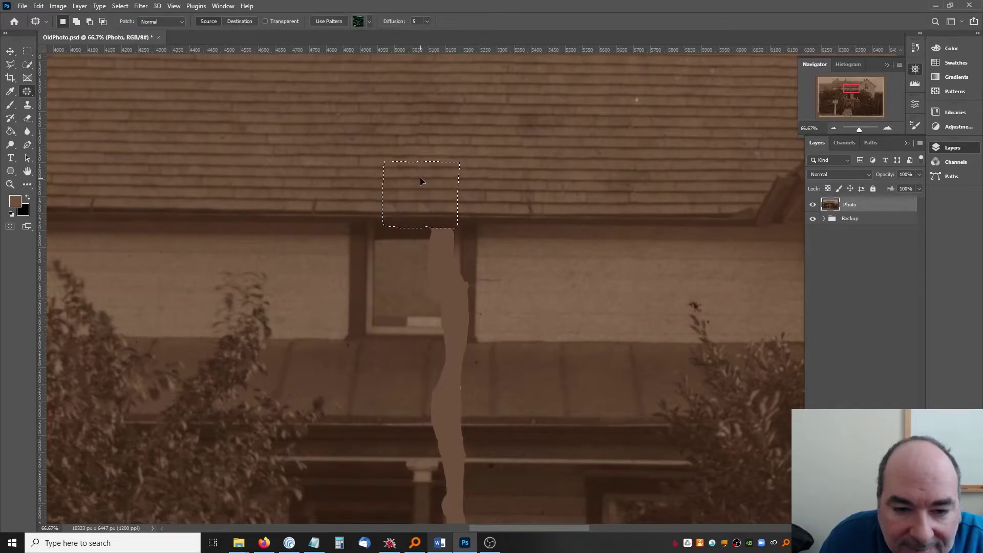
key(ctrl+d)
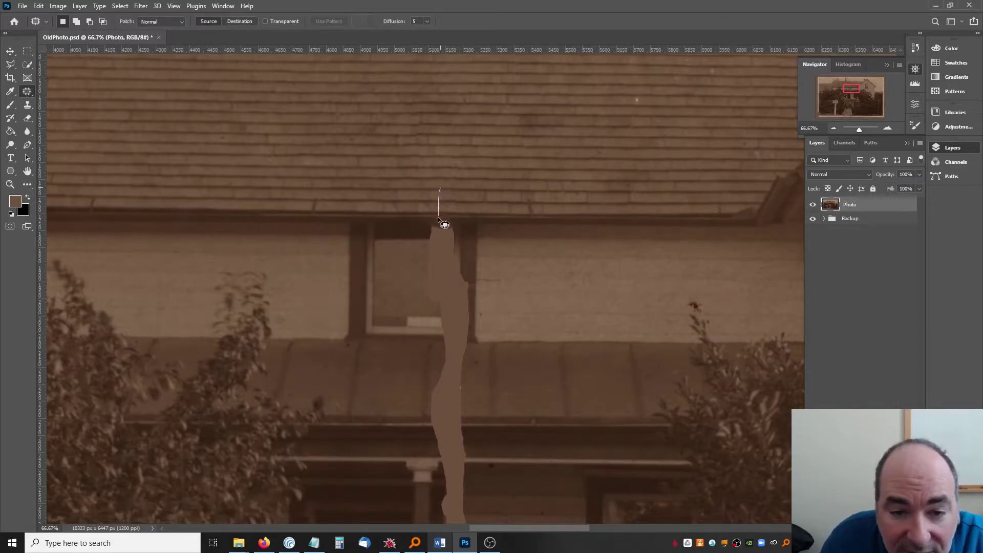
mouse_move(469, 222)
mouse_down()
mouse_move(484, 192)
mouse_move(440, 188)
mouse_move(518, 204)
mouse_up()
key(ctrl+d)
scroll(530, 184, down, 1)
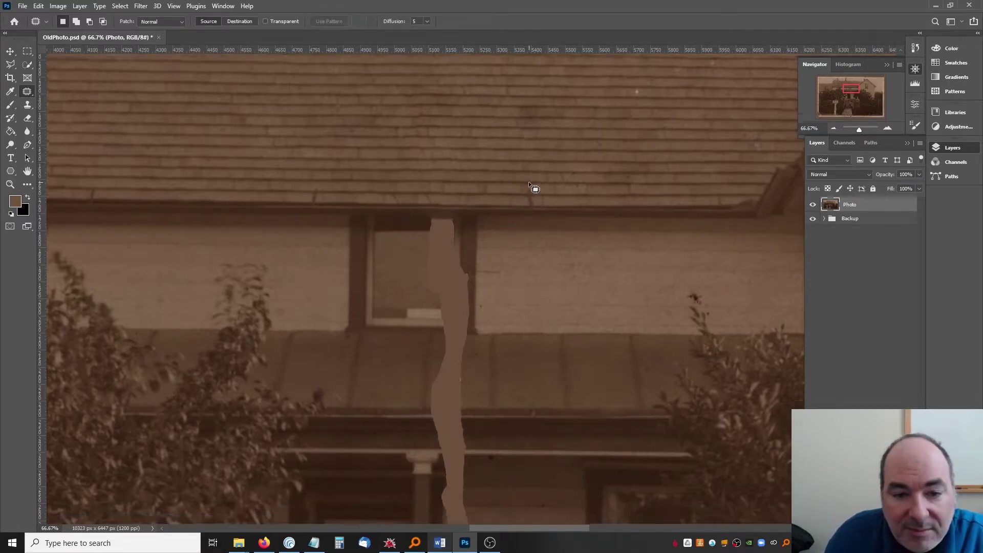
scroll(528, 182, down, 2)
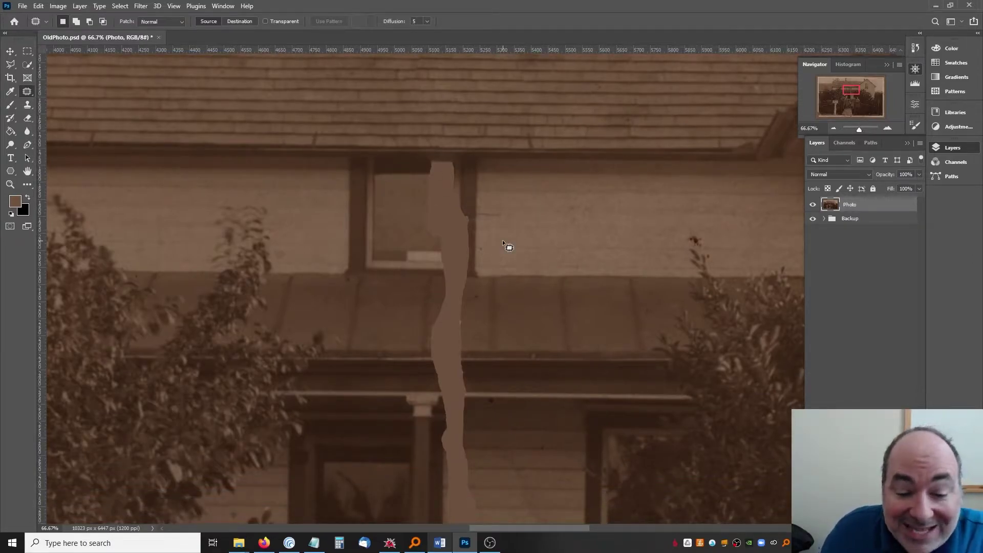
Step: In Destination mode, copy two clean porch-roof pieces across the seam
scroll(504, 240, down, 2)
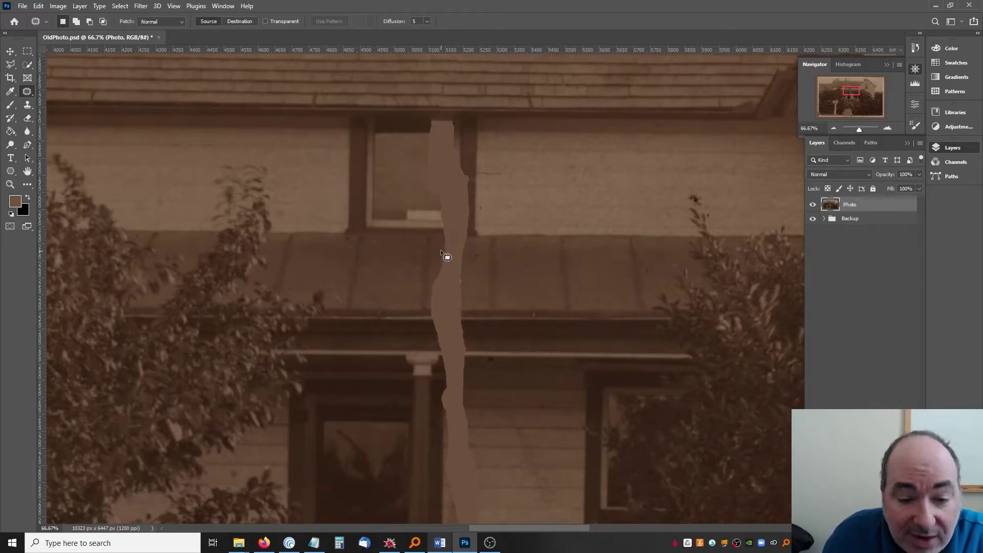
click(244, 22)
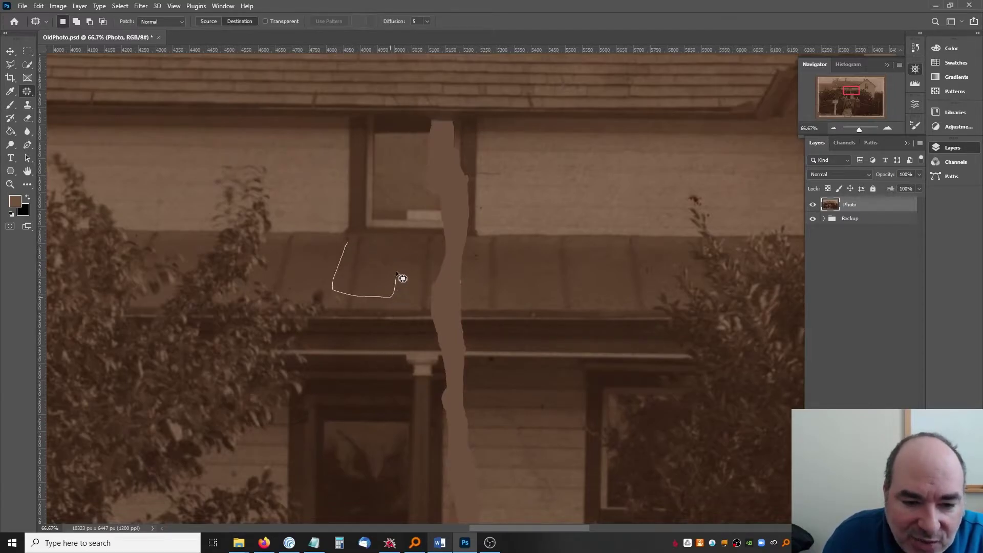
drag(402, 278, 406, 248)
mouse_move(376, 286)
mouse_down()
mouse_move(415, 265)
mouse_move(458, 288)
mouse_move(445, 287)
mouse_up()
key(ctrl+d)
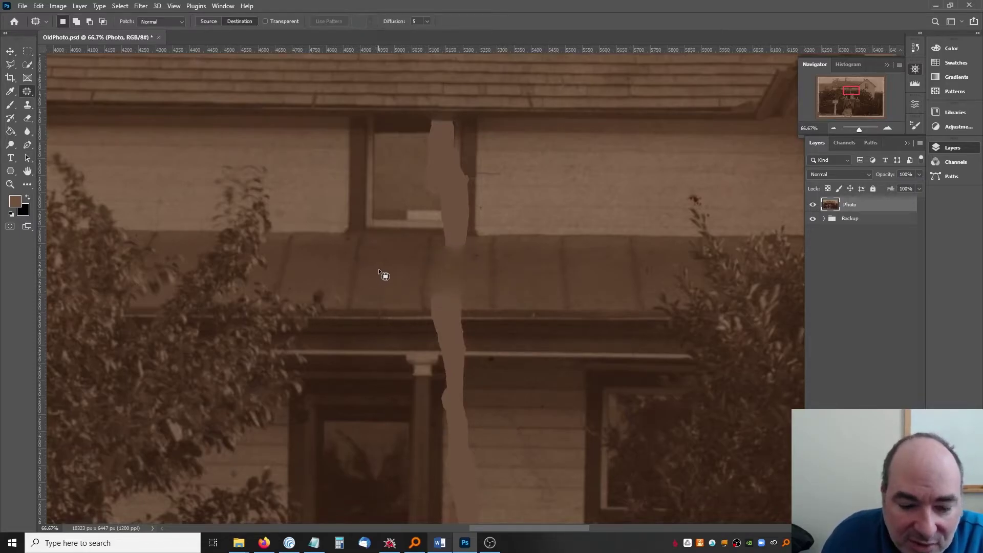
mouse_move(418, 325)
mouse_down()
mouse_move(408, 272)
mouse_move(379, 270)
mouse_up()
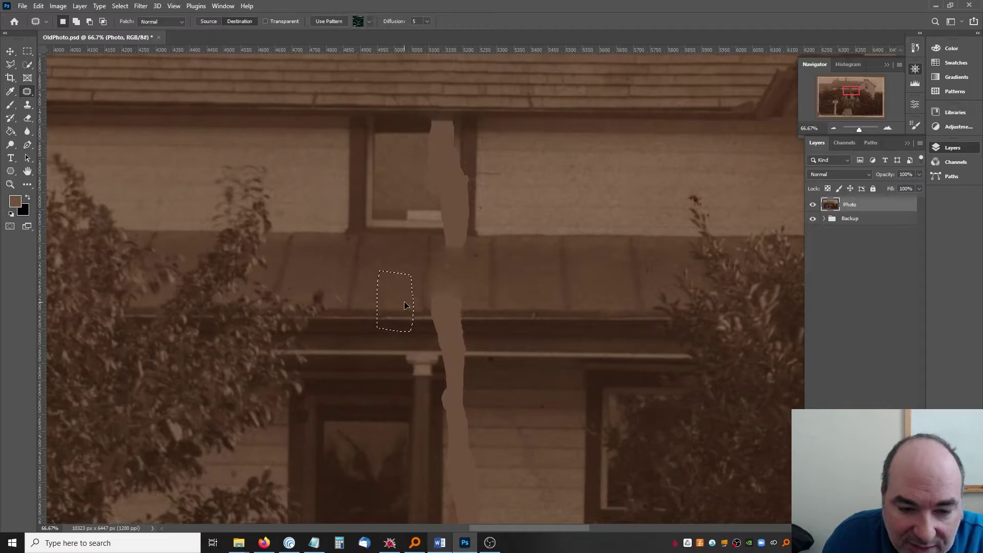
mouse_move(404, 304)
mouse_down()
mouse_move(457, 306)
mouse_move(465, 296)
mouse_up()
key(ctrl+d)
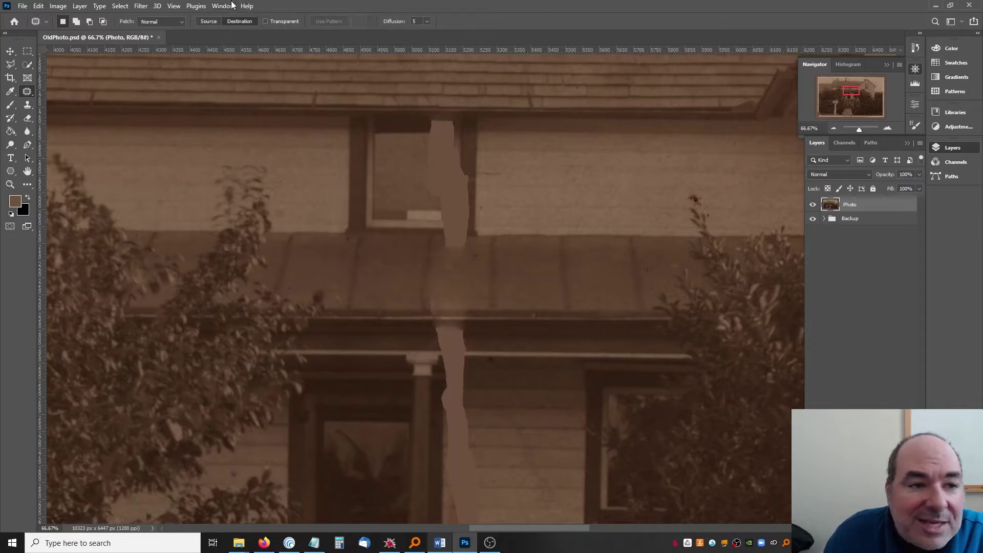
Step: Turn off View > Snap
click(195, 5)
mouse_move(174, 6)
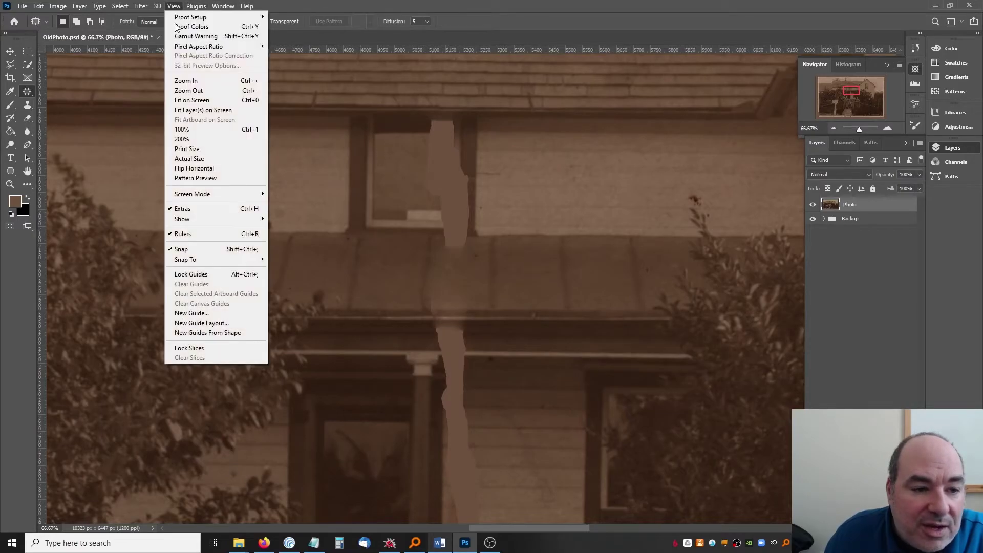
click(193, 251)
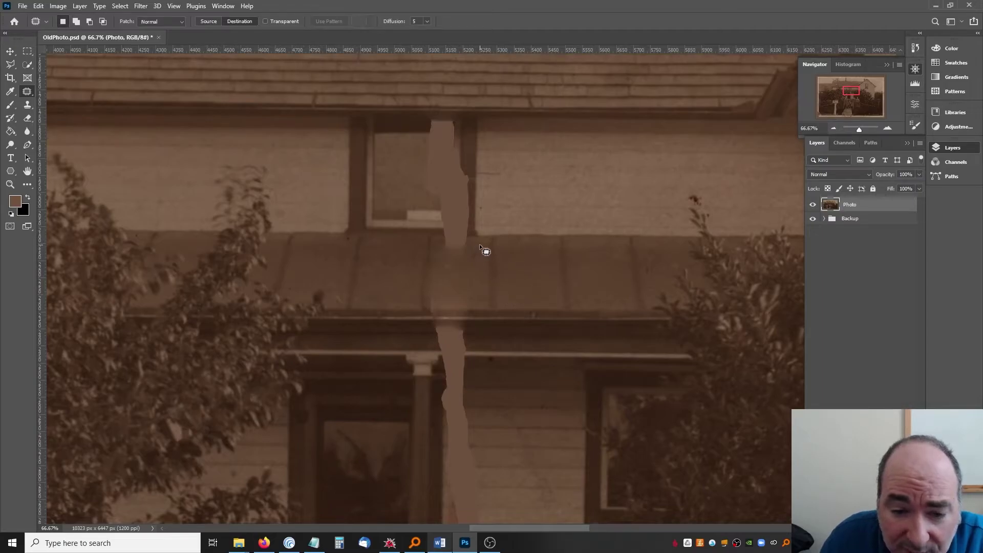
Step: Copy porch roof from right of the seam over the lighter seam band and the gutter crack
drag(478, 243, 478, 324)
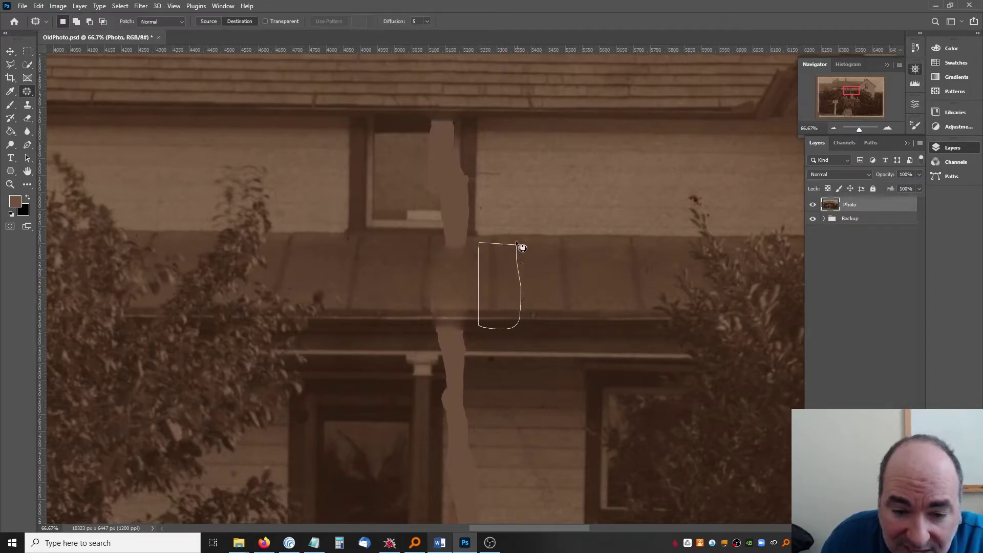
drag(515, 245, 516, 245)
drag(508, 276, 447, 279)
key(ctrl+d)
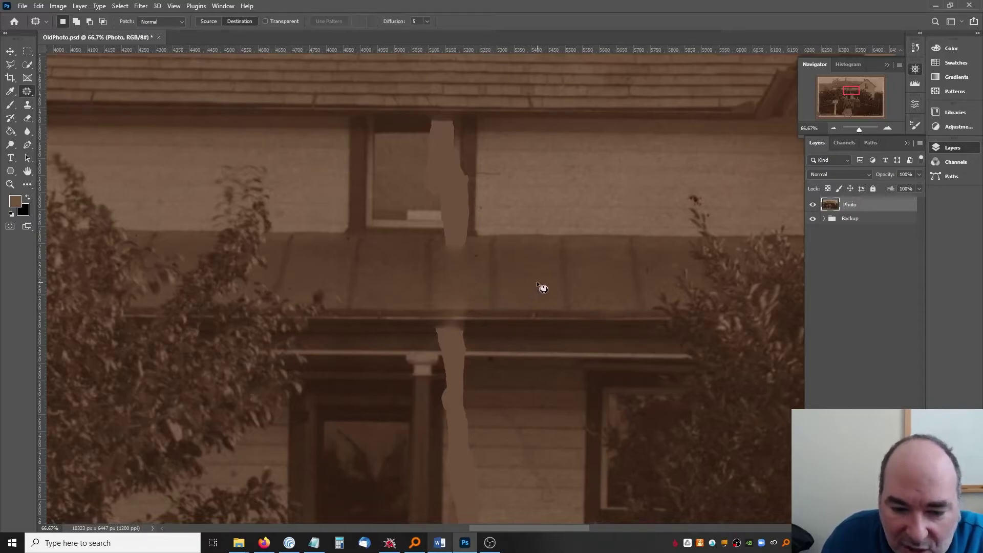
drag(510, 319, 510, 319)
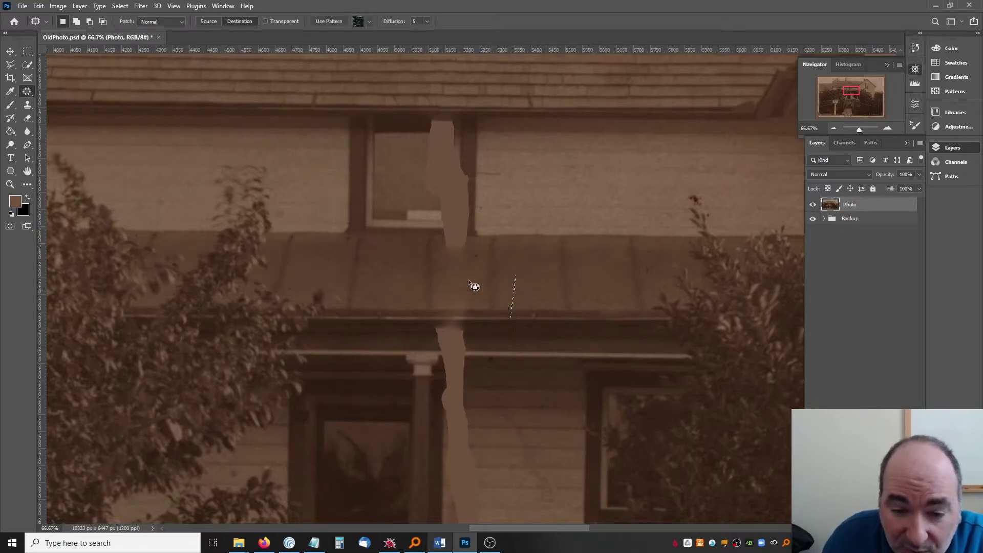
mouse_move(472, 290)
mouse_down()
mouse_move(495, 328)
mouse_move(524, 266)
mouse_move(474, 292)
mouse_up()
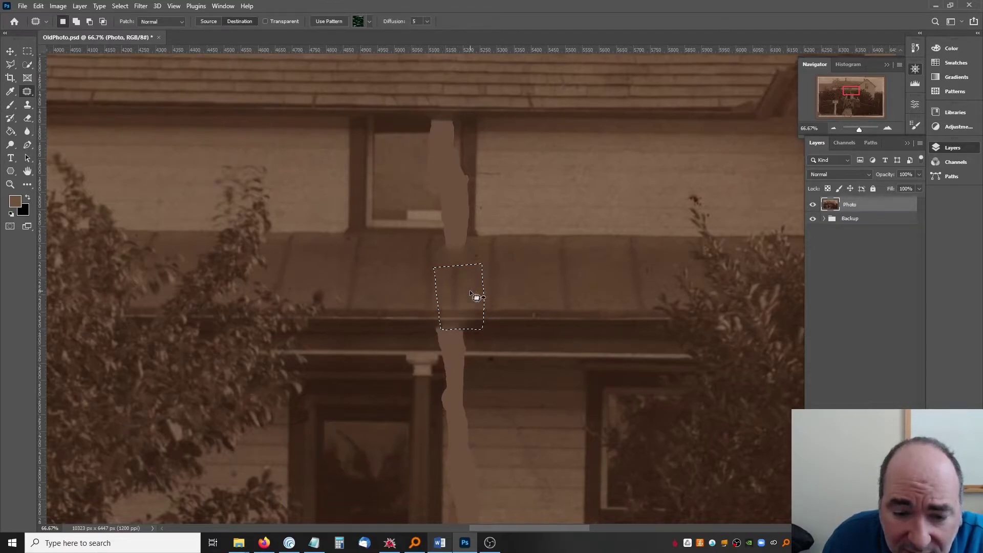
key(ctrl+d)
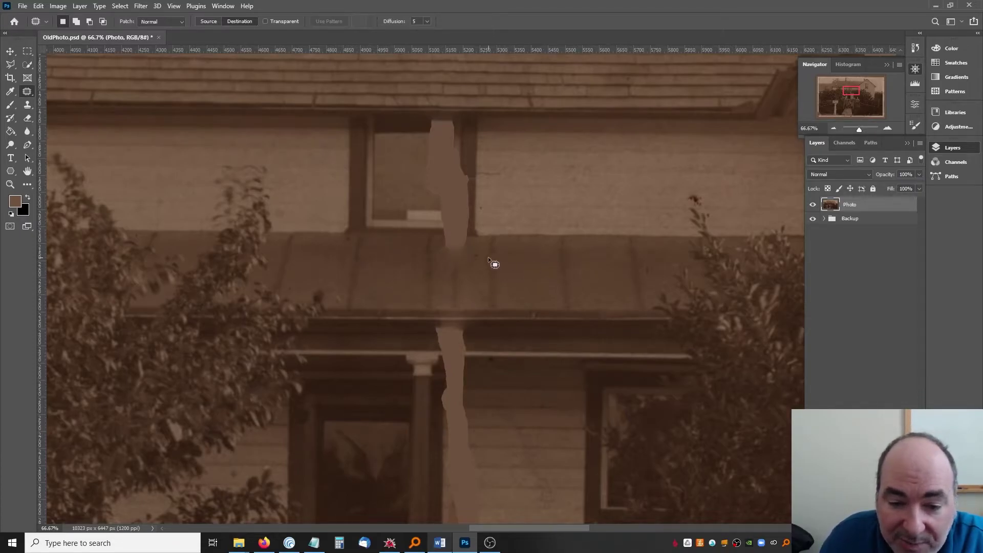
Step: Select a clean porch-roof section and copy it onto a new Layer 2
drag(481, 247, 486, 324)
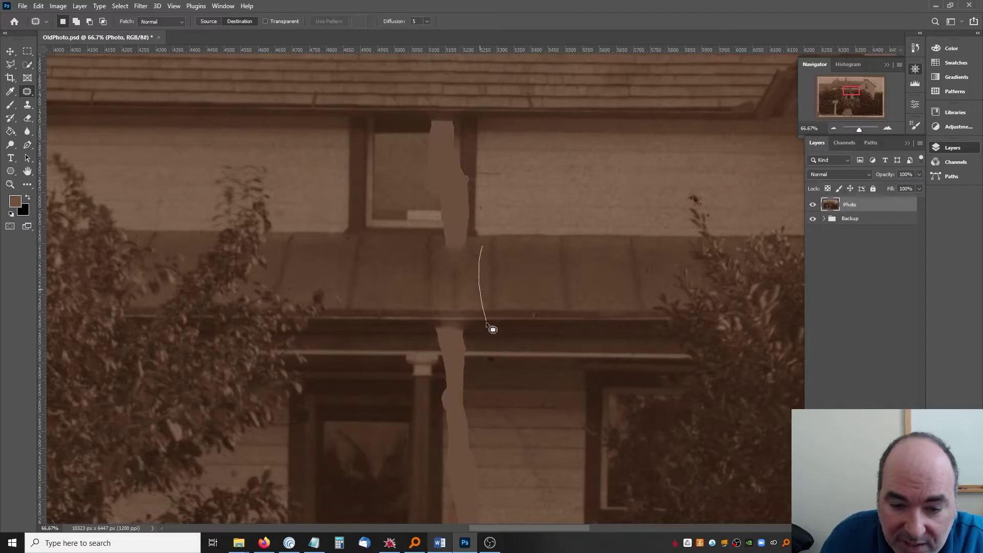
drag(584, 333, 593, 254)
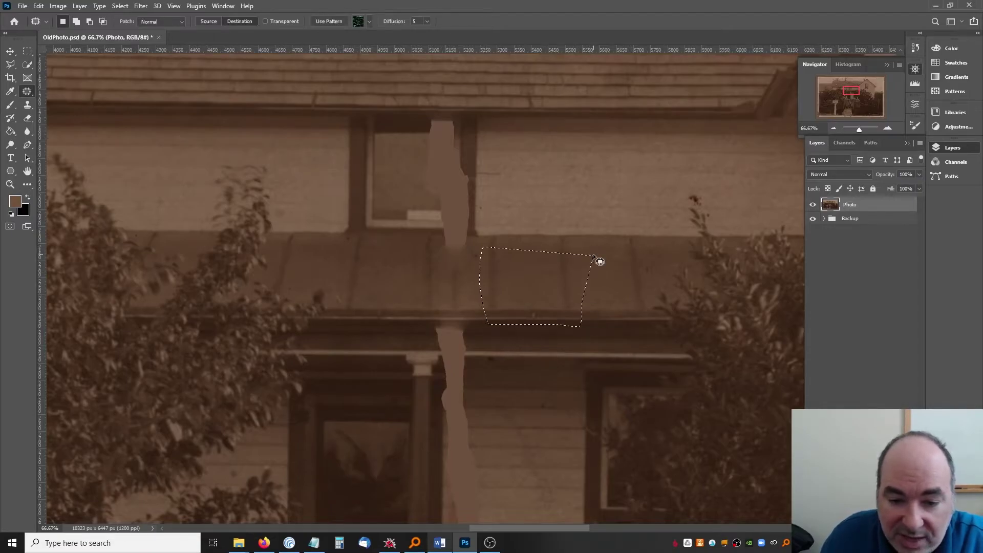
key(ctrl+j)
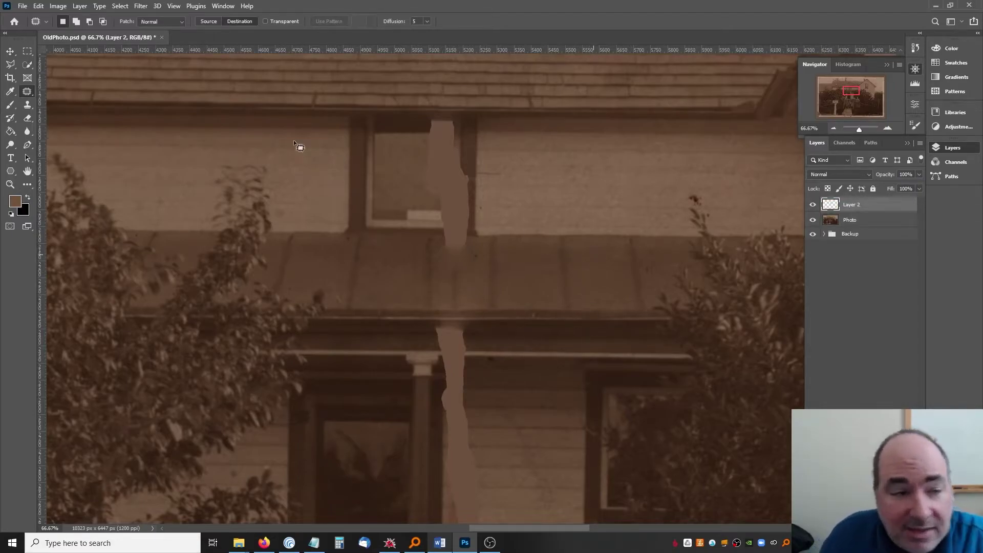
Step: Shift the Layer 2 copy left over the seam gap and merge it down into Photo
key(v)
drag(561, 262, 470, 255)
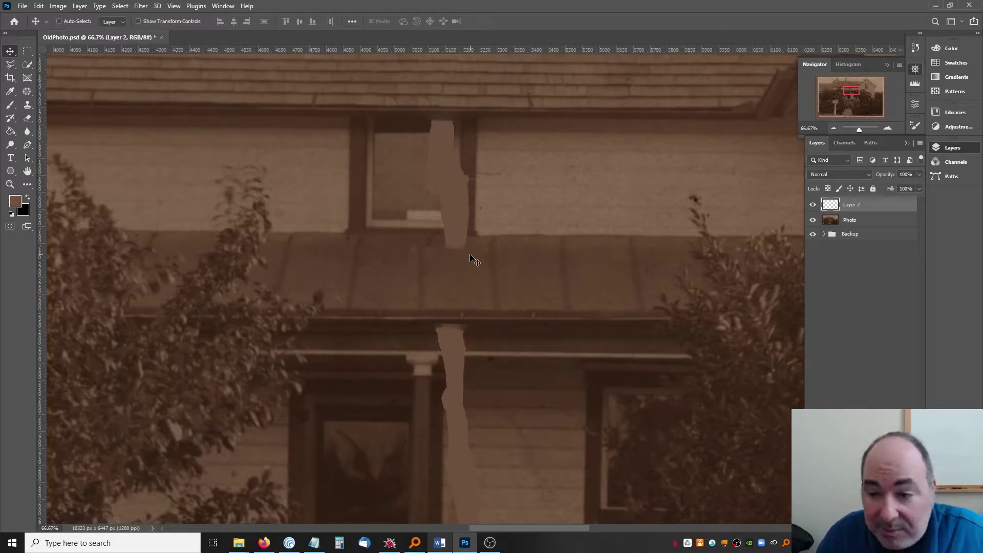
key(ctrl+e)
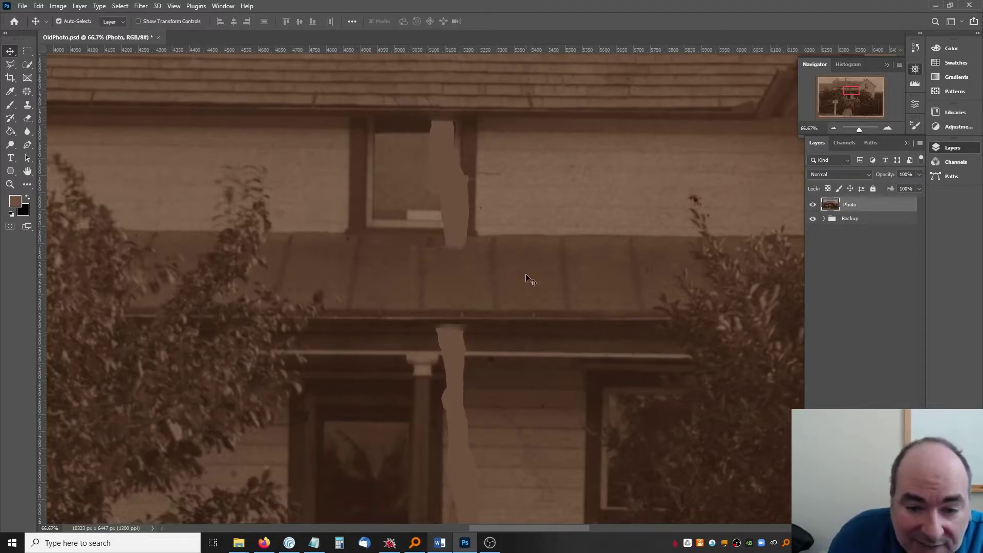
Step: Patch the remaining porch-roof gap and the gutter seam from nearby clean areas
click(26, 94)
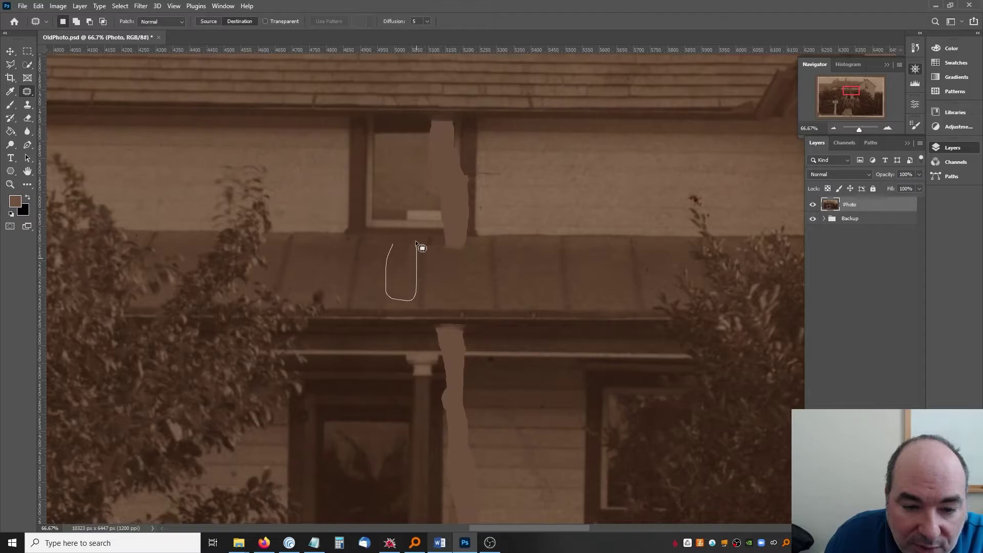
drag(416, 241, 416, 241)
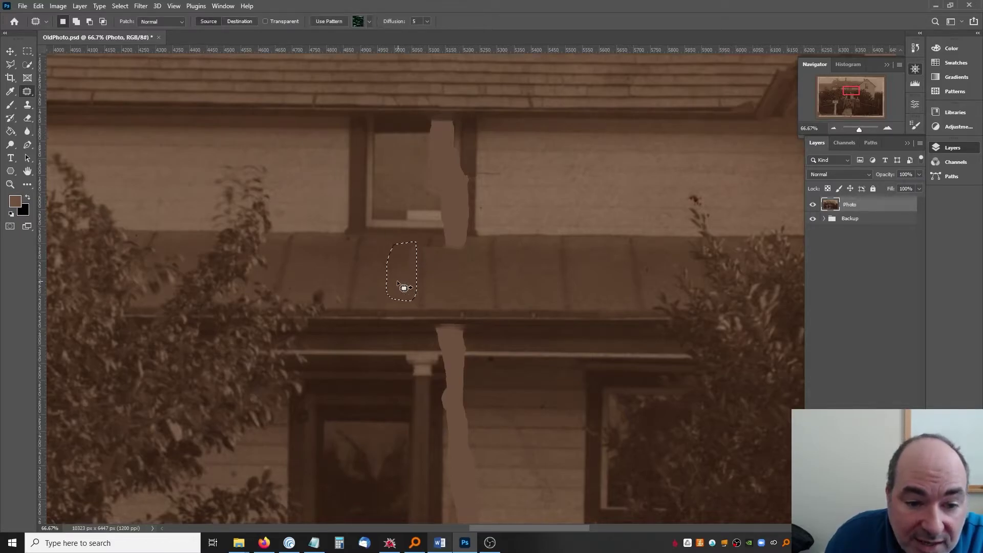
drag(404, 288, 527, 281)
key(ctrl+d)
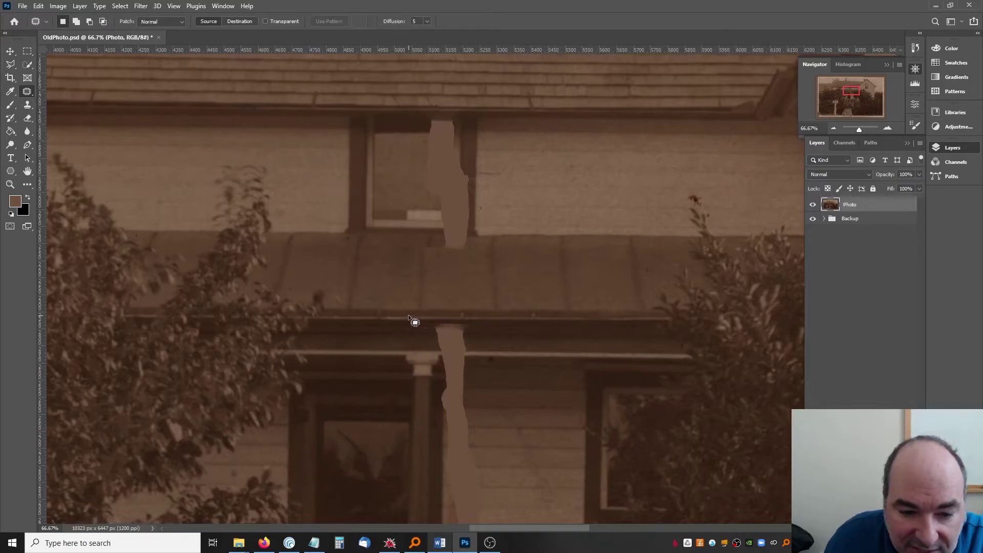
drag(405, 316, 520, 321)
key(ctrl+d)
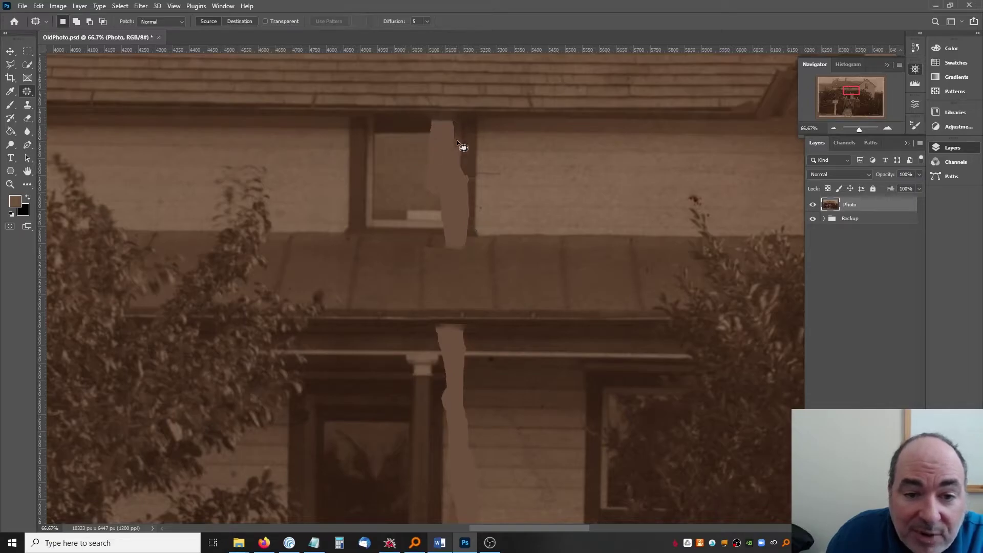
Step: Copy a window-pane strip to a new layer, slide it right over the seam, and merge down
click(26, 49)
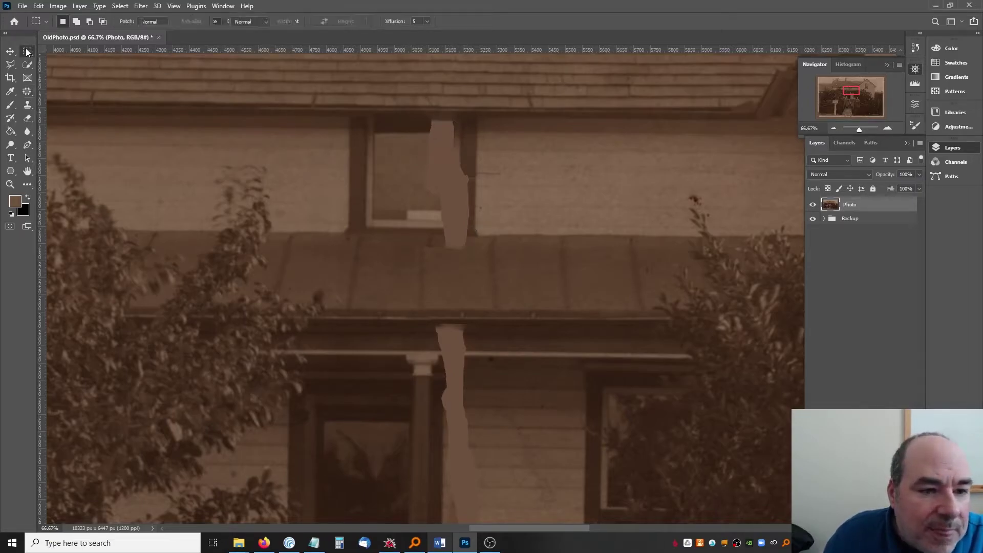
drag(382, 115, 416, 189)
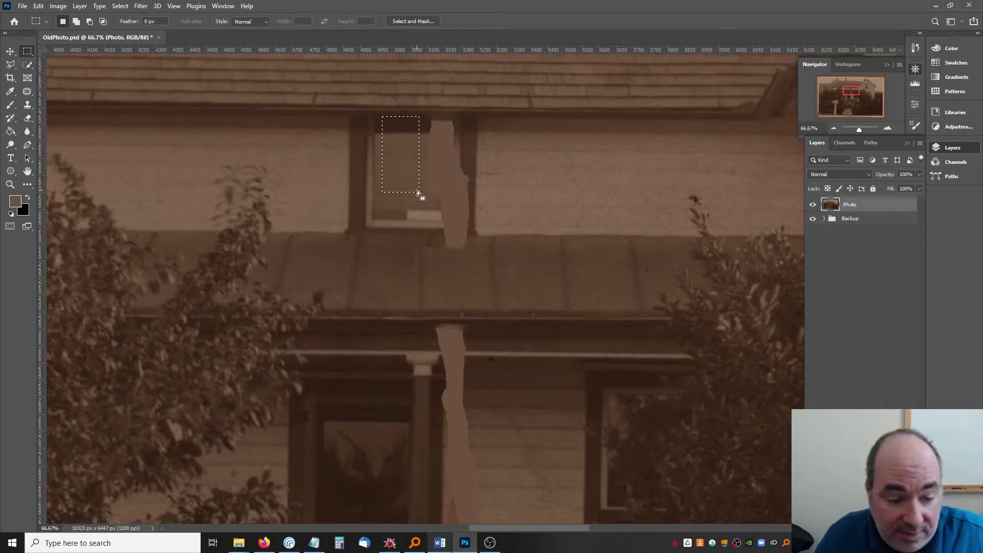
key(ctrl+j)
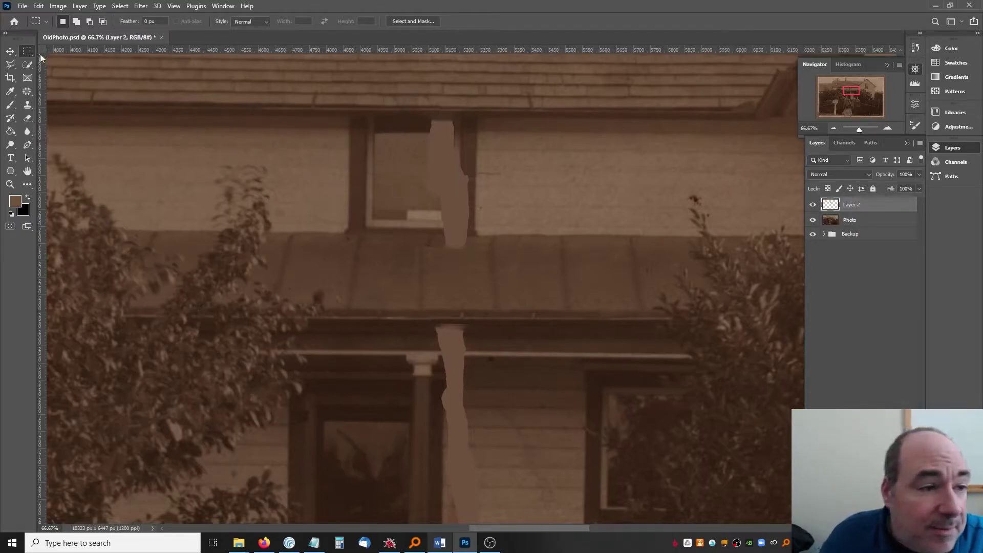
key(v)
drag(393, 159, 450, 152)
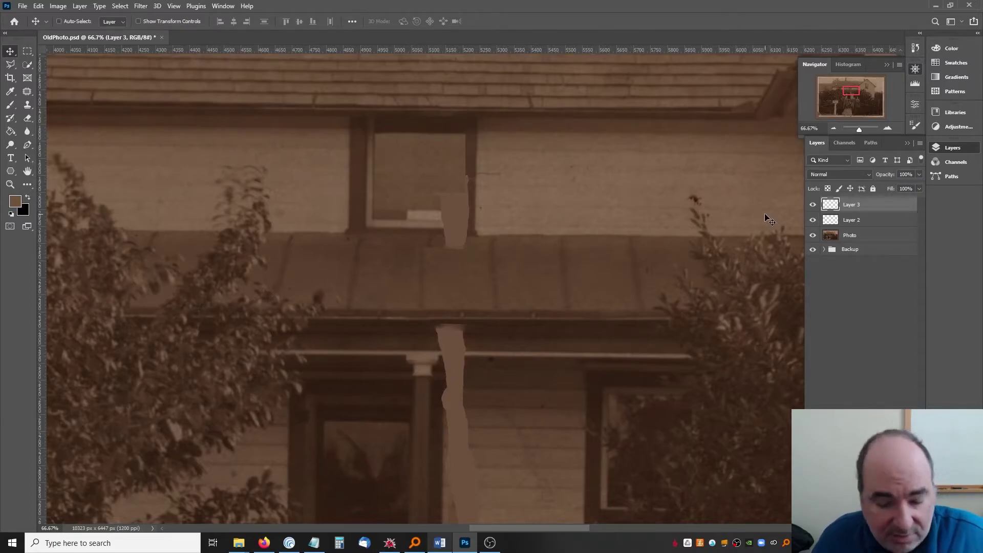
key(ctrl+e)
key(ctrl+e)
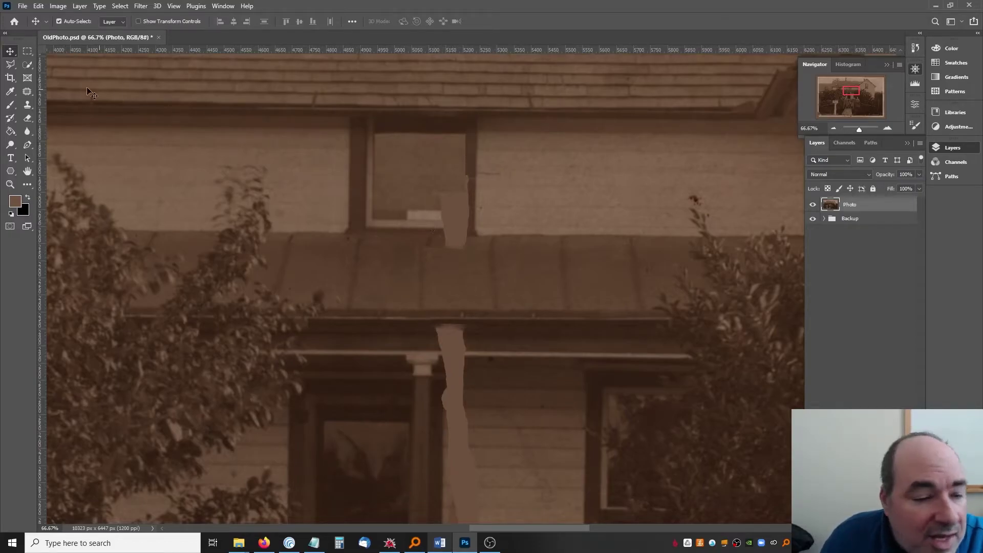
Step: Copy a narrow pane strip beside the seam onto Layer 3 and shift it right over the seam
click(27, 53)
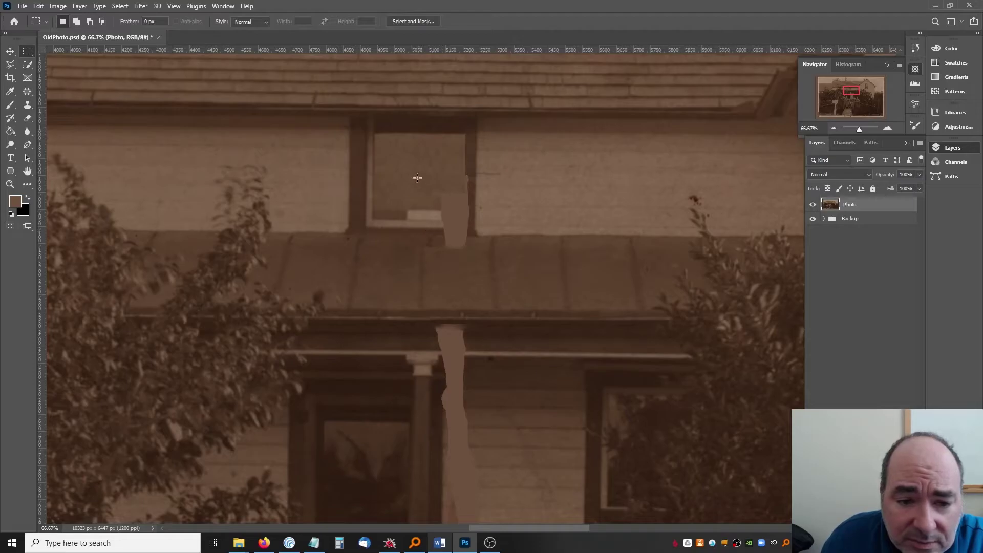
drag(415, 171, 422, 223)
key(ctrl+d)
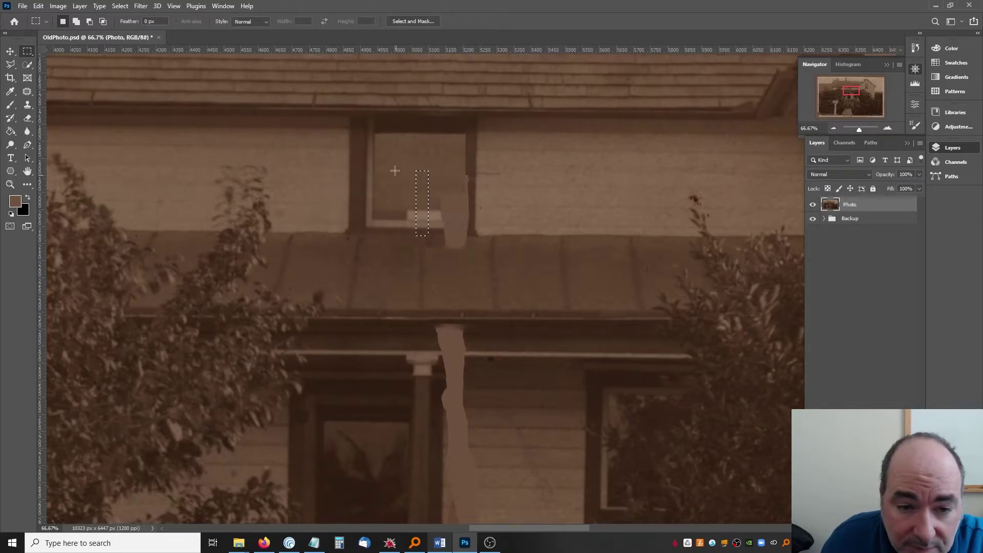
drag(408, 168, 426, 235)
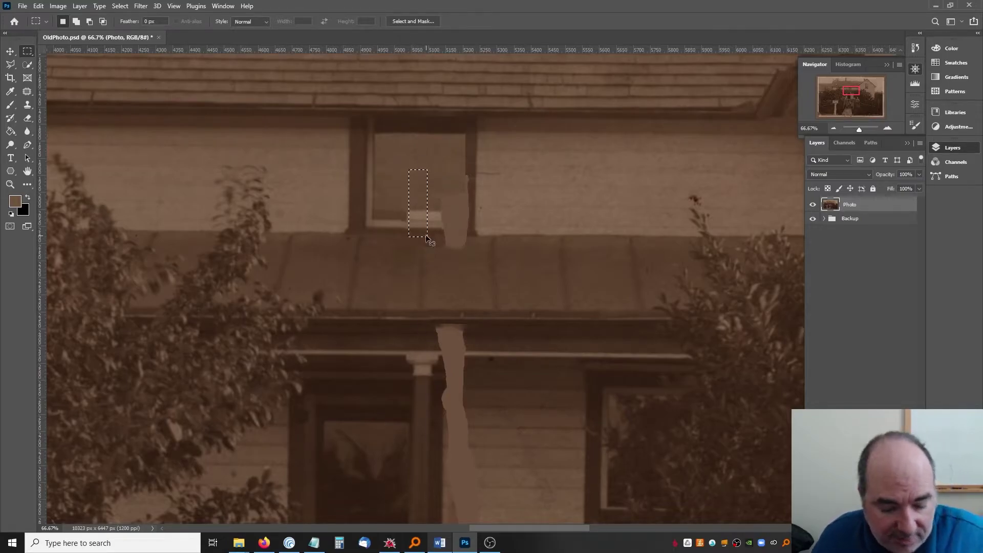
key(ctrl+j)
click(16, 53)
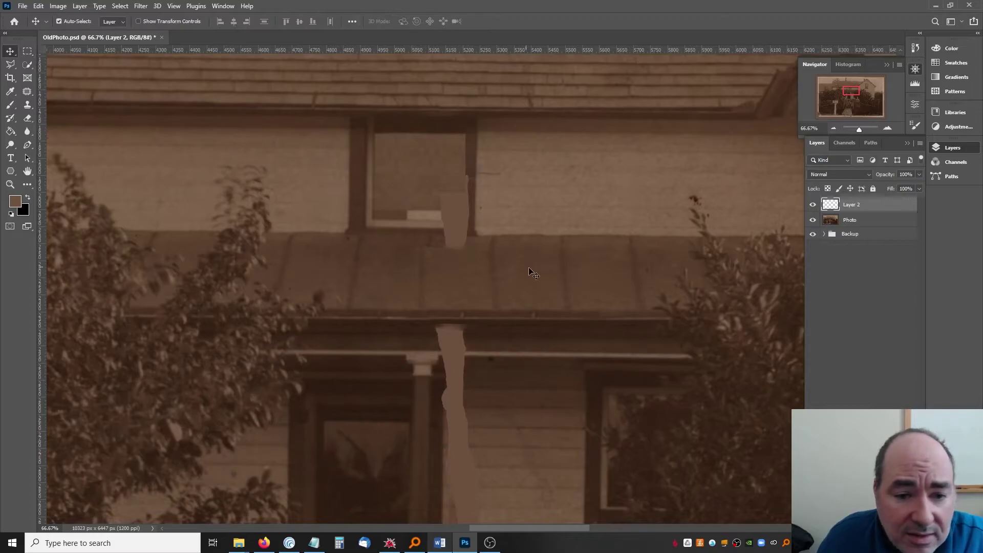
drag(416, 218, 463, 212)
key(ctrl)
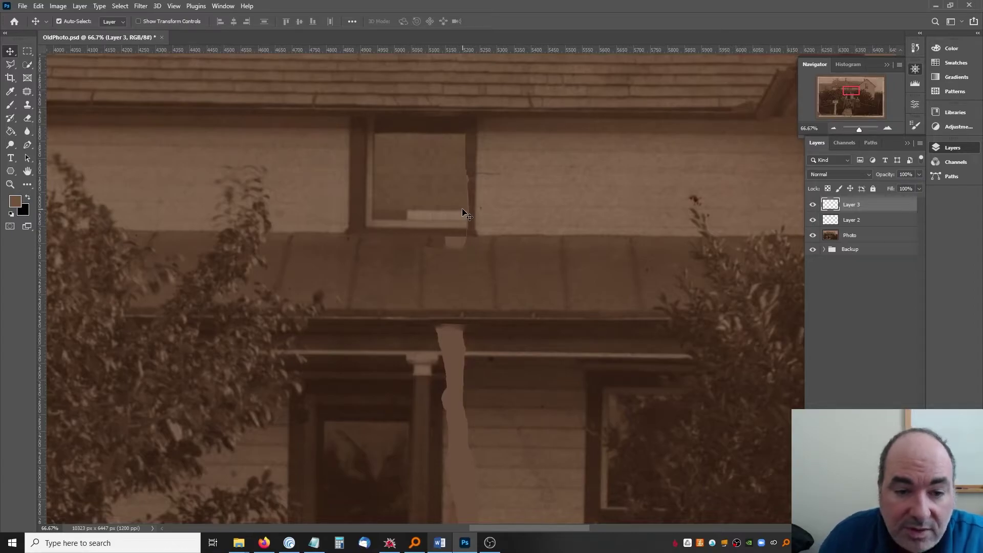
click(442, 219)
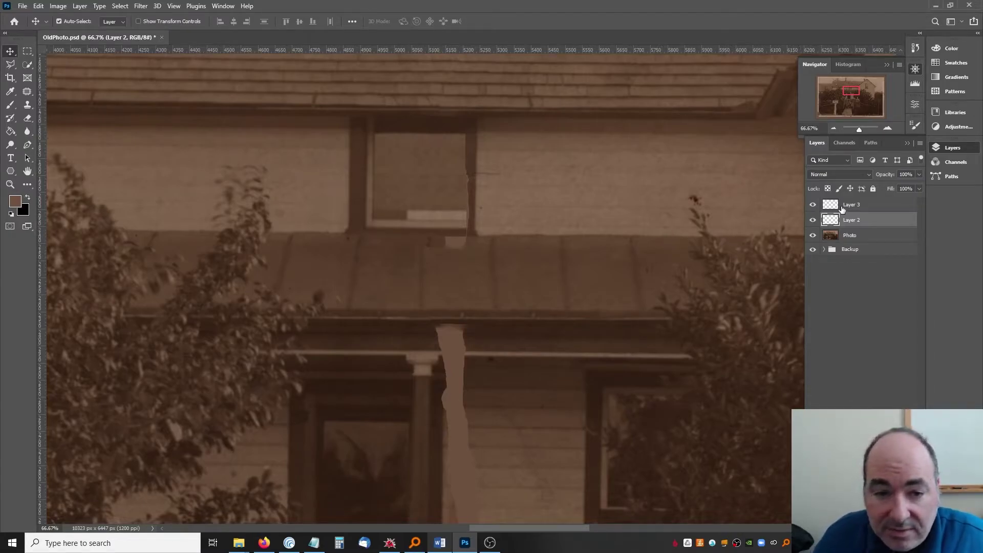
click(844, 207)
Step: Trim the copy's excess over the wall and merge the patch layers into Photo
click(27, 51)
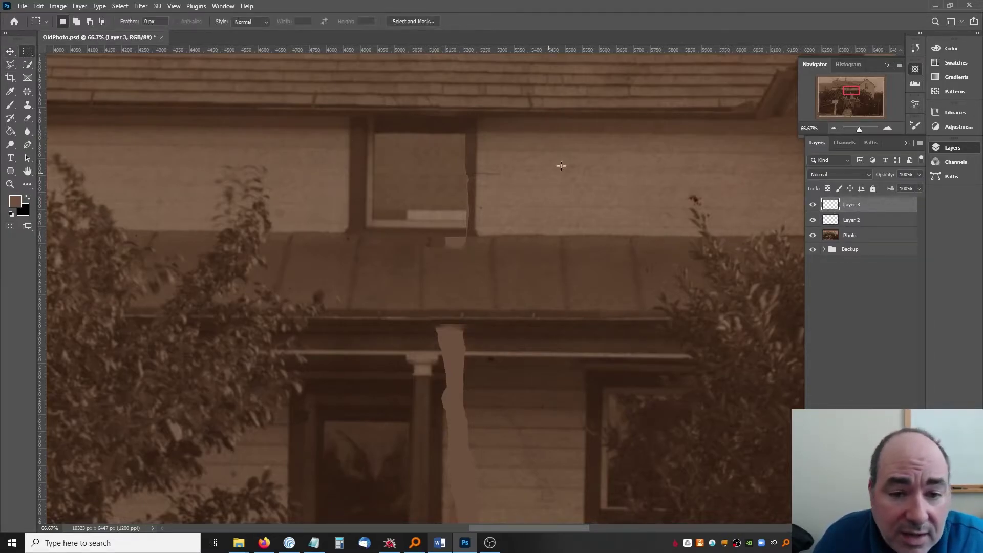
drag(554, 142, 466, 256)
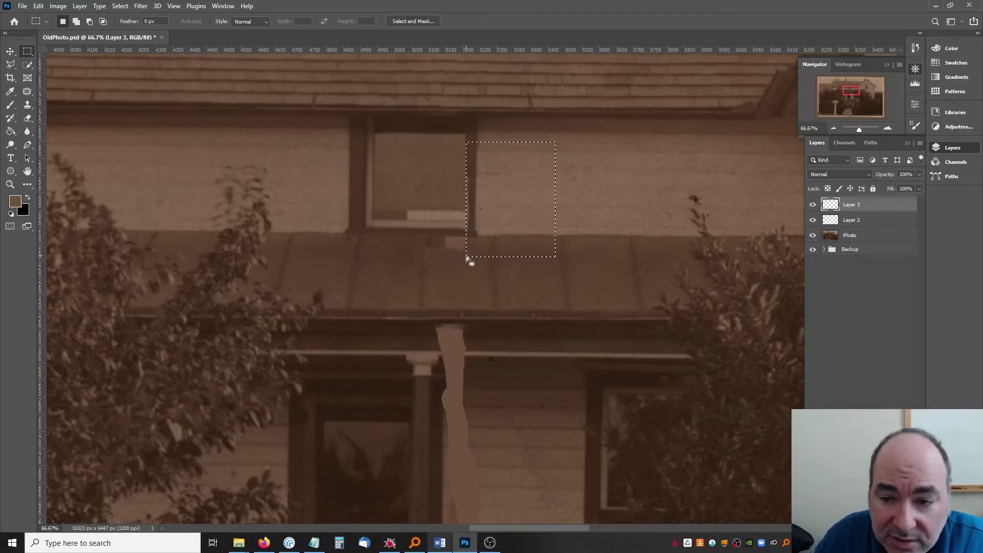
key(ctrl+d)
key(ctrl+e)
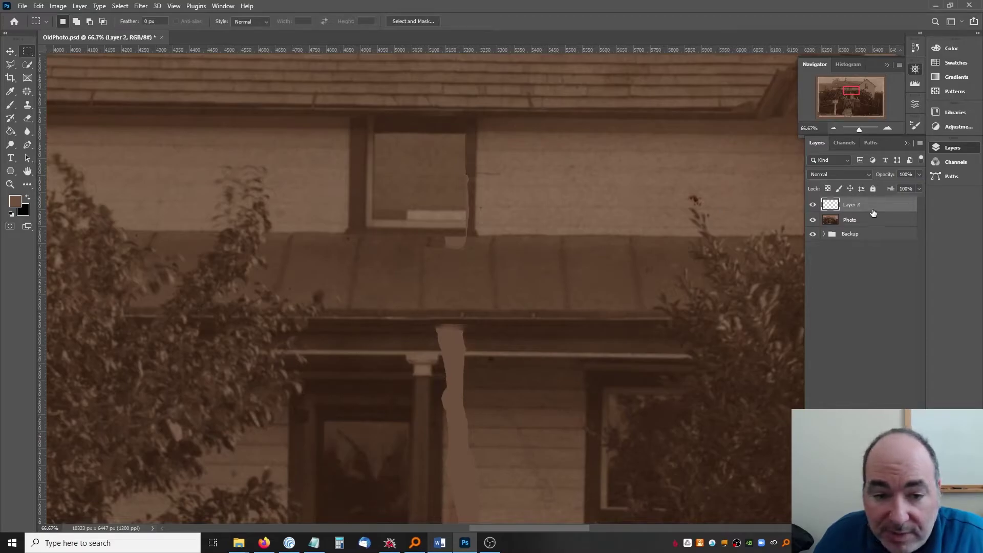
key(ctrl+e)
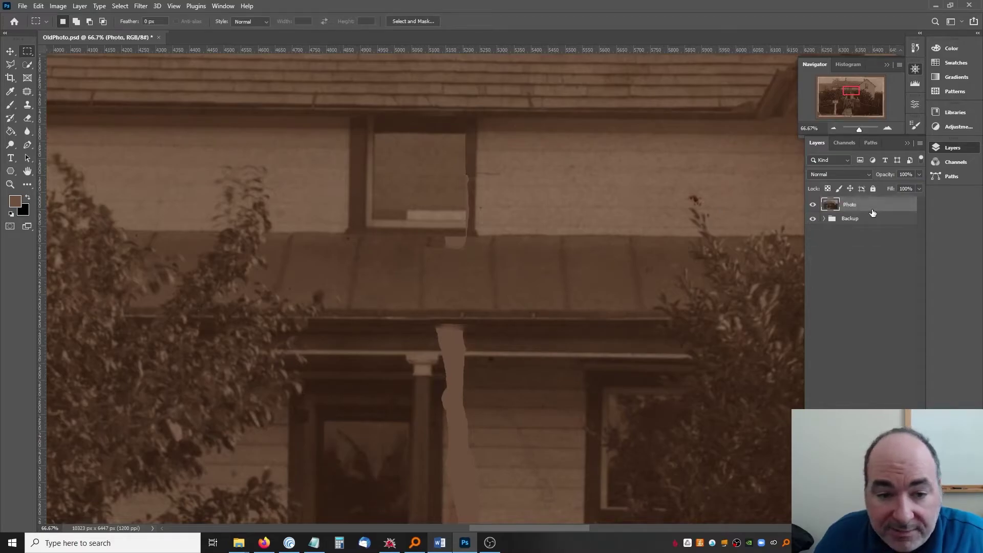
click(10, 183)
Step: Zoom in on the upper window and patch the thin crack along its frame
click(467, 119)
click(467, 119)
click(466, 119)
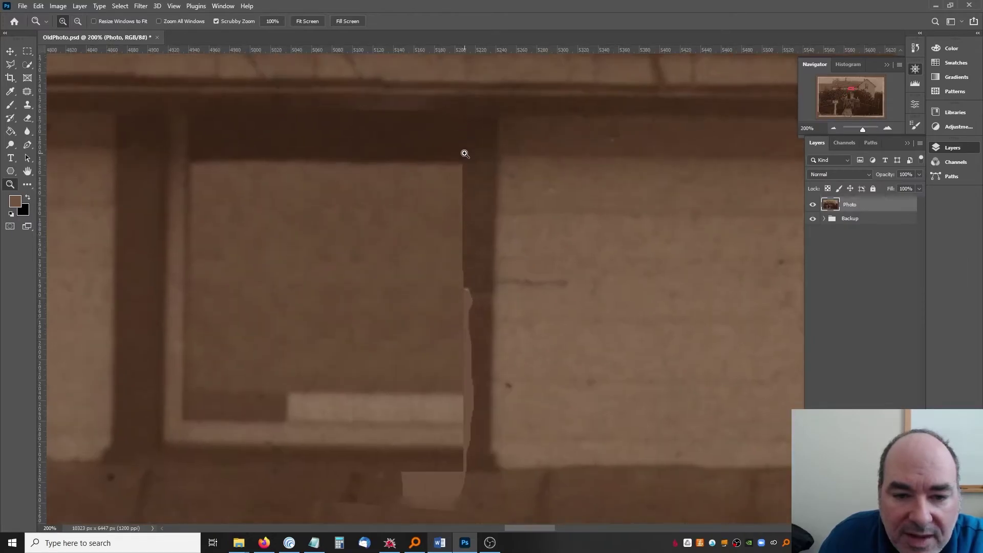
click(28, 92)
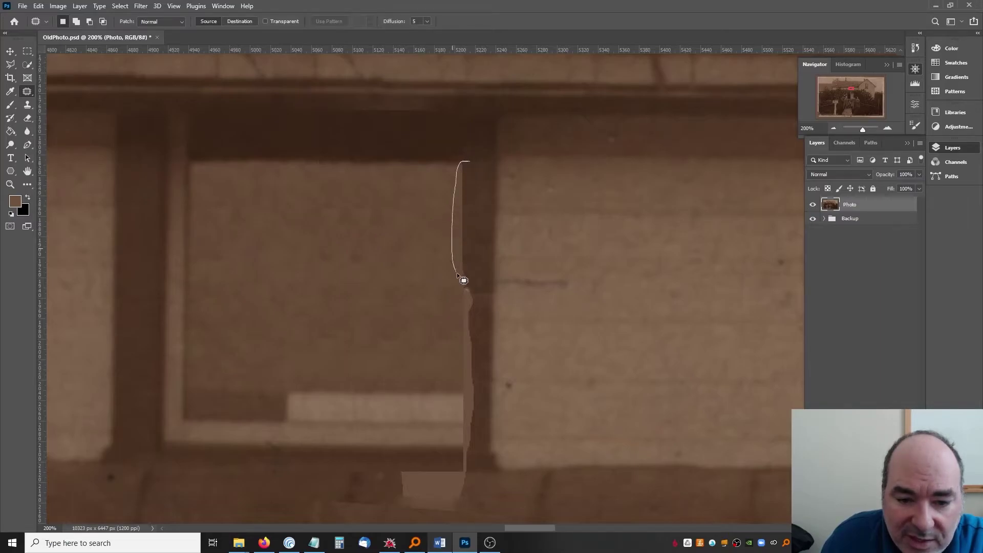
mouse_move(472, 250)
mouse_down()
mouse_move(475, 168)
mouse_move(409, 202)
mouse_move(412, 264)
mouse_up()
key(ctrl+d)
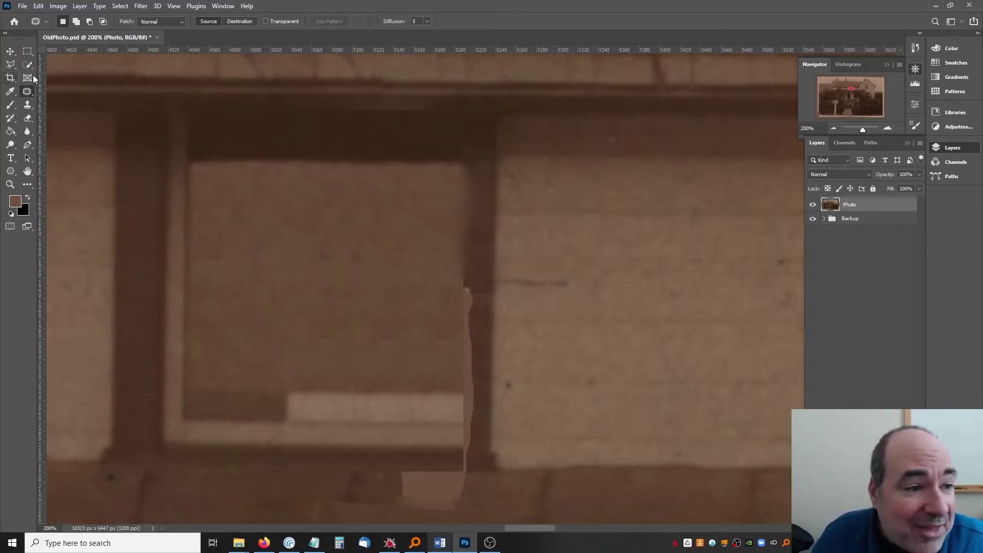
Step: Copy a right-frame strip, move it down over the seam, duplicate it, and merge into Photo
click(28, 51)
drag(433, 167, 487, 275)
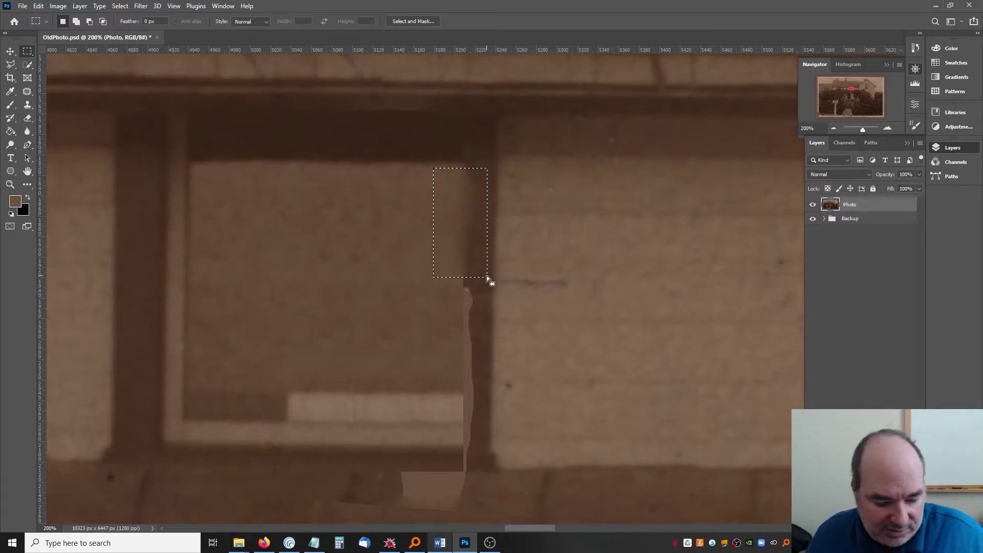
key(ctrl+j)
key(v)
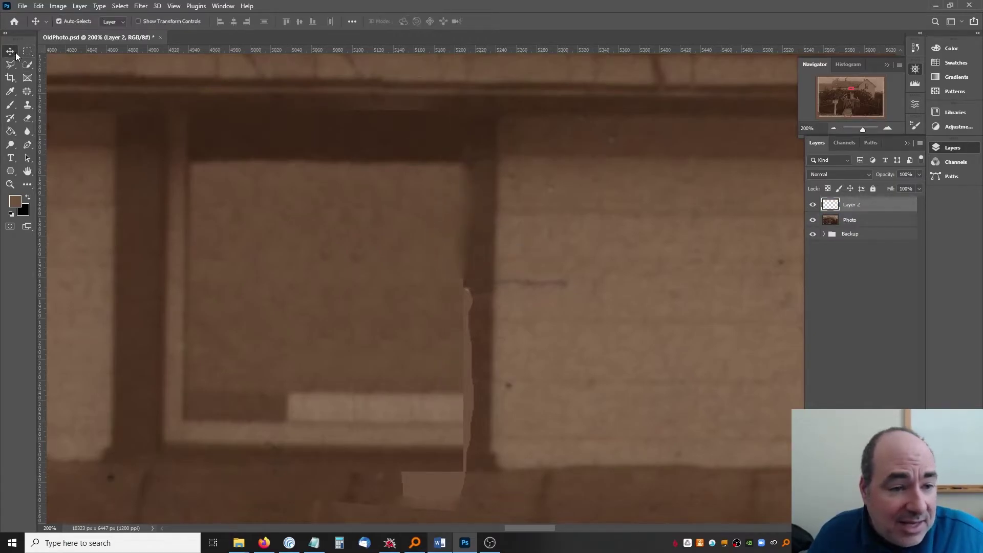
drag(465, 231, 470, 343)
key(ctrl+j)
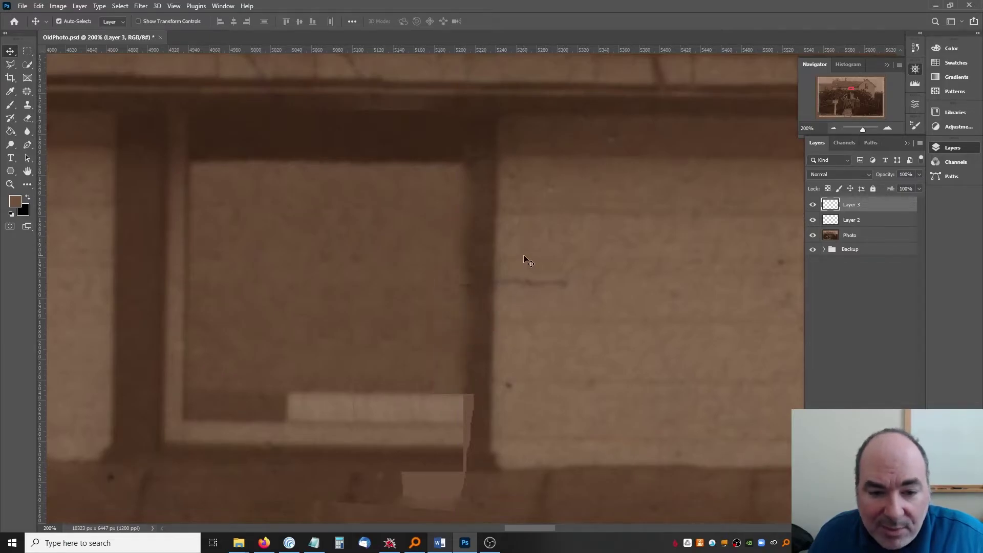
key(ctrl+e)
key(ctrl+e)
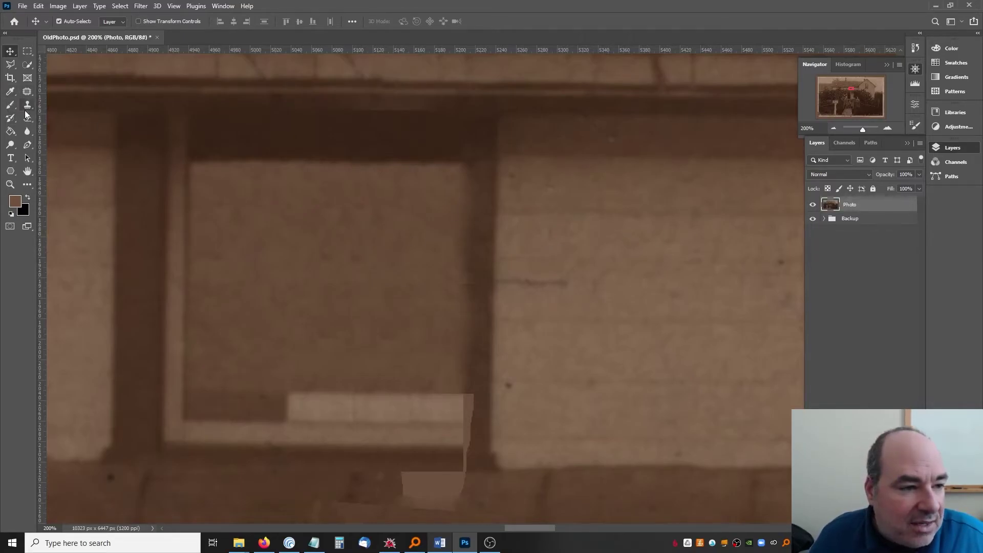
Step: Patch the crack and smudge on the siding beside the tear with clean wall texture
click(27, 92)
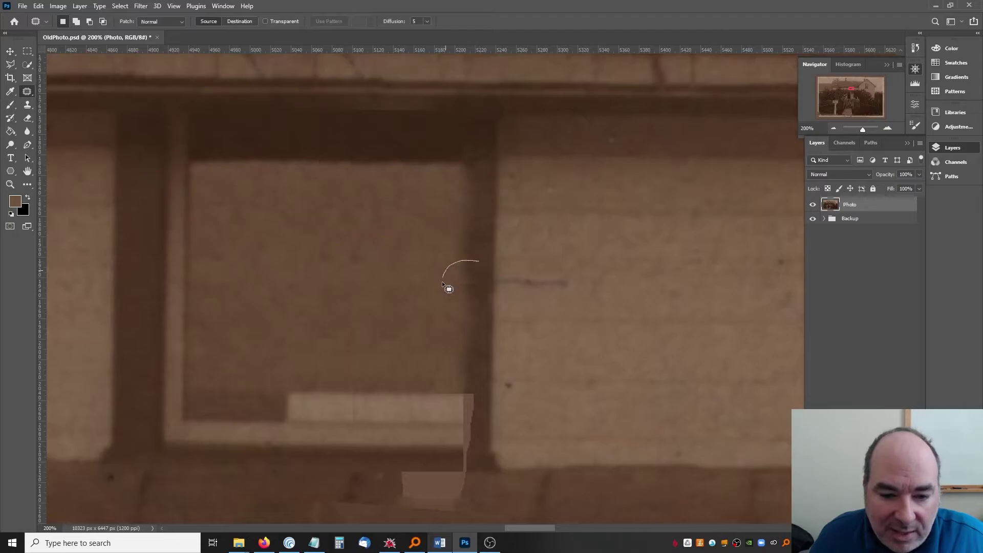
drag(489, 278, 480, 235)
key(ctrl+d)
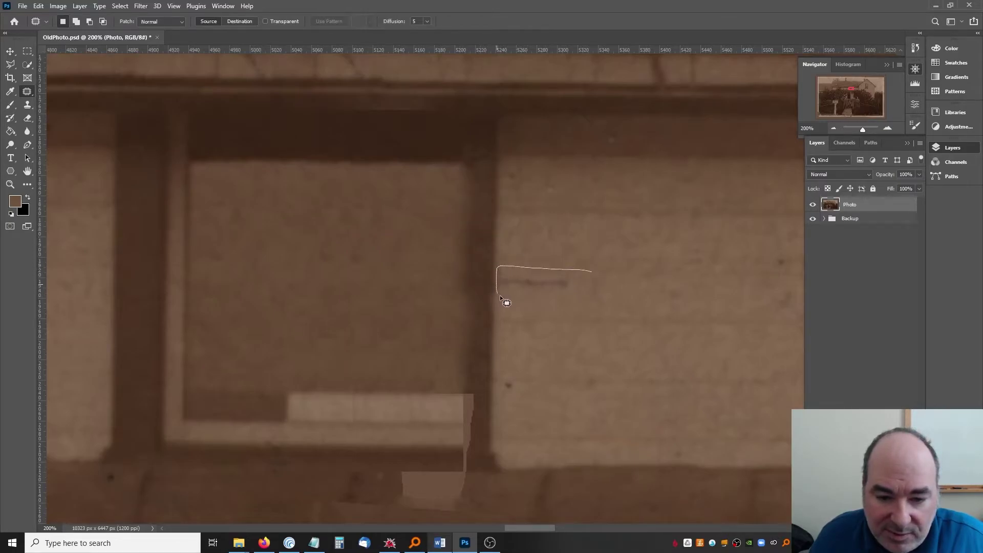
drag(507, 303, 661, 284)
key(ctrl+d)
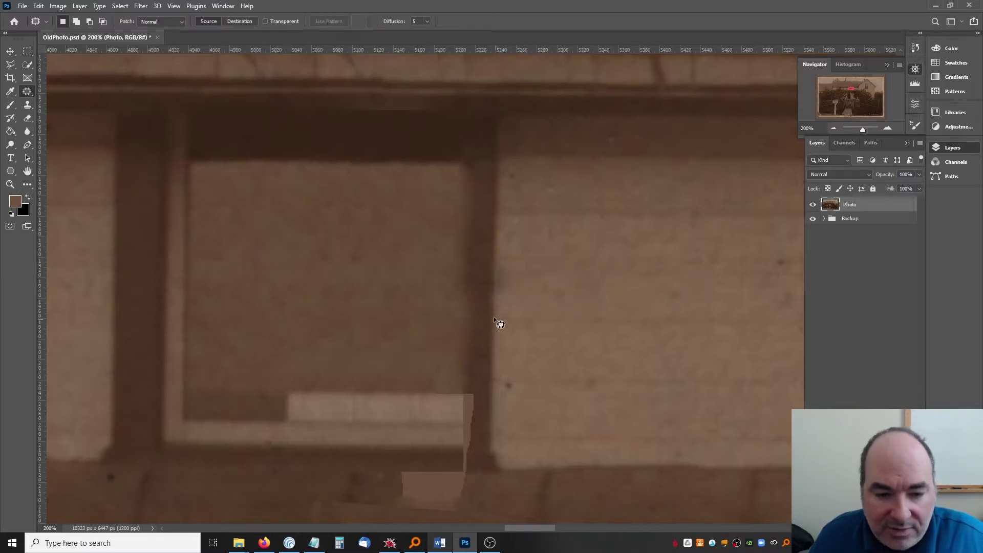
scroll(460, 259, down, 2)
mouse_move(288, 184)
mouse_down()
mouse_move(364, 364)
mouse_move(438, 246)
mouse_up()
key(ctrl+d)
Step: Replace the spots on the window pane with nearby pane texture from the left
mouse_move(286, 182)
mouse_down()
mouse_move(390, 204)
mouse_move(342, 178)
mouse_up()
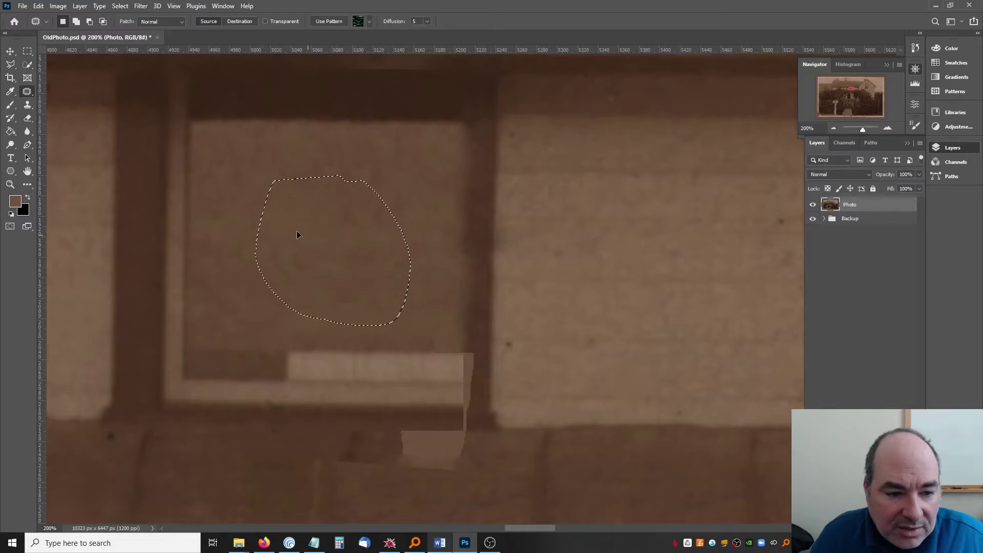
drag(297, 234, 389, 207)
key(ctrl+d)
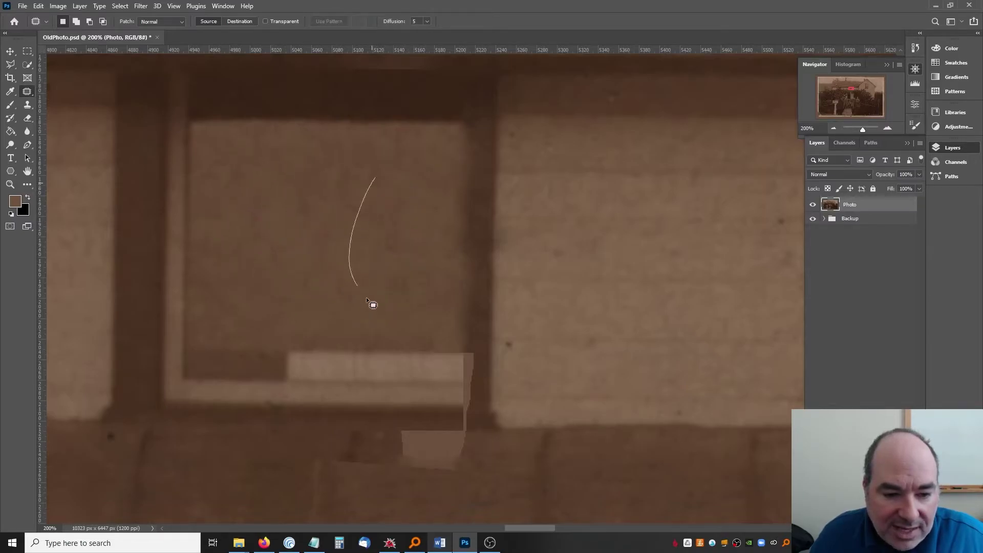
mouse_move(366, 298)
mouse_down()
mouse_move(410, 190)
mouse_move(265, 235)
mouse_move(321, 241)
mouse_up()
key(ctrl+d)
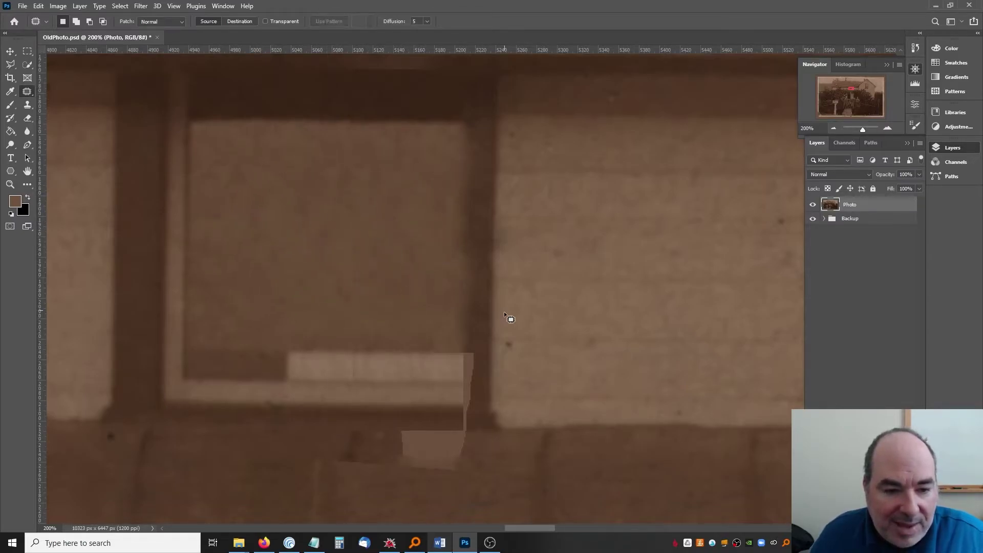
Step: Patch the seam above and over the window sill with texture from the left
scroll(503, 313, down, 3)
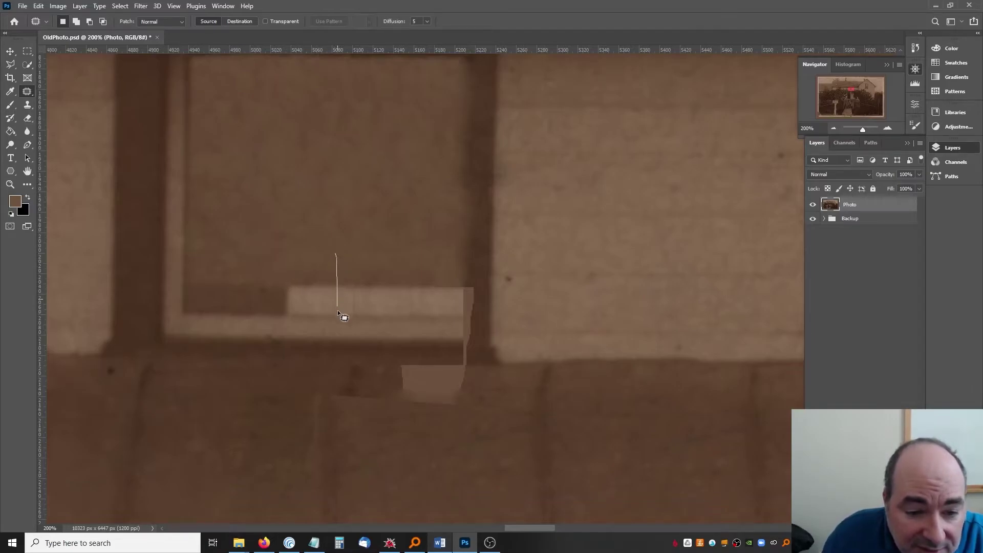
mouse_move(338, 313)
mouse_down()
mouse_move(362, 329)
mouse_move(365, 249)
mouse_move(340, 269)
mouse_move(316, 269)
mouse_up()
key(ctrl+d)
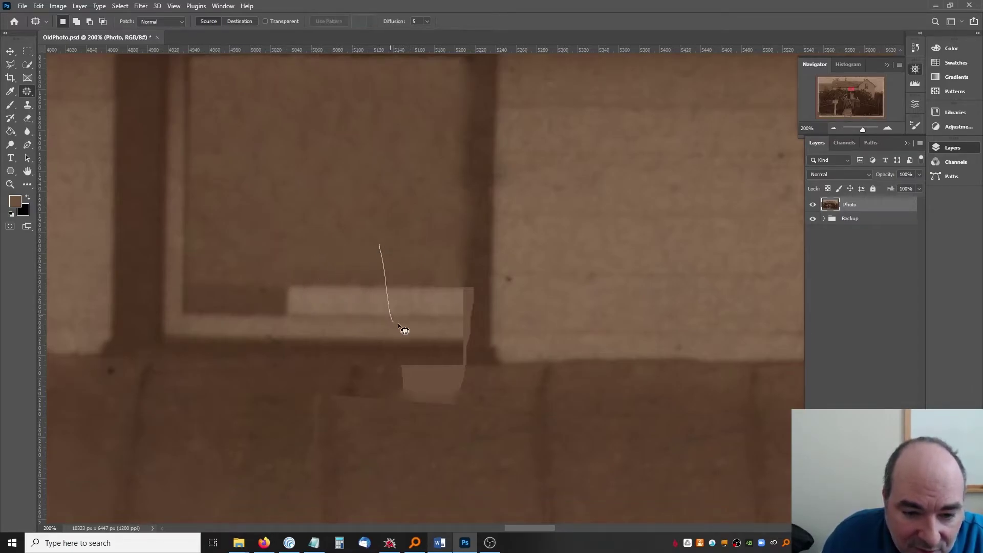
drag(419, 266, 361, 247)
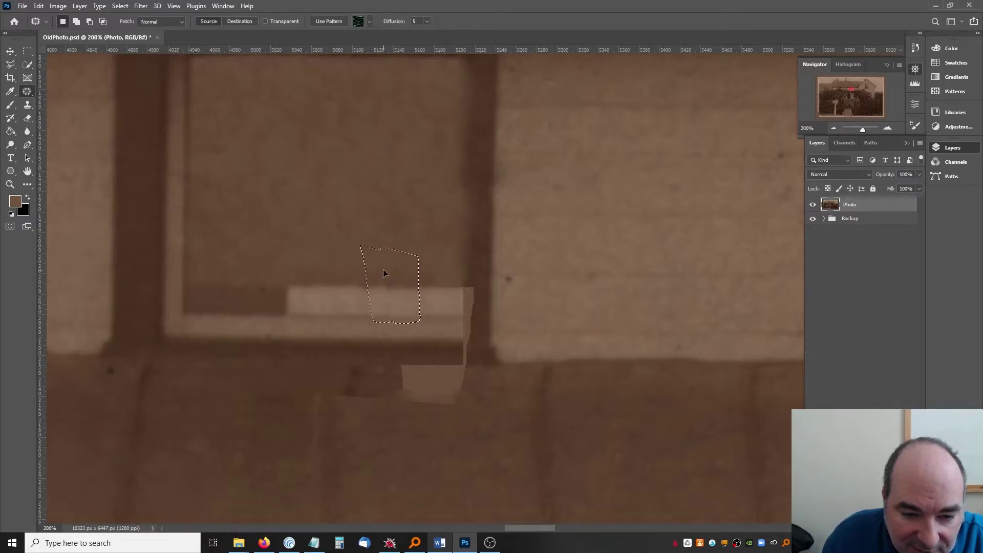
key(ctrl+d)
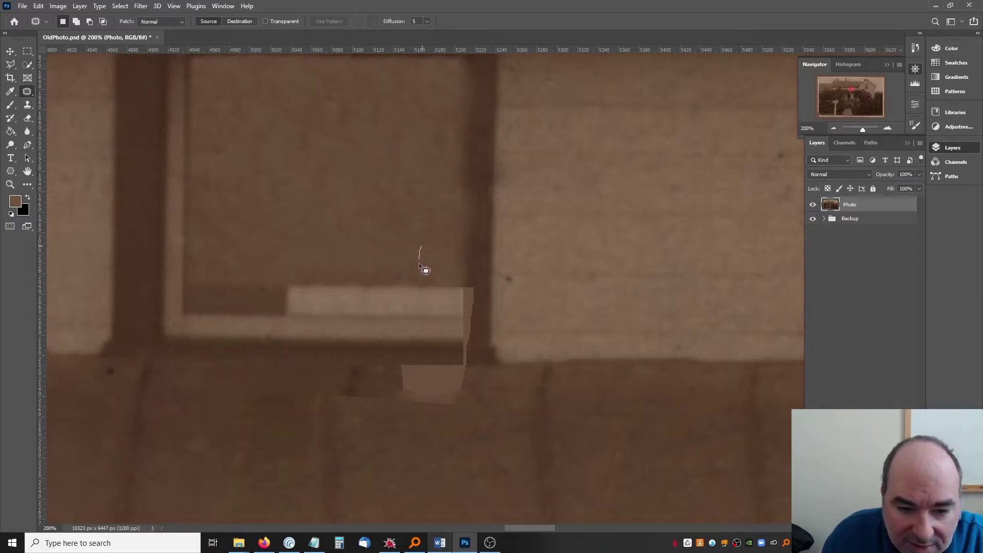
mouse_move(459, 294)
mouse_down()
mouse_move(425, 248)
mouse_move(386, 261)
mouse_up()
Step: Patch the dark spots on the wall below the upper window, including the one beside the seam
key(ctrl+d)
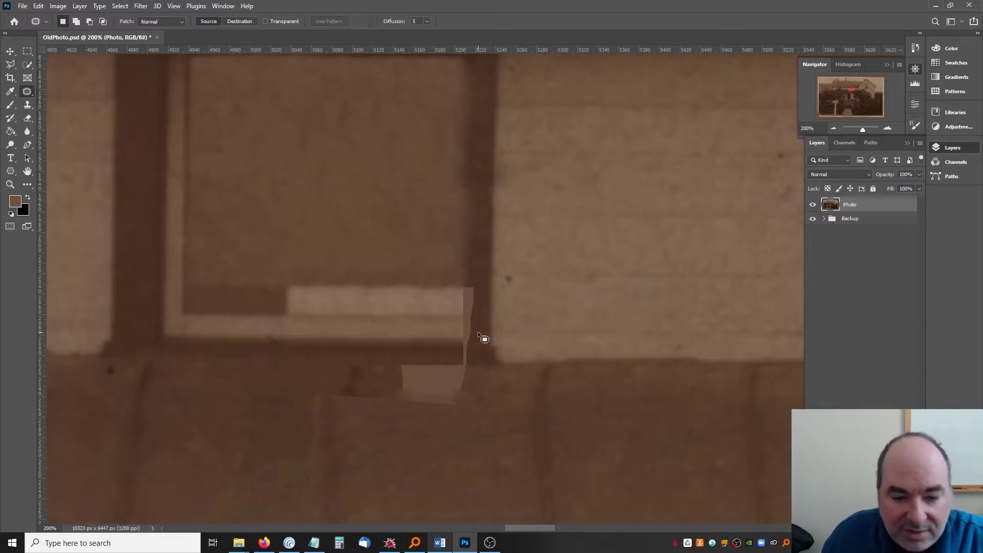
scroll(478, 331, down, 2)
scroll(467, 320, down, 3)
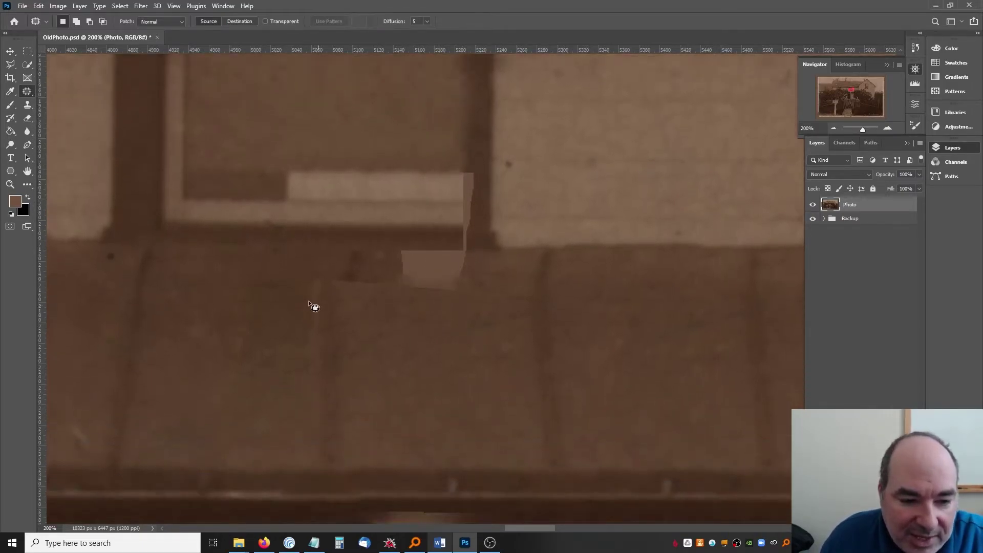
mouse_move(312, 237)
mouse_down()
mouse_move(300, 294)
mouse_move(389, 244)
mouse_move(378, 268)
mouse_move(165, 262)
mouse_move(183, 271)
mouse_up()
key(ctrl+d)
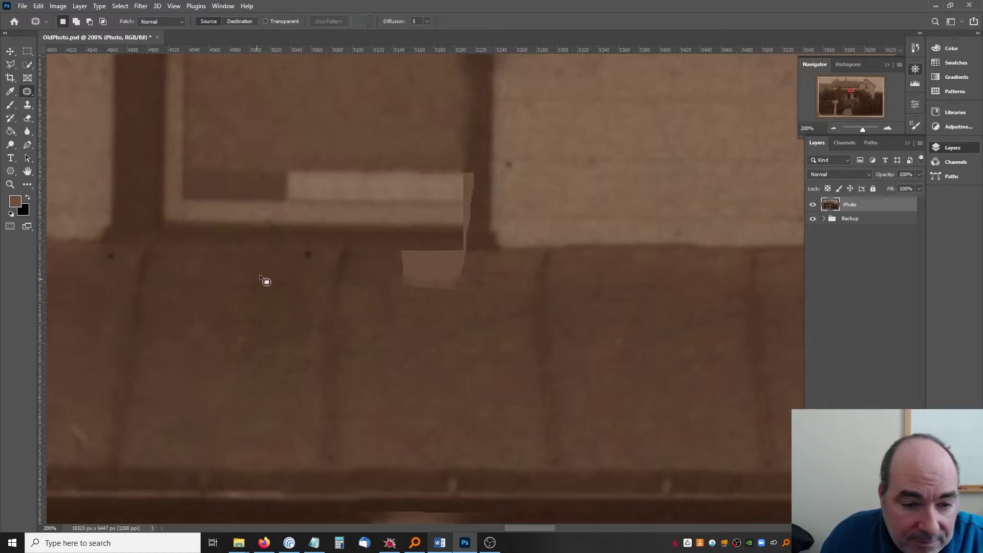
drag(312, 268, 272, 305)
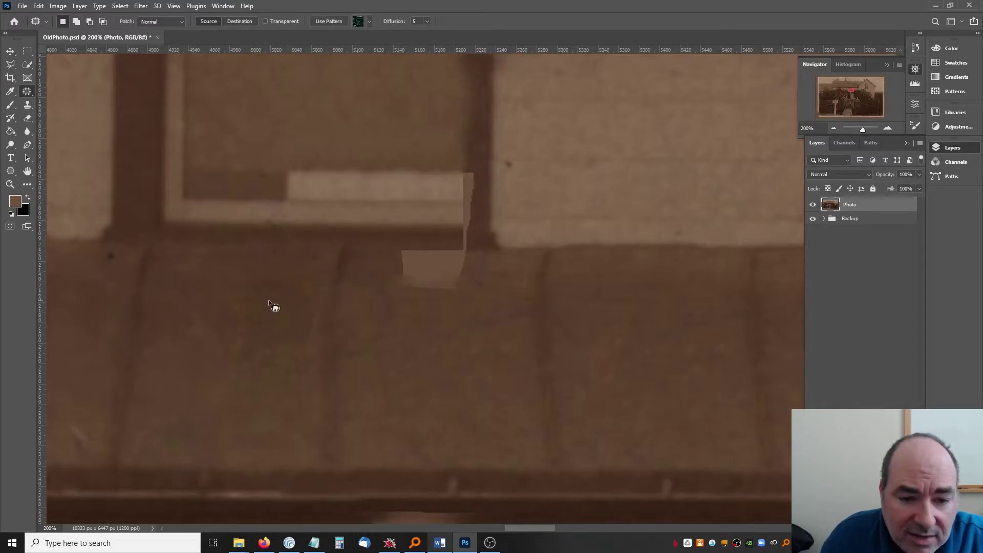
key(ctrl+d)
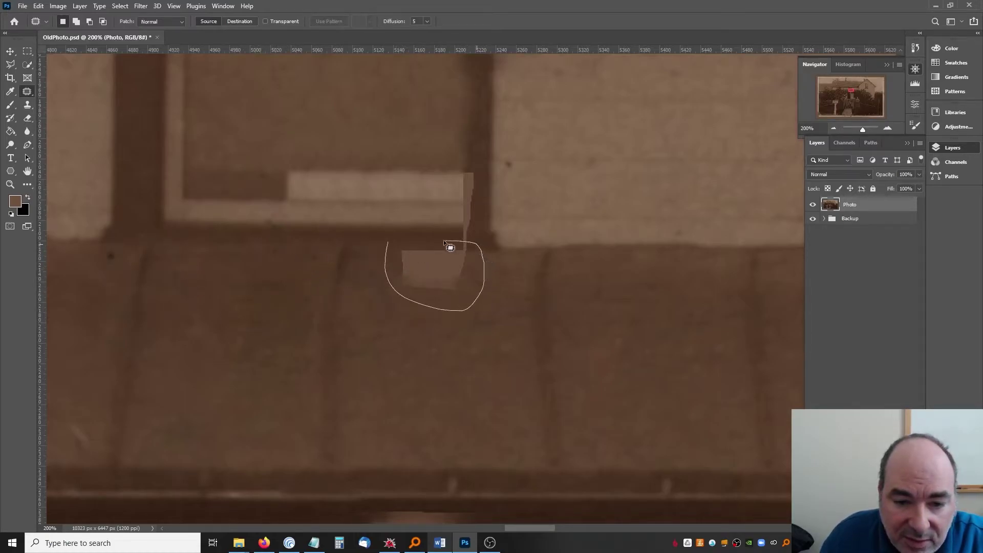
mouse_move(450, 247)
mouse_down()
mouse_move(219, 259)
mouse_move(232, 272)
mouse_up()
key(ctrl+d)
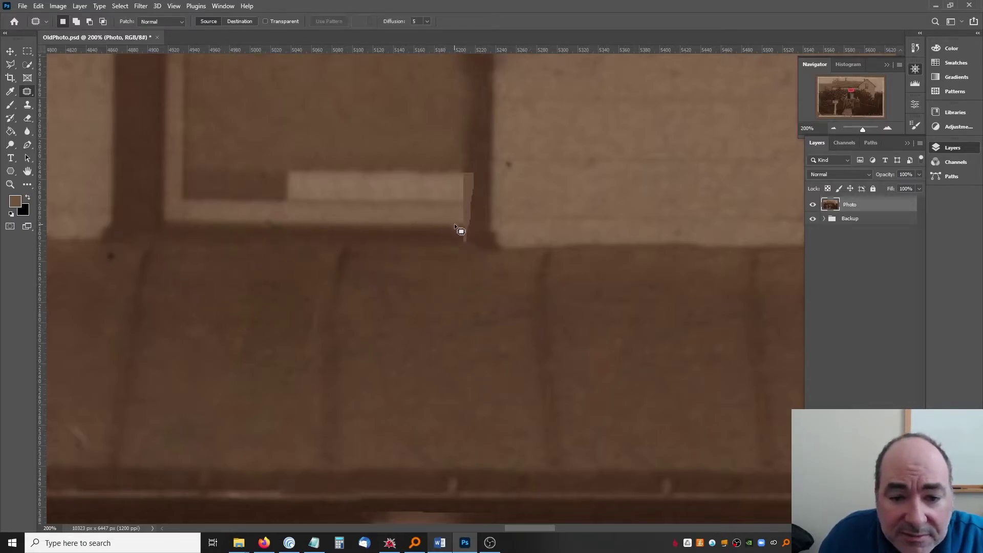
Step: Patch the seam strip along the window's right frame with wall texture from the left and above
scroll(519, 281, up, 3)
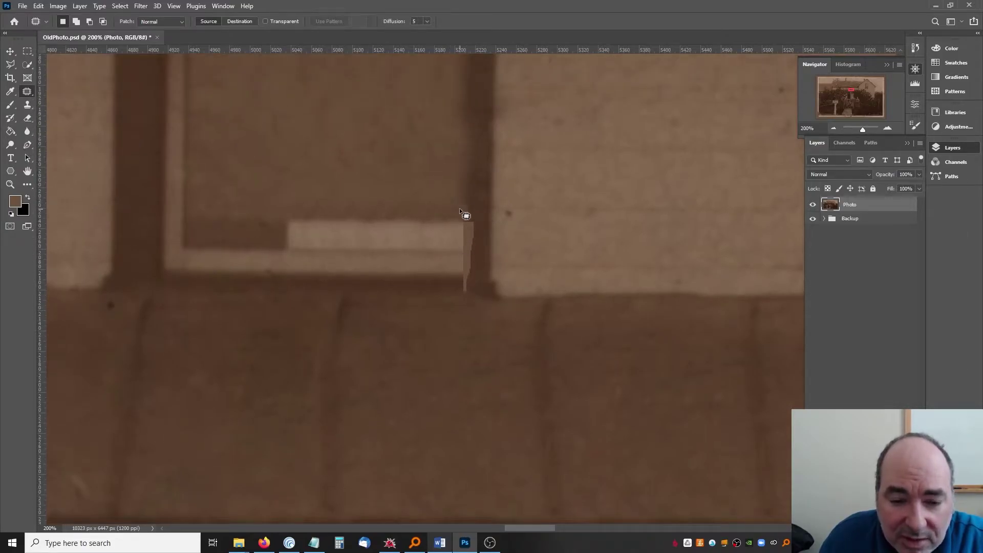
drag(457, 209, 450, 272)
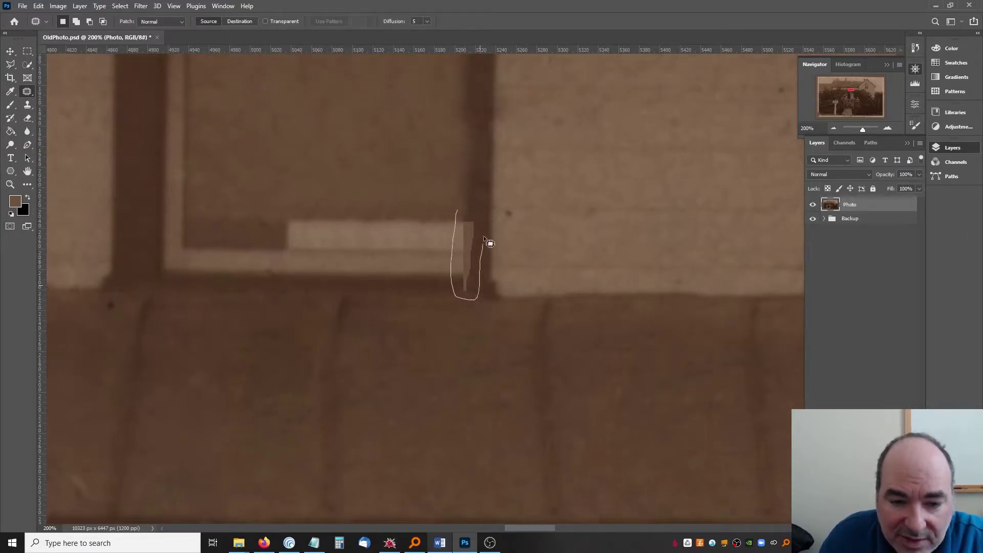
mouse_move(483, 237)
mouse_down()
mouse_move(483, 164)
mouse_move(456, 204)
mouse_up()
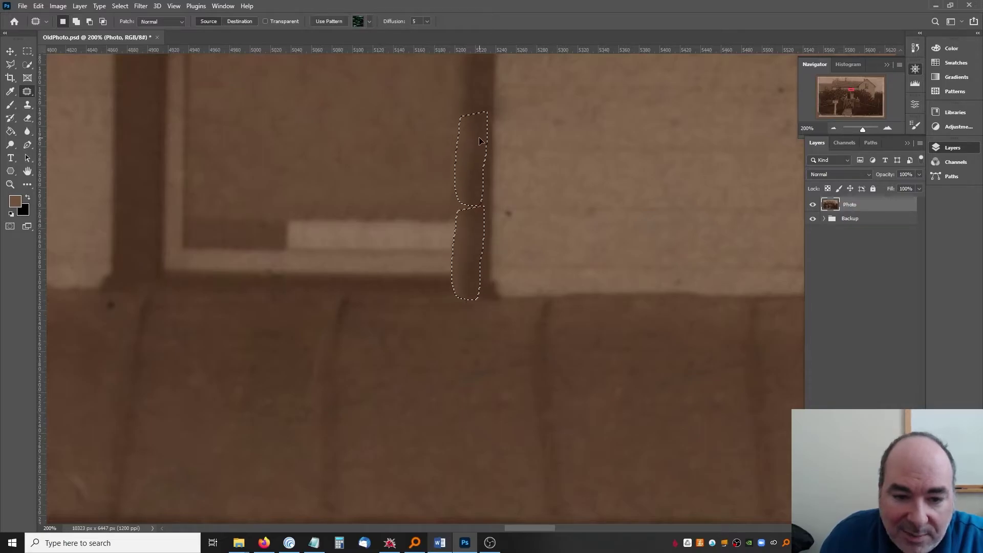
drag(480, 140, 450, 134)
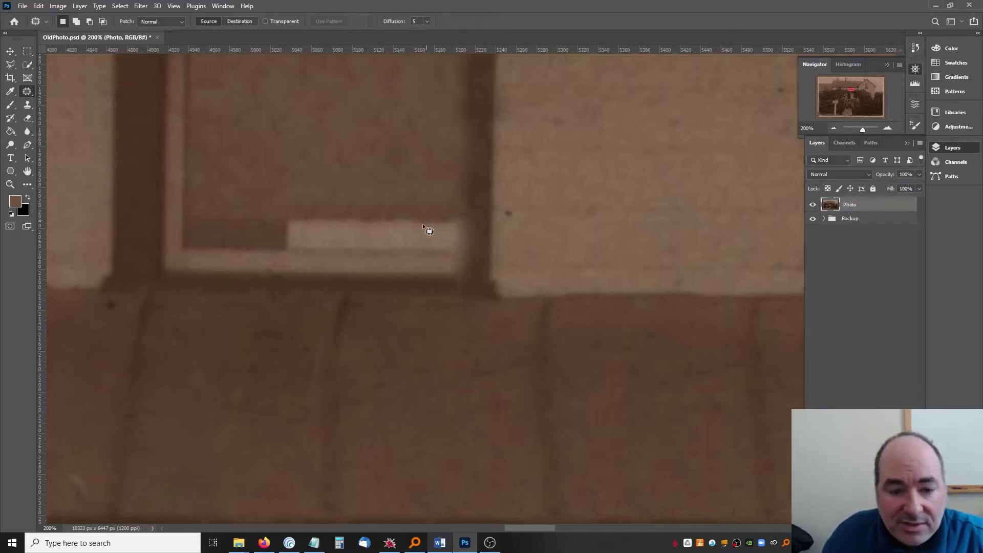
mouse_move(429, 241)
mouse_down()
mouse_move(428, 252)
mouse_move(454, 245)
mouse_move(463, 264)
mouse_move(483, 249)
mouse_move(418, 258)
mouse_move(419, 267)
mouse_up()
key(ctrl+d)
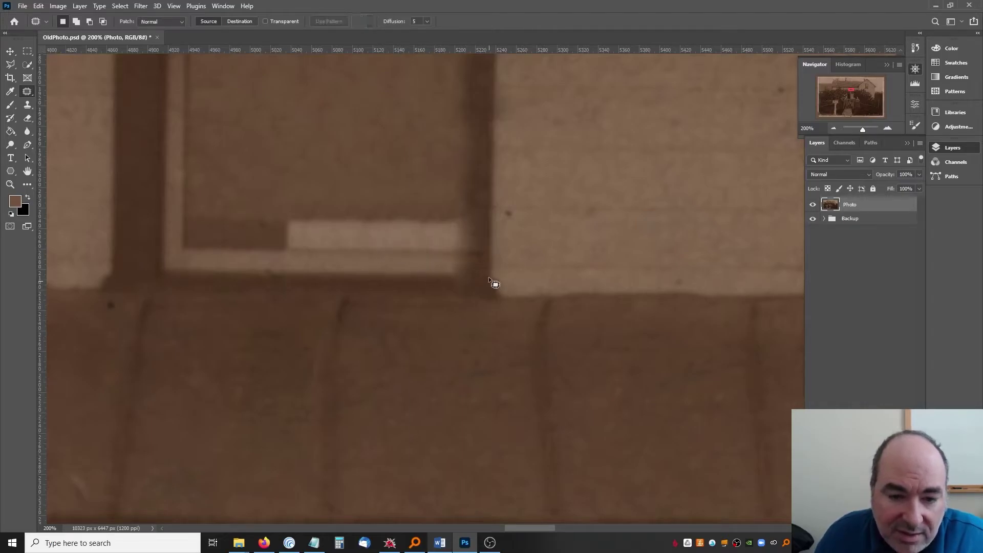
drag(486, 271, 486, 202)
key(ctrl+d)
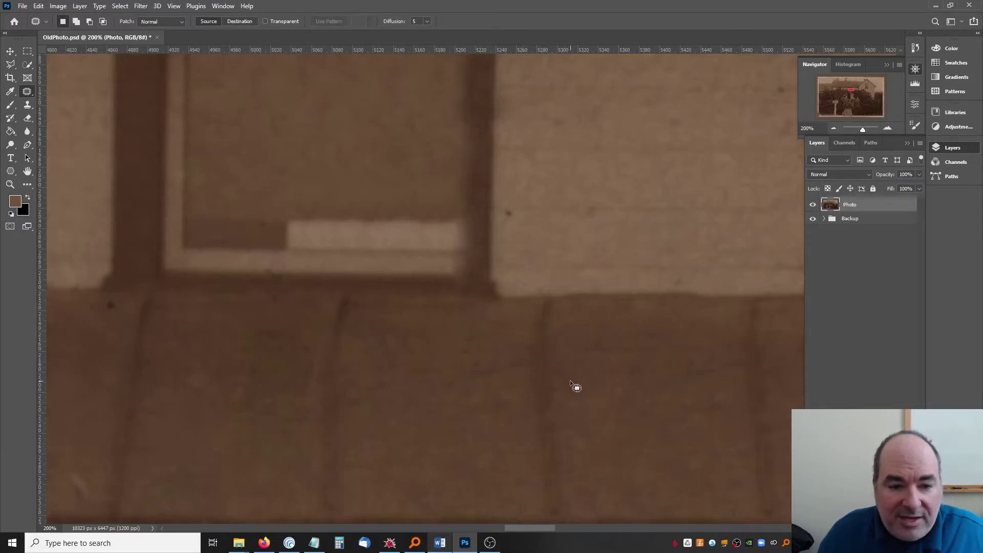
scroll(569, 380, down, 5)
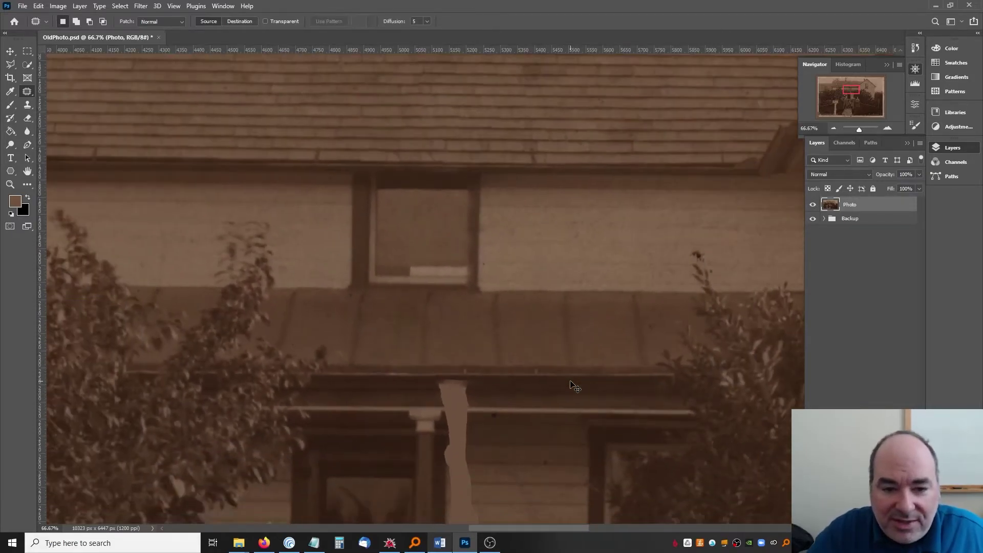
scroll(570, 380, down, 2)
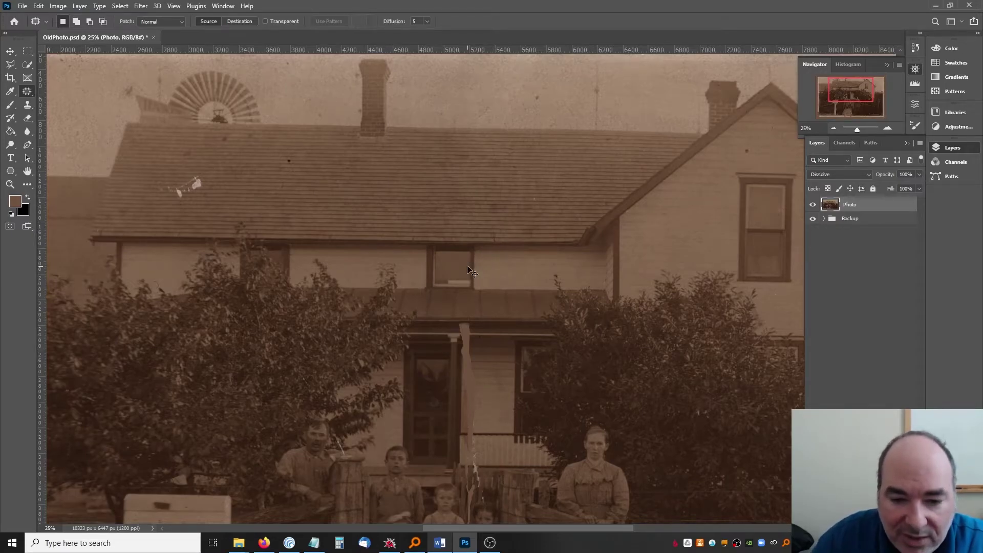
scroll(467, 265, up, 4)
scroll(468, 265, up, 1)
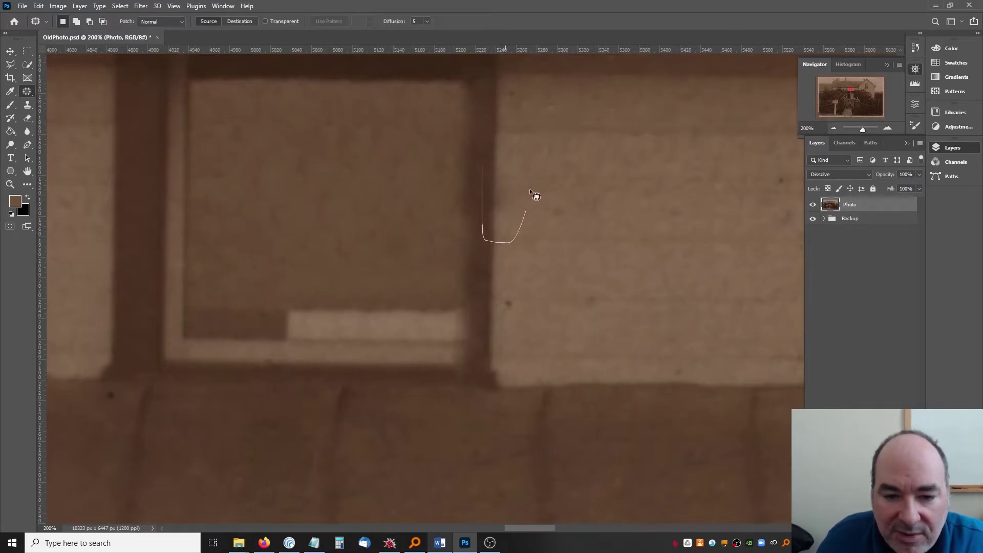
drag(531, 191, 527, 159)
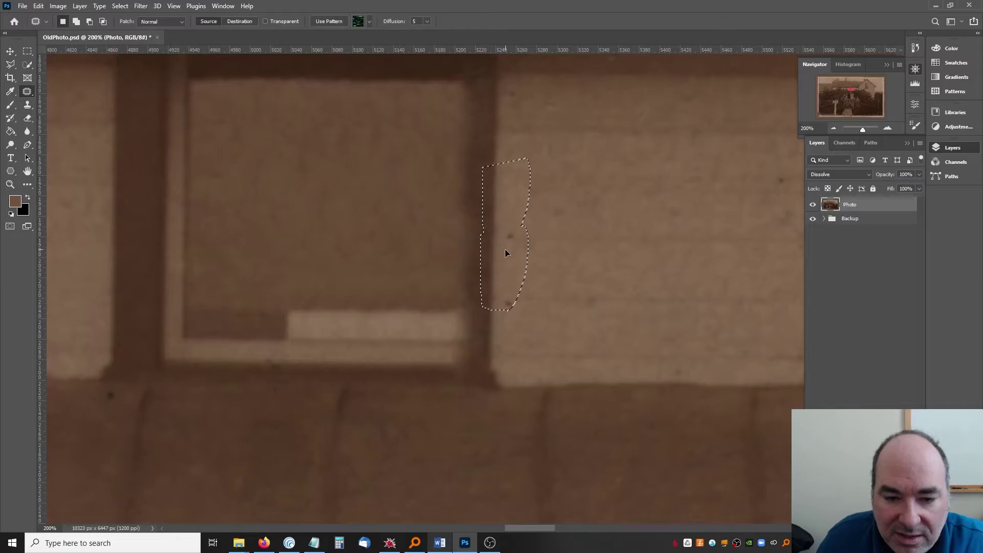
mouse_move(505, 253)
mouse_down()
mouse_move(505, 264)
mouse_move(515, 219)
mouse_up()
key(ctrl+d)
key(ctrl+d)
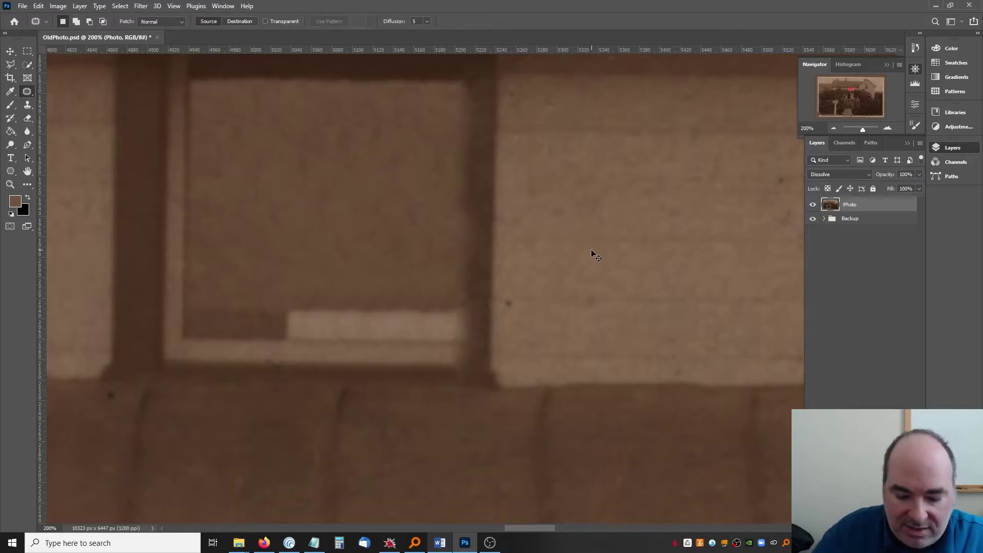
scroll(591, 249, down, 6)
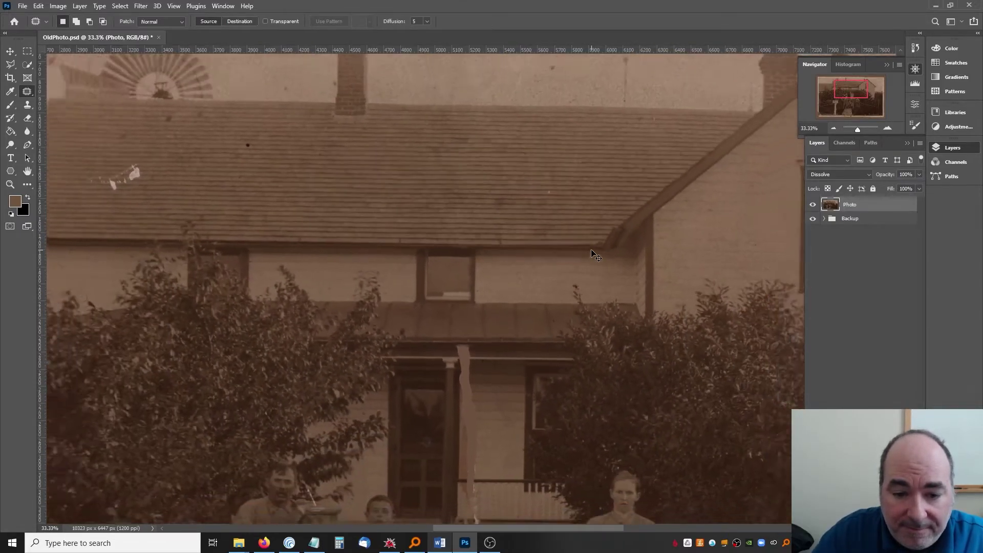
scroll(591, 249, down, 2)
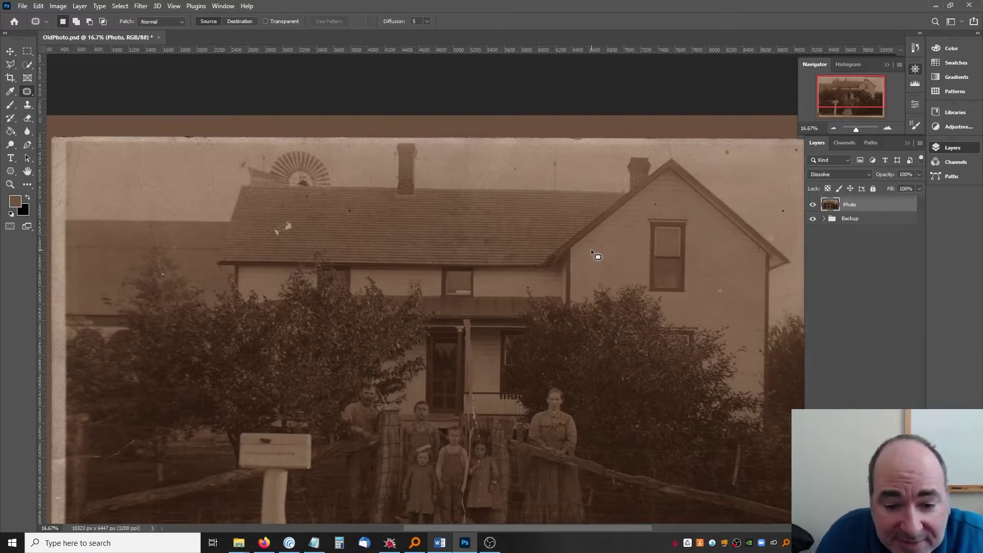
scroll(591, 250, down, 5)
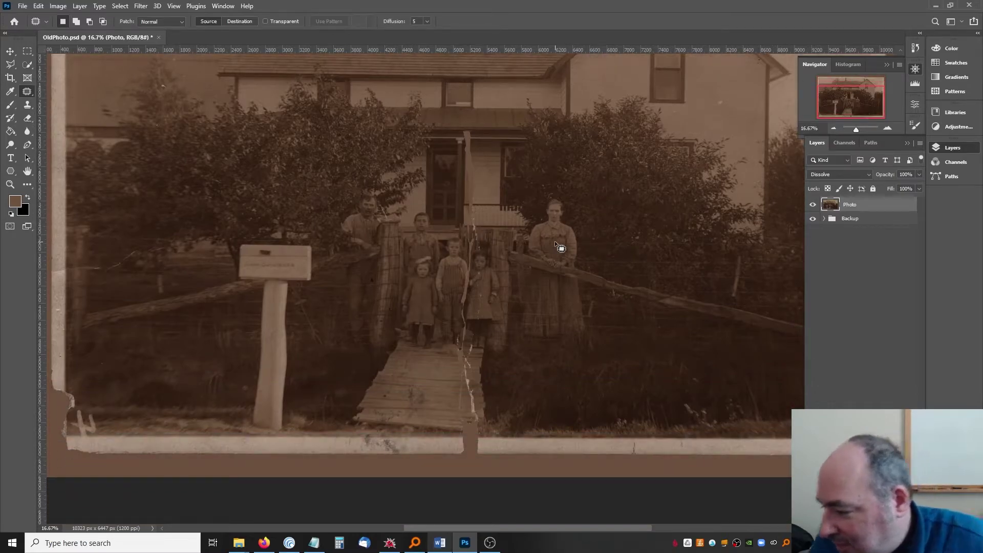
click(10, 184)
click(468, 205)
click(485, 191)
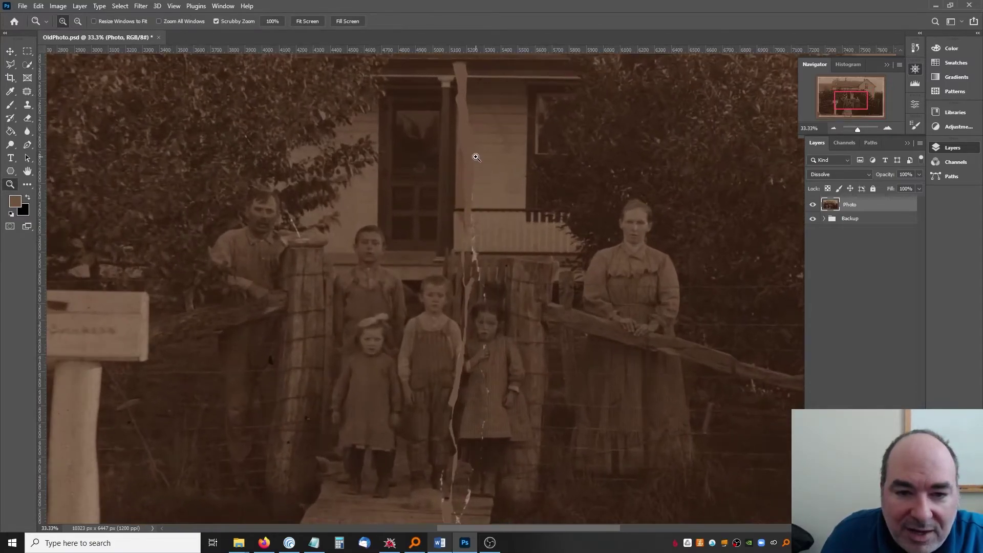
click(474, 154)
click(452, 186)
click(453, 186)
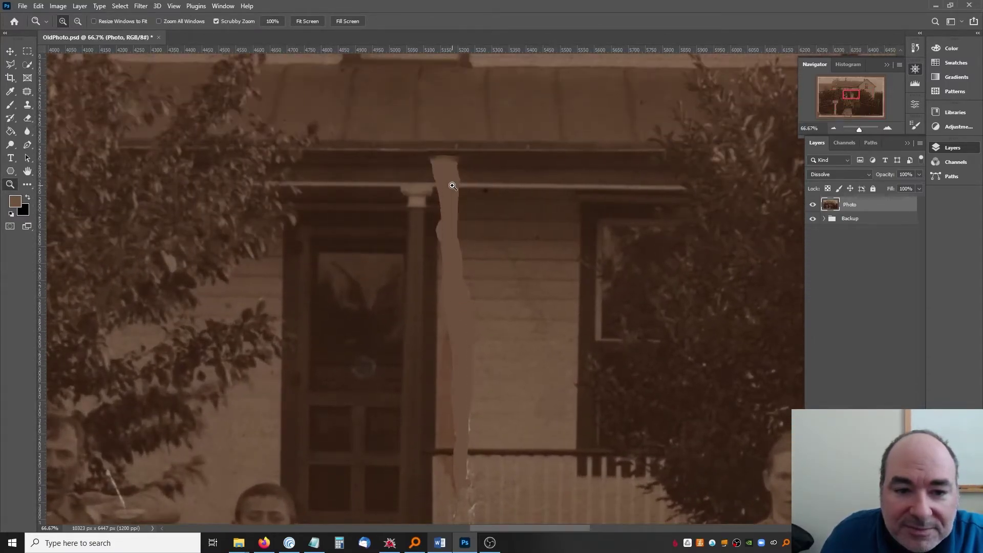
click(460, 174)
click(469, 201)
alt+click(469, 200)
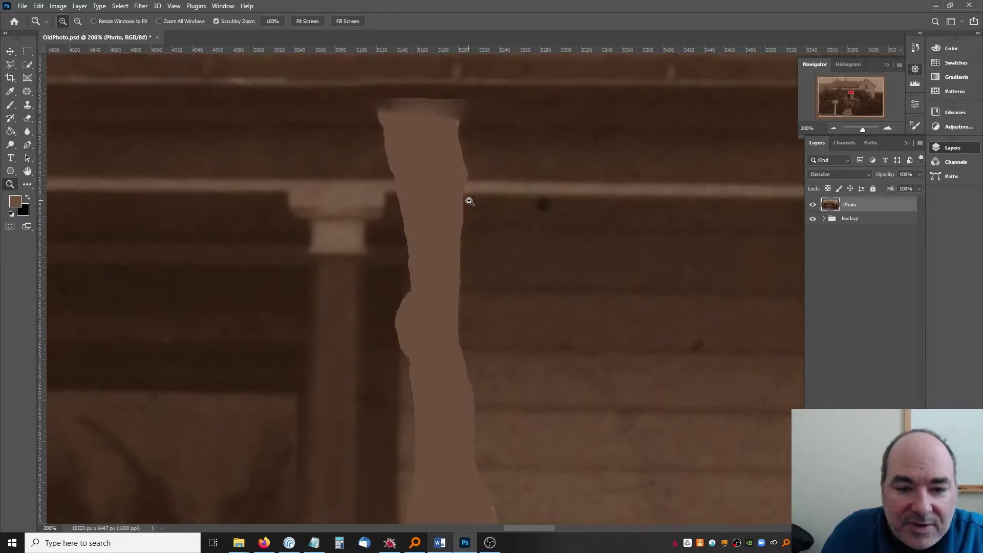
alt+click(469, 200)
alt+click(469, 201)
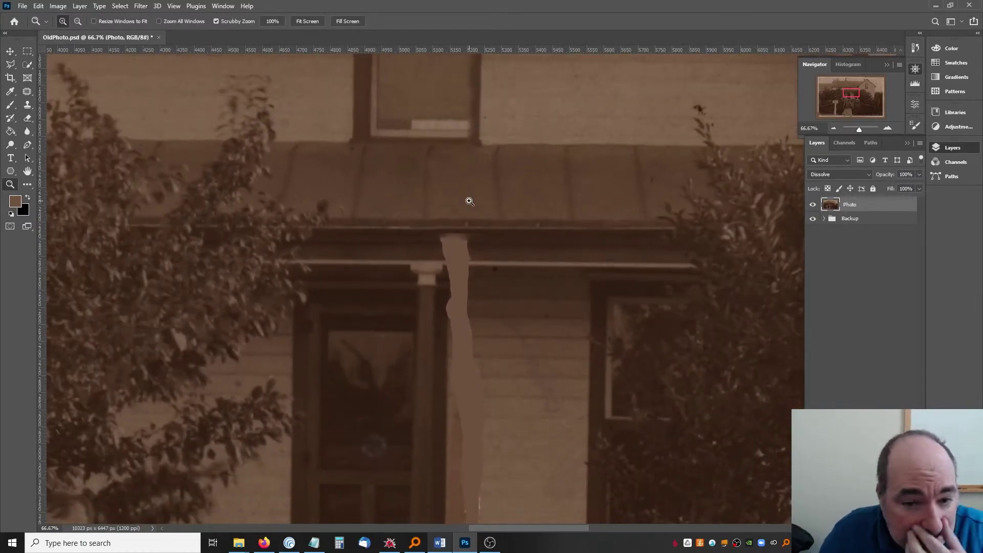
click(28, 93)
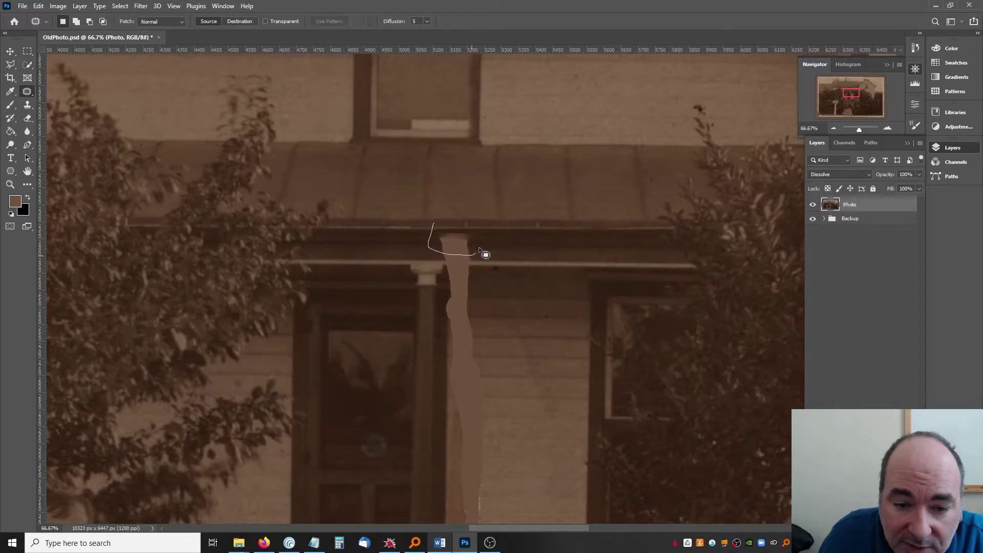
Step: Patch the seam top and the gap at the column top with texture from the right
mouse_move(465, 230)
mouse_down()
mouse_move(459, 224)
mouse_move(467, 237)
mouse_move(522, 238)
mouse_up()
key(ctrl+d)
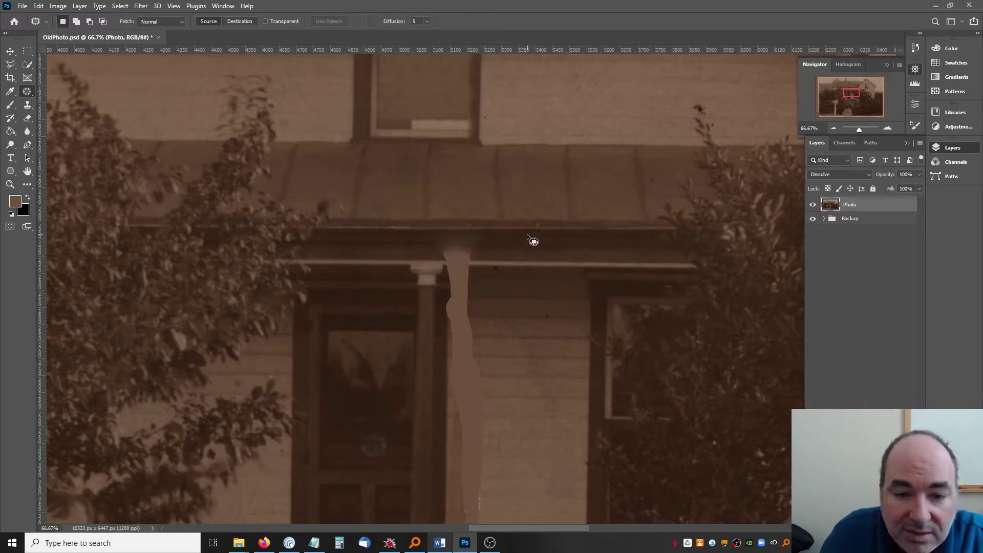
mouse_move(432, 227)
mouse_down()
mouse_move(436, 251)
mouse_move(509, 237)
mouse_move(472, 238)
mouse_move(530, 239)
mouse_up()
key(ctrl+d)
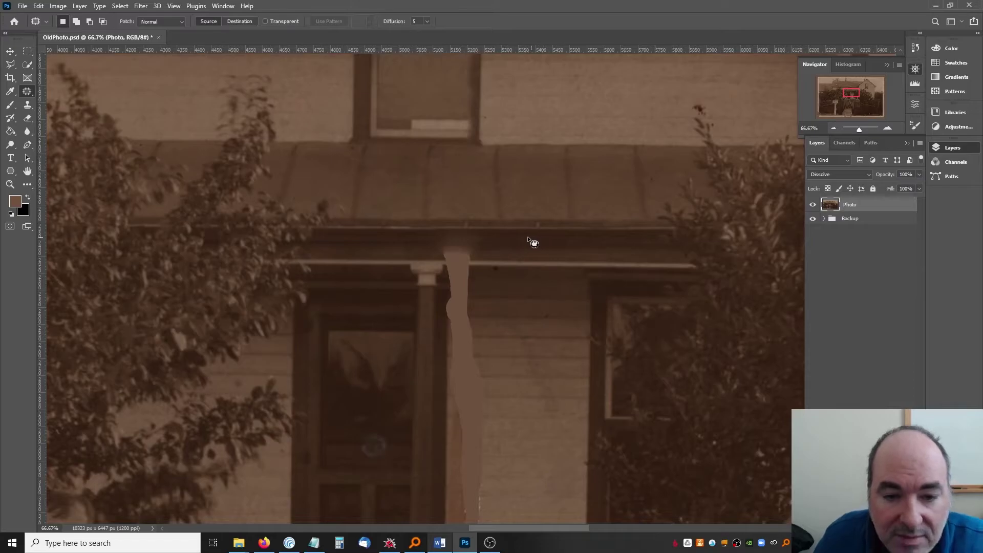
Step: Patch the remaining gap along the post's edge and the eave with neighbouring texture
scroll(512, 243, down, 2)
scroll(508, 241, down, 2)
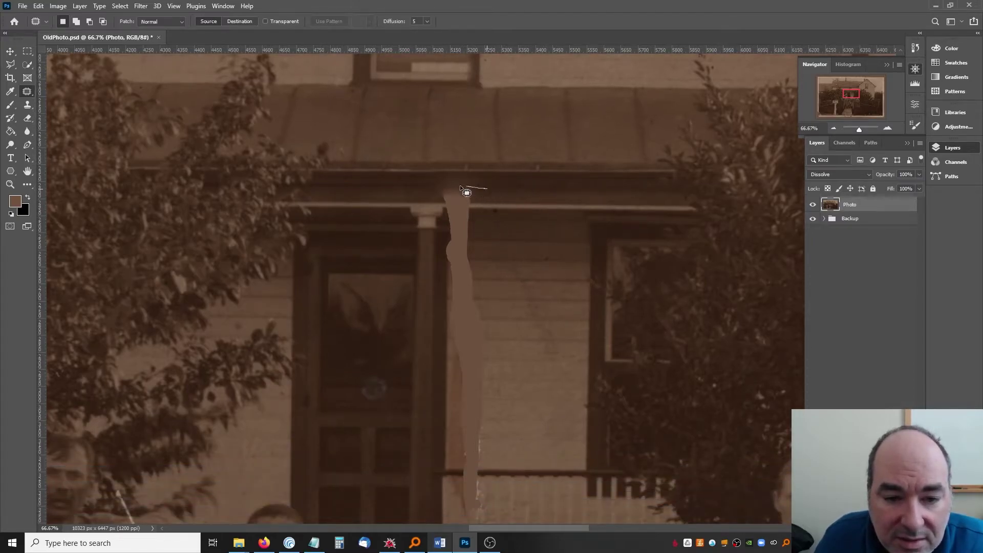
mouse_move(439, 200)
mouse_down()
mouse_move(492, 218)
mouse_move(526, 190)
mouse_up()
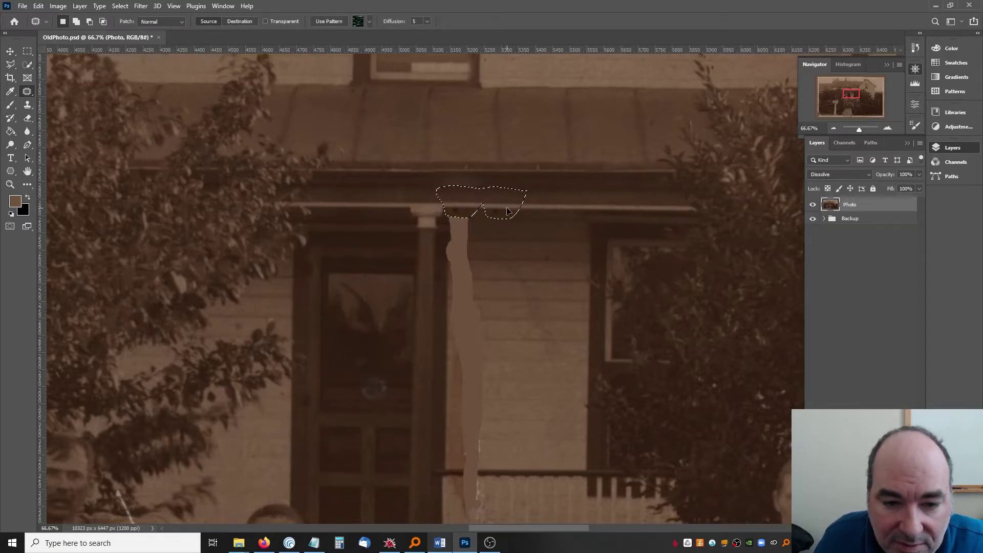
drag(507, 210, 511, 219)
key(ctrl+d)
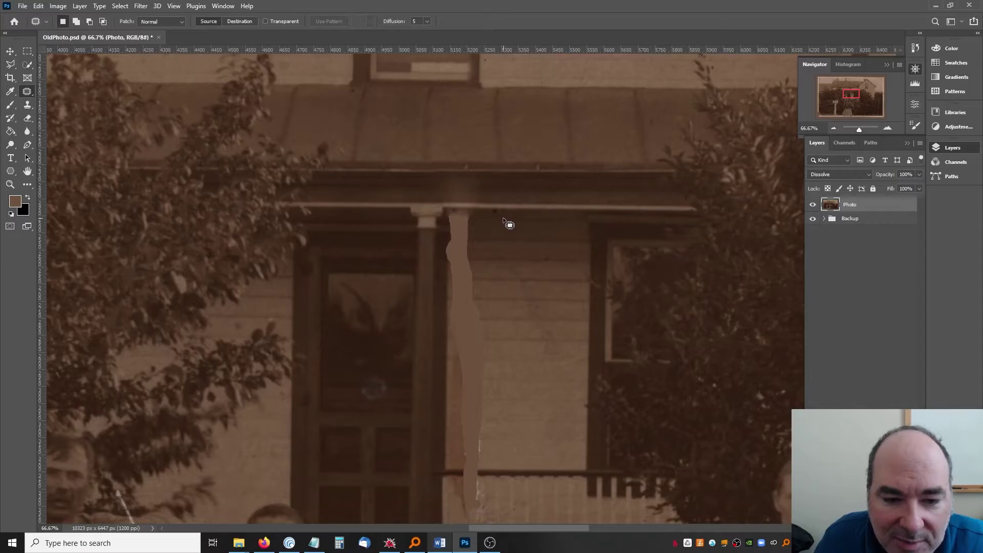
drag(485, 188, 472, 216)
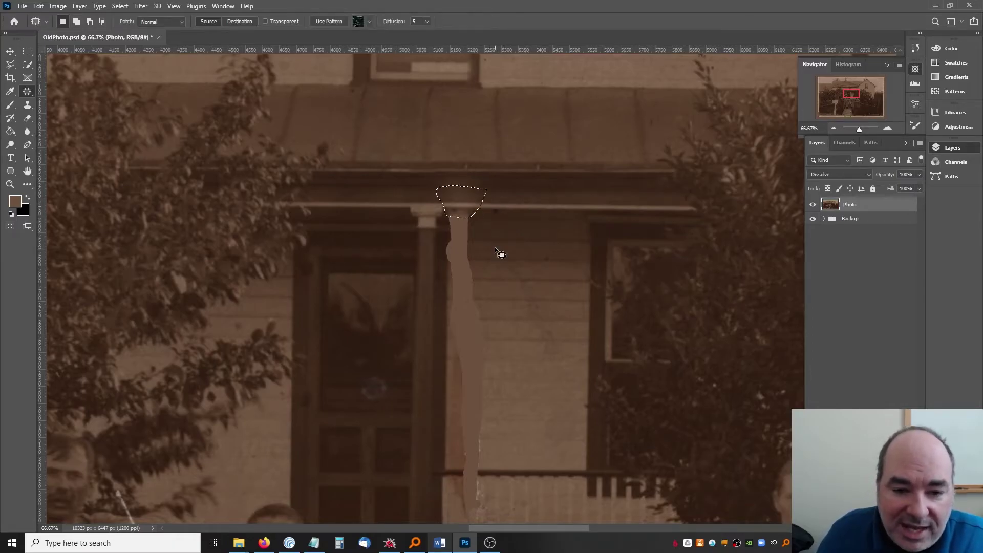
scroll(494, 251, up, 1)
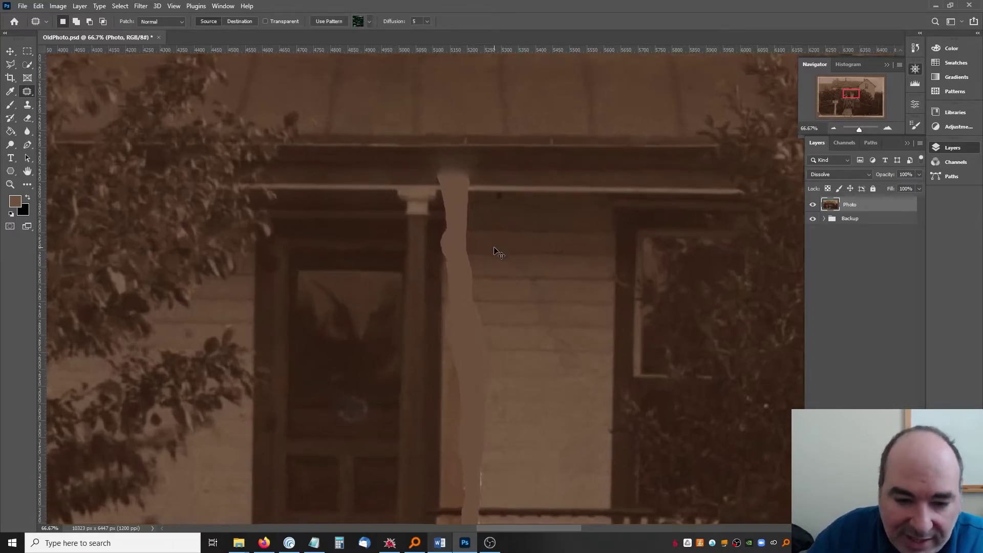
key(ctrl+d)
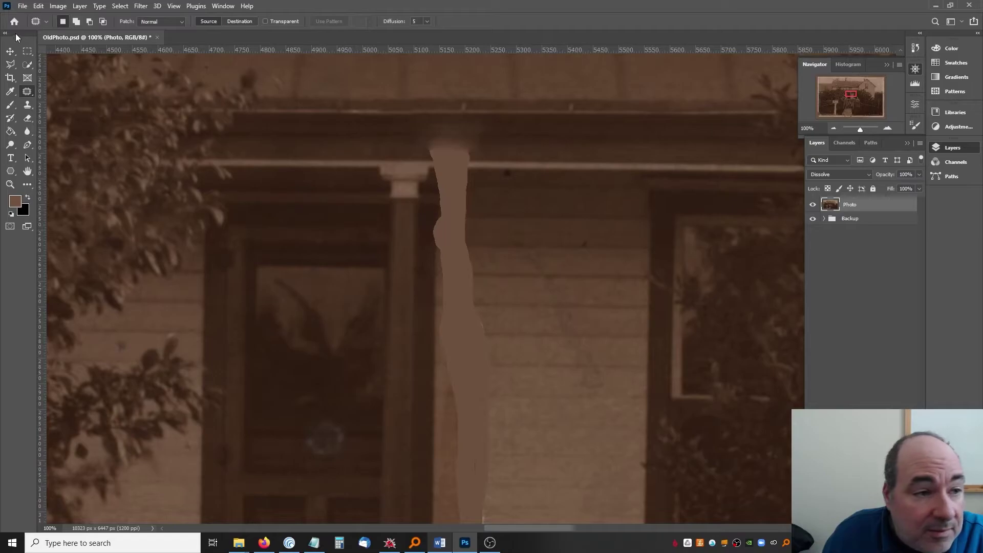
Step: Switch from the marquee to the plain Lasso tool
click(28, 52)
right_click(25, 52)
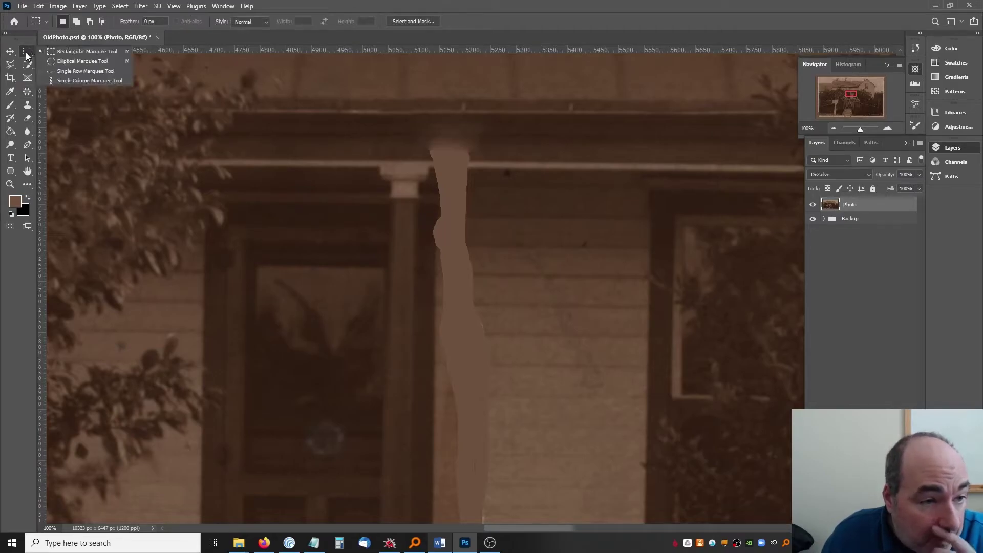
click(14, 64)
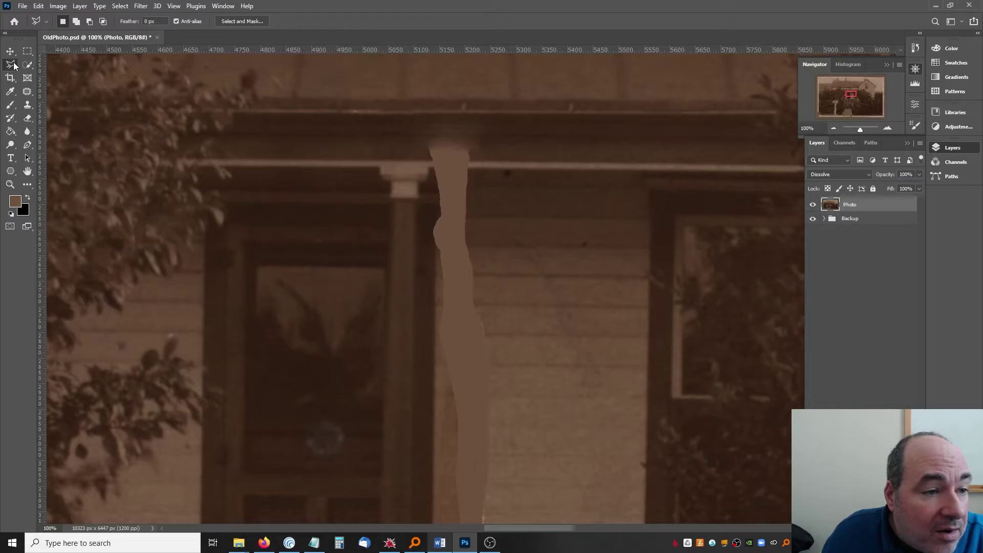
right_click(10, 65)
click(53, 65)
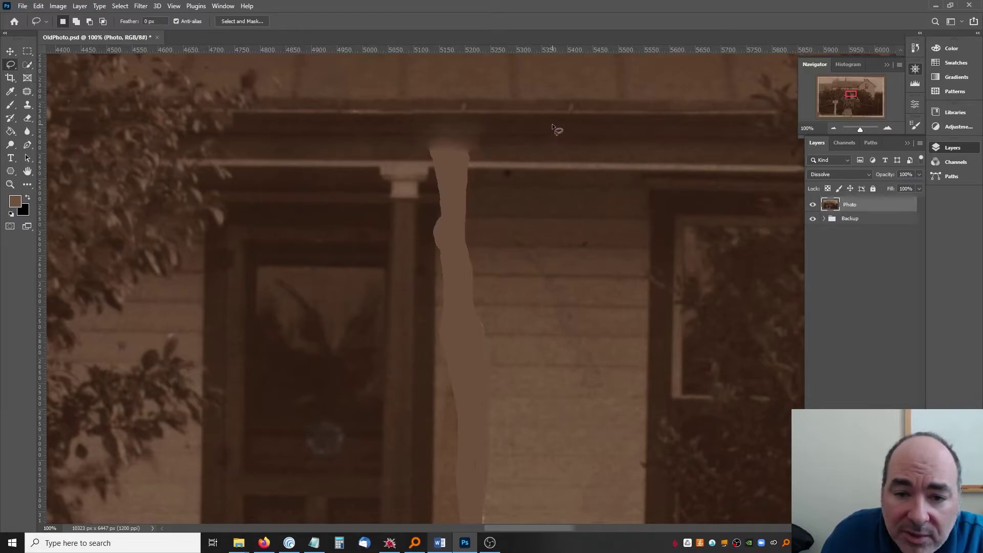
Step: Copy intact eave texture to Layer 2 and move it left over the gap
mouse_move(552, 124)
mouse_down()
mouse_move(535, 136)
mouse_move(529, 167)
mouse_up()
drag(572, 131, 575, 147)
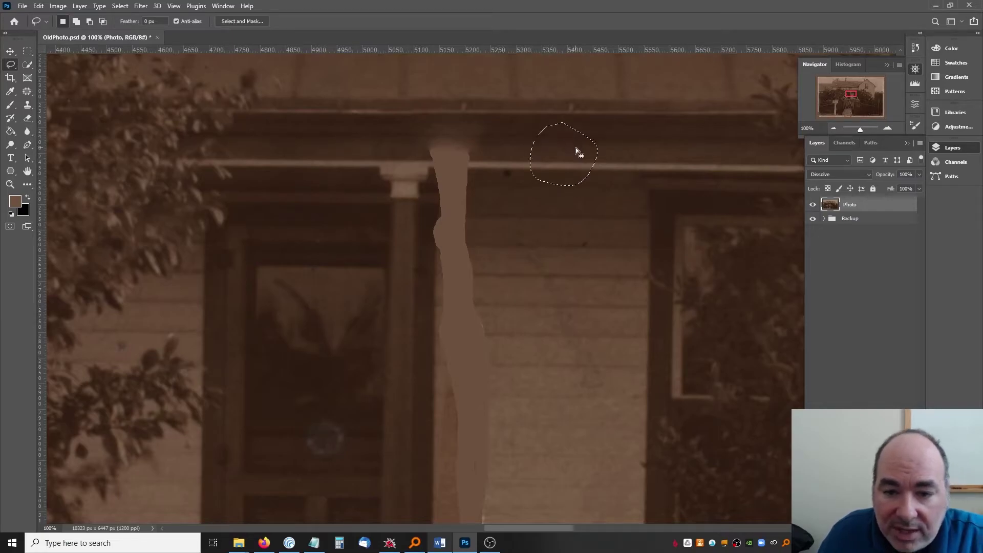
key(ctrl+j)
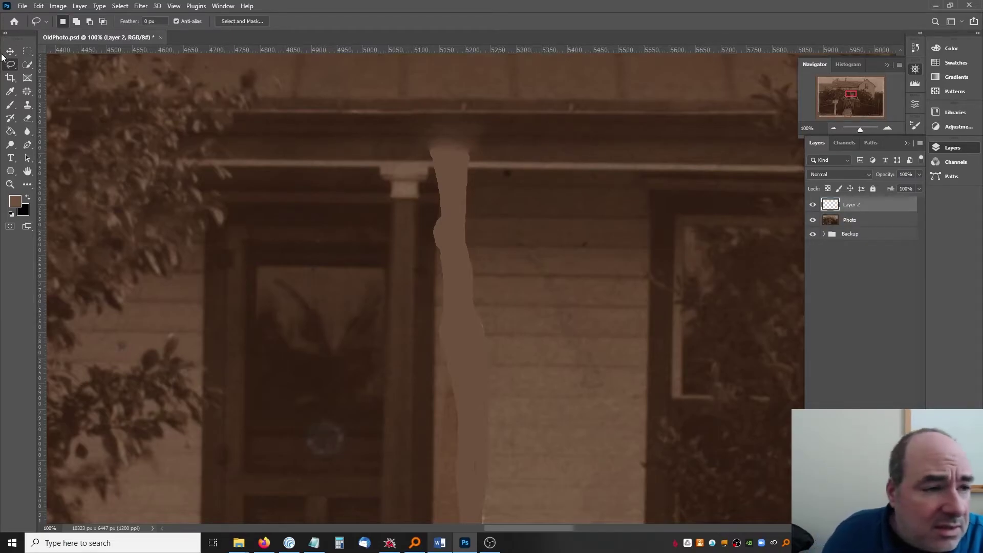
key(v)
drag(544, 170, 447, 169)
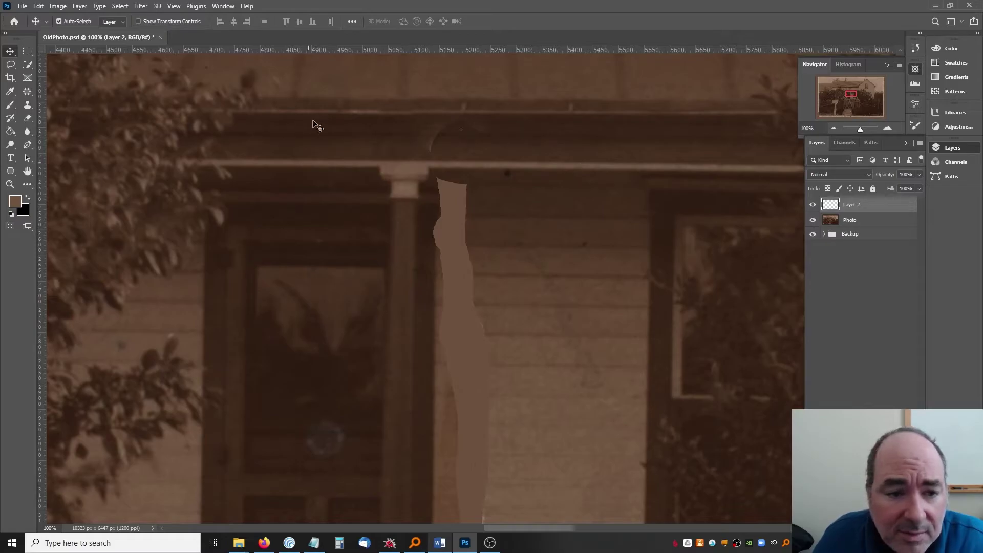
Step: Copy porch beam texture from Photo to Layer 3 and slide it right over the gap
click(868, 221)
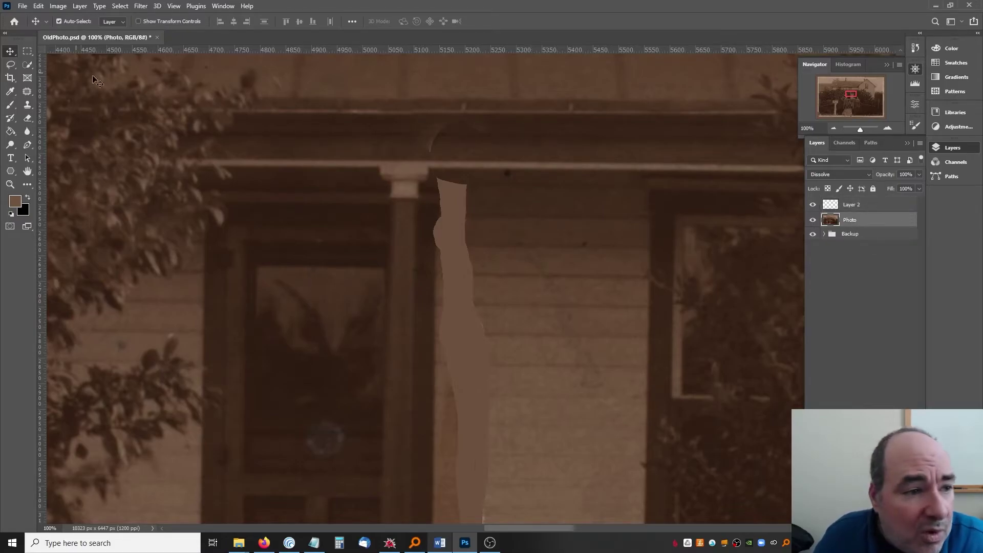
click(17, 63)
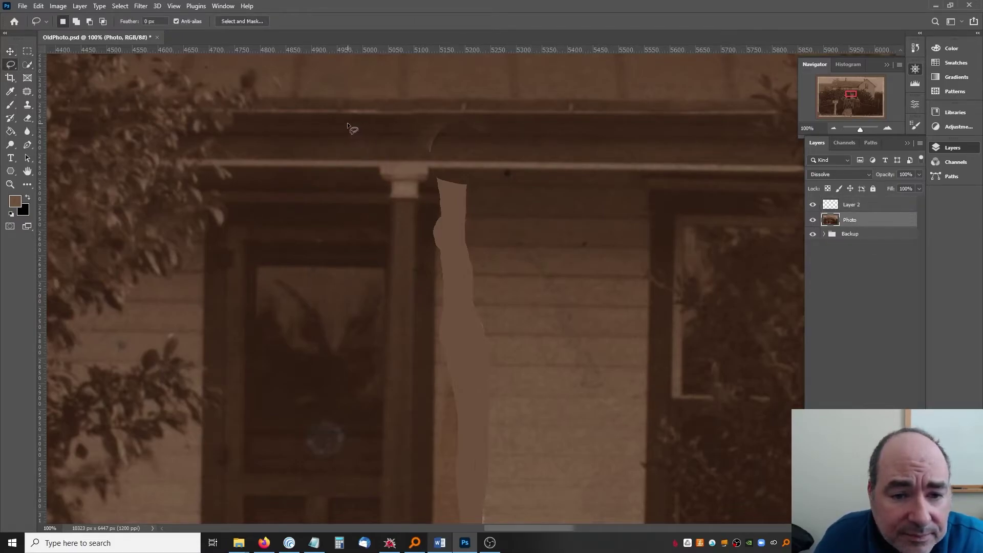
mouse_move(348, 123)
mouse_down()
mouse_move(330, 142)
mouse_move(375, 152)
mouse_move(423, 146)
mouse_move(396, 131)
mouse_up()
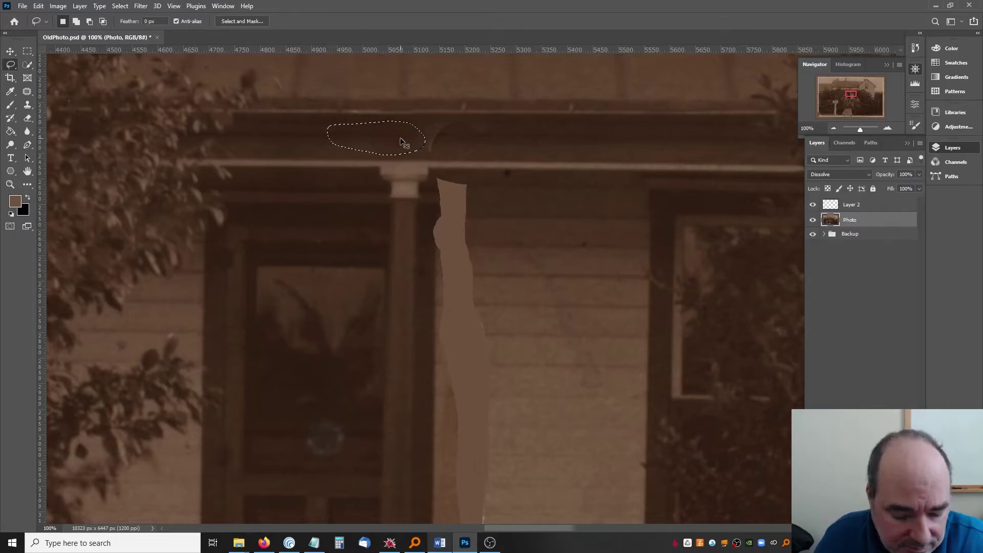
key(ctrl+j)
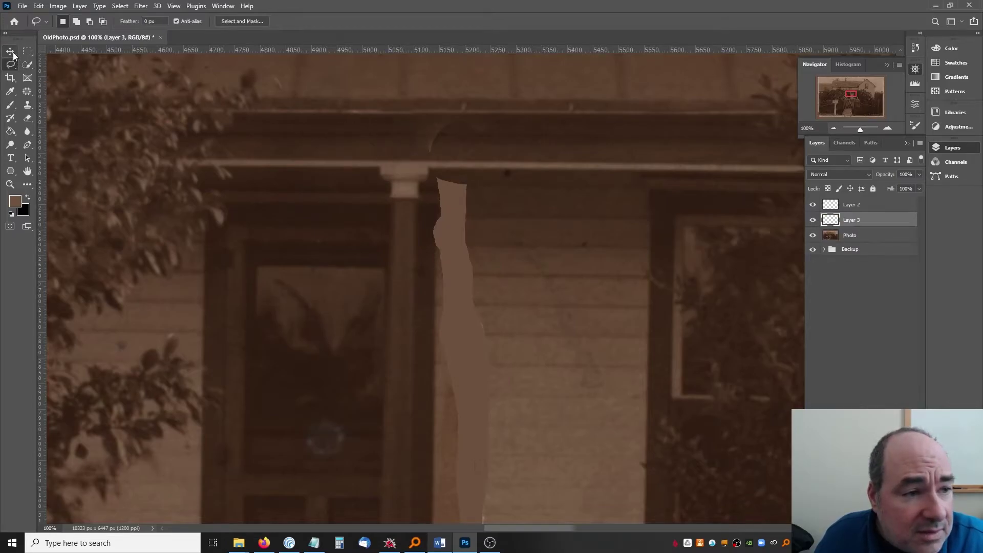
click(14, 55)
drag(393, 143, 458, 146)
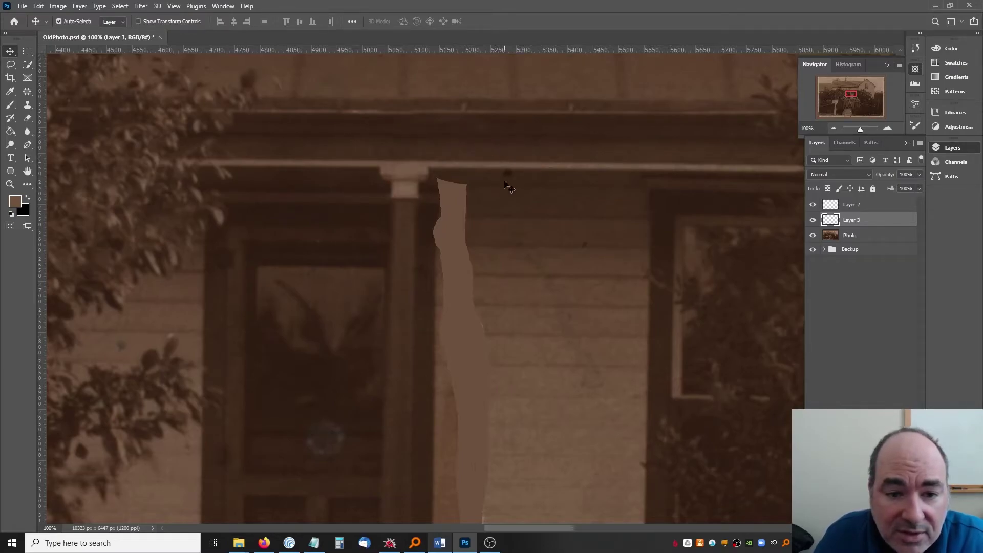
scroll(505, 187, down, 3)
scroll(504, 187, down, 2)
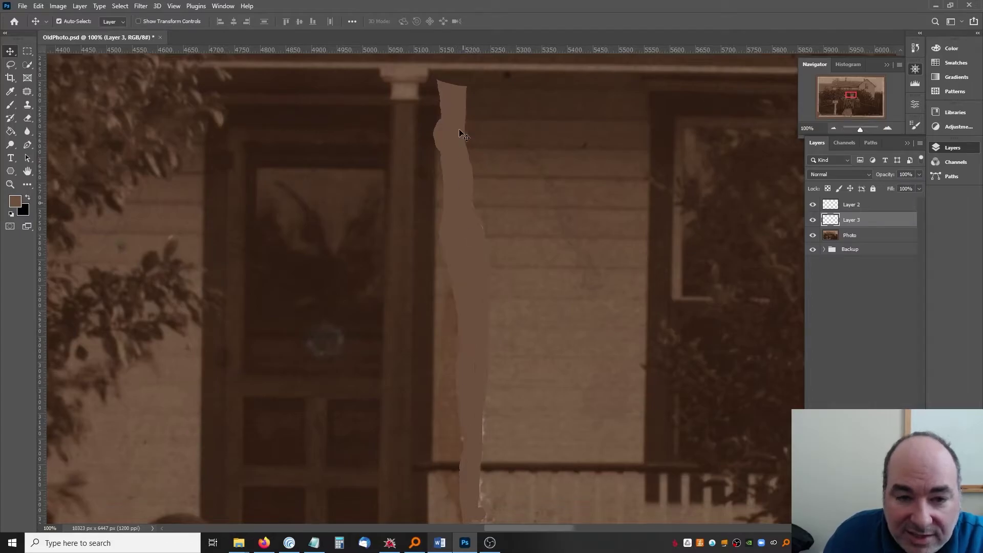
scroll(541, 205, up, 2)
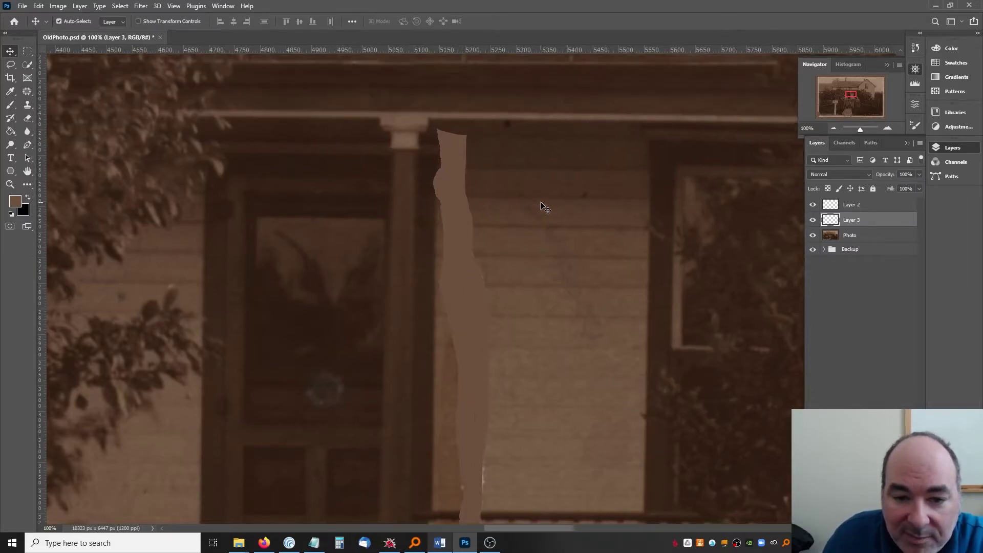
scroll(541, 204, down, 1)
Step: Copy a tall siding strip right of the gap to a new layer and slide it left over the gap
click(27, 51)
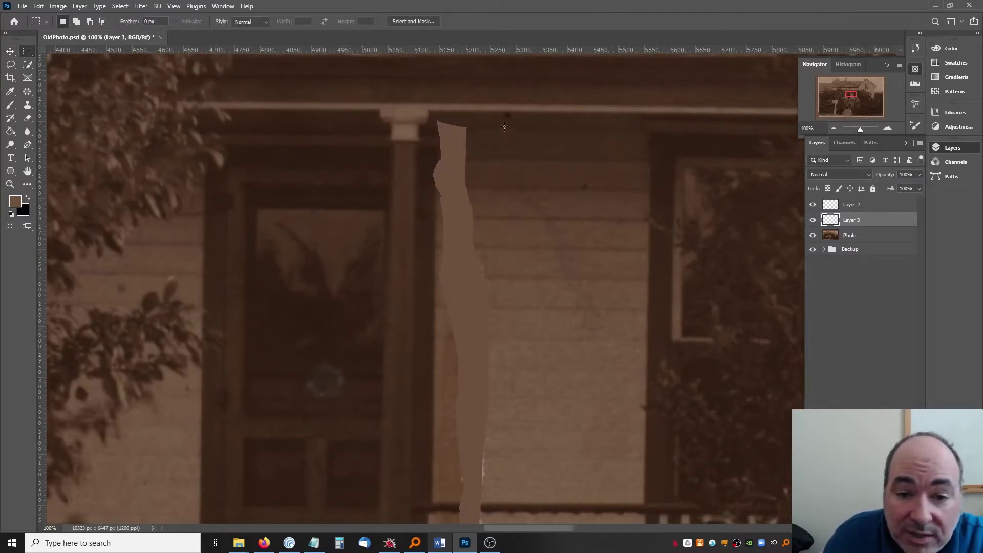
drag(496, 124, 551, 487)
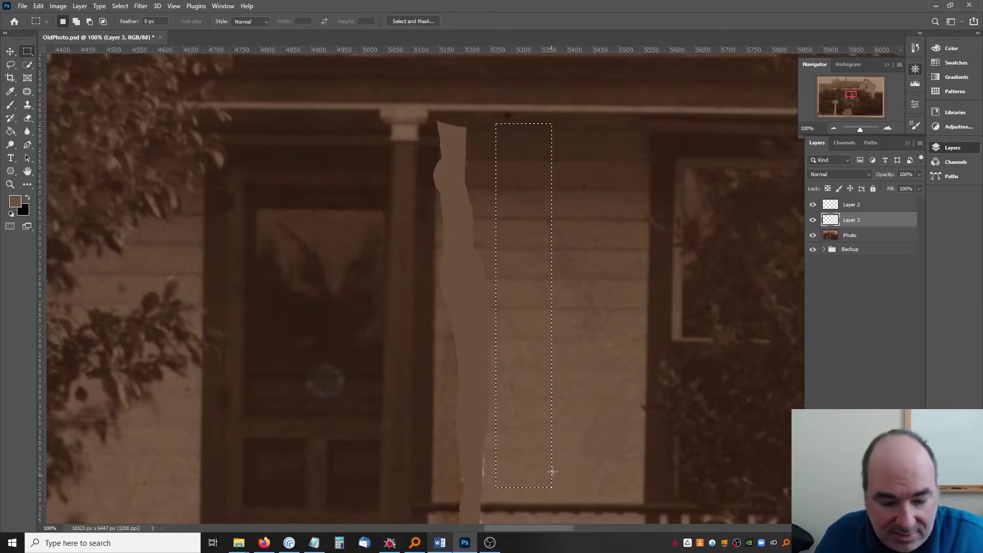
click(880, 238)
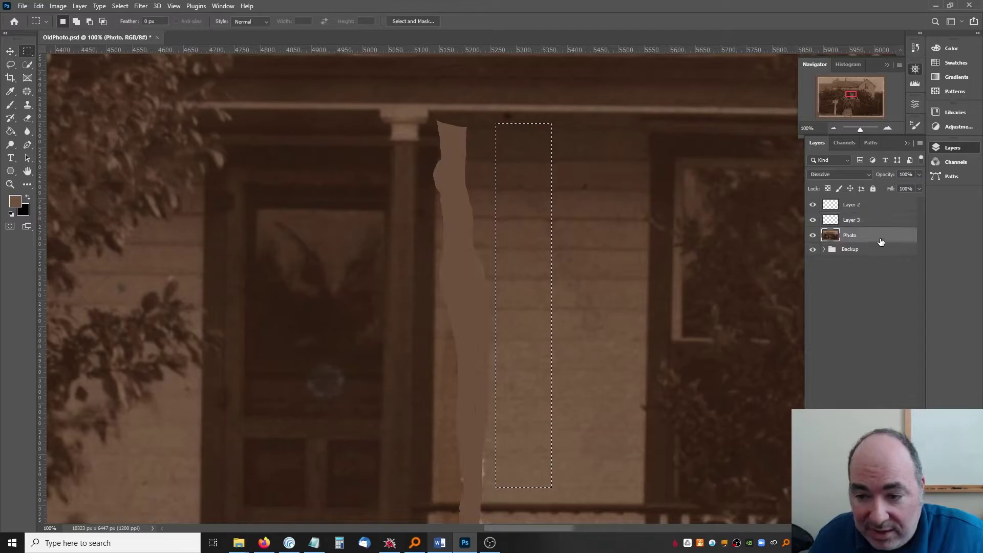
key(ctrl+j)
key(v)
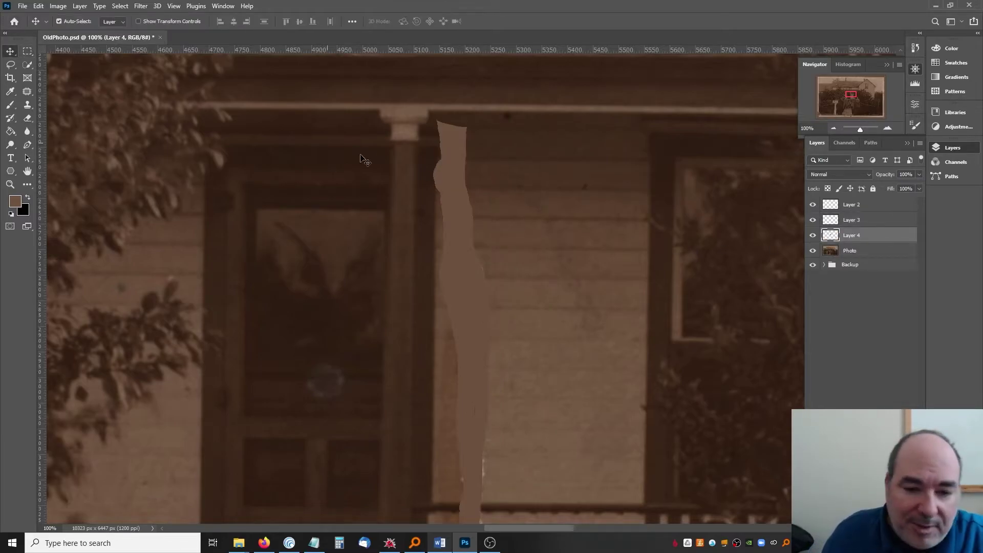
drag(499, 240, 444, 238)
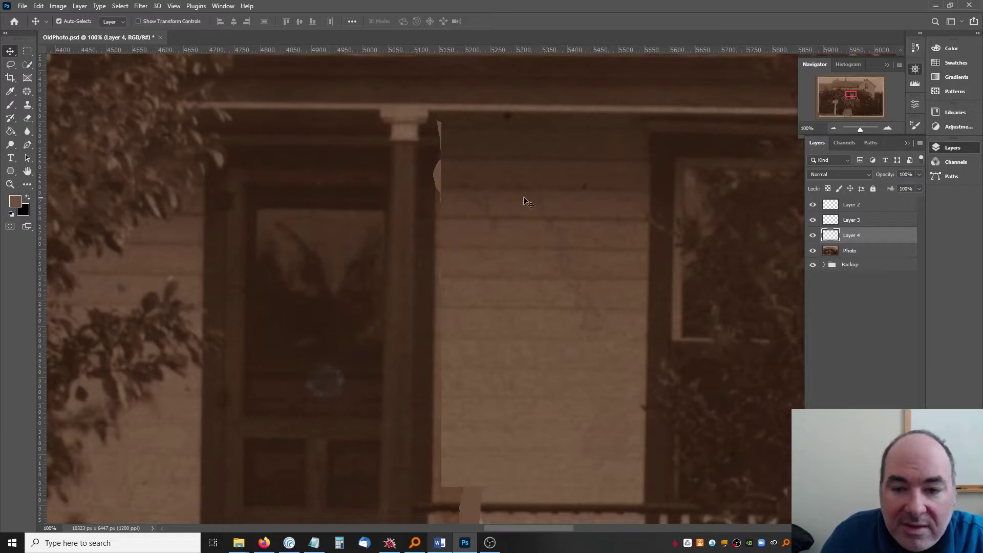
Step: Copy a narrow siding strip beside the post from Photo and move it up over the seam gap
click(852, 251)
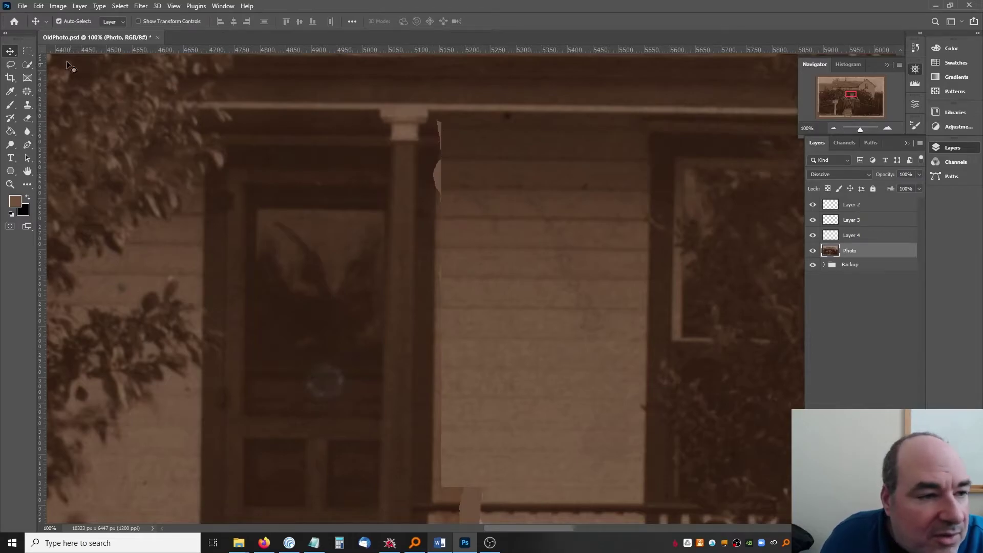
key(m)
drag(423, 200, 443, 302)
key(ctrl+j)
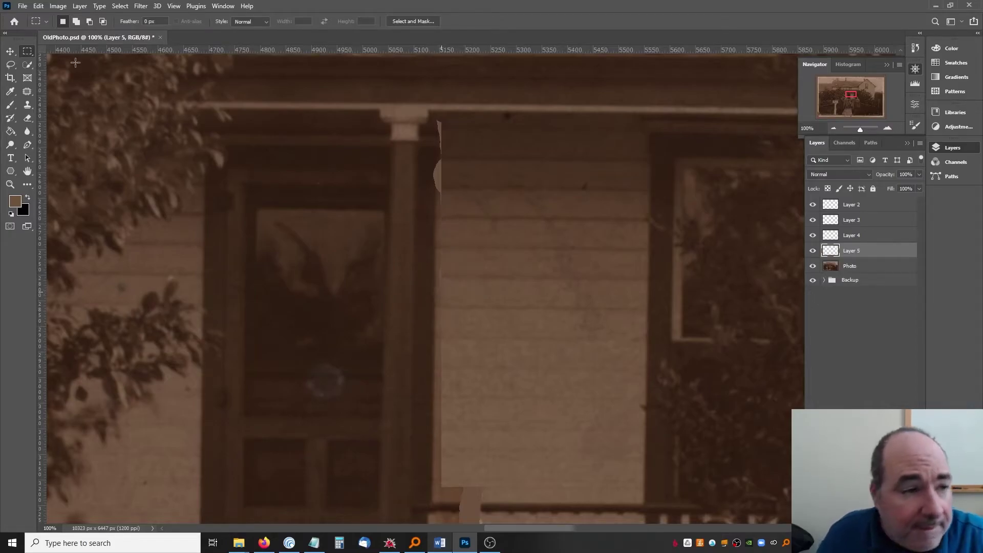
click(16, 51)
drag(431, 251, 429, 168)
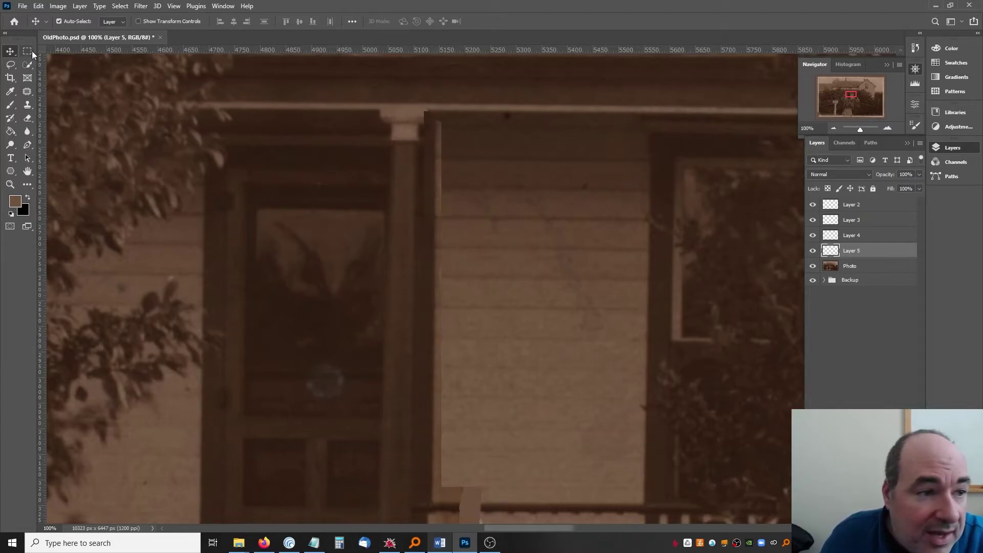
Step: Delete the part of the patch overlapping the post, then select the patch layers above Photo
key(m)
drag(396, 99, 430, 222)
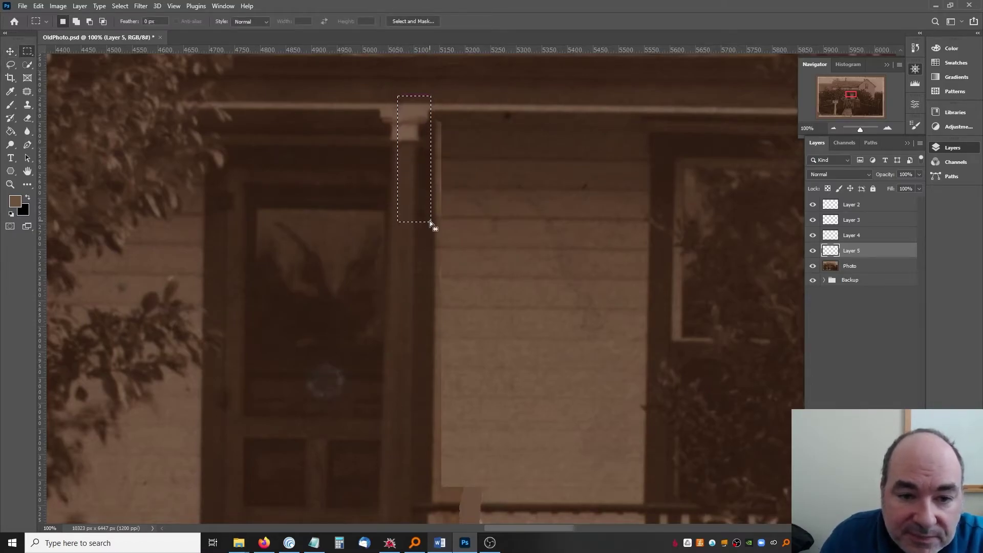
key(Delete)
key(ctrl+d)
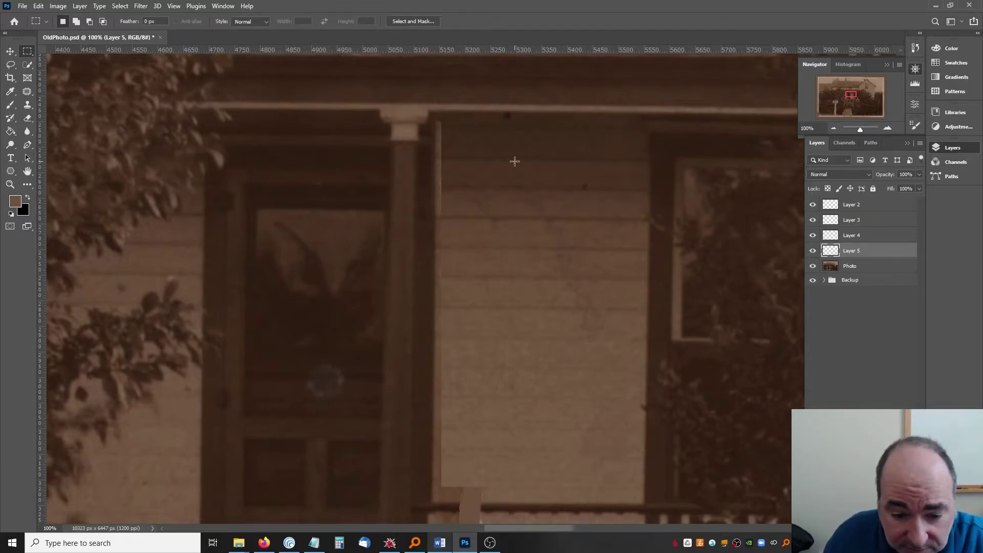
scroll(514, 162, down, 3)
scroll(515, 161, up, 4)
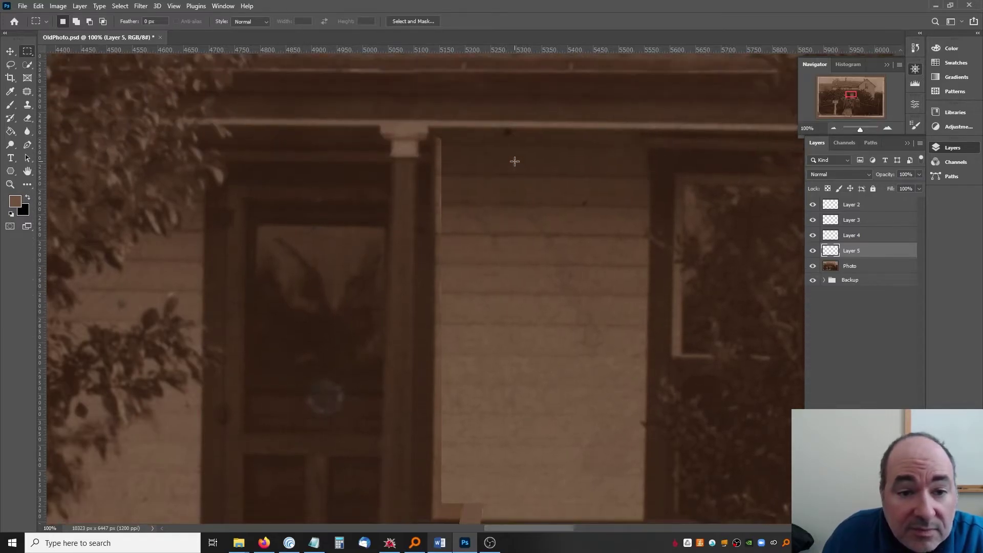
shift+click(874, 205)
Step: Merge Layers 2–5 into Photo and zoom in to check the porch beam
key(Delete)
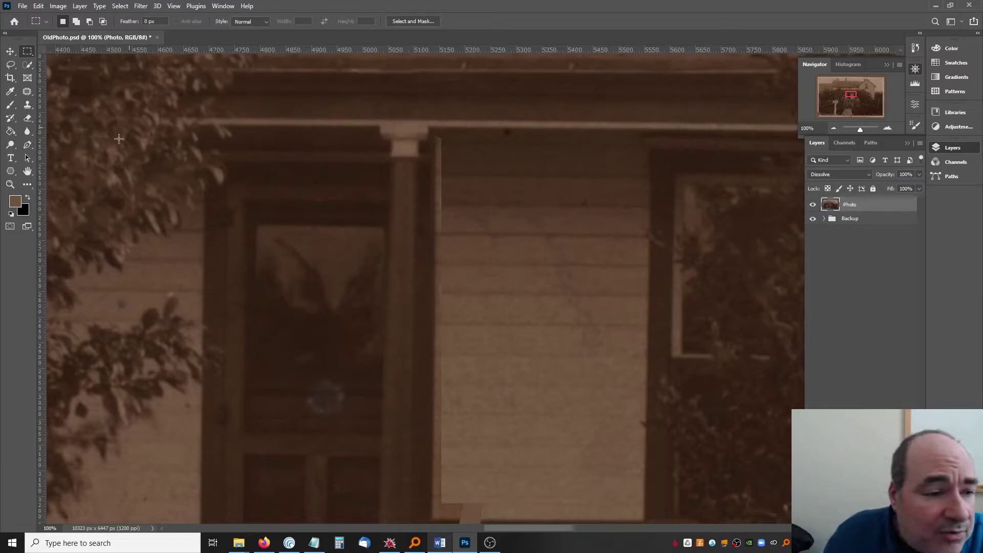
click(11, 183)
drag(389, 123, 476, 136)
alt+click(476, 136)
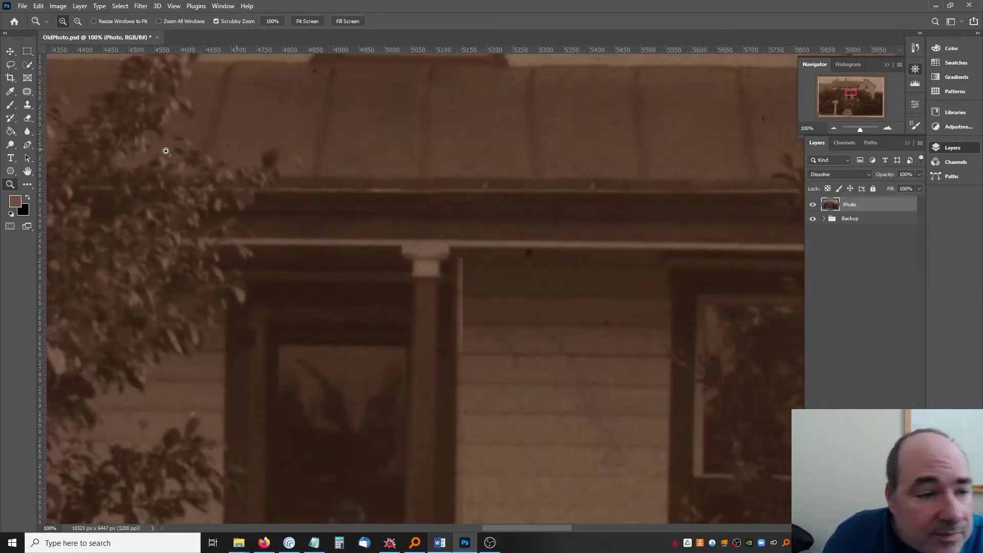
Step: Patch small blemishes along the porch beam and eave band with neighbouring texture
click(27, 91)
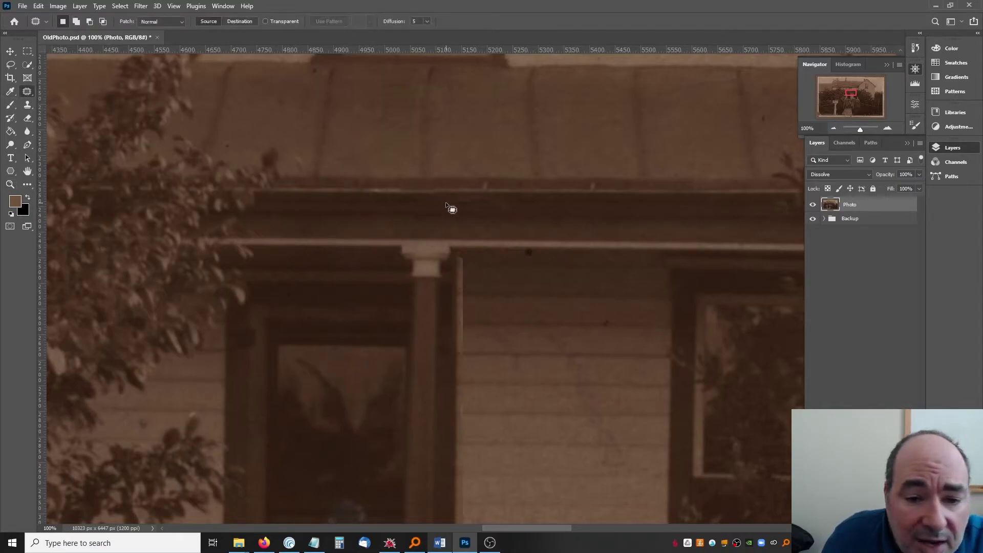
mouse_move(444, 200)
mouse_down()
mouse_move(412, 208)
mouse_move(500, 201)
mouse_move(343, 199)
mouse_up()
click(389, 219)
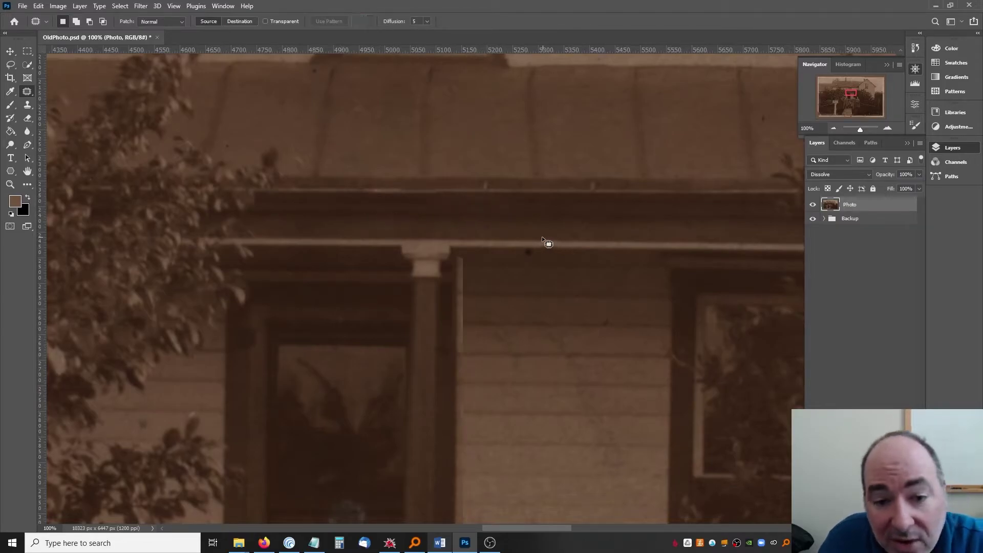
scroll(542, 235, down, 1)
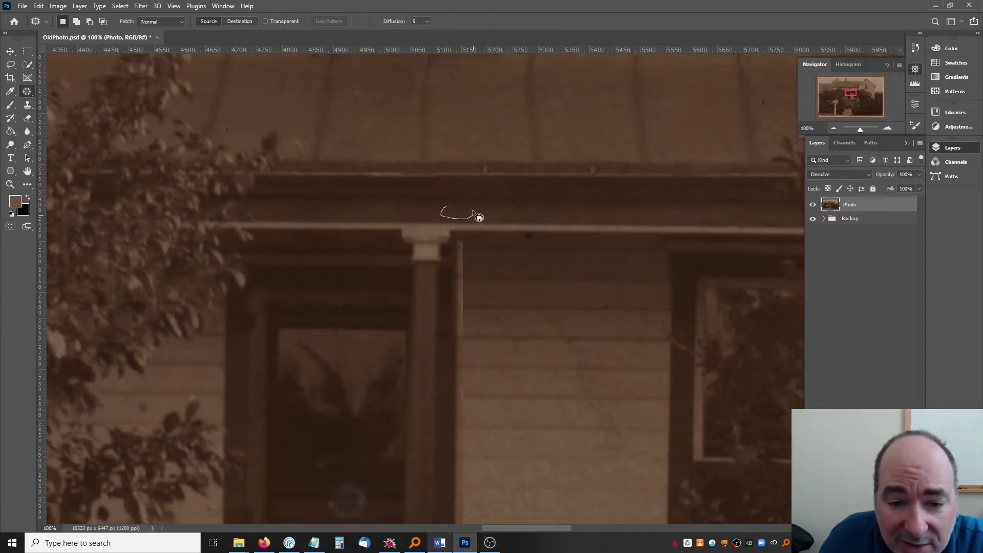
mouse_move(472, 212)
mouse_down()
mouse_move(468, 211)
mouse_move(470, 191)
mouse_move(440, 197)
mouse_up()
click(491, 206)
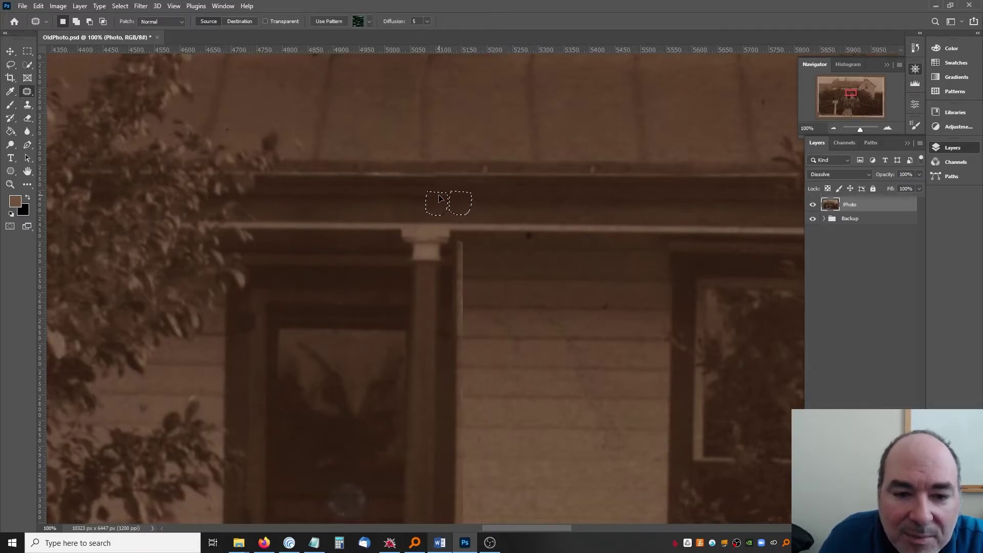
click(443, 206)
scroll(531, 228, down, 1)
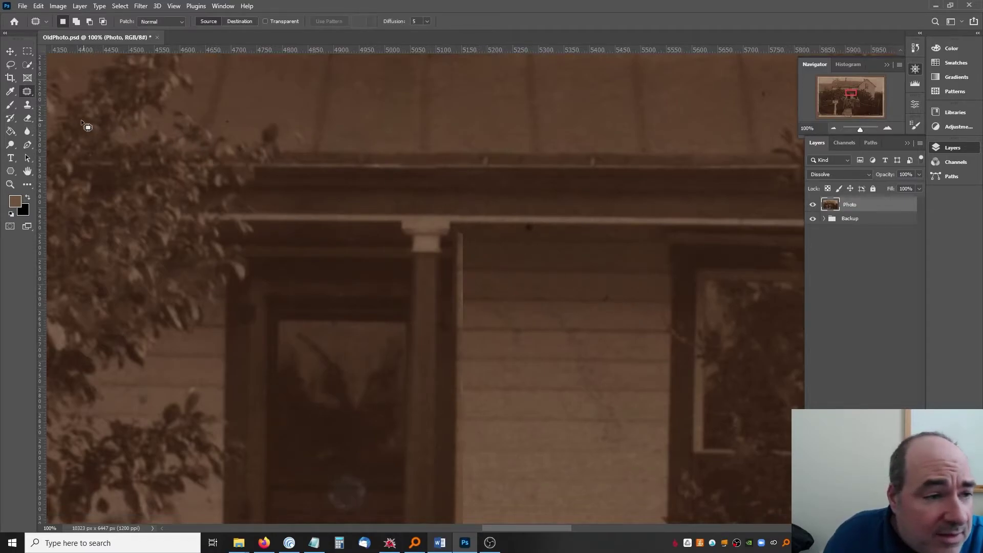
click(28, 92)
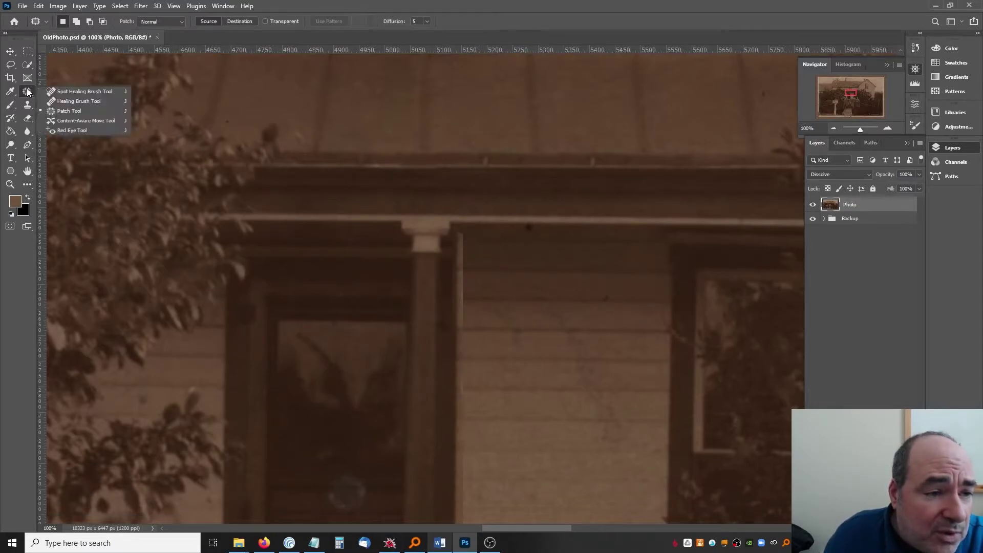
Step: Spot-heal a siding spot below the beam and the seam line down the post edge, then return to Patch
click(76, 92)
click(605, 297)
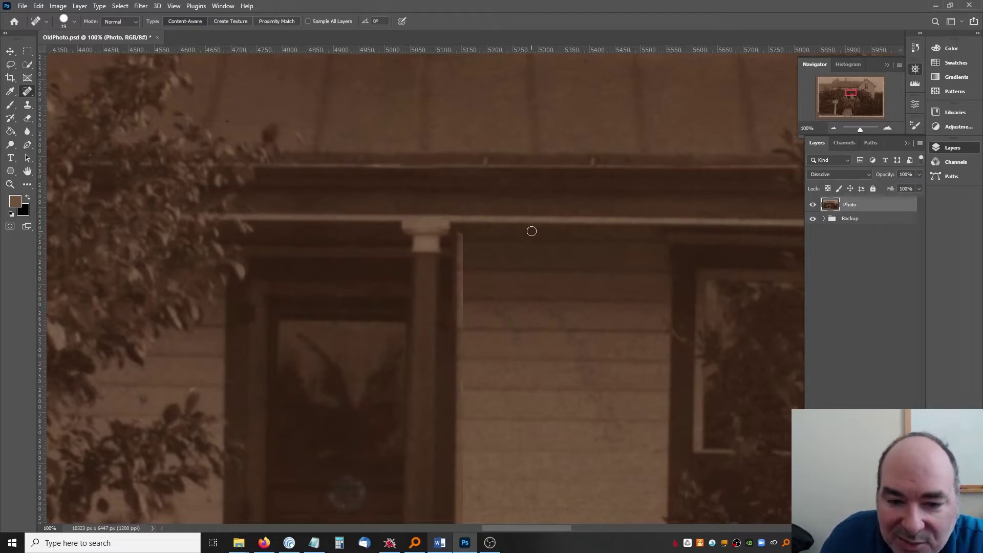
scroll(608, 256, down, 3)
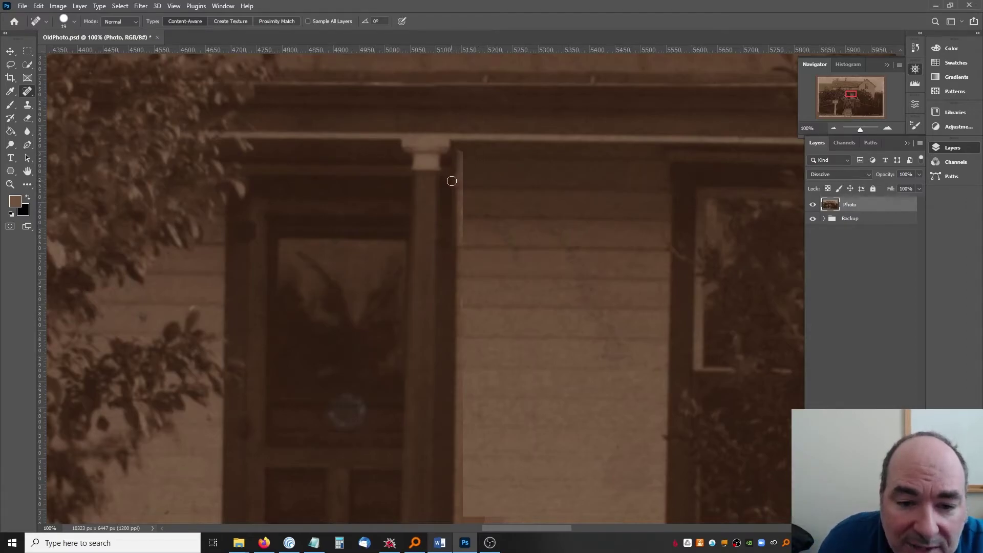
drag(451, 183, 451, 245)
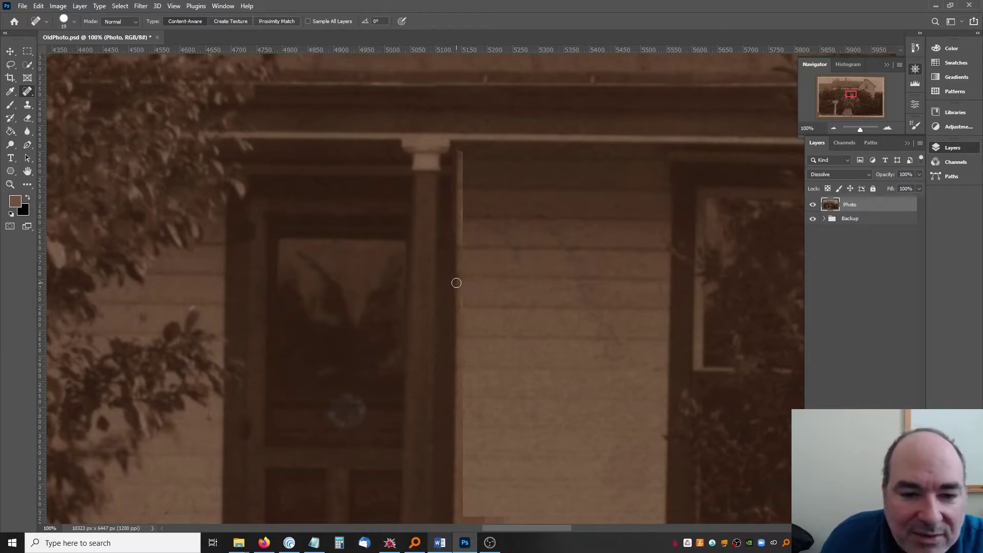
right_click(29, 92)
key(Escape)
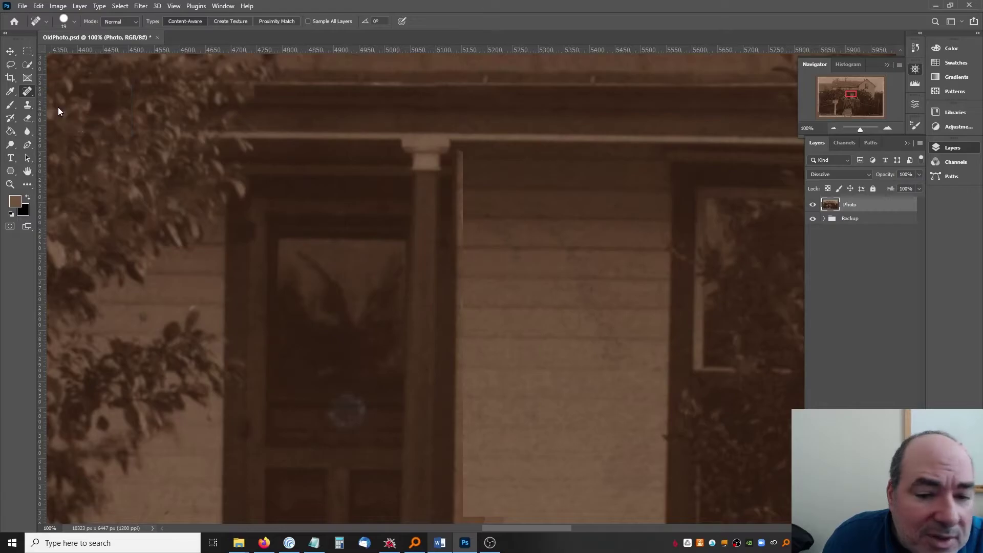
key(shift+j)
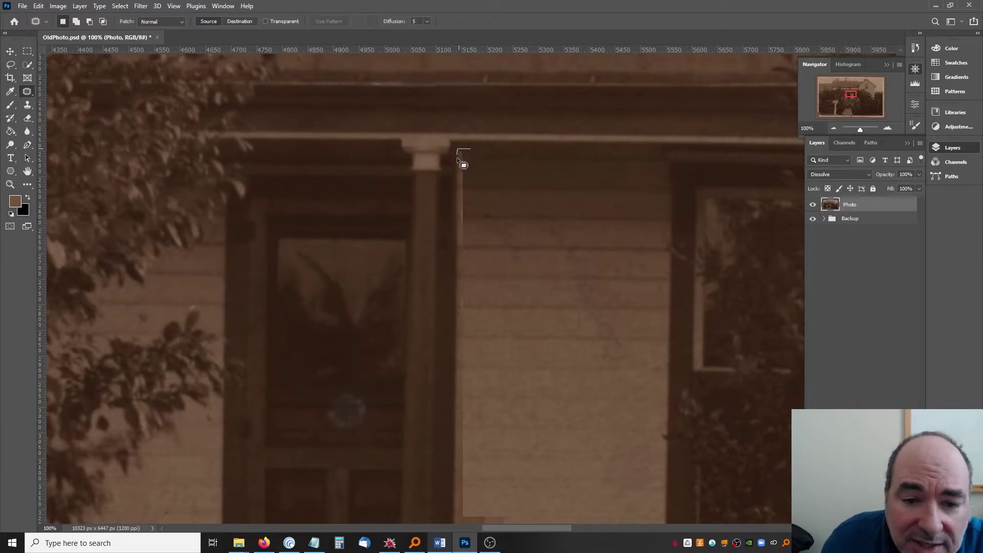
Step: Patch the seam along the post's edge and the gap beside it using clean siding
mouse_move(459, 210)
mouse_down()
mouse_move(463, 233)
mouse_move(474, 236)
mouse_move(481, 149)
mouse_up()
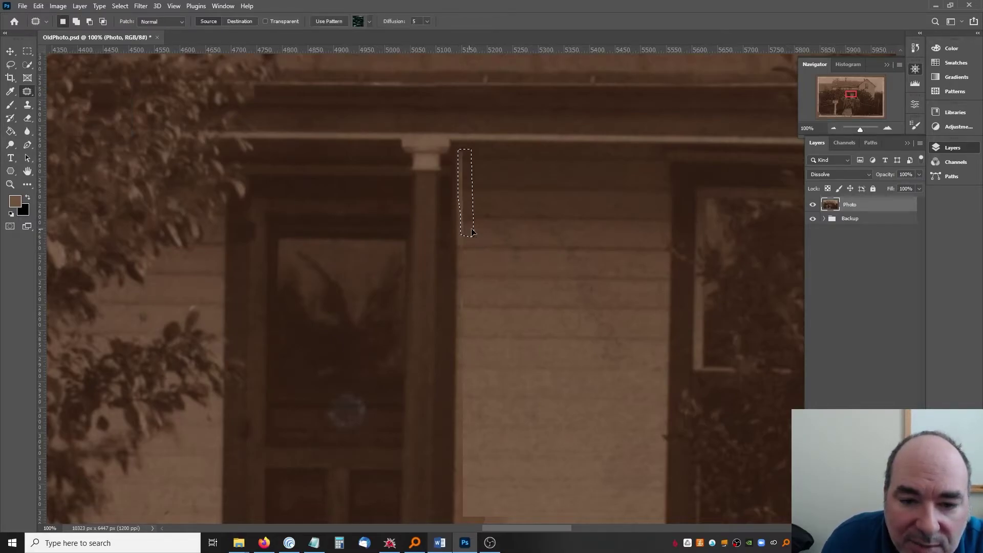
key(ctrl+d)
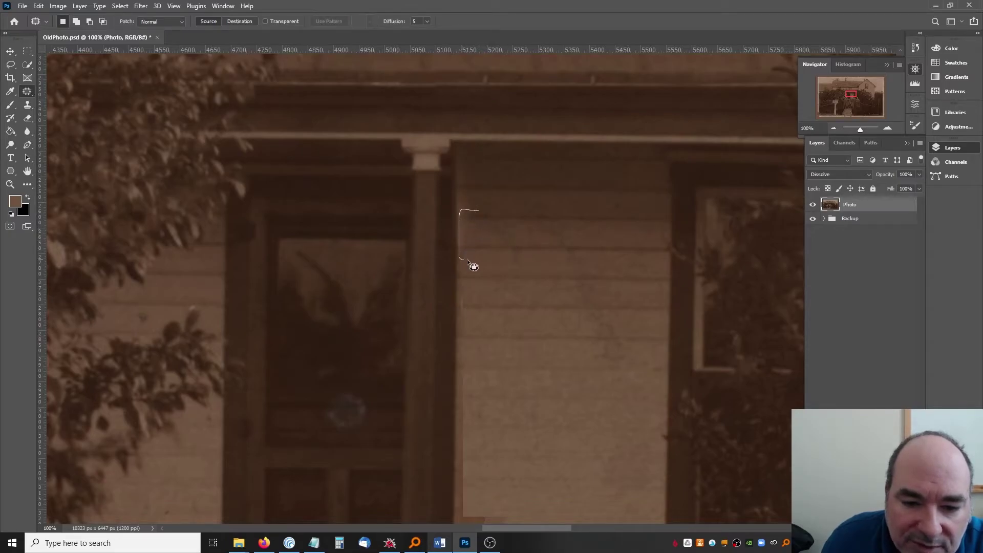
drag(466, 259, 486, 259)
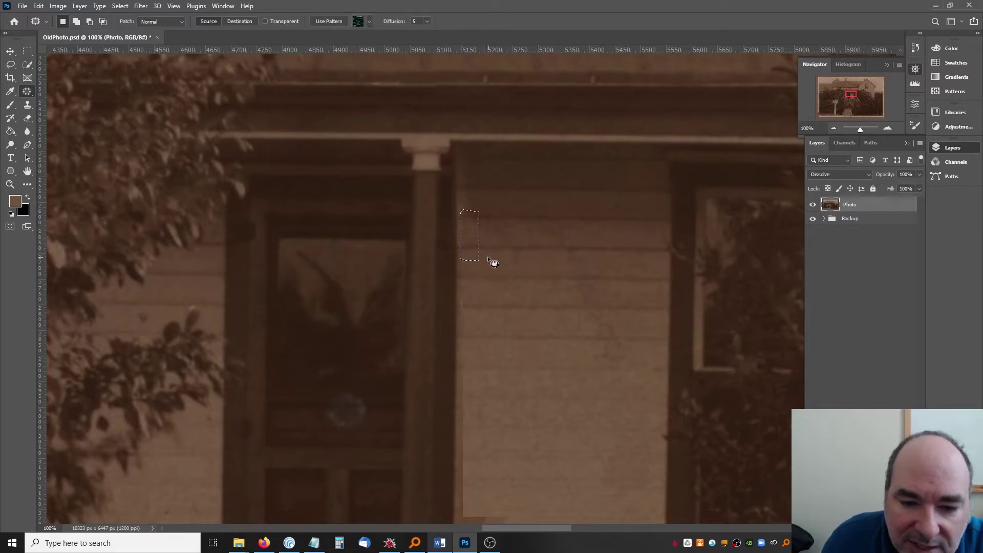
key(ctrl+d)
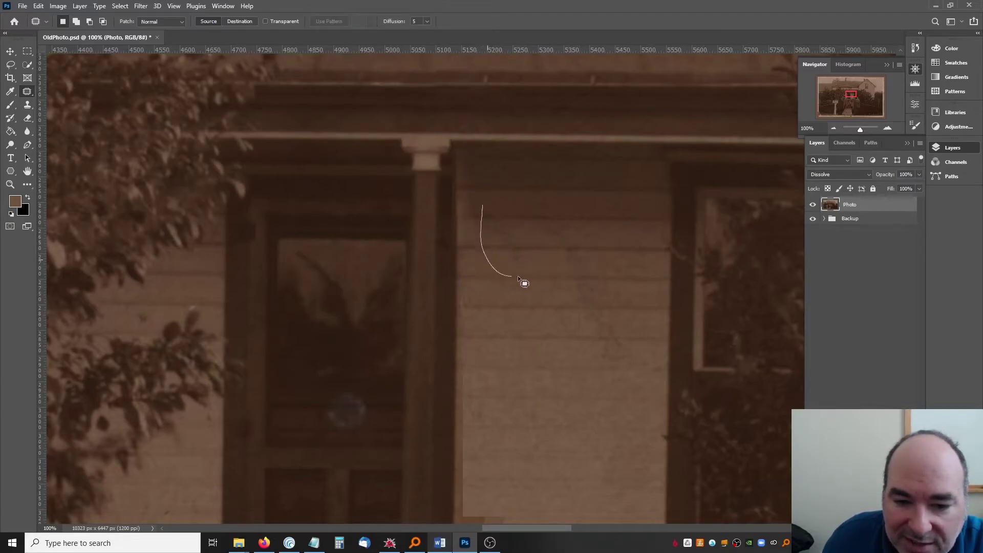
drag(517, 196, 514, 197)
drag(505, 246, 629, 249)
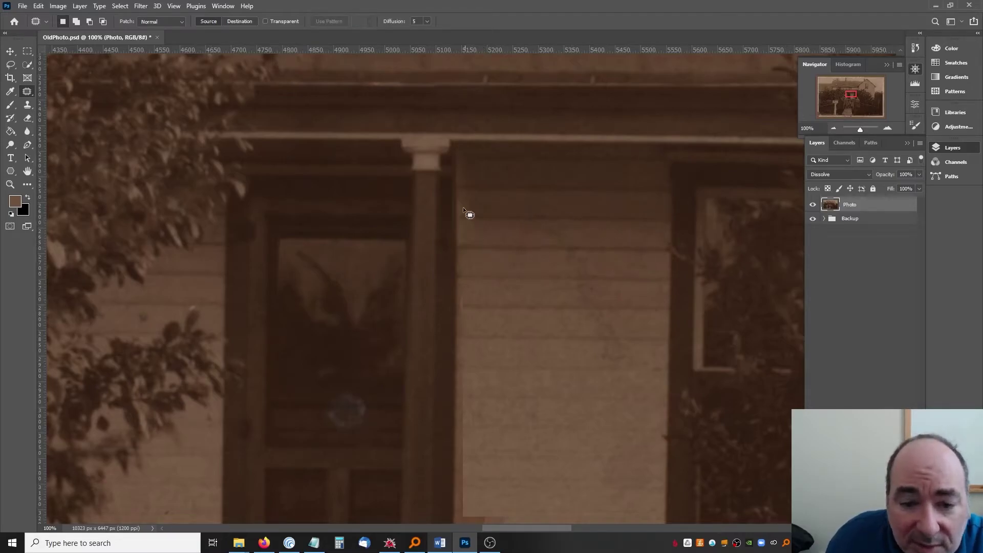
Step: Patch the seam down the post's upper edge and small slivers beside the post
mouse_move(443, 179)
mouse_down()
mouse_move(445, 223)
mouse_move(462, 244)
mouse_up()
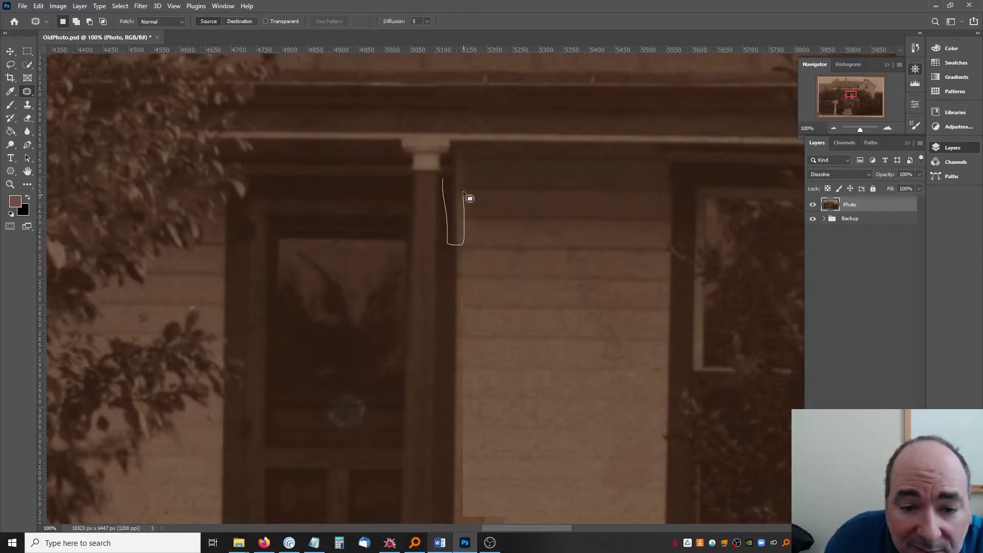
drag(463, 192, 464, 197)
mouse_move(446, 245)
shift+mouse_down()
mouse_move(450, 297)
mouse_move(464, 245)
shift+mouse_up()
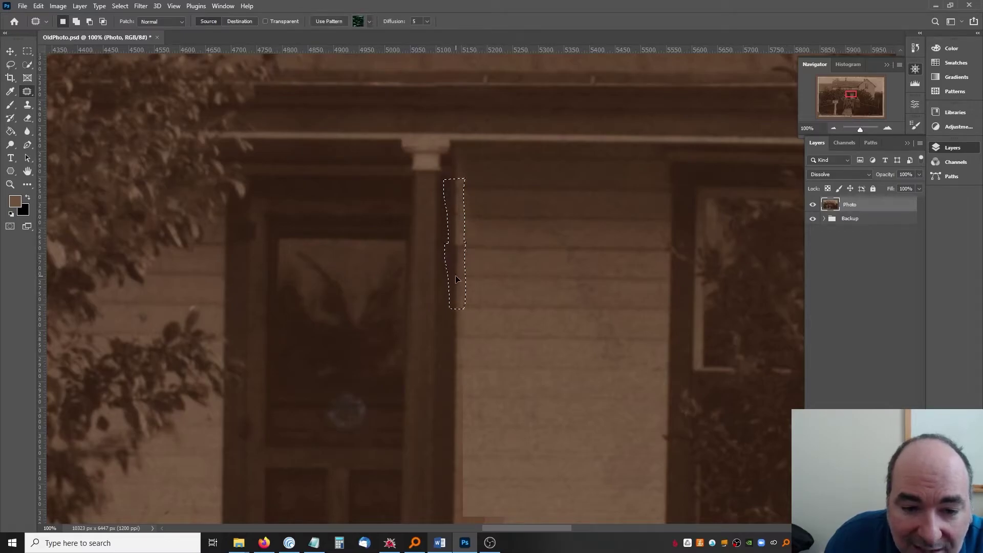
shift+drag(457, 279, 455, 275)
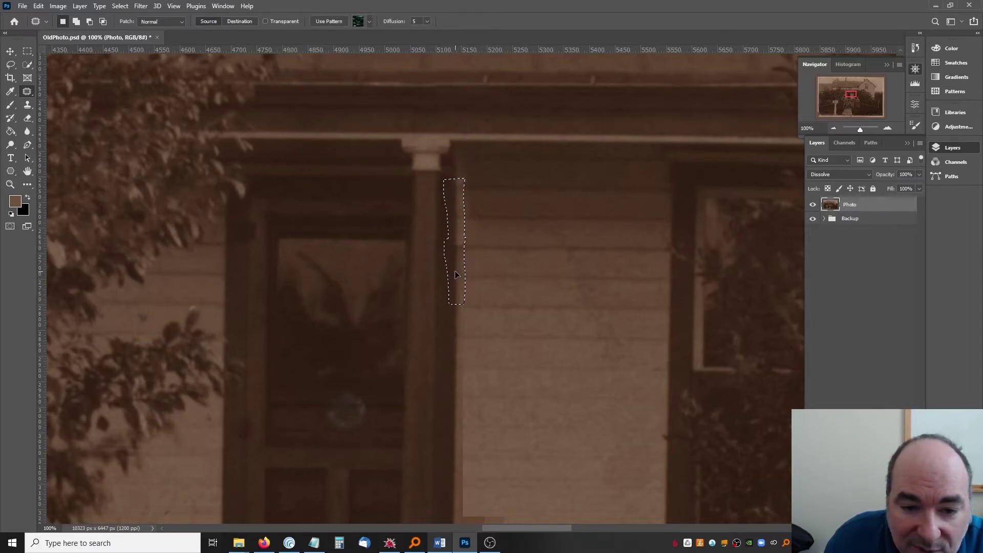
click(489, 275)
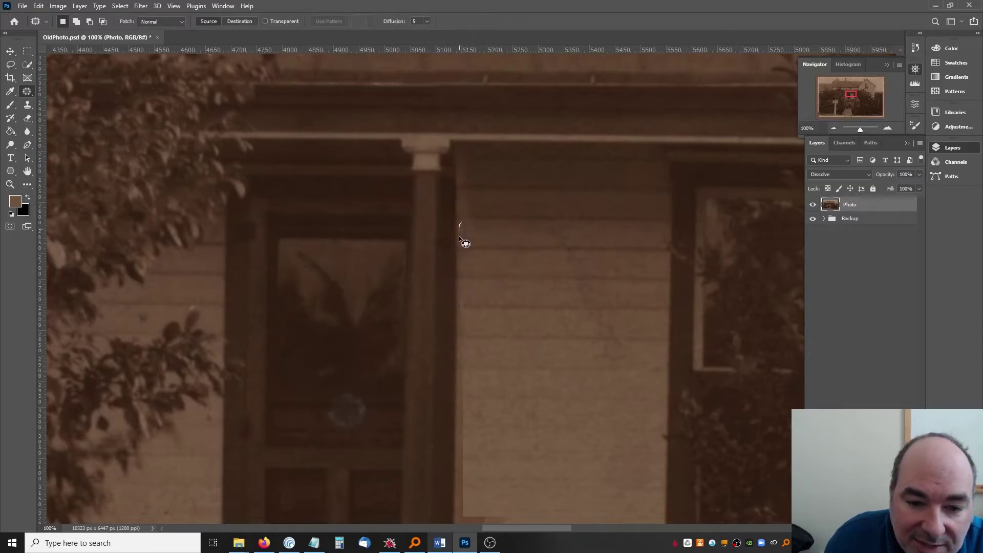
drag(466, 253, 470, 256)
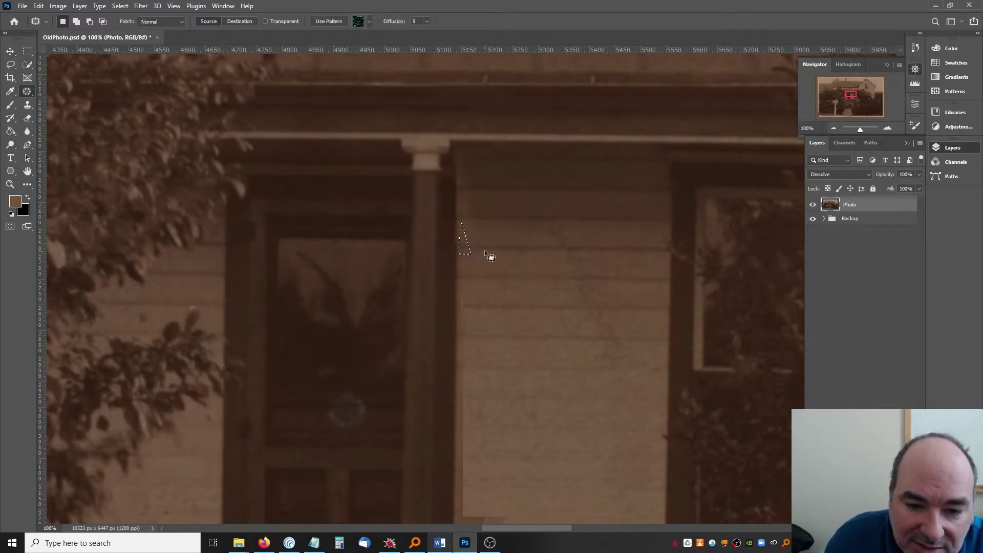
click(485, 274)
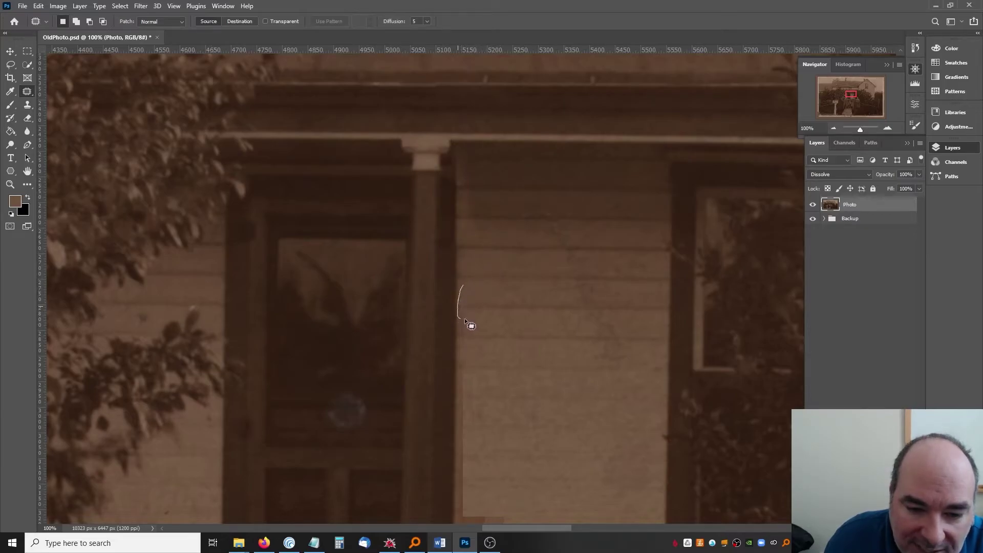
drag(464, 320, 463, 286)
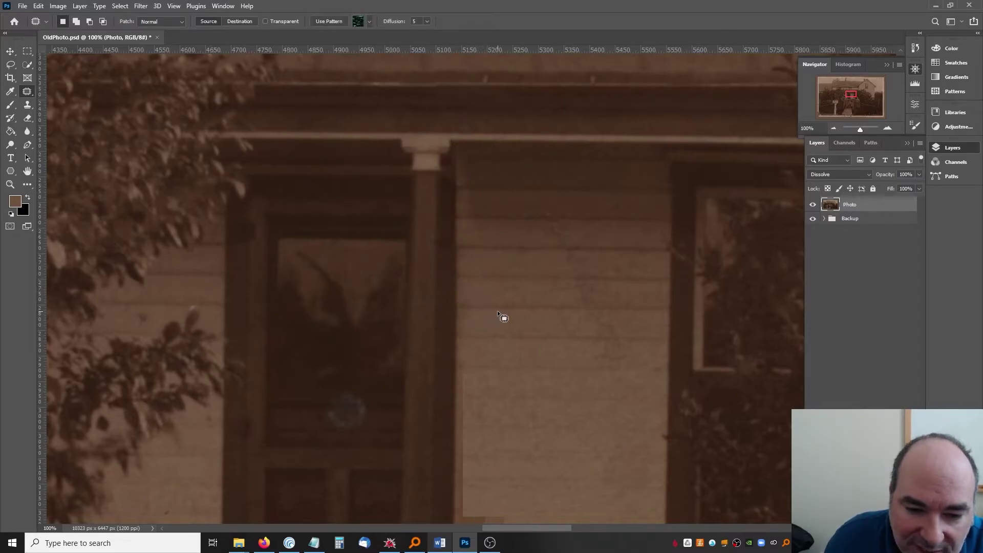
click(496, 310)
Step: Patch a larger siding area over the seam beside the post
scroll(499, 303, down, 3)
drag(468, 222, 459, 222)
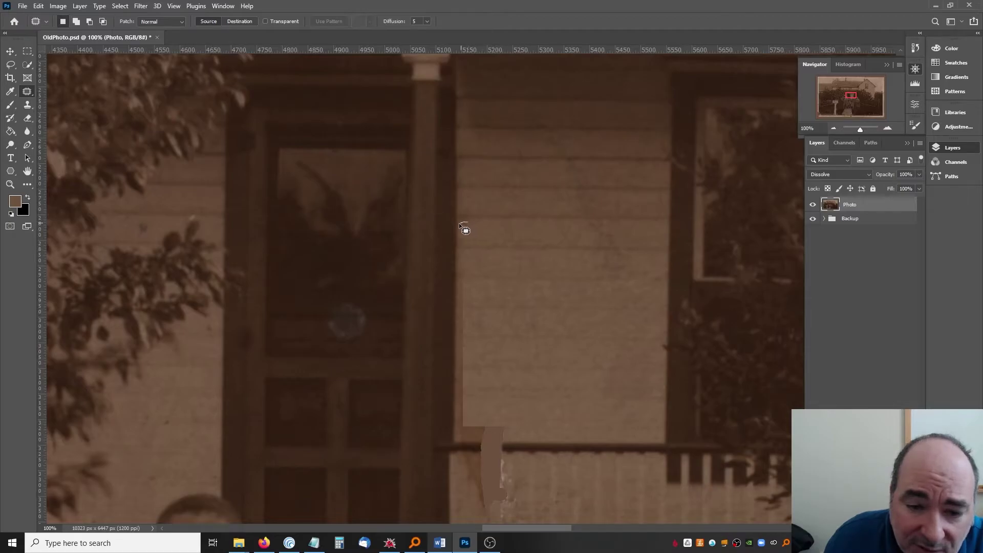
drag(459, 303, 460, 305)
click(490, 226)
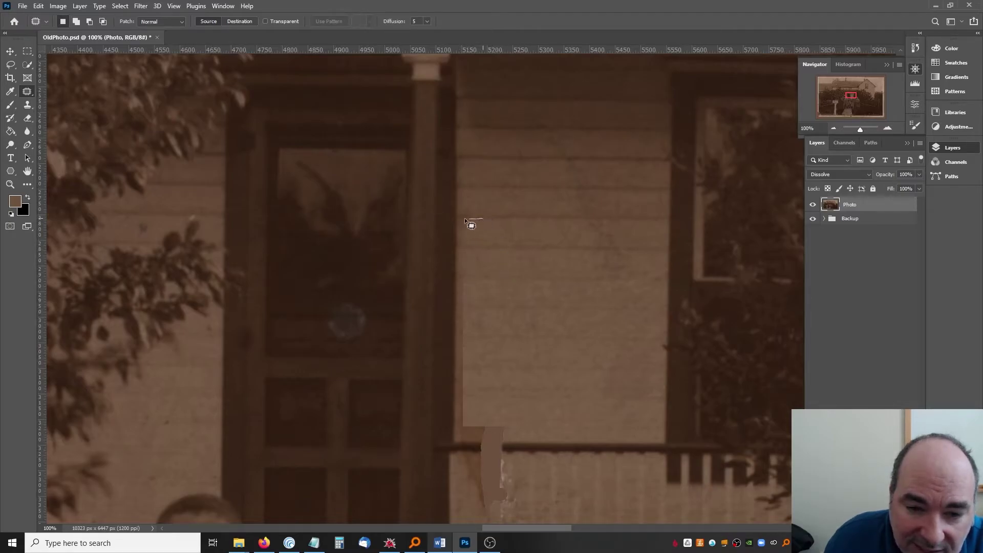
mouse_move(459, 227)
mouse_down()
mouse_move(479, 228)
mouse_move(460, 224)
mouse_move(465, 281)
mouse_move(499, 301)
mouse_up()
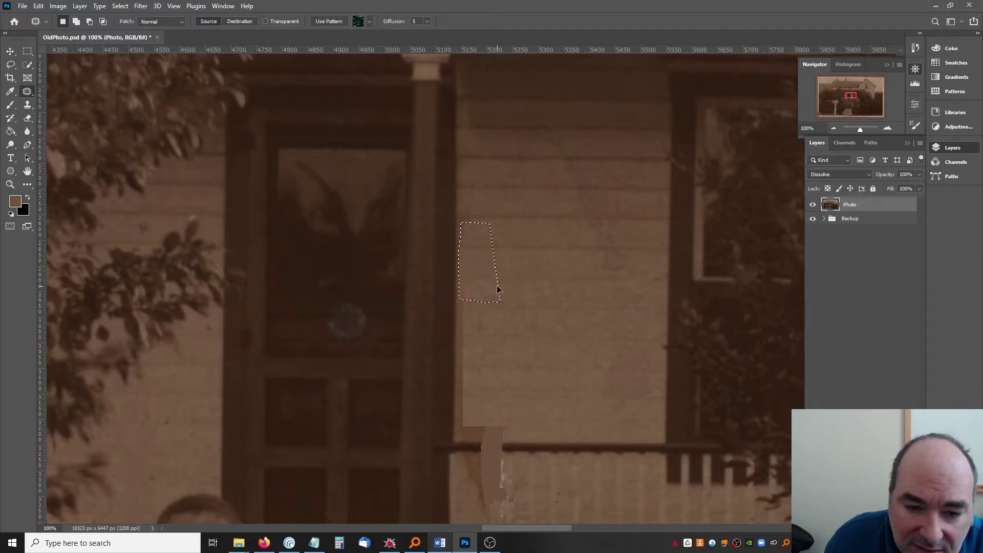
key(ctrl+d)
Step: Patch the remaining seam gap in the wall down to the porch railing
scroll(505, 259, down, 3)
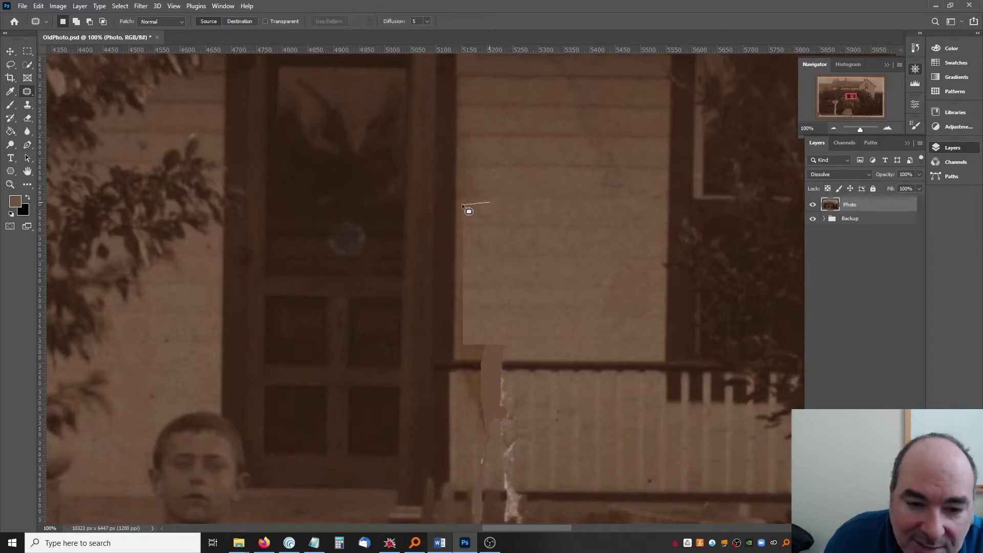
drag(462, 204, 456, 263)
drag(458, 299, 491, 292)
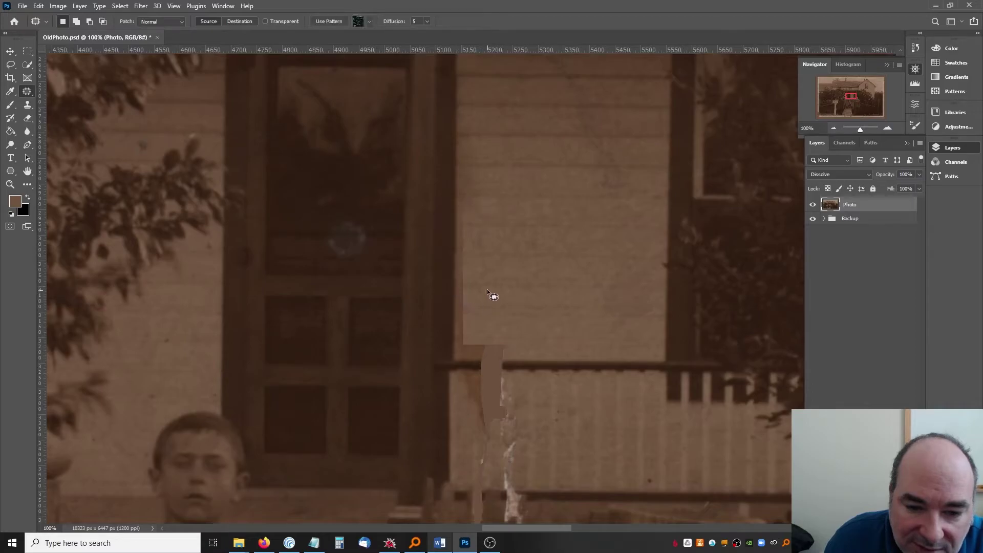
key(ctrl+d)
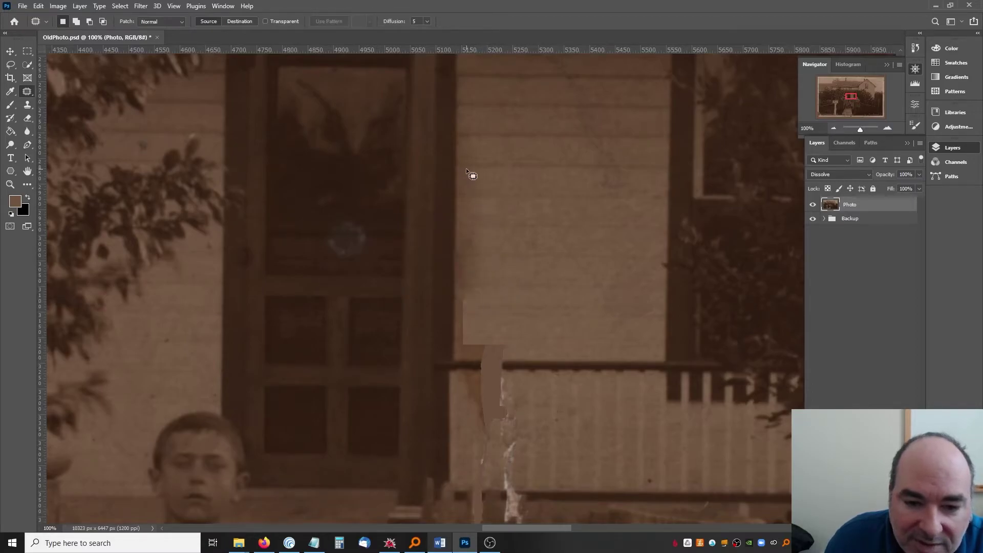
scroll(468, 172, down, 2)
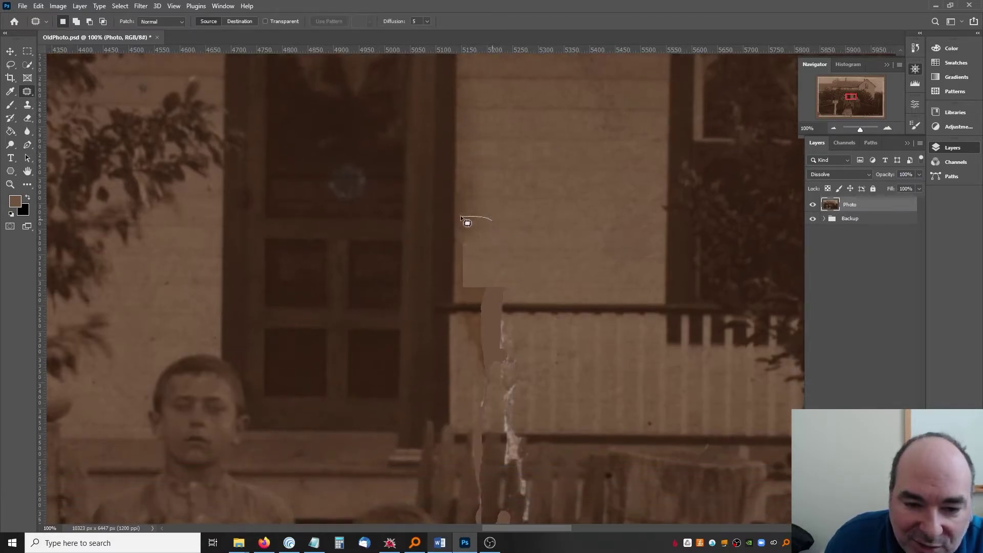
mouse_move(460, 216)
mouse_down()
mouse_move(459, 292)
mouse_move(469, 299)
mouse_up()
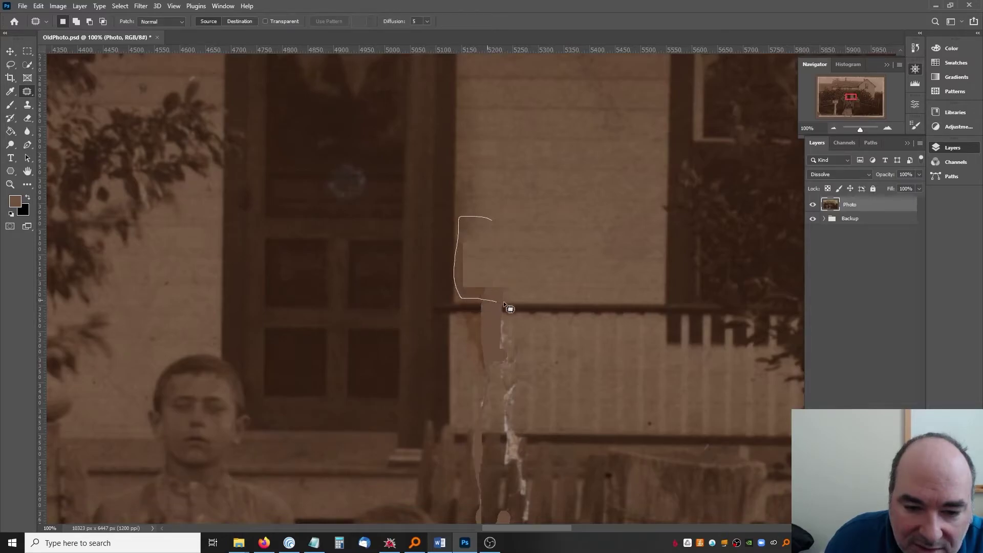
drag(536, 284, 536, 285)
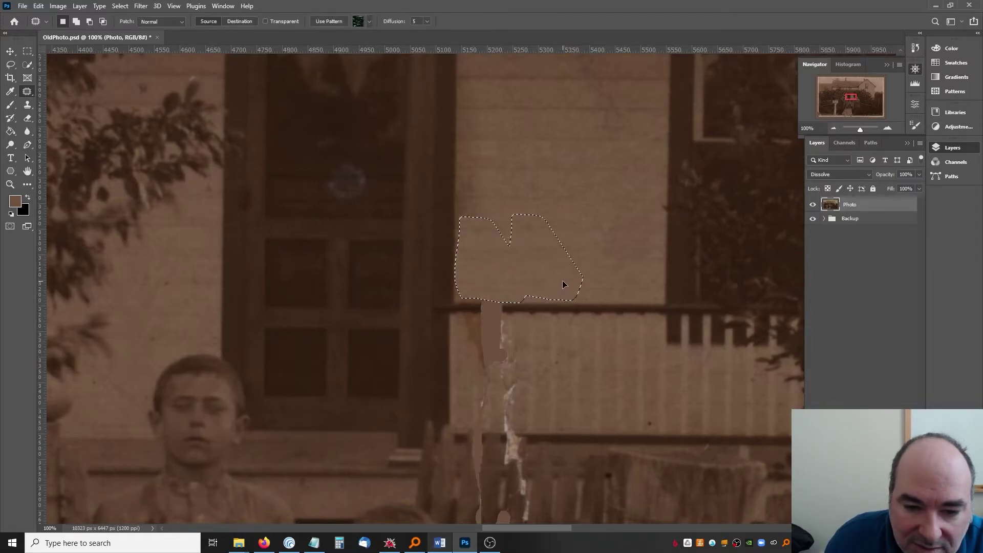
key(ctrl+d)
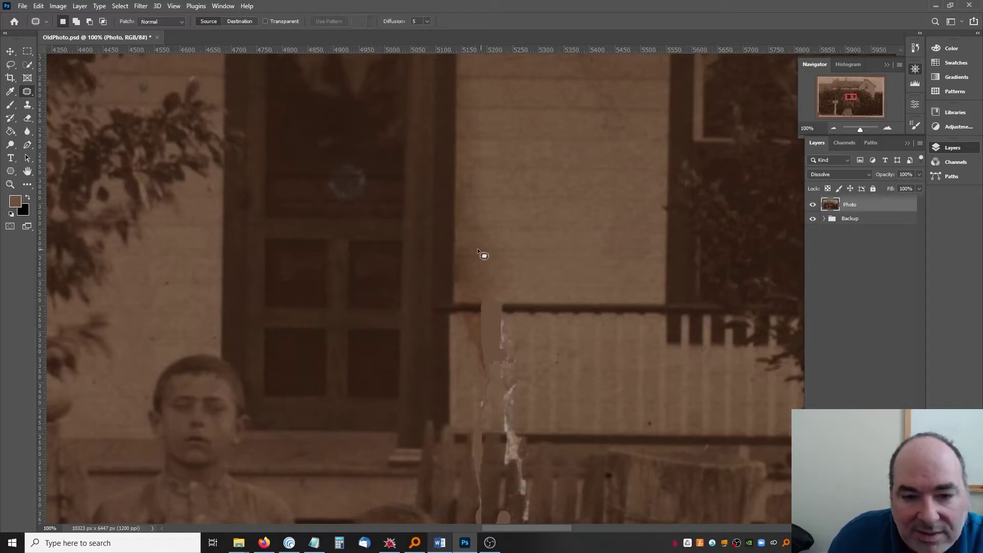
scroll(481, 246, up, 3)
scroll(490, 244, up, 3)
scroll(490, 244, down, 3)
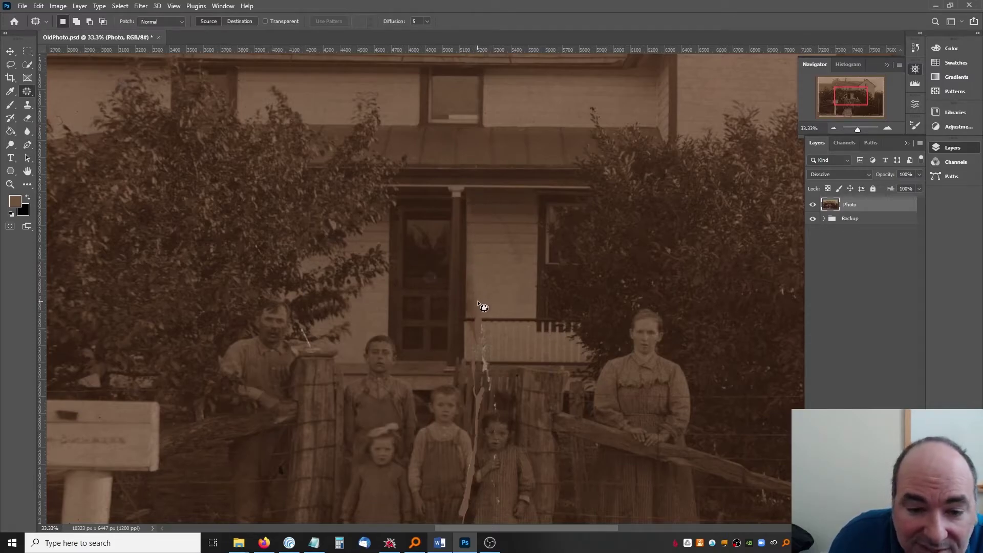
scroll(480, 296, down, 3)
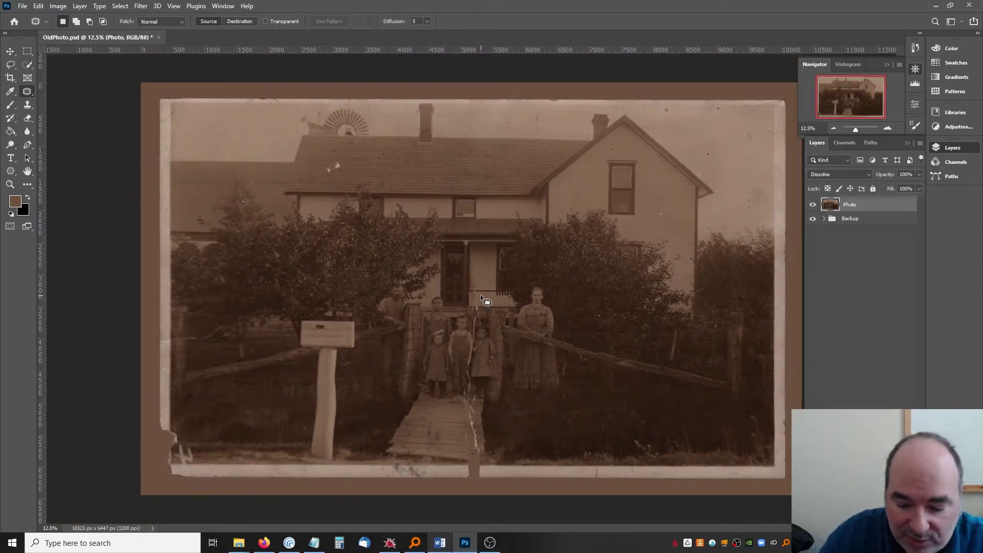
scroll(480, 295, up, 4)
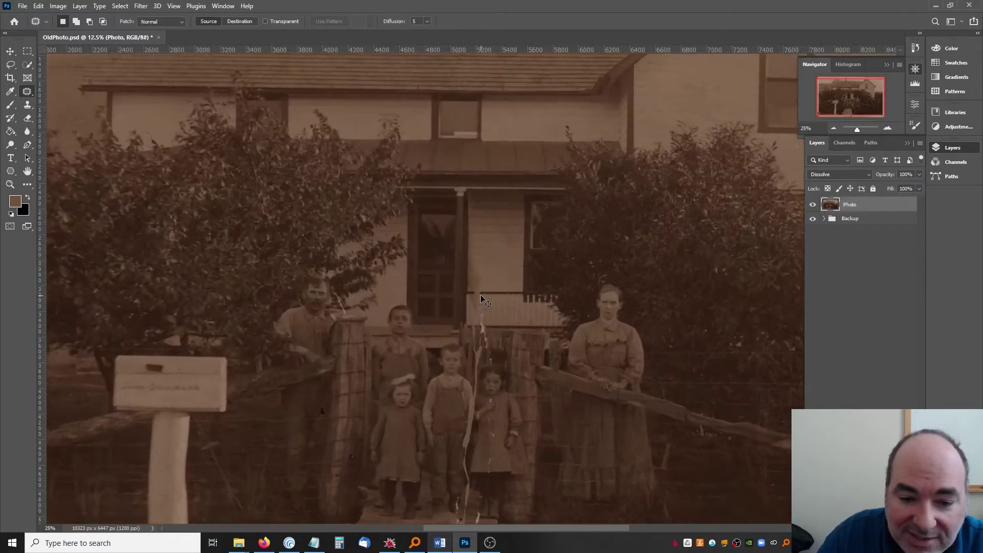
scroll(480, 296, up, 2)
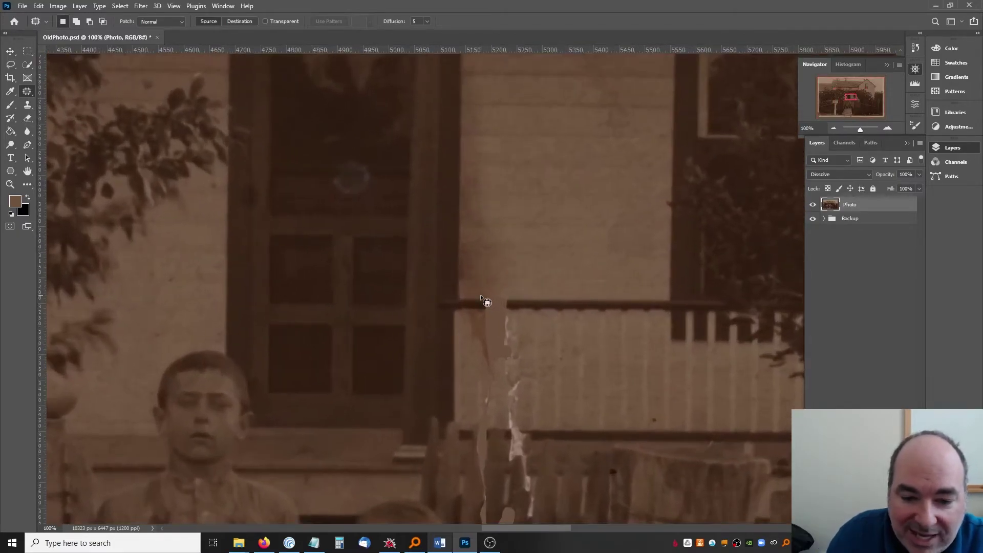
scroll(500, 308, up, 5)
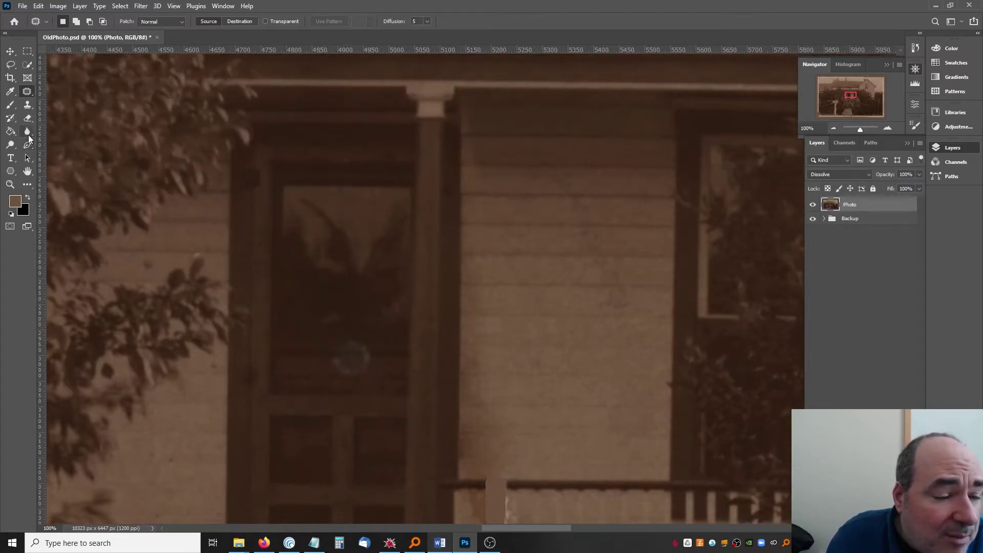
Step: Select the Dodge Tool and set its Range to Highlights at 10% exposure
click(32, 118)
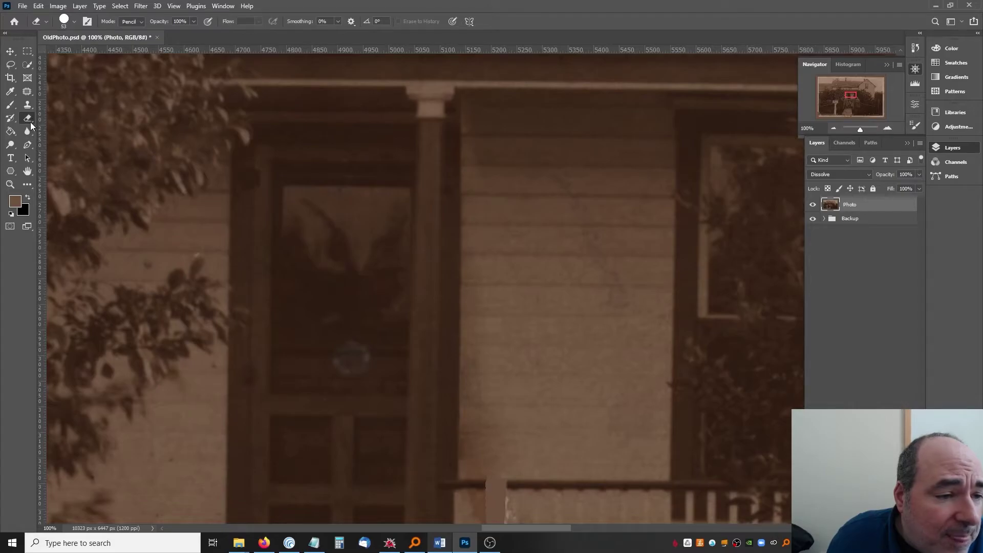
click(11, 146)
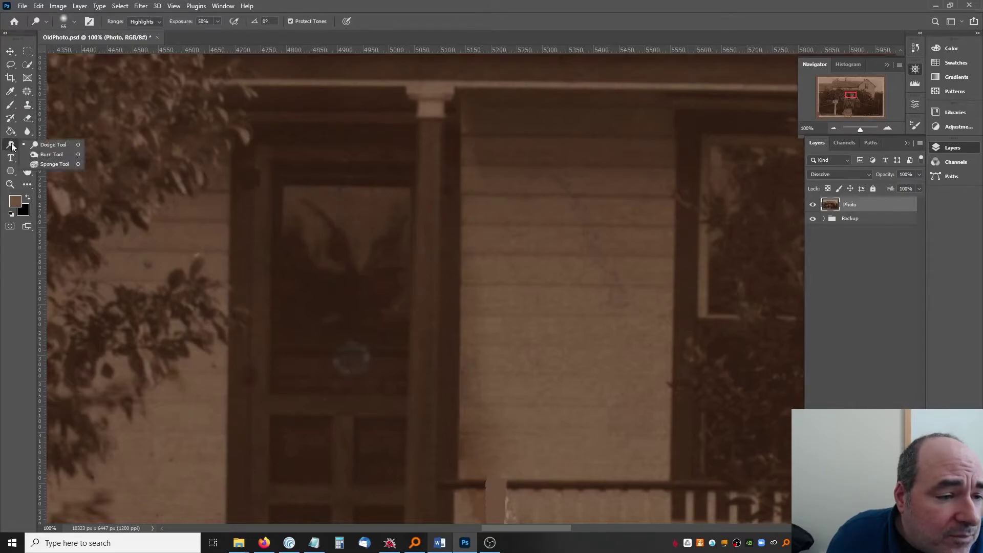
click(37, 153)
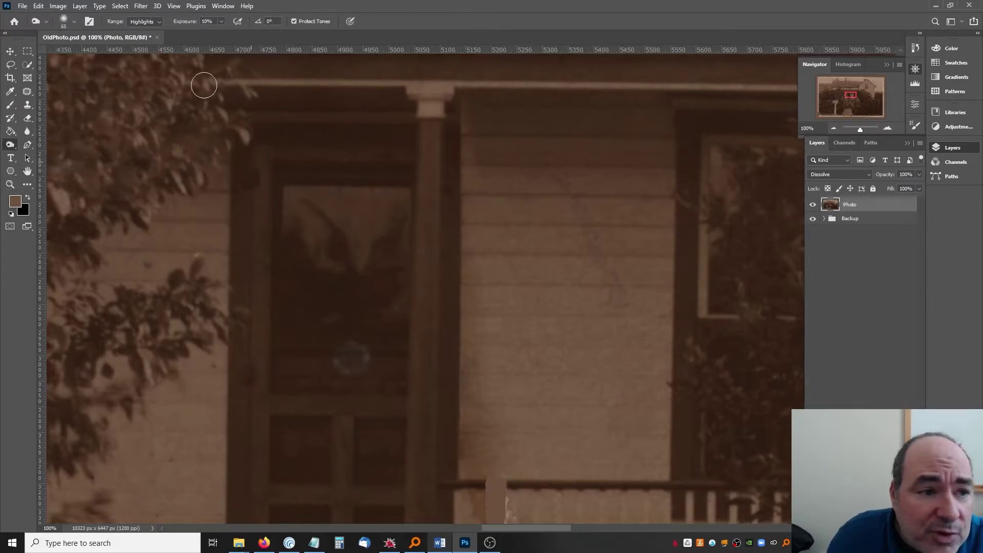
click(146, 21)
click(145, 39)
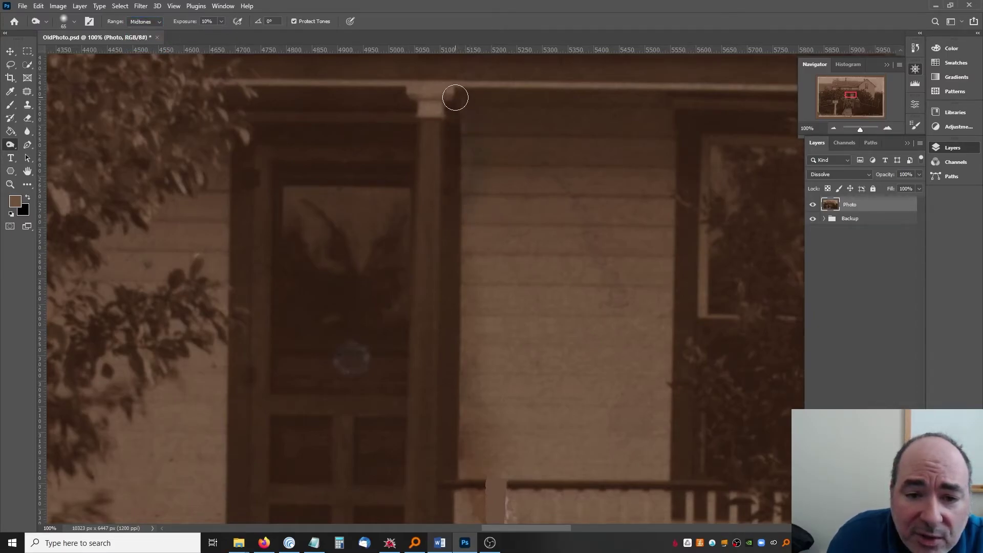
scroll(567, 292, down, 4)
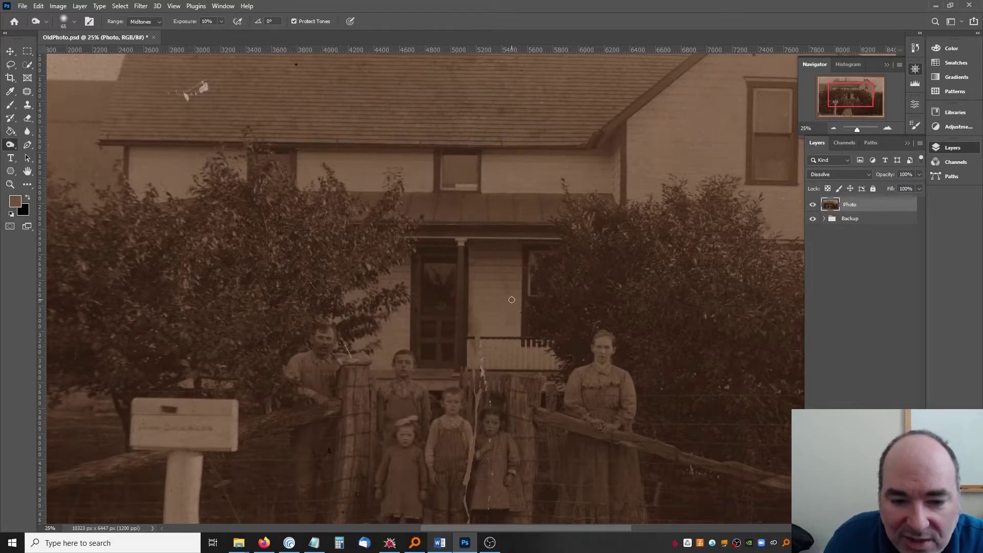
click(154, 22)
click(140, 47)
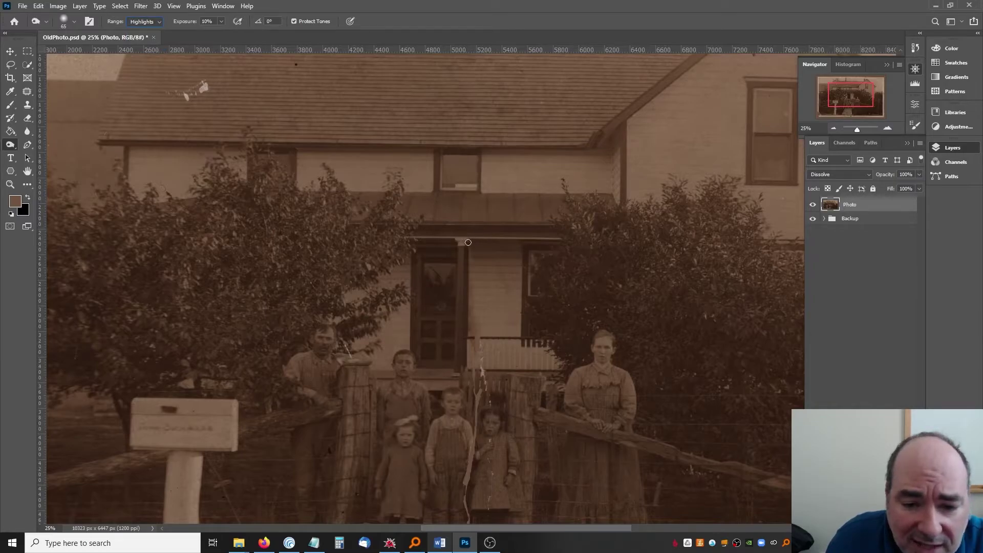
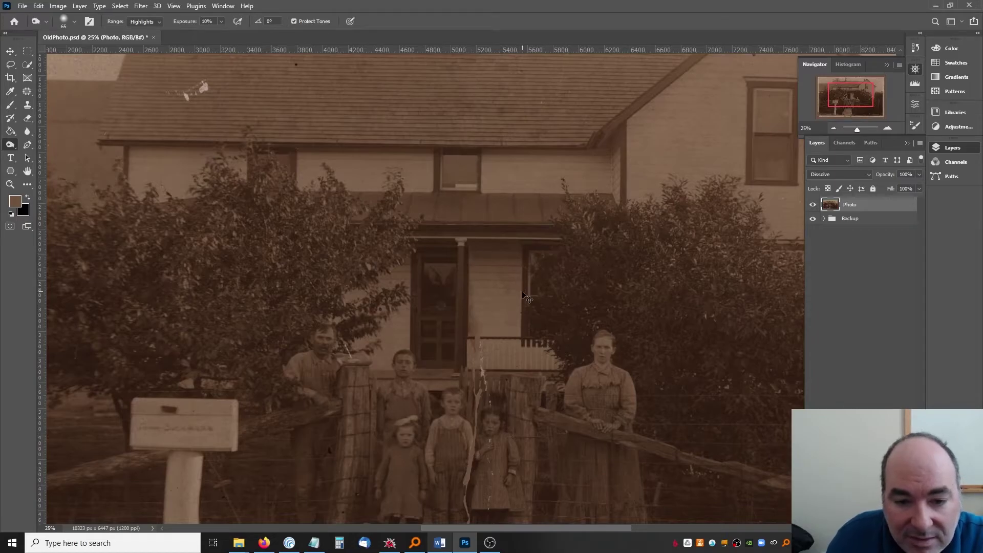
Step: Step back to Deselect and forward again in History to restore all the earlier burn strokes
click(915, 49)
click(845, 285)
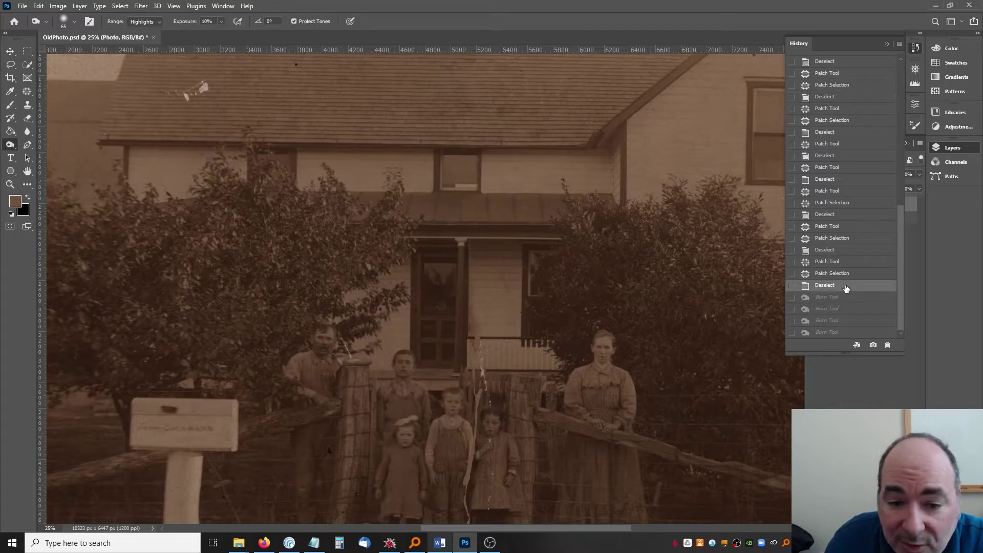
click(843, 333)
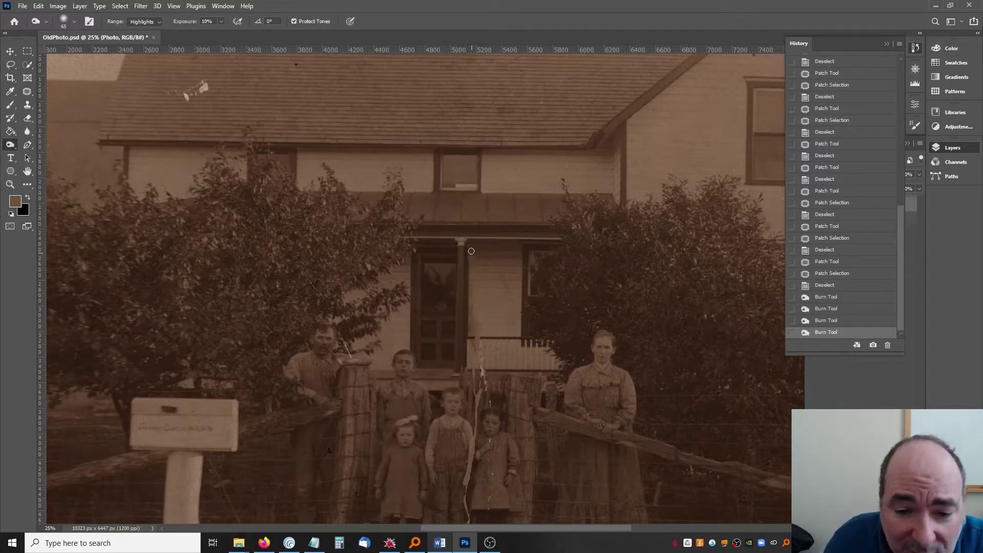
Step: Burn the light area beside the porch post darker, then fit the whole photo on screen
mouse_move(472, 261)
mouse_down()
mouse_move(469, 248)
mouse_move(476, 254)
mouse_up()
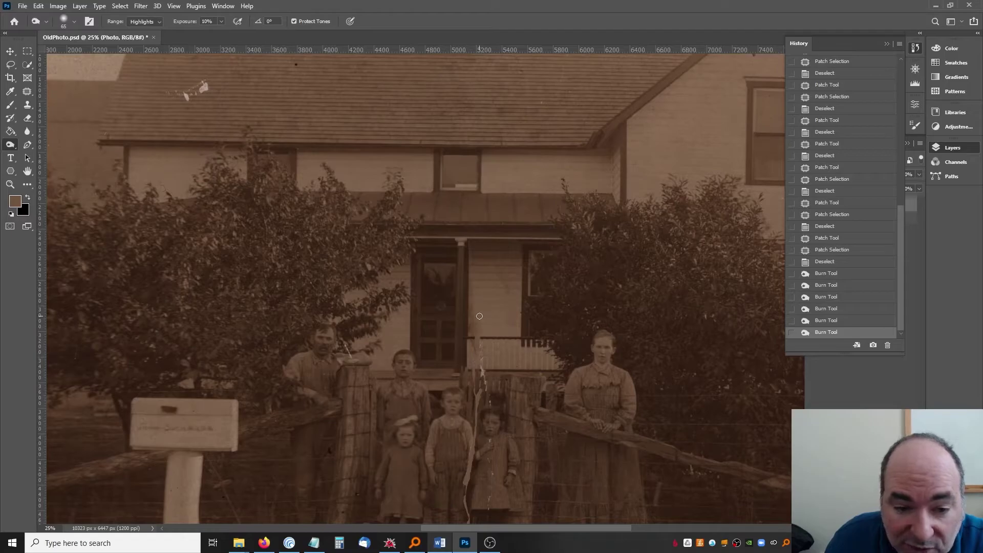
scroll(512, 341, down, 1)
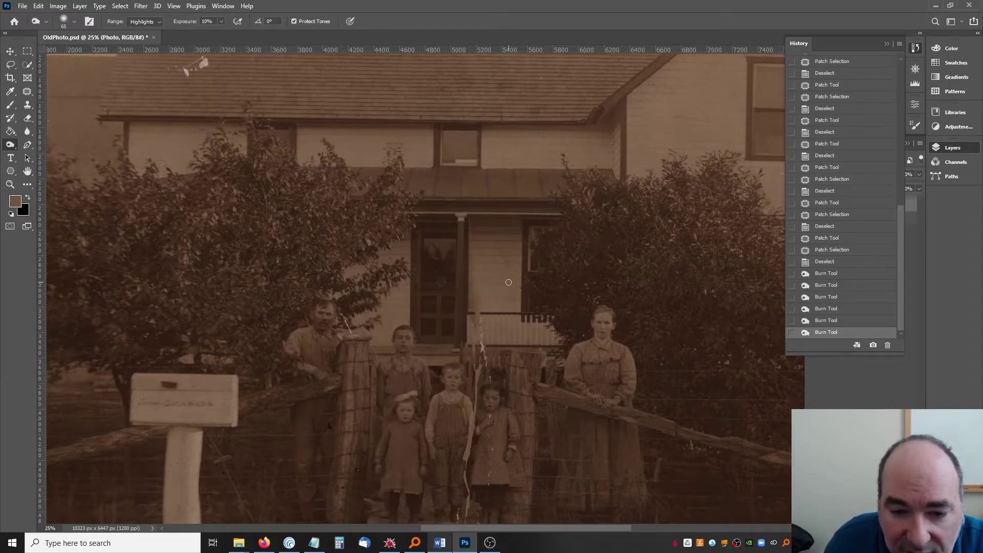
scroll(549, 287, down, 1)
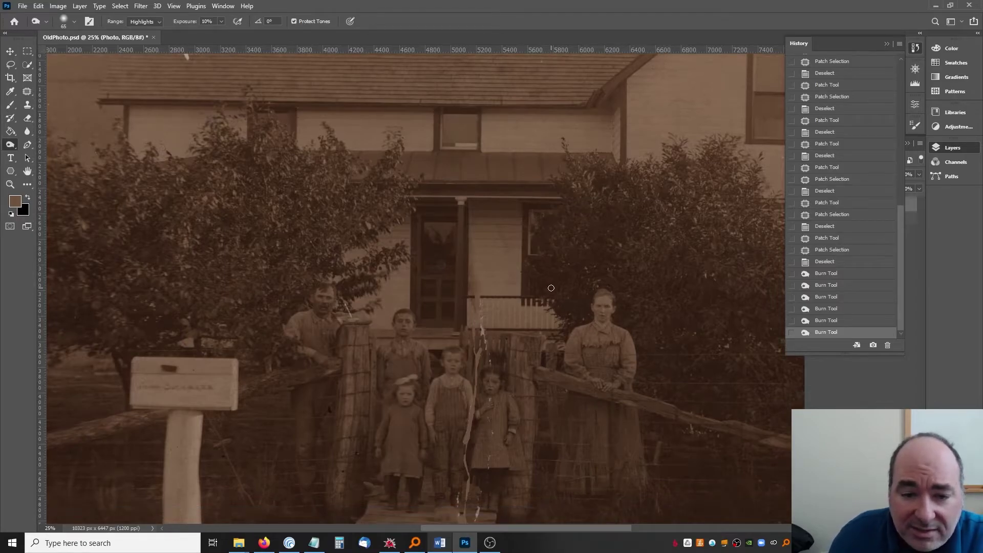
key(ctrl+0)
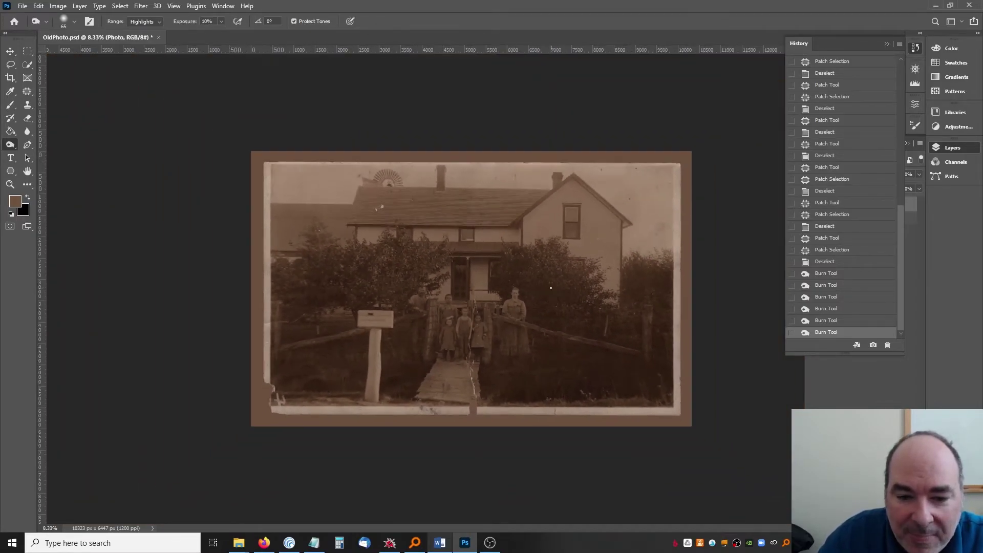
Step: Close the History panel and fit the photo to the window
click(884, 43)
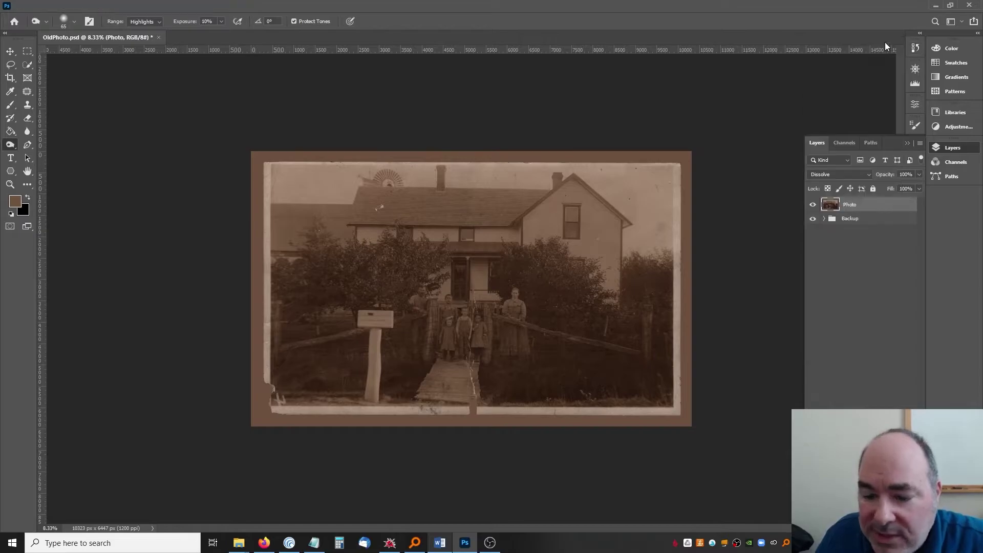
click(9, 184)
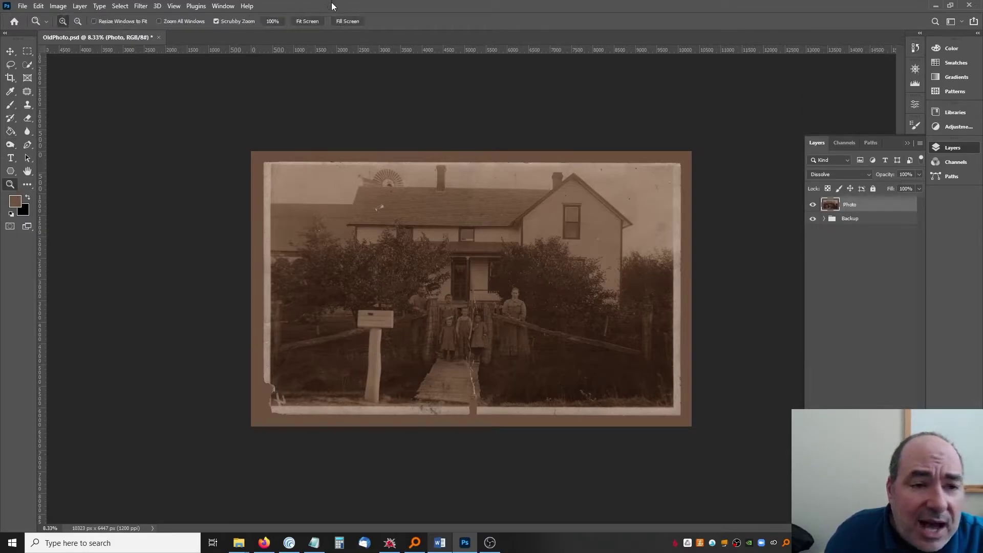
click(312, 18)
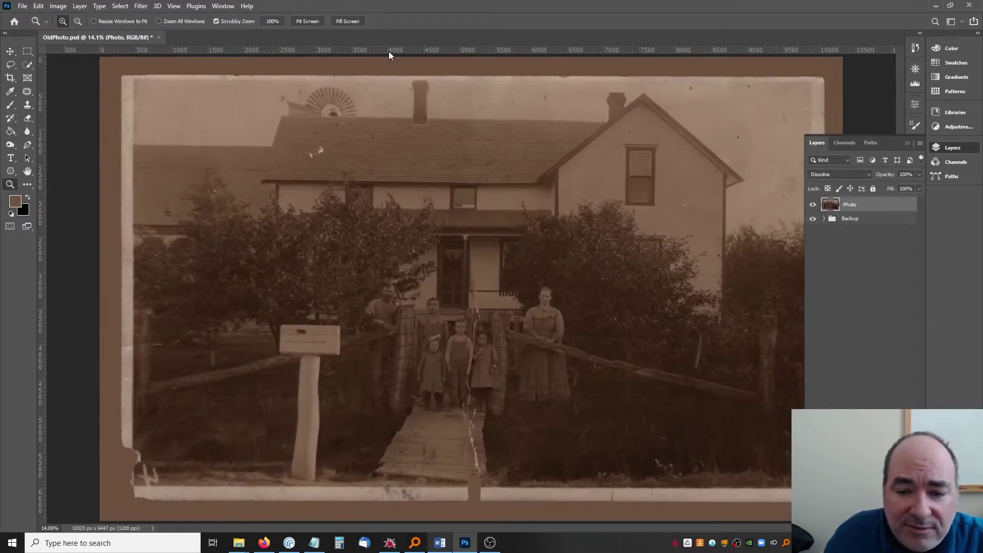
Step: Toggle the Photo layer's visibility repeatedly to compare the repairs against the torn Backup original
click(816, 208)
click(813, 205)
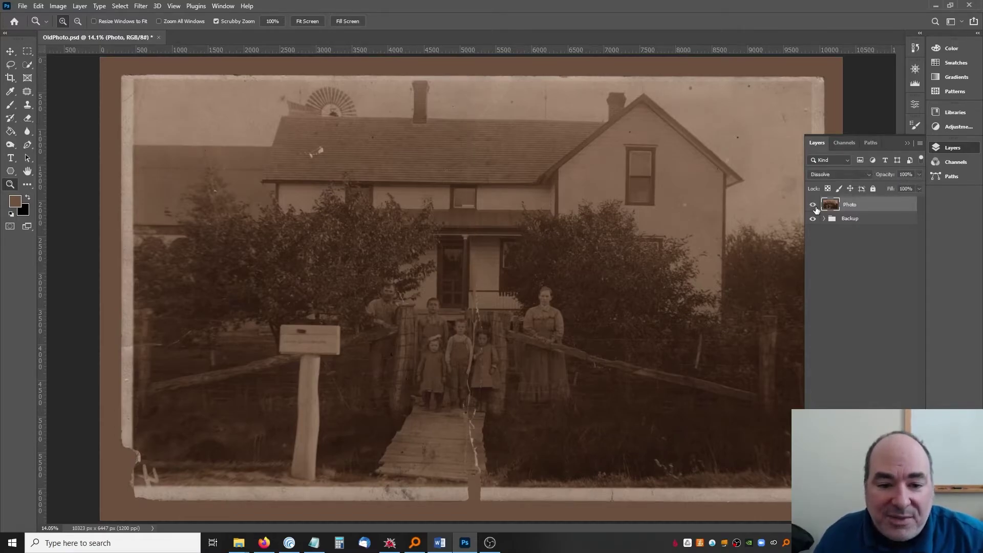
click(814, 205)
click(814, 205)
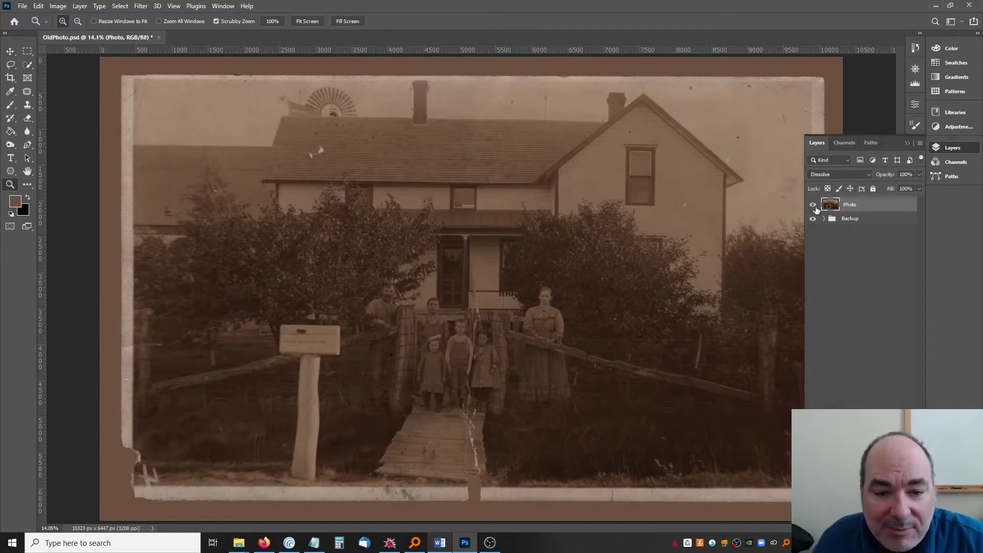
click(813, 205)
click(814, 206)
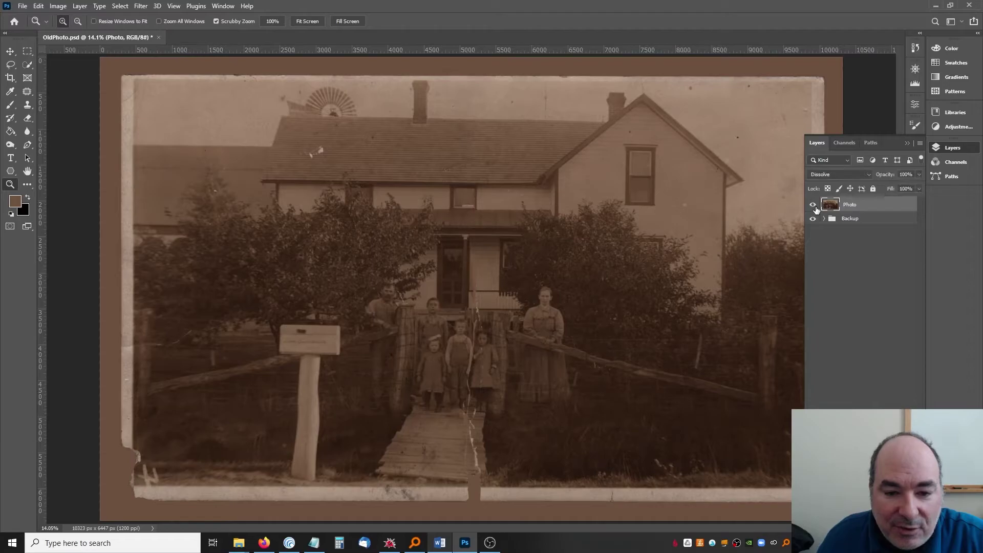
click(813, 206)
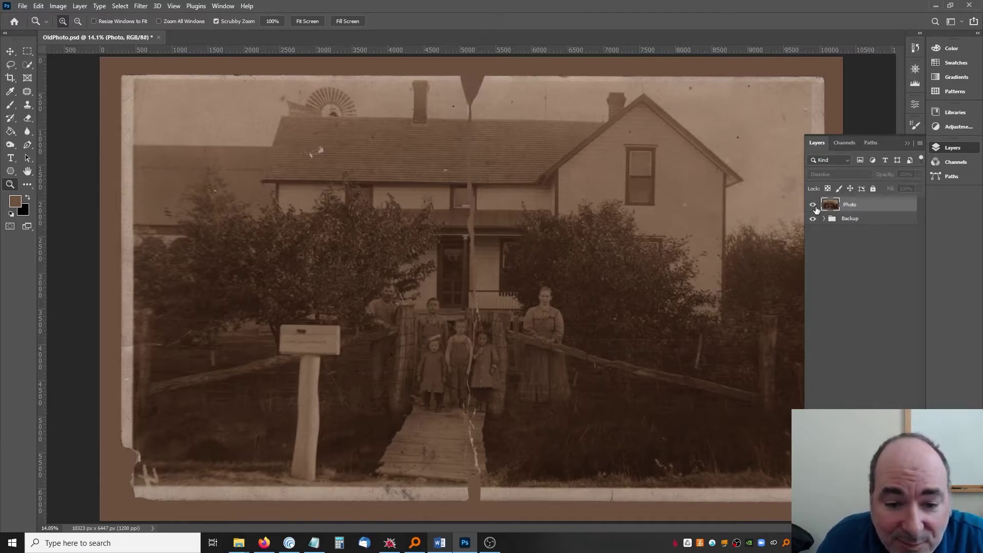
click(814, 205)
click(814, 205)
click(813, 206)
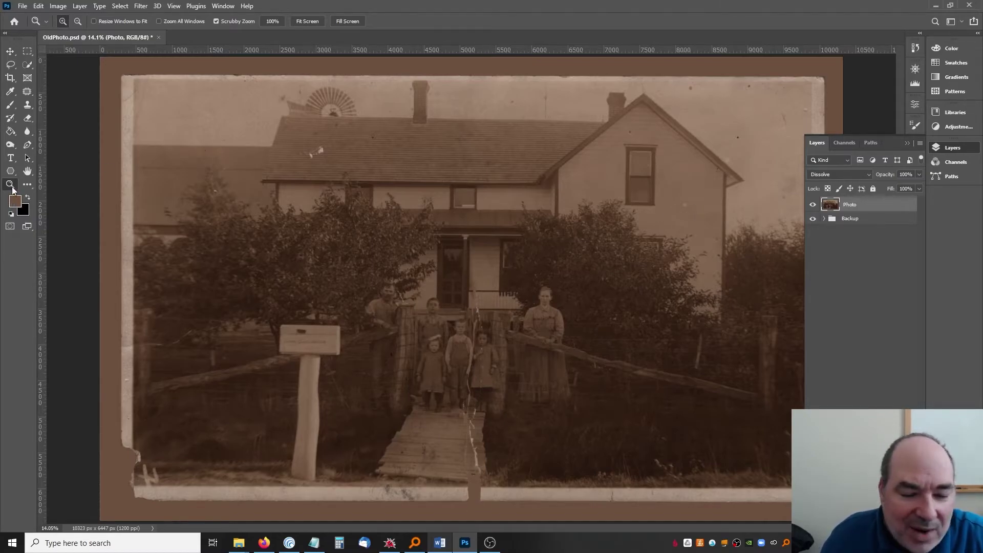
click(506, 492)
Step: Zoom in on the kerb strip and patch the brown notch with nearby clean concrete
click(486, 468)
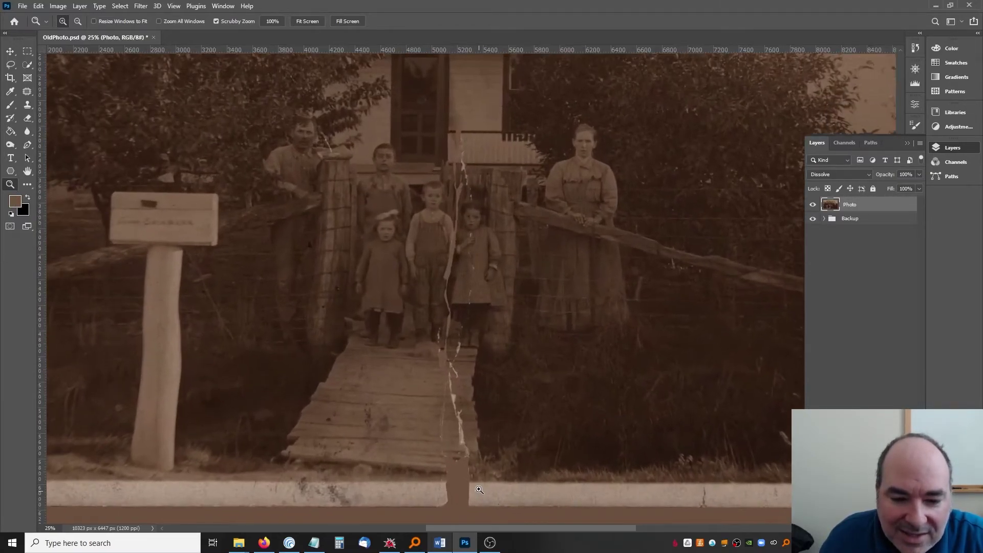
click(464, 445)
click(464, 444)
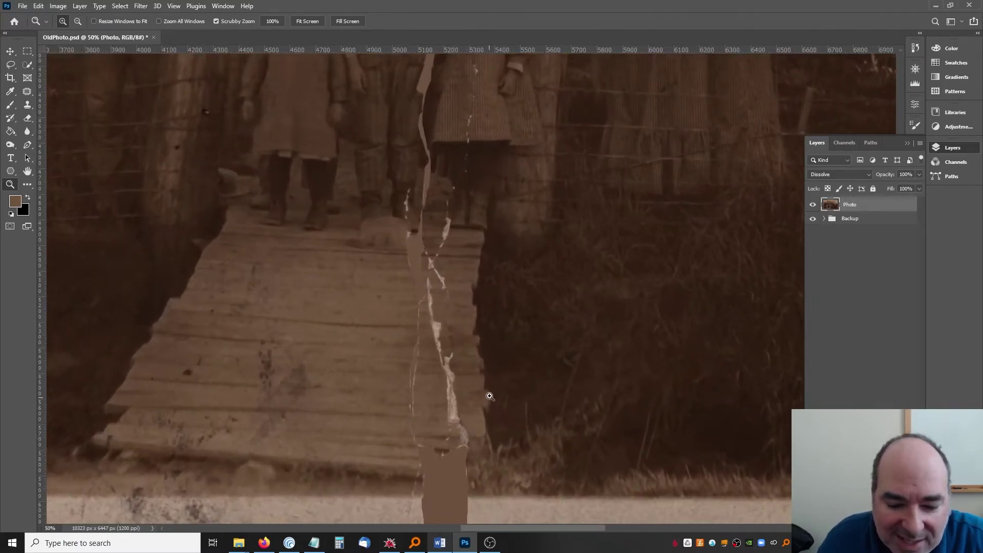
click(440, 433)
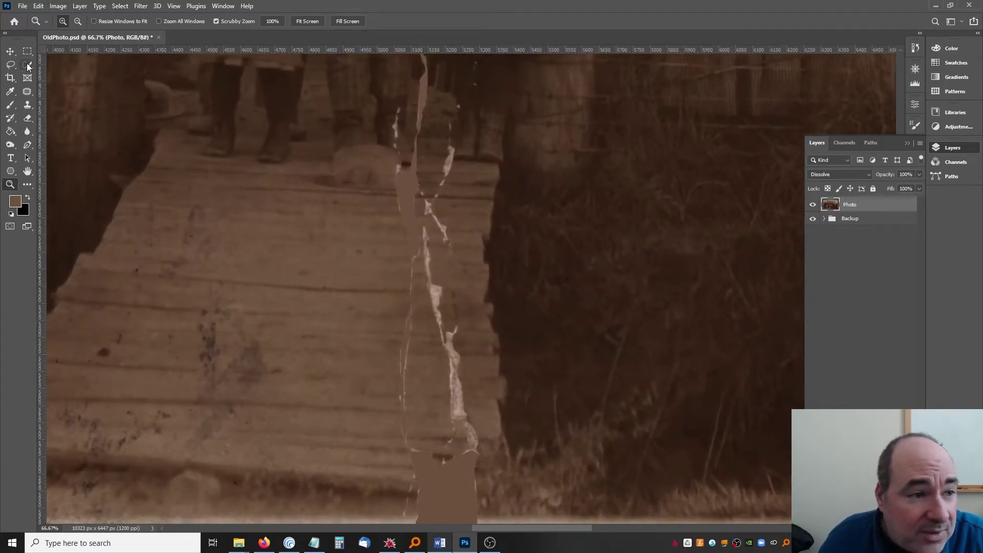
click(27, 171)
scroll(401, 263, down, 5)
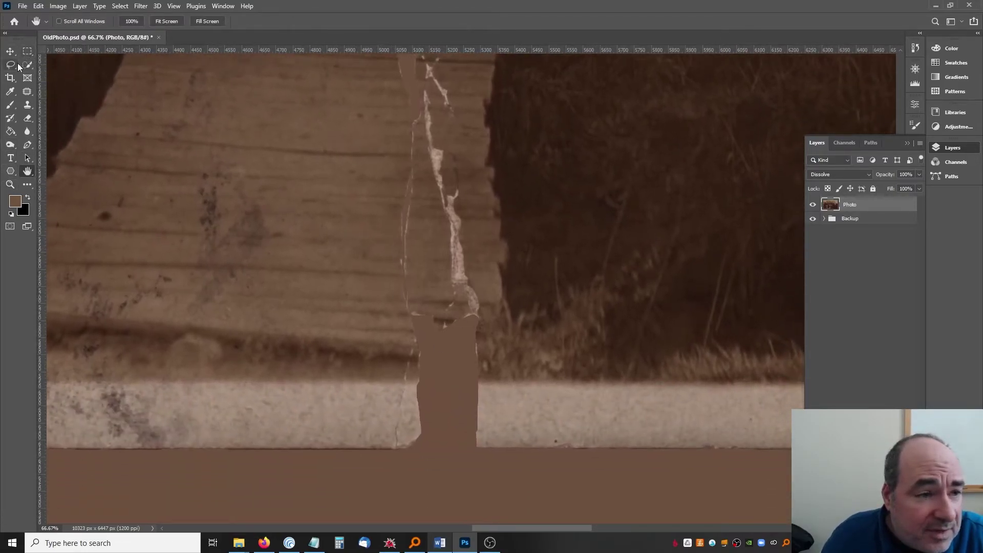
click(27, 91)
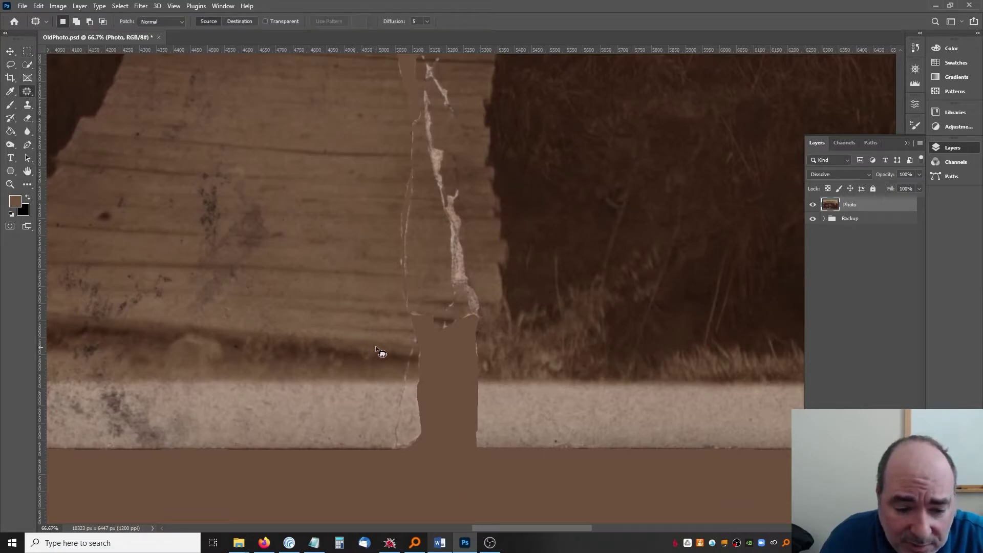
drag(381, 464, 526, 477)
drag(517, 354, 376, 348)
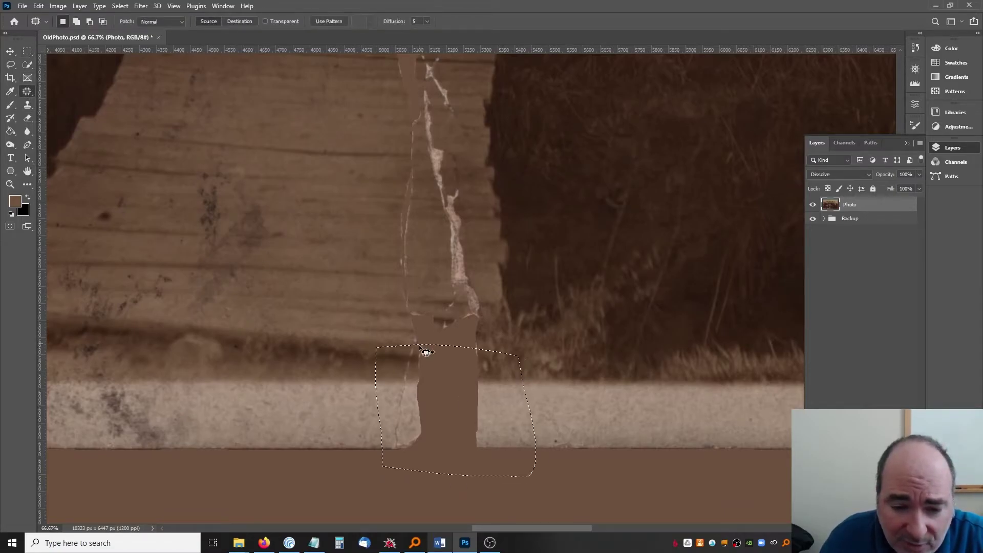
drag(473, 390, 323, 395)
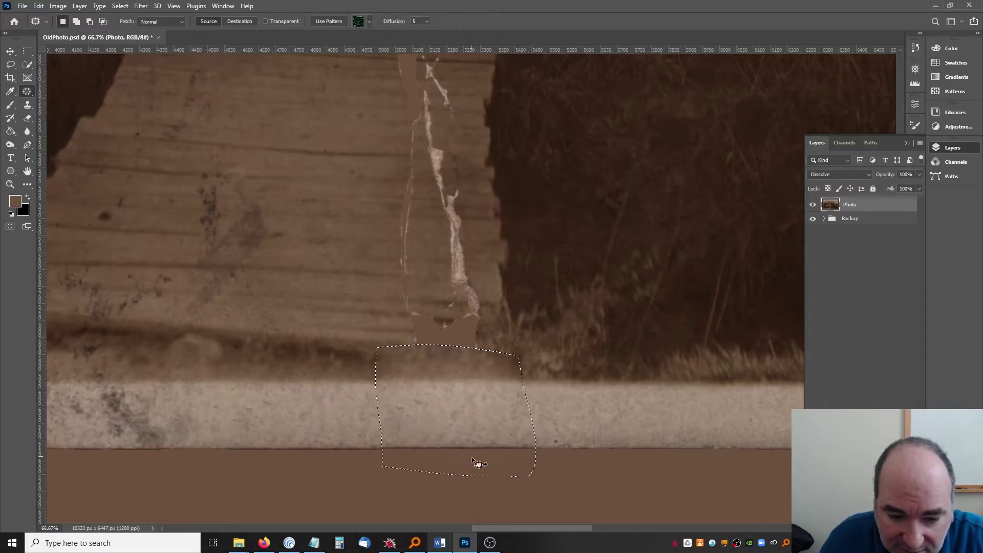
key(ctrl+d)
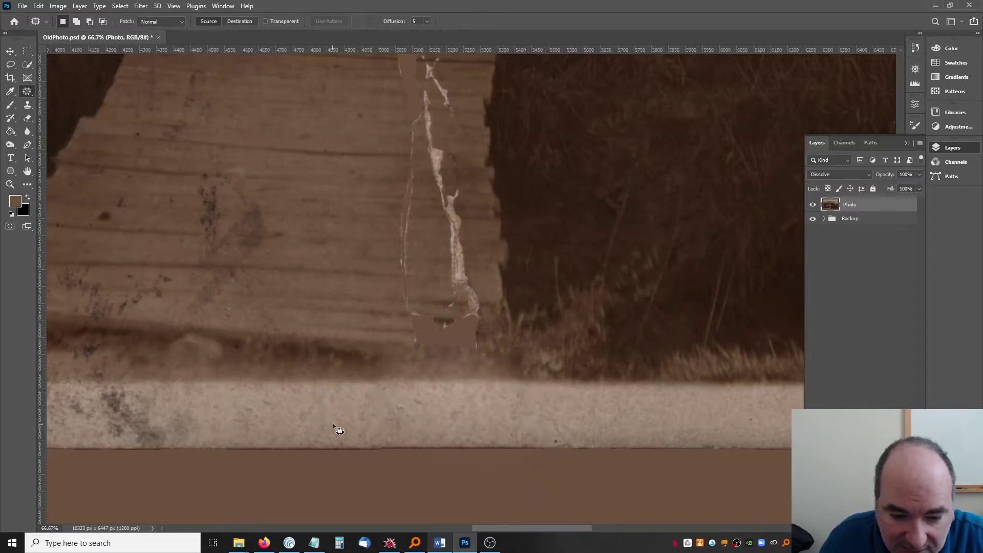
Step: Outline a small spot along the kerb edge, then drop the selection
drag(366, 429, 390, 428)
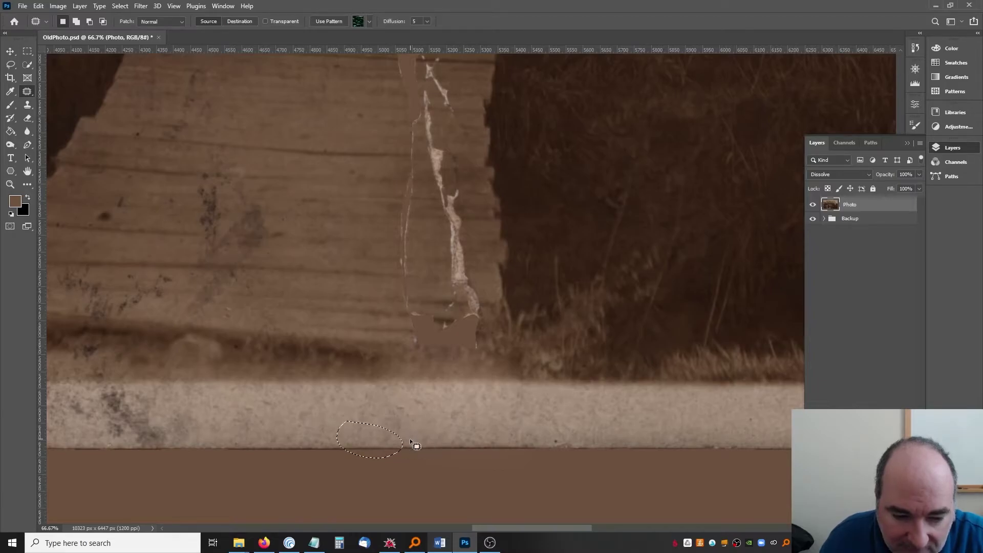
click(428, 470)
scroll(435, 435, up, 2)
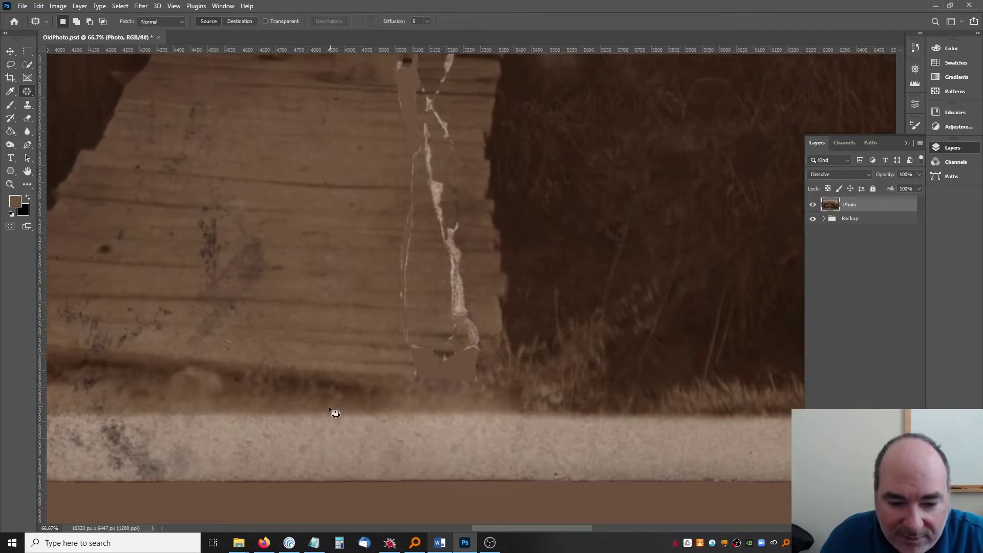
scroll(549, 430, up, 4)
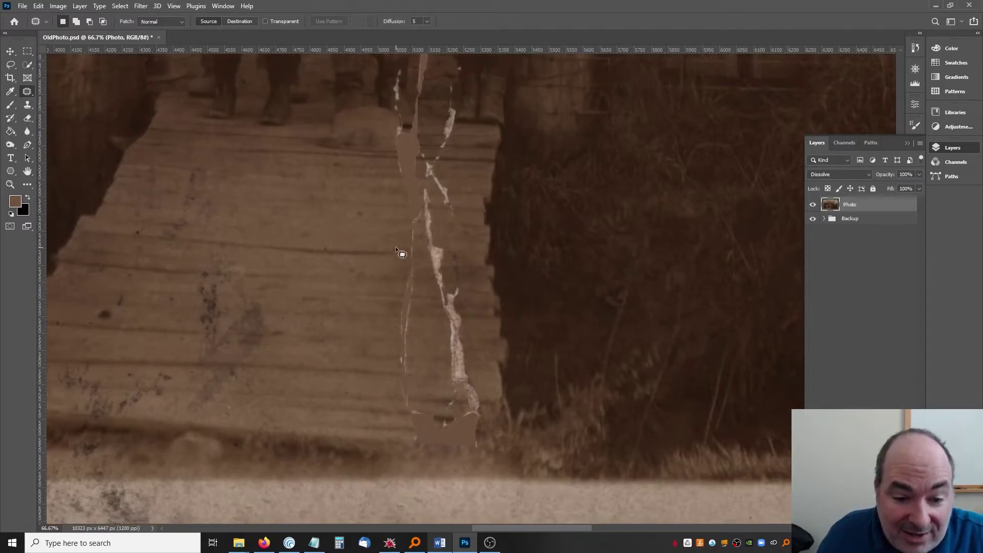
Step: Patch the white crack on the boardwalk with clean wood in several passes
mouse_move(421, 286)
mouse_down()
mouse_move(416, 266)
mouse_move(356, 268)
mouse_up()
key(ctrl+d)
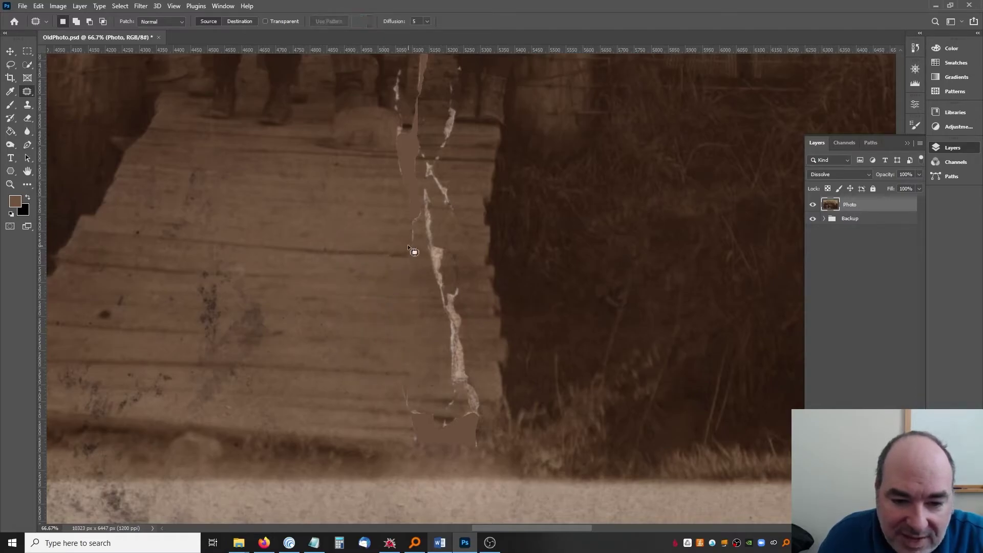
mouse_move(415, 280)
mouse_down()
mouse_move(439, 370)
mouse_move(480, 364)
mouse_up()
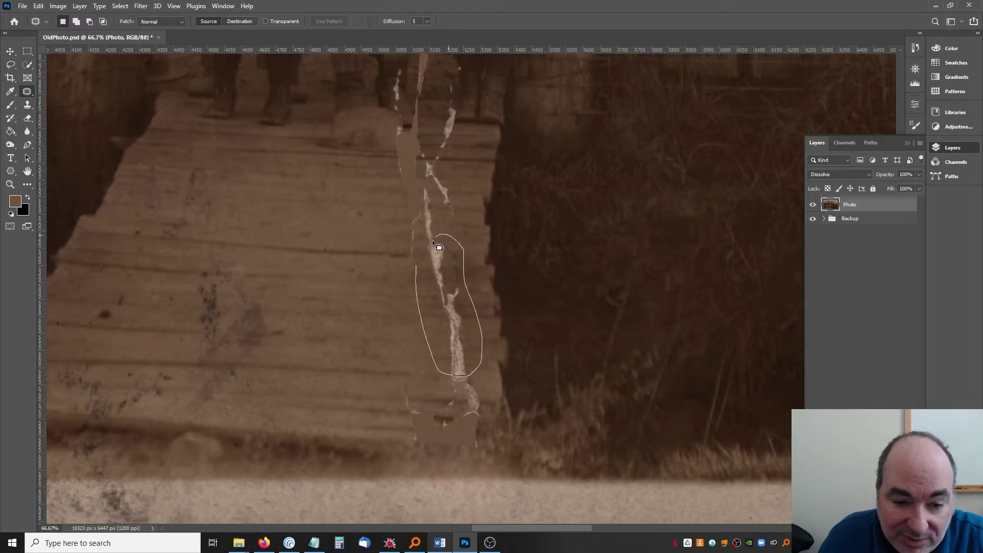
drag(433, 242, 435, 239)
drag(439, 309, 382, 305)
key(ctrl+d)
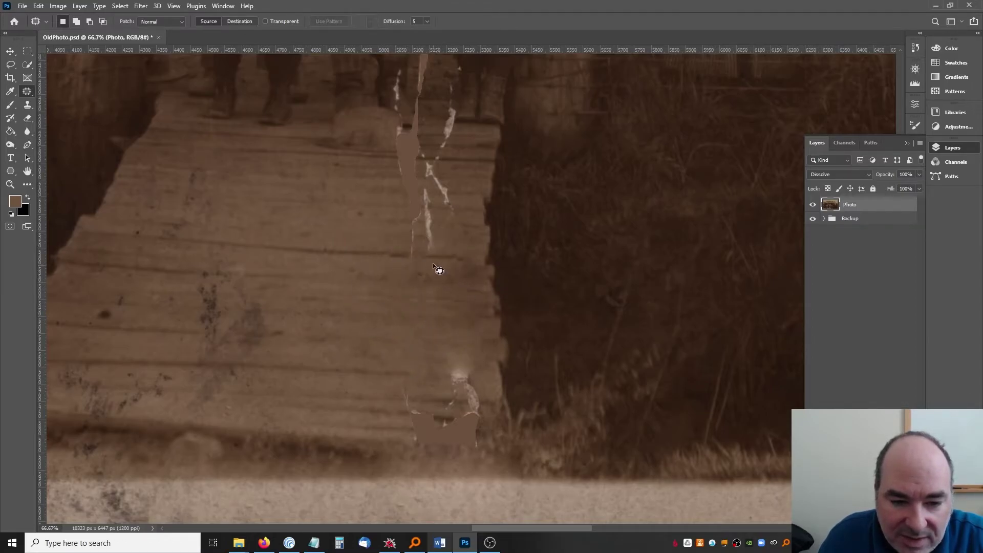
mouse_move(438, 291)
mouse_down()
mouse_move(450, 275)
mouse_move(318, 267)
mouse_move(314, 276)
mouse_up()
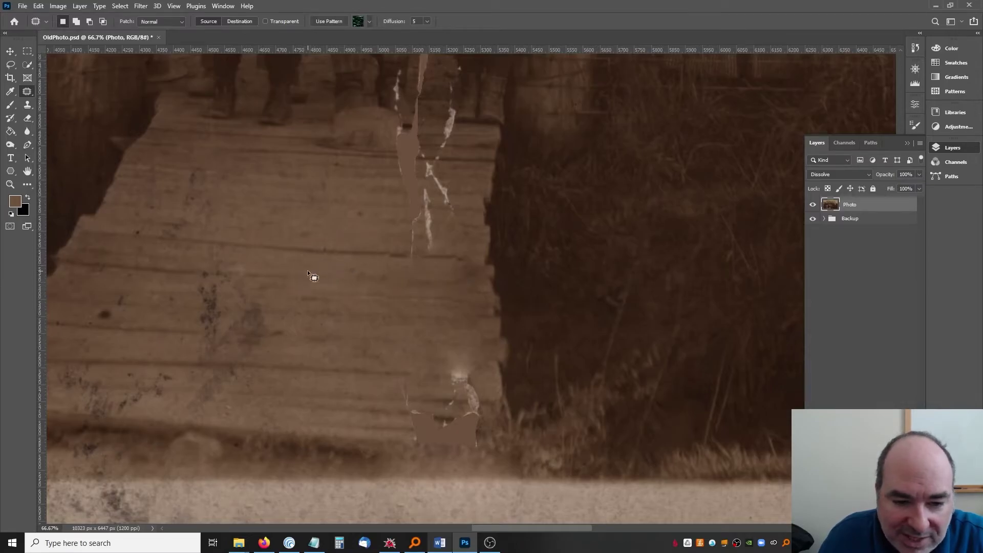
key(ctrl+d)
Step: Patch the dark blob and small damaged spots along the boardwalk edge with clean wood
scroll(468, 357, down, 1)
scroll(468, 357, down, 1)
mouse_move(389, 419)
mouse_down()
mouse_move(456, 384)
mouse_move(387, 333)
mouse_up()
drag(424, 368, 383, 368)
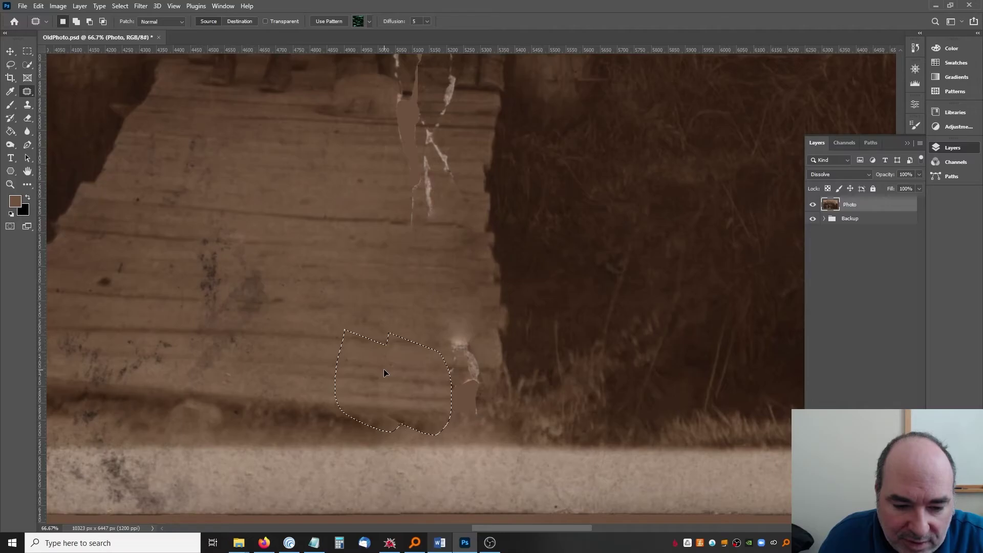
key(ctrl+d)
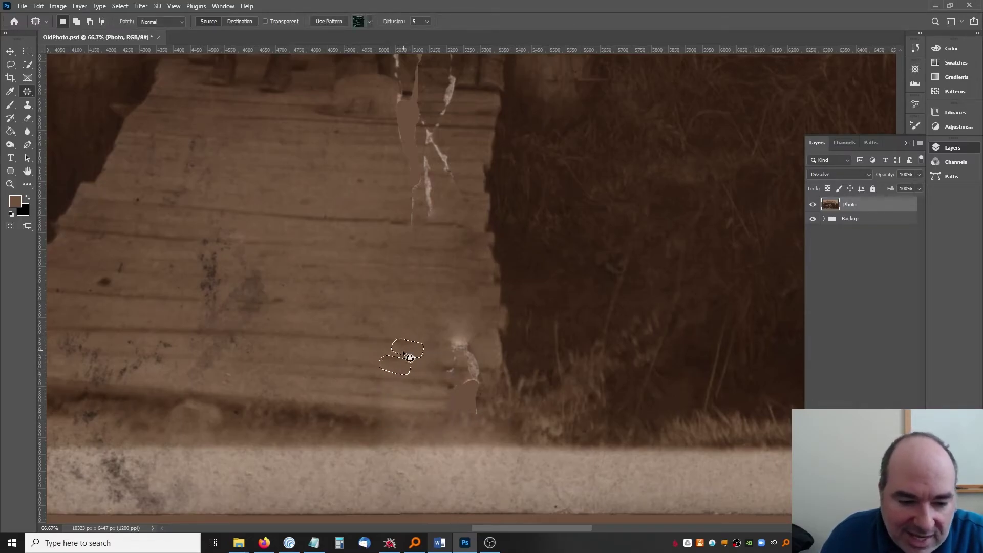
mouse_move(367, 348)
mouse_down()
mouse_move(395, 365)
mouse_move(423, 339)
mouse_move(424, 380)
mouse_move(474, 391)
mouse_up()
key(ctrl+d)
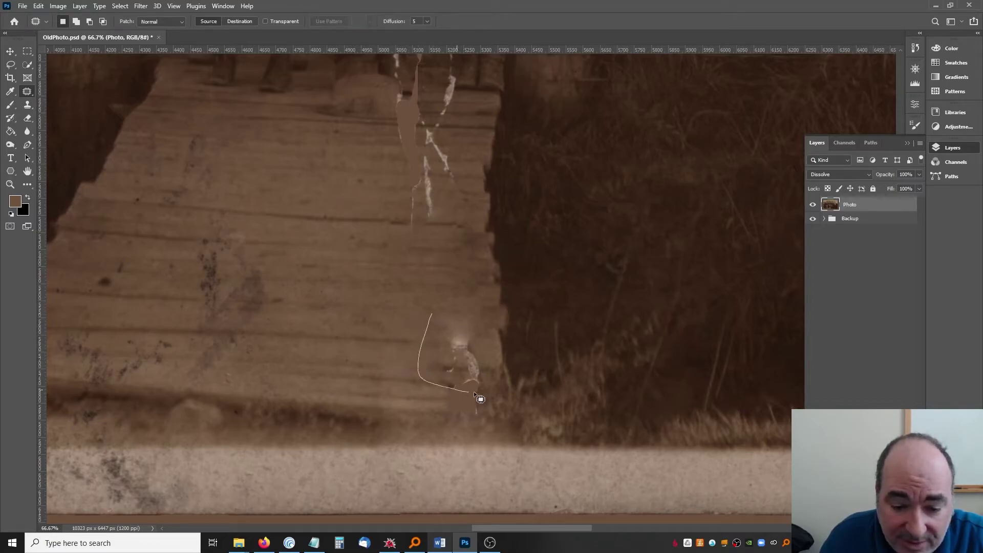
mouse_move(485, 333)
mouse_down()
mouse_move(449, 299)
mouse_move(403, 321)
mouse_move(371, 320)
mouse_up()
key(ctrl+d)
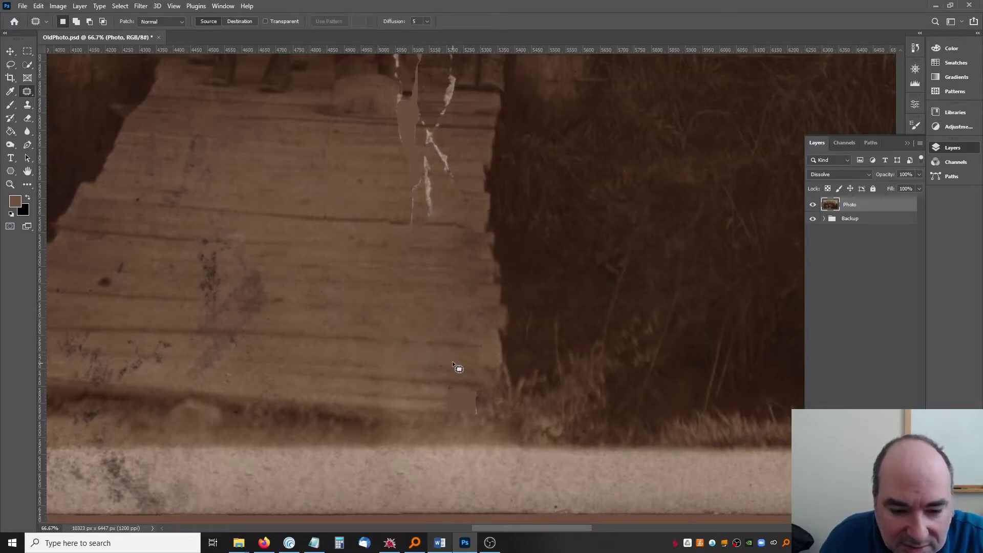
mouse_move(452, 361)
mouse_down()
mouse_move(439, 413)
mouse_move(482, 379)
mouse_move(450, 364)
mouse_move(408, 392)
mouse_up()
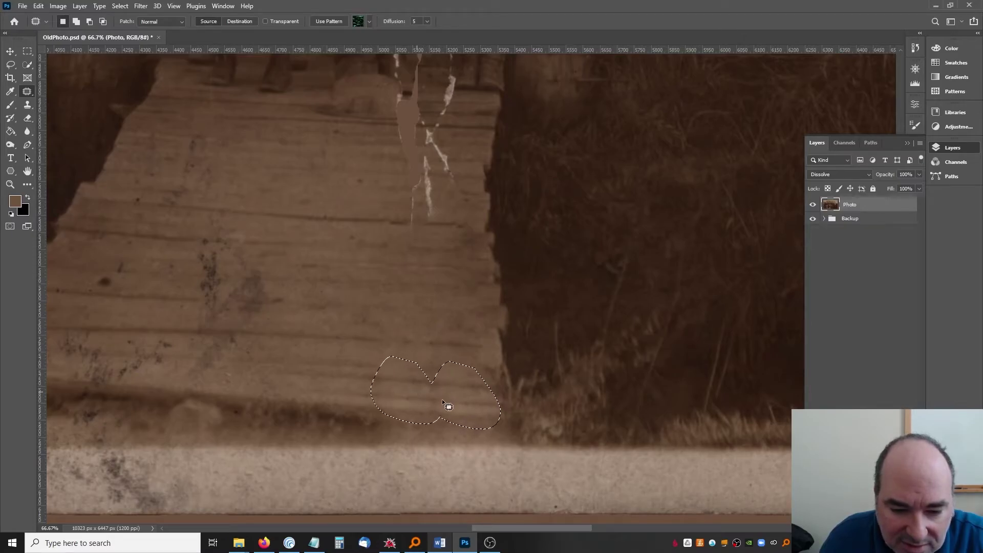
key(ctrl+d)
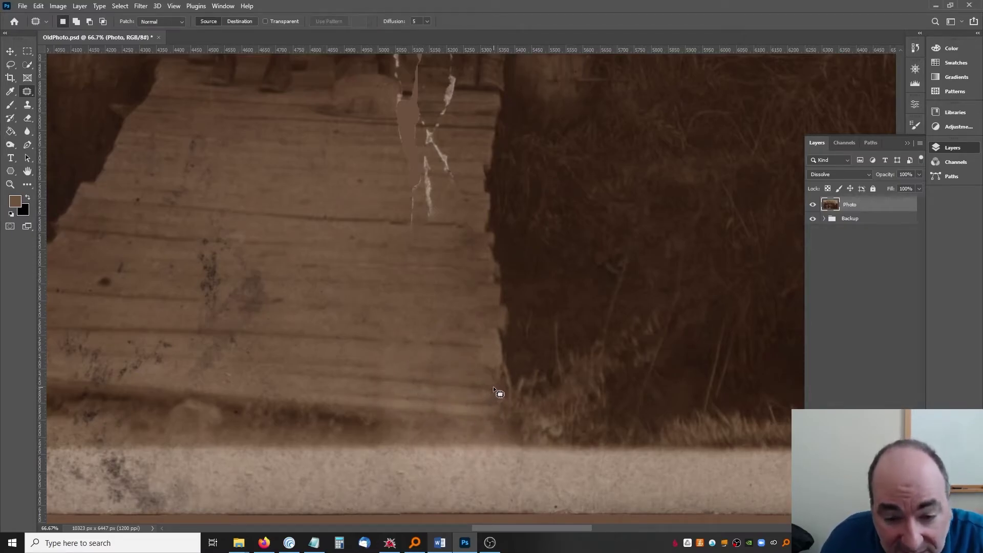
Step: Patch the tear across the planks and its lower end with wood from the left
scroll(494, 386, up, 2)
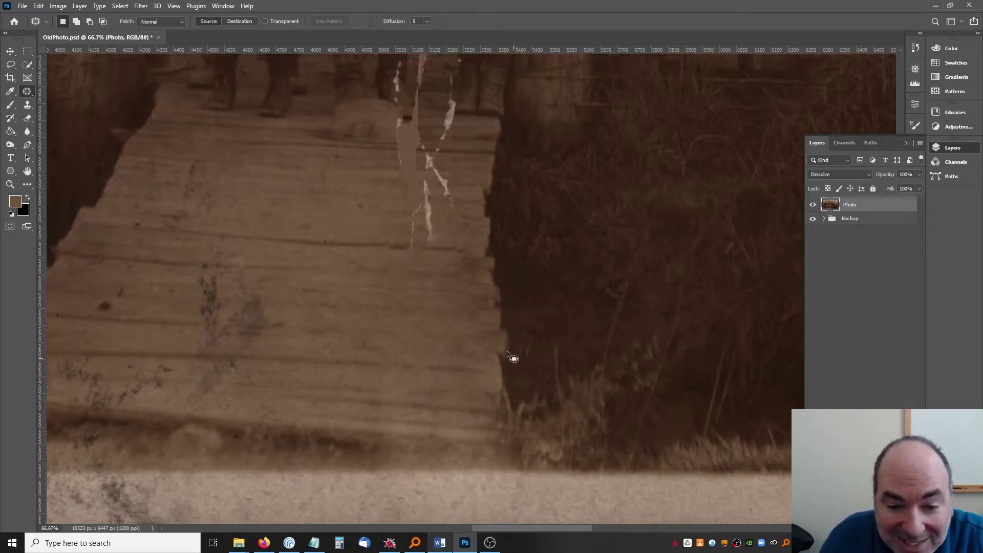
scroll(493, 328, up, 5)
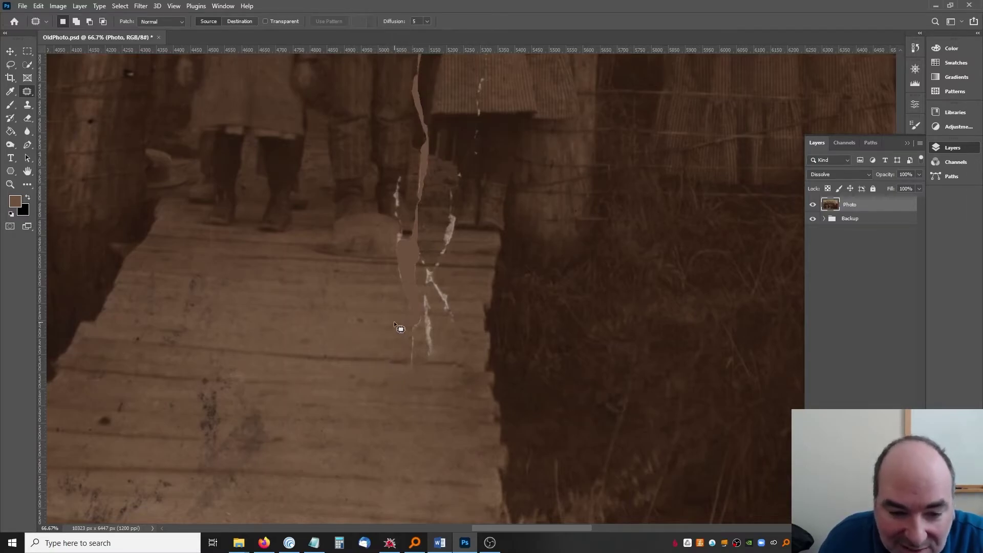
drag(414, 328, 331, 342)
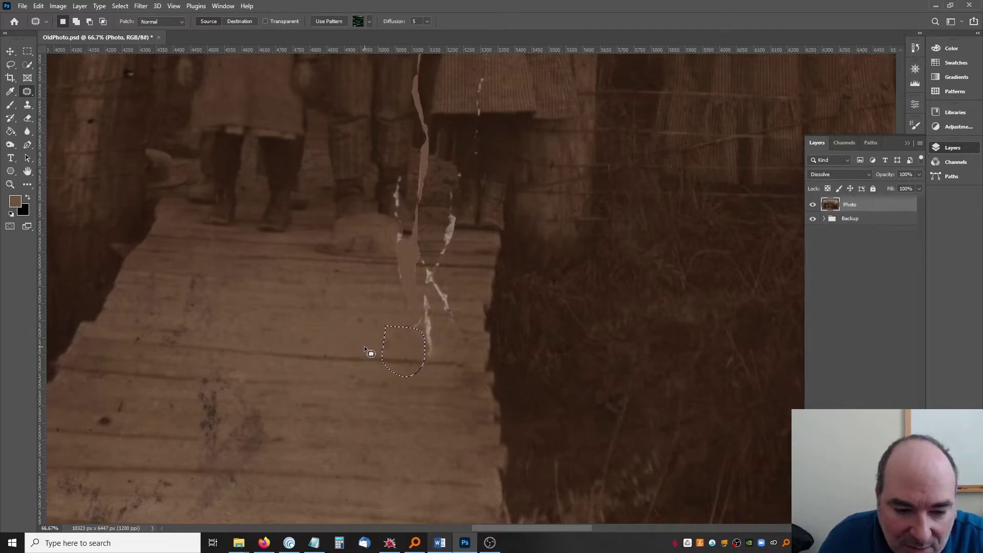
key(ctrl+d)
mouse_move(395, 359)
mouse_down()
mouse_move(405, 358)
mouse_move(368, 355)
mouse_move(405, 354)
mouse_move(440, 334)
mouse_move(425, 321)
mouse_move(335, 331)
mouse_up()
key(ctrl+d)
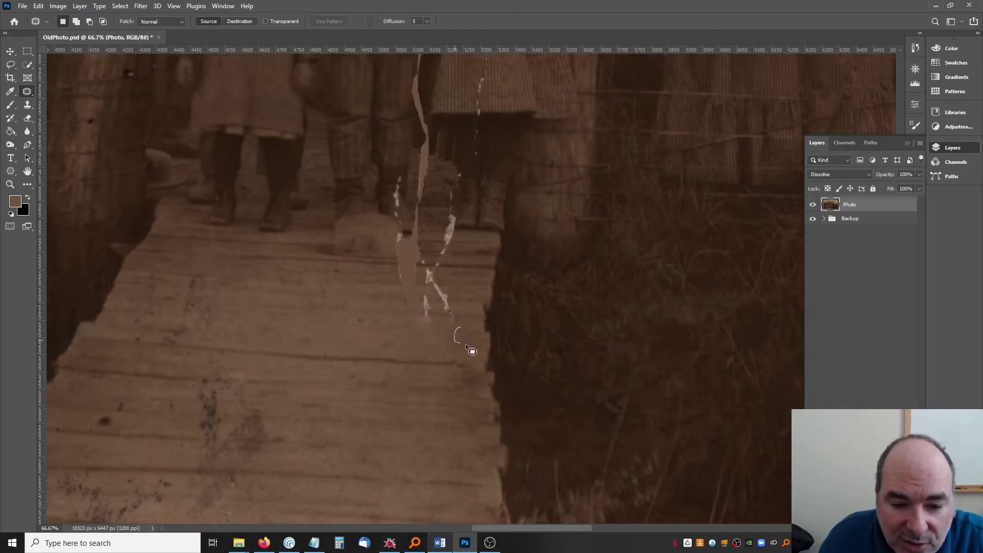
drag(471, 334, 469, 334)
drag(463, 336, 439, 353)
key(ctrl+d)
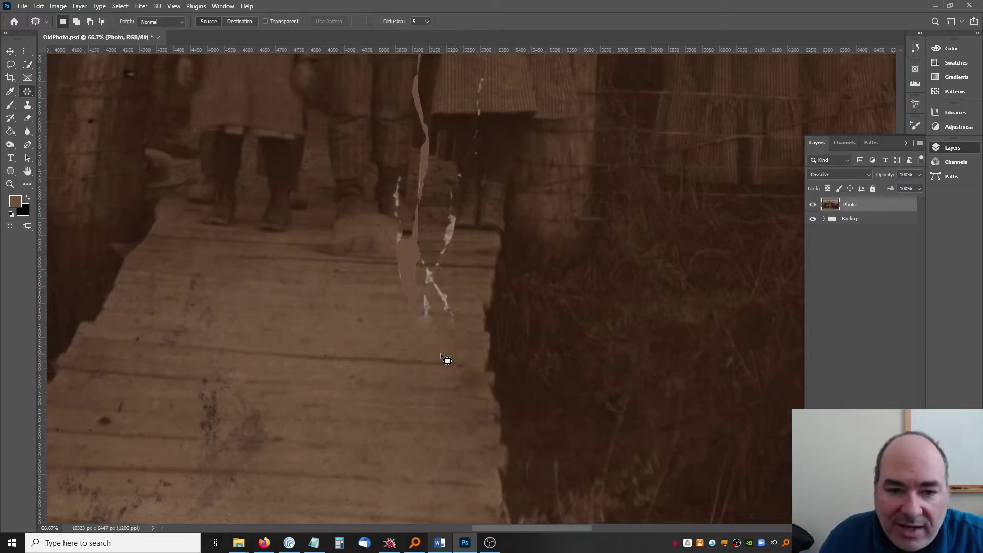
scroll(441, 354, up, 4)
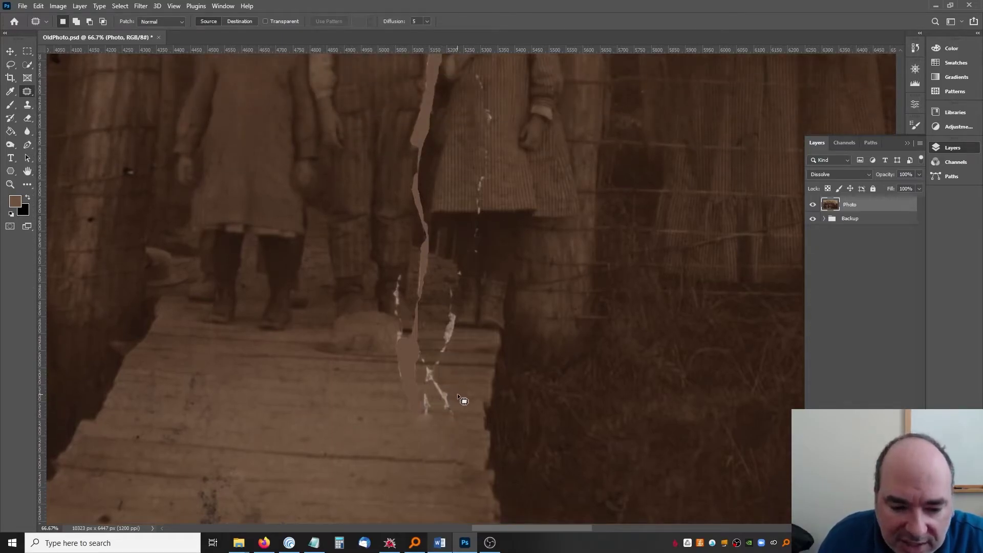
scroll(457, 389, down, 2)
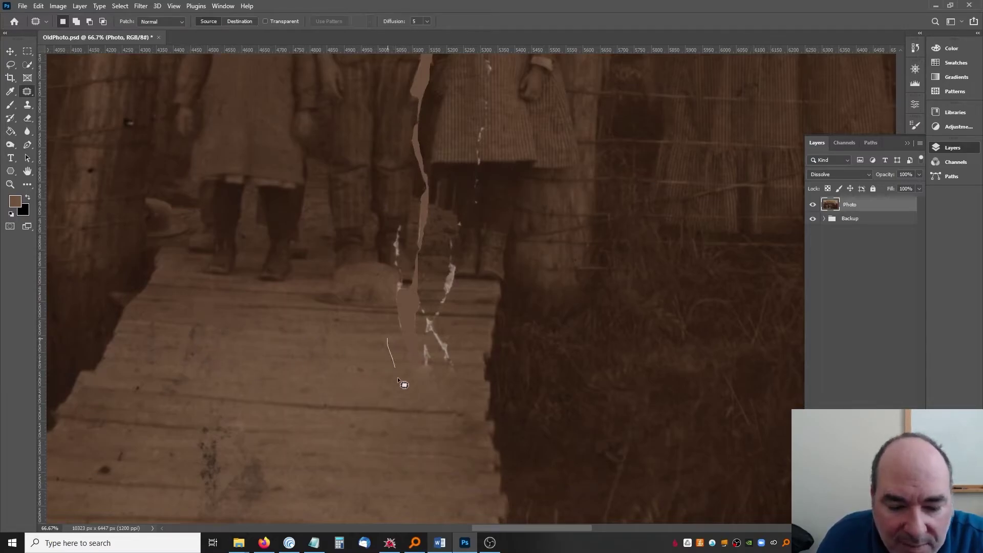
mouse_move(443, 338)
mouse_down()
mouse_move(398, 350)
mouse_move(314, 345)
mouse_up()
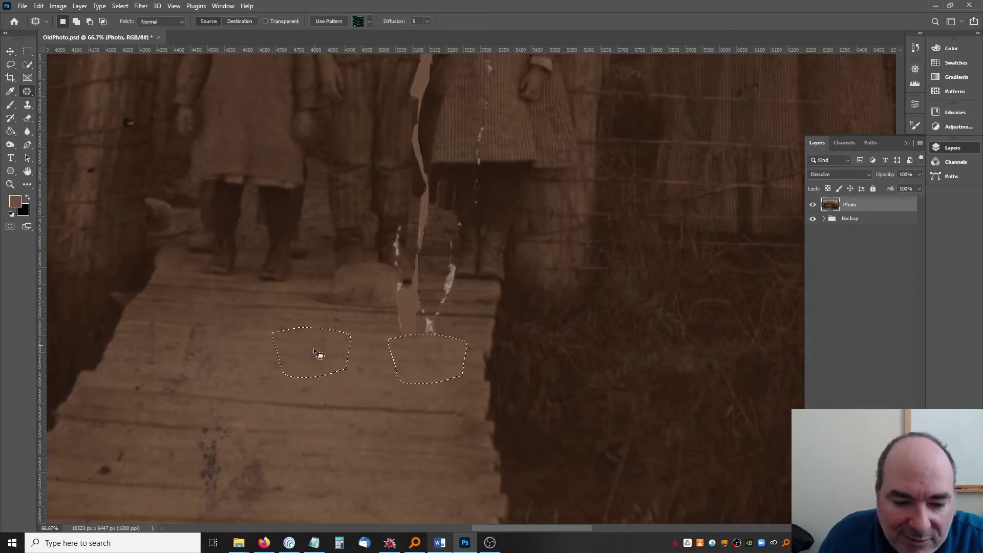
key(ctrl+d)
Step: Patch the damaged planks below the tear and one small leftover spot
scroll(421, 398, up, 2)
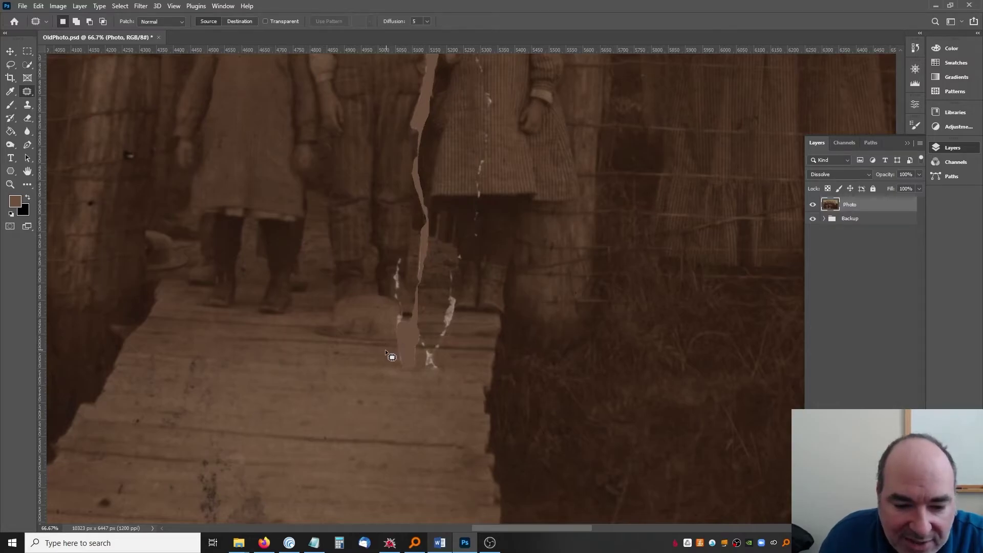
mouse_move(378, 380)
mouse_down()
mouse_move(452, 375)
mouse_move(448, 354)
mouse_move(390, 350)
mouse_move(381, 353)
mouse_move(393, 371)
mouse_move(329, 375)
mouse_up()
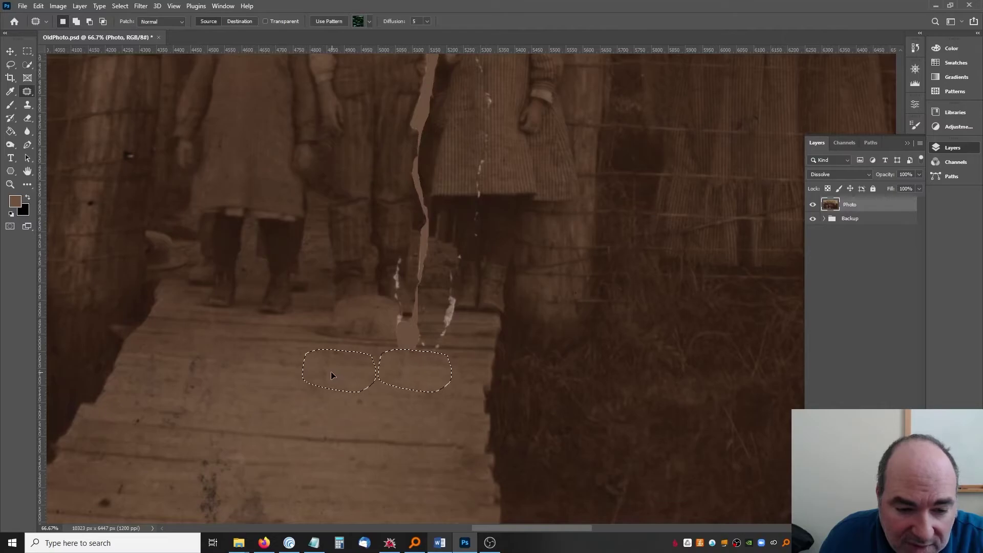
key(ctrl+d)
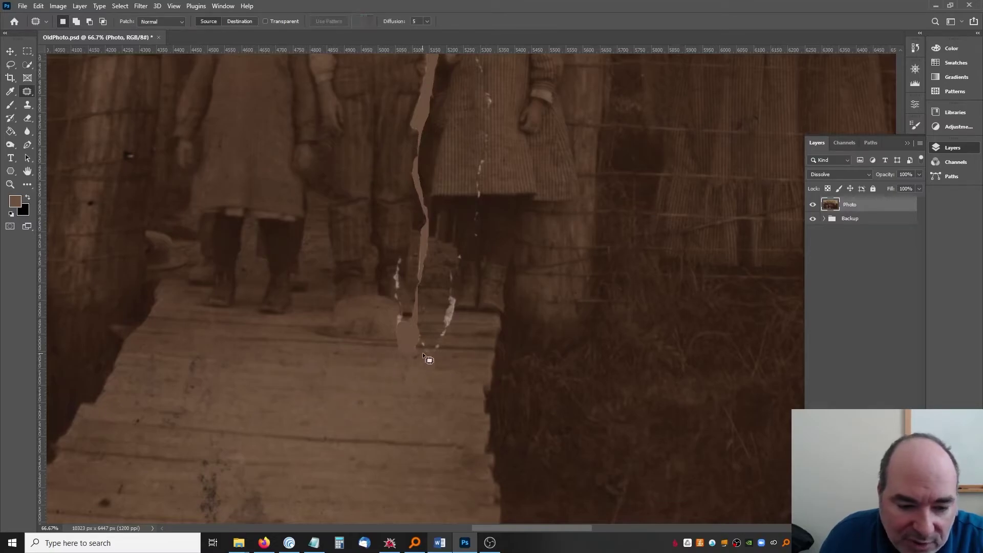
drag(410, 364, 425, 366)
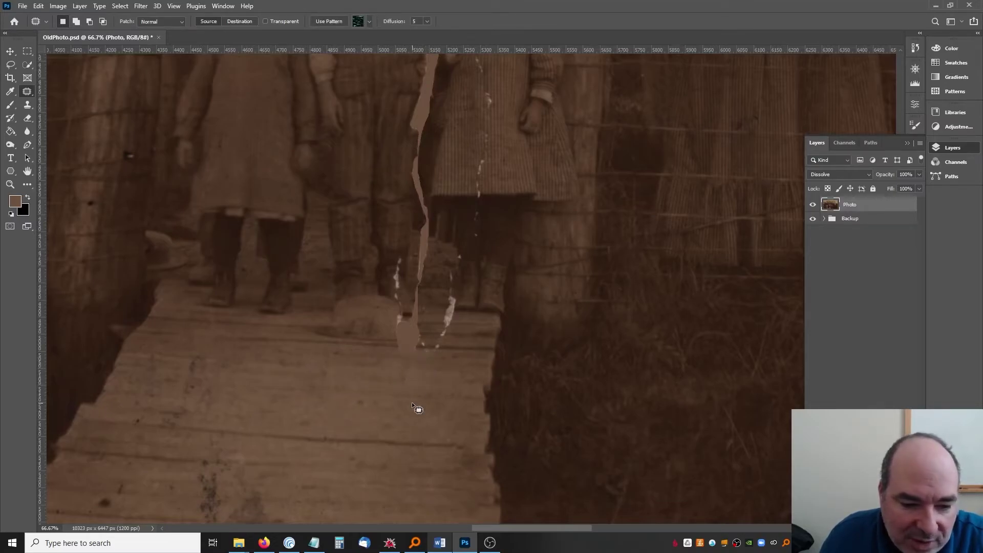
key(ctrl+d)
scroll(411, 402, down, 2)
scroll(228, 400, down, 3)
scroll(238, 406, up, 3)
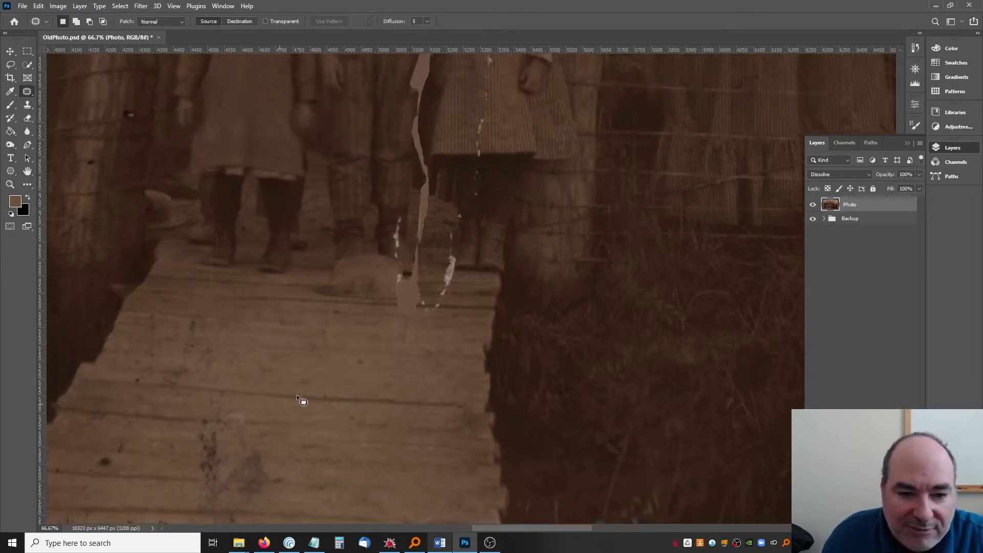
scroll(402, 304, up, 3)
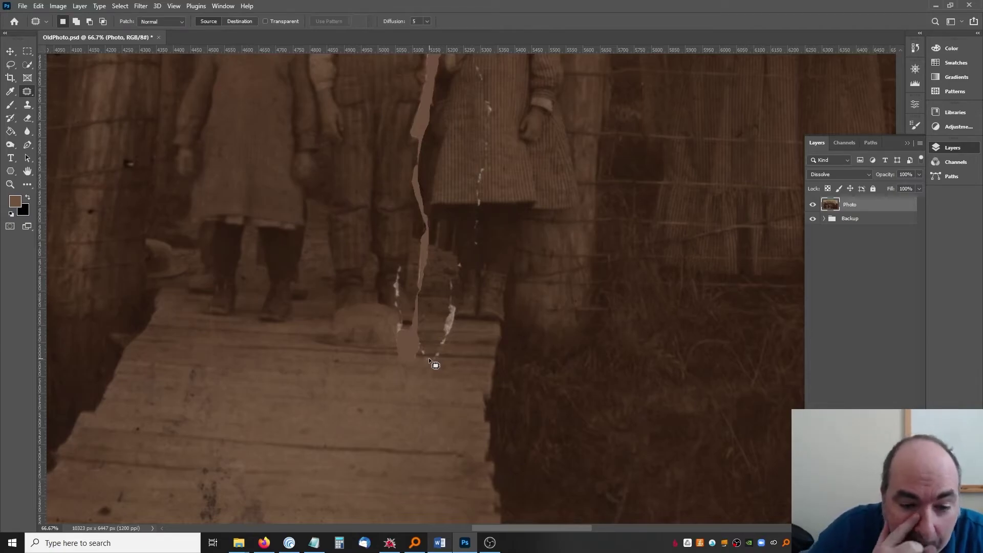
scroll(428, 357, up, 1)
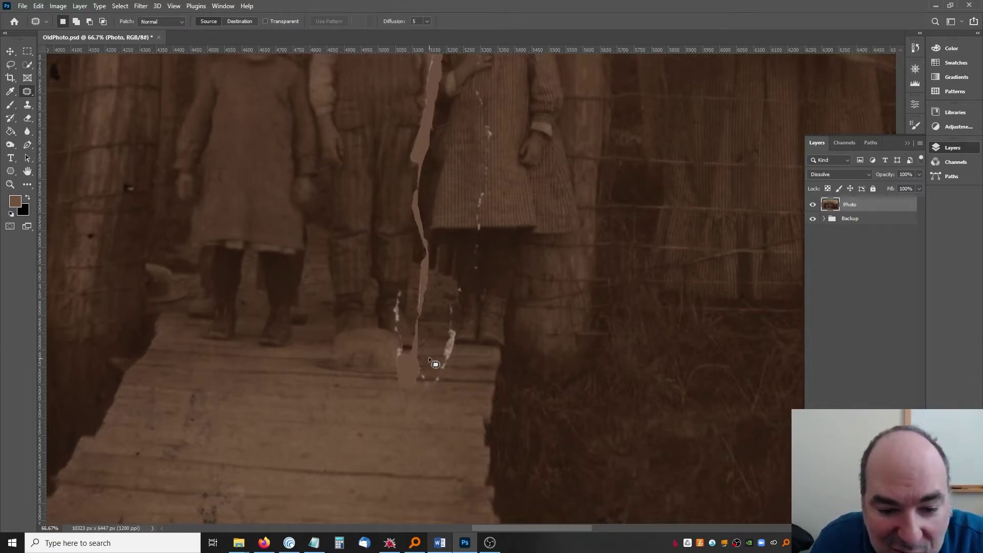
Step: Patch the tear across the white porch railing with clean railing texture
scroll(462, 345, up, 3)
scroll(463, 345, up, 12)
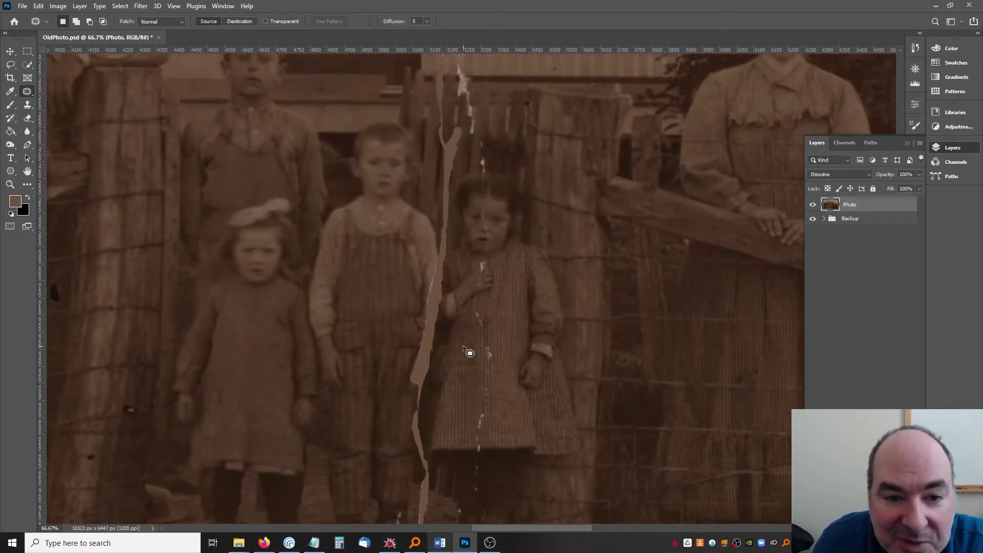
scroll(463, 348, up, 2)
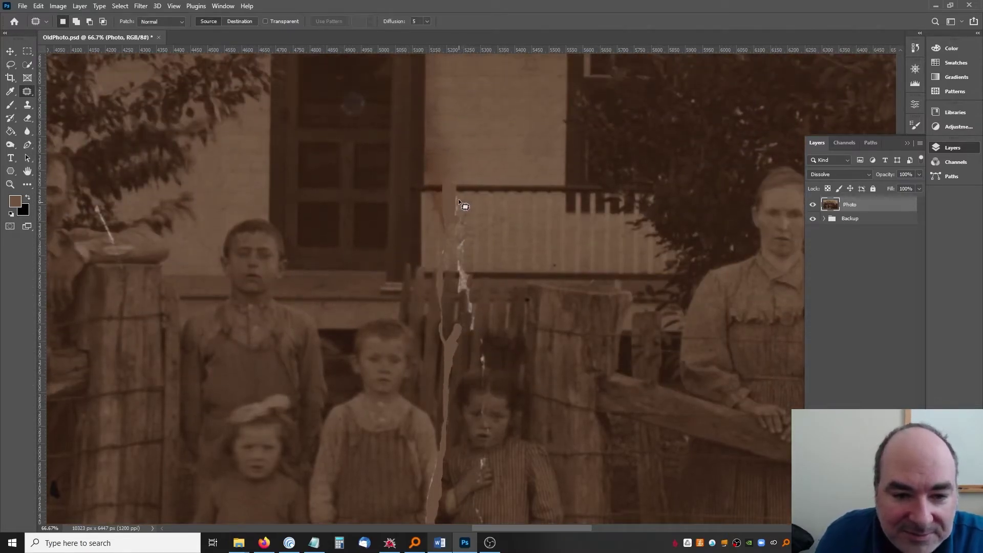
mouse_move(458, 153)
mouse_down()
mouse_move(439, 157)
mouse_move(424, 197)
mouse_move(430, 250)
mouse_move(469, 251)
mouse_move(495, 168)
mouse_move(512, 154)
mouse_up()
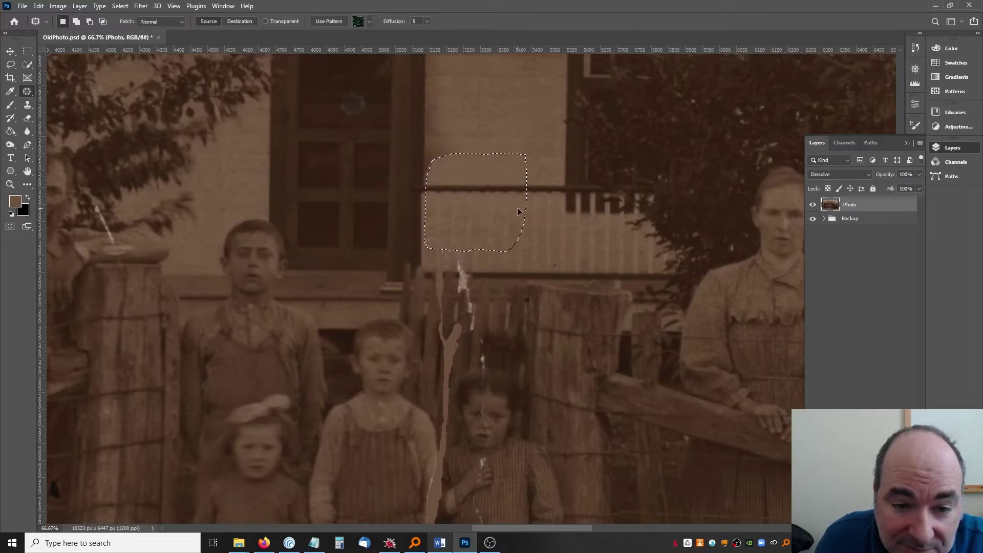
drag(518, 211, 523, 208)
click(531, 217)
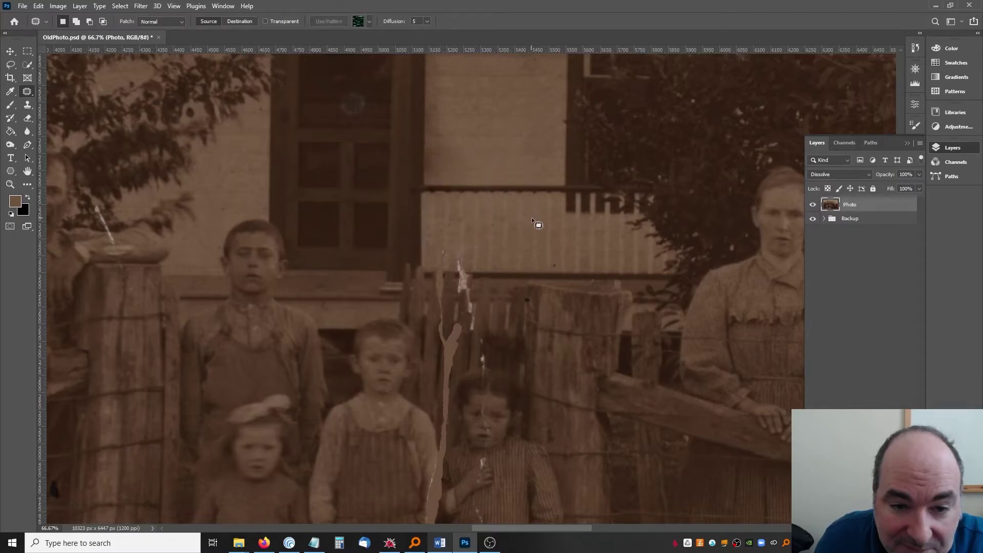
Step: Patch the tear where it meets the railing, aligning the beam with the surrounding wood
scroll(531, 217, up, 3)
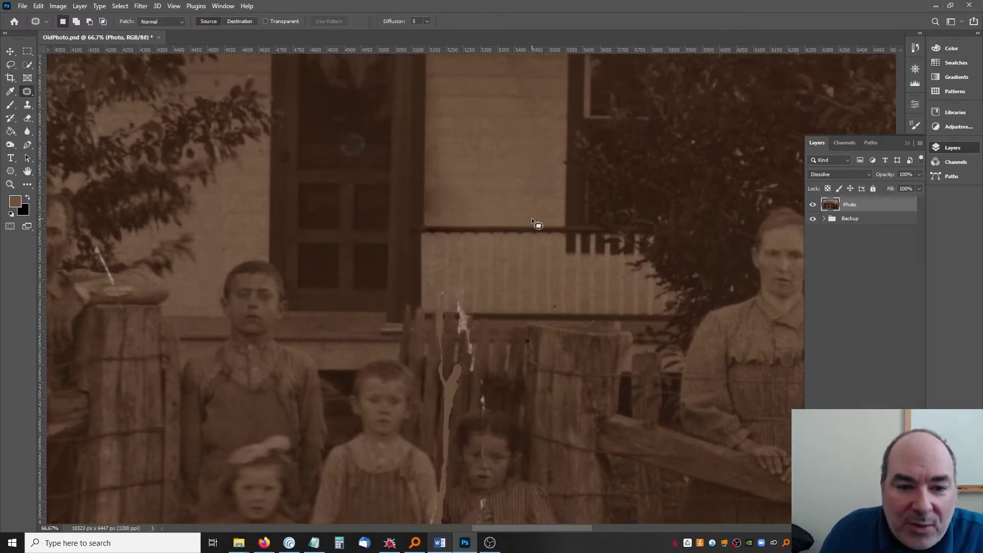
scroll(531, 217, down, 3)
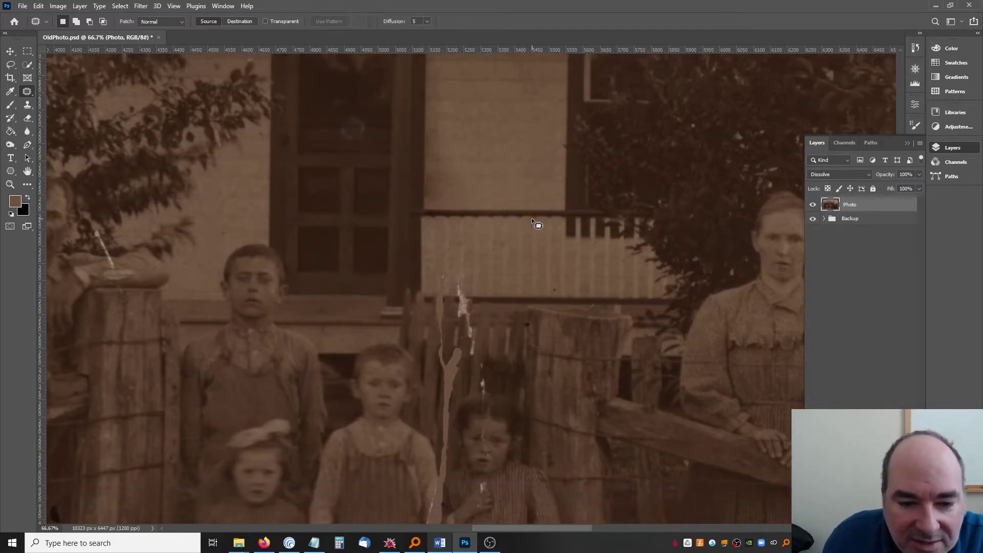
scroll(440, 228, down, 1)
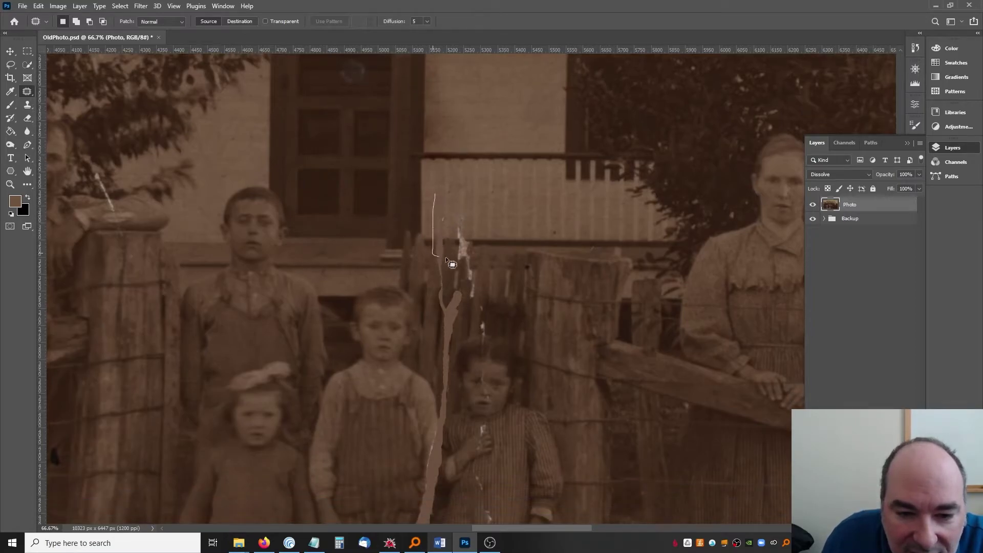
mouse_move(489, 250)
mouse_down()
mouse_move(471, 195)
mouse_move(516, 226)
mouse_up()
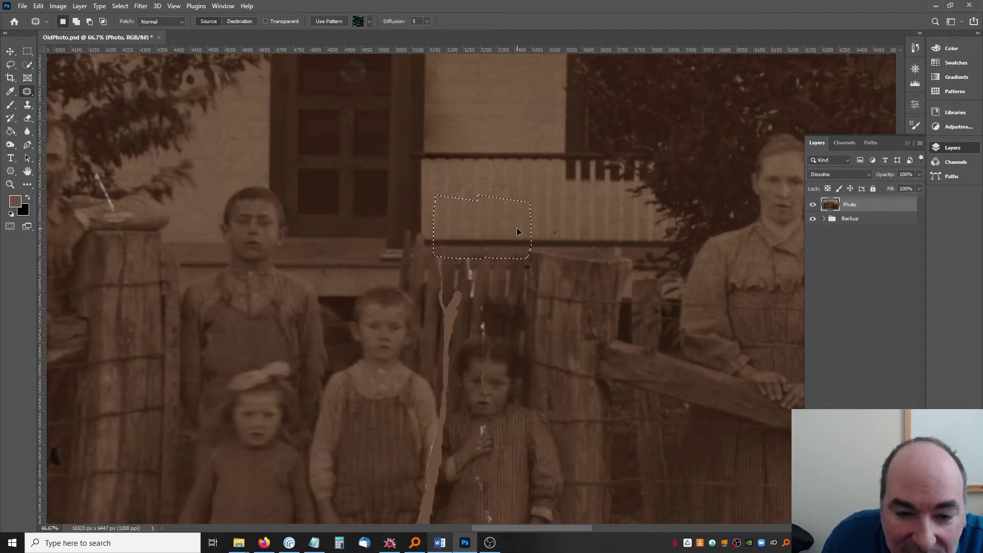
drag(517, 228, 518, 229)
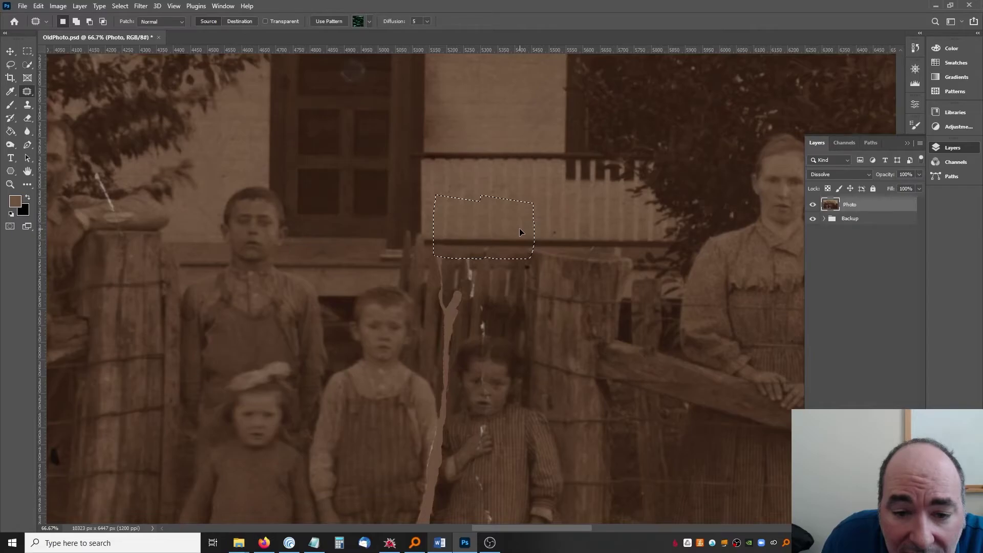
key(ctrl+d)
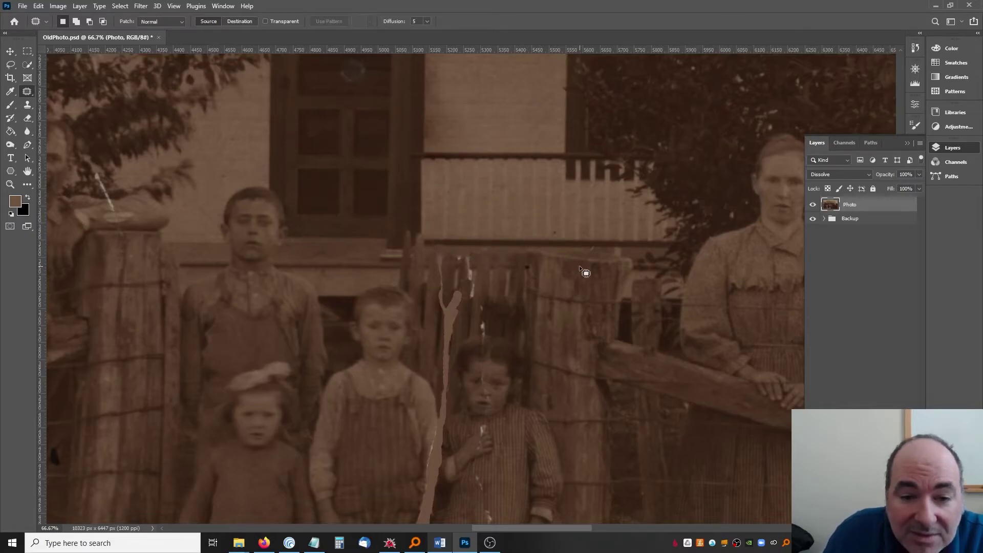
scroll(578, 265, down, 3)
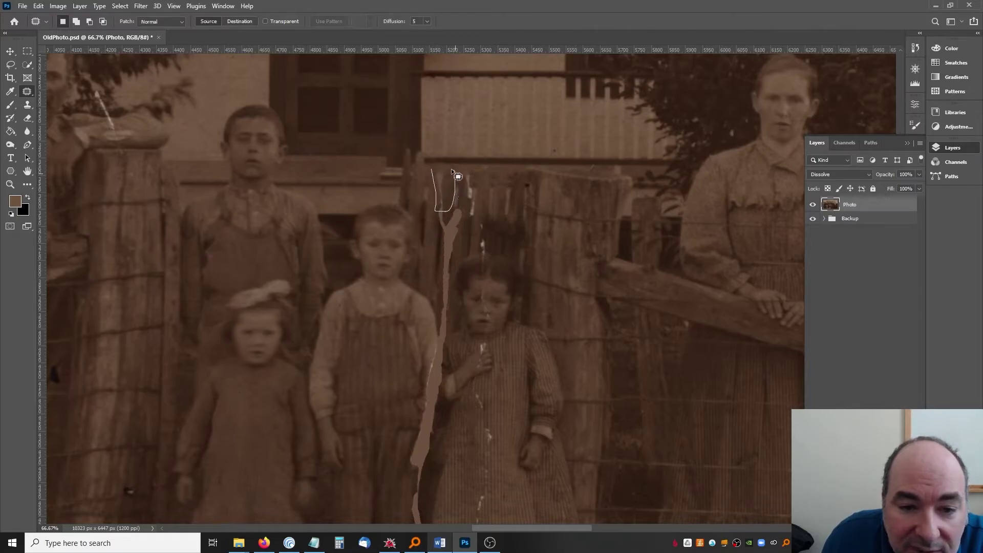
Step: Patch the fence scratch, the tear's top end and the section above the boy
mouse_move(455, 175)
mouse_down()
mouse_move(498, 197)
mouse_move(452, 176)
mouse_move(495, 182)
mouse_move(464, 197)
mouse_move(467, 221)
mouse_move(480, 200)
mouse_move(476, 172)
mouse_move(499, 179)
mouse_move(494, 221)
mouse_move(500, 199)
mouse_move(476, 172)
mouse_move(478, 221)
mouse_move(497, 198)
mouse_up()
key(ctrl+d)
key(ctrl+d)
key(ctrl+d)
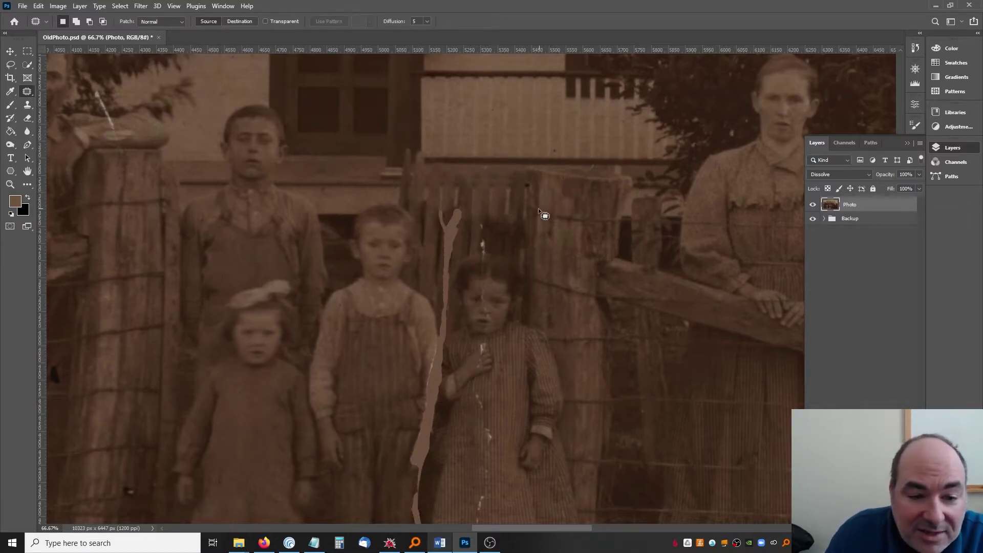
scroll(538, 208, down, 3)
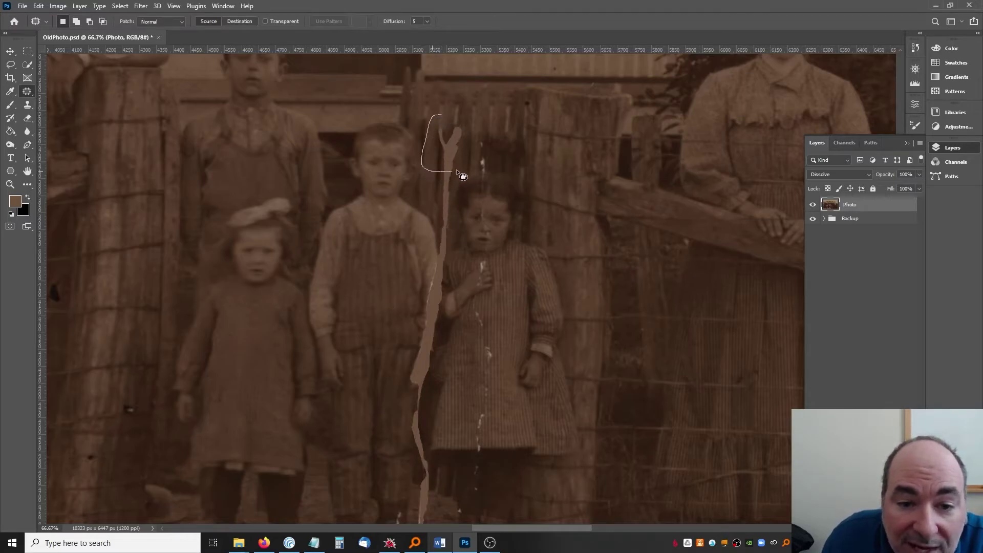
mouse_move(476, 138)
mouse_down()
mouse_move(492, 117)
mouse_move(435, 116)
mouse_move(486, 137)
mouse_move(510, 124)
mouse_up()
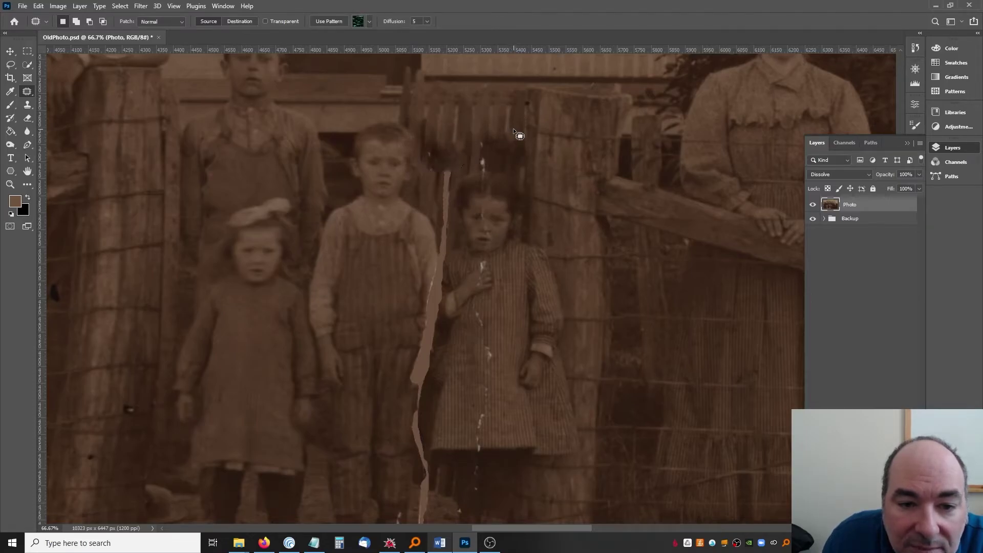
key(ctrl+d)
drag(425, 146, 423, 186)
click(462, 144)
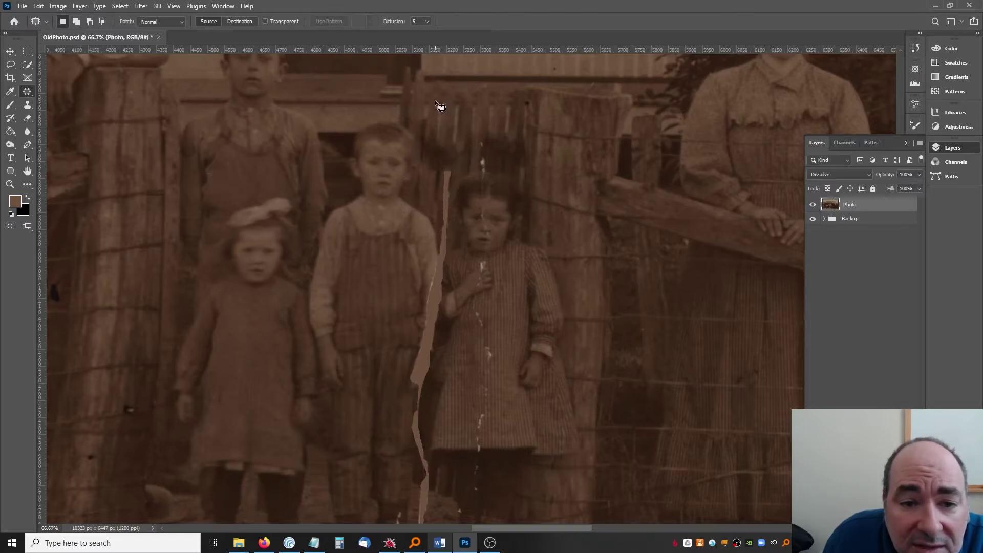
mouse_move(439, 150)
mouse_down()
mouse_move(448, 101)
mouse_move(448, 118)
mouse_move(477, 122)
mouse_up()
key(ctrl+d)
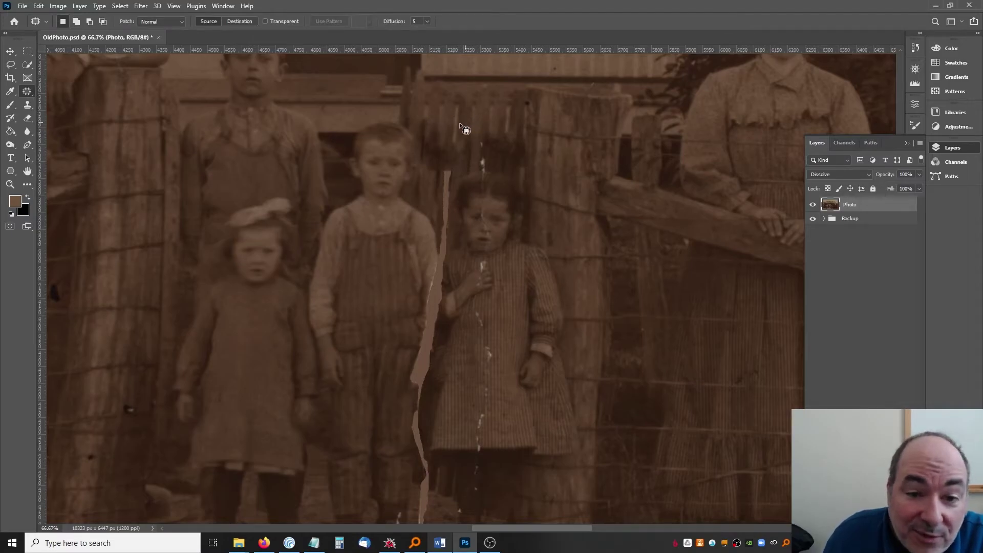
Step: Patch the stretches of tear beside the girl's head and shoulder with nearby fence texture
scroll(465, 145, down, 2)
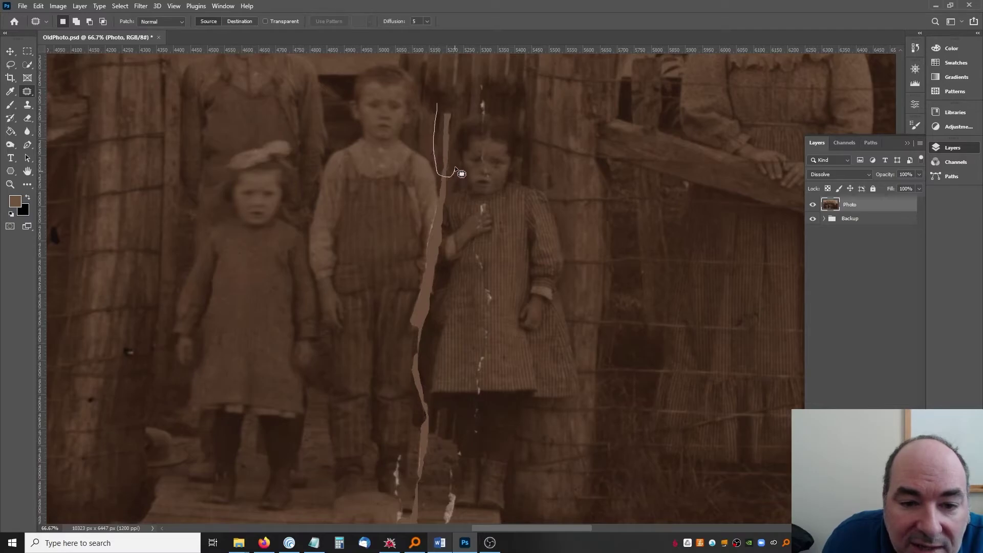
drag(455, 166, 452, 142)
mouse_move(457, 106)
mouse_down()
mouse_move(443, 117)
mouse_move(429, 94)
mouse_move(422, 115)
mouse_up()
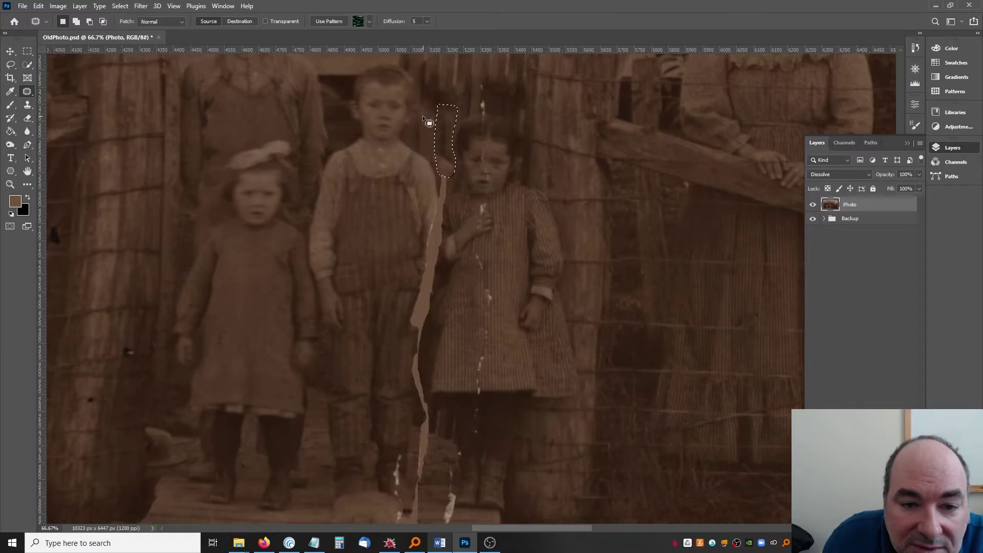
key(ctrl+d)
scroll(481, 143, down, 1)
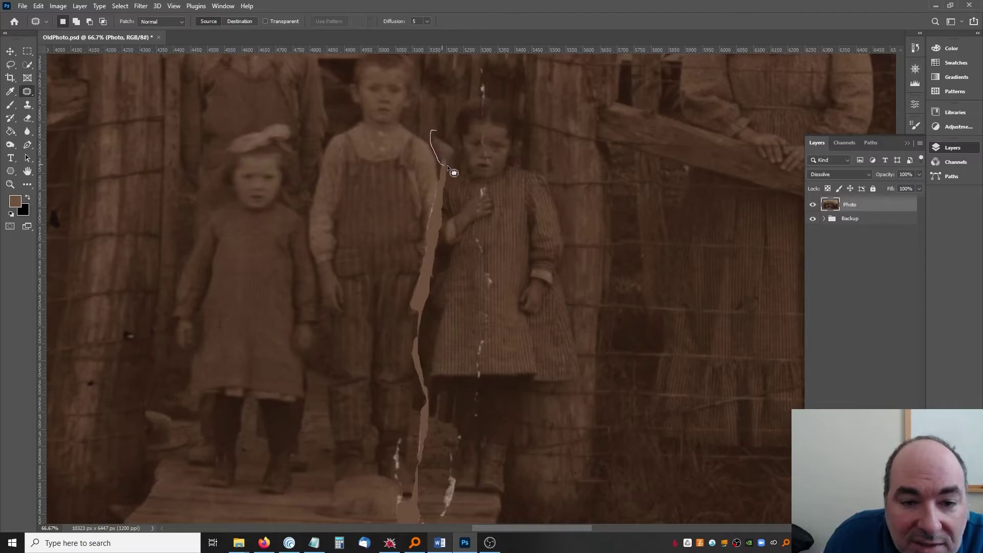
mouse_move(457, 153)
mouse_down()
mouse_move(447, 109)
mouse_move(432, 106)
mouse_move(453, 142)
mouse_move(436, 123)
mouse_move(445, 108)
mouse_up()
key(ctrl+d)
key(ctrl+d)
scroll(443, 149, down, 1)
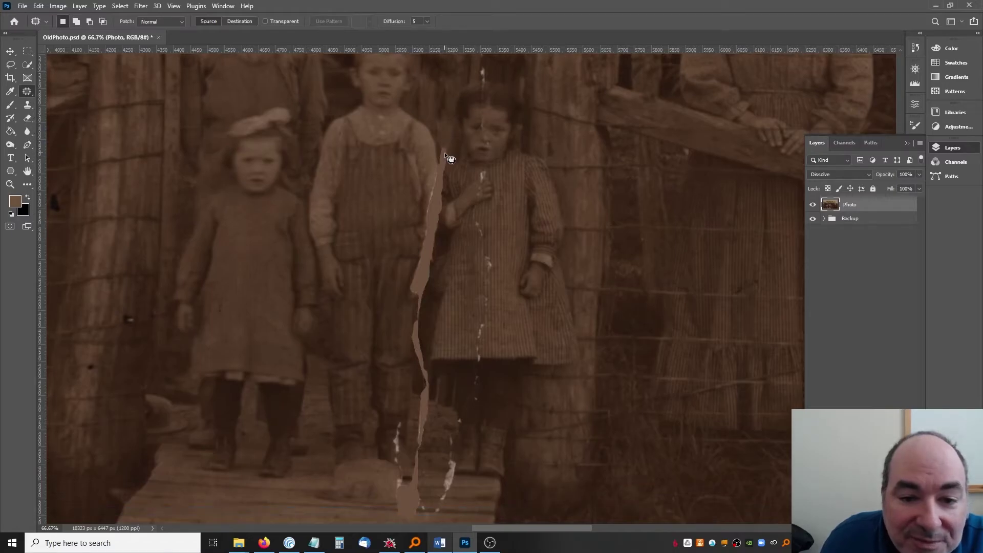
scroll(424, 102, up, 1)
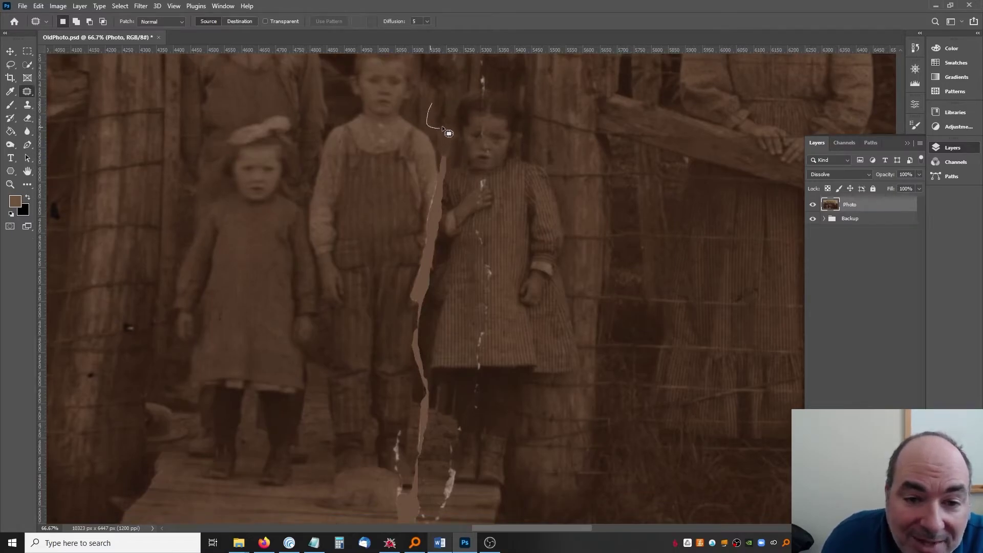
mouse_move(453, 99)
mouse_down()
mouse_move(430, 99)
mouse_move(432, 134)
mouse_move(430, 100)
mouse_move(451, 110)
mouse_up()
key(ctrl+d)
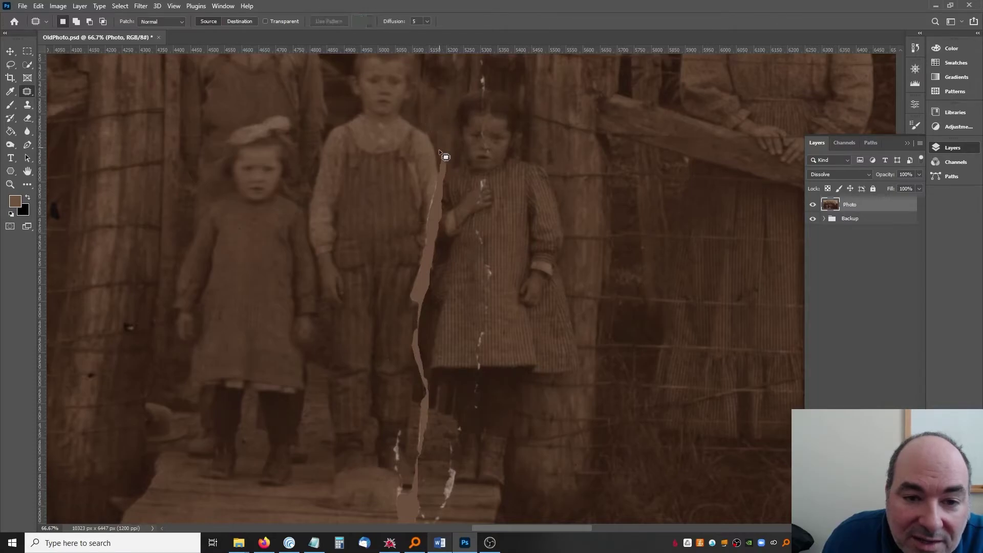
scroll(438, 149, down, 2)
scroll(439, 151, up, 5)
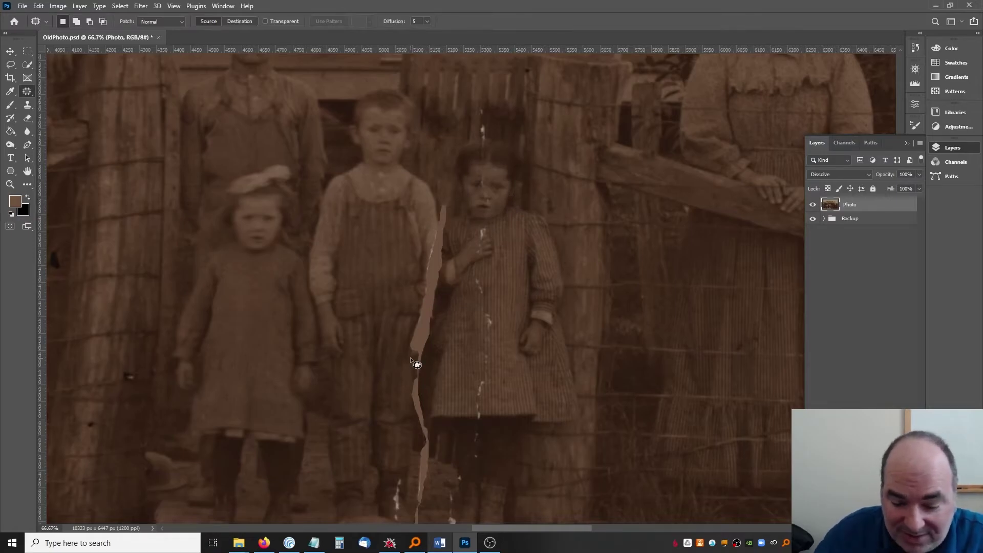
alt+scroll(410, 357, up, 3)
Step: Patch the first scratch and two white specks on the upper front of the striped dress
scroll(410, 357, down, 3)
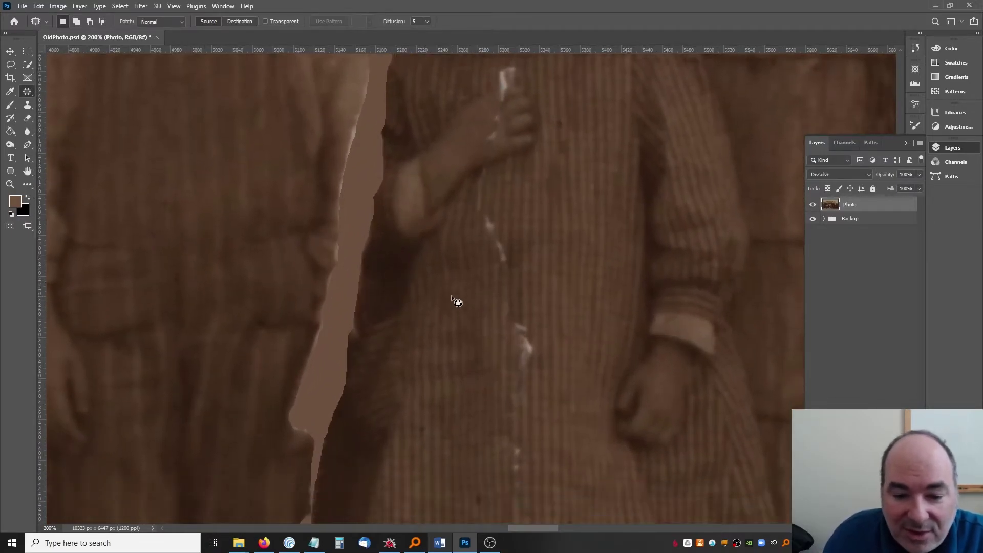
drag(490, 224, 494, 291)
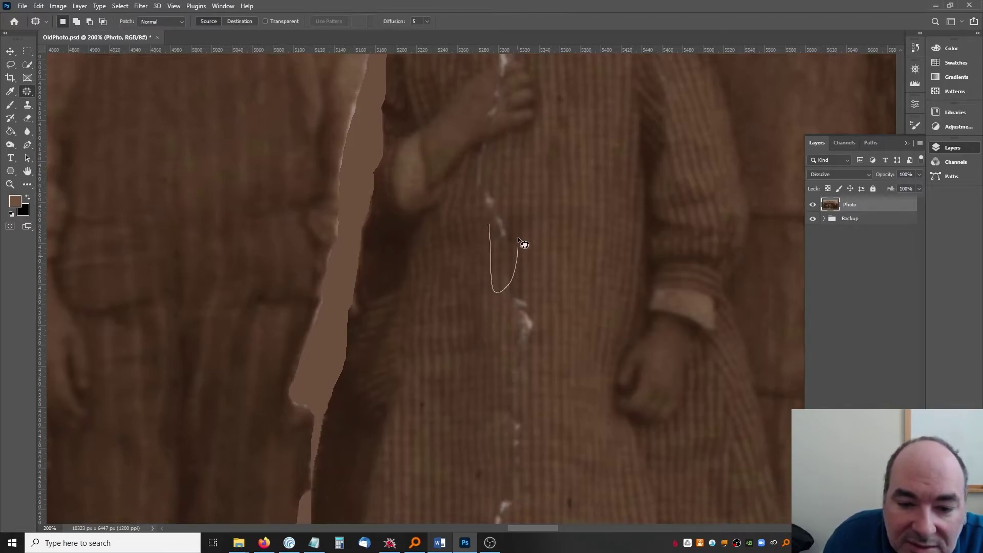
drag(501, 212, 546, 235)
key(ctrl+d)
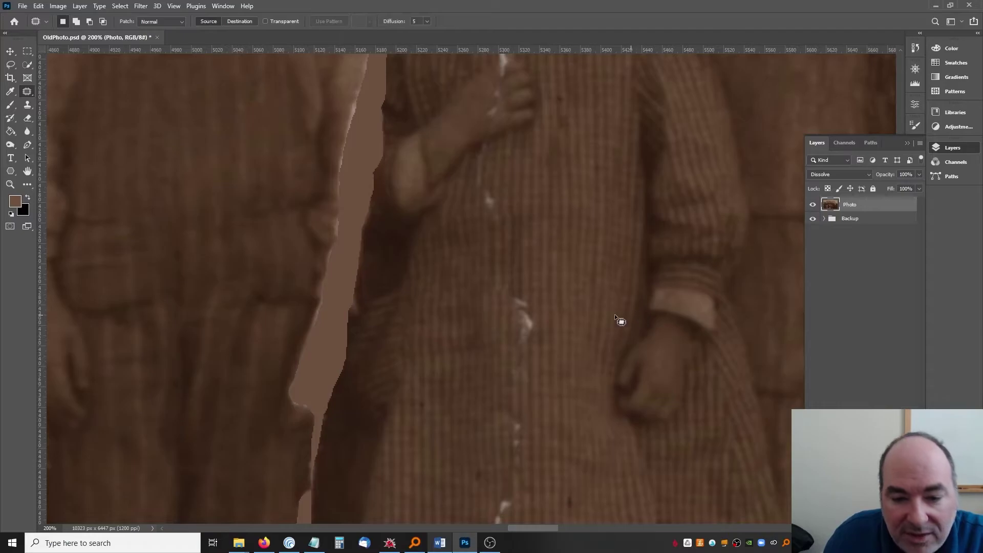
scroll(609, 314, down, 4)
mouse_move(522, 196)
mouse_down()
mouse_move(496, 298)
mouse_move(544, 271)
mouse_move(540, 206)
mouse_move(547, 233)
mouse_move(578, 233)
mouse_up()
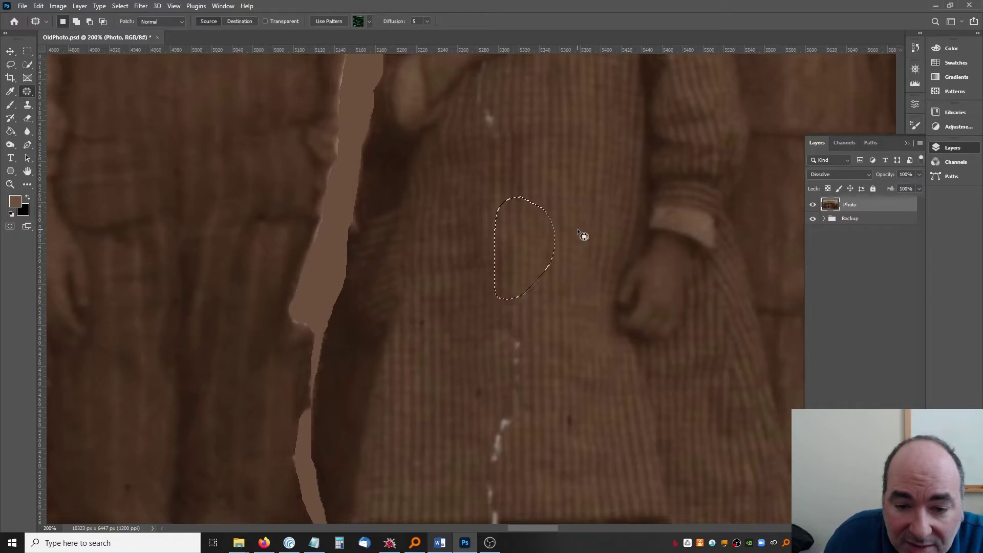
key(ctrl+d)
scroll(578, 239, down, 2)
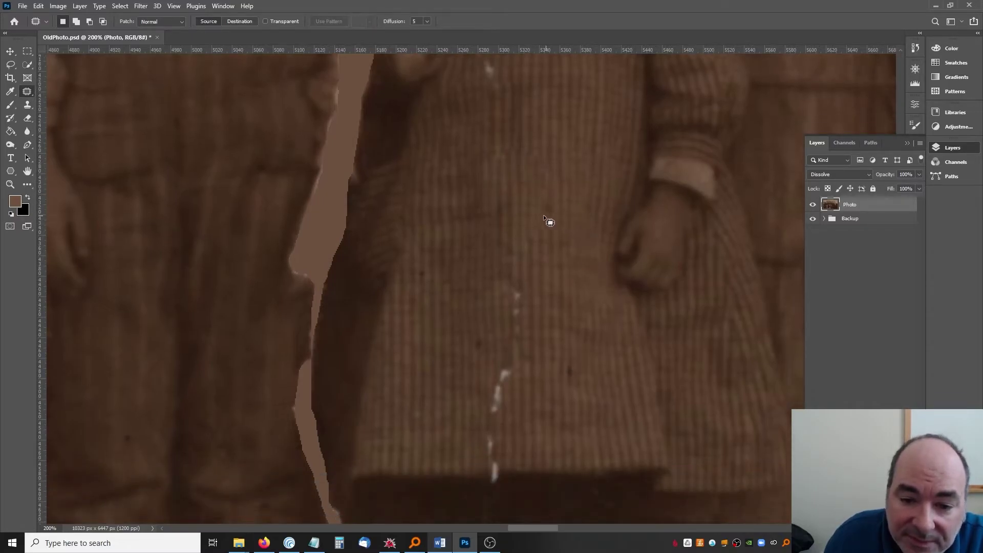
mouse_move(544, 218)
mouse_down()
mouse_move(517, 251)
mouse_move(552, 235)
mouse_move(534, 222)
mouse_move(525, 255)
mouse_move(562, 215)
mouse_move(559, 237)
mouse_up()
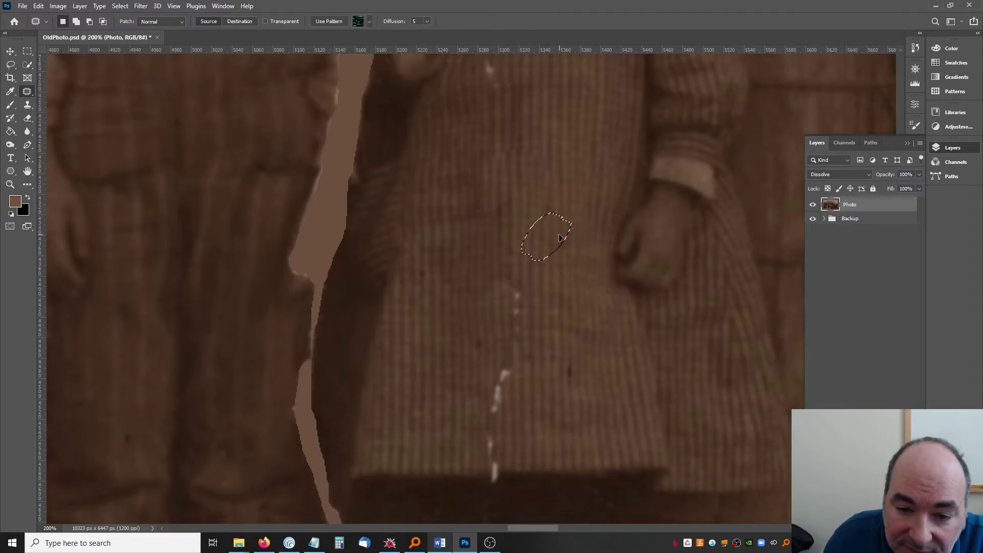
key(ctrl+d)
Step: Patch the white marks and small specks lower on the dress, toward the hem
scroll(558, 281, down, 2)
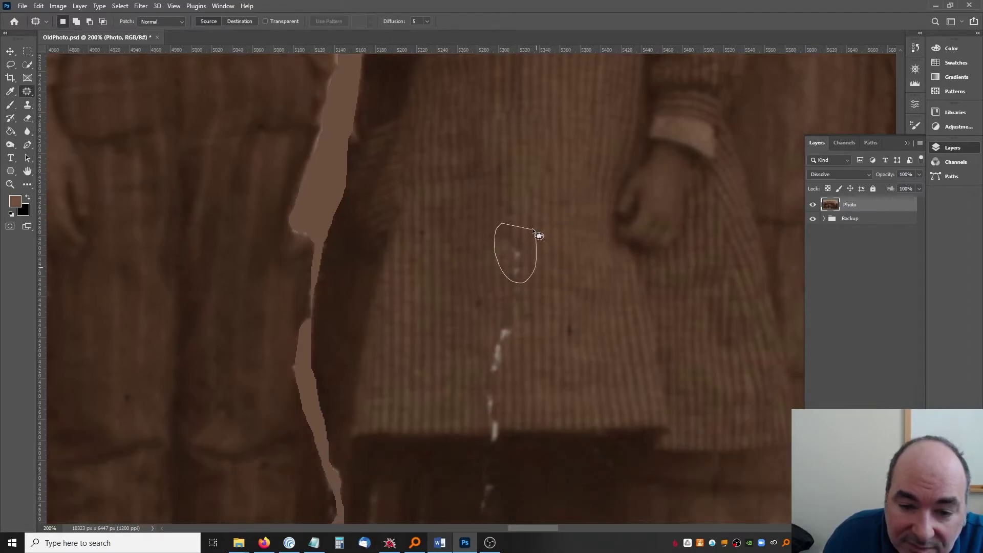
drag(534, 231, 530, 281)
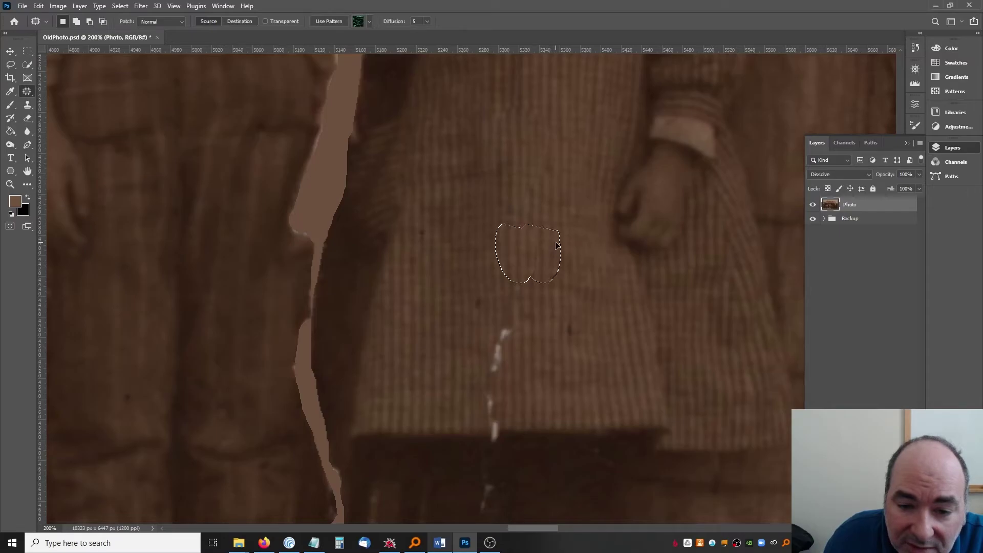
key(ctrl+d)
scroll(557, 269, down, 2)
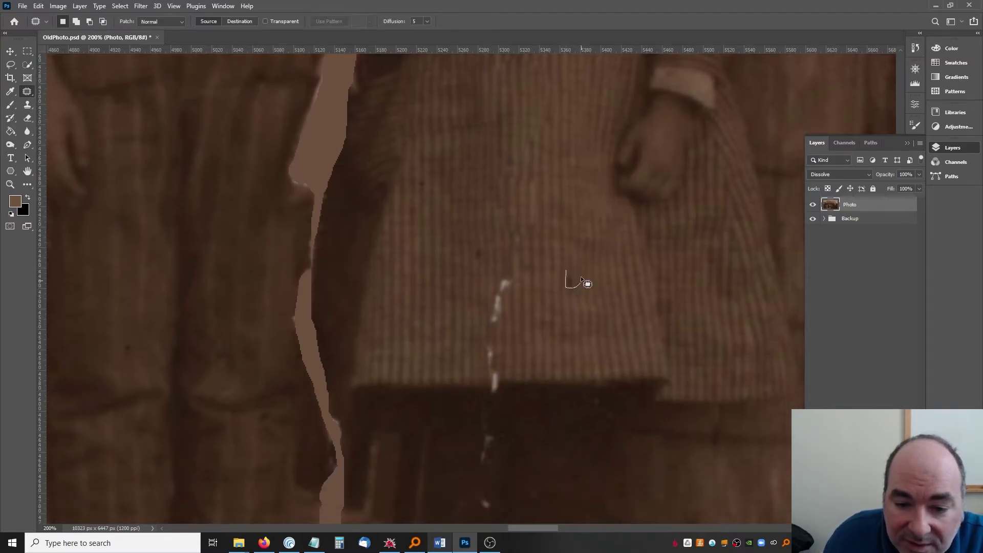
drag(566, 270, 585, 283)
key(ctrl+d)
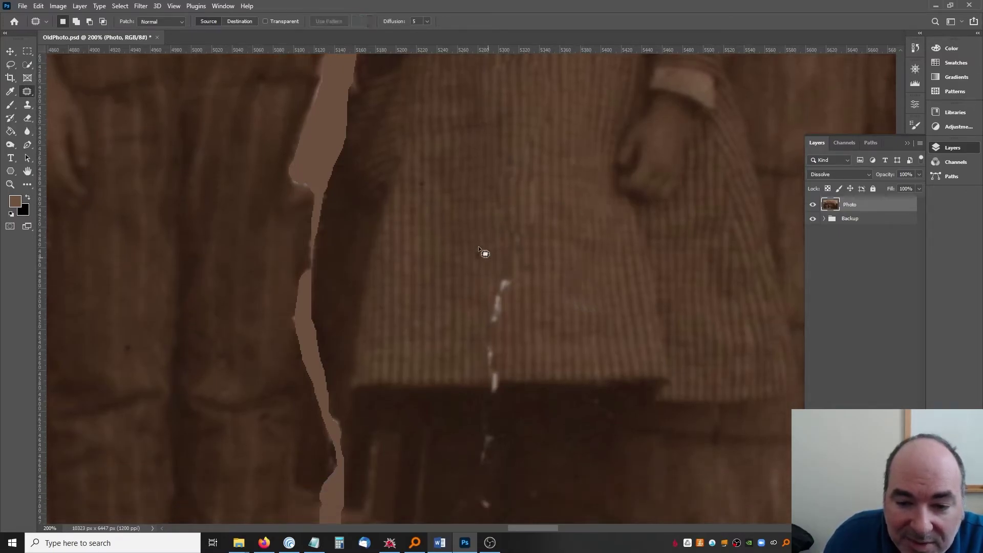
drag(476, 265, 487, 259)
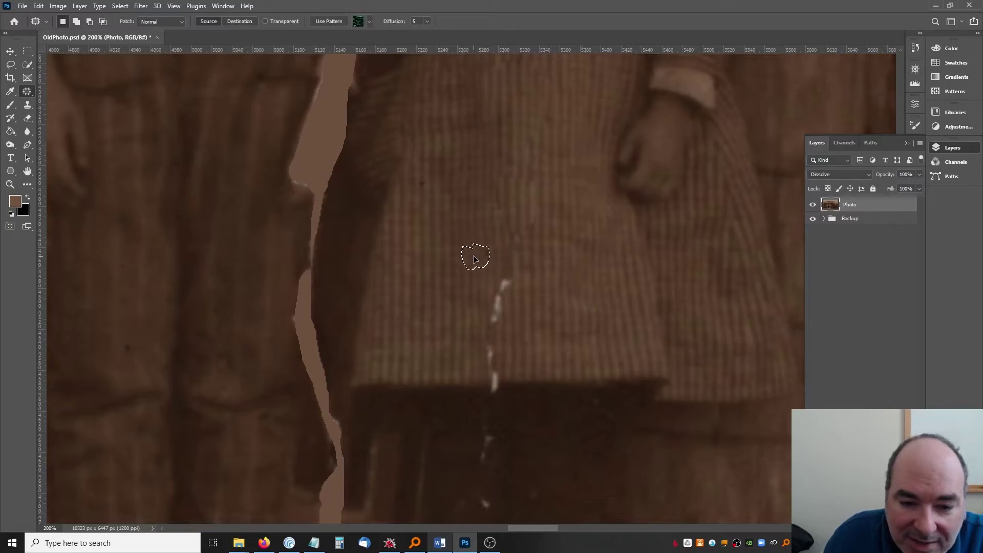
key(ctrl+d)
scroll(481, 256, down, 2)
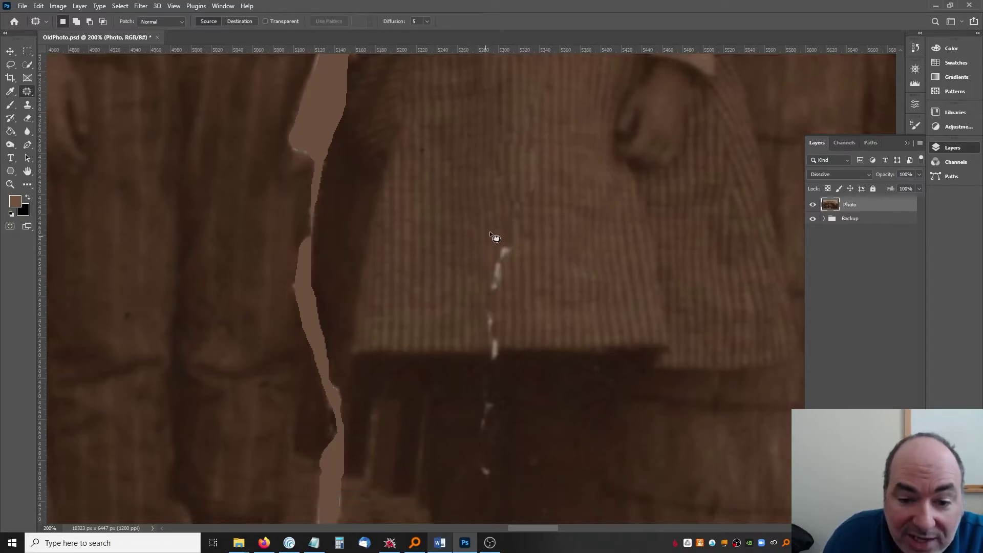
mouse_move(482, 285)
mouse_down()
mouse_move(525, 261)
mouse_move(531, 235)
mouse_move(512, 248)
mouse_move(533, 259)
mouse_up()
key(ctrl+d)
Step: Patch the damaged fabric and the scratch at the dress hem using clean stripes
scroll(563, 292, down, 2)
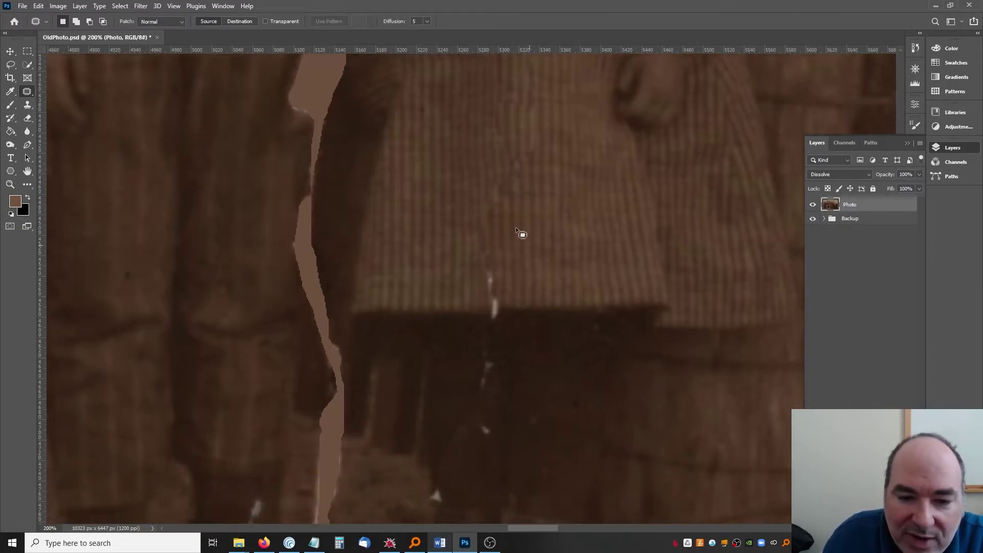
mouse_move(471, 212)
mouse_down()
mouse_move(505, 208)
mouse_move(478, 190)
mouse_move(545, 232)
mouse_up()
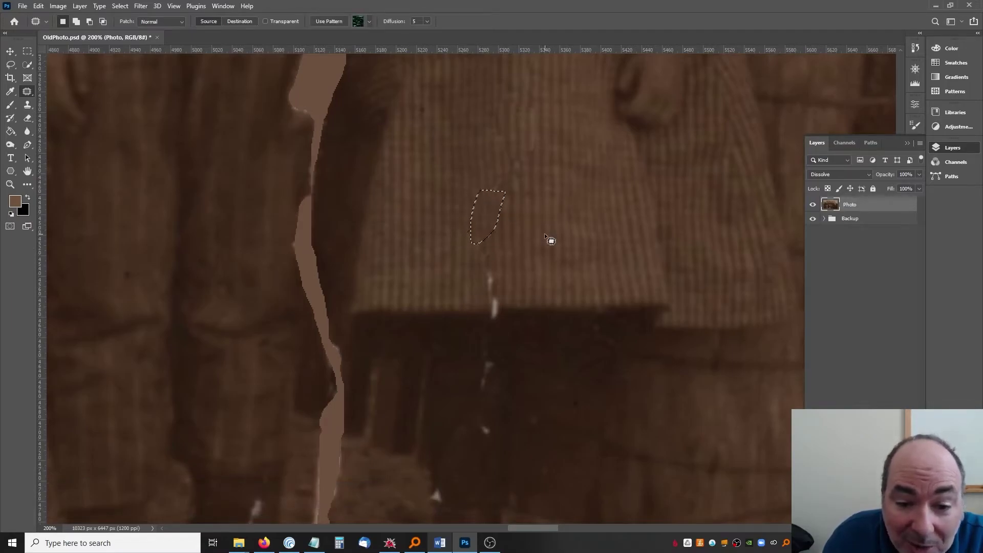
key(ctrl+d)
scroll(460, 225, down, 1)
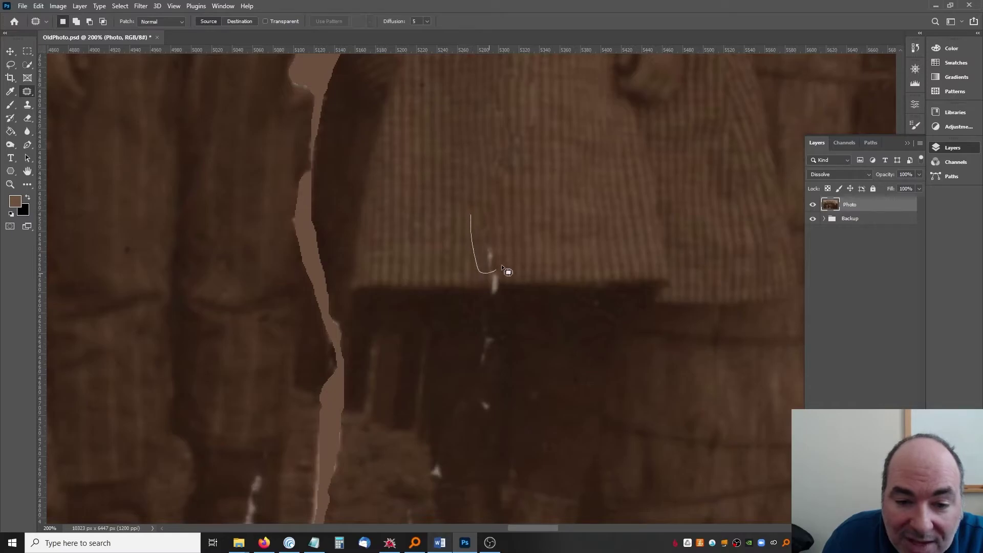
mouse_move(502, 266)
mouse_down()
mouse_move(515, 227)
mouse_move(472, 216)
mouse_up()
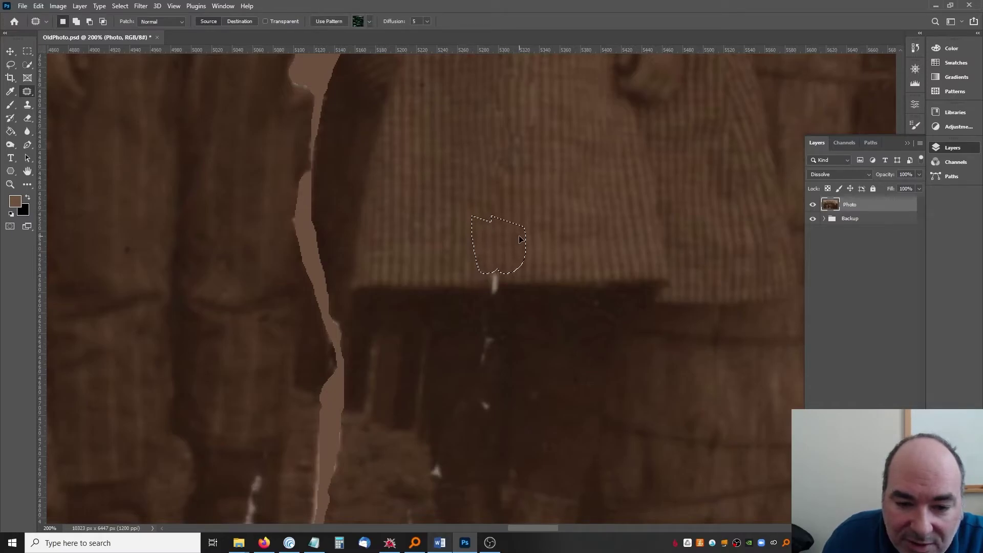
mouse_move(521, 238)
mouse_down()
mouse_move(523, 291)
mouse_move(510, 263)
mouse_up()
click(521, 239)
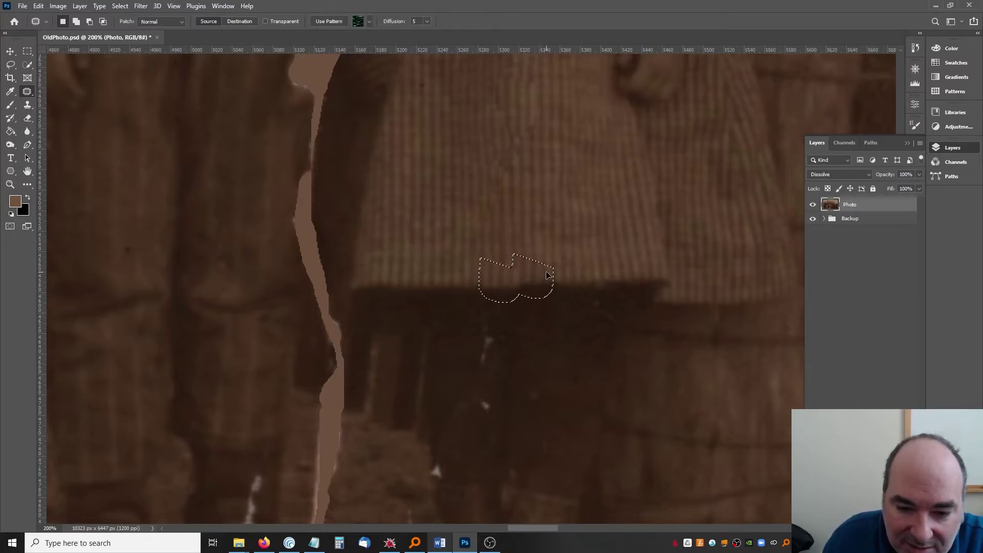
key(ctrl+d)
scroll(568, 262, up, 5)
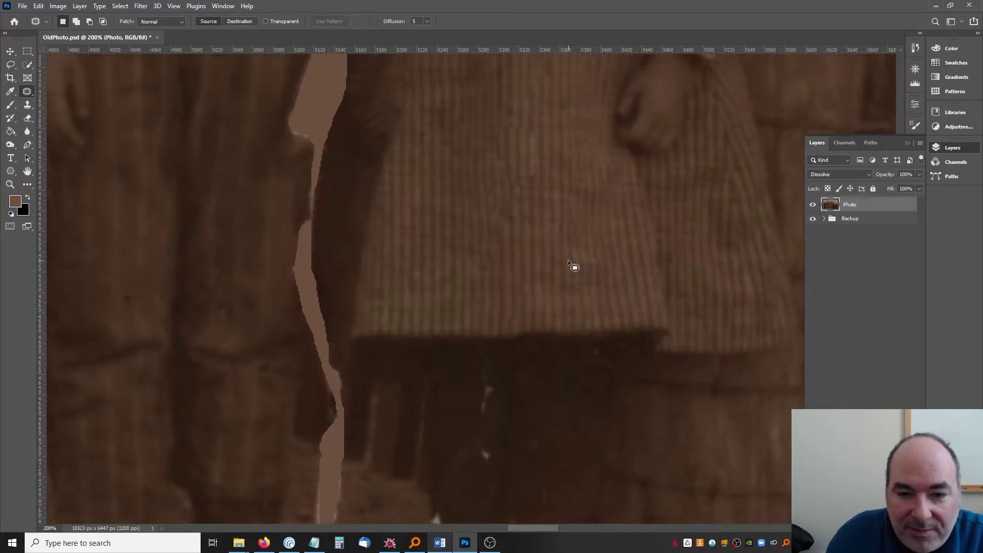
scroll(568, 262, up, 3)
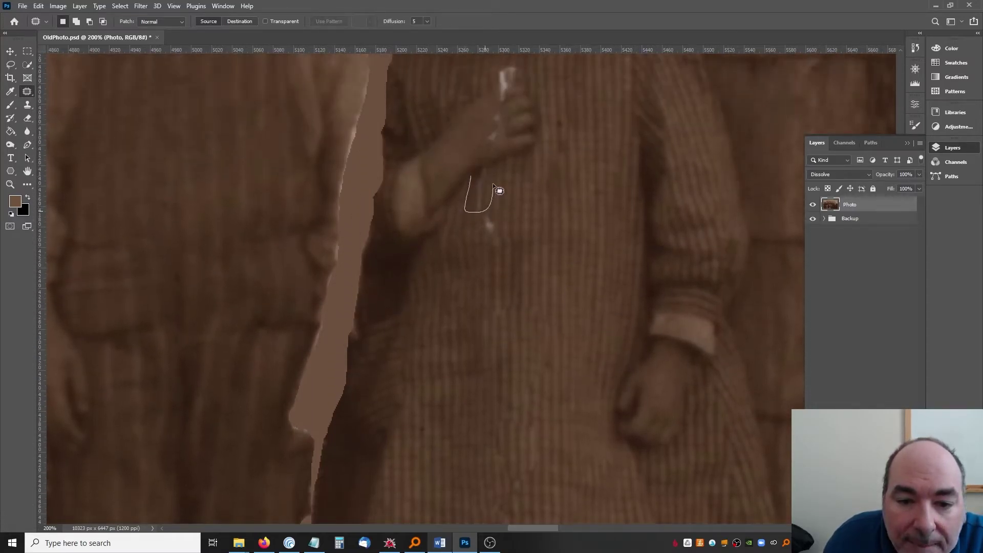
Step: Patch the scratch on the girl's arm and the damaged spots below her hand
drag(492, 185, 471, 175)
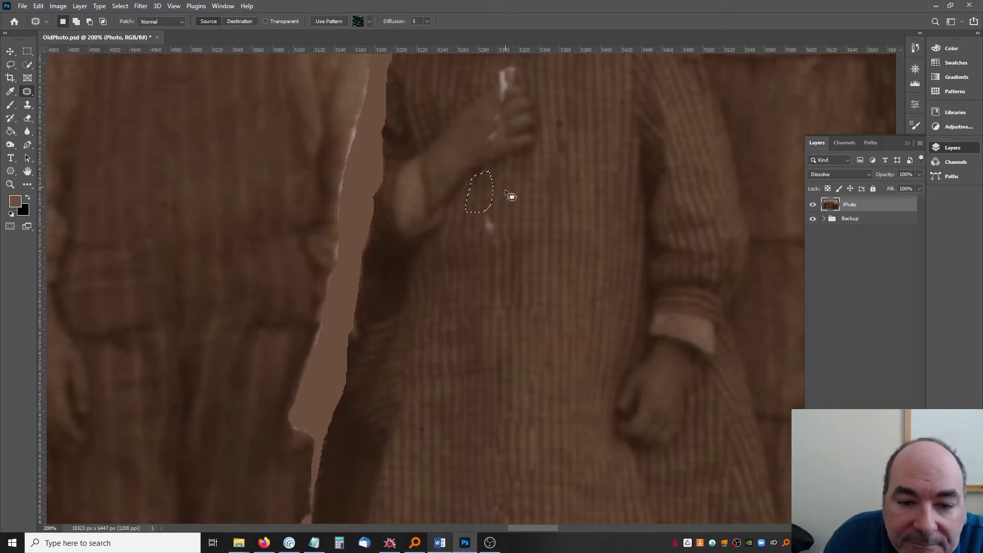
click(496, 216)
drag(501, 226, 504, 217)
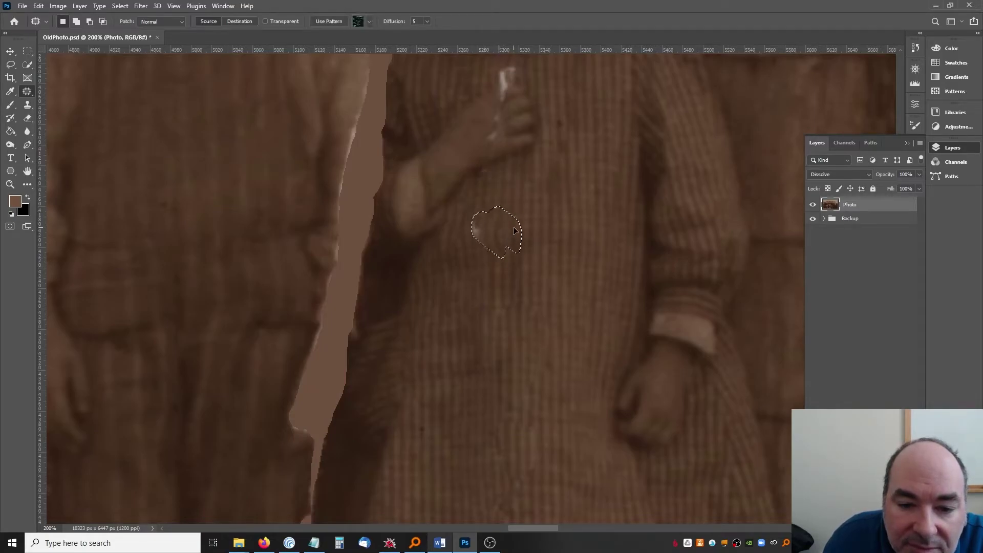
click(528, 214)
scroll(522, 211, up, 1)
scroll(512, 213, up, 1)
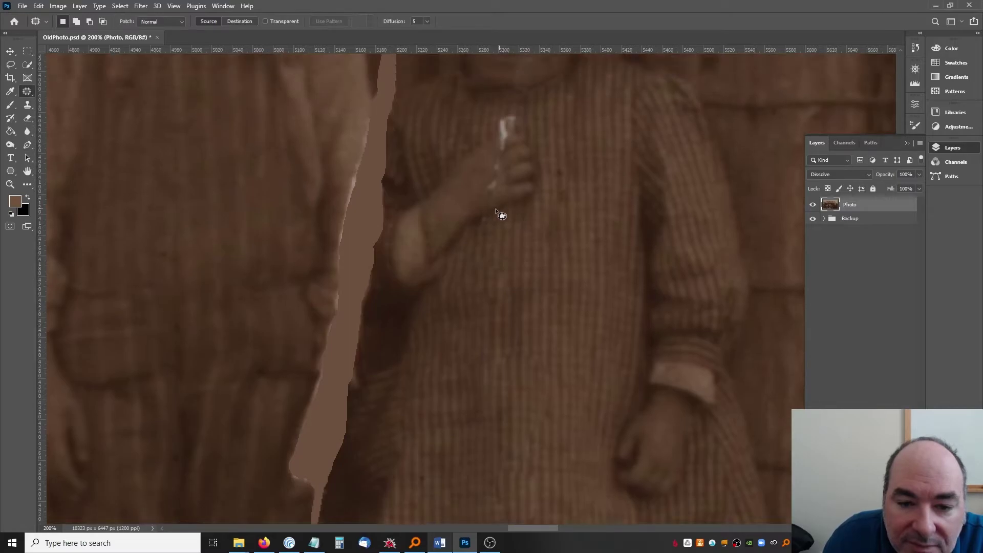
mouse_move(478, 220)
mouse_down()
mouse_move(492, 218)
mouse_move(486, 206)
mouse_move(467, 220)
mouse_move(514, 235)
mouse_up()
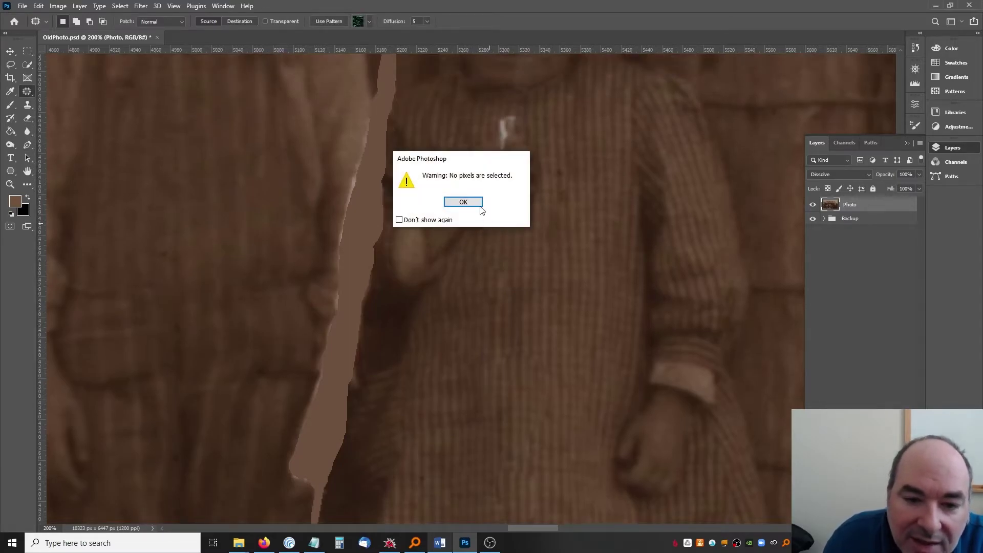
click(464, 202)
Step: Patch the torn spots on and beside her hand and the white mark on her chest
scroll(491, 210, up, 1)
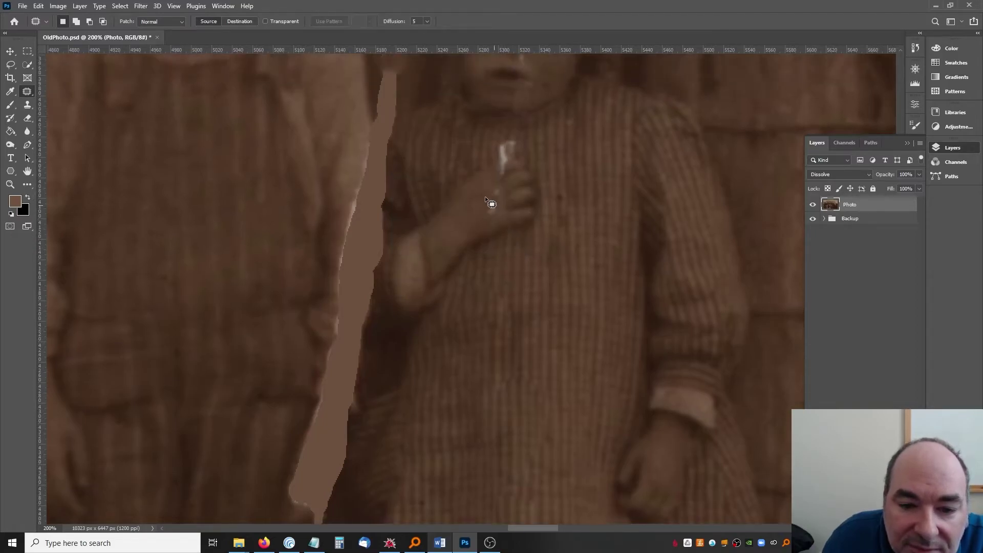
drag(502, 189, 489, 184)
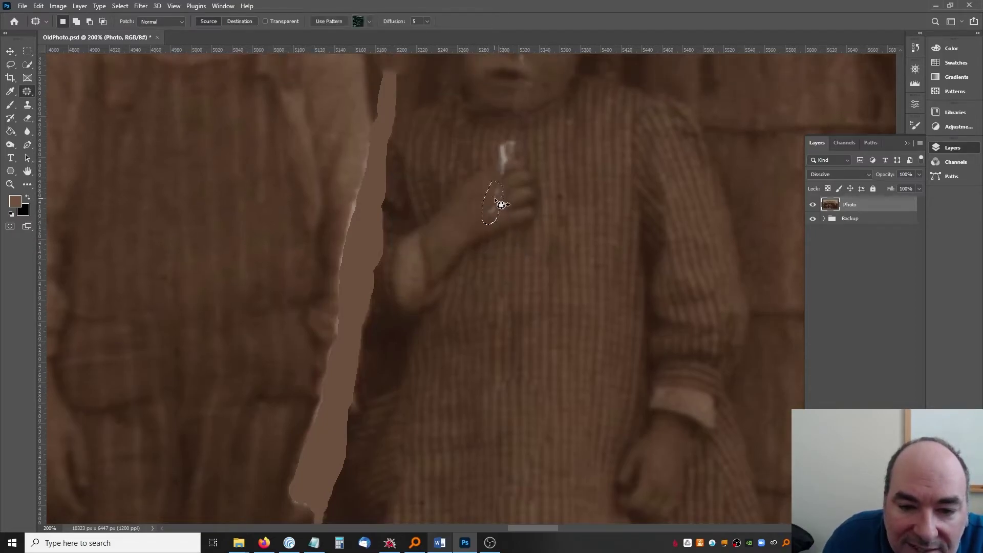
click(469, 220)
scroll(474, 204, up, 1)
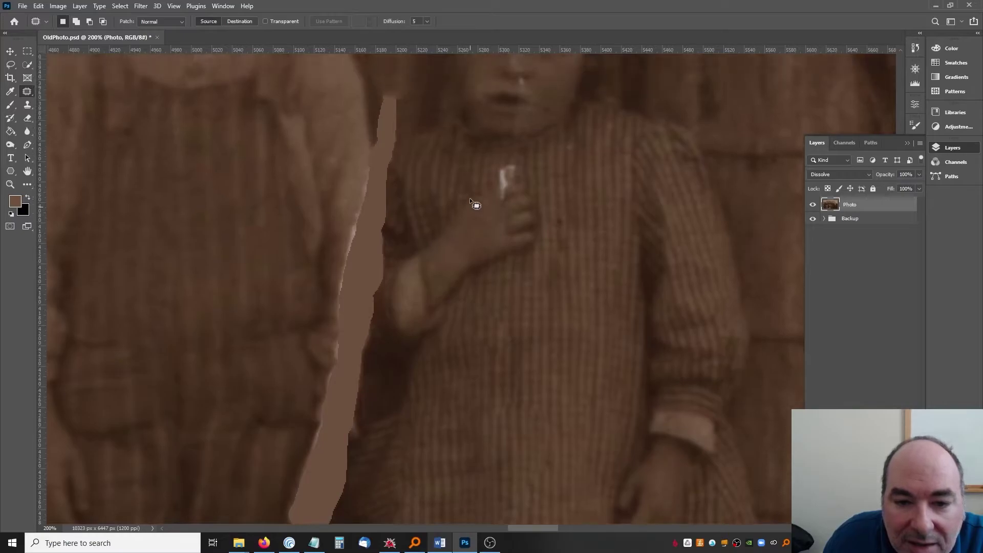
mouse_move(496, 191)
mouse_down()
mouse_move(500, 214)
mouse_move(517, 197)
mouse_move(493, 231)
mouse_up()
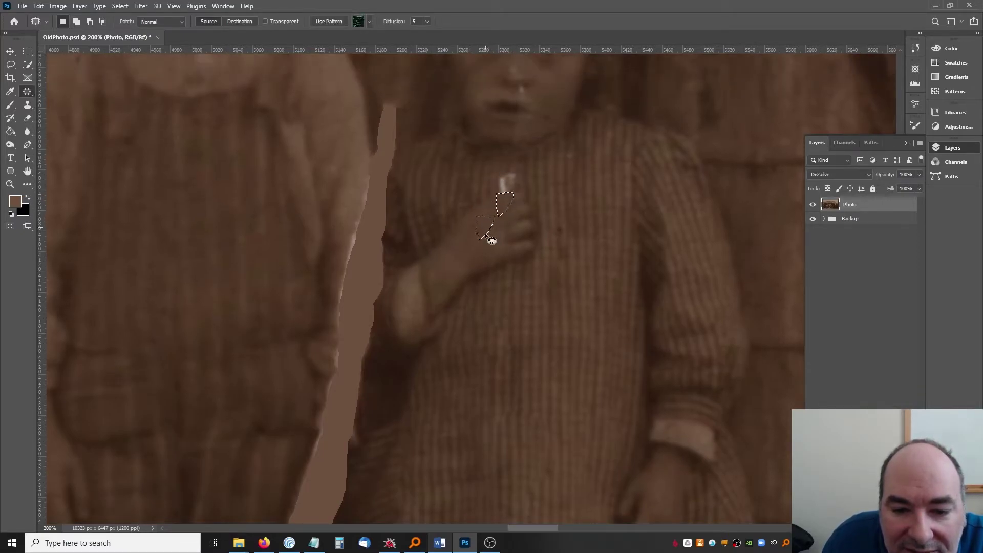
click(496, 237)
scroll(497, 234, up, 1)
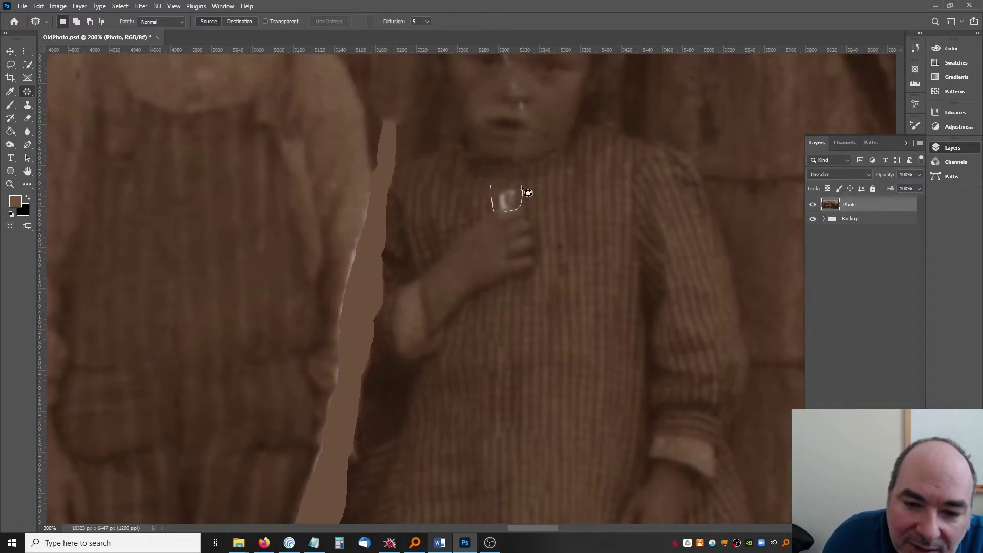
drag(521, 185, 482, 211)
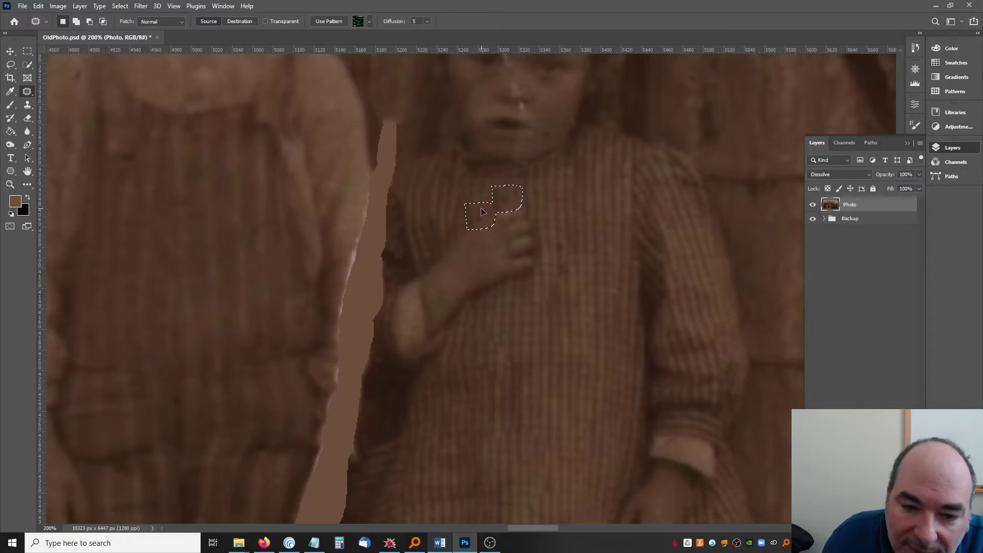
click(493, 238)
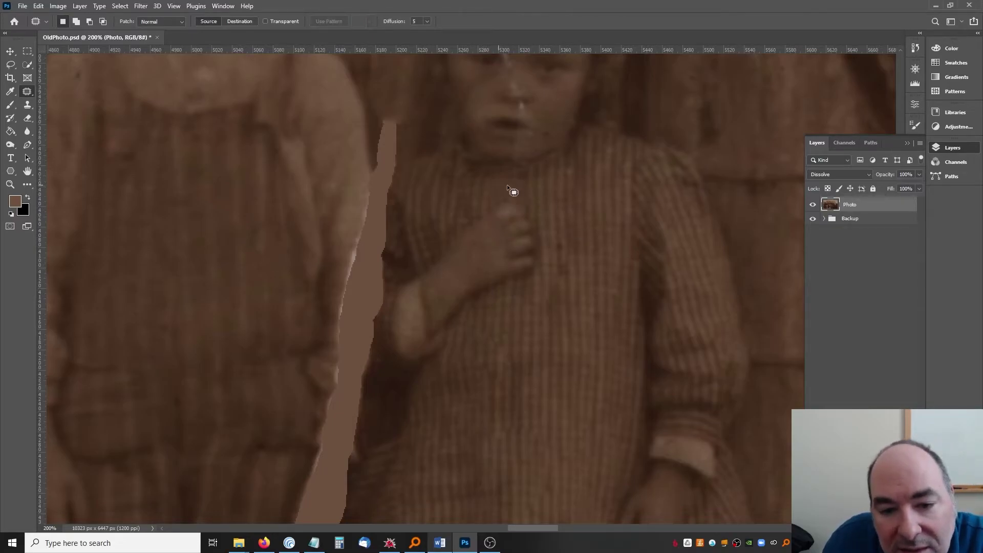
Step: Roll back the Burn strokes to the last Deselect state in History, then return to the Patch tool
click(10, 144)
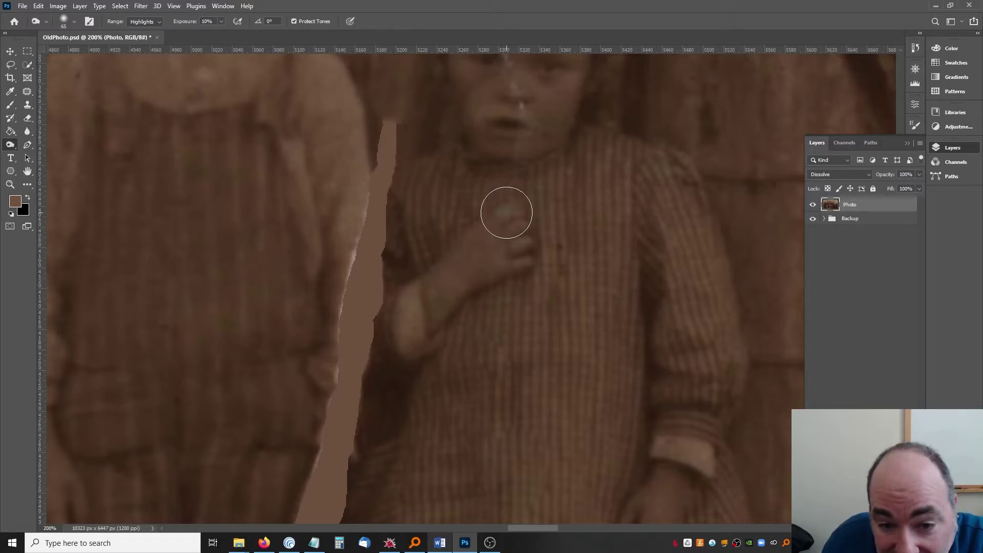
click(915, 48)
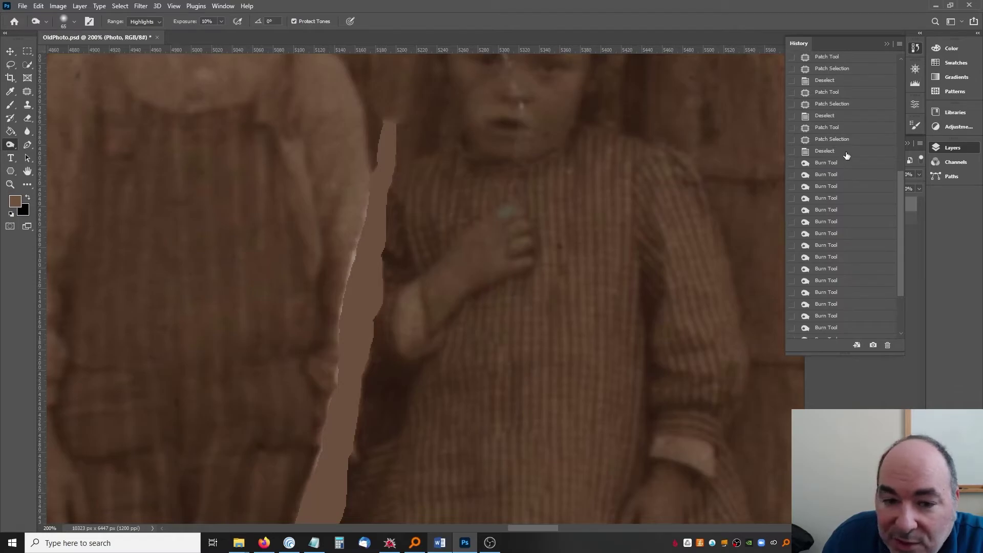
click(846, 151)
click(886, 44)
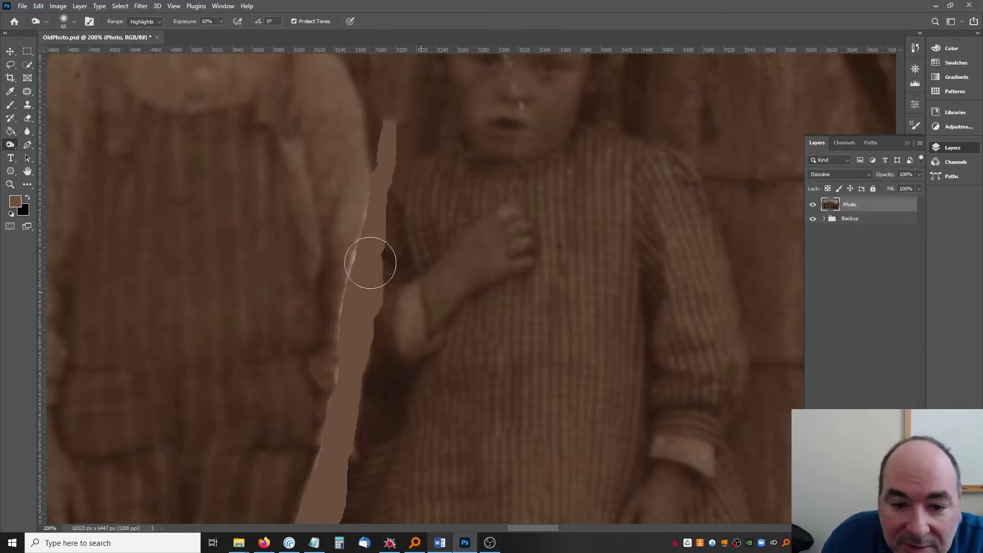
click(27, 91)
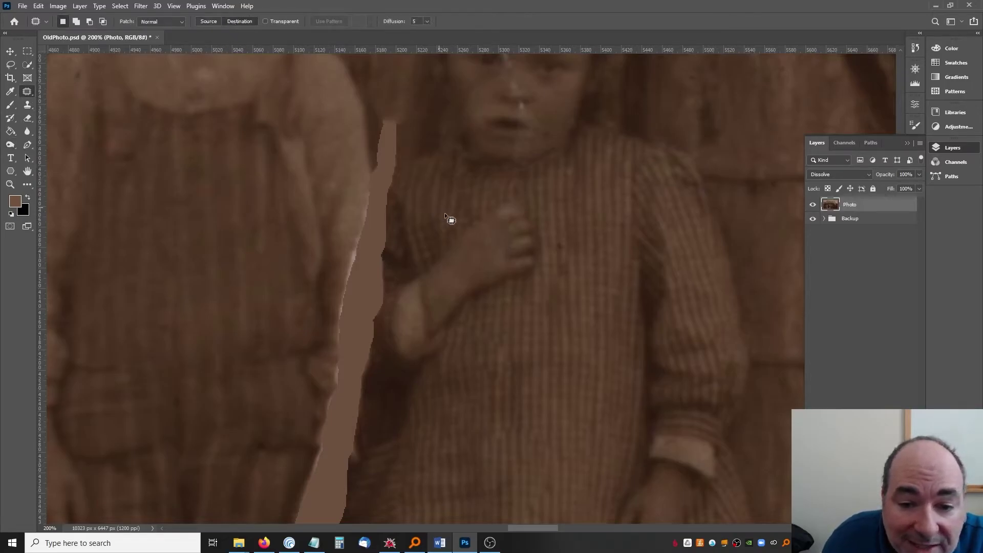
Step: Patch two remaining spots on the dress with fabric from above
drag(487, 248, 500, 218)
key(ctrl+d)
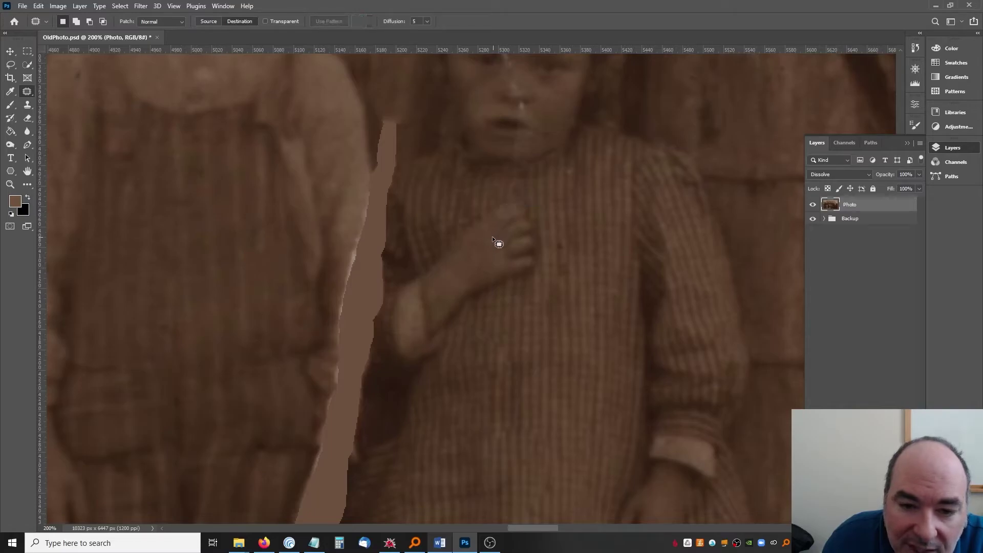
mouse_move(483, 253)
mouse_down()
mouse_move(505, 213)
mouse_move(499, 246)
mouse_up()
key(ctrl+d)
scroll(489, 252, up, 3)
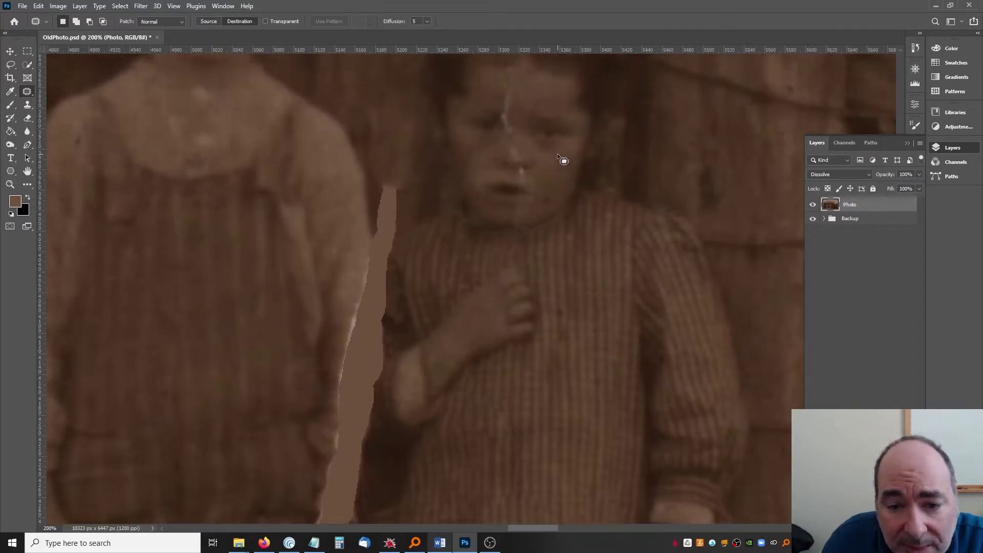
Step: Patch the marks beside the girl's nose and on her forehead with nearby skin
mouse_move(563, 154)
mouse_down()
mouse_move(566, 163)
mouse_move(527, 178)
mouse_up()
key(ctrl+d)
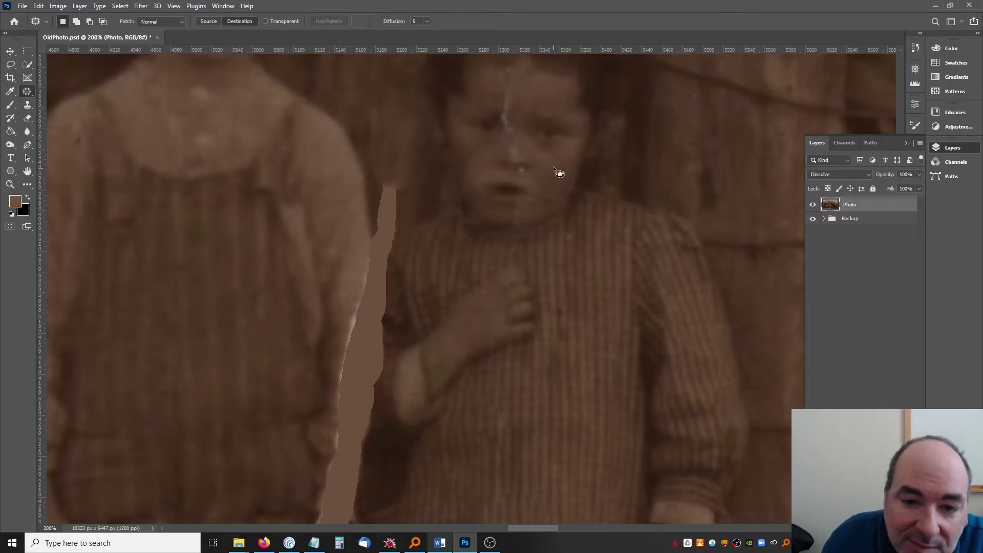
mouse_move(509, 134)
mouse_down()
mouse_move(526, 143)
mouse_move(514, 140)
mouse_move(540, 79)
mouse_move(549, 110)
mouse_up()
key(ctrl+d)
scroll(542, 92, up, 1)
key(ctrl+d)
mouse_move(543, 119)
mouse_down()
mouse_move(510, 126)
mouse_move(540, 130)
mouse_move(537, 119)
mouse_move(492, 124)
mouse_move(537, 125)
mouse_move(511, 147)
mouse_move(533, 116)
mouse_move(517, 153)
mouse_up()
key(ctrl+d)
key(ctrl+d)
key(ctrl+d)
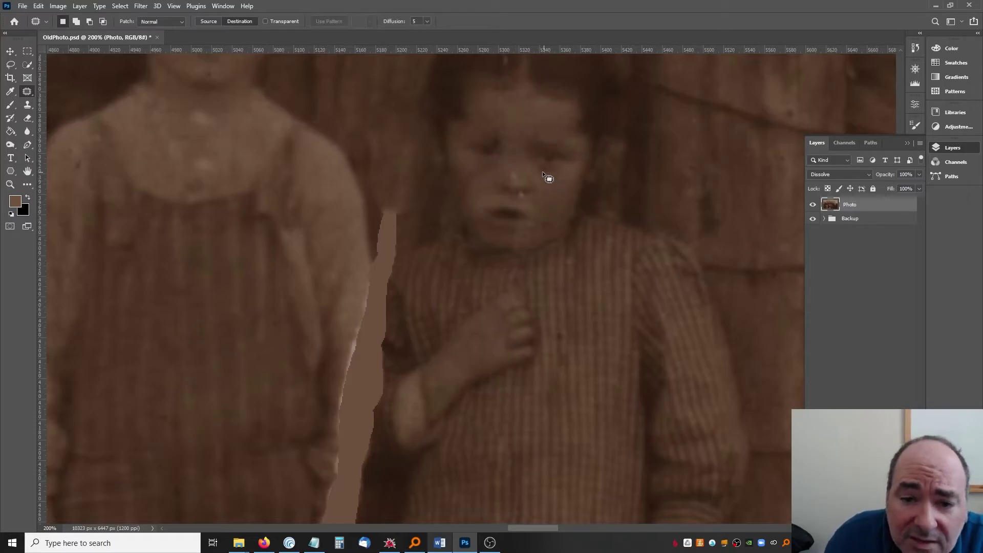
Step: Patch the remaining small marks near her nose, on her cheek and beside her mouth
mouse_move(488, 177)
mouse_down()
mouse_move(481, 190)
mouse_move(466, 182)
mouse_move(475, 195)
mouse_move(537, 154)
mouse_move(530, 202)
mouse_move(552, 195)
mouse_up()
key(ctrl+d)
key(ctrl+d)
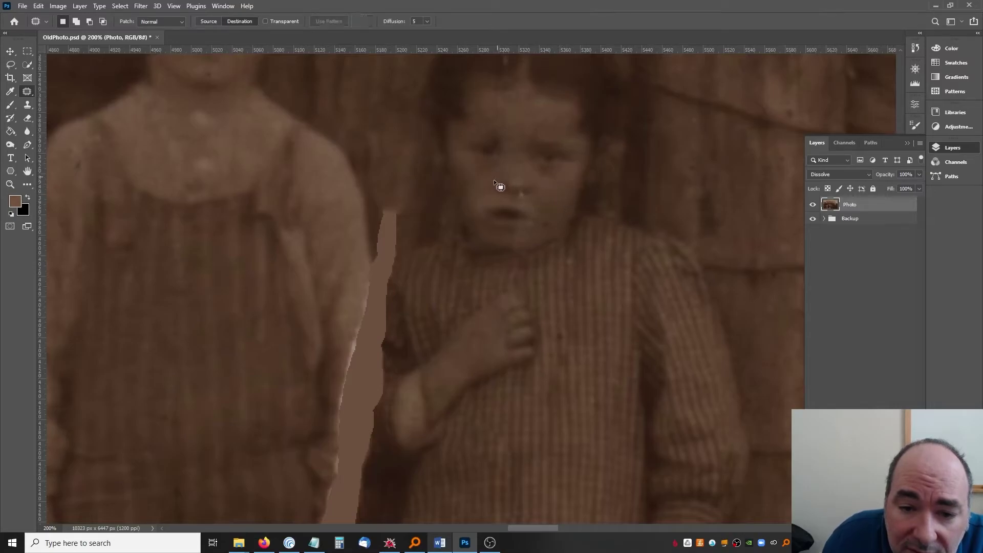
drag(495, 179, 523, 193)
key(ctrl+d)
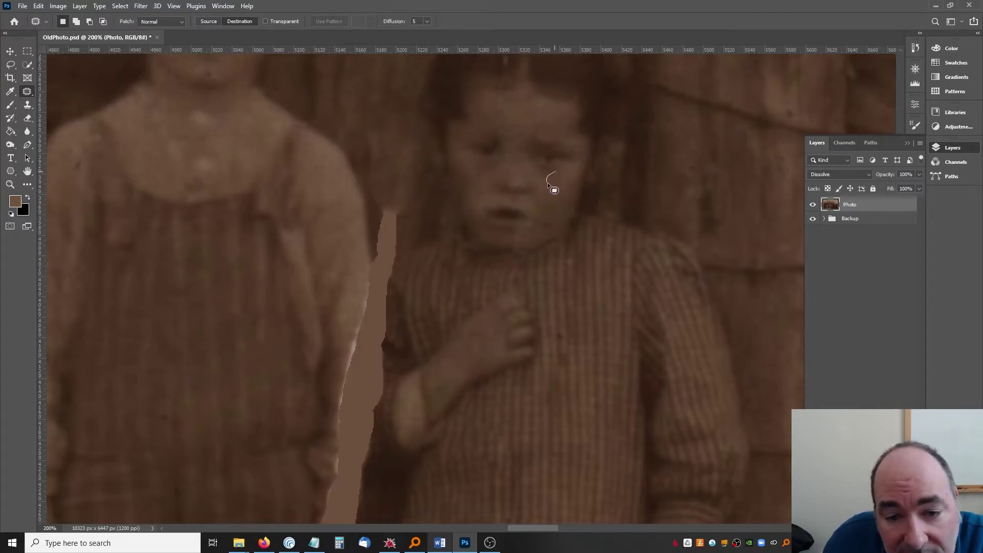
mouse_move(554, 190)
mouse_down()
mouse_move(529, 204)
mouse_move(546, 201)
mouse_up()
key(ctrl+d)
key(ctrl+d)
mouse_move(548, 202)
mouse_down()
mouse_move(531, 200)
mouse_move(538, 205)
mouse_up()
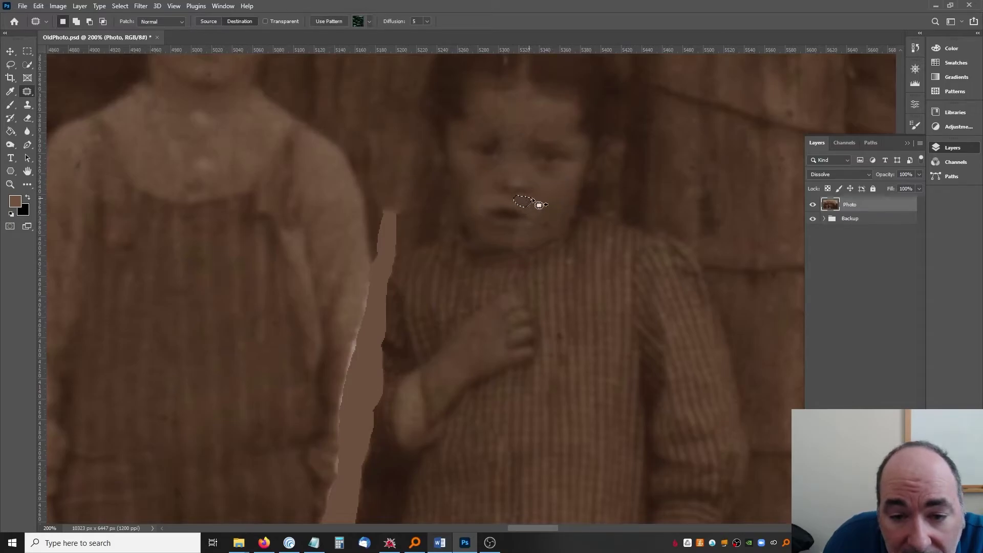
key(ctrl+d)
scroll(562, 195, down, 1)
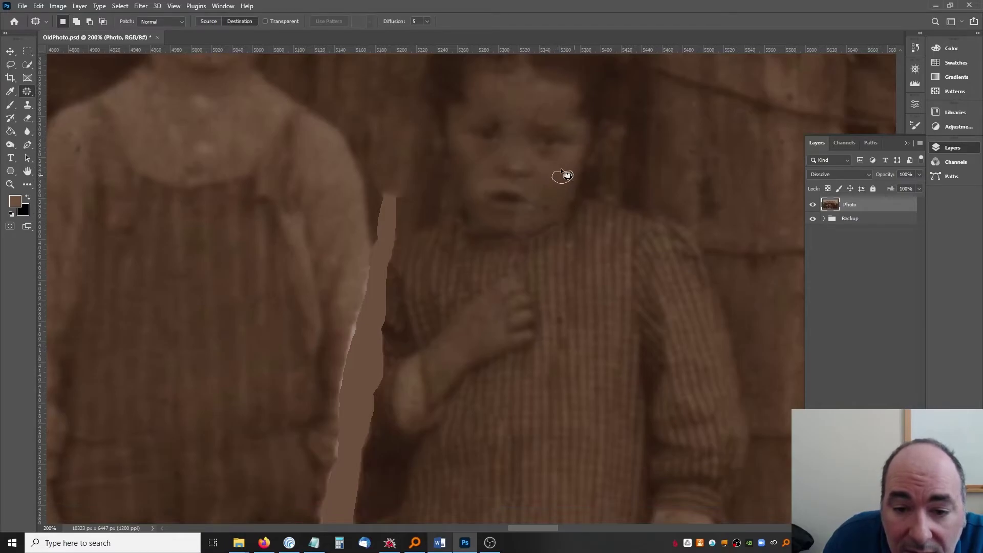
drag(561, 171, 562, 174)
mouse_move(562, 174)
mouse_down()
mouse_move(519, 186)
mouse_move(525, 164)
mouse_move(512, 149)
mouse_move(521, 166)
mouse_up()
key(ctrl+d)
scroll(555, 177, up, 5)
Step: Patch the tear in the hair above the forehead and its sections in the background boards
key(ctrl+d)
scroll(520, 173, up, 3)
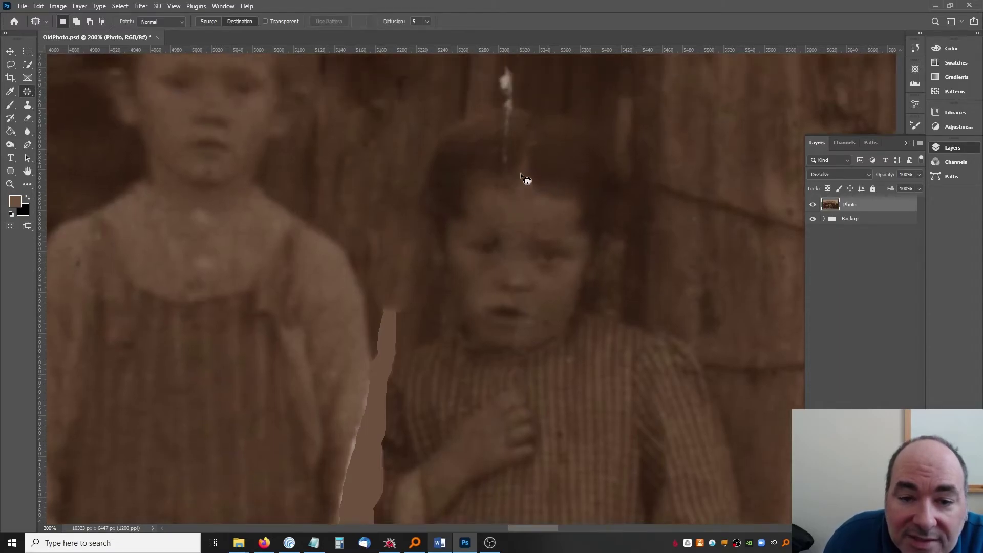
scroll(520, 173, up, 4)
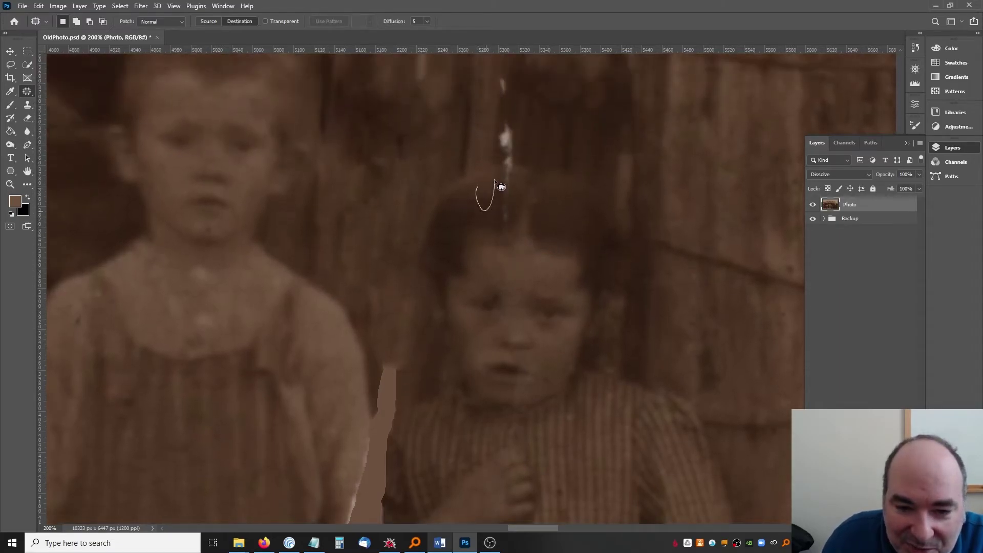
mouse_move(495, 180)
mouse_down()
mouse_move(503, 199)
mouse_move(512, 162)
mouse_move(494, 199)
mouse_up()
mouse_move(485, 194)
mouse_down()
mouse_move(509, 173)
mouse_move(516, 180)
mouse_move(493, 192)
mouse_move(527, 191)
mouse_move(498, 201)
mouse_up()
mouse_move(496, 199)
mouse_down()
mouse_move(521, 183)
mouse_move(522, 202)
mouse_move(559, 168)
mouse_move(522, 158)
mouse_move(541, 173)
mouse_move(558, 162)
mouse_move(509, 139)
mouse_up()
key(ctrl+d)
Step: Patch the tear streak above the girl's head and the last bright spots in the boards
scroll(561, 142, up, 3)
mouse_move(564, 176)
mouse_down()
mouse_move(557, 208)
mouse_move(542, 182)
mouse_up()
mouse_move(541, 182)
mouse_down()
mouse_move(504, 185)
mouse_move(566, 200)
mouse_move(570, 180)
mouse_up()
mouse_move(539, 189)
mouse_down()
mouse_move(516, 186)
mouse_move(573, 197)
mouse_move(509, 201)
mouse_up()
click(513, 185)
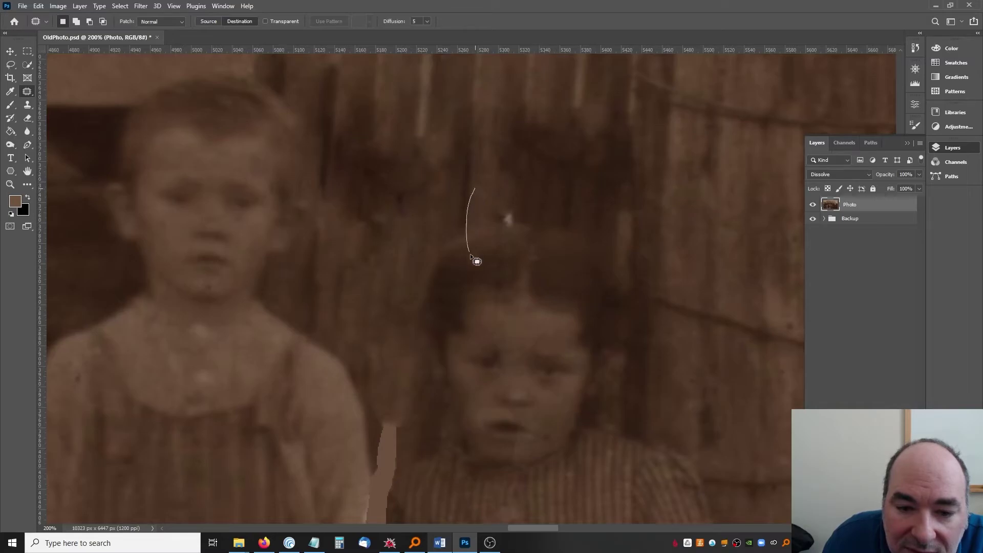
mouse_move(470, 253)
mouse_down()
mouse_move(504, 213)
mouse_move(487, 182)
mouse_up()
click(533, 192)
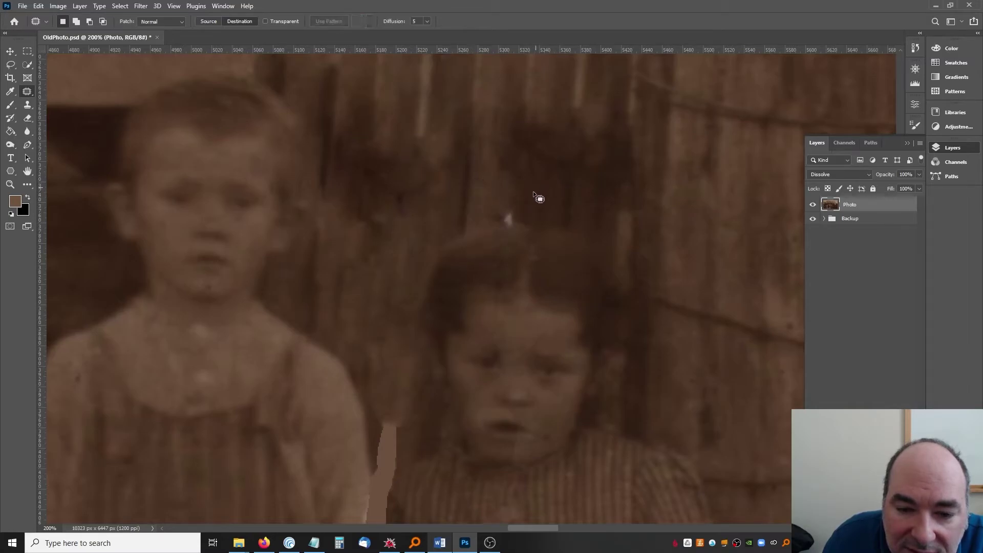
drag(556, 180, 539, 180)
click(563, 189)
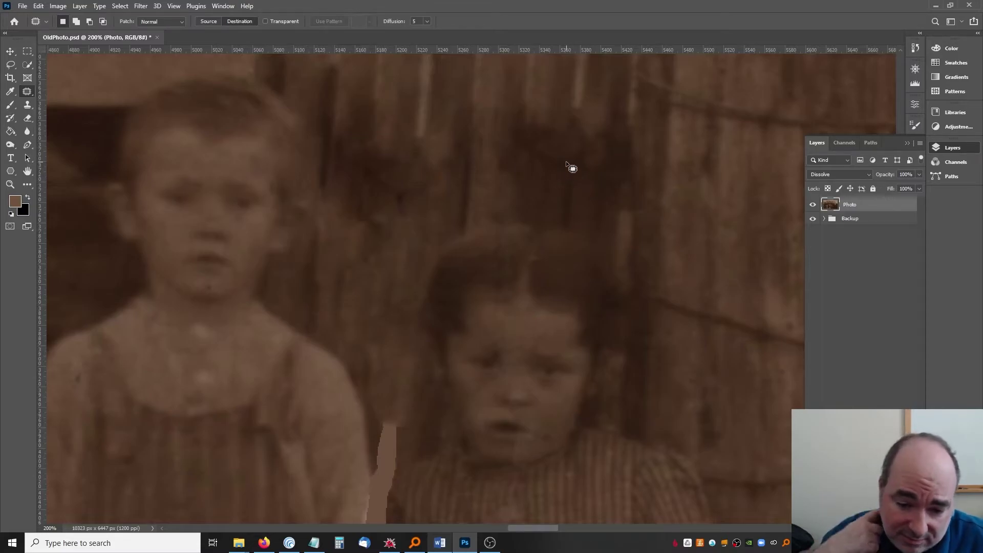
Step: Zoom out to review the full photo
key(ctrl+minus)
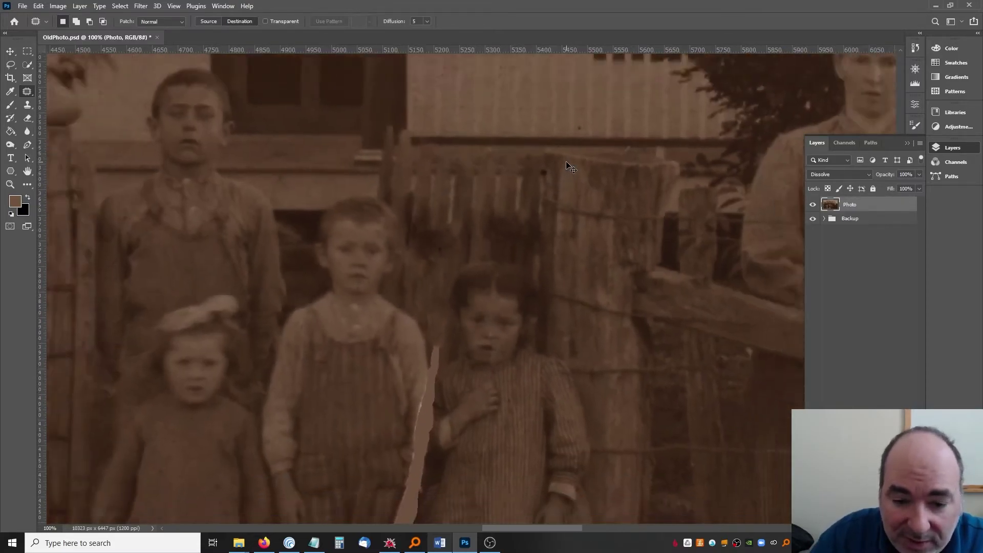
key(ctrl+minus)
key(ctrl+minus)
key(ctrl+minus)
key(ctrl+minus)
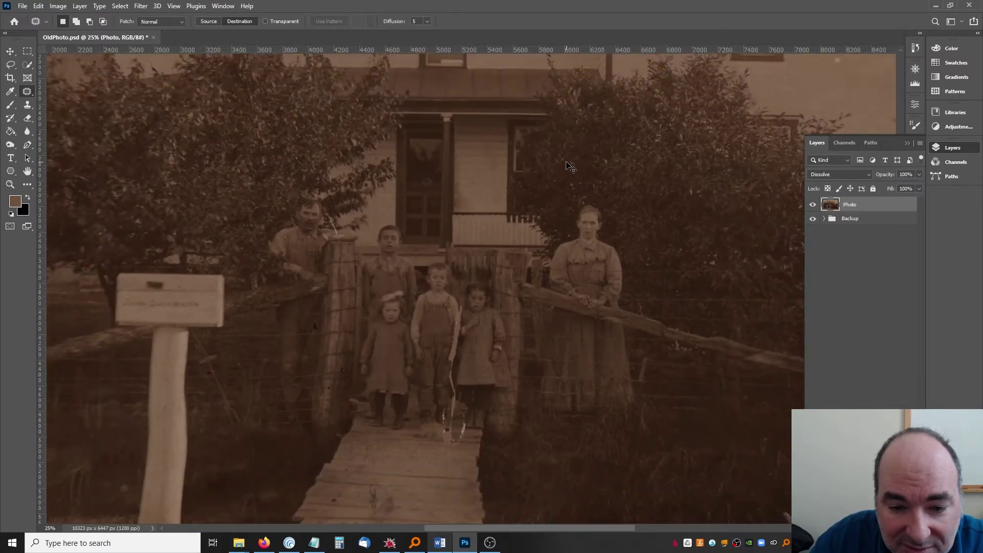
key(ctrl+minus)
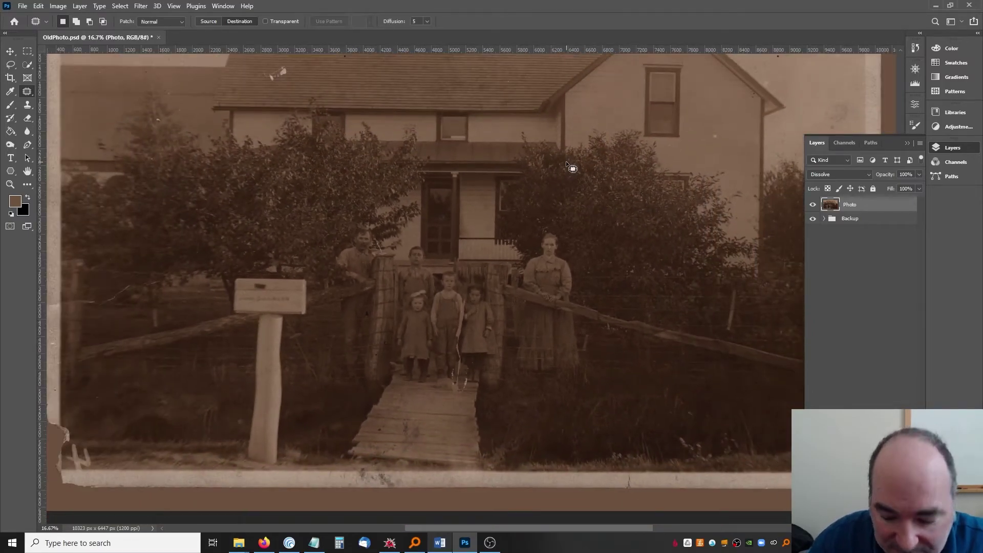
key(ctrl+plus)
key(ctrl+plus)
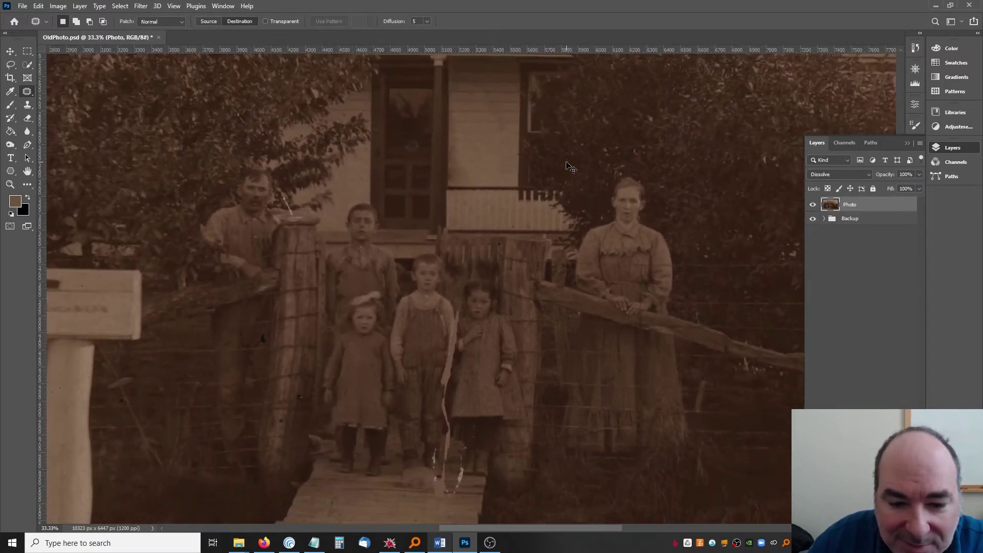
scroll(567, 161, down, 1)
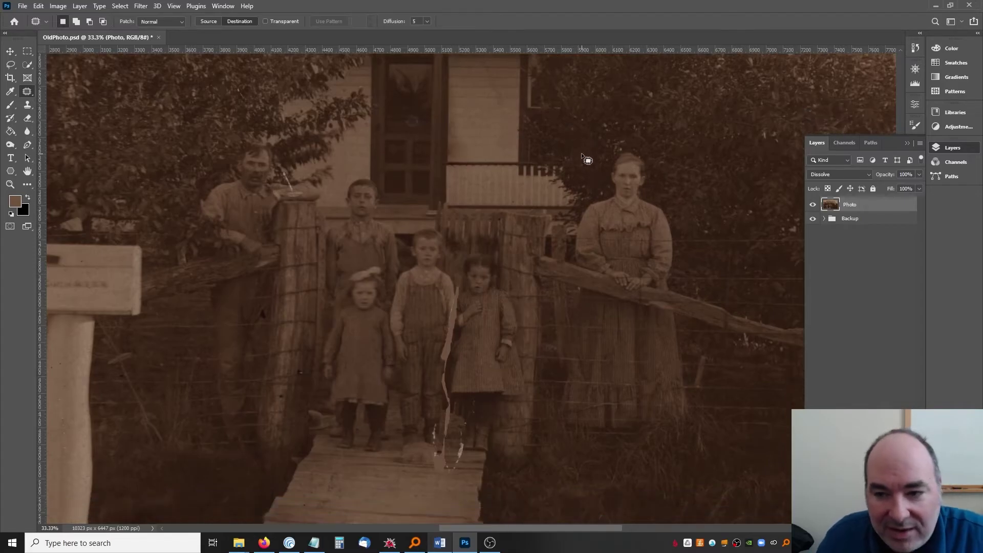
click(813, 205)
click(814, 207)
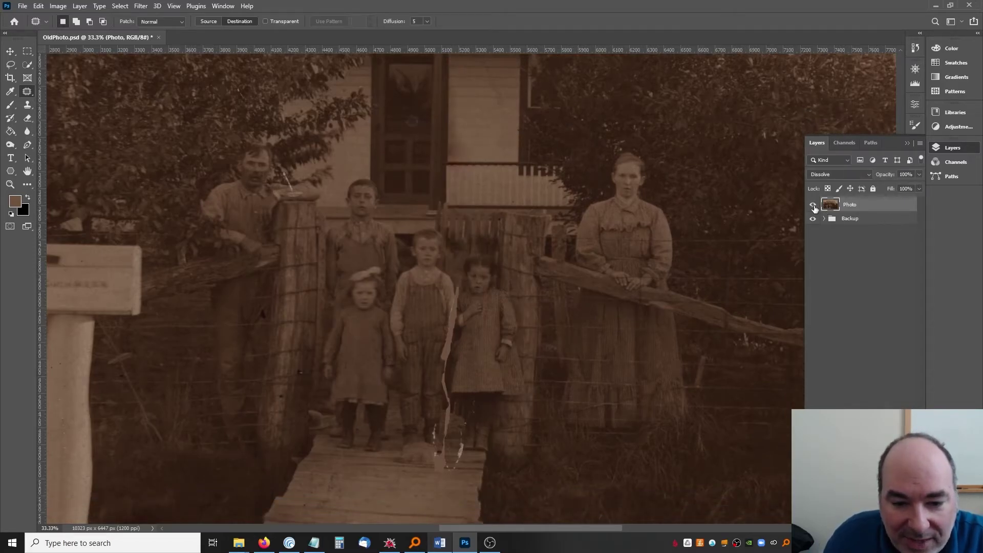
click(814, 207)
click(813, 207)
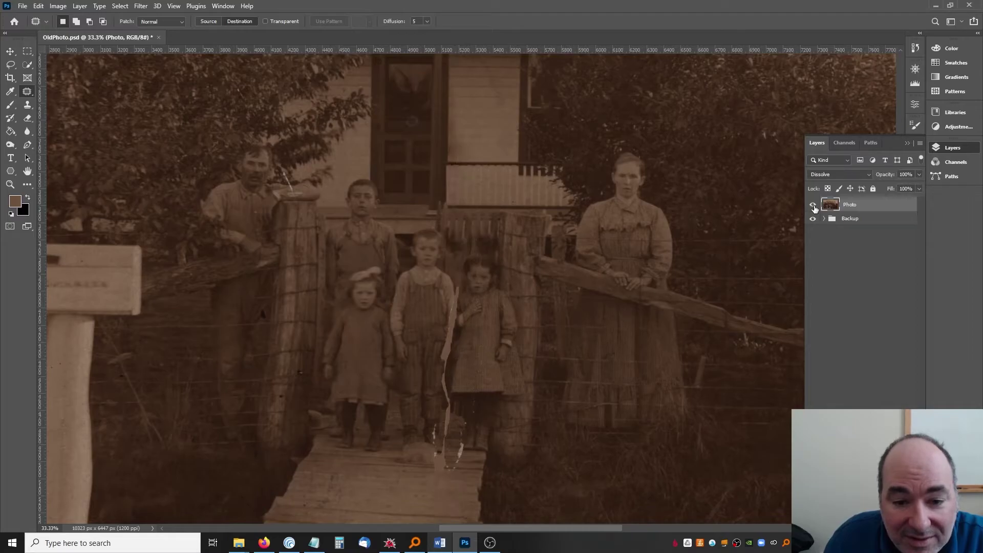
click(814, 207)
click(814, 206)
click(814, 207)
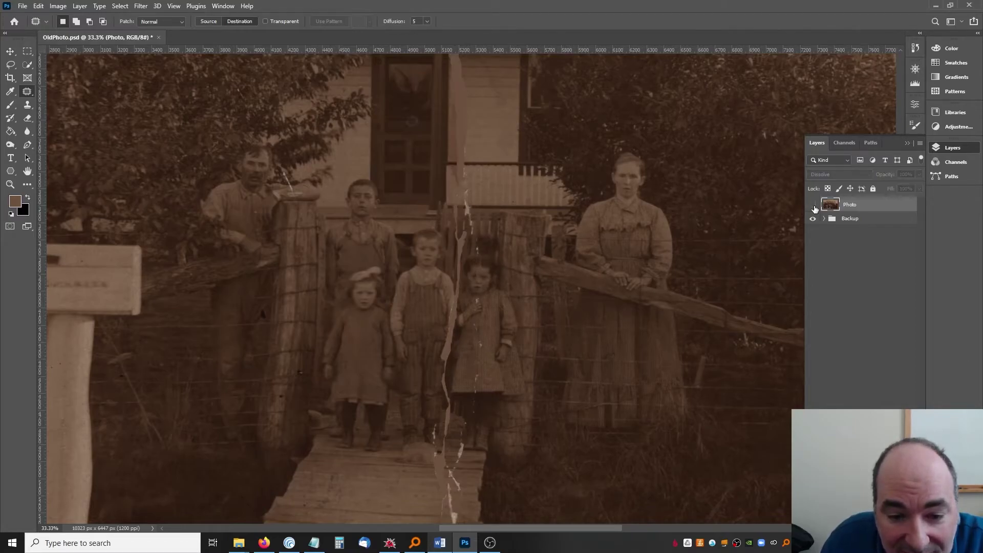
click(814, 207)
click(814, 207)
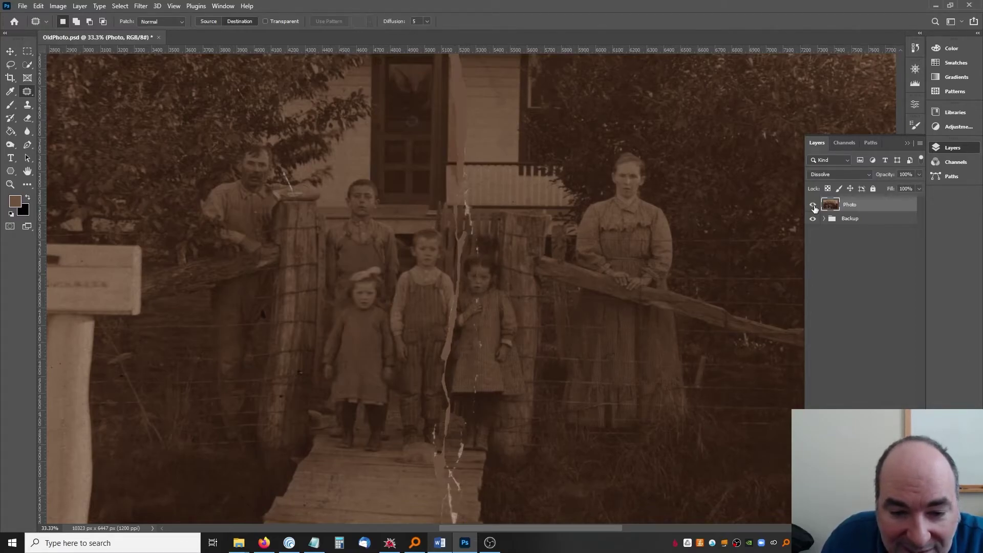
click(814, 207)
click(814, 207)
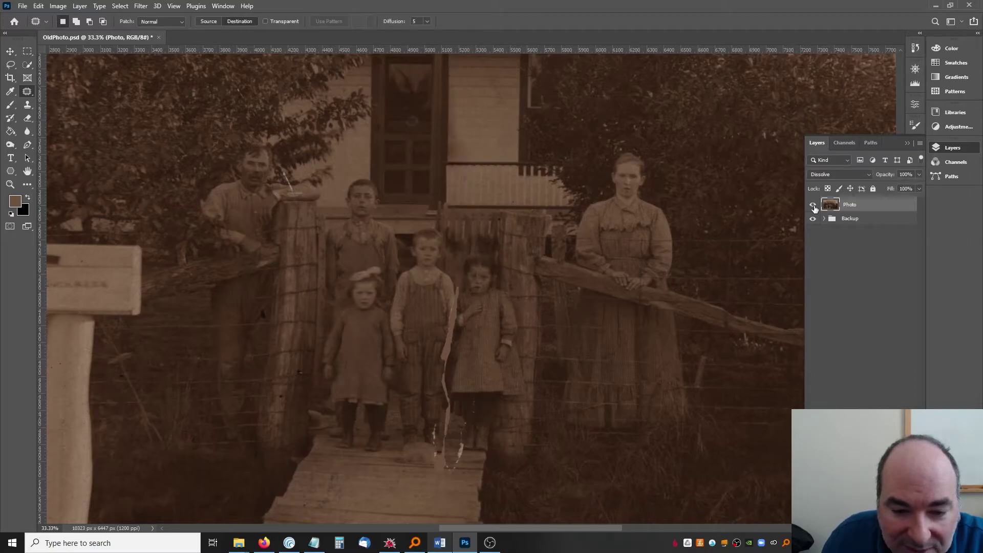
Step: Magnify the girl's face to 200% with the Zoom tool
click(10, 184)
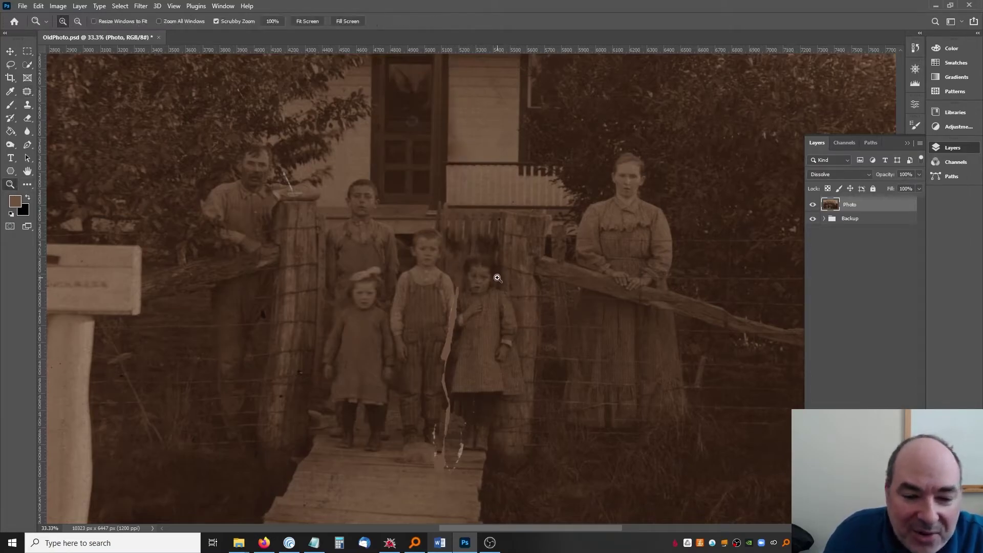
click(492, 284)
click(493, 284)
click(491, 284)
click(489, 283)
click(471, 297)
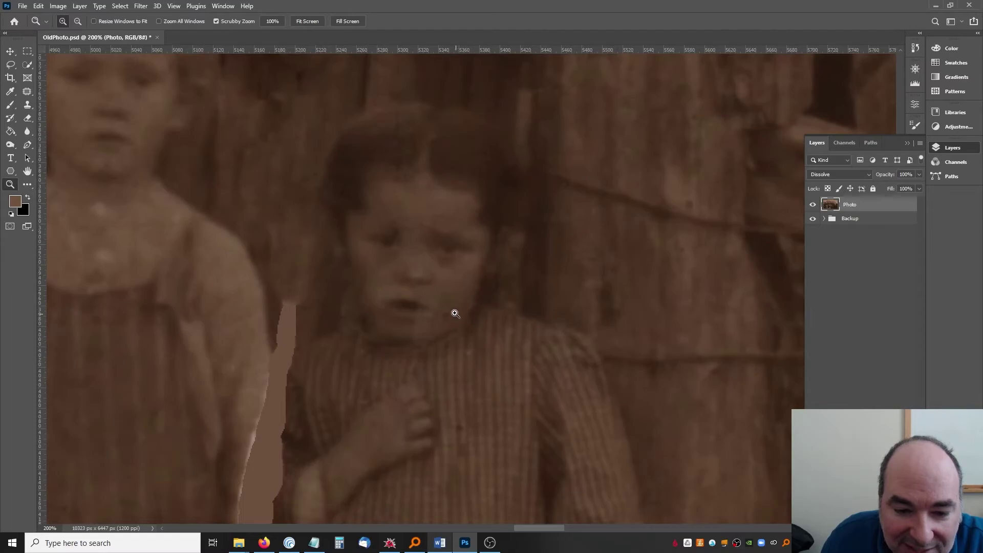
Step: Try patching a spot near the girl's chin, discarding the outlines
click(27, 91)
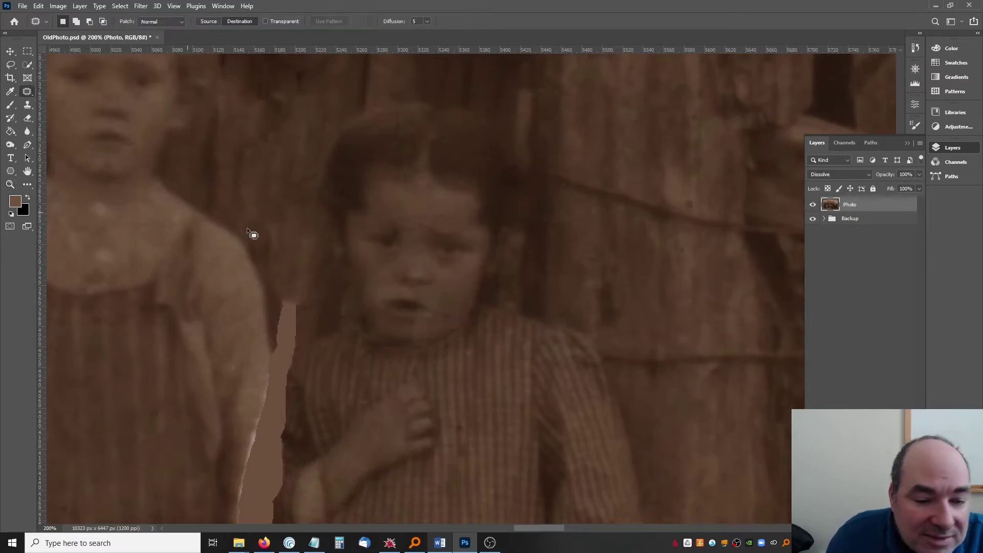
drag(459, 315, 465, 295)
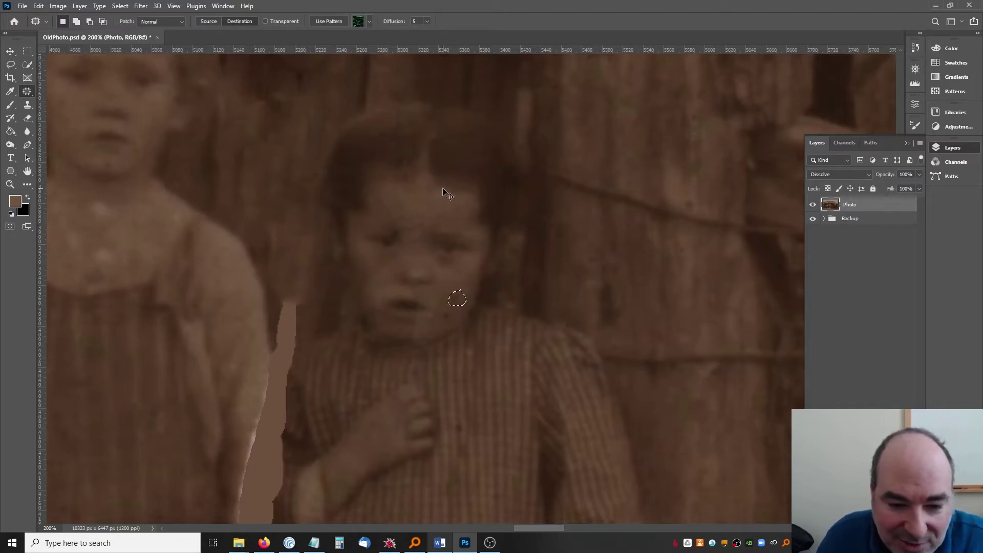
click(445, 310)
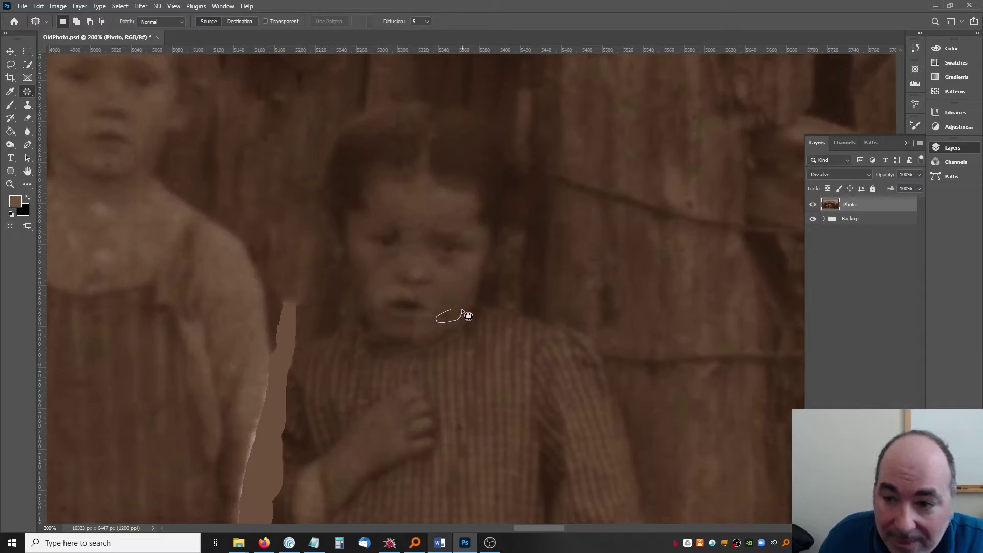
drag(462, 308, 460, 310)
click(467, 287)
Step: Patch a blemish on the striped dress and scroll over the girl to check the result
scroll(289, 403, down, 2)
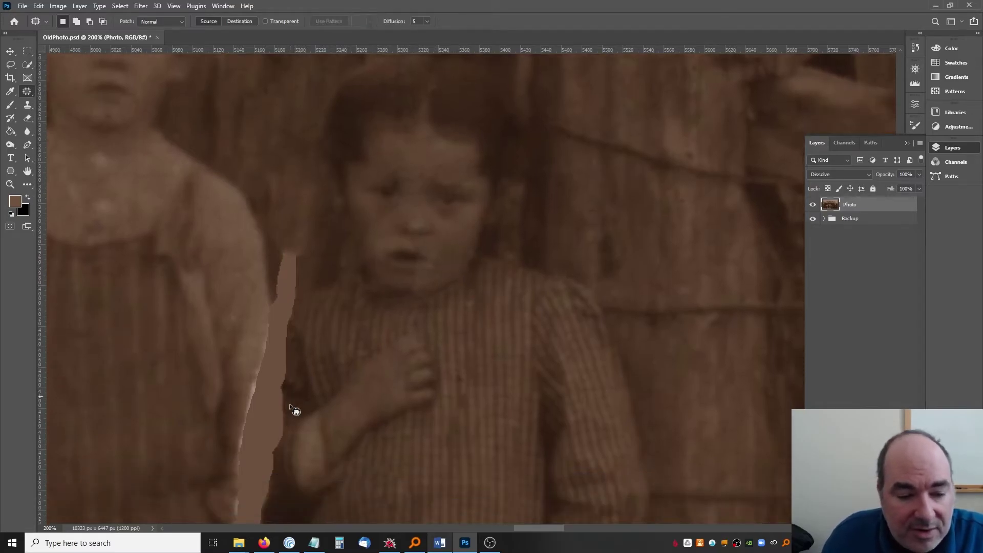
scroll(289, 403, down, 4)
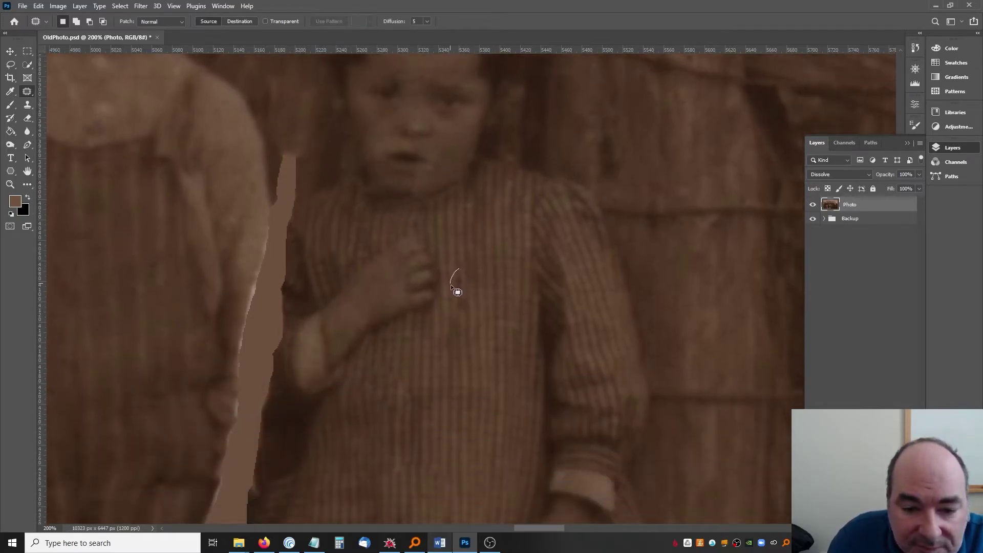
mouse_move(457, 292)
mouse_down()
mouse_move(468, 279)
mouse_move(460, 270)
mouse_move(481, 260)
mouse_up()
click(480, 260)
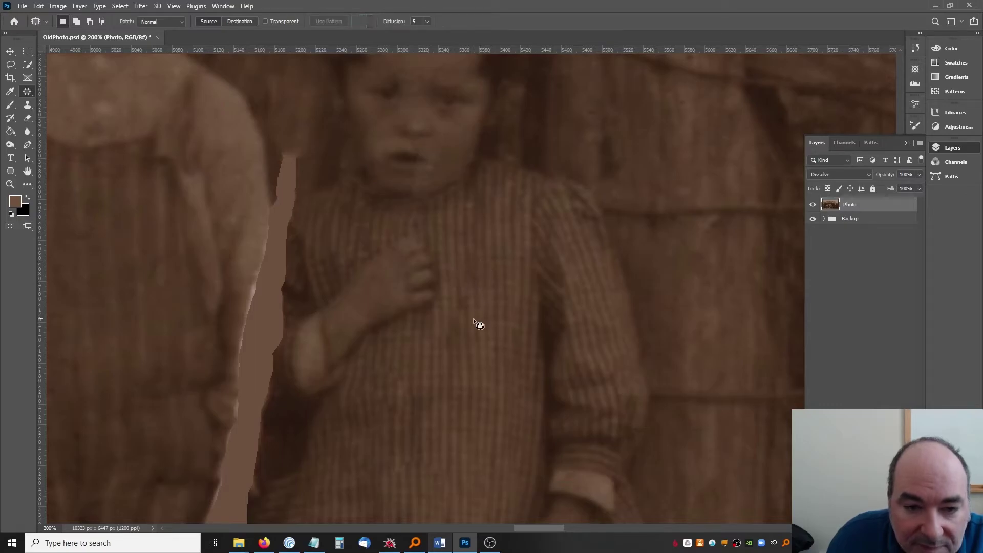
scroll(479, 326, up, 3)
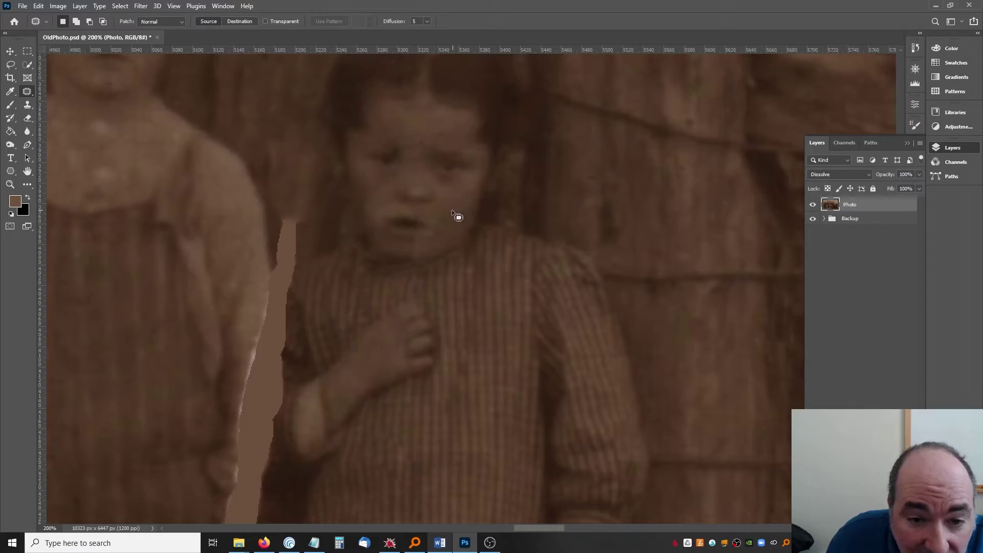
scroll(441, 217, up, 6)
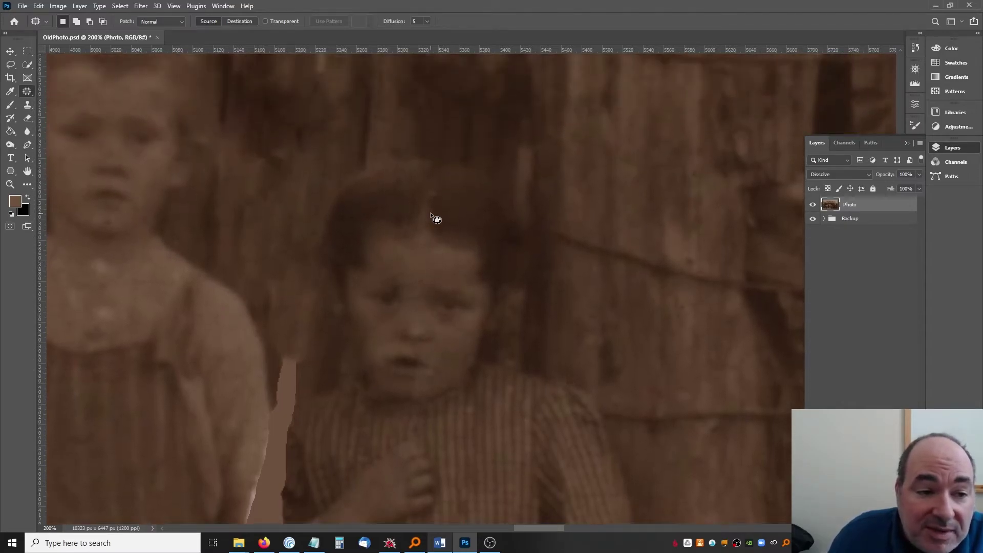
scroll(412, 221, up, 4)
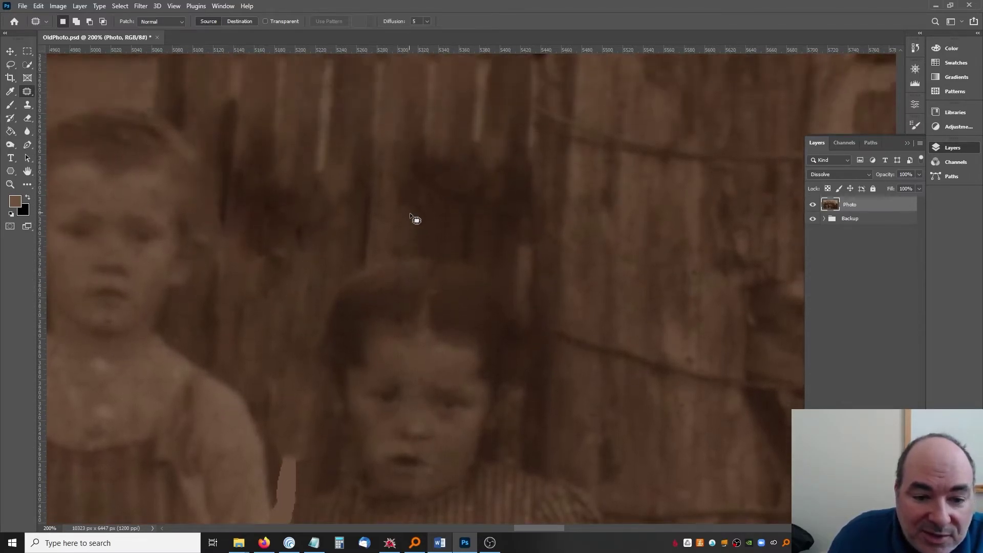
scroll(409, 213, down, 5)
scroll(400, 261, down, 4)
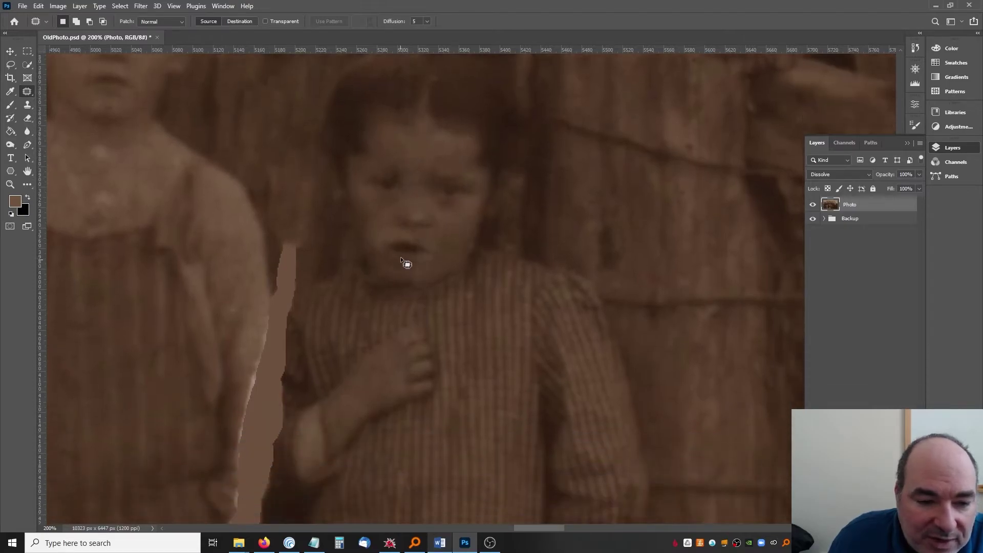
scroll(284, 169, down, 2)
scroll(284, 220, down, 2)
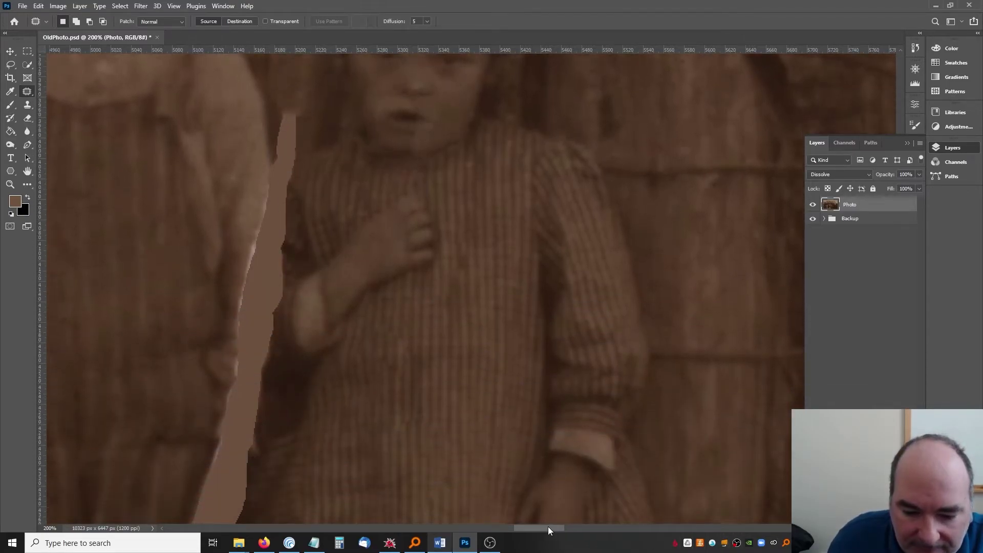
Step: Patch the first section of the crack along the boy's trousers with clean nearby texture
drag(548, 527, 541, 530)
scroll(395, 351, down, 9)
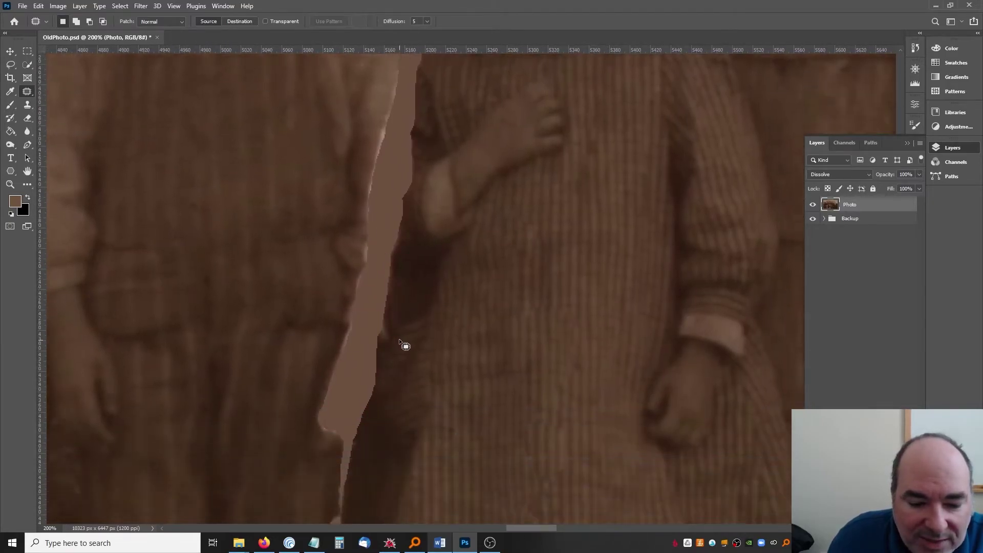
scroll(408, 342, down, 3)
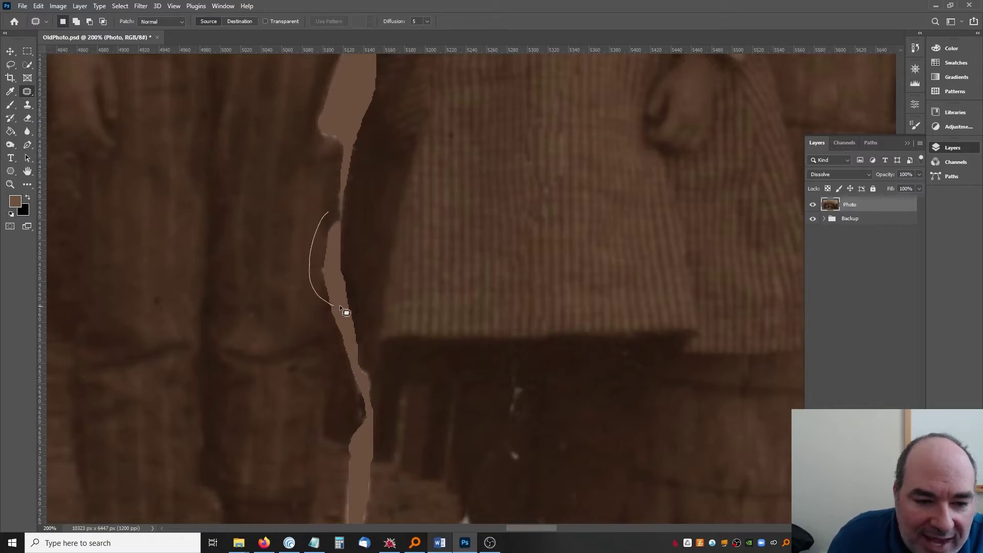
drag(339, 305, 362, 193)
mouse_move(377, 259)
mouse_down()
mouse_move(276, 242)
mouse_move(297, 215)
mouse_up()
key(ctrl+d)
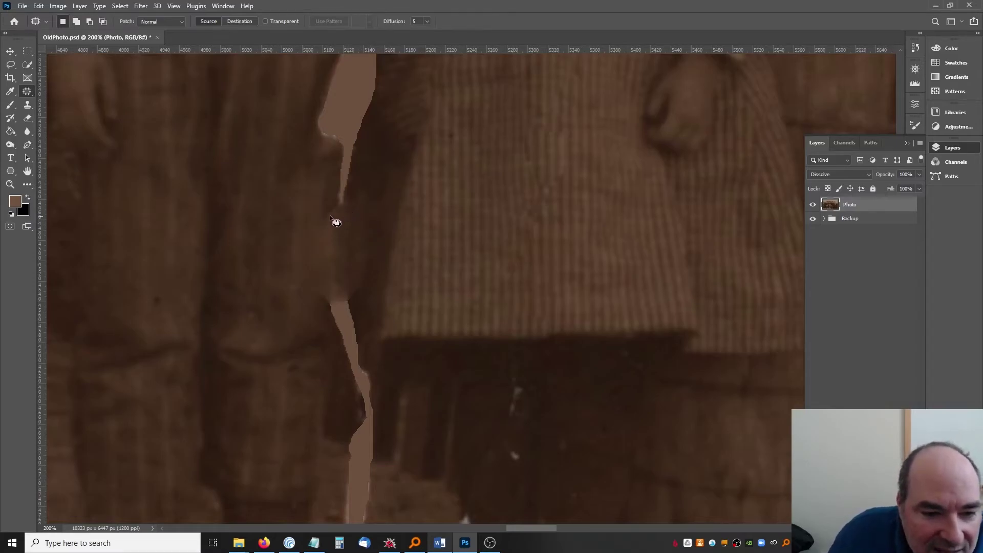
Step: Patch further sections of the crack beside the striped dress, deselecting after each
scroll(351, 263, up, 3)
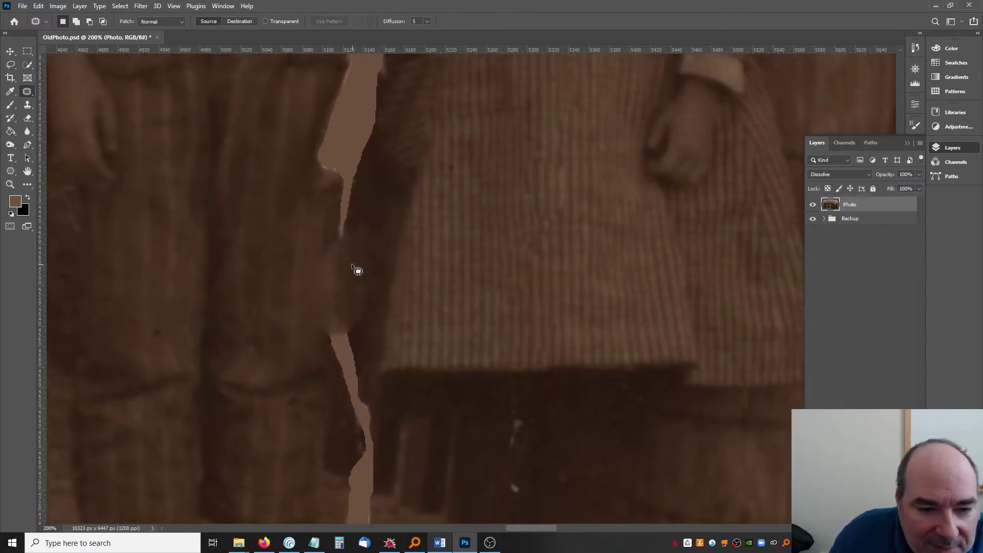
mouse_move(264, 311)
mouse_down()
mouse_move(292, 241)
mouse_move(270, 264)
mouse_up()
mouse_move(305, 279)
mouse_down()
mouse_move(335, 266)
mouse_move(358, 287)
mouse_up()
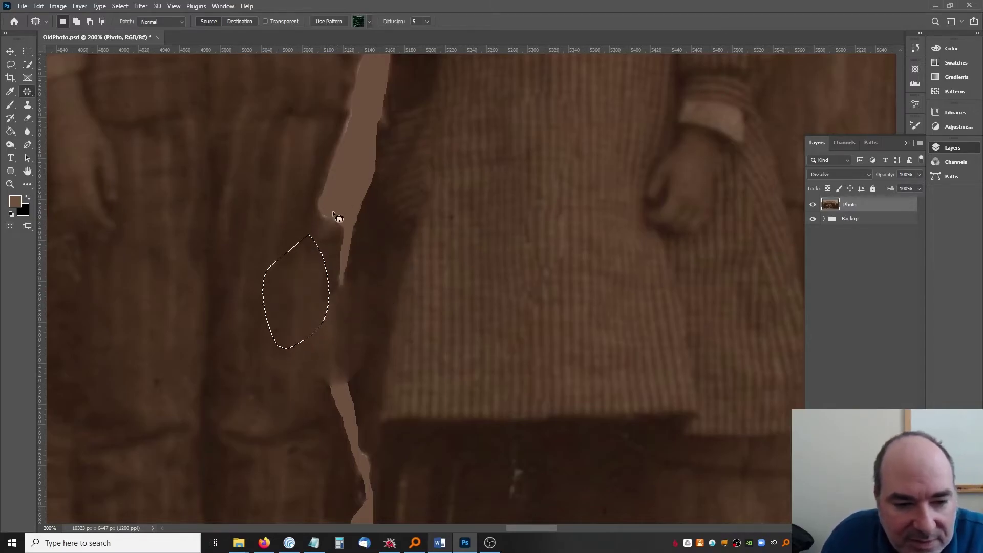
mouse_move(332, 210)
mouse_down()
mouse_move(324, 295)
mouse_move(373, 208)
mouse_move(230, 228)
mouse_up()
key(ctrl+d)
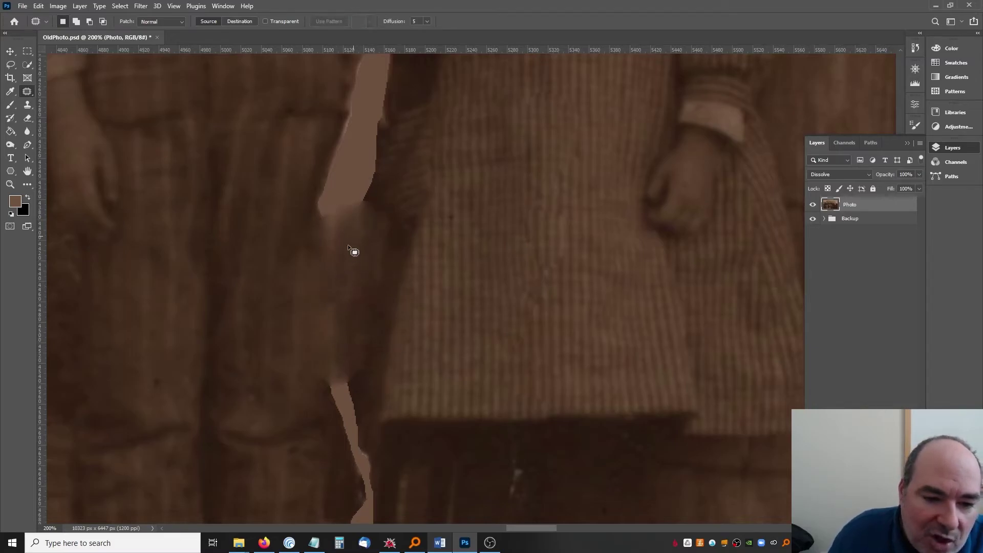
scroll(361, 251, up, 4)
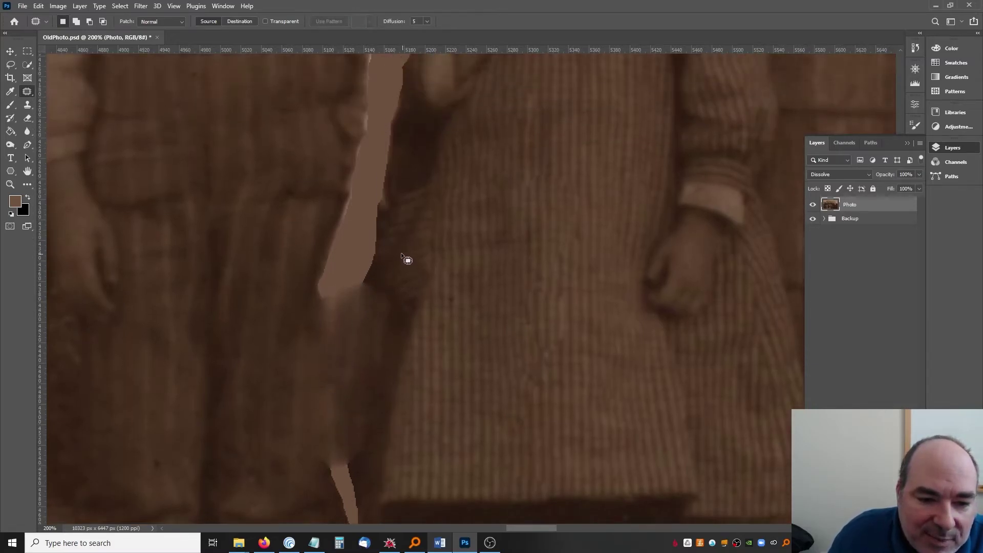
mouse_move(399, 250)
mouse_down()
mouse_move(307, 249)
mouse_move(403, 290)
mouse_move(399, 251)
mouse_move(291, 259)
mouse_up()
key(ctrl+d)
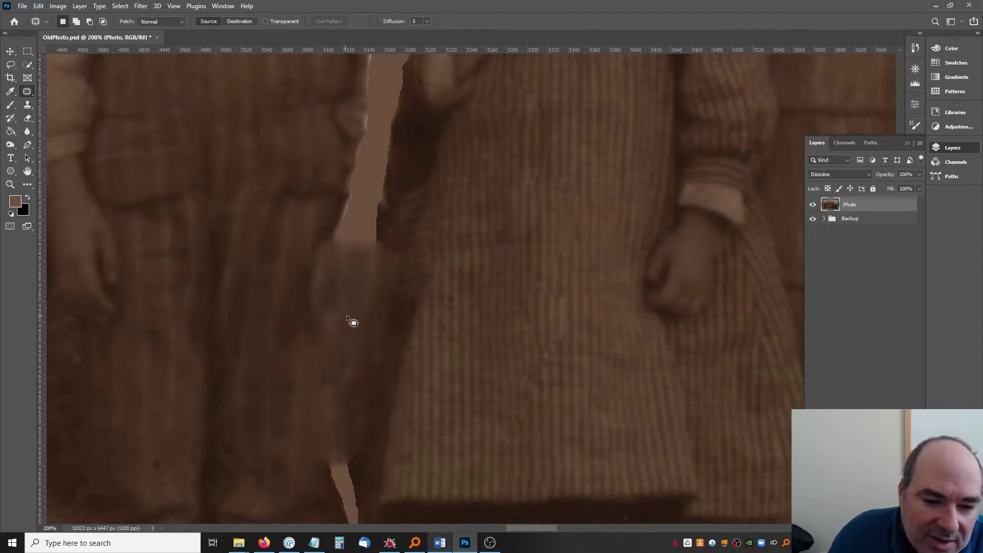
Step: Patch the remaining crack from nearby dress texture, deselect, and zoom out to the children
scroll(353, 307, up, 2)
mouse_move(396, 282)
mouse_down()
mouse_move(361, 377)
mouse_move(393, 367)
mouse_move(407, 272)
mouse_up()
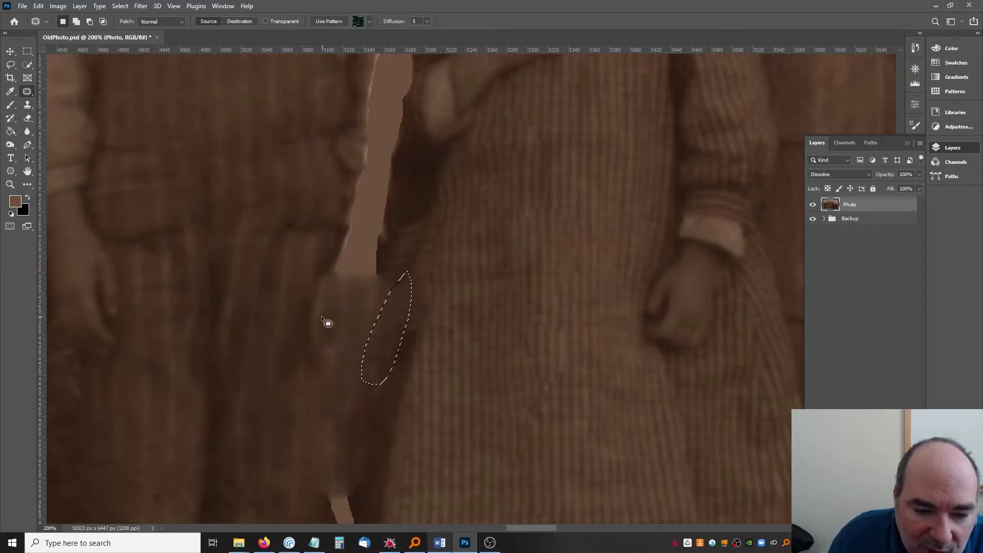
key(ctrl+d)
scroll(368, 326, up, 2)
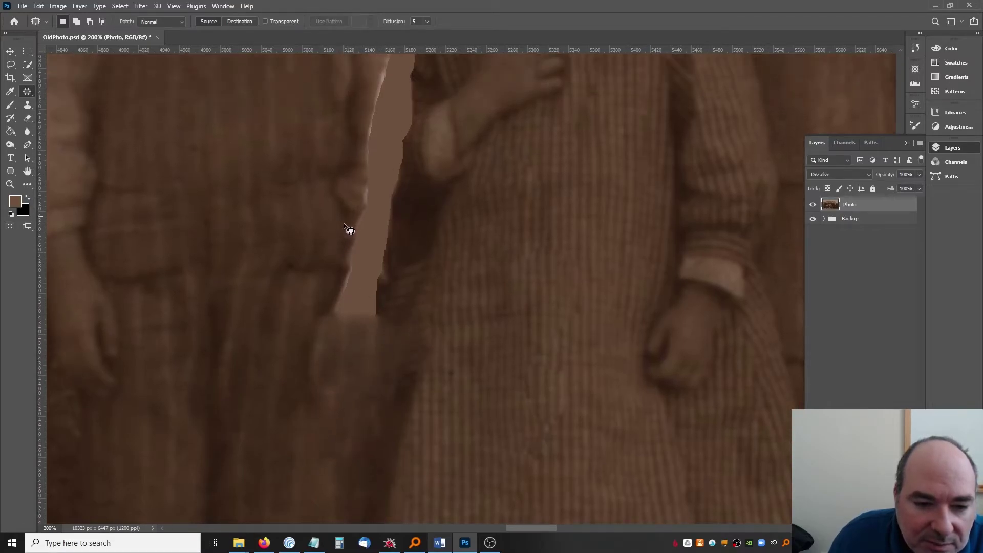
mouse_move(413, 245)
mouse_down()
mouse_move(408, 219)
mouse_move(336, 224)
mouse_move(443, 277)
mouse_move(362, 375)
mouse_up()
scroll(365, 359, up, 2)
scroll(372, 366, up, 2)
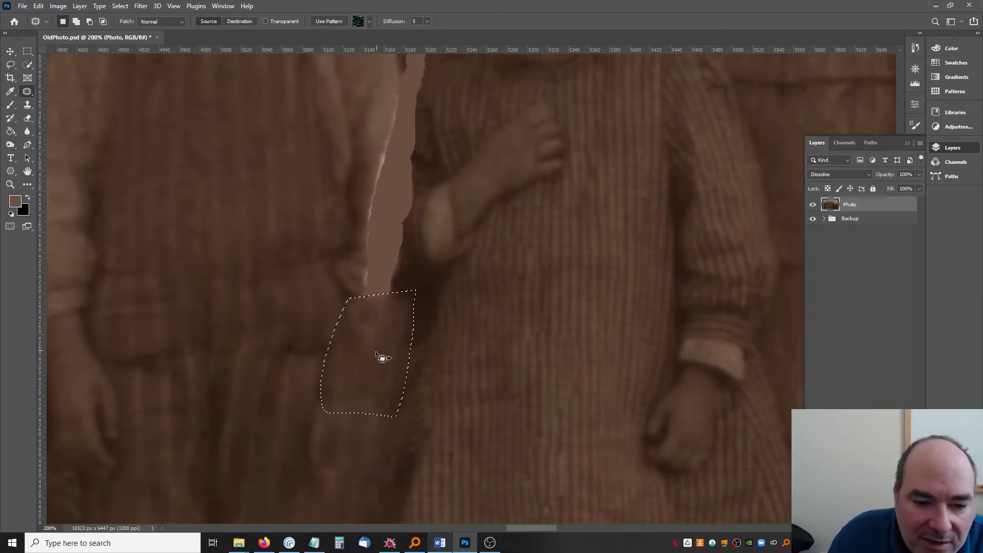
key(ctrl+d)
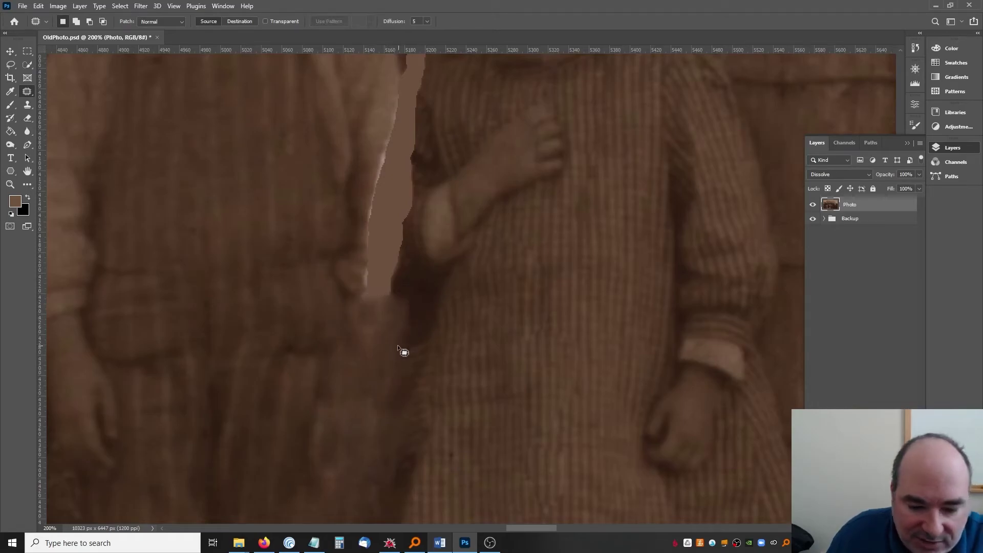
key(ctrl+minus)
key(ctrl+minus)
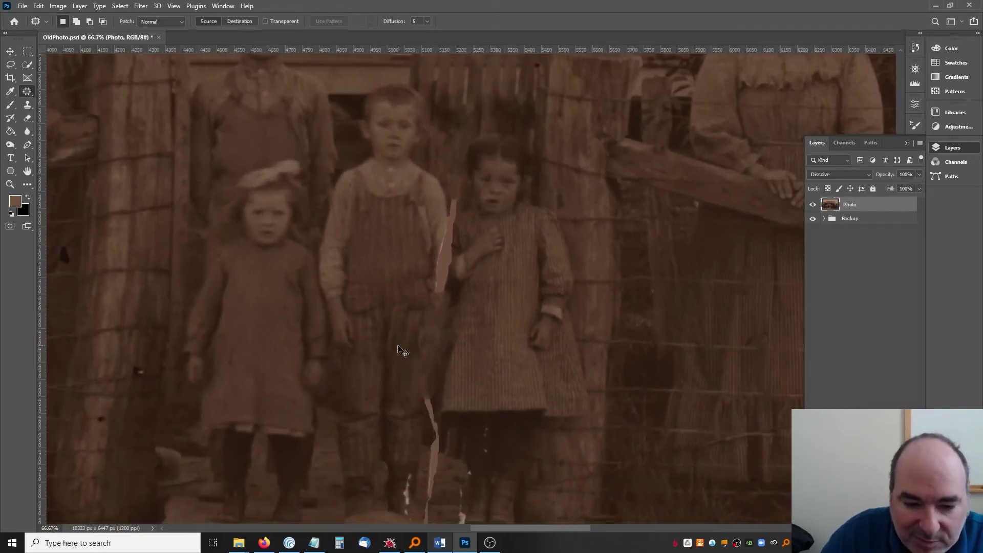
Step: Lasso the boy's left arm and side and copy it onto a new layer
key(ctrl+minus)
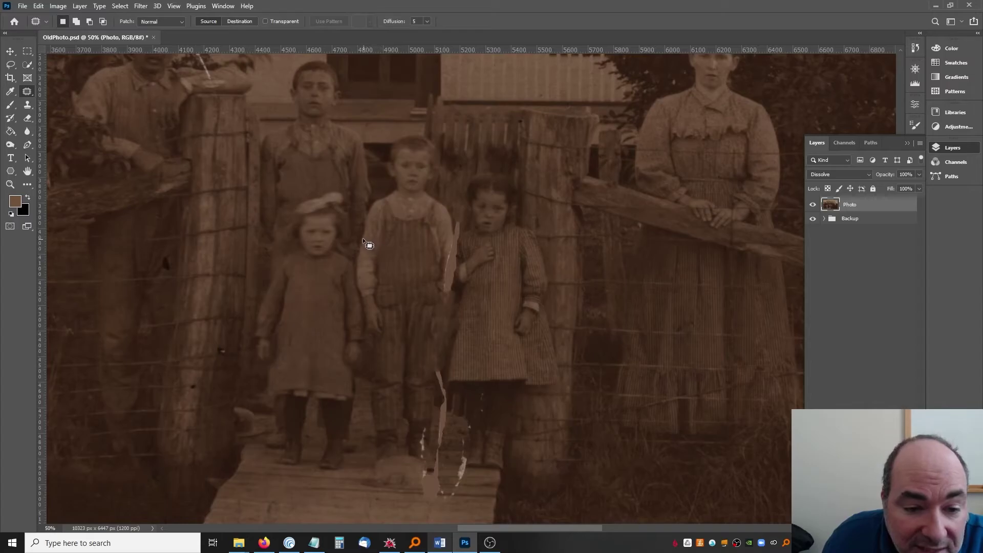
click(11, 65)
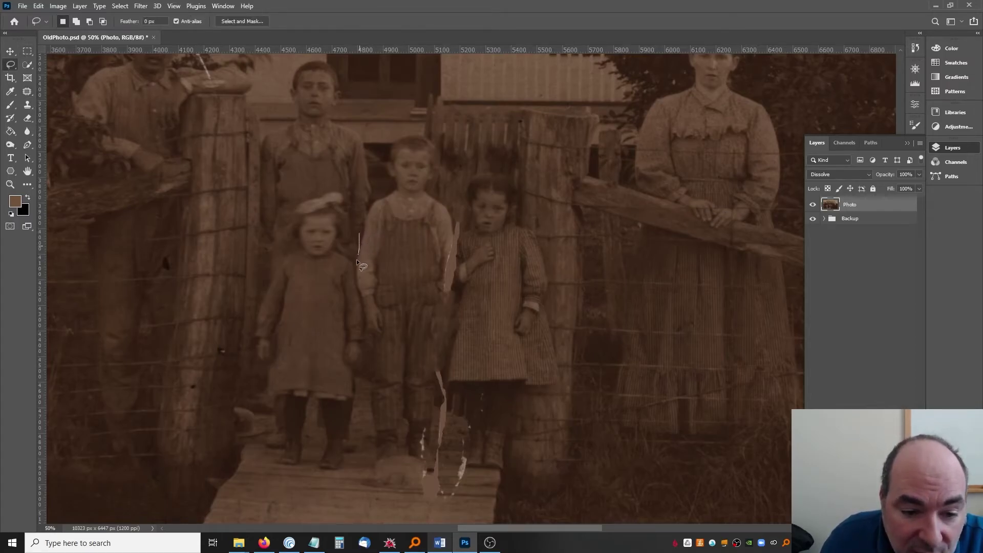
mouse_move(357, 260)
mouse_down()
mouse_move(362, 330)
mouse_move(380, 339)
mouse_move(395, 271)
mouse_move(390, 239)
mouse_move(367, 236)
mouse_up()
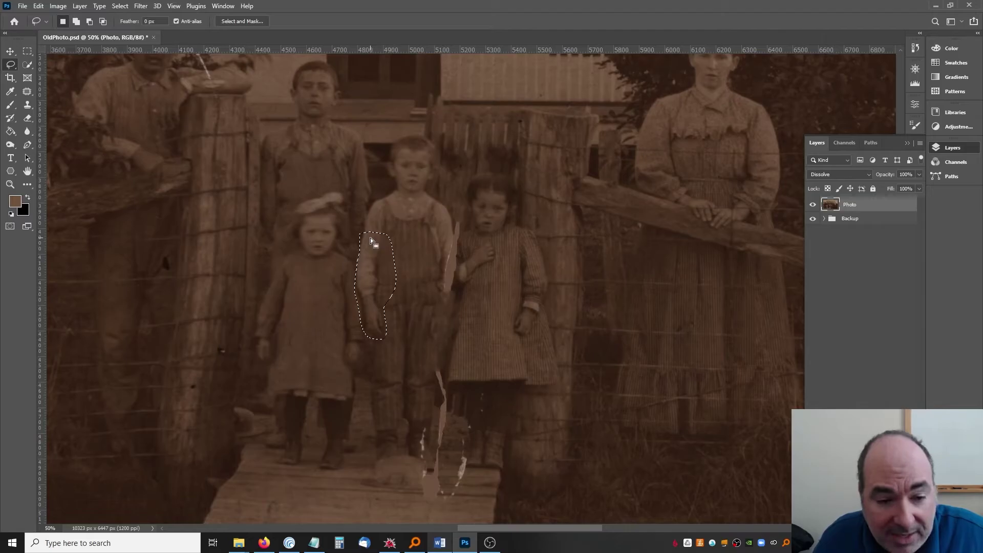
key(ctrl+j)
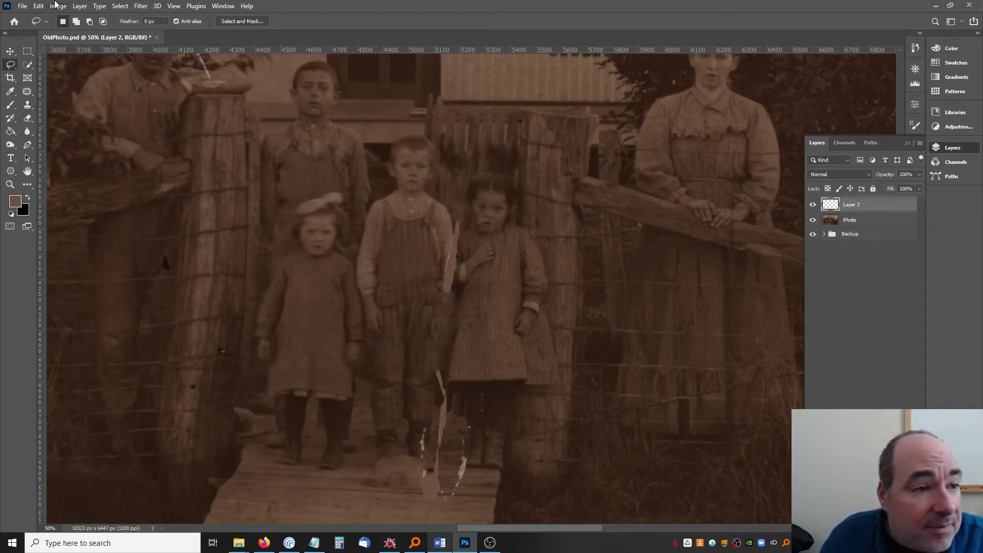
Step: Flip the copied arm horizontally and move it over the tear by the boy's right side
click(39, 5)
mouse_move(102, 239)
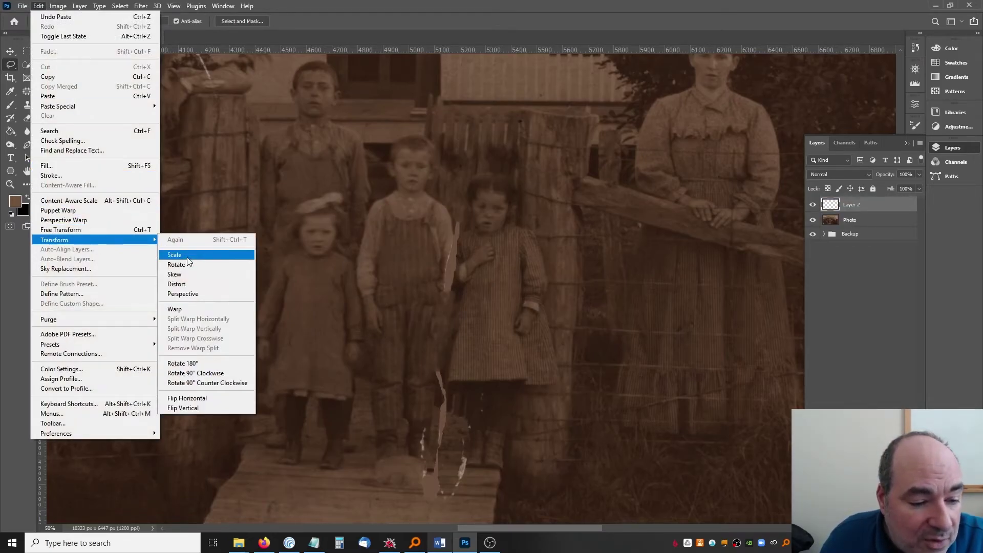
click(216, 397)
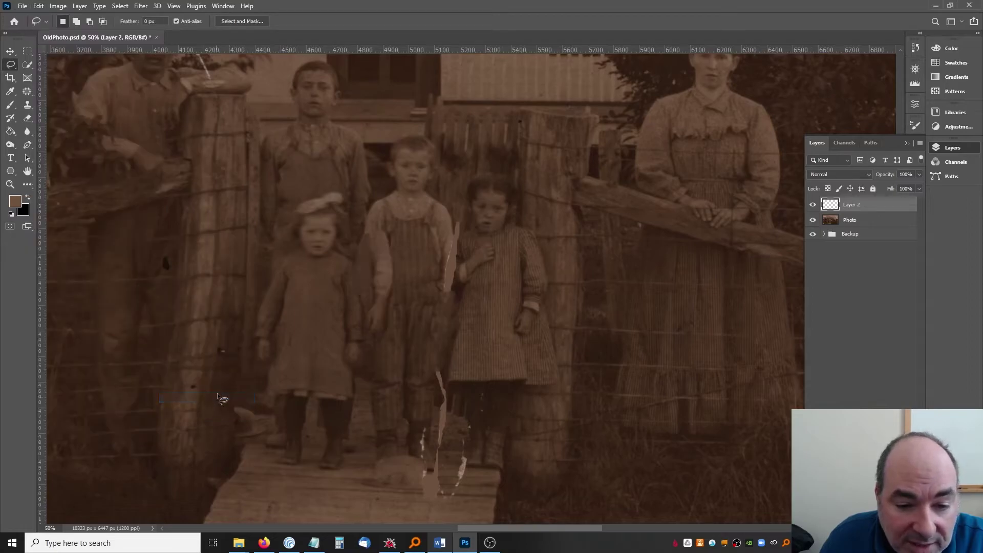
click(10, 51)
drag(374, 258, 446, 251)
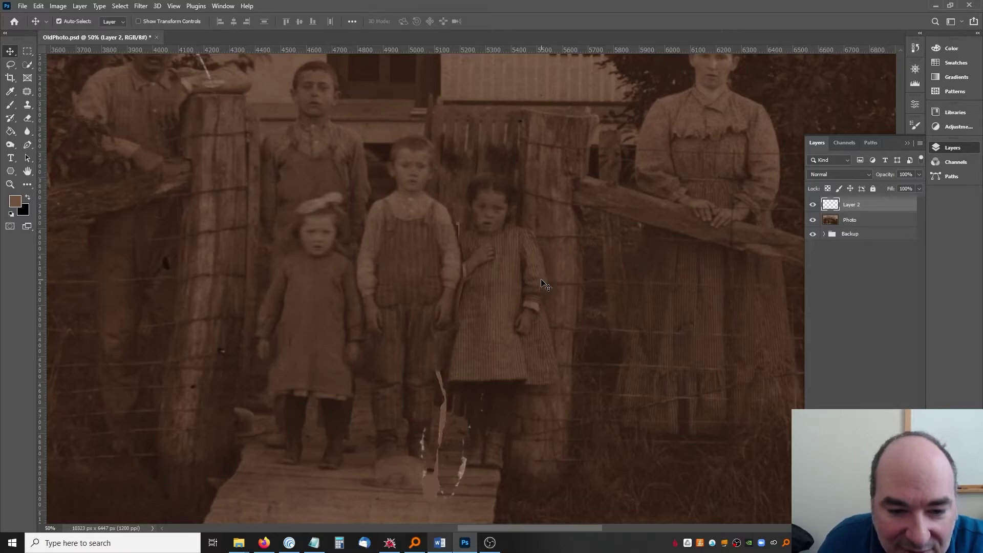
Step: Scale the arm patch to 98%, nudge it 3 px left and 8 px up, and commit
key(ctrl+plus)
key(ctrl+plus)
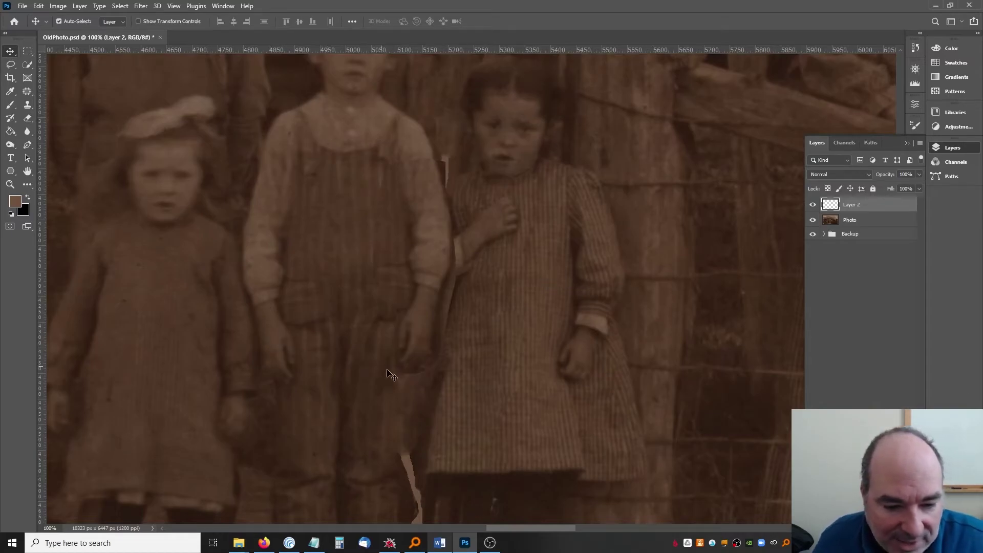
key(ctrl+t)
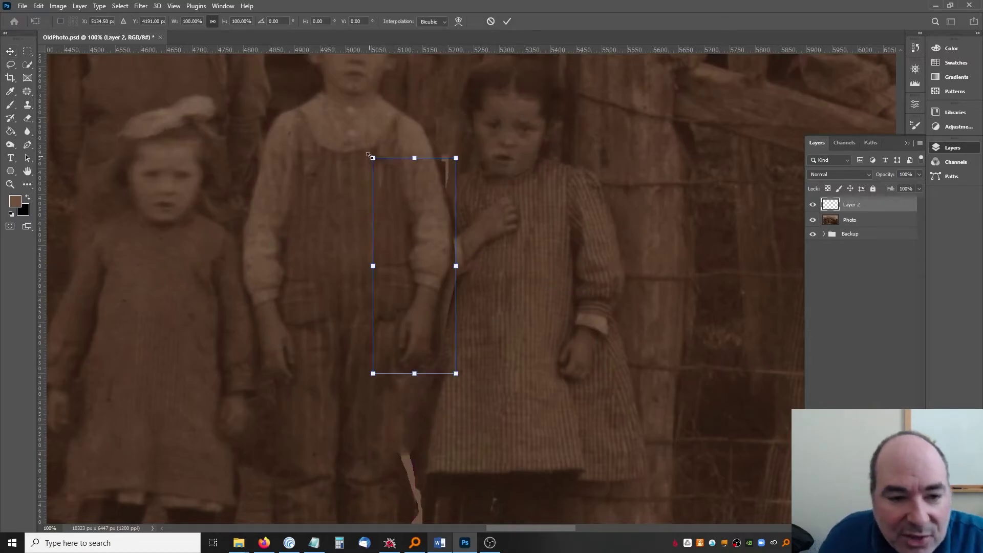
drag(372, 157, 374, 160)
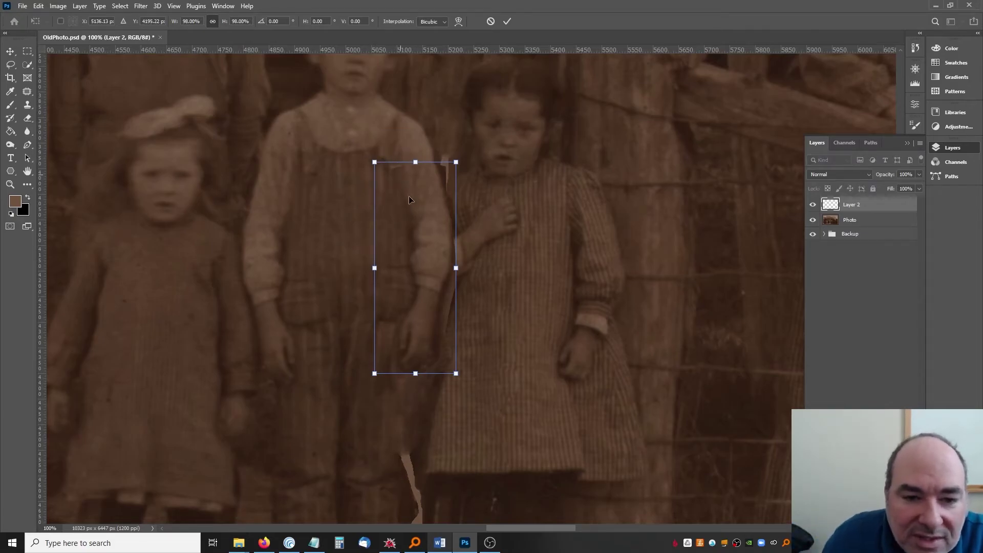
drag(432, 223, 430, 219)
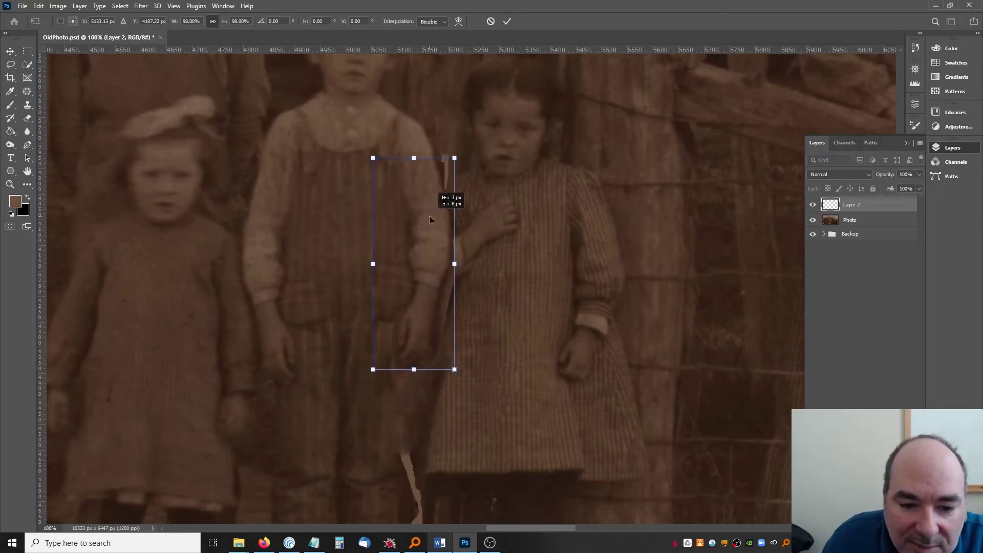
key(Return)
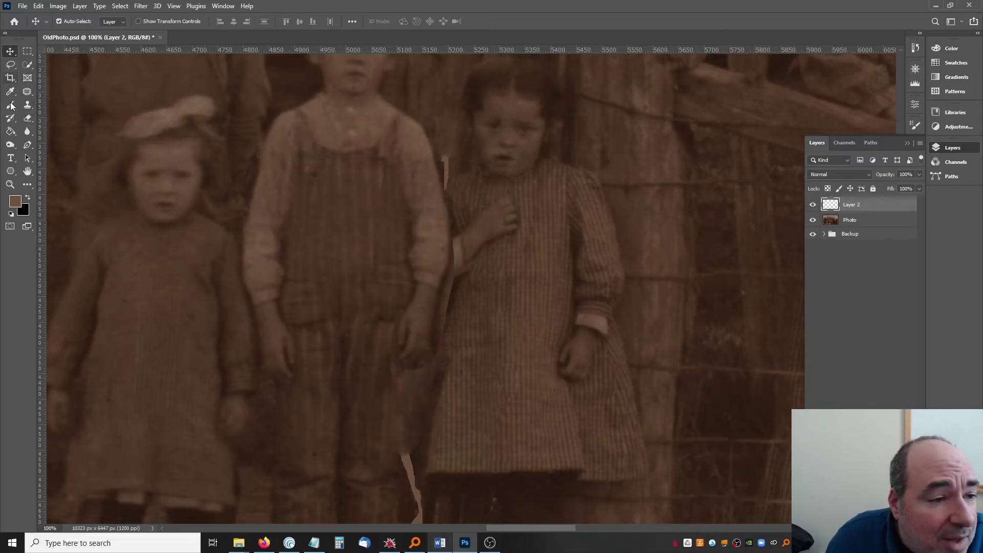
Step: Set up the Eraser tool with a soft brush and Mode: Brush
click(29, 118)
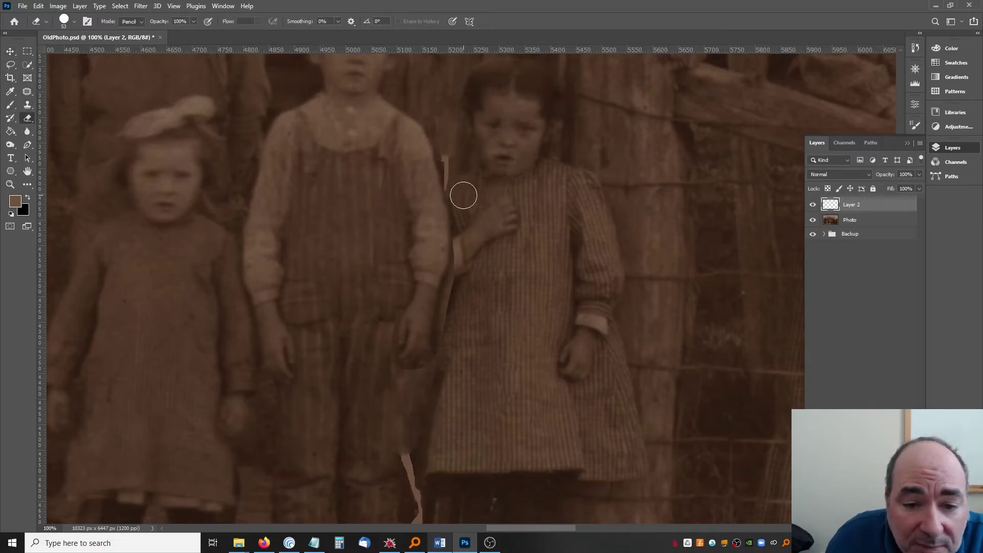
click(75, 22)
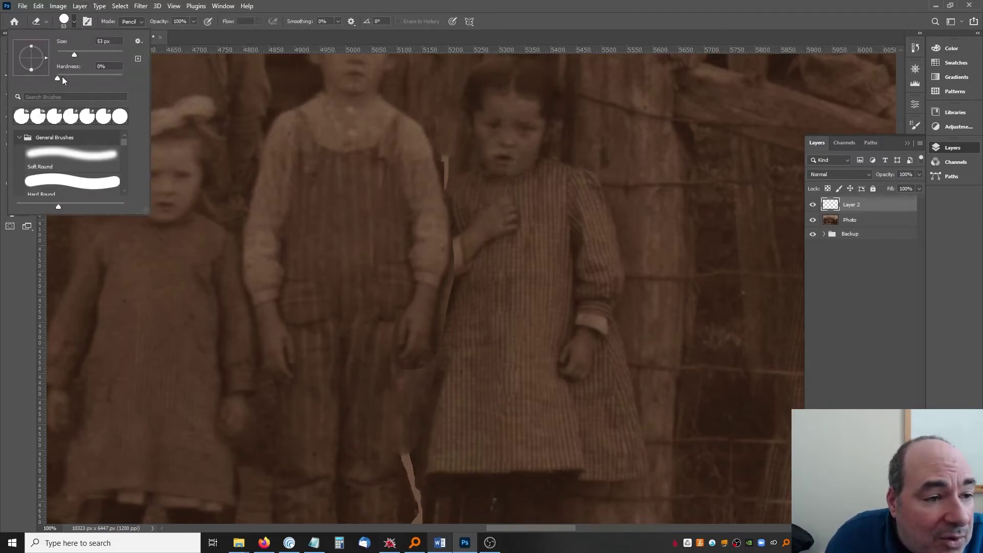
click(140, 23)
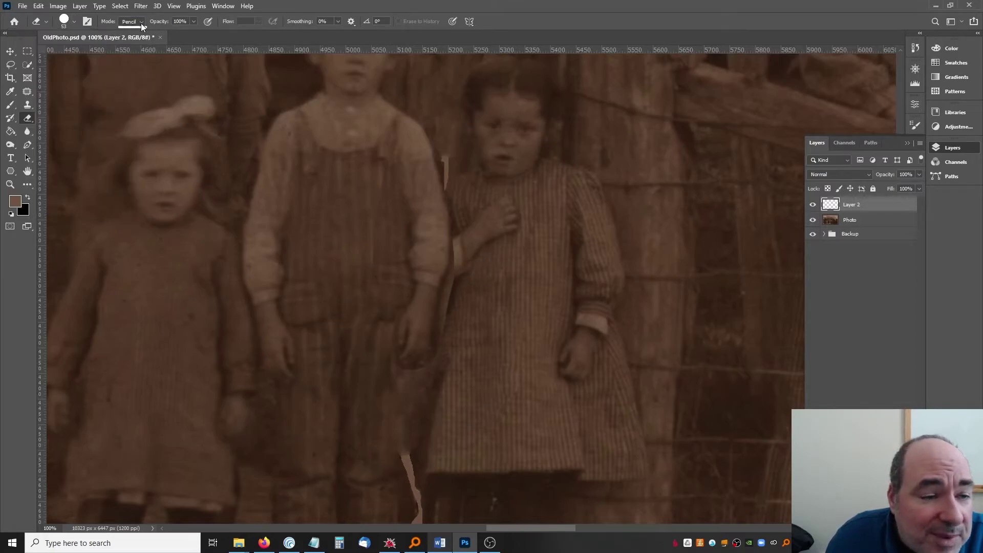
click(140, 23)
click(132, 32)
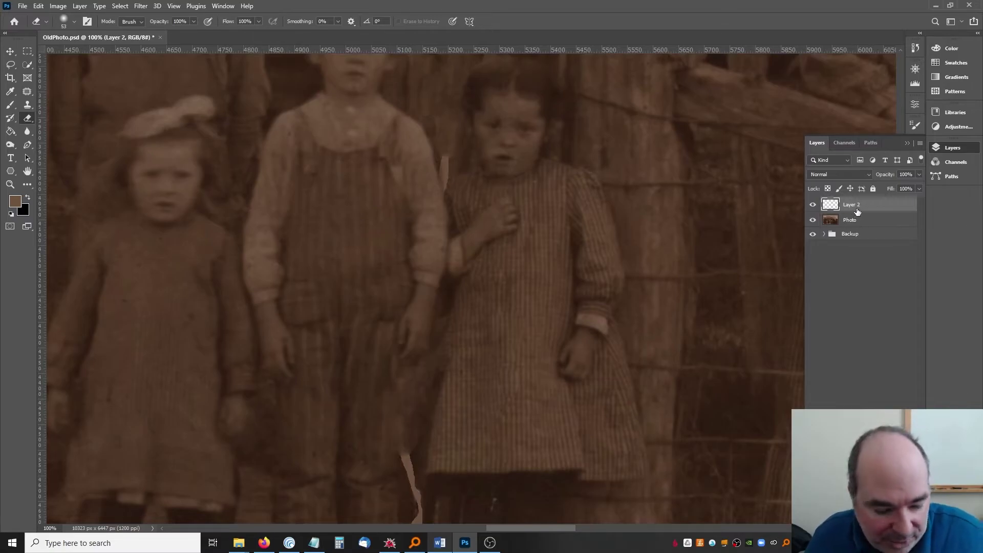
Step: Merge Layer 2 down into Photo, then toggle Photo's visibility to compare against the original
key(ctrl+e)
click(812, 205)
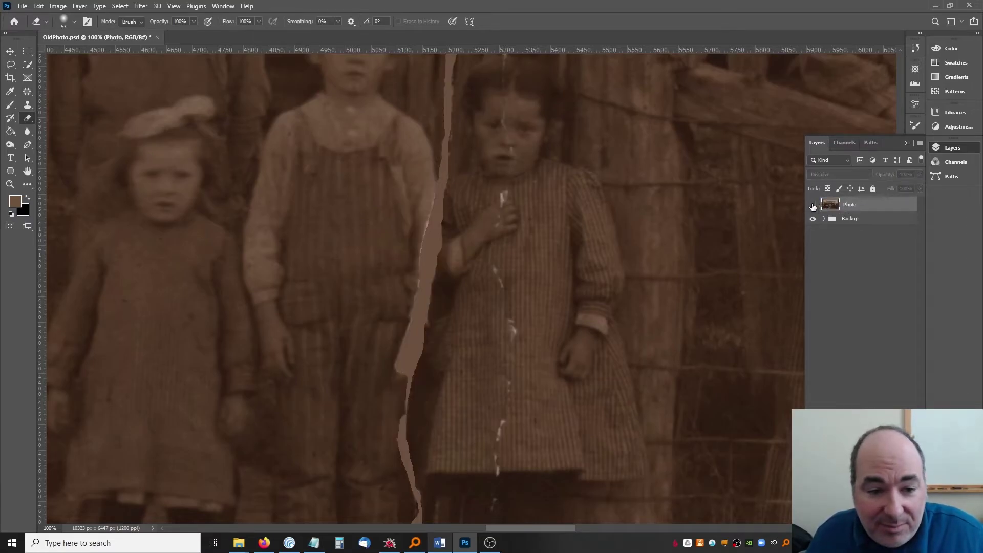
click(812, 204)
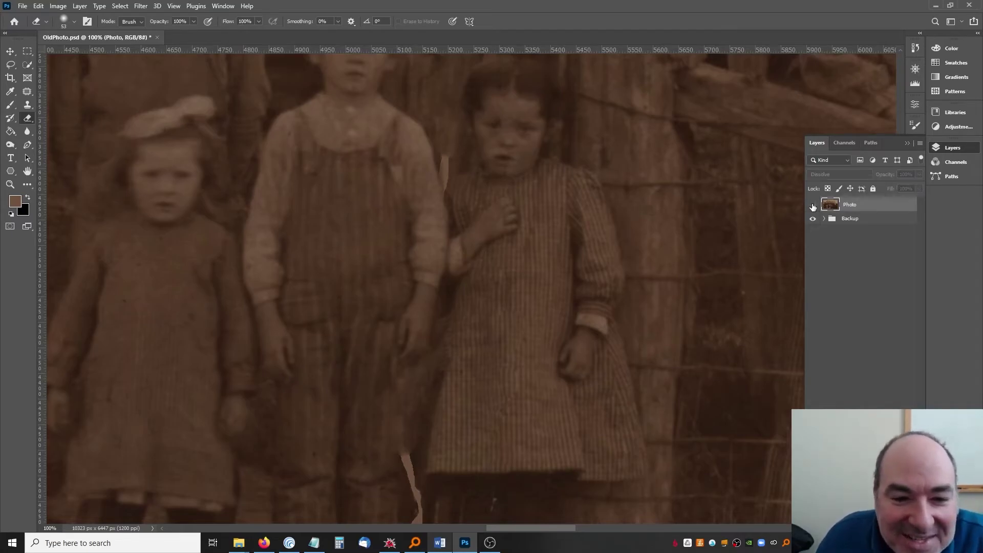
click(812, 205)
click(812, 204)
click(812, 205)
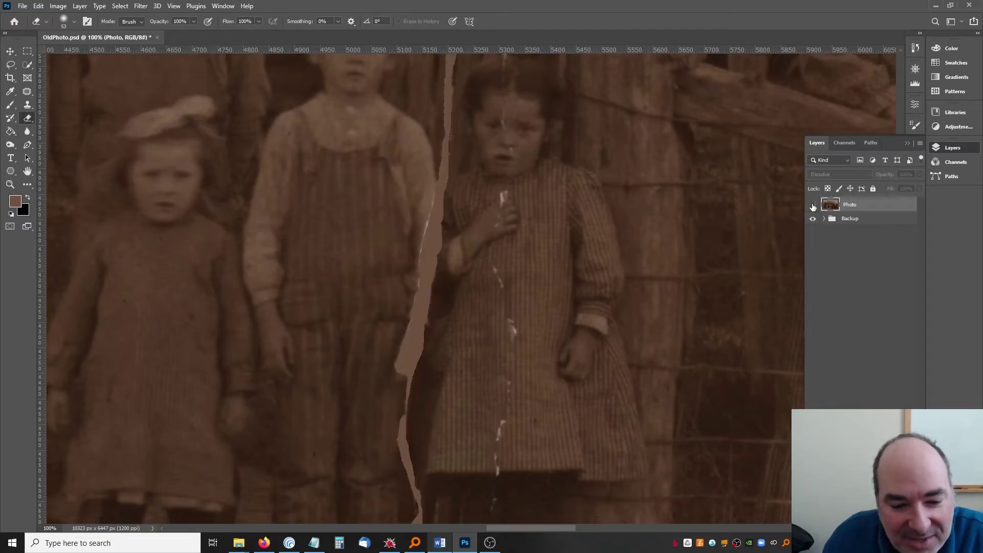
click(812, 205)
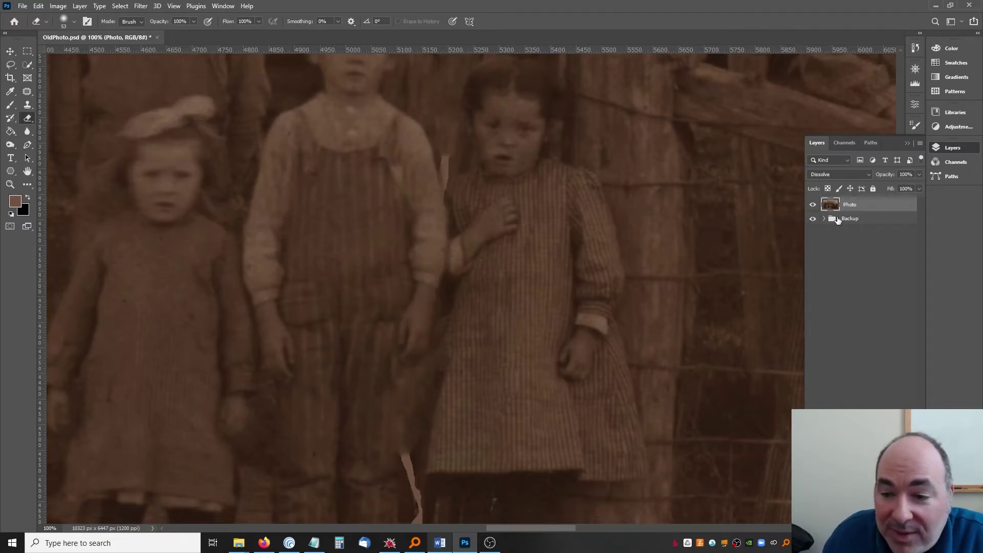
Step: Zoom in on the light strip near the boy's shoulder
click(10, 184)
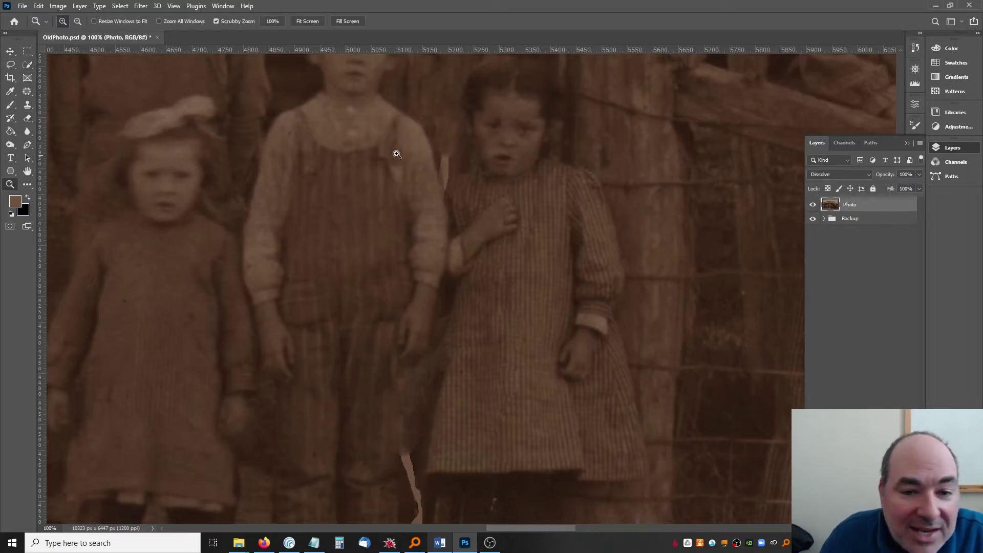
click(434, 139)
scroll(374, 140, up, 1)
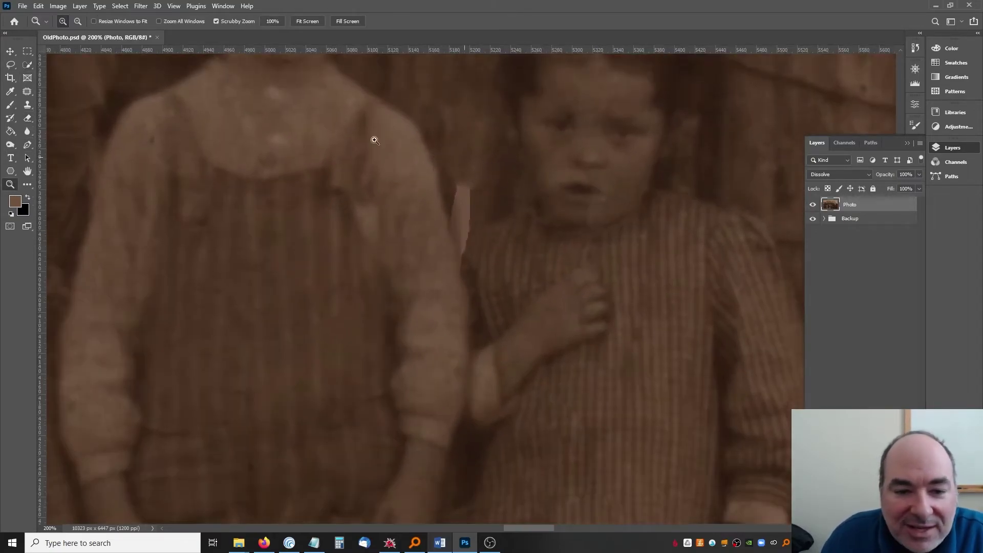
Step: Patch the light strip beside the shoulder with clean background from above
click(27, 92)
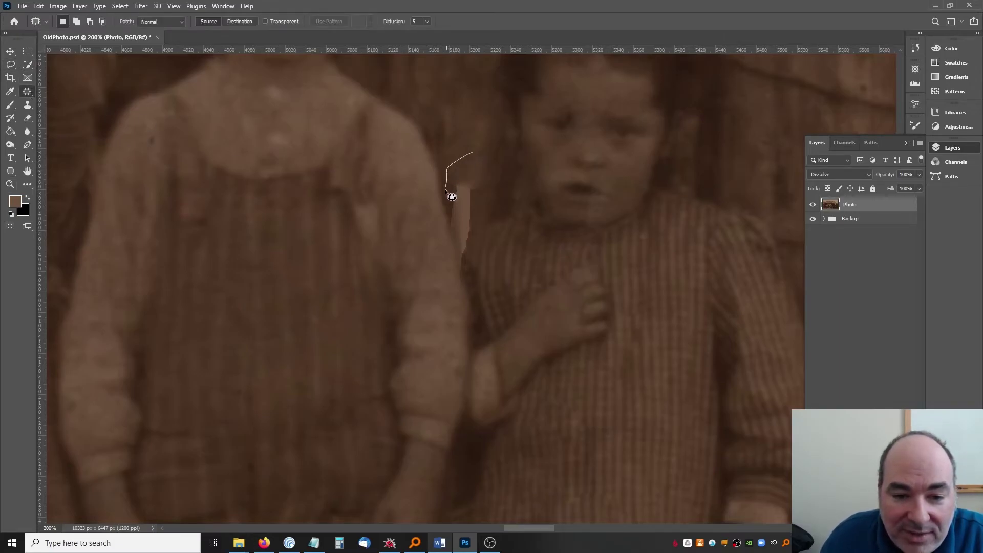
drag(481, 221, 472, 154)
drag(468, 189, 469, 125)
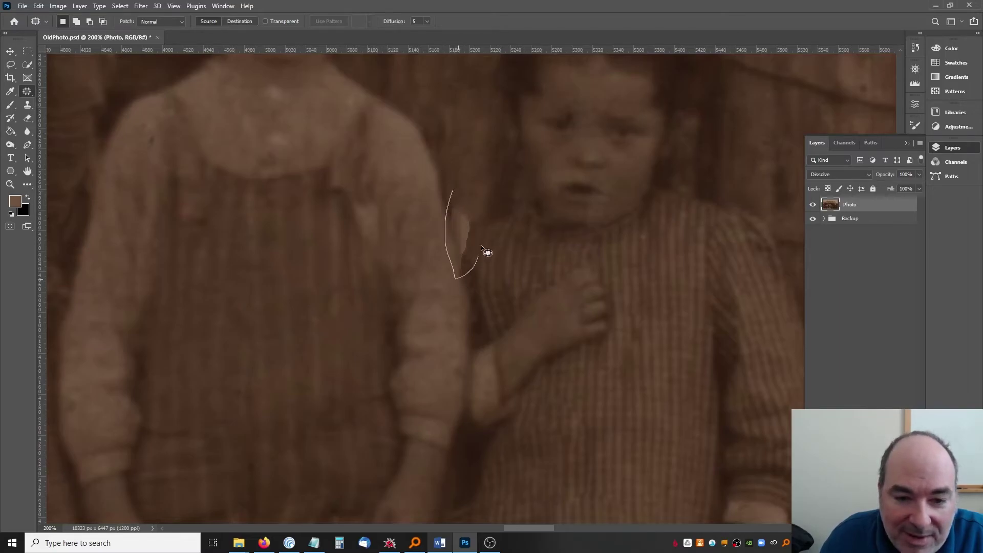
mouse_move(487, 252)
mouse_down()
mouse_move(464, 169)
mouse_move(439, 228)
mouse_up()
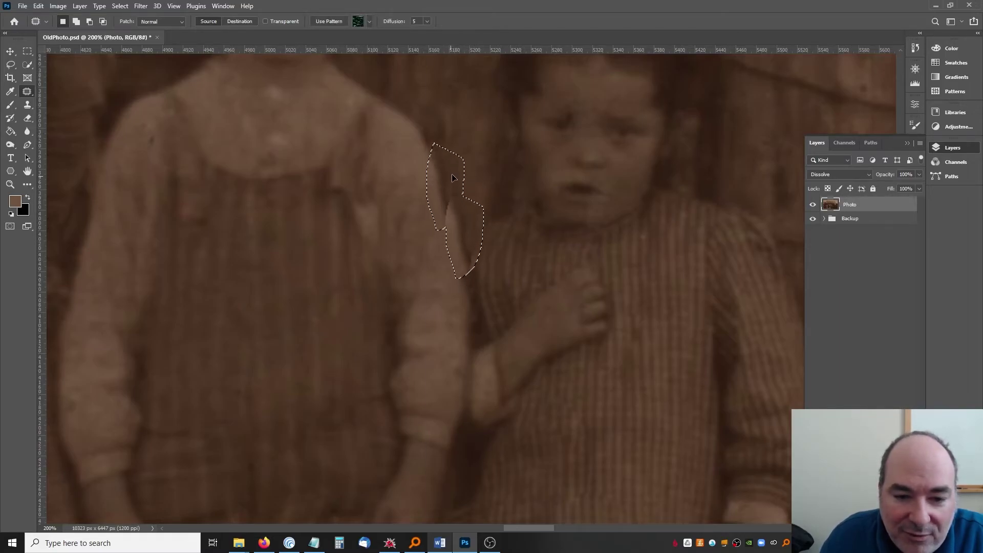
drag(452, 177, 451, 92)
key(ctrl+d)
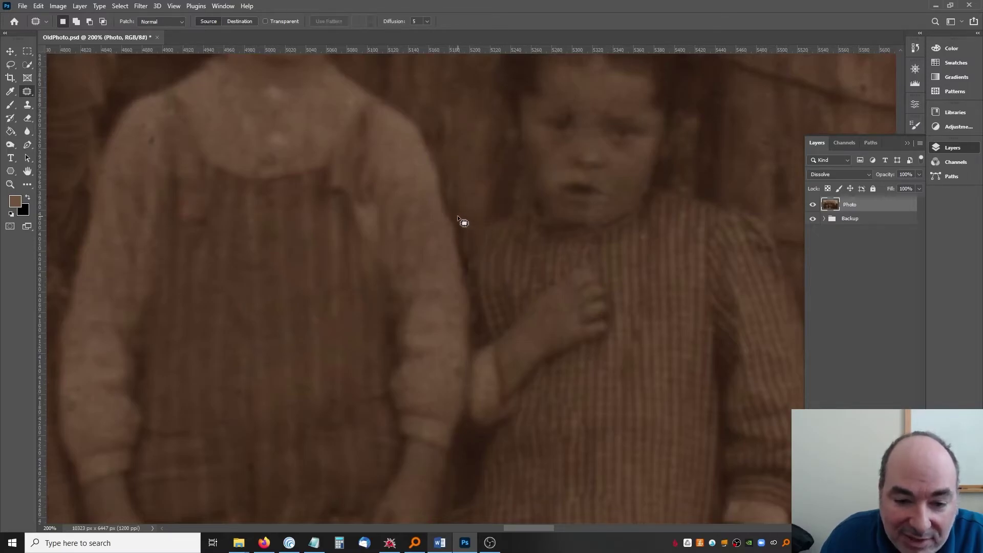
Step: Patch the small leftover light spots left of the girl's collar
drag(481, 237, 476, 190)
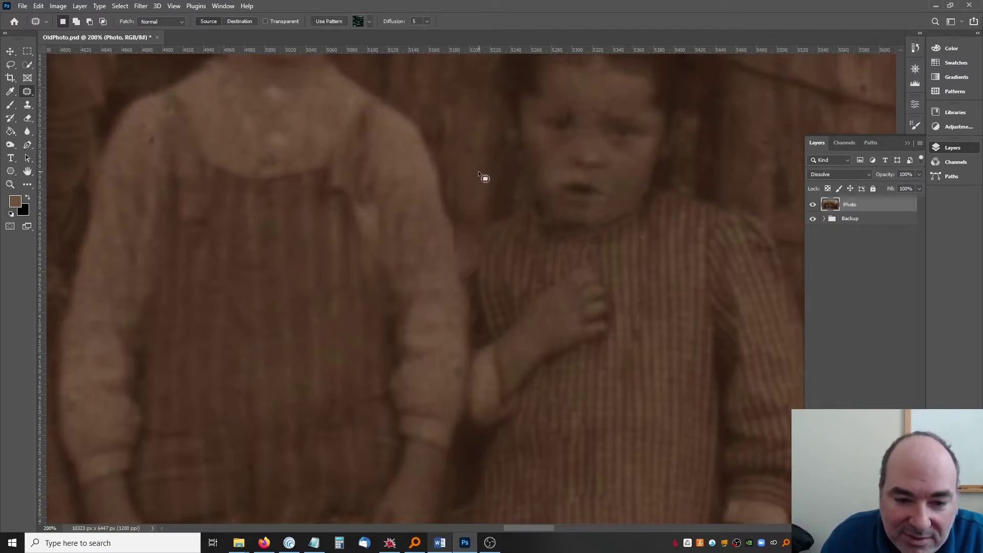
key(ctrl+d)
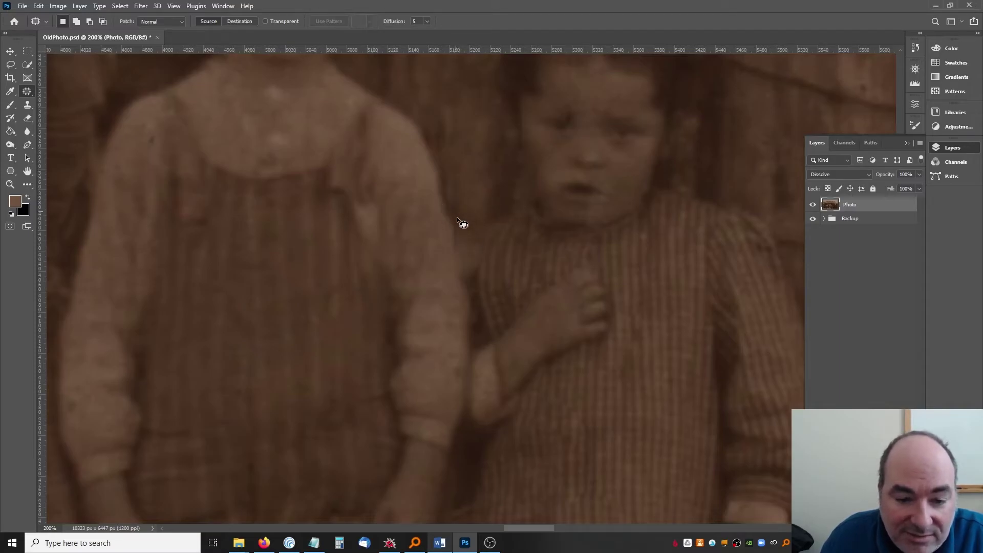
mouse_move(476, 225)
mouse_down()
mouse_move(467, 267)
mouse_move(457, 219)
mouse_up()
key(ctrl+d)
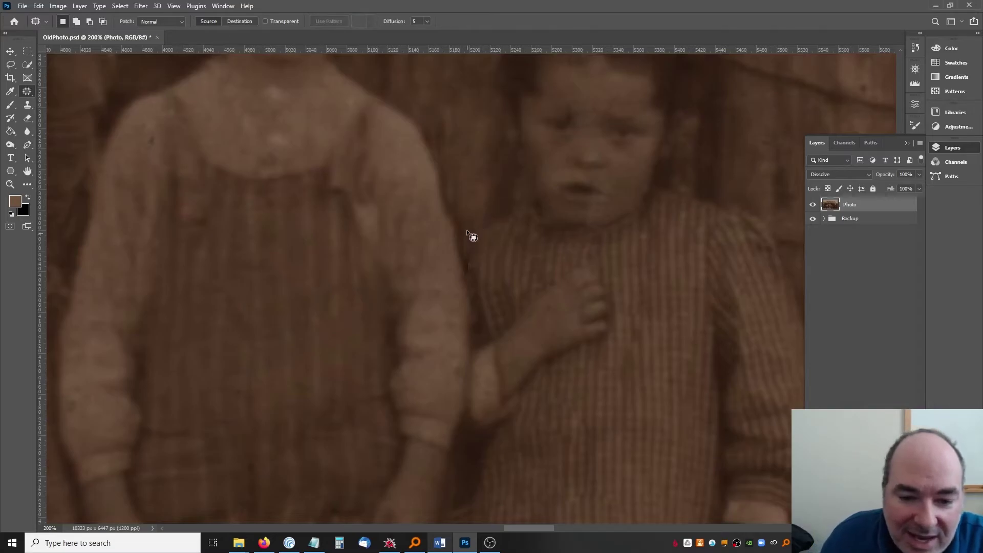
mouse_move(478, 280)
mouse_down()
mouse_move(450, 187)
mouse_move(446, 240)
mouse_up()
key(ctrl+d)
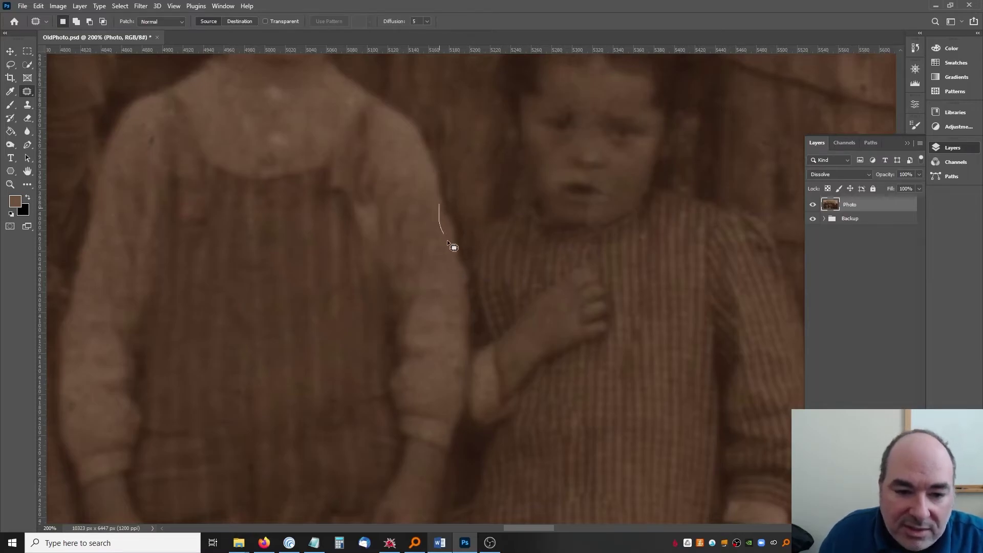
Step: Patch the tear beside the boy's shoulder and the thin sliver near the girl's head
drag(452, 195, 448, 197)
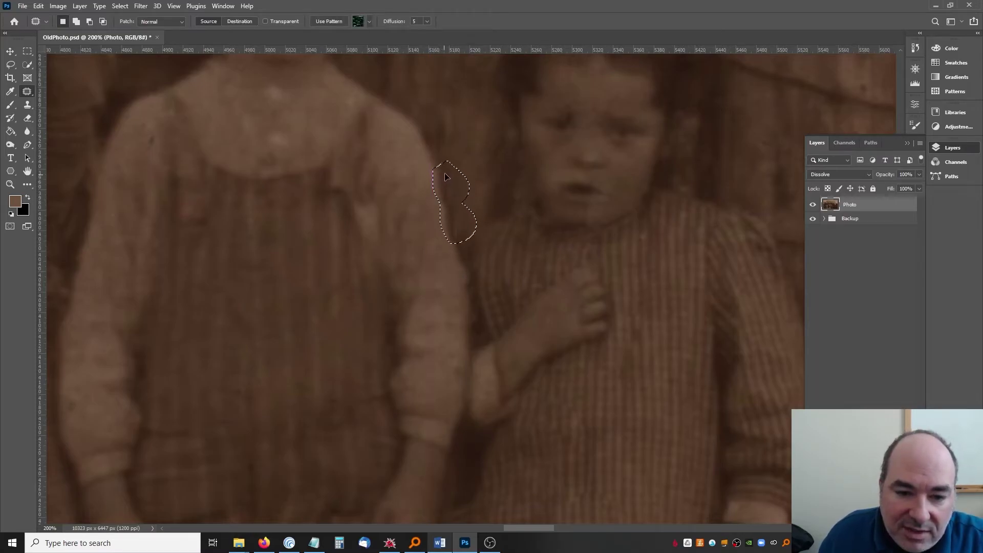
mouse_move(455, 197)
mouse_down()
mouse_move(445, 240)
mouse_move(463, 156)
mouse_up()
key(ctrl+d)
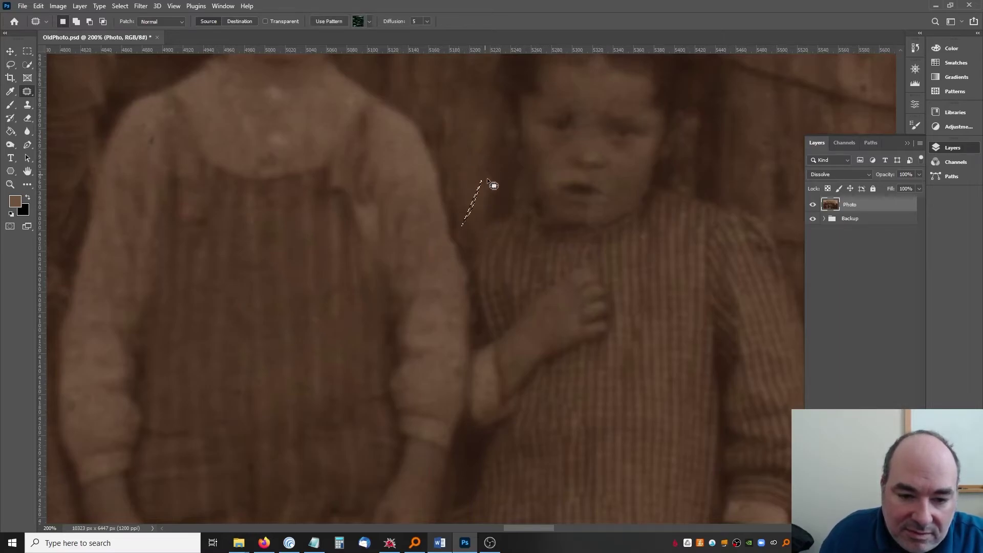
mouse_move(457, 217)
mouse_down()
mouse_move(438, 251)
mouse_move(495, 160)
mouse_up()
key(ctrl+d)
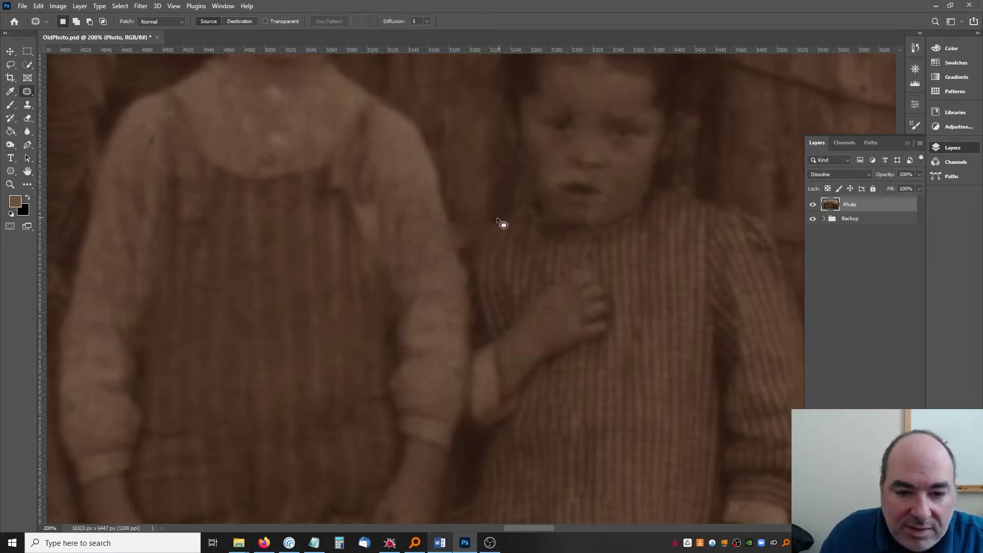
mouse_move(461, 222)
mouse_down()
mouse_move(489, 240)
mouse_move(445, 251)
mouse_move(461, 220)
mouse_up()
drag(482, 181, 462, 224)
key(ctrl+d)
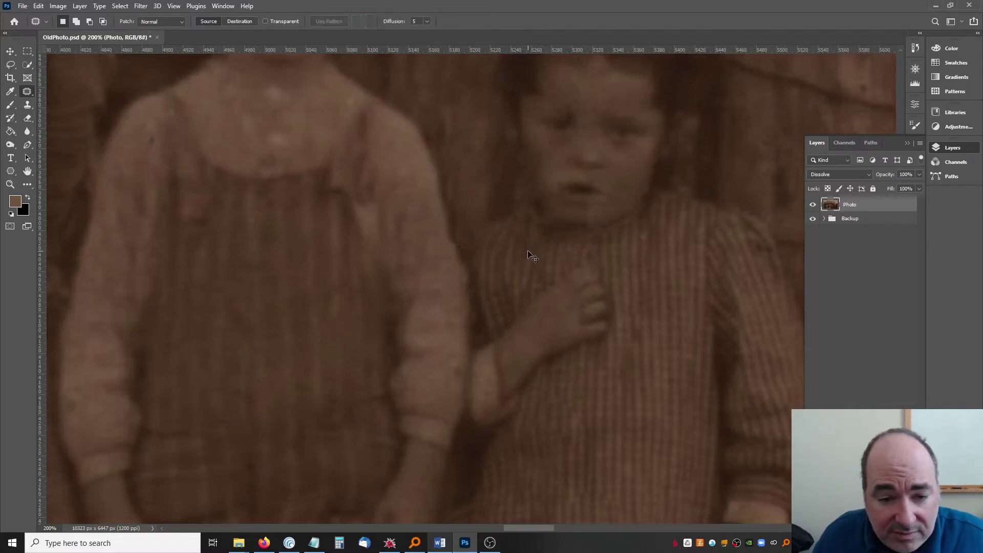
Step: Zoom out to the children by the fence, then zoom back in on their clothing
key(z)
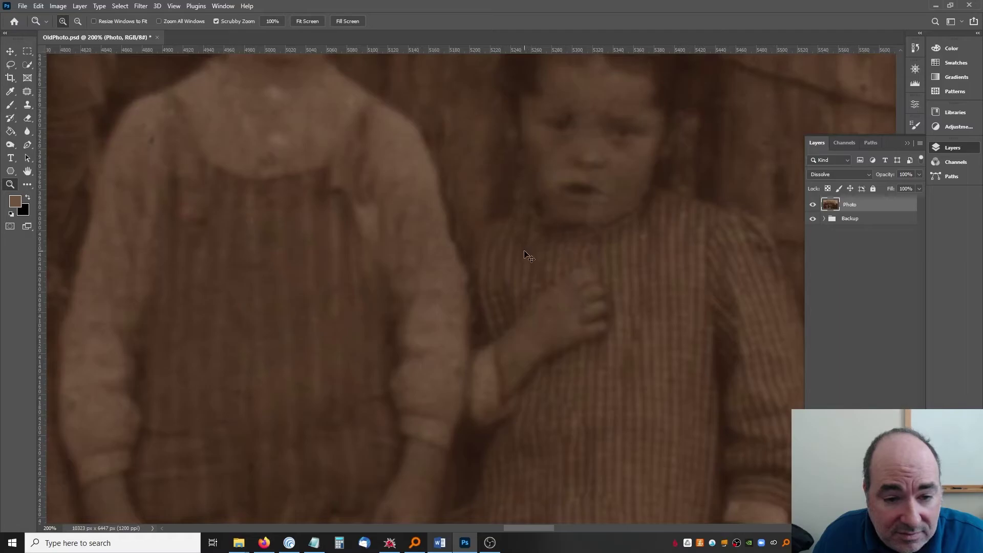
key(ctrl+z)
click(521, 266)
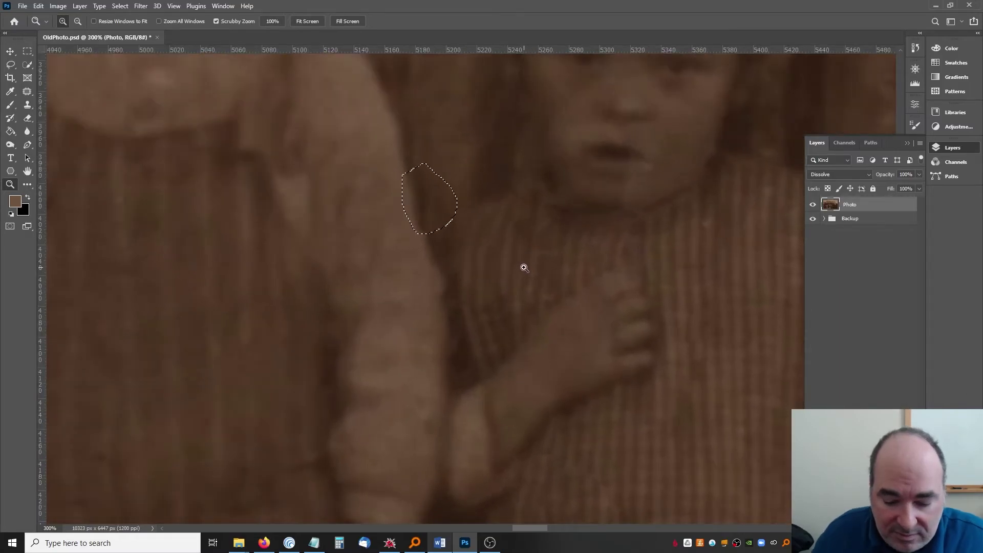
key(ctrl+minus)
key(ctrl+minus)
key(ctrl+minus)
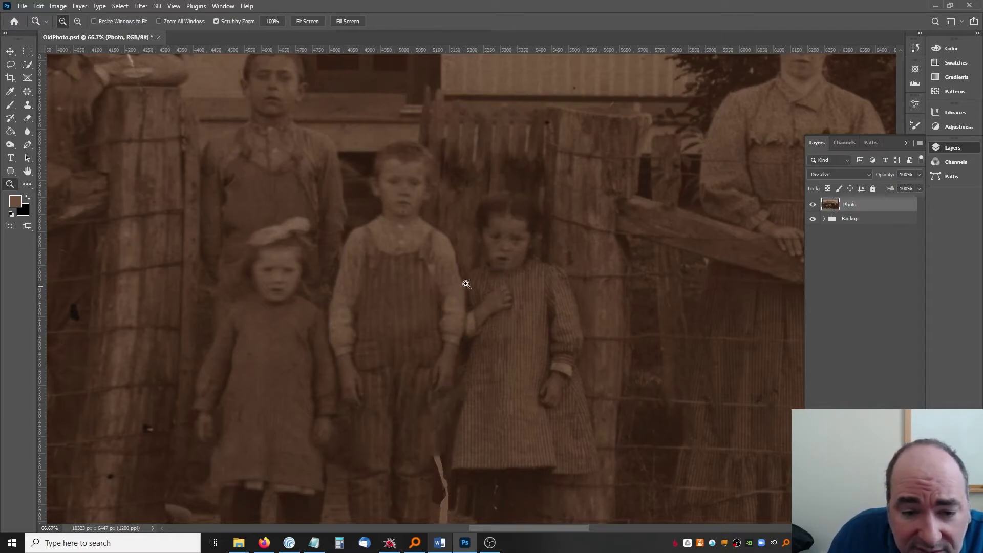
click(438, 268)
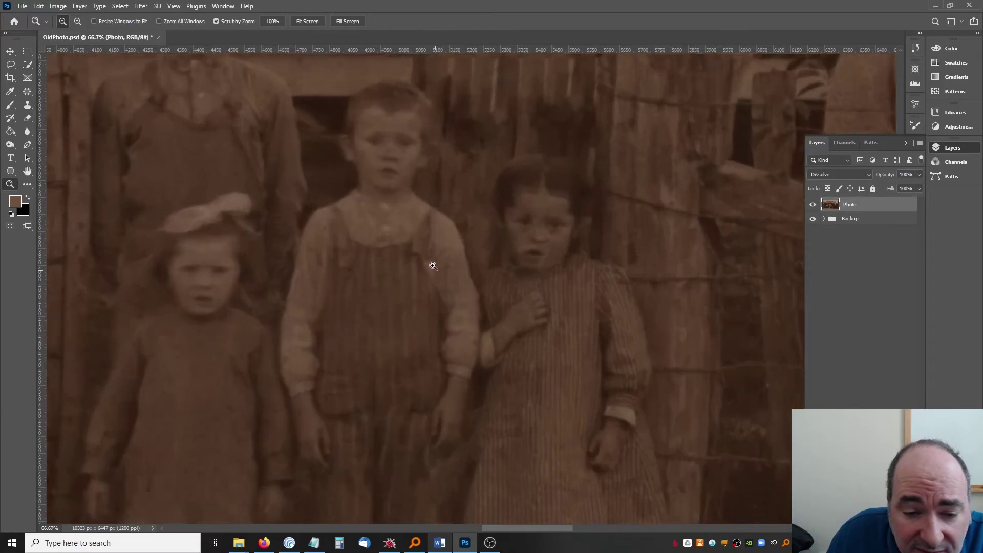
click(438, 269)
scroll(425, 249, down, 6)
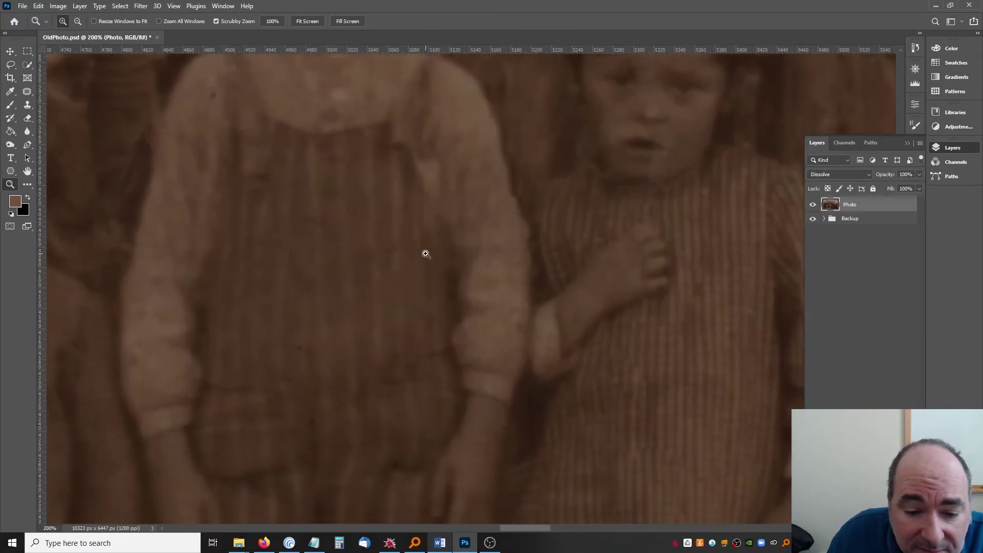
scroll(424, 253, down, 1)
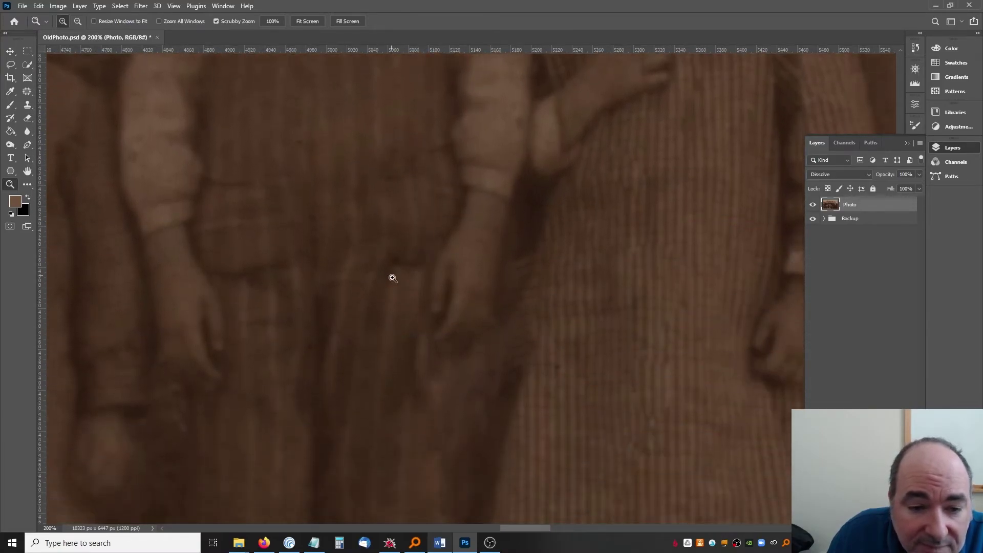
Step: Patch a small clothing spot and the first part of the light streak below it
click(28, 91)
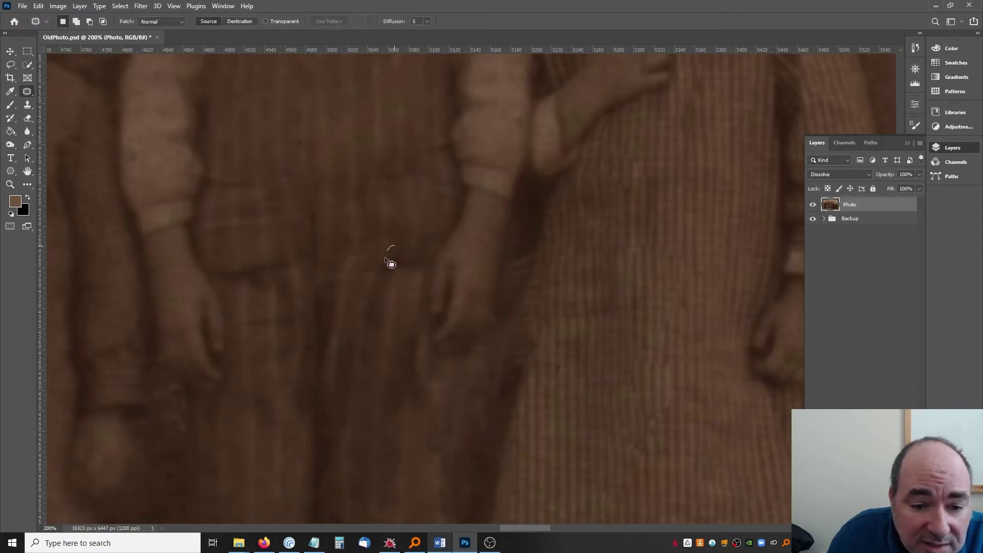
drag(403, 267, 390, 259)
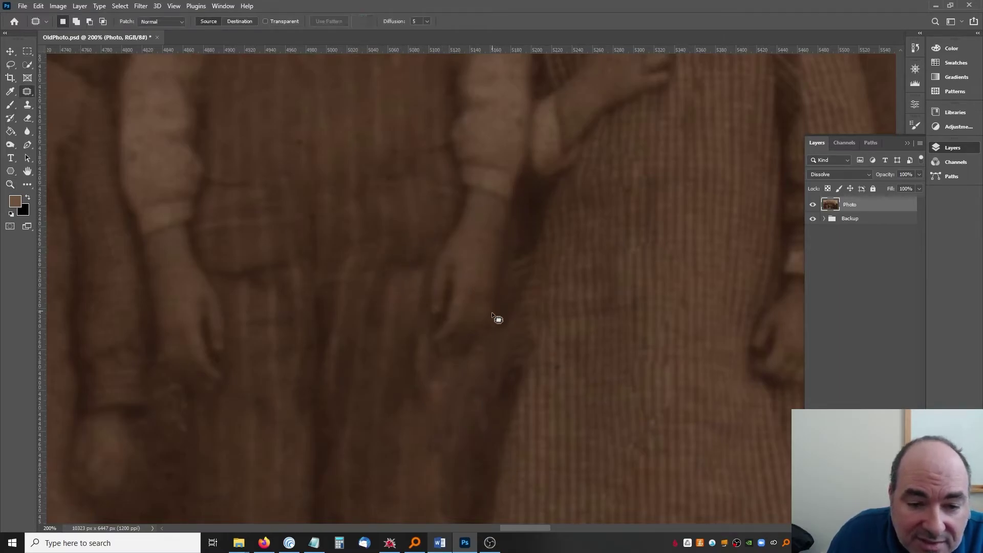
scroll(491, 318, down, 2)
scroll(492, 318, down, 7)
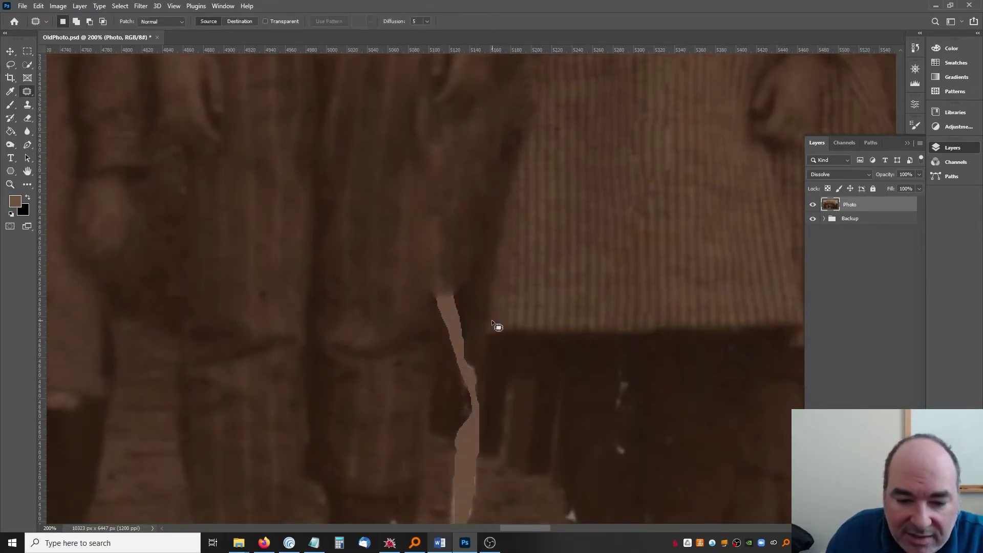
scroll(492, 324, down, 4)
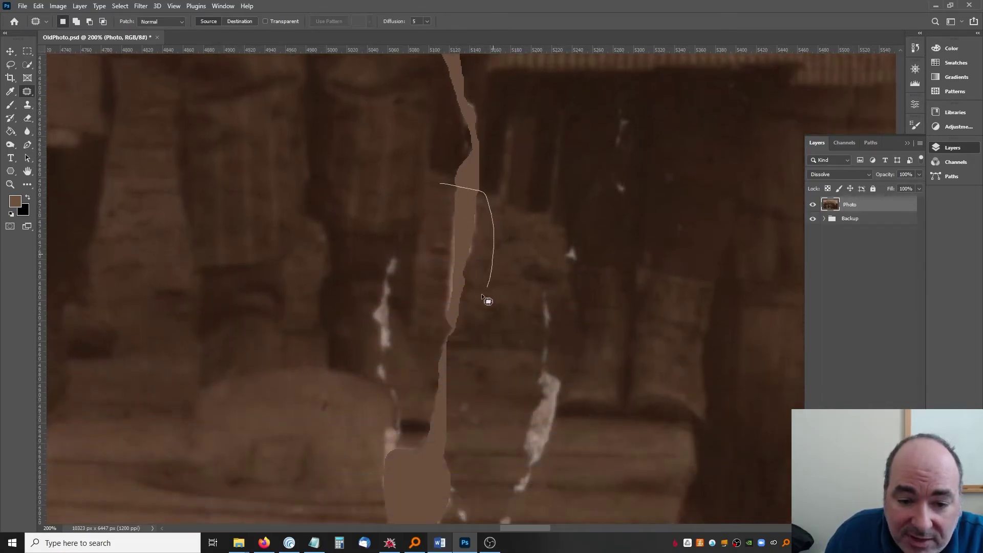
drag(439, 214, 440, 187)
drag(471, 256, 532, 287)
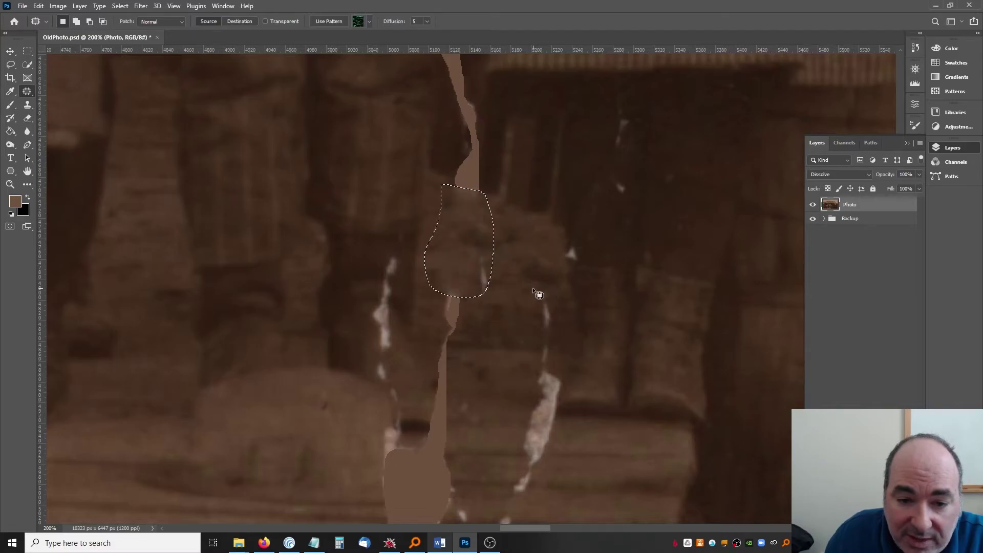
key(ctrl+d)
Step: Patch the next two sections of the light streak with texture from the right
drag(516, 231, 470, 229)
drag(489, 269, 520, 331)
key(ctrl+d)
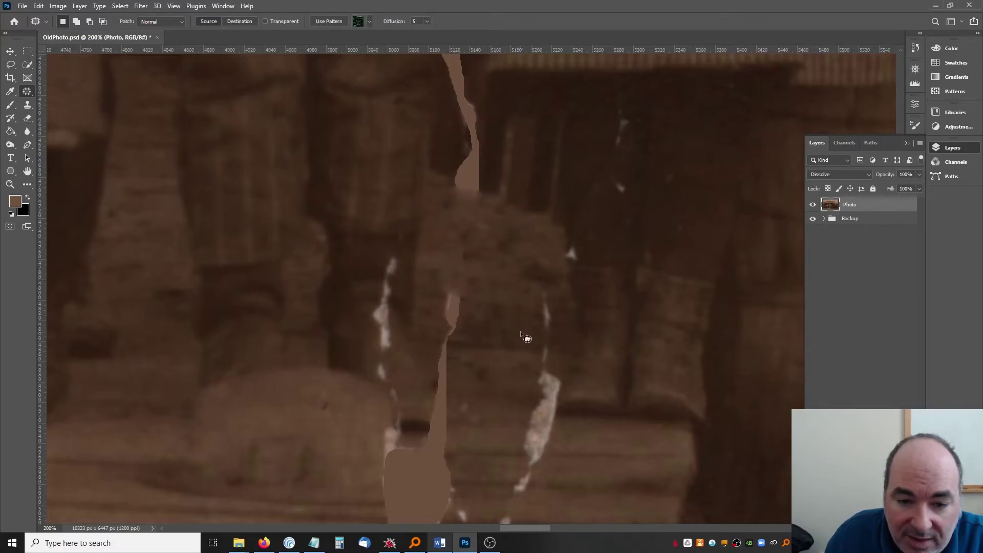
drag(443, 375, 436, 273)
drag(448, 317, 512, 329)
key(ctrl+d)
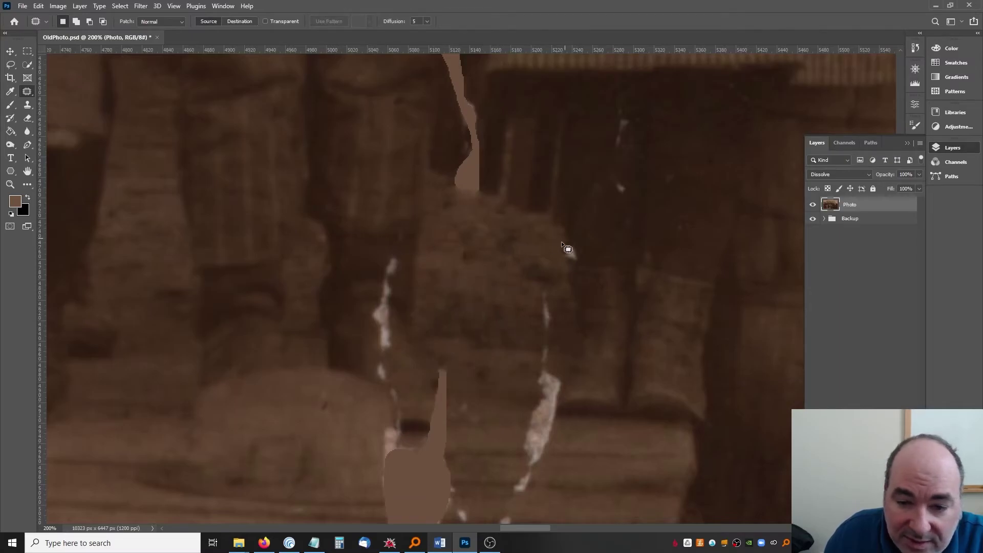
Step: Patch several nearby white specks, including one higher up
mouse_move(565, 240)
mouse_down()
mouse_move(581, 251)
mouse_move(563, 256)
mouse_move(566, 240)
mouse_up()
key(ctrl+d)
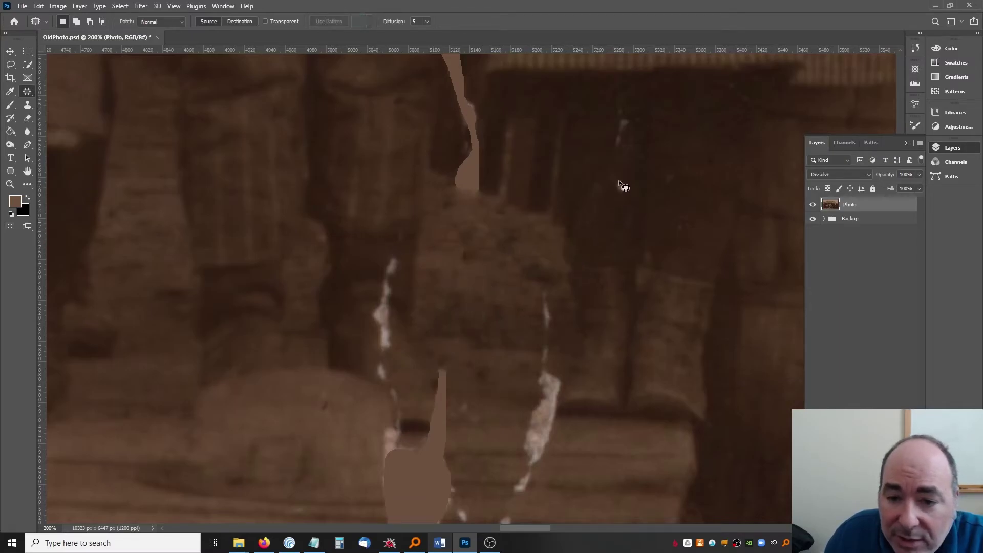
mouse_move(619, 180)
mouse_down()
mouse_move(626, 201)
mouse_move(633, 176)
mouse_up()
mouse_move(624, 128)
mouse_down()
mouse_move(612, 158)
mouse_move(625, 121)
mouse_move(645, 145)
mouse_up()
key(ctrl+d)
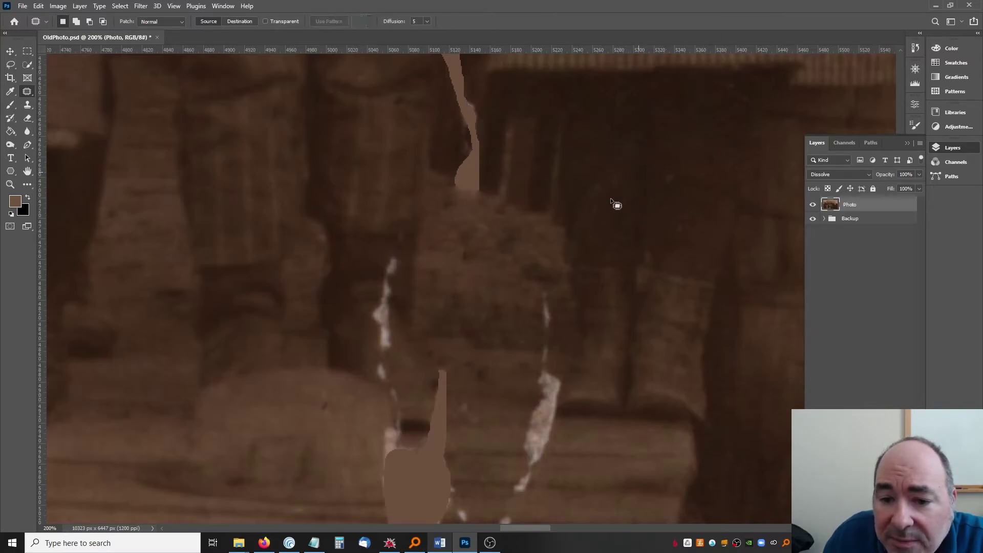
scroll(569, 250, down, 2)
mouse_move(551, 304)
mouse_down()
mouse_move(555, 254)
mouse_move(500, 246)
mouse_move(535, 248)
mouse_move(526, 258)
mouse_up()
key(ctrl+d)
Step: Patch a lower speck from the clean area to its right and a two-part damaged area along the tear
scroll(515, 269, down, 2)
key(ctrl+d)
scroll(500, 269, down, 1)
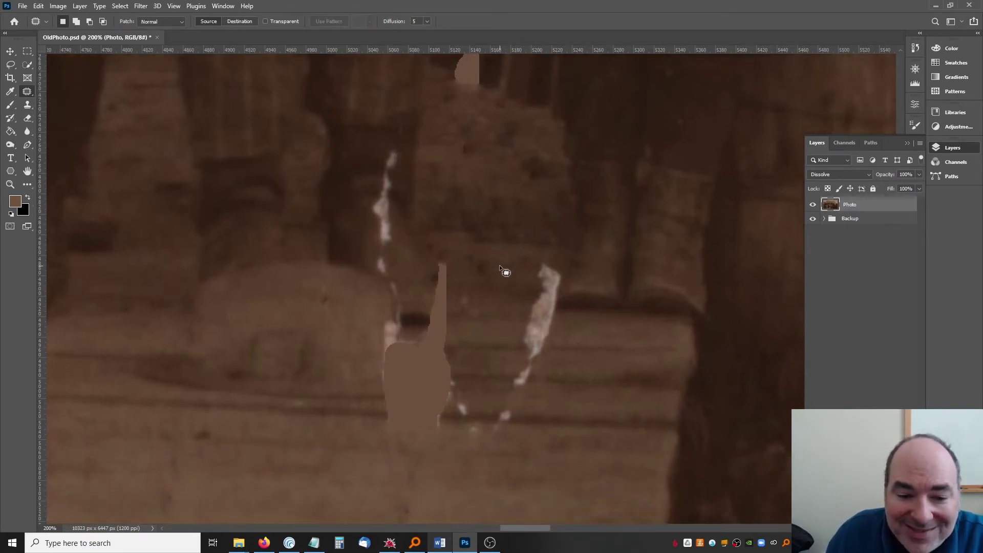
scroll(486, 285, down, 1)
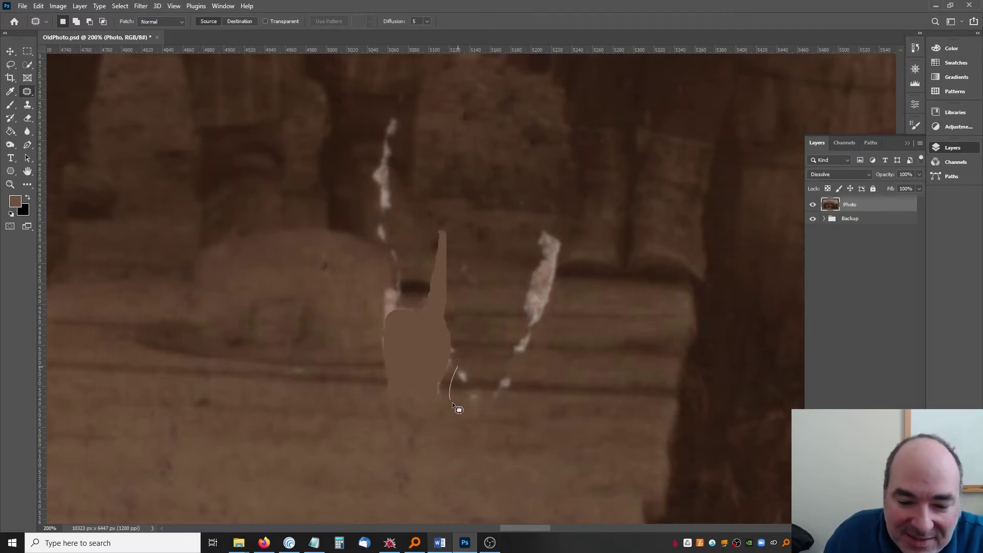
mouse_move(528, 366)
mouse_down()
mouse_move(533, 382)
mouse_move(613, 379)
mouse_up()
key(ctrl+d)
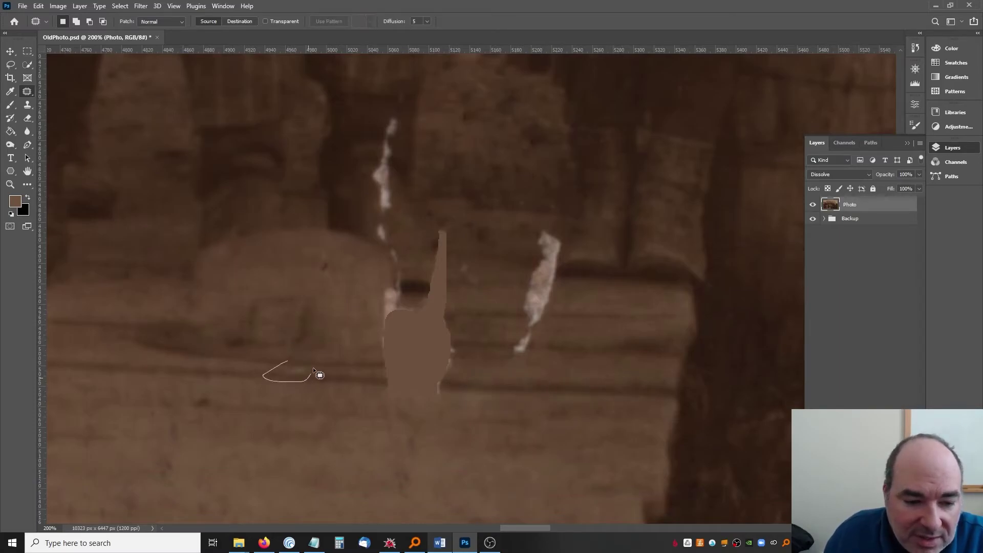
mouse_move(313, 370)
mouse_down()
mouse_move(260, 368)
mouse_move(320, 388)
mouse_up()
key(ctrl+d)
Step: Patch the tear along the seat edge, then select clean area left of the brown blotch
scroll(321, 389, down, 2)
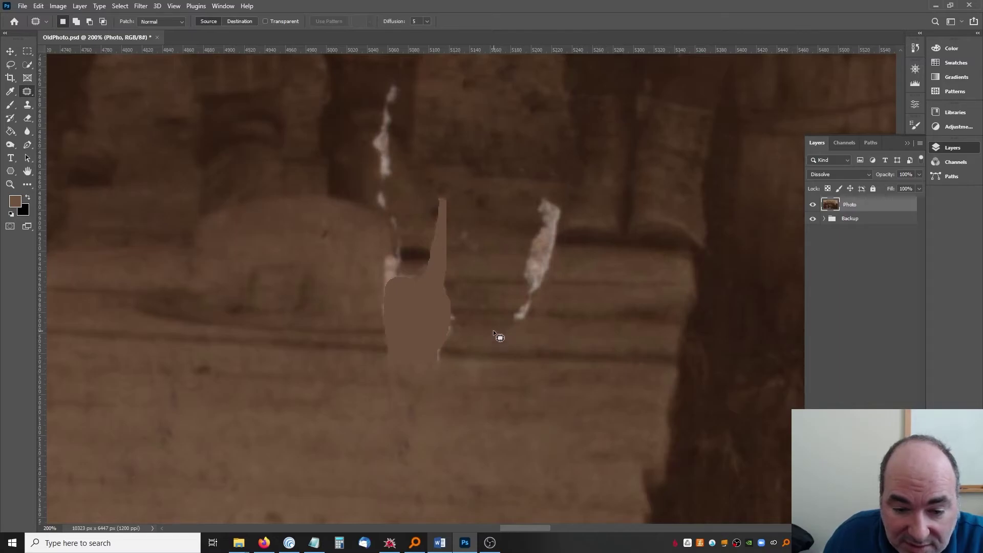
mouse_move(391, 333)
mouse_down()
mouse_move(357, 339)
mouse_move(466, 363)
mouse_move(450, 351)
mouse_up()
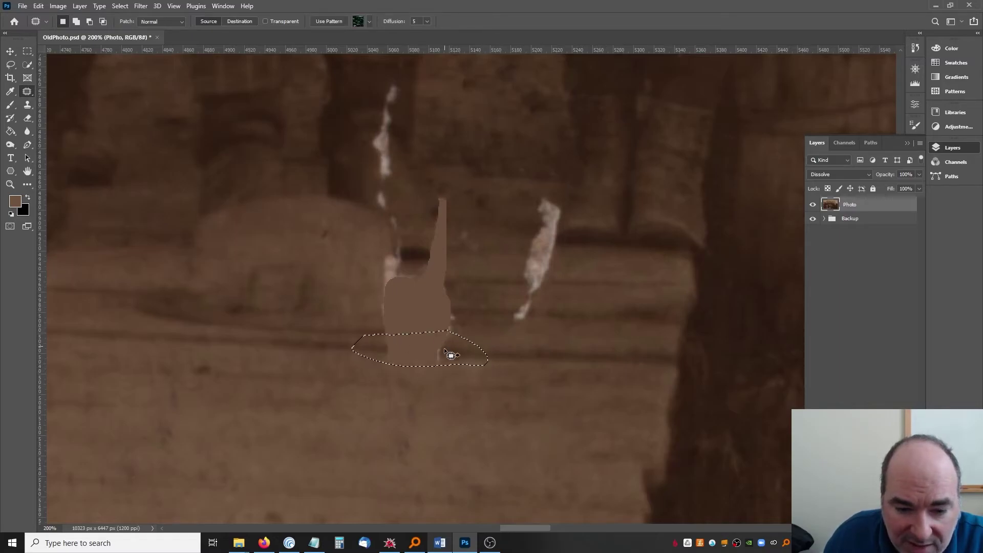
drag(558, 354, 567, 361)
key(ctrl+d)
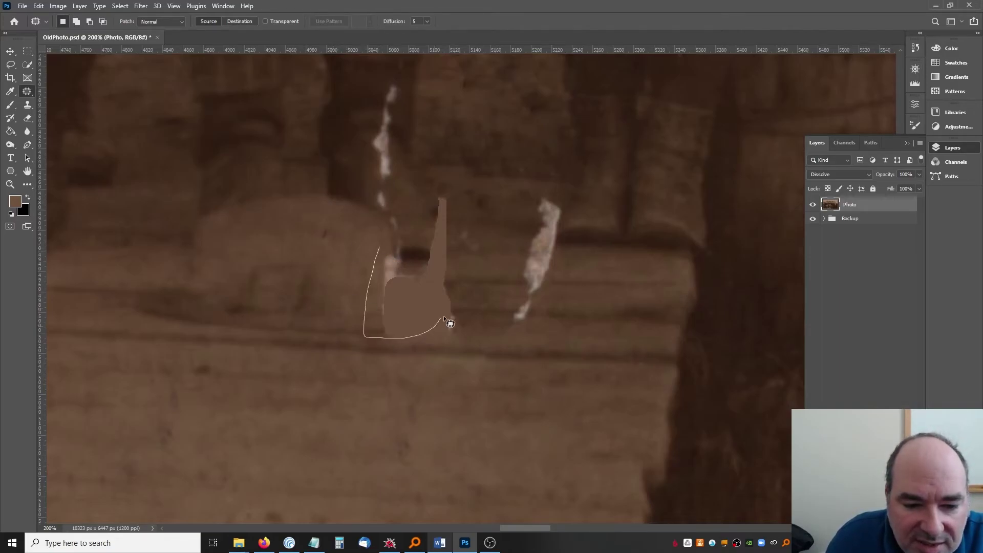
drag(443, 315, 447, 315)
key(ctrl+d)
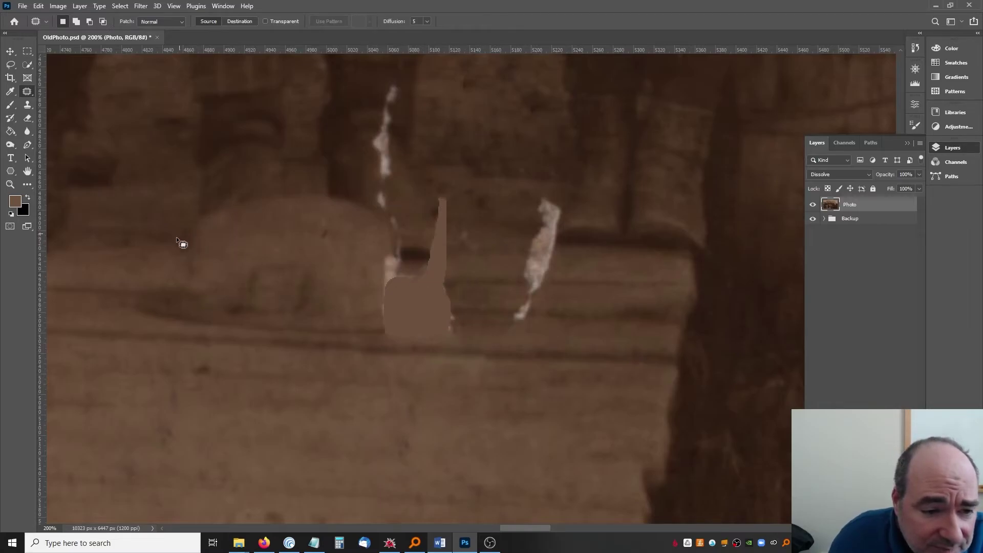
mouse_move(185, 238)
mouse_down()
mouse_move(132, 267)
mouse_move(119, 308)
mouse_move(222, 331)
mouse_move(225, 250)
mouse_move(203, 239)
mouse_up()
Step: Copy the clean area to a new layer, flip it horizontally, and move it over the brown blotch
key(ctrl+j)
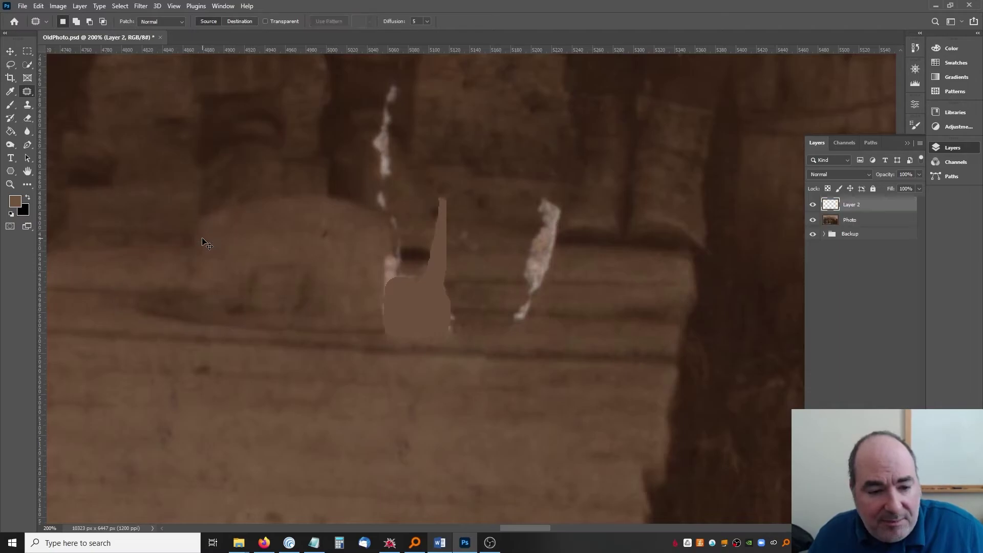
click(40, 6)
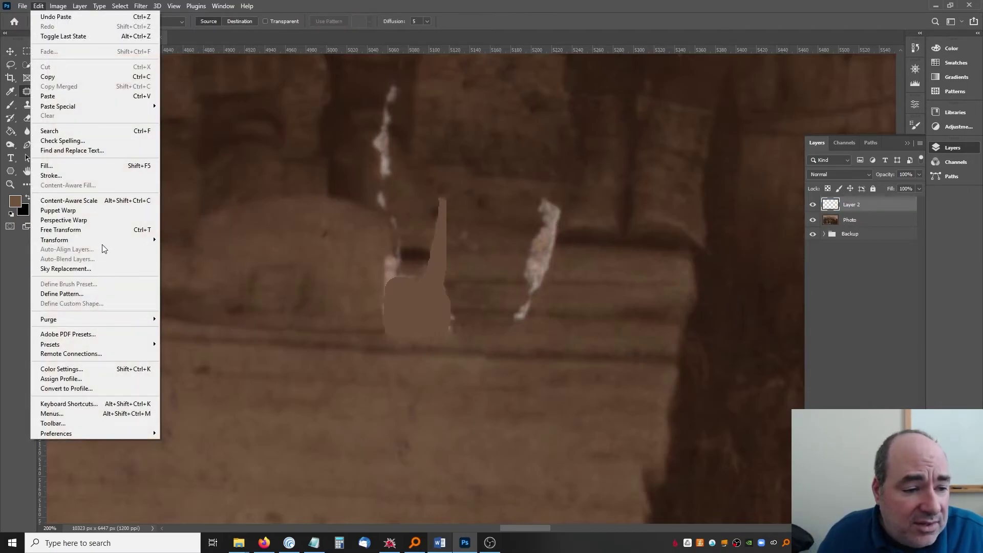
mouse_move(102, 240)
click(217, 398)
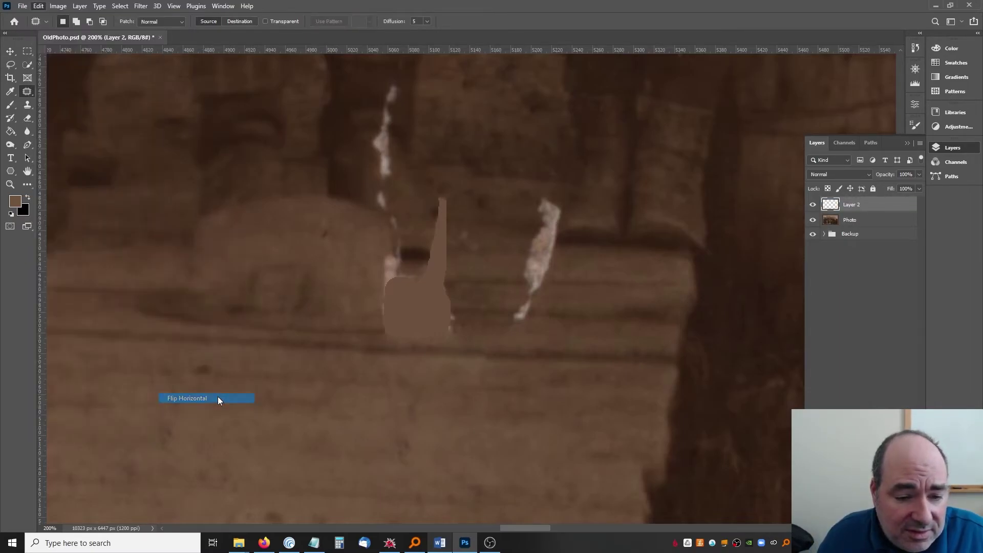
click(10, 52)
drag(242, 305, 445, 312)
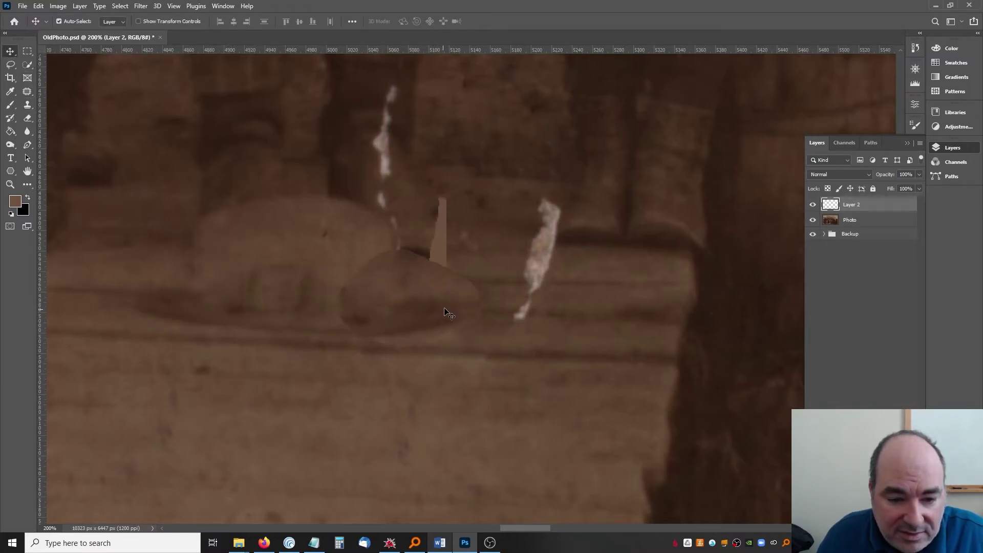
Step: Rotate the patch about 8°, nudge it into place, and commit the transform
key(ctrl+t)
drag(486, 218, 476, 243)
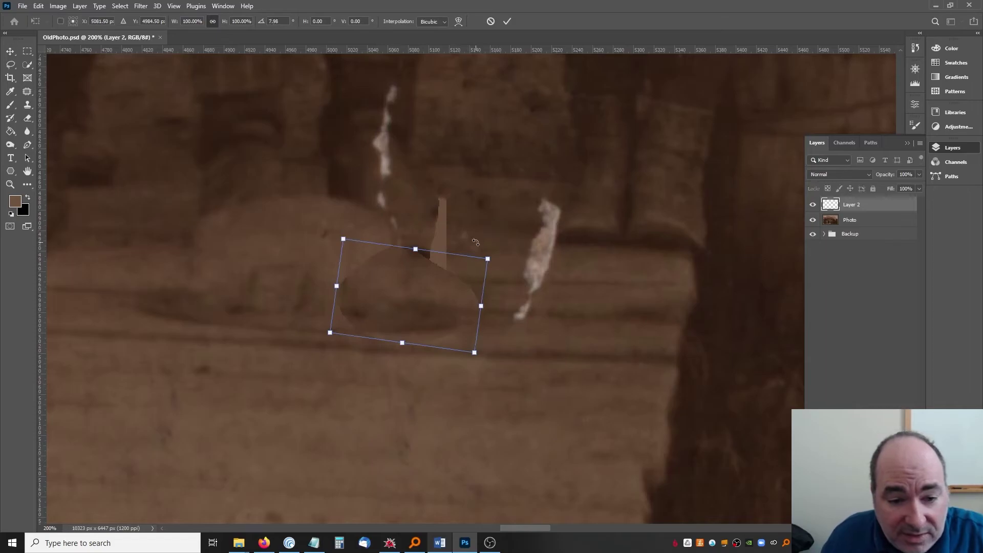
mouse_move(439, 297)
mouse_down()
mouse_move(413, 318)
mouse_move(446, 305)
mouse_up()
key(Return)
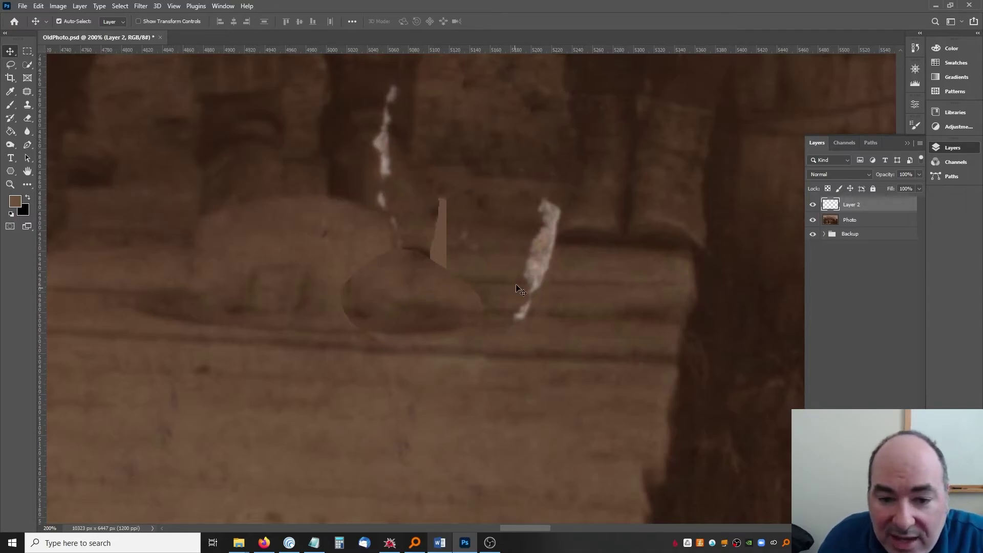
Step: Merge the patch layer into Photo and patch the blemish beside the patch edge with nearby texture
key(ctrl+e)
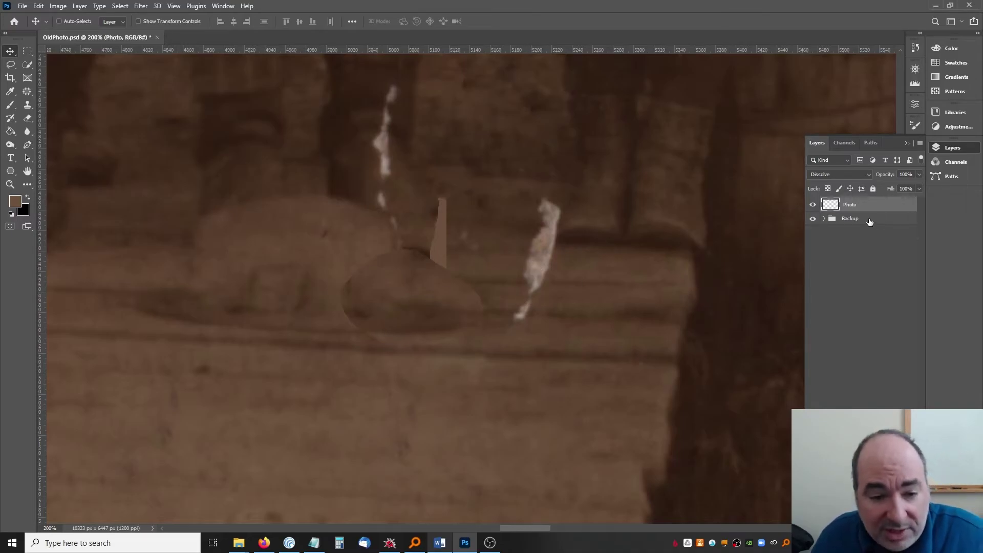
click(27, 92)
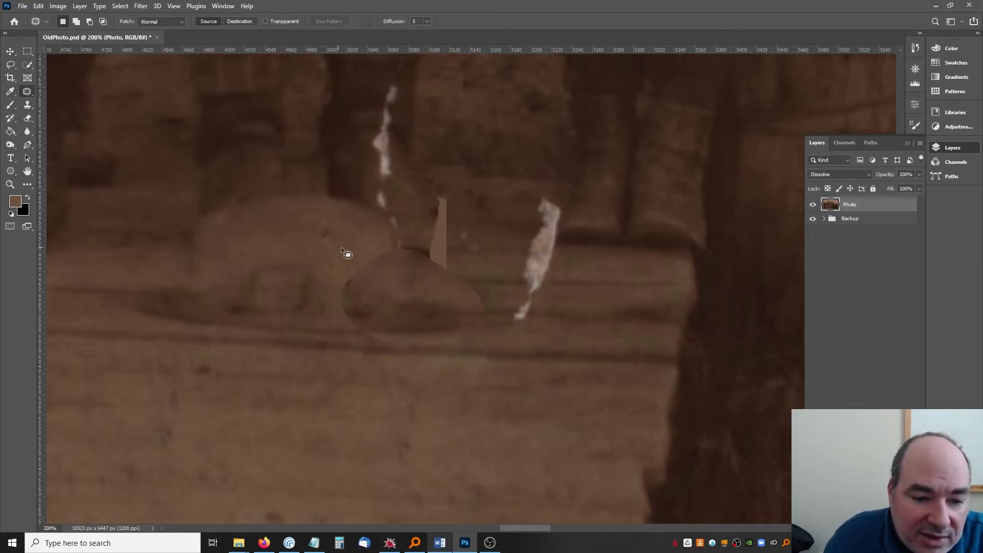
drag(385, 262, 386, 264)
drag(359, 272, 247, 234)
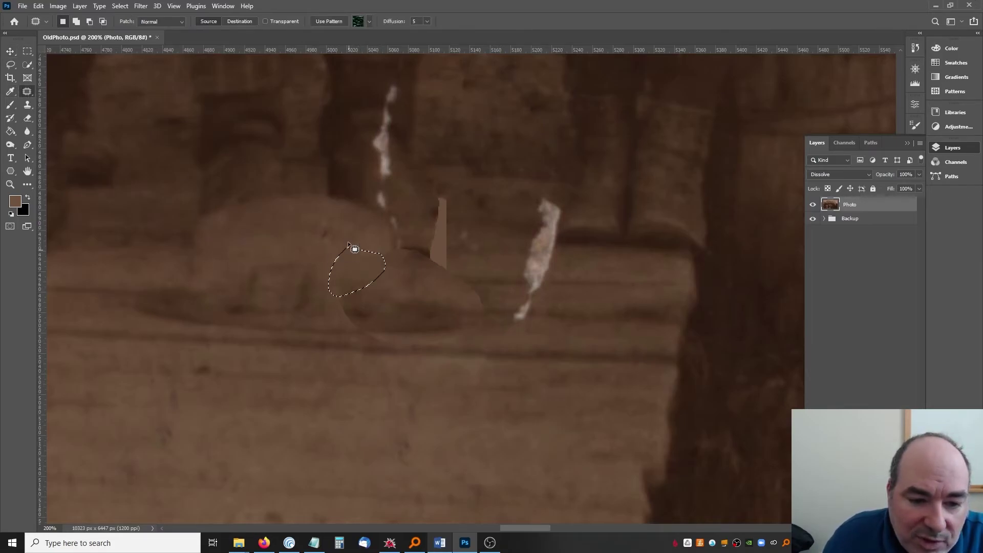
drag(363, 233, 377, 272)
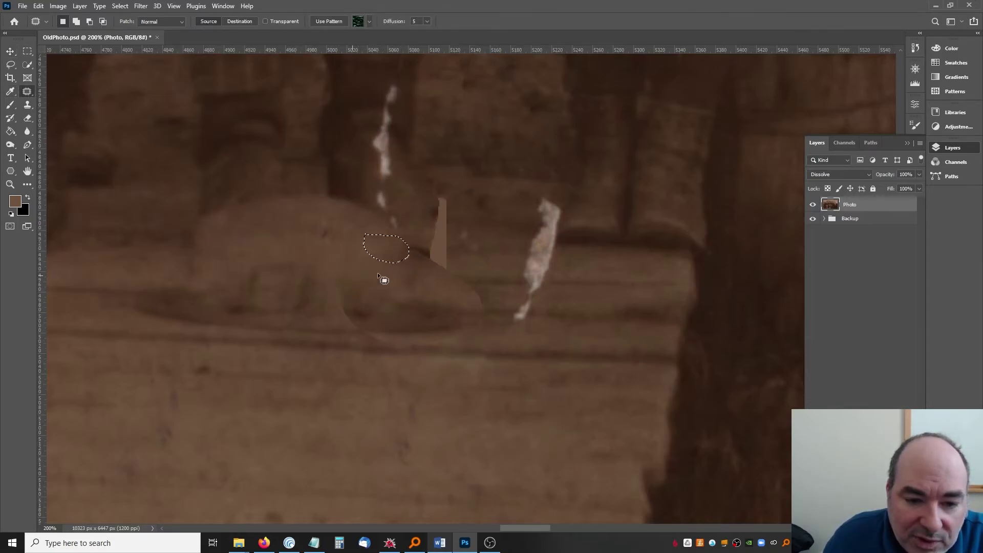
key(ctrl+d)
Step: Patch the spot to the right and the lower end of the white tear using board texture
mouse_move(464, 270)
mouse_down()
mouse_move(464, 252)
mouse_move(679, 280)
mouse_up()
key(ctrl+d)
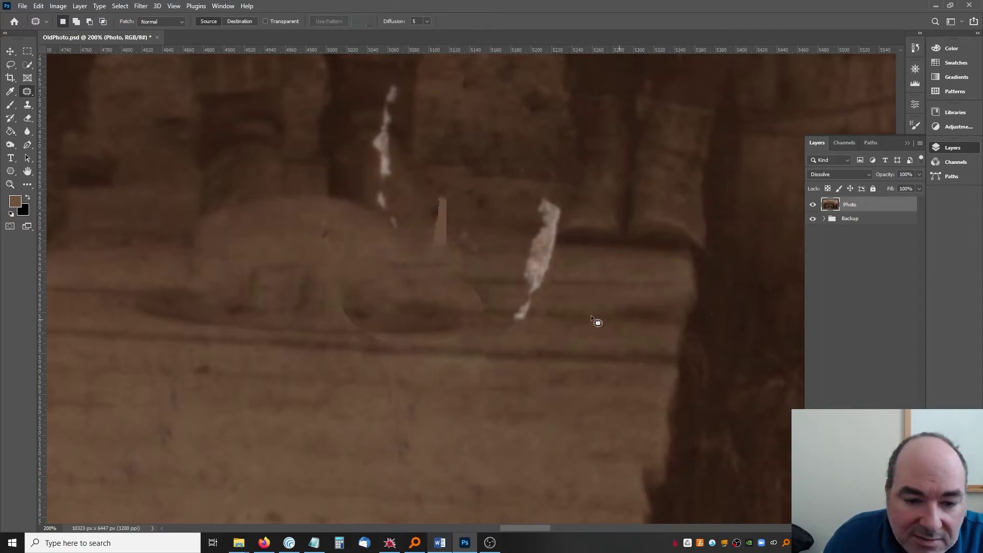
mouse_move(484, 300)
mouse_down()
mouse_move(463, 261)
mouse_move(444, 266)
mouse_up()
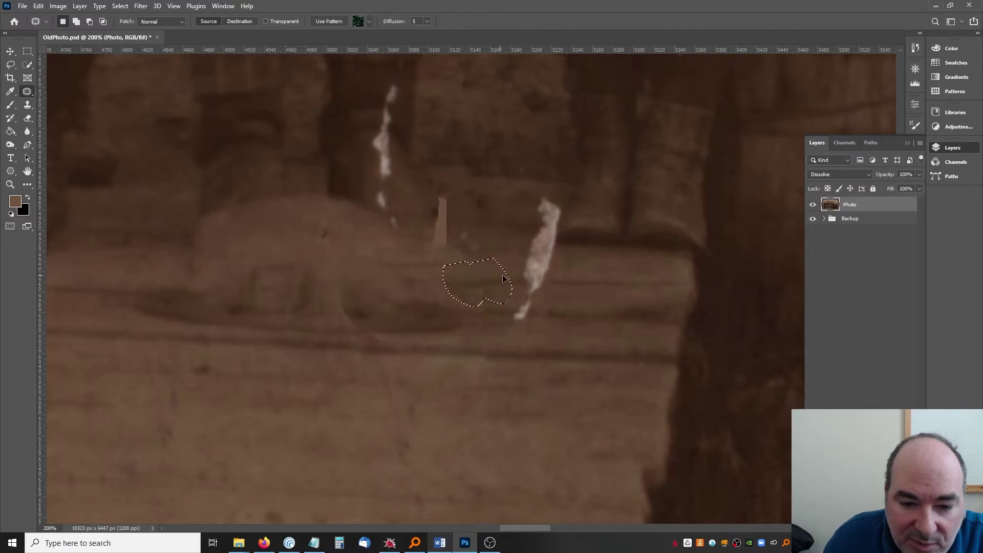
key(ctrl+d)
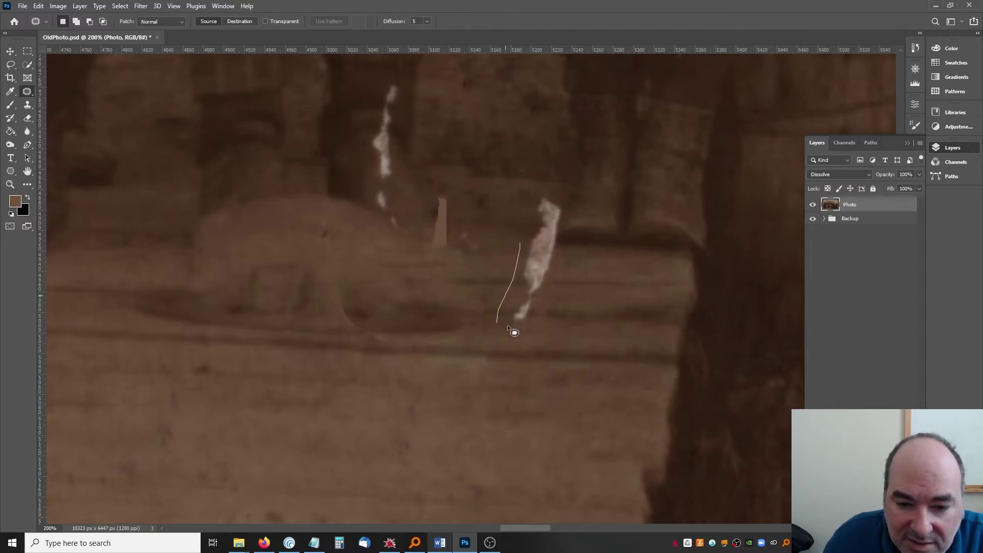
drag(559, 264, 520, 244)
mouse_move(599, 274)
mouse_down()
mouse_move(622, 281)
mouse_move(565, 305)
mouse_up()
key(ctrl+d)
Step: Replace part of the right white tear with board texture from the right
drag(496, 301, 489, 308)
mouse_move(489, 307)
mouse_down()
mouse_move(590, 302)
mouse_move(575, 253)
mouse_move(618, 280)
mouse_move(649, 285)
mouse_up()
key(ctrl+d)
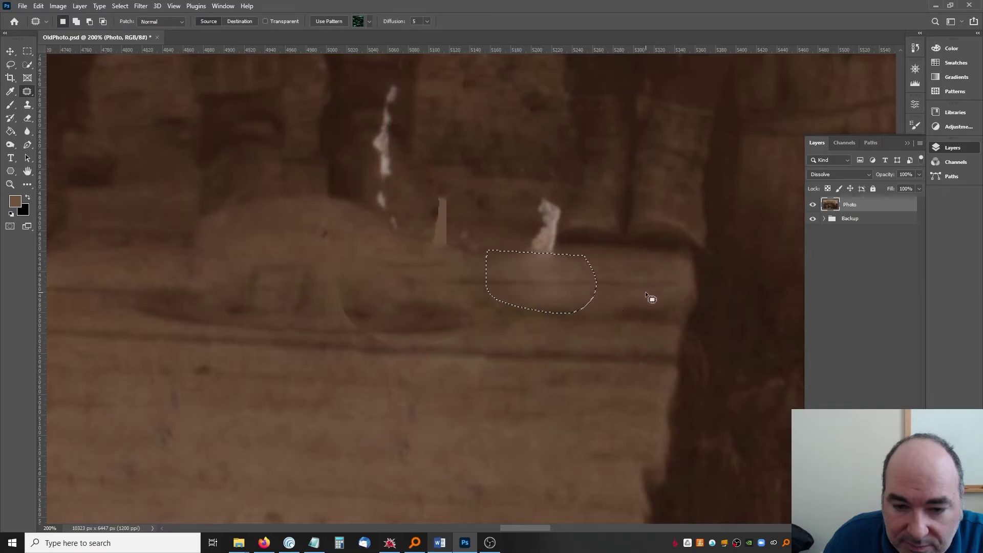
key(ctrl+d)
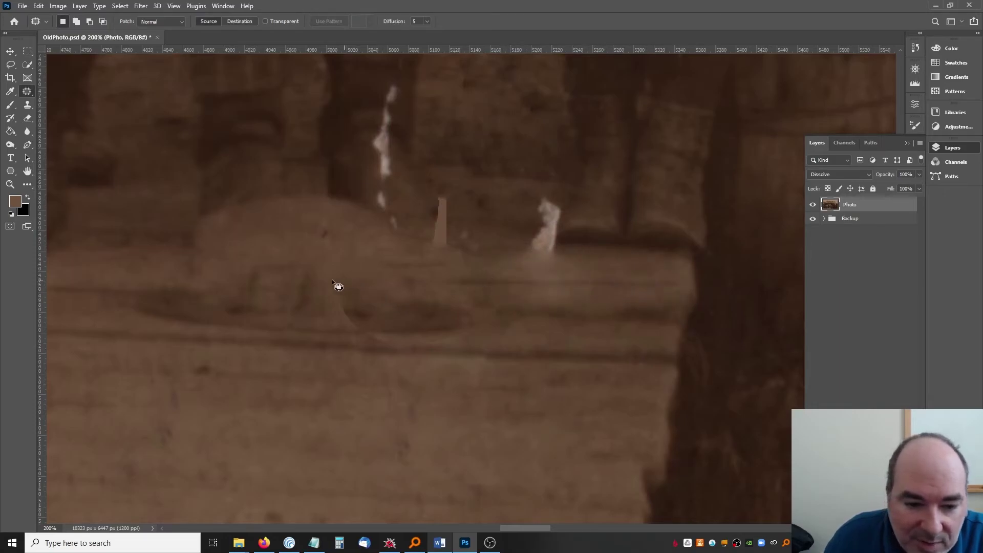
Step: Patch the pale areas on the left and the pale spot on the mound
drag(357, 278, 324, 279)
mouse_move(358, 307)
mouse_down()
mouse_move(312, 305)
mouse_move(359, 307)
mouse_up()
mouse_move(340, 261)
mouse_down()
mouse_move(341, 305)
mouse_move(342, 262)
mouse_up()
mouse_move(361, 294)
mouse_down()
mouse_move(272, 233)
mouse_move(338, 235)
mouse_move(330, 267)
mouse_move(310, 222)
mouse_up()
key(ctrl+d)
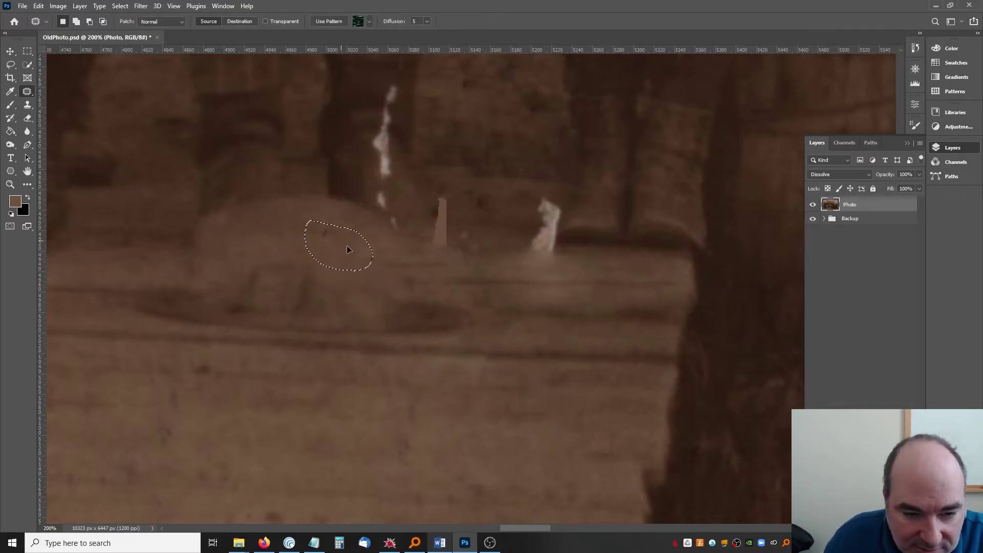
key(ctrl+d)
Step: Patch the lower blemish with texture from the right, then the pale wedge above
mouse_move(441, 334)
mouse_down()
mouse_move(423, 351)
mouse_move(485, 333)
mouse_up()
drag(460, 341, 615, 336)
key(ctrl+d)
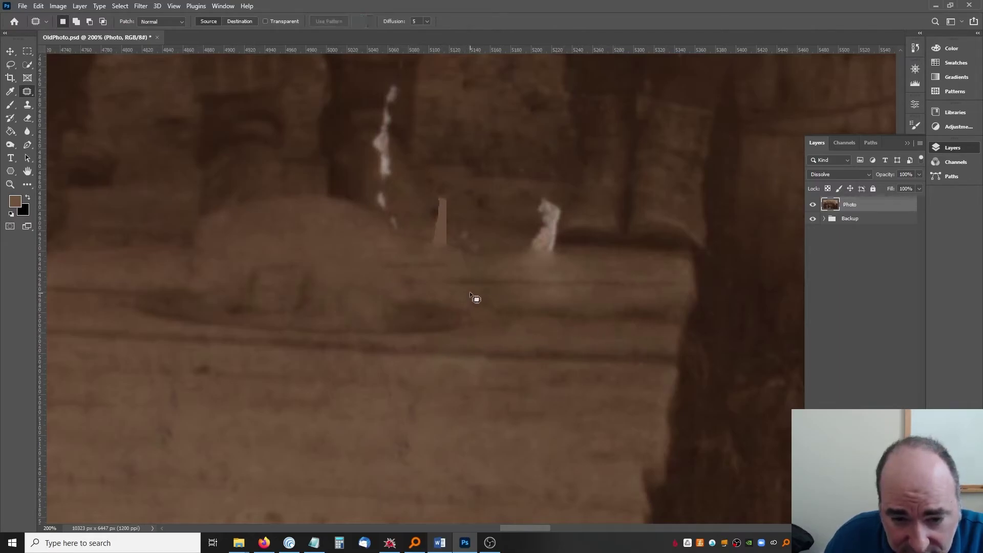
scroll(461, 241, up, 1)
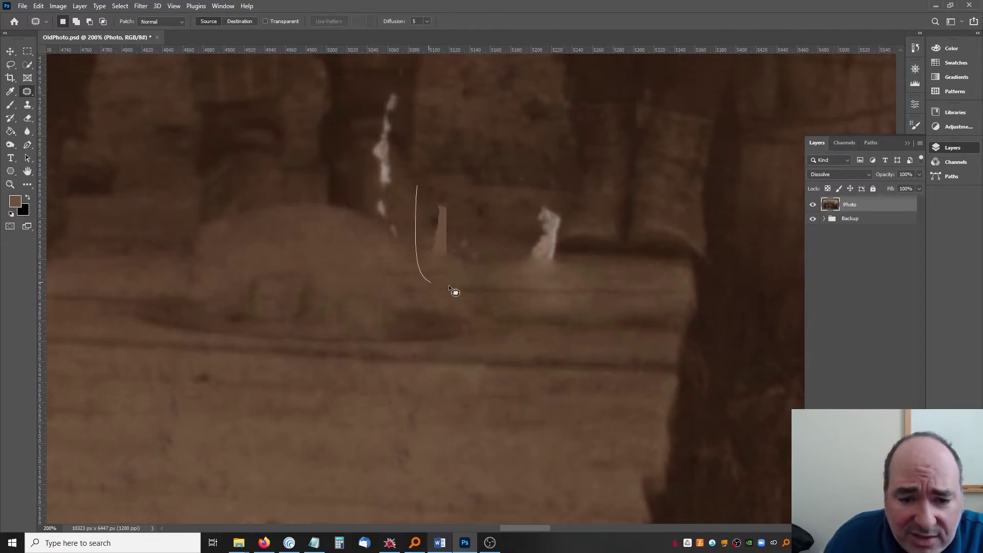
mouse_move(449, 286)
mouse_down()
mouse_move(466, 206)
mouse_move(511, 256)
mouse_up()
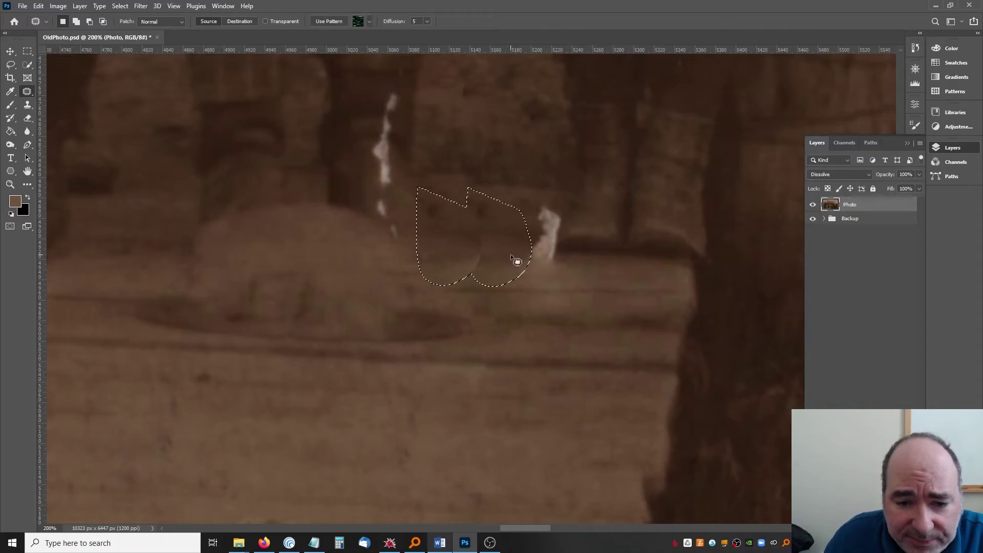
key(ctrl+d)
Step: Patch the area beside the remaining streak and the light mark on the right
mouse_move(426, 177)
mouse_down()
mouse_move(445, 252)
mouse_move(474, 241)
mouse_move(497, 289)
mouse_up()
key(ctrl+d)
mouse_move(463, 177)
mouse_down()
mouse_move(453, 217)
mouse_move(488, 221)
mouse_move(515, 246)
mouse_move(493, 249)
mouse_up()
key(ctrl+d)
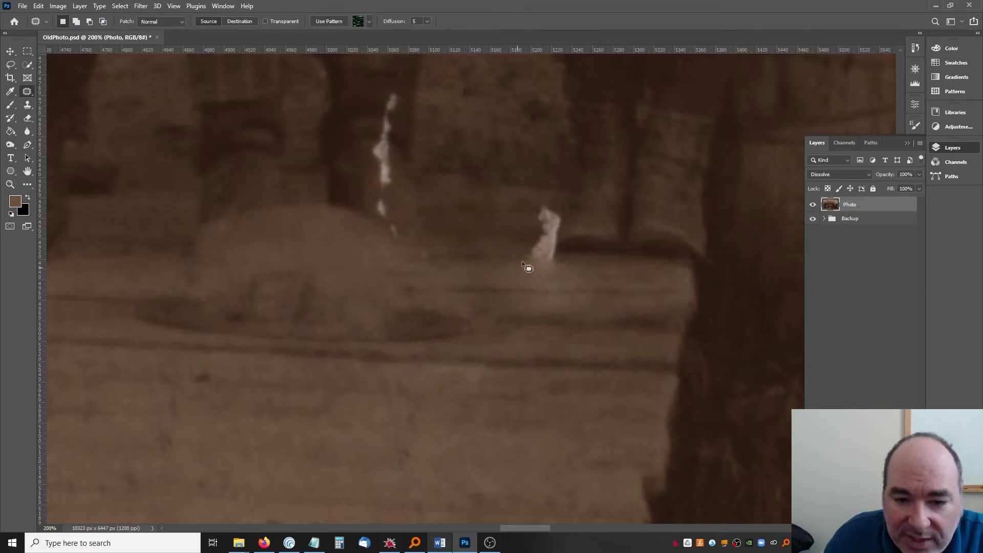
drag(572, 260, 556, 191)
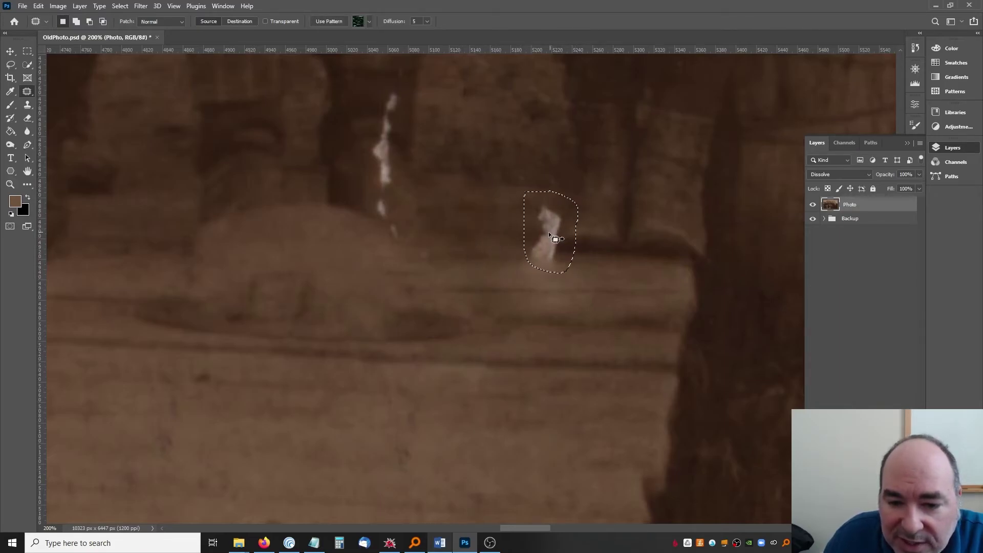
drag(546, 233, 476, 234)
key(ctrl+d)
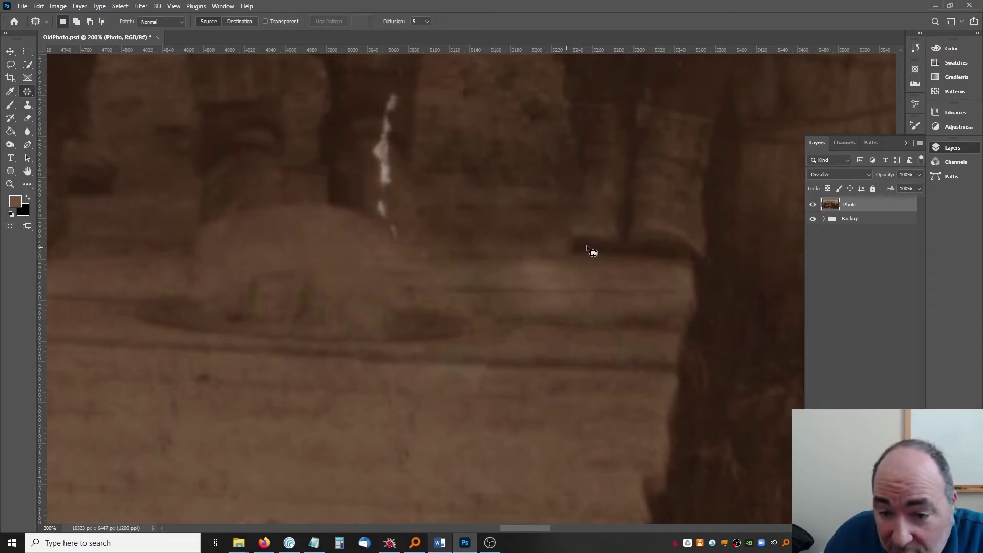
Step: Patch the white tear section by section with texture from the left, including its lower end
scroll(546, 230, up, 3)
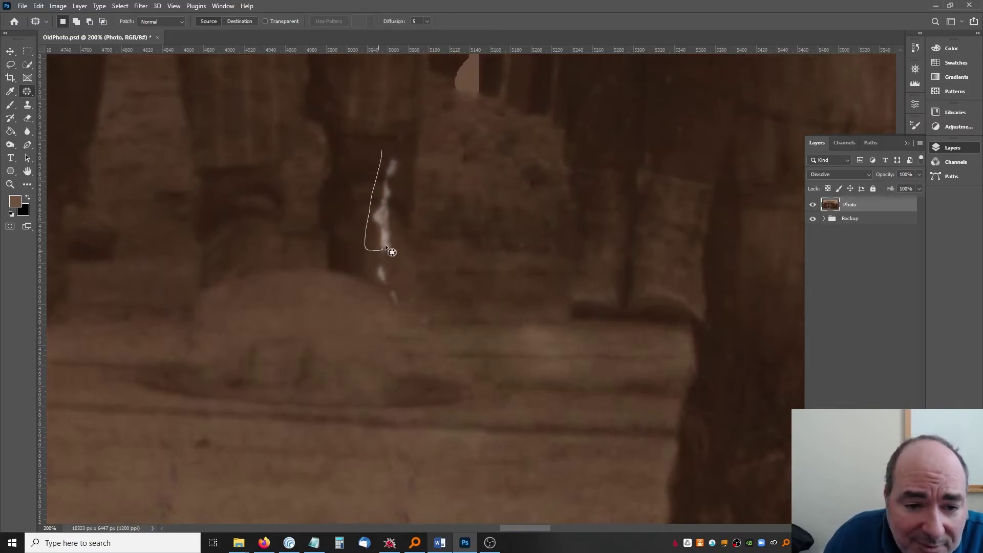
mouse_move(404, 167)
mouse_down()
mouse_move(381, 149)
mouse_move(243, 200)
mouse_up()
key(ctrl+d)
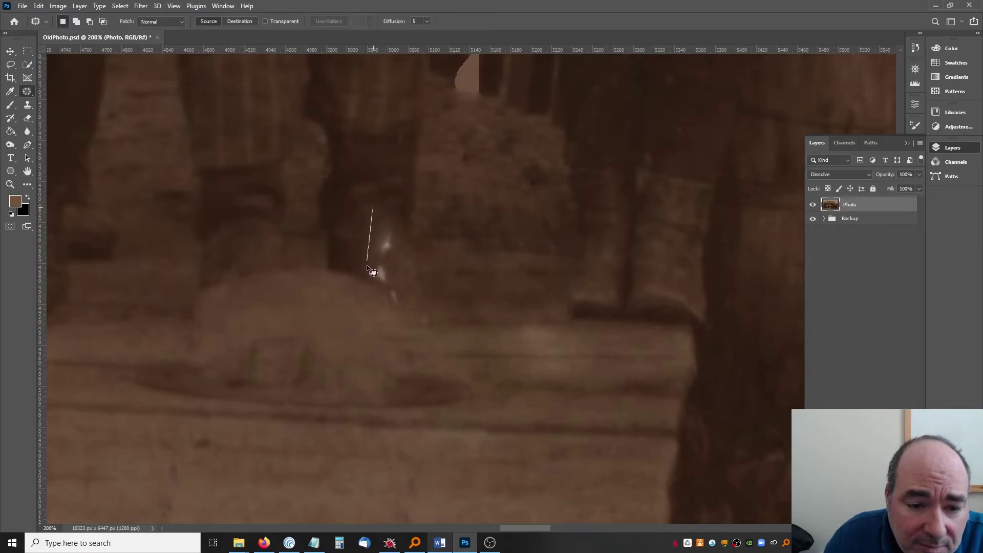
drag(400, 205, 394, 207)
drag(389, 228, 238, 227)
key(ctrl+d)
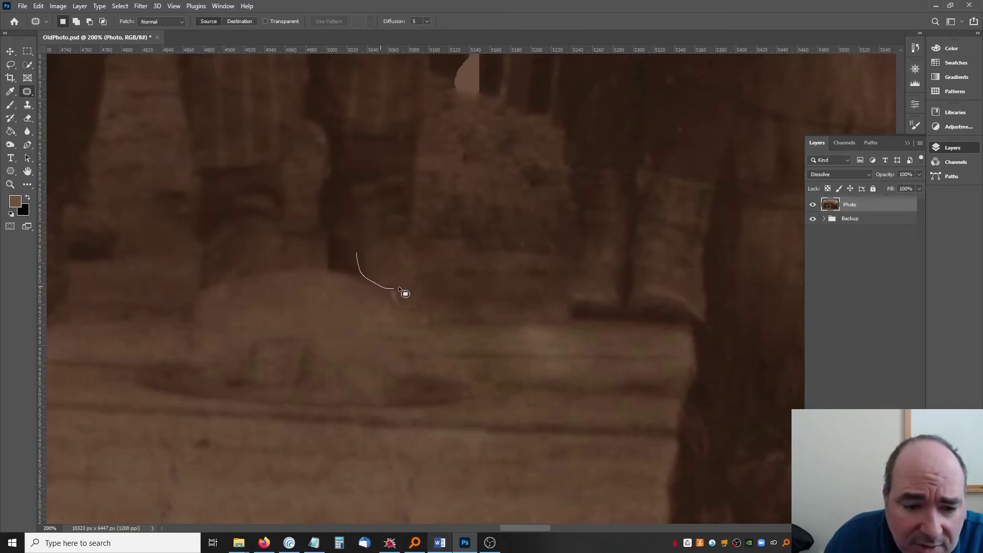
mouse_move(398, 288)
mouse_down()
mouse_move(358, 251)
mouse_move(377, 219)
mouse_up()
key(ctrl+d)
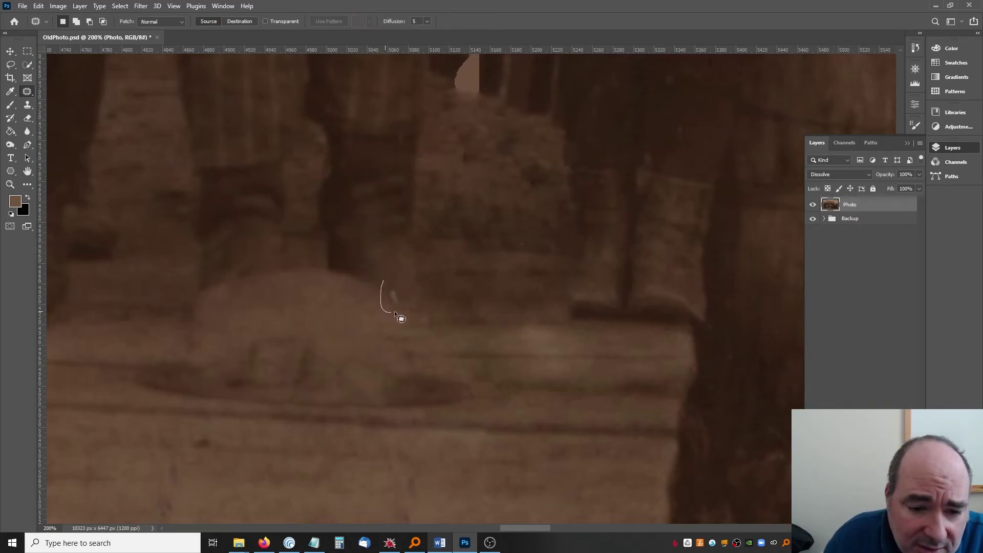
mouse_move(394, 311)
mouse_down()
mouse_move(404, 295)
mouse_move(375, 208)
mouse_up()
key(ctrl+d)
Step: Patch the light crack between the pillars and the nearby light spot with dark wall texture
scroll(385, 270, up, 3)
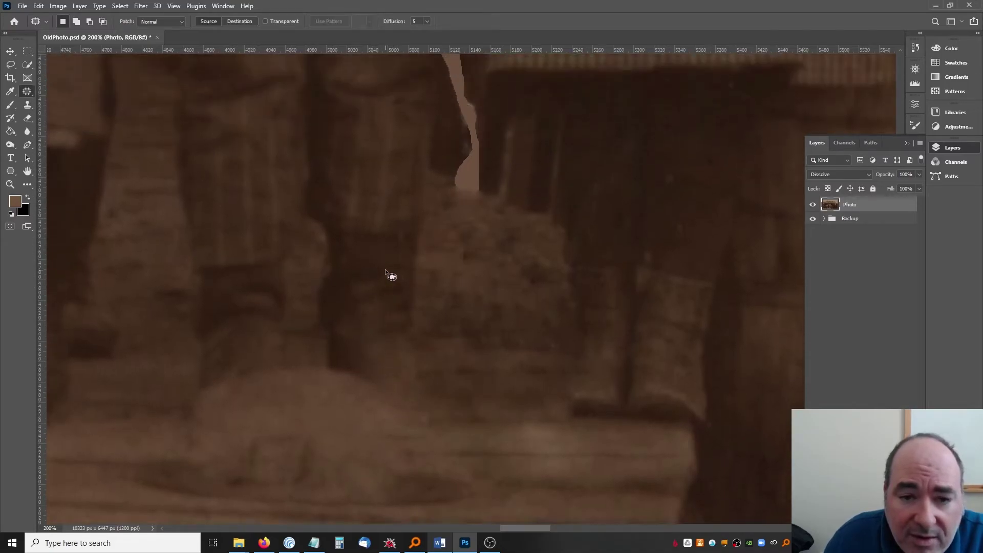
scroll(385, 271, up, 2)
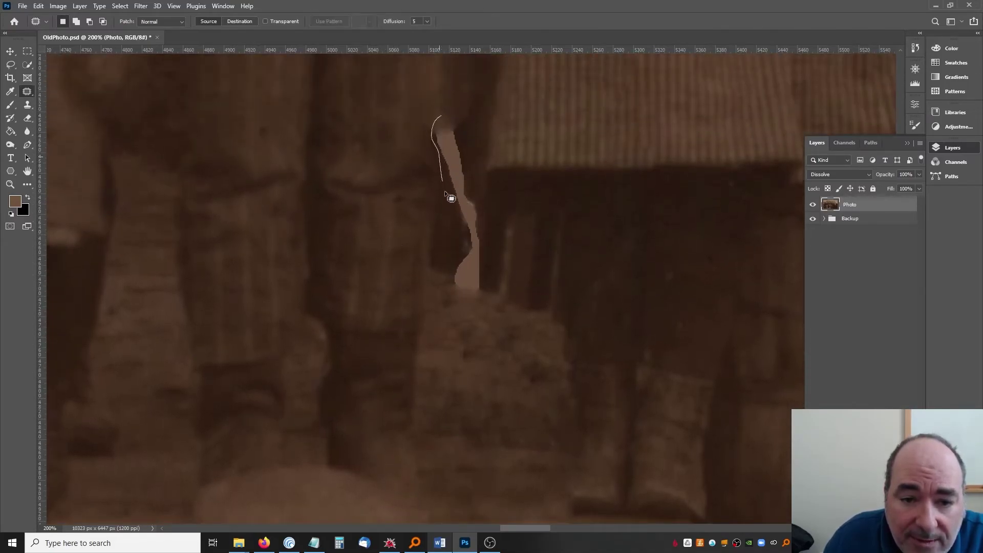
mouse_move(481, 209)
mouse_down()
mouse_move(464, 121)
mouse_move(552, 239)
mouse_up()
key(ctrl+d)
mouse_move(484, 196)
mouse_down()
mouse_move(507, 263)
mouse_move(485, 195)
mouse_move(553, 241)
mouse_up()
key(ctrl+d)
drag(446, 250, 543, 259)
key(ctrl+d)
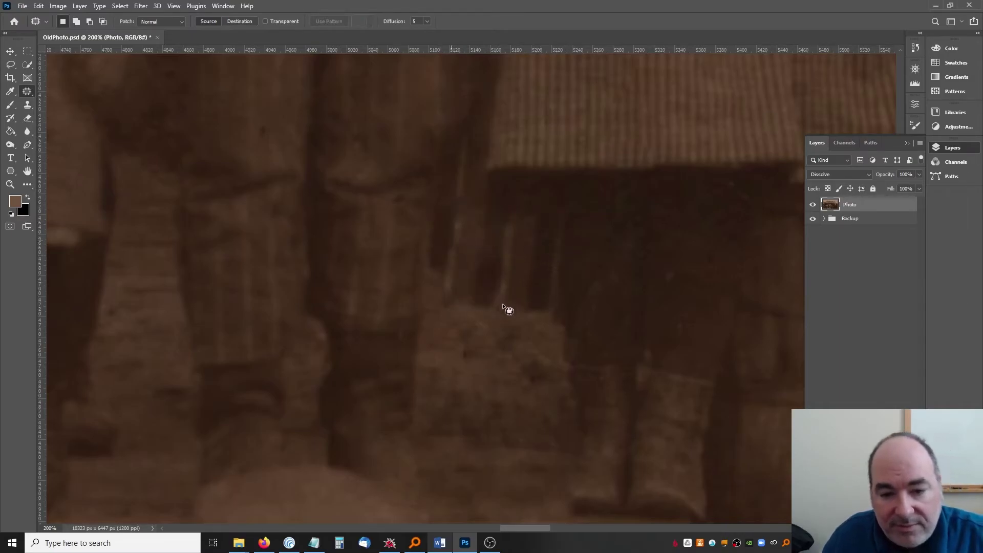
Step: Zoom out from 200% to 25% to view the whole family photo
scroll(484, 357, down, 4)
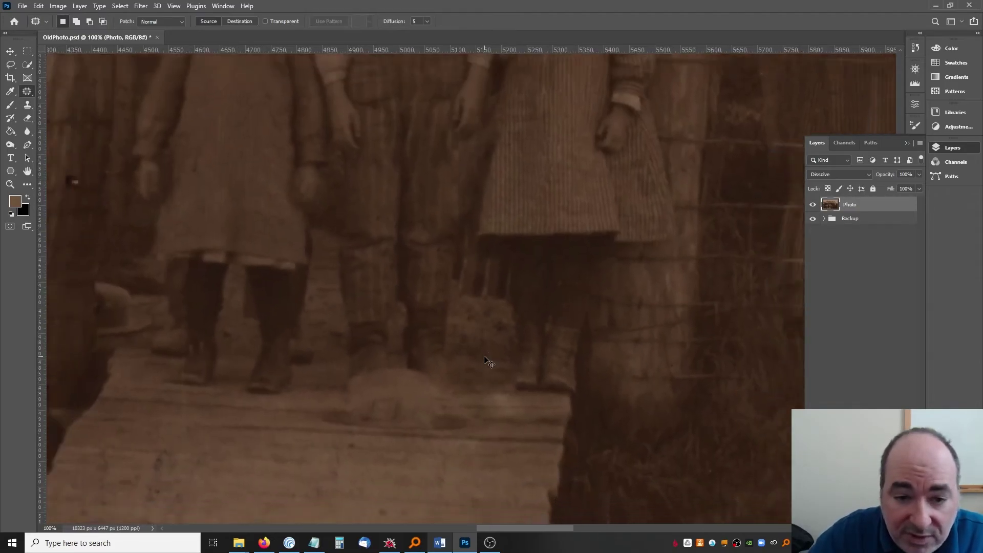
scroll(484, 359, down, 1)
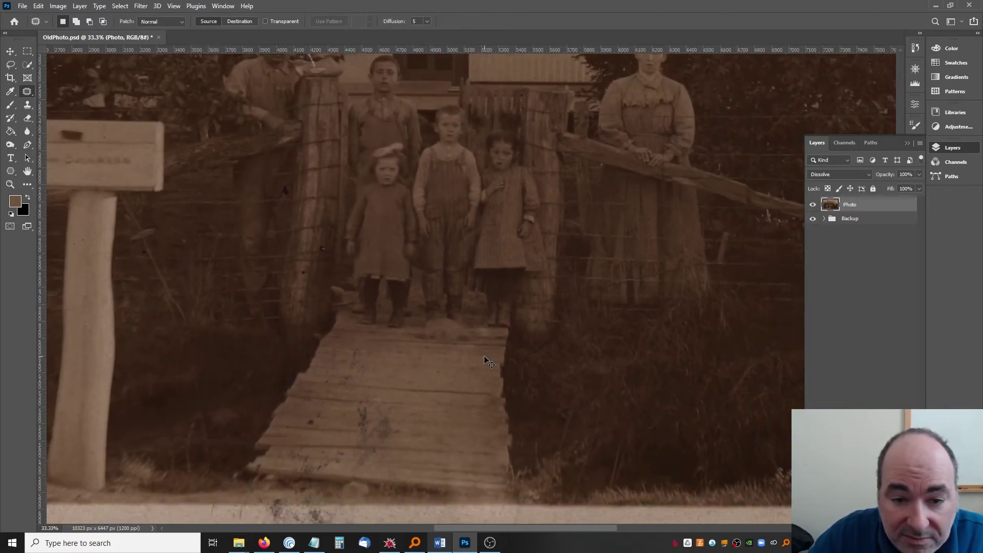
scroll(485, 359, down, 1)
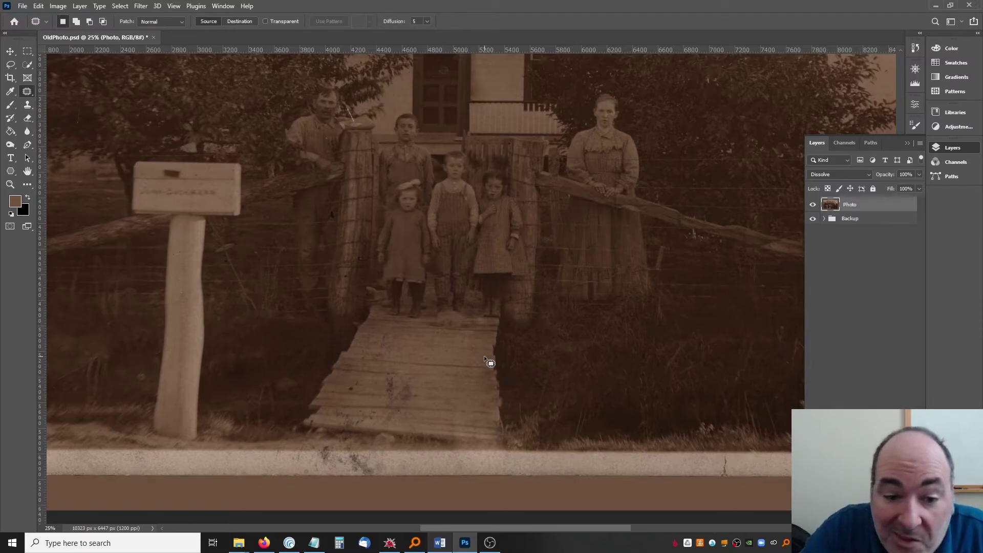
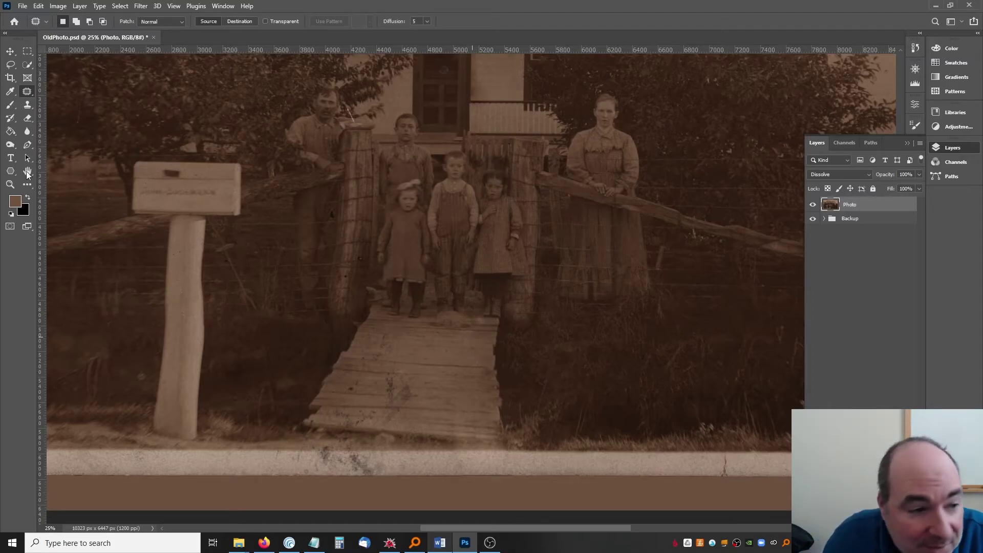
Step: Zoom in on the pale blotch on the bridge beside the children's feet, then back to 100%
click(10, 184)
drag(498, 365, 490, 316)
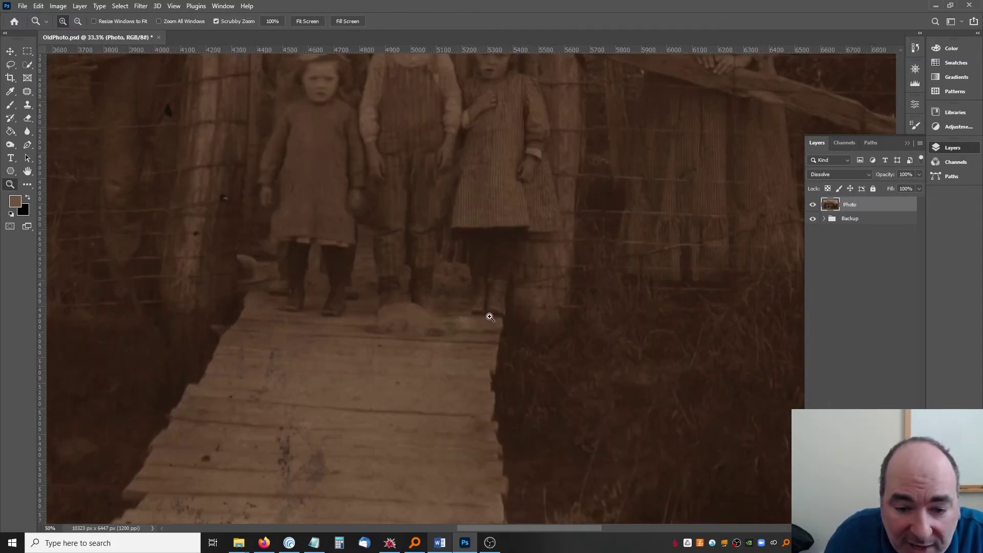
click(488, 314)
click(432, 285)
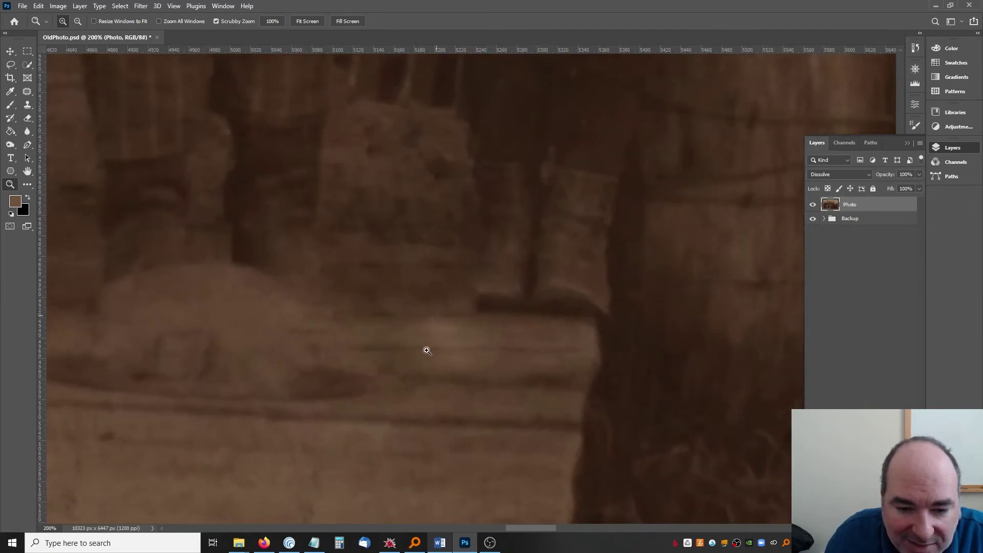
alt+click(501, 415)
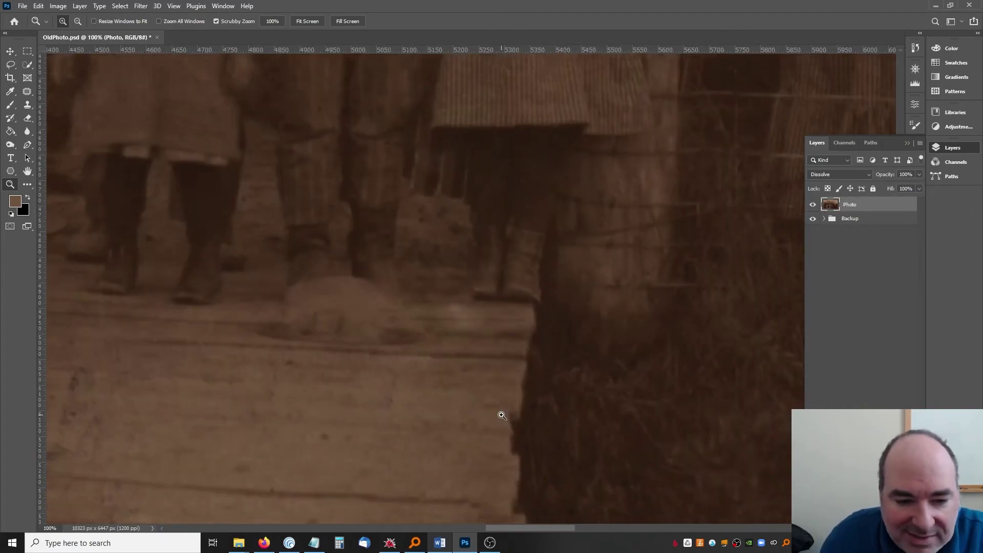
Step: Patch the three pale bridge blotches with nearby clean boards, deselecting after each
click(28, 90)
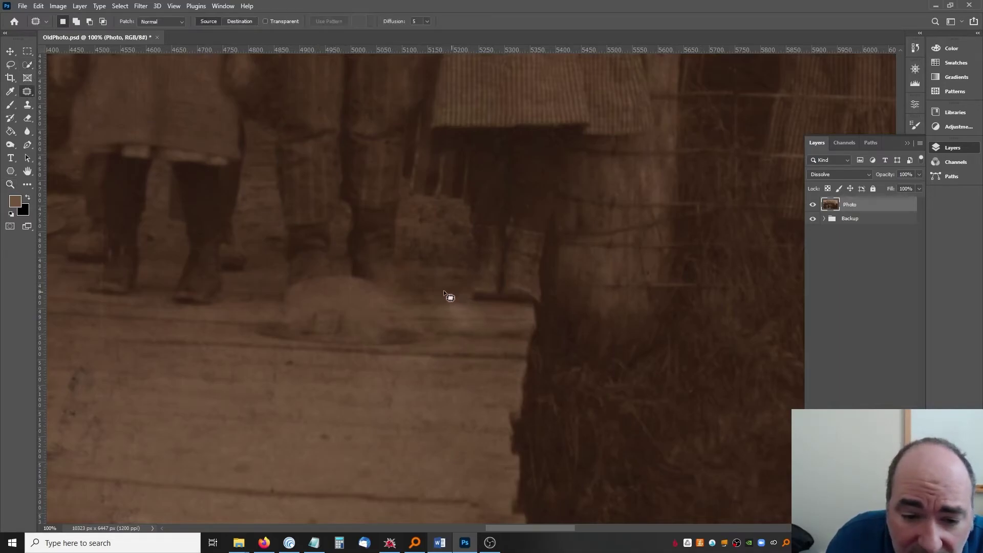
mouse_move(485, 306)
mouse_down()
mouse_move(236, 353)
mouse_move(179, 334)
mouse_up()
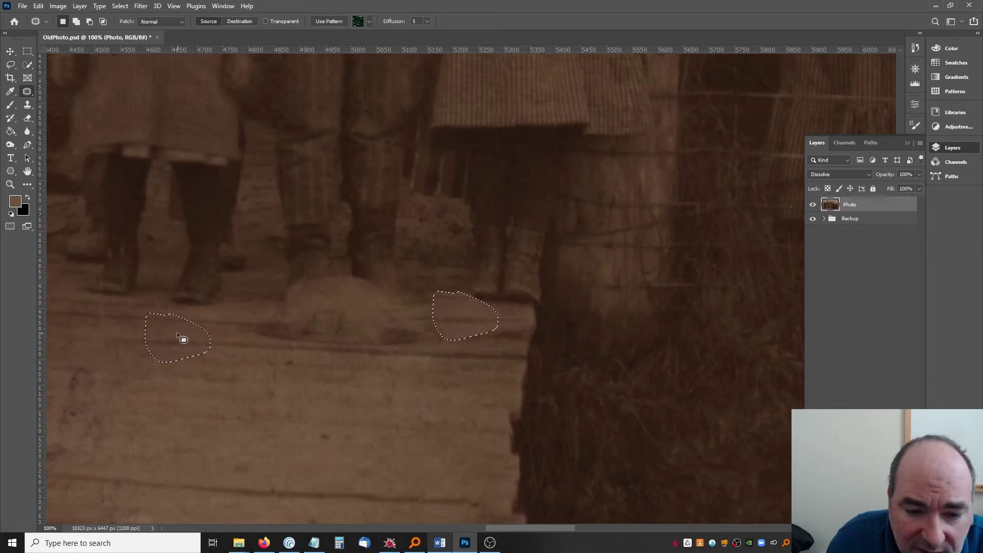
key(ctrl+d)
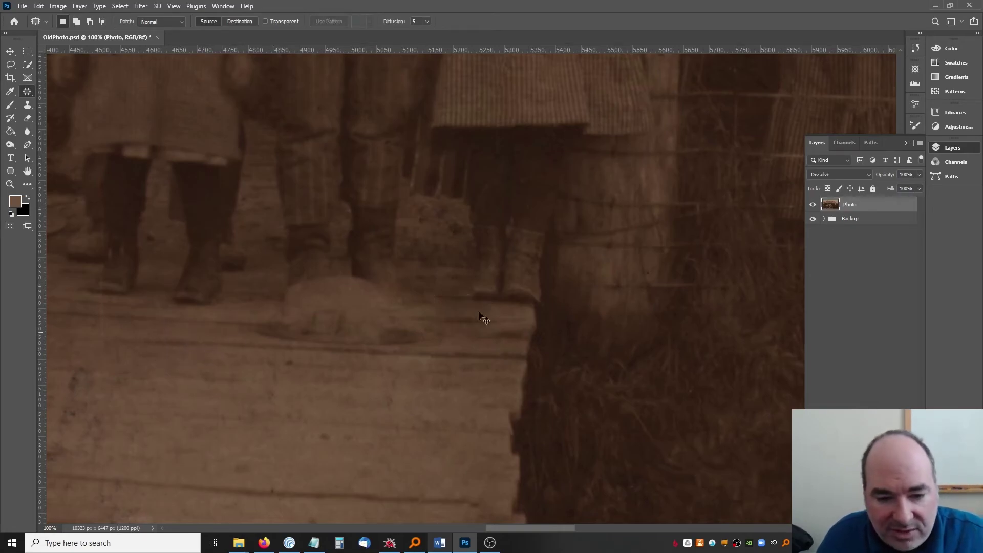
mouse_move(485, 318)
mouse_down()
mouse_move(505, 308)
mouse_move(471, 311)
mouse_move(482, 322)
mouse_up()
key(ctrl+d)
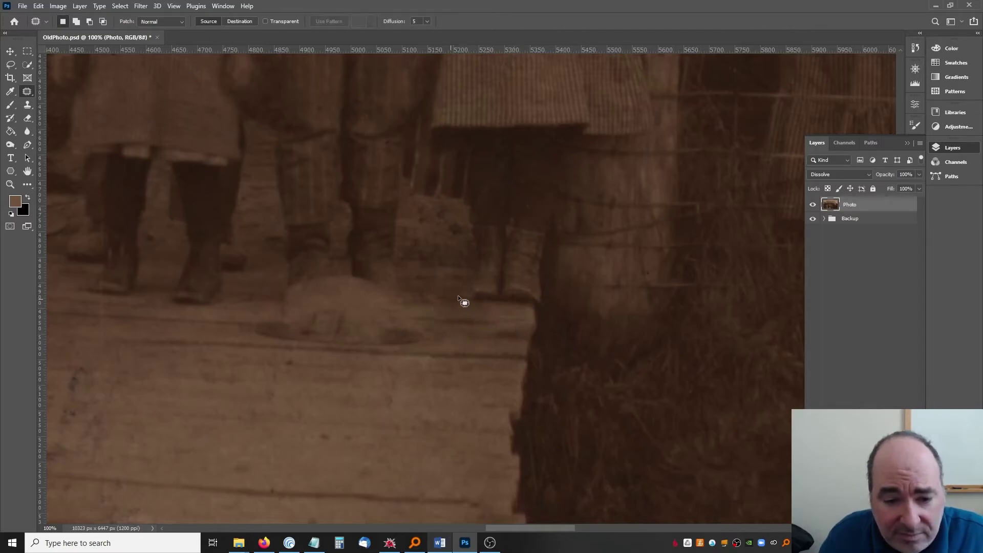
mouse_move(466, 308)
mouse_down()
mouse_move(254, 332)
mouse_move(216, 315)
mouse_up()
key(ctrl+d)
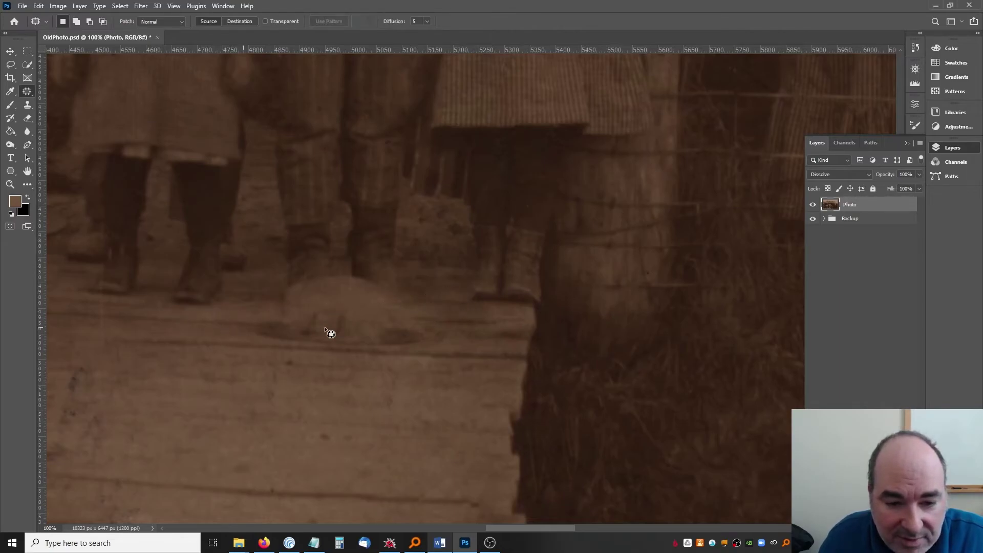
scroll(532, 372, down, 3)
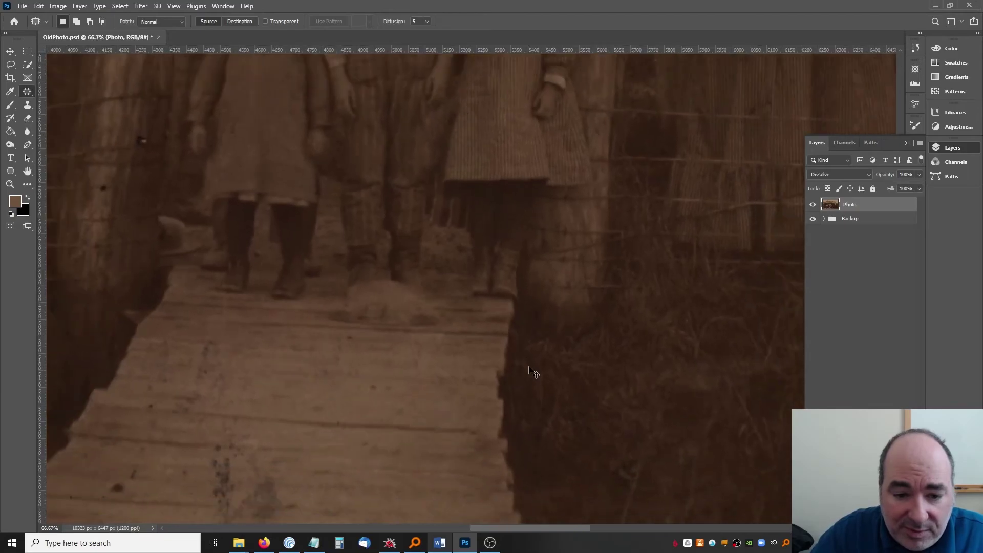
Step: Zoom in closely on the white scratch on the house roof
scroll(532, 372, down, 1)
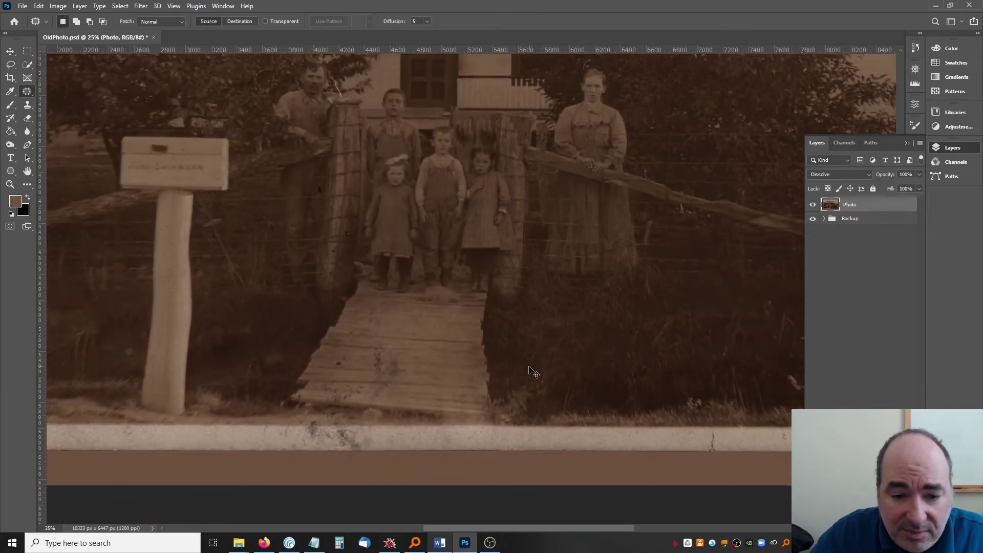
scroll(533, 372, down, 1)
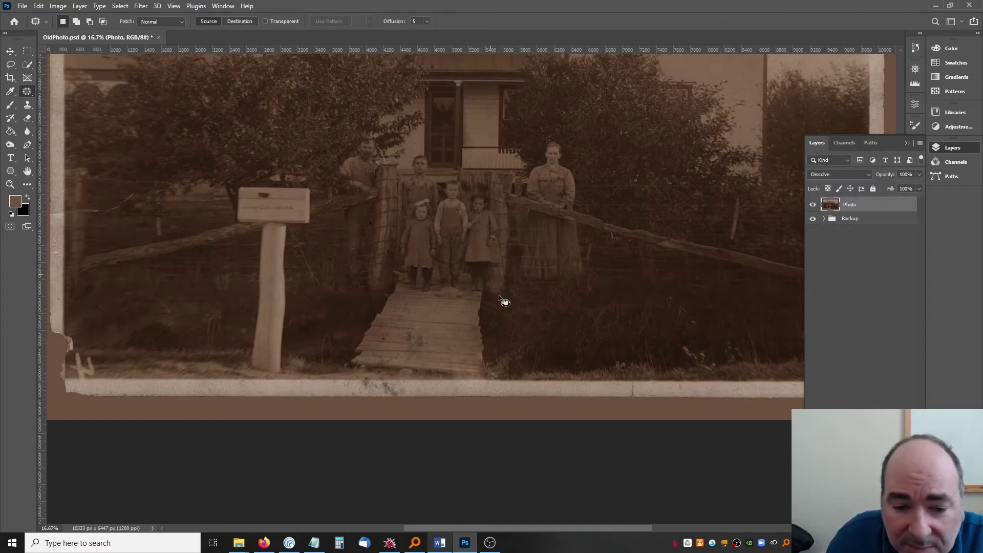
scroll(499, 296, up, 10)
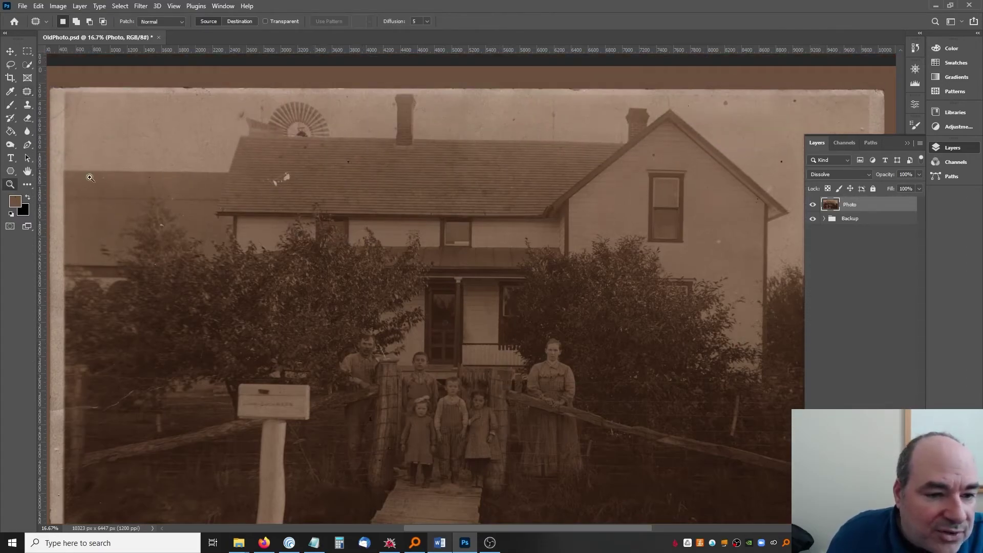
click(10, 184)
click(268, 162)
click(268, 162)
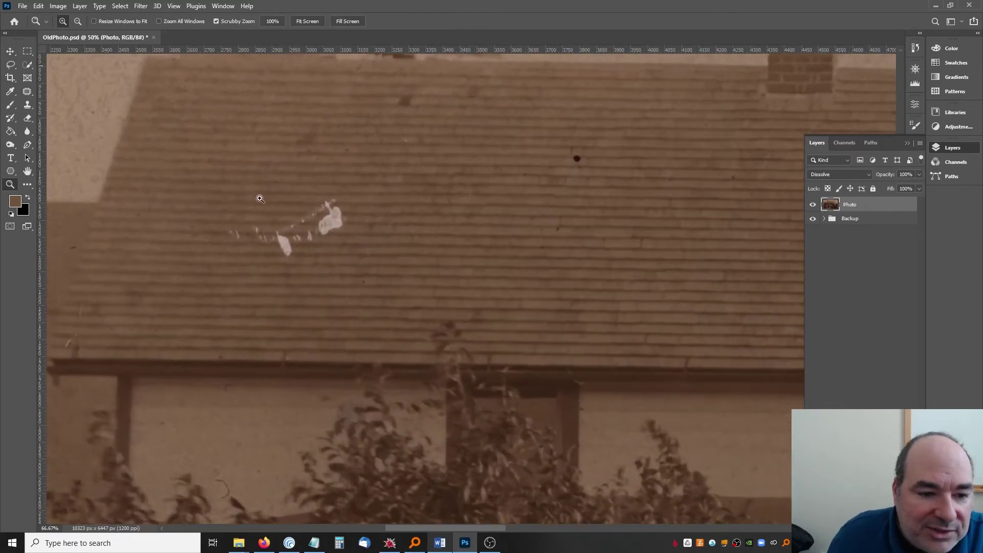
Step: Patch the white roof scratch with clean shingles and outline the dark roof spot
click(27, 91)
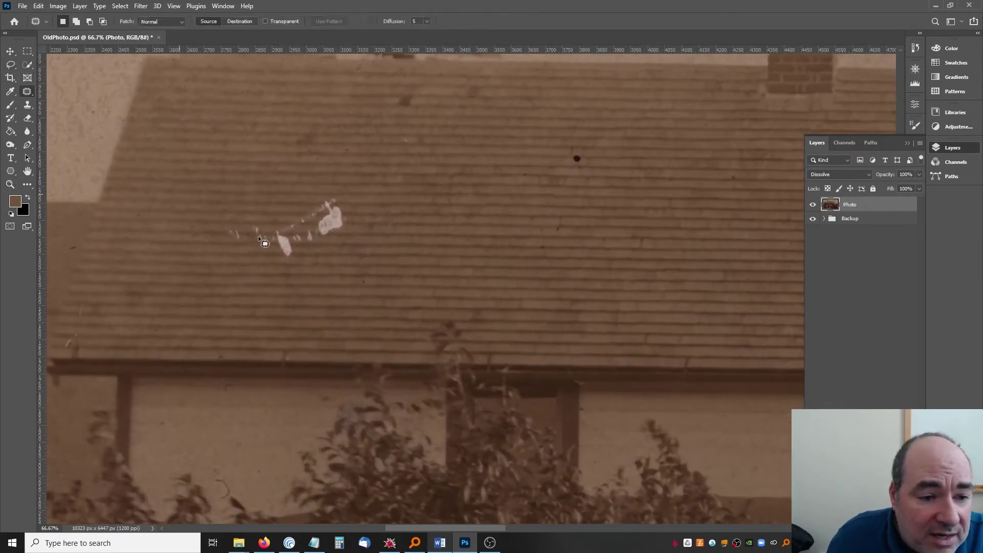
mouse_move(253, 241)
mouse_down()
mouse_move(273, 265)
mouse_move(304, 246)
mouse_up()
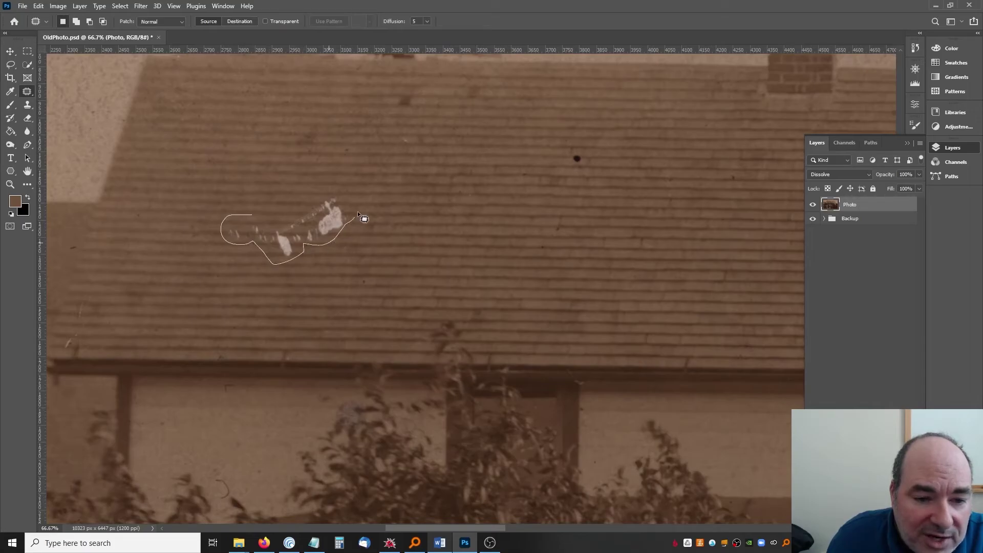
drag(265, 213, 418, 230)
key(ctrl+d)
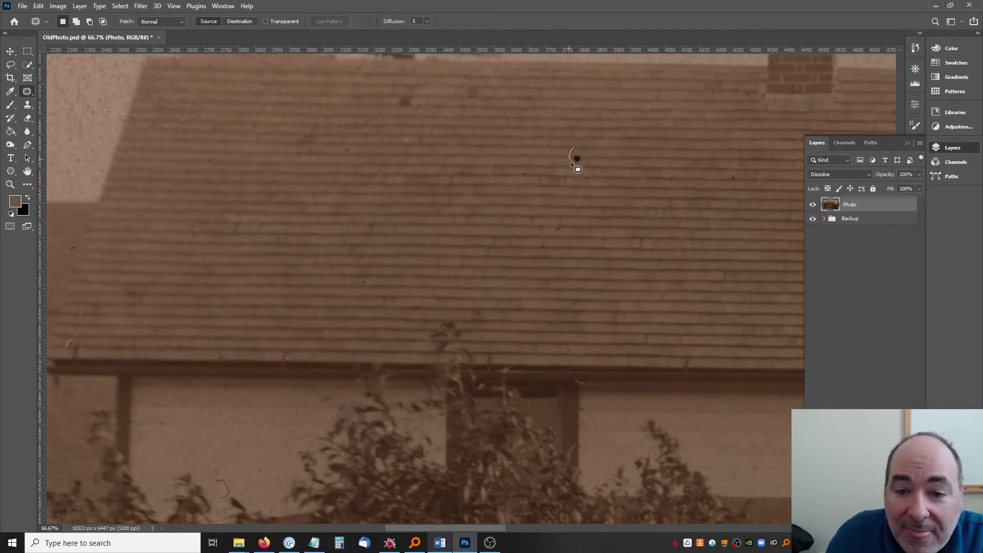
mouse_move(571, 163)
mouse_down()
mouse_move(600, 149)
mouse_move(611, 160)
mouse_move(588, 163)
mouse_up()
Step: Patch the first dark spots in the sky above the roof with clean paper texture
scroll(535, 169, up, 5)
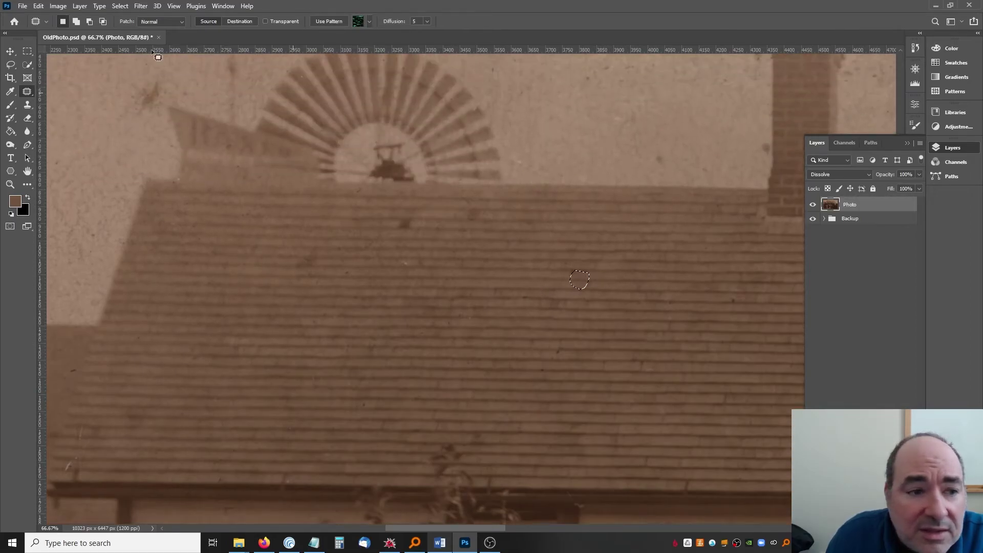
scroll(82, 66, up, 3)
drag(146, 144, 128, 187)
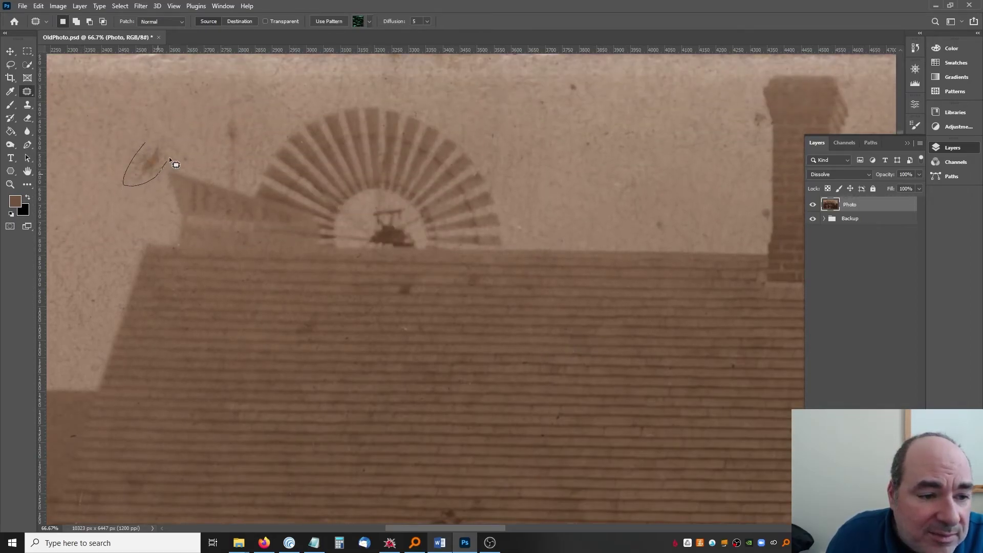
drag(169, 157, 127, 111)
key(ctrl+d)
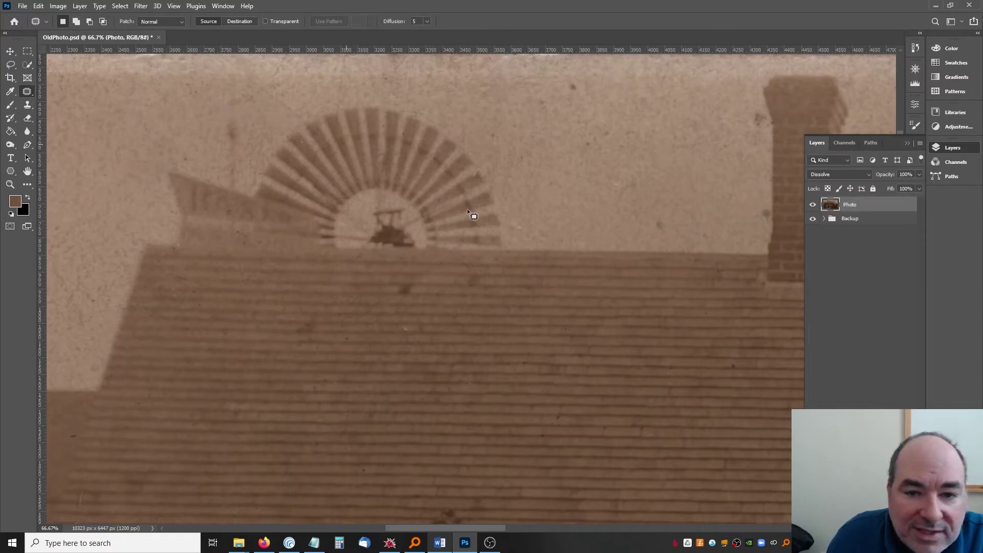
drag(572, 104, 579, 110)
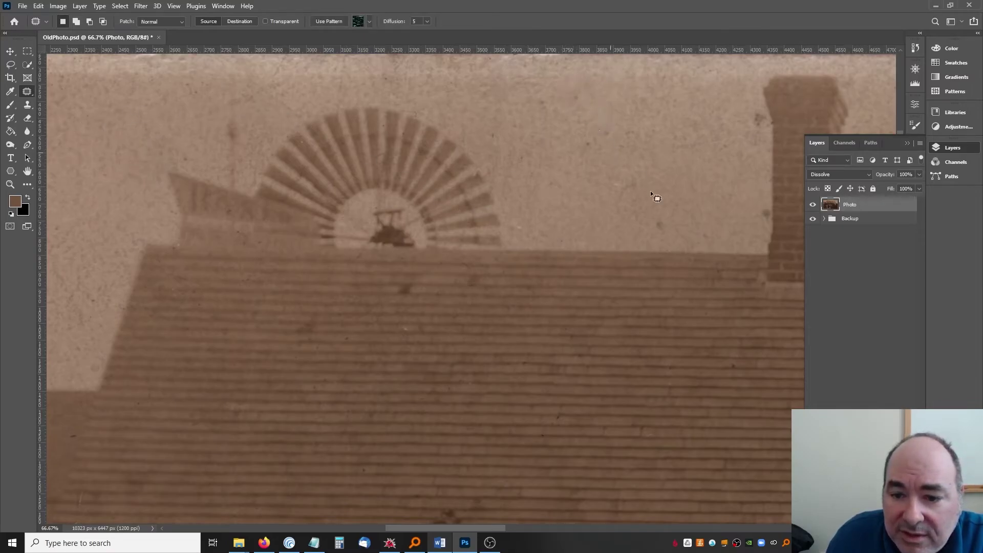
mouse_move(653, 207)
mouse_down()
mouse_move(658, 241)
mouse_move(678, 159)
mouse_up()
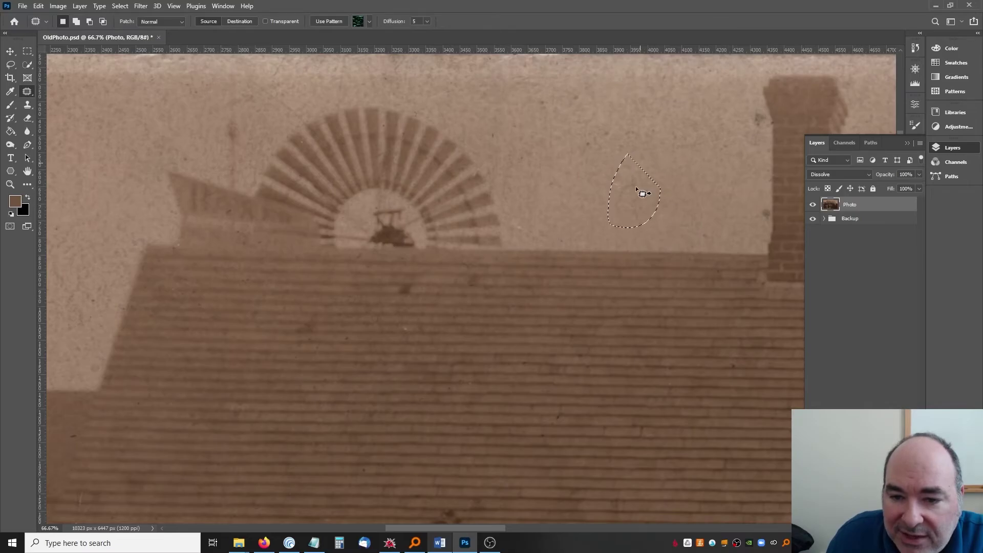
key(ctrl+d)
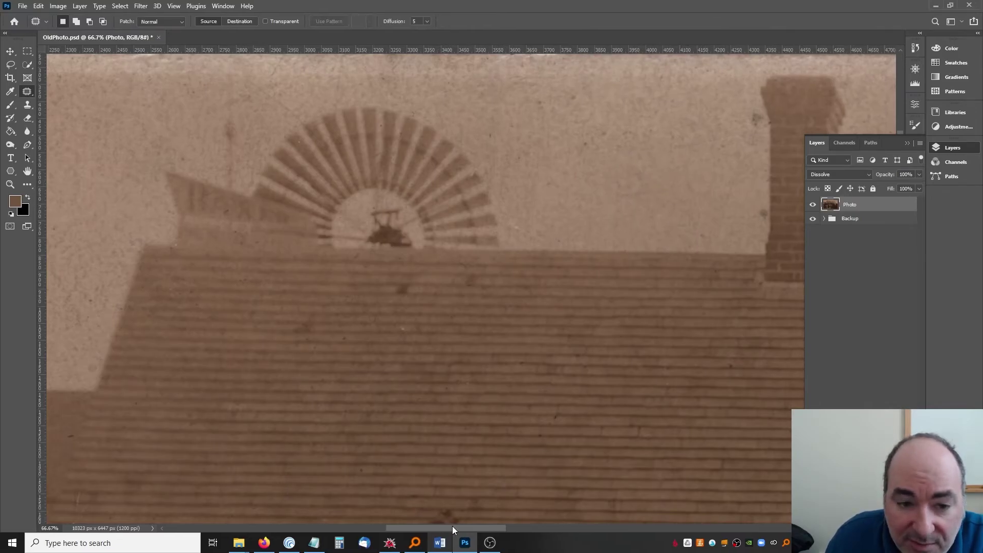
Step: Patch the vertical sky scratch and the spot beside it with paper to the right
drag(453, 526, 566, 525)
mouse_move(562, 86)
mouse_down()
mouse_move(579, 233)
mouse_move(608, 244)
mouse_move(621, 86)
mouse_move(681, 111)
mouse_up()
key(ctrl+d)
mouse_move(423, 164)
mouse_down()
mouse_move(462, 199)
mouse_move(422, 166)
mouse_up()
mouse_move(433, 186)
mouse_down()
mouse_move(502, 152)
mouse_move(626, 210)
mouse_move(605, 213)
mouse_move(668, 234)
mouse_up()
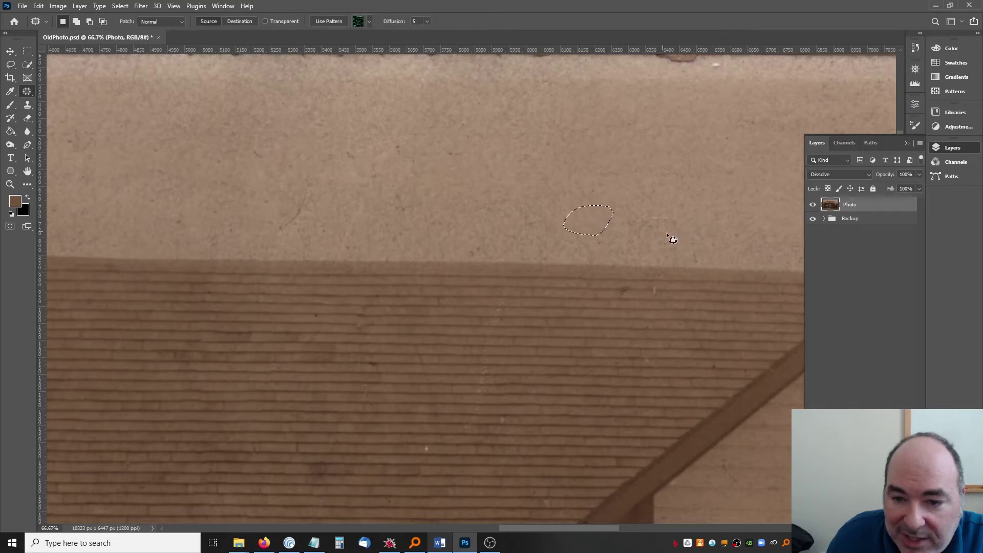
key(ctrl+d)
Step: Patch the remaining spots above the roofline, the gable and the upper right sky
mouse_move(348, 167)
mouse_down()
mouse_move(331, 250)
mouse_move(374, 220)
mouse_up()
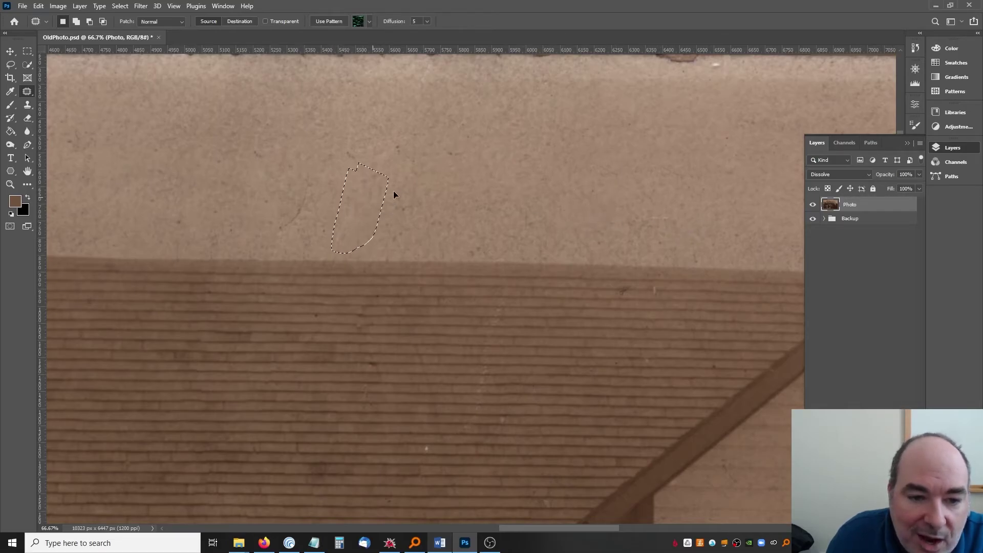
mouse_move(283, 147)
mouse_down()
mouse_move(268, 205)
mouse_move(422, 186)
mouse_up()
key(ctrl+d)
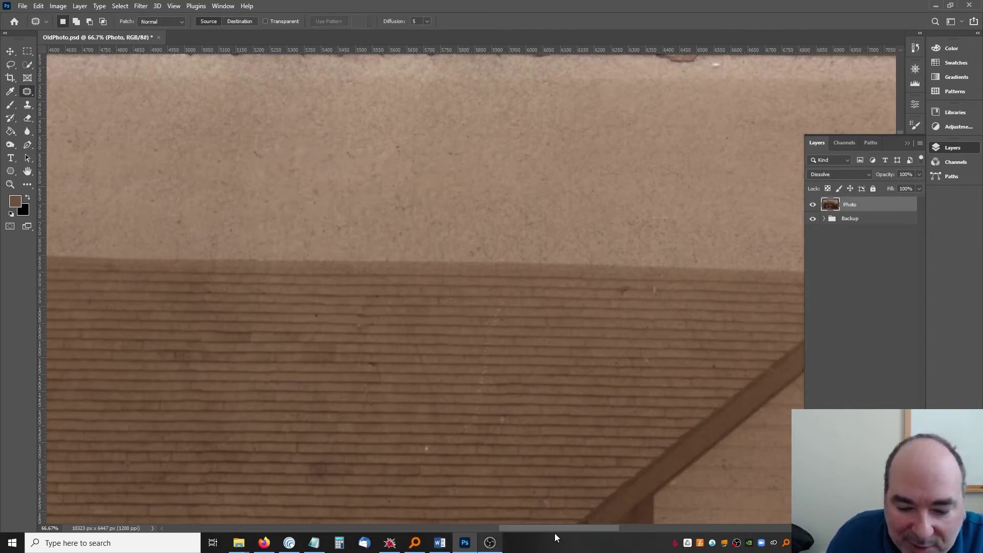
drag(554, 529, 678, 529)
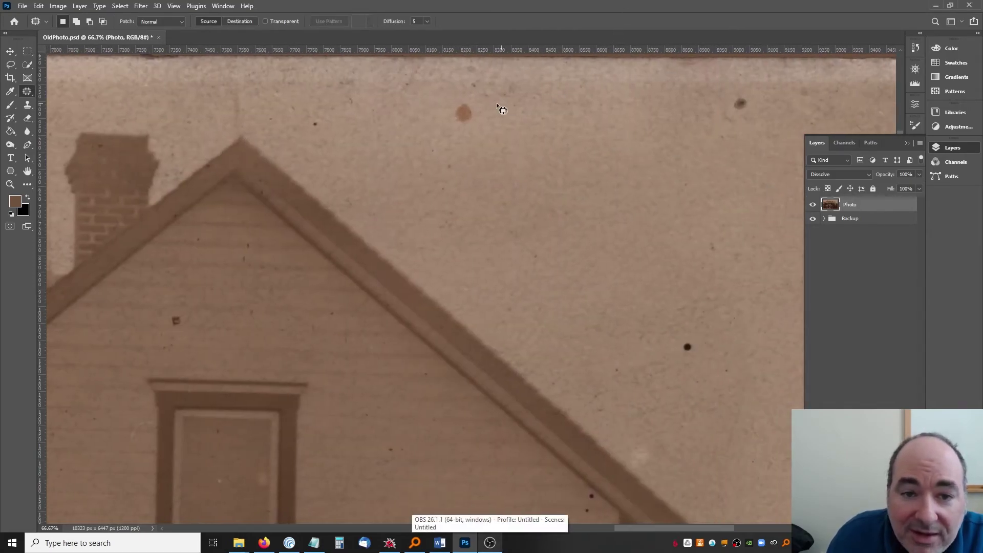
mouse_move(443, 101)
mouse_down()
mouse_move(476, 112)
mouse_move(463, 121)
mouse_up()
drag(463, 111, 640, 106)
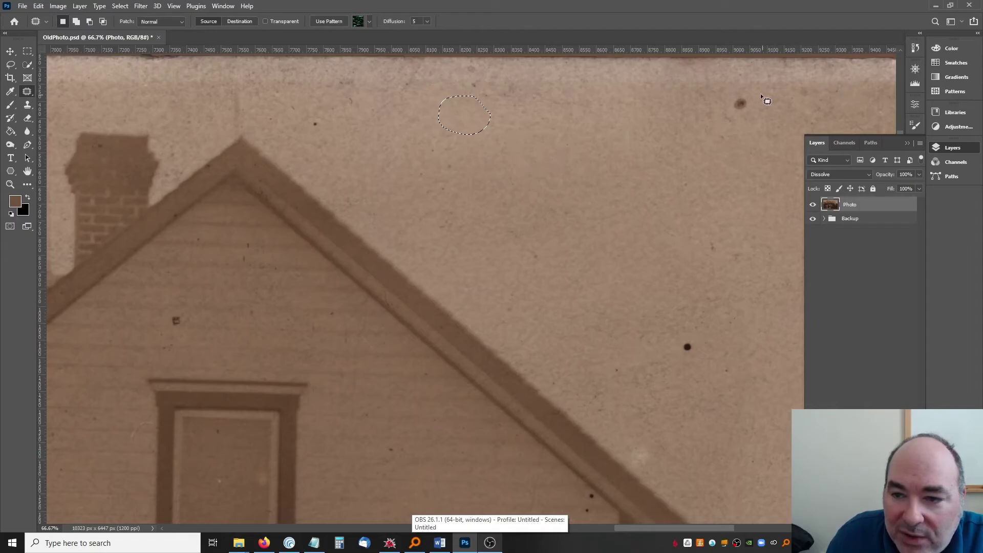
mouse_move(741, 92)
mouse_down()
mouse_move(769, 114)
mouse_move(741, 92)
mouse_up()
drag(739, 104, 750, 176)
mouse_move(688, 338)
mouse_down()
mouse_move(690, 355)
mouse_move(701, 353)
mouse_move(730, 309)
mouse_up()
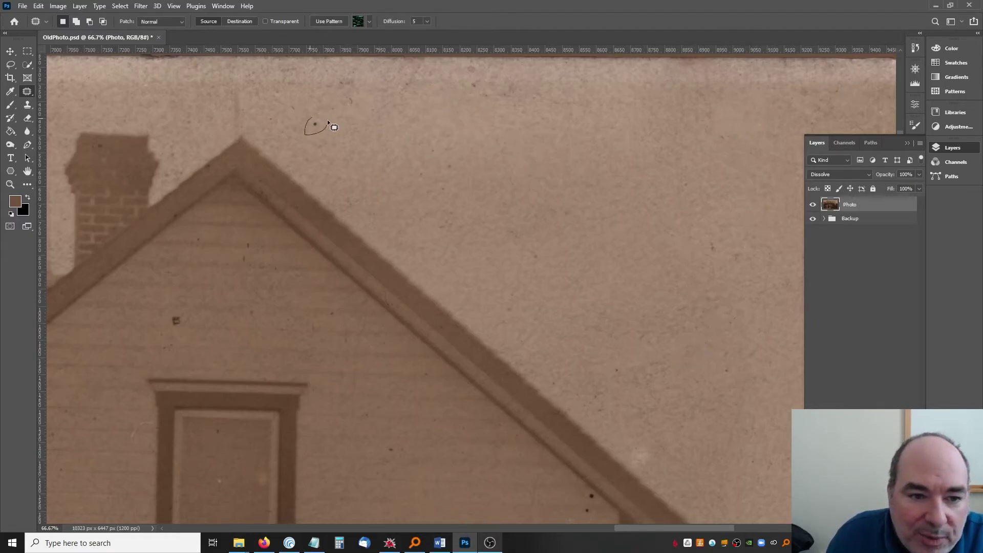
drag(327, 119, 331, 132)
Step: Patch the gable wall spot, the speck beside the window and the thin siding scratch
scroll(362, 166, down, 3)
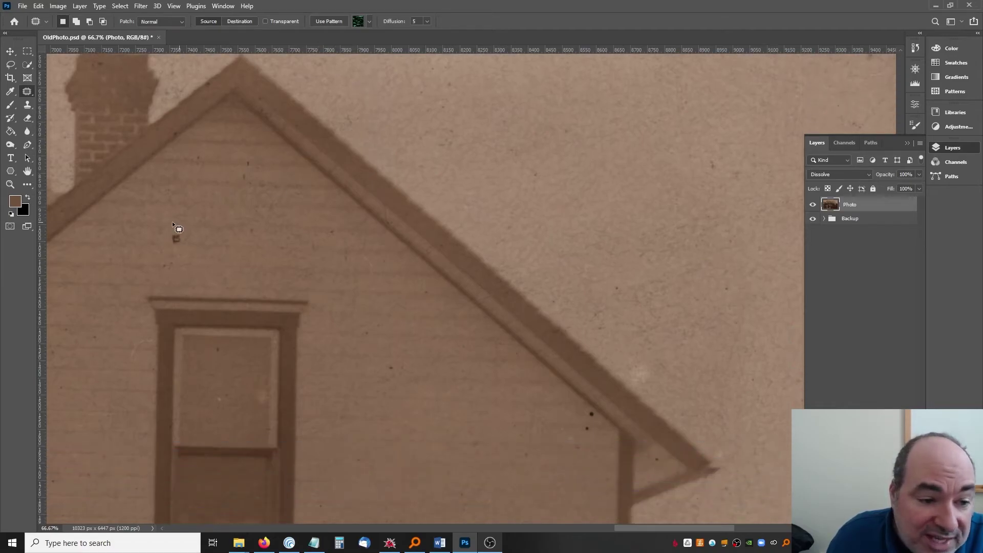
drag(192, 241, 204, 241)
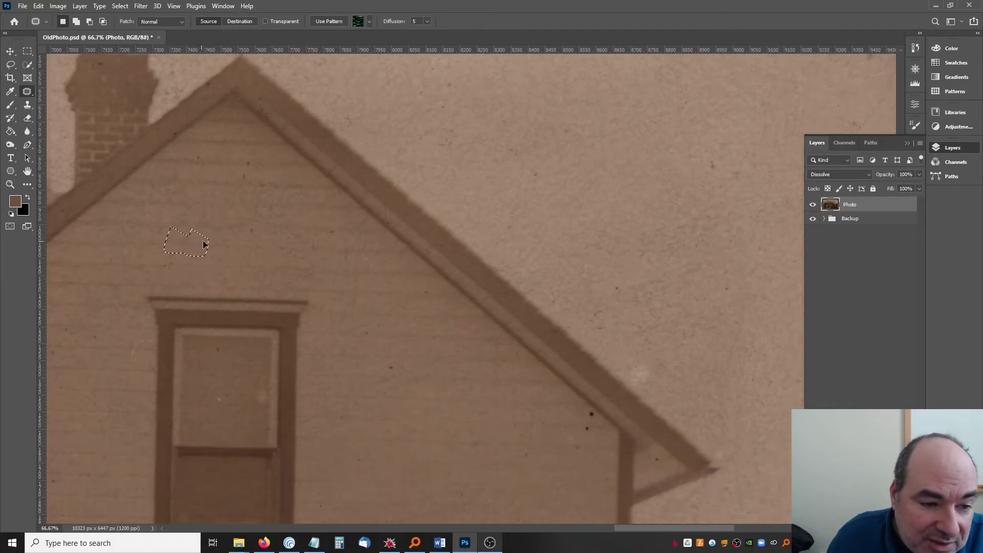
scroll(204, 241, down, 3)
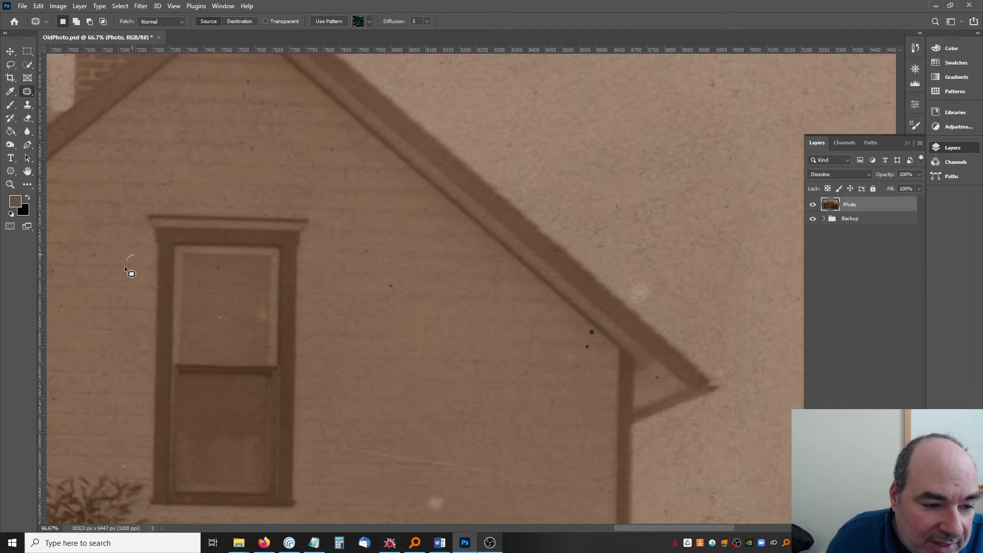
mouse_move(140, 277)
mouse_down()
mouse_move(158, 266)
mouse_move(128, 254)
mouse_up()
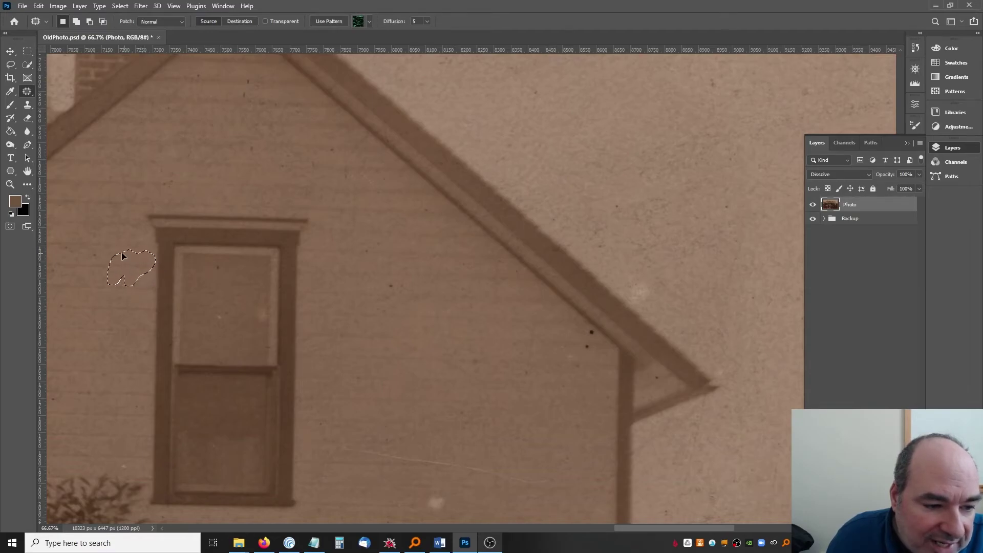
mouse_move(409, 281)
mouse_down()
mouse_move(381, 290)
mouse_move(440, 294)
mouse_up()
scroll(460, 263, down, 4)
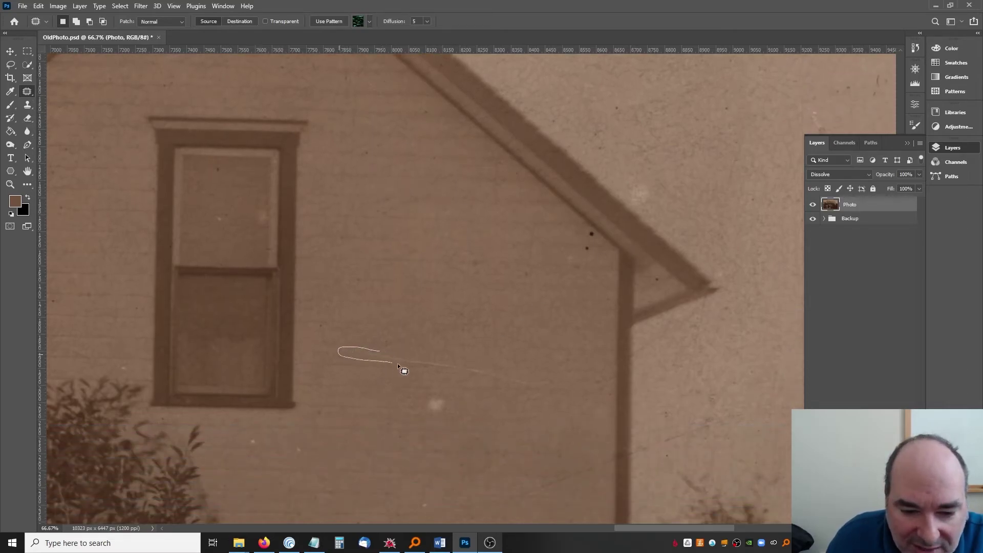
mouse_move(397, 364)
mouse_down()
mouse_move(500, 388)
mouse_move(548, 388)
mouse_move(520, 358)
mouse_up()
key(ctrl+d)
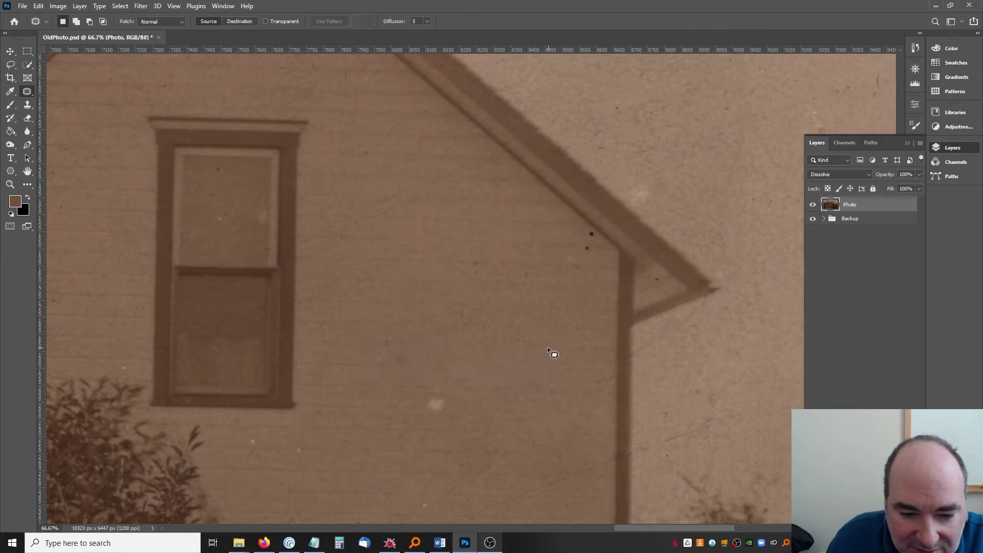
Step: Patch the white spots and the next blemish on the side wall
drag(370, 362, 404, 364)
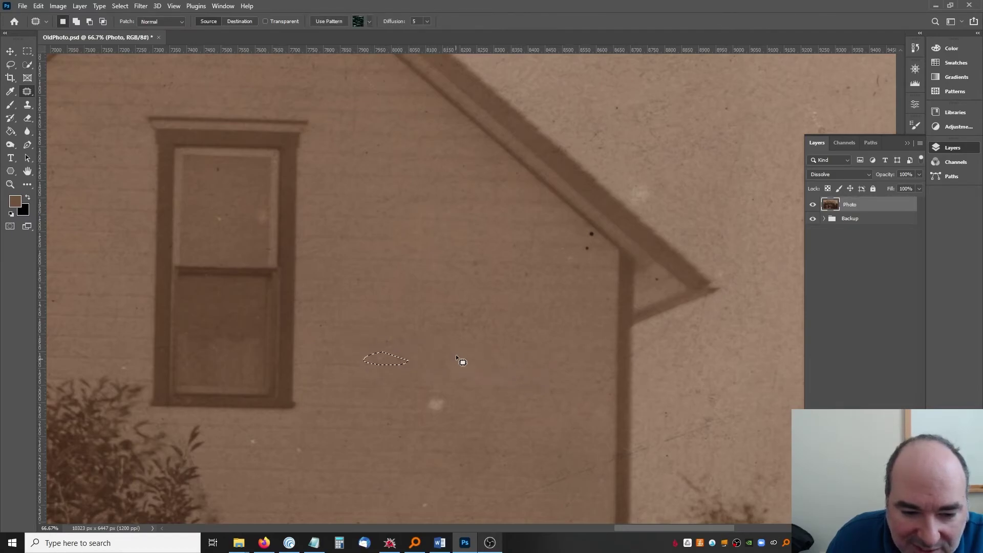
key(ctrl+d)
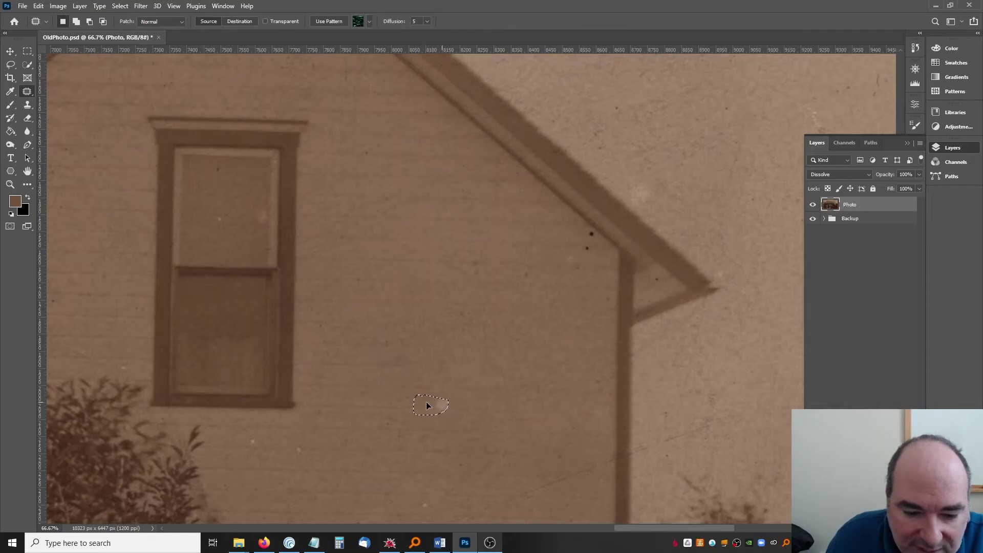
drag(428, 405, 404, 407)
key(ctrl+d)
scroll(414, 416, down, 3)
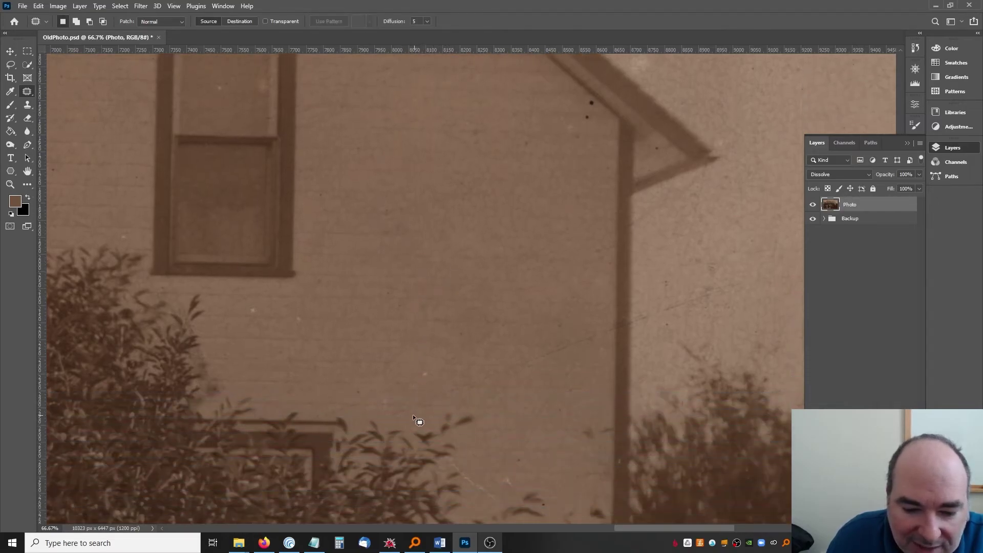
drag(239, 281, 269, 281)
key(ctrl+d)
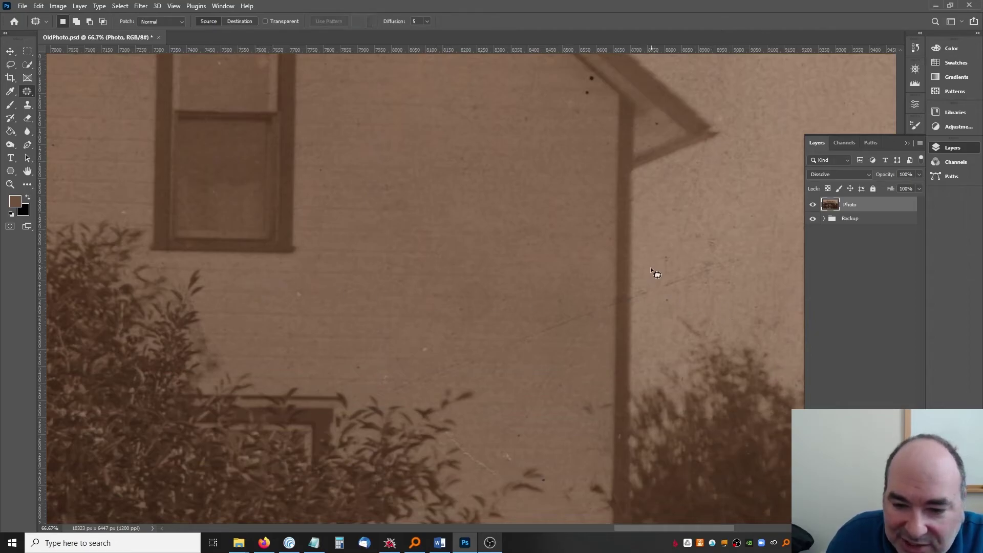
Step: Heal the crack beside the downspout with clean wall from above and to the right
mouse_move(608, 293)
mouse_down()
mouse_move(603, 309)
mouse_move(660, 308)
mouse_move(643, 292)
mouse_move(641, 256)
mouse_up()
key(ctrl+d)
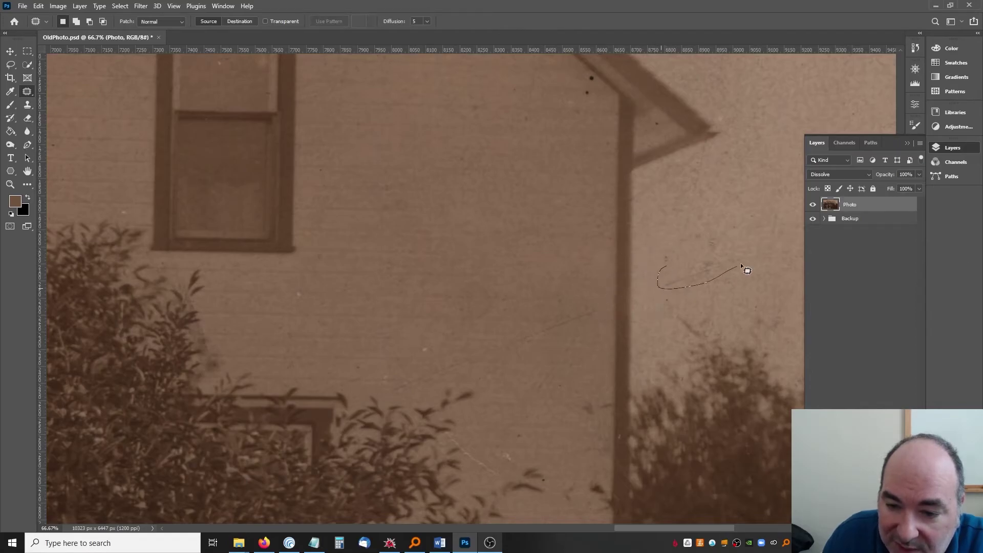
drag(740, 262, 740, 264)
drag(717, 274, 732, 217)
key(ctrl+d)
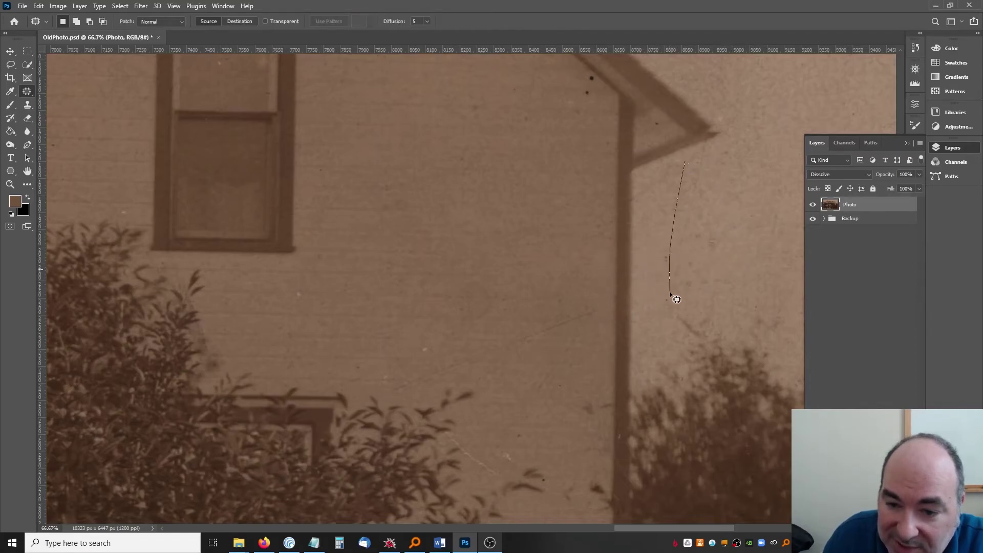
mouse_move(671, 293)
mouse_down()
mouse_move(693, 197)
mouse_move(735, 212)
mouse_move(724, 183)
mouse_move(695, 158)
mouse_move(761, 186)
mouse_up()
key(ctrl+d)
key(ctrl+d)
Step: Patch the diagonal scratch left of the downspout and the long scratch above the bushes
scroll(665, 348, down, 1)
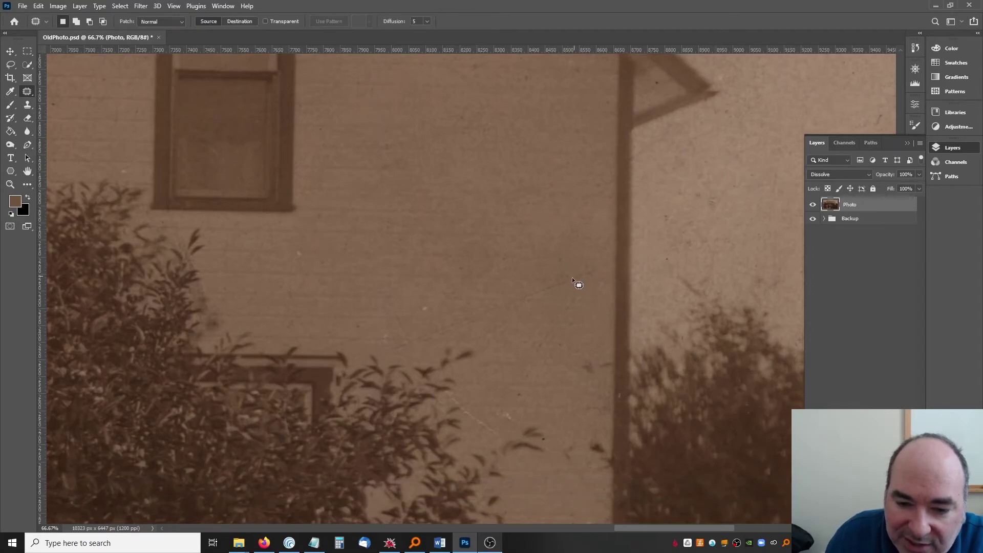
drag(570, 284, 529, 357)
drag(591, 284, 589, 287)
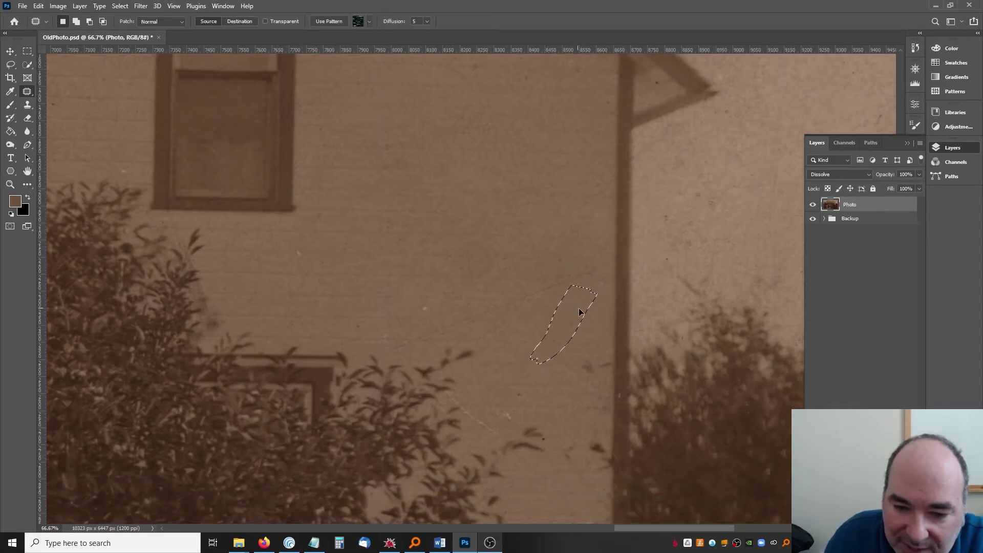
key(ctrl+d)
drag(542, 332, 558, 341)
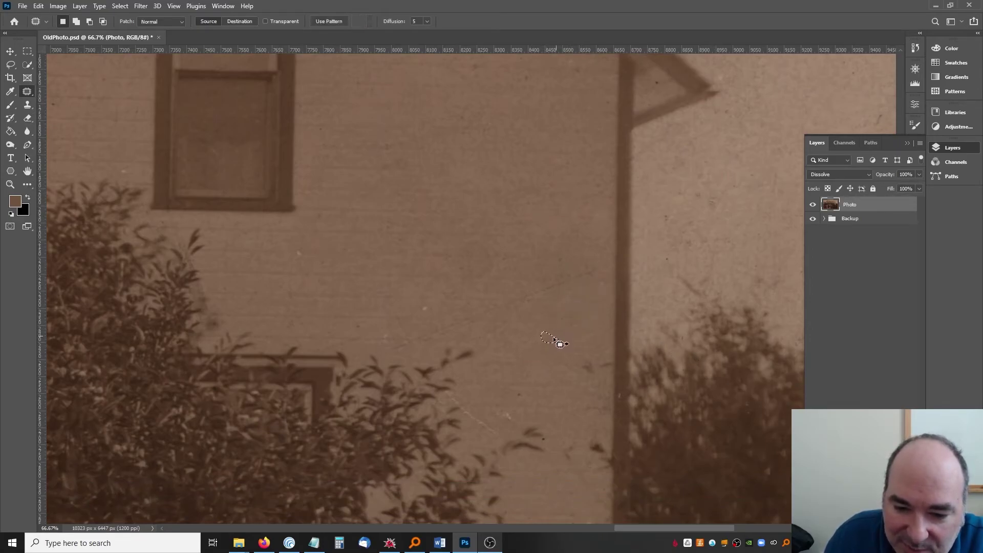
mouse_move(438, 342)
mouse_down()
mouse_move(604, 273)
mouse_move(594, 258)
mouse_move(544, 256)
mouse_move(524, 242)
mouse_move(442, 276)
mouse_move(482, 282)
mouse_move(499, 238)
mouse_move(438, 234)
mouse_up()
key(ctrl+d)
key(ctrl+d)
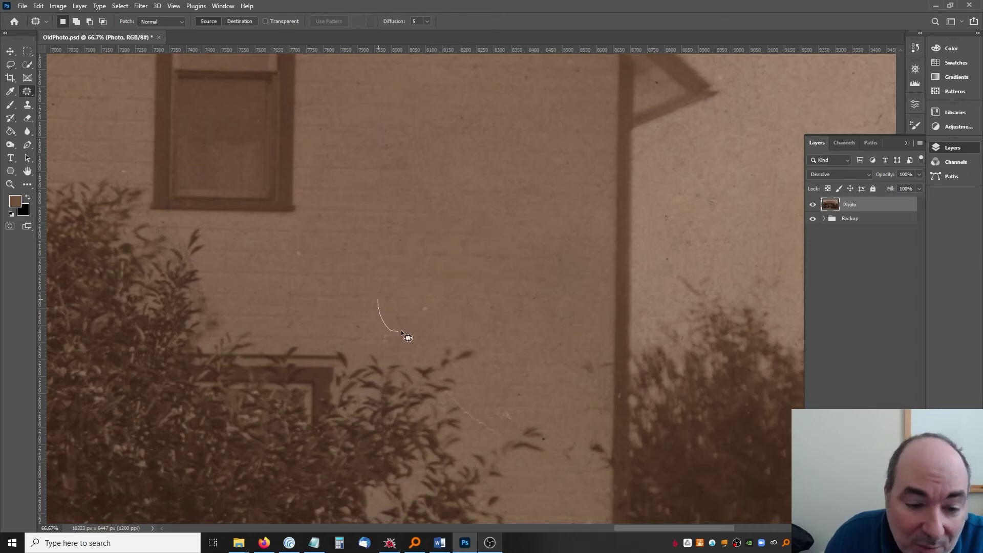
mouse_move(387, 294)
mouse_down()
mouse_move(369, 302)
mouse_move(432, 309)
mouse_up()
key(ctrl+d)
Step: Patch two small spots lower on the wall
scroll(491, 348, down, 3)
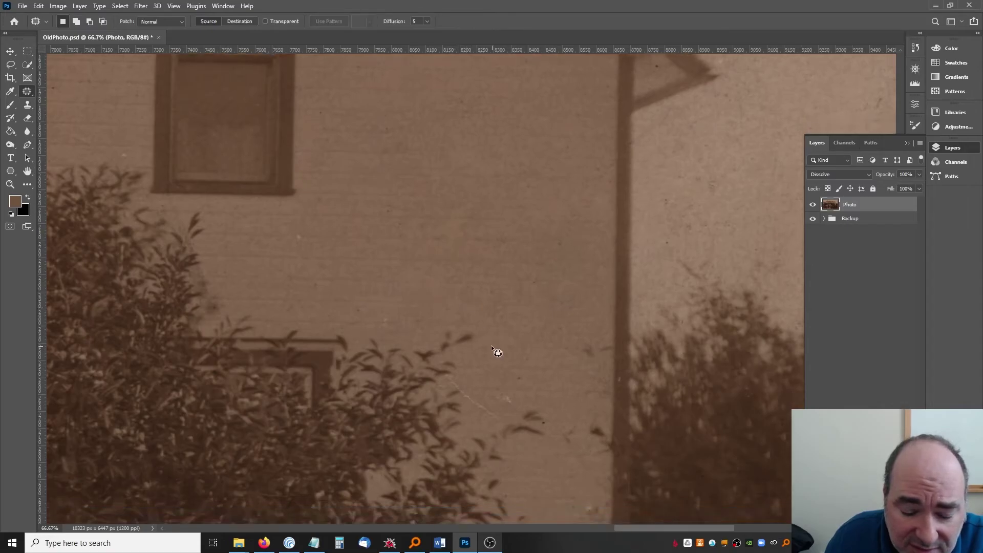
scroll(358, 358, down, 1)
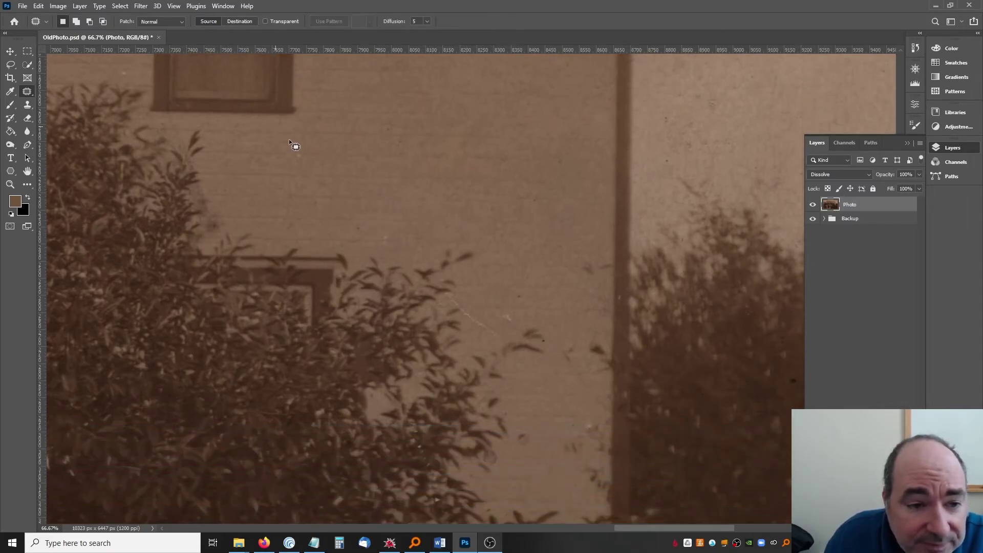
drag(290, 140, 307, 158)
key(ctrl+d)
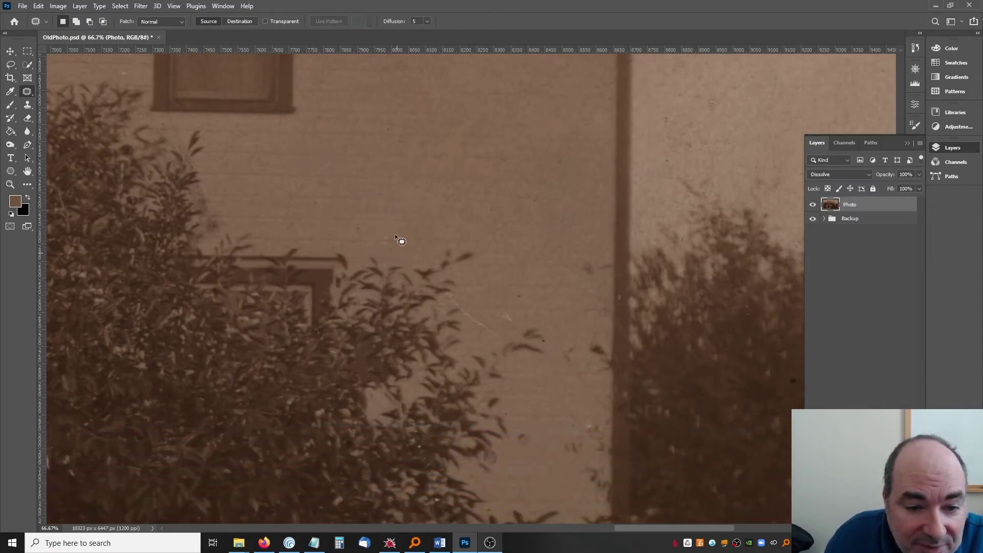
drag(376, 246, 428, 251)
key(ctrl+d)
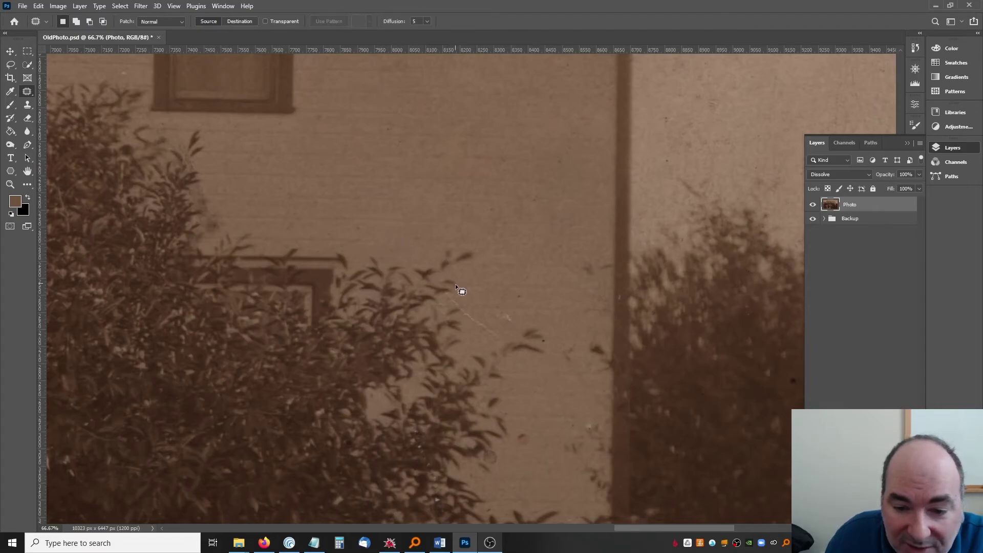
Step: Patch the last spot on the wall beside the bush leaves
scroll(455, 271, down, 1)
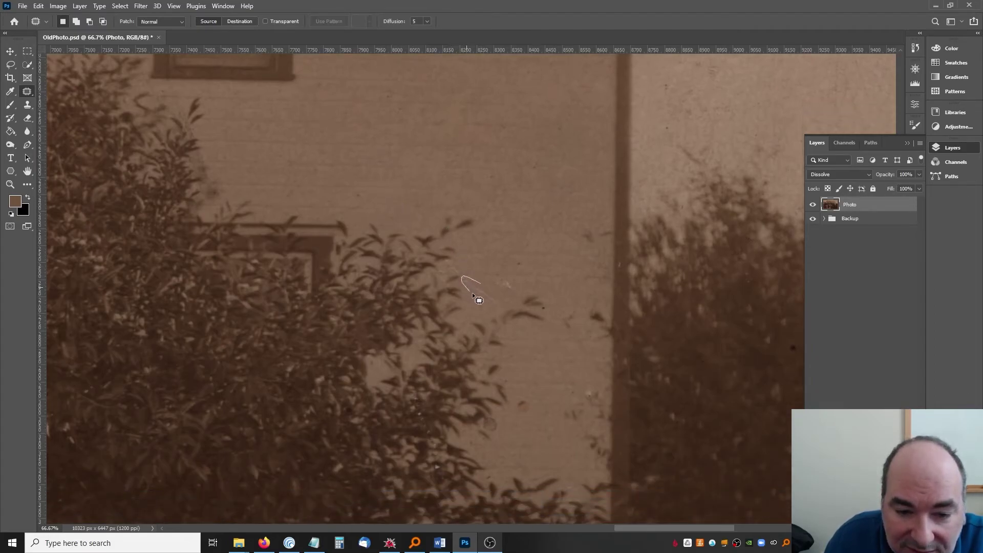
mouse_move(498, 298)
mouse_down()
mouse_move(513, 274)
mouse_move(478, 261)
mouse_move(463, 268)
mouse_move(486, 270)
mouse_up()
key(ctrl+d)
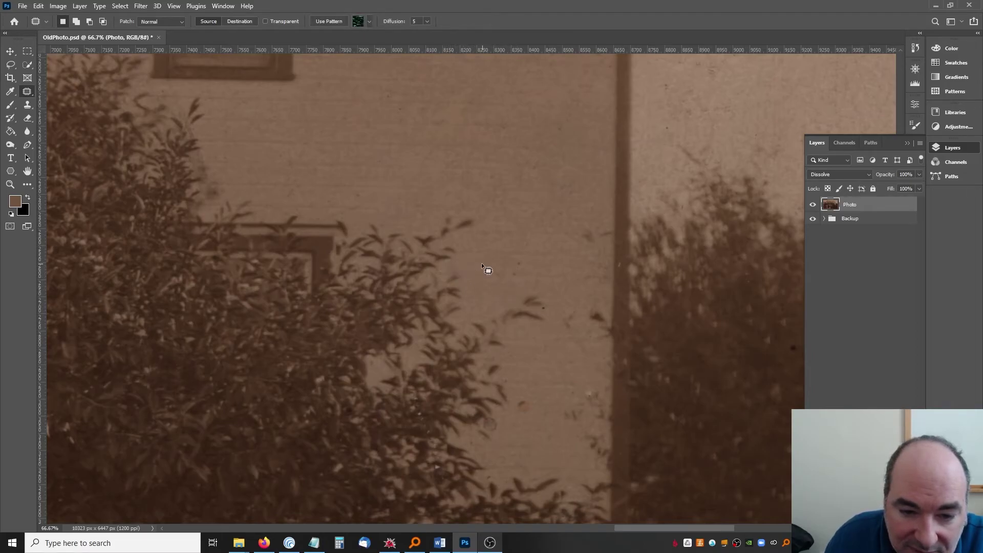
key(ctrl+d)
scroll(484, 297, down, 6)
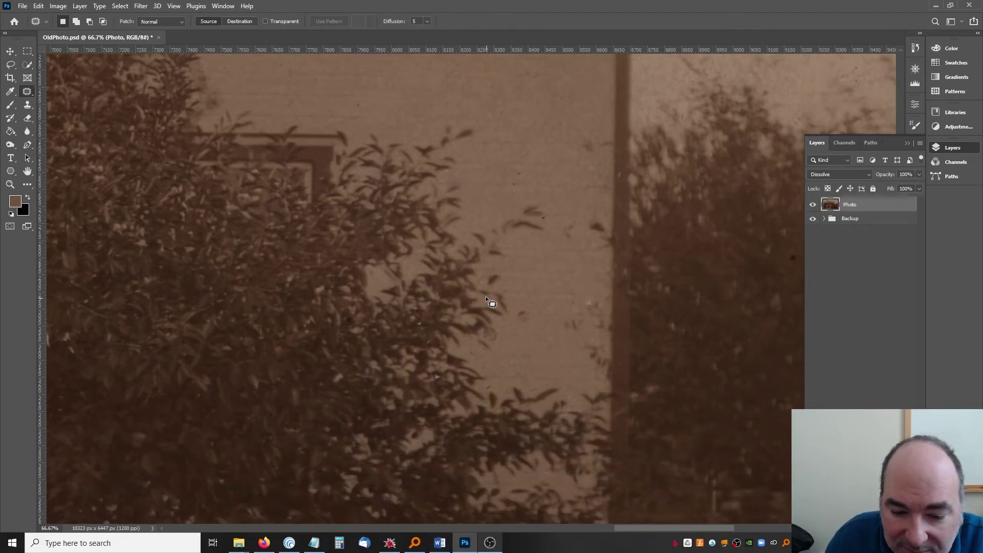
click(532, 528)
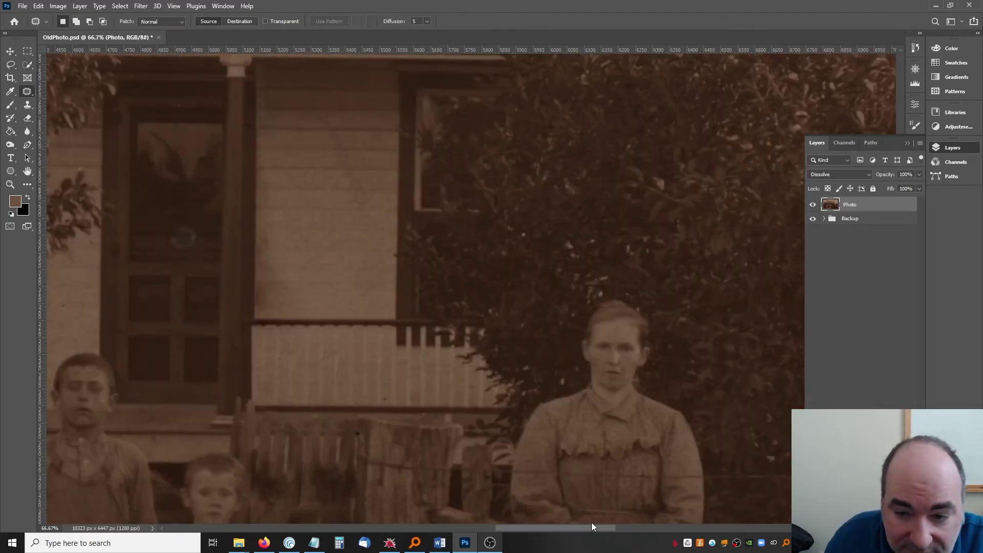
drag(573, 531, 742, 527)
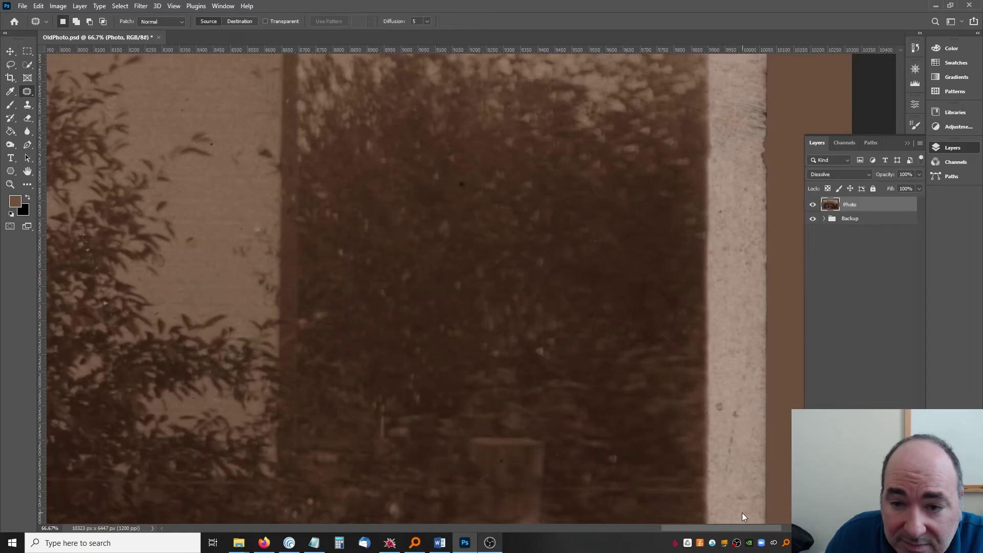
scroll(635, 426, down, 4)
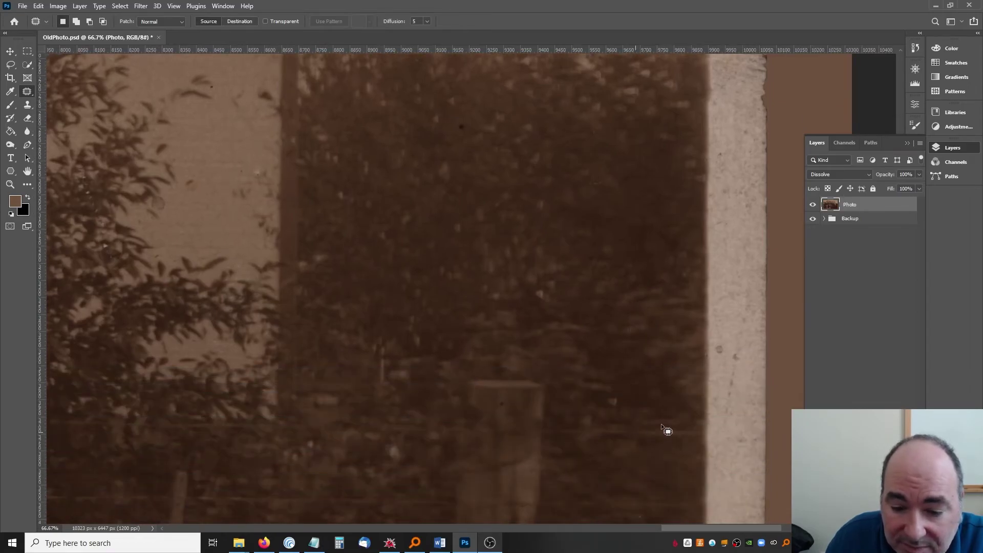
Step: Use the thumbnail overview to move the view to the tree and the man by the post
click(916, 68)
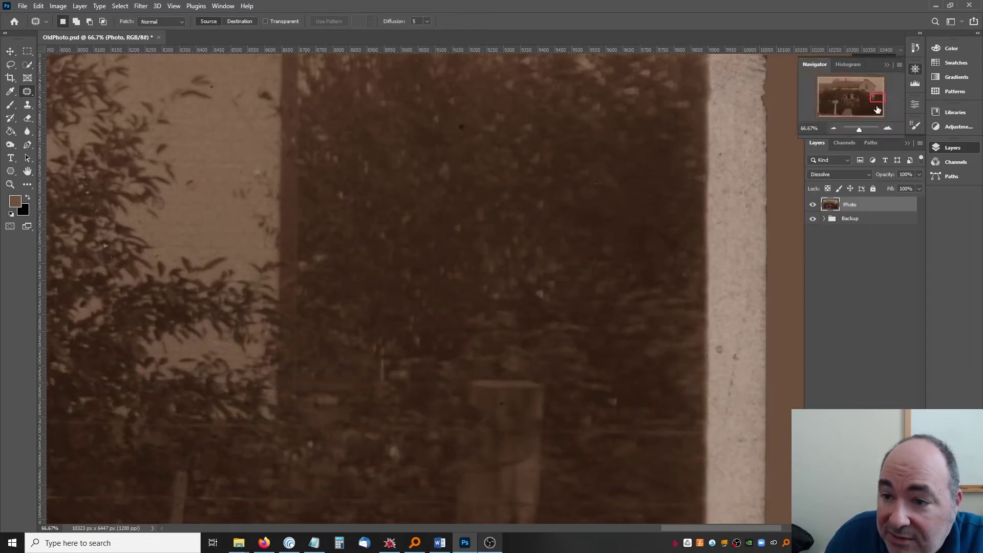
drag(875, 100, 895, 116)
drag(876, 125, 813, 104)
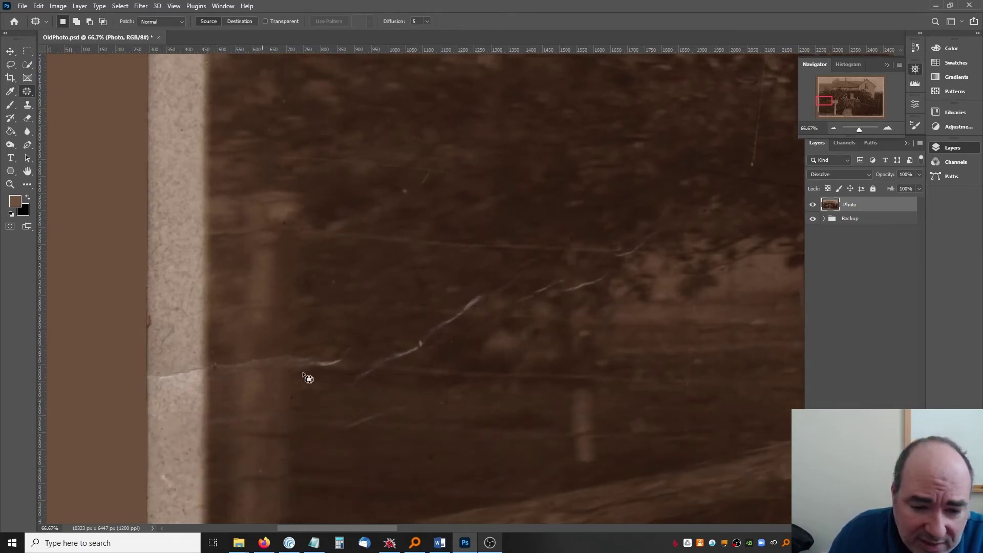
drag(832, 111, 849, 100)
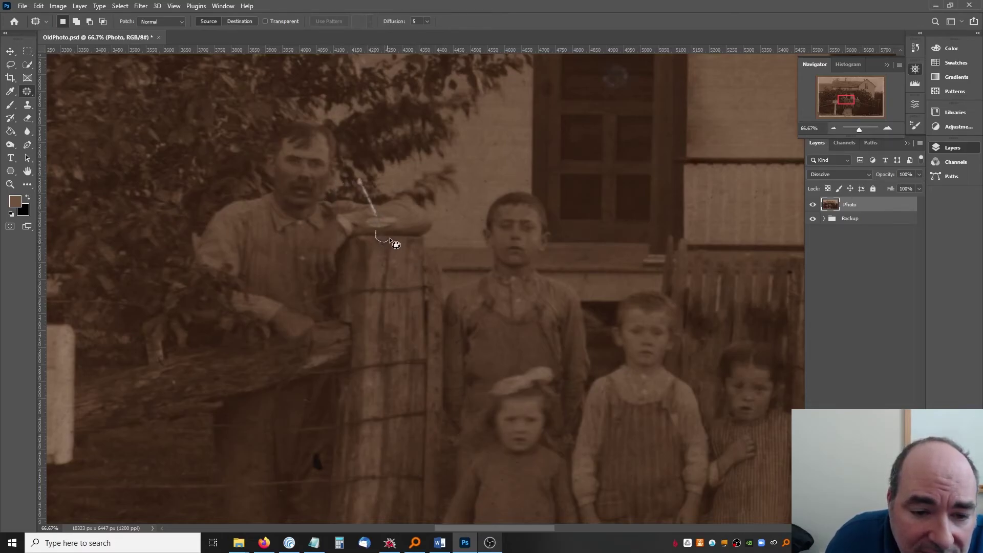
Step: Patch the scratch and the blemish on the fence-post top
drag(383, 236, 403, 236)
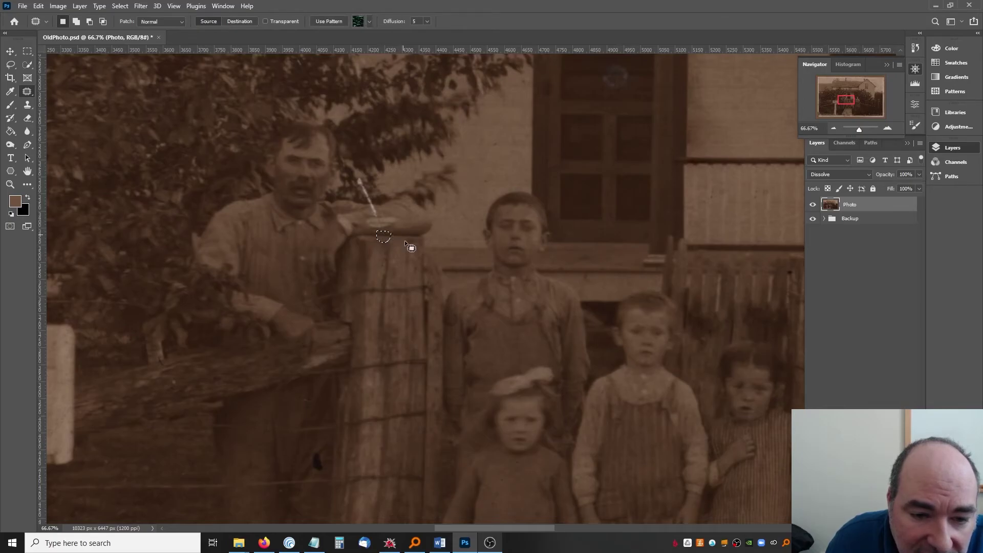
click(411, 247)
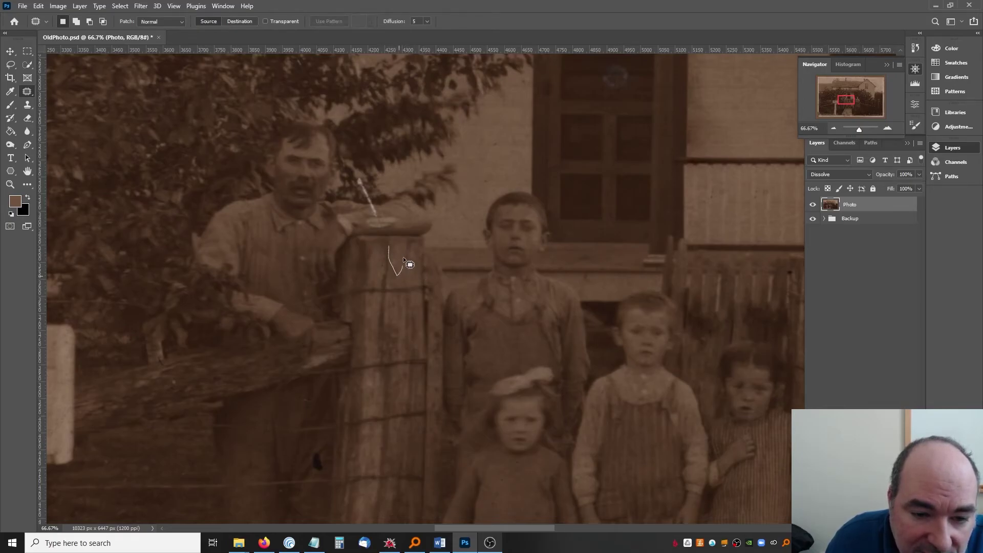
click(417, 263)
mouse_move(373, 208)
mouse_down()
mouse_move(398, 209)
mouse_move(379, 216)
mouse_up()
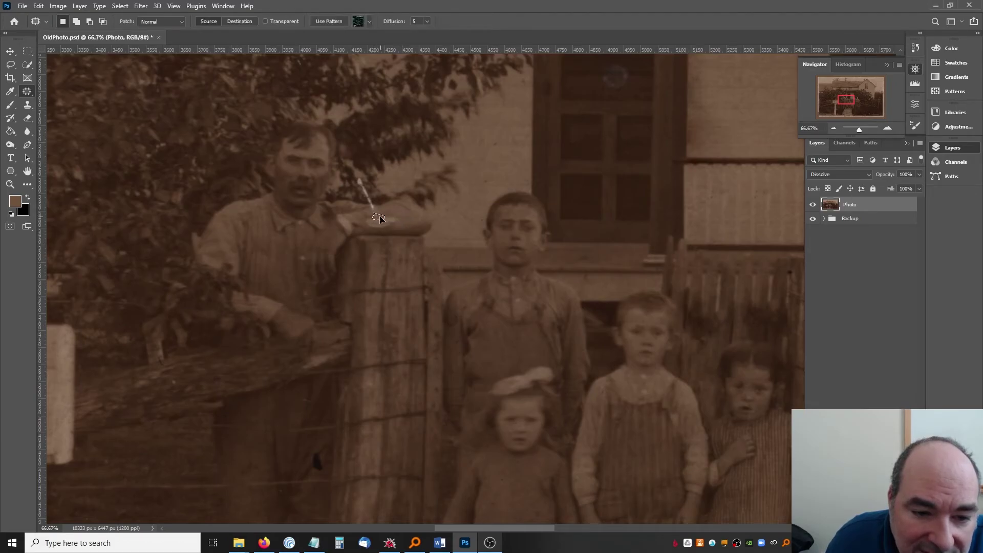
key(ctrl+d)
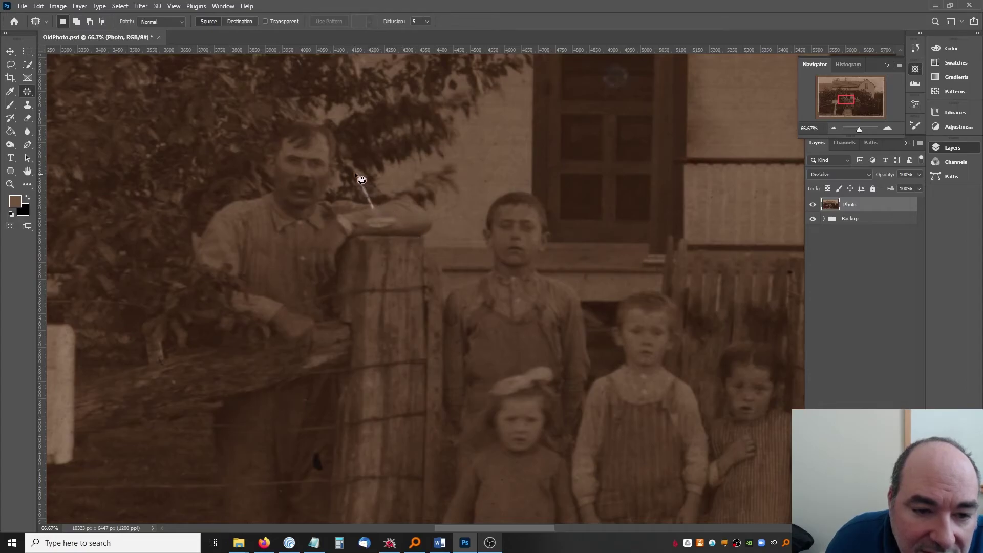
Step: Patch the white branch scratch, the spot beside the post top and the blemish near the man's arm
mouse_move(367, 180)
mouse_down()
mouse_move(347, 163)
mouse_move(357, 179)
mouse_up()
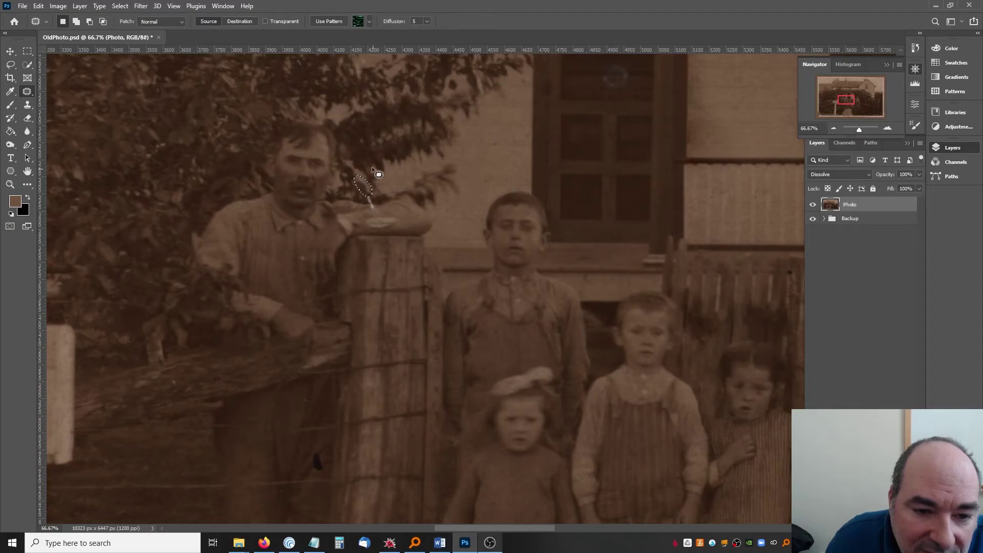
key(ctrl+d)
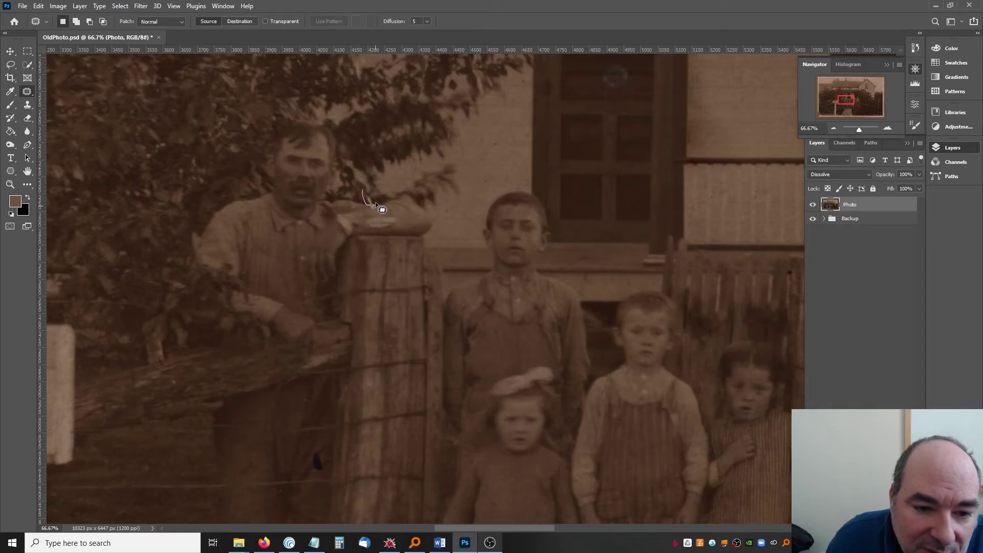
drag(376, 204, 382, 184)
key(ctrl+d)
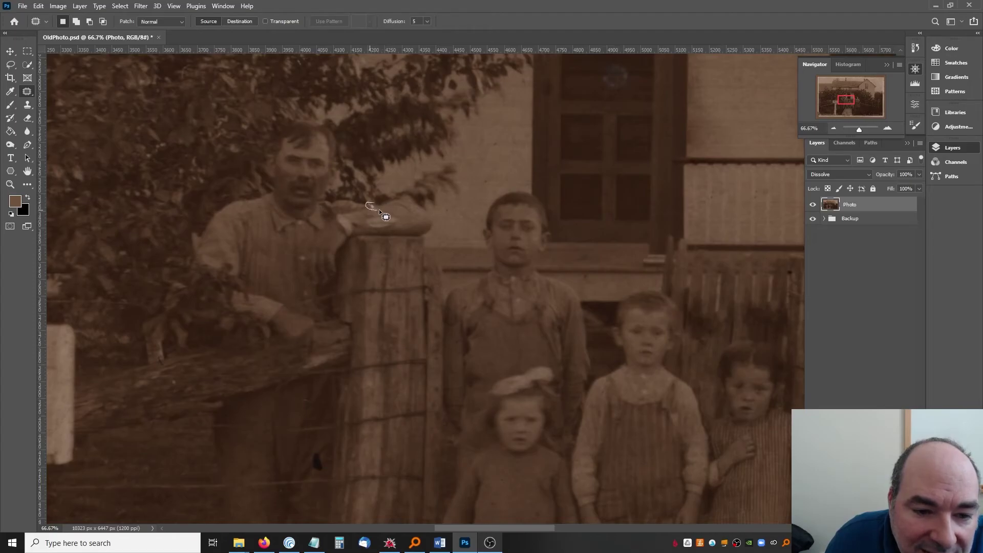
drag(380, 209, 388, 206)
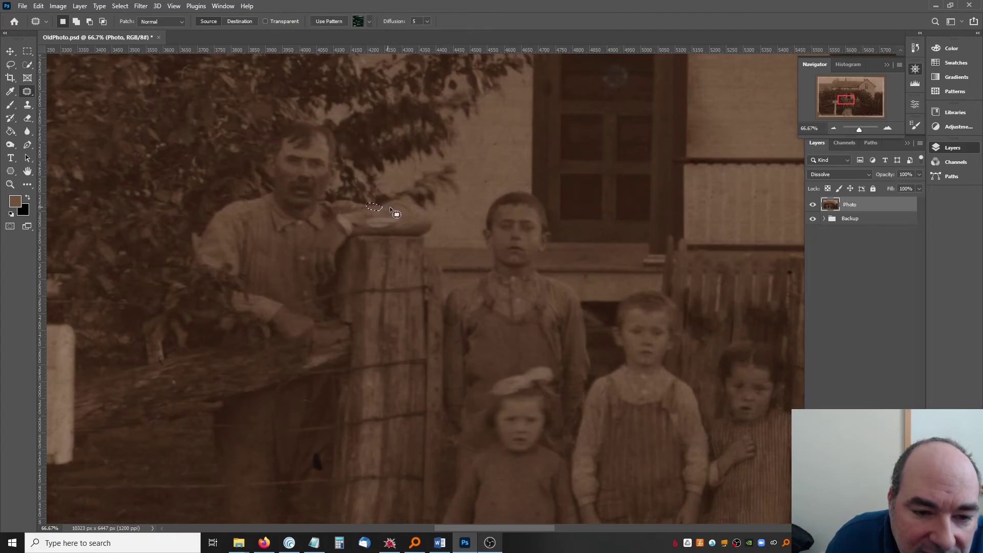
key(ctrl+d)
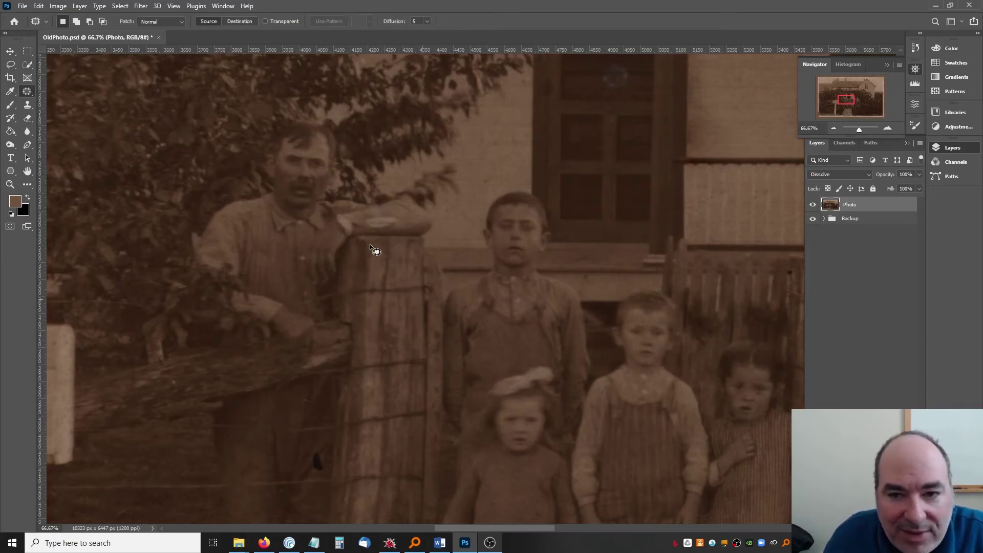
scroll(370, 243, up, 3)
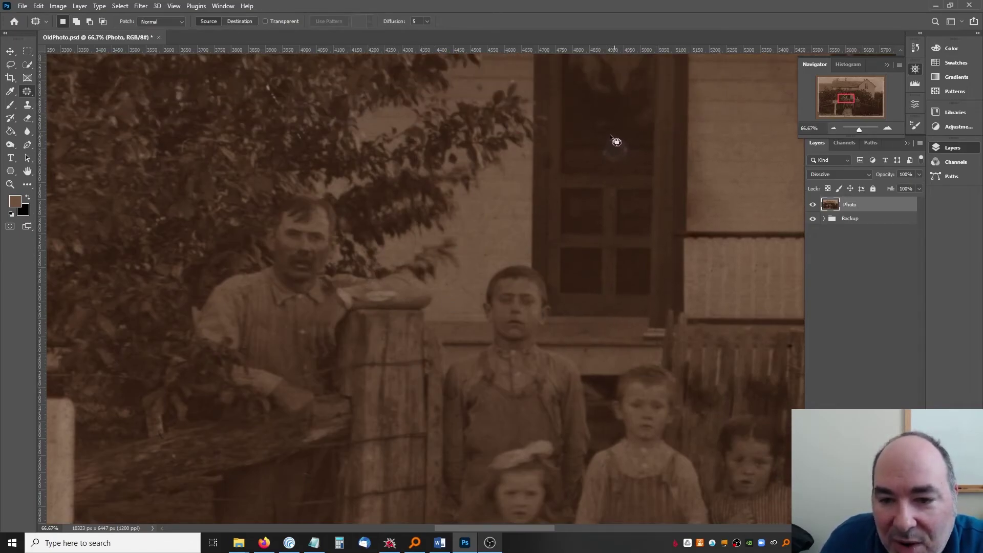
Step: Patch out the specks on the dark window pane
mouse_move(612, 137)
mouse_down()
mouse_move(605, 161)
mouse_move(635, 154)
mouse_move(581, 137)
mouse_move(579, 163)
mouse_move(604, 162)
mouse_move(582, 151)
mouse_up()
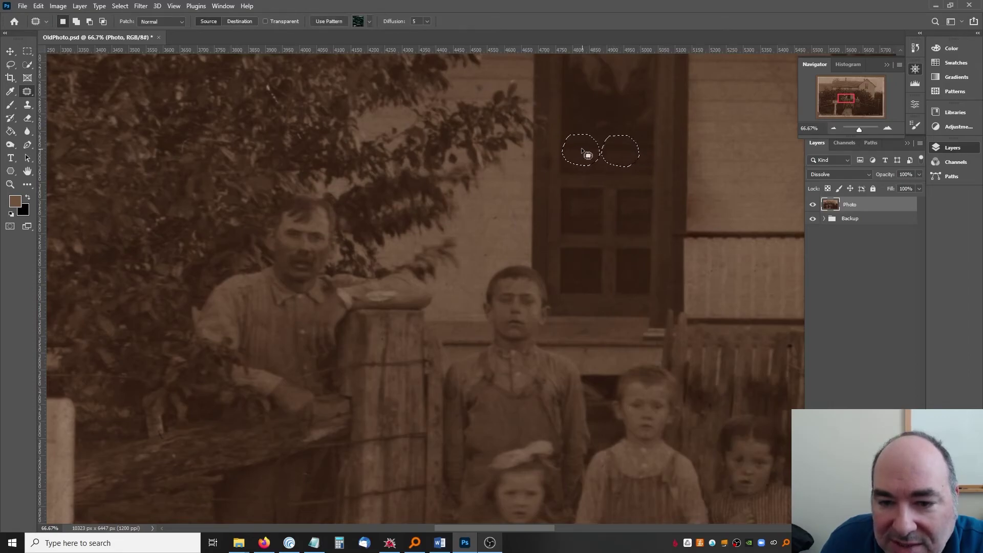
click(628, 122)
scroll(599, 225, up, 5)
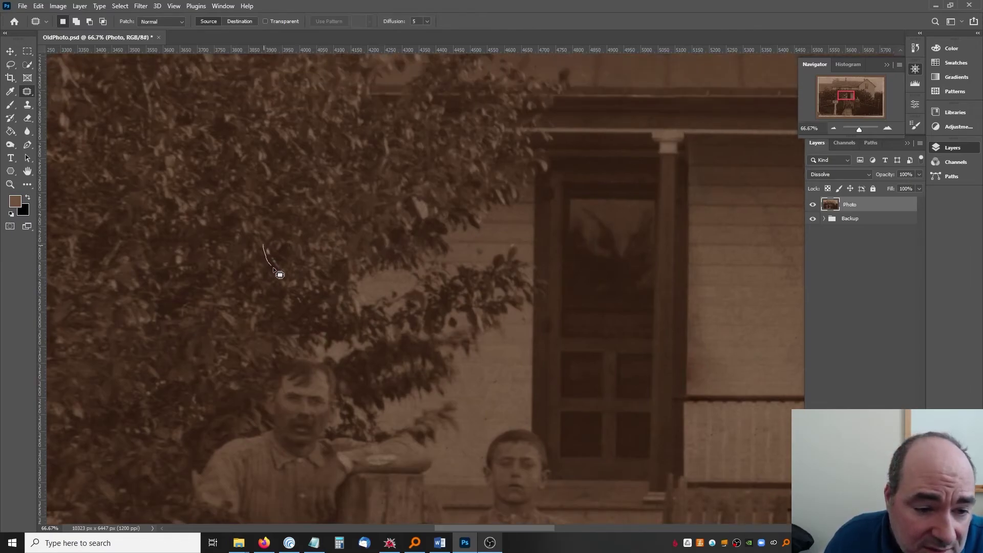
scroll(295, 226, up, 5)
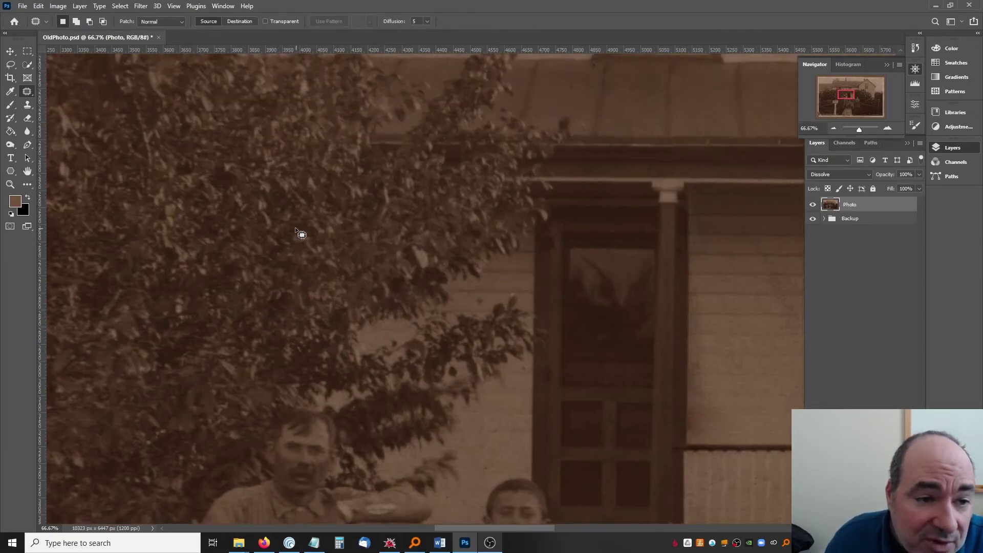
scroll(296, 229, up, 3)
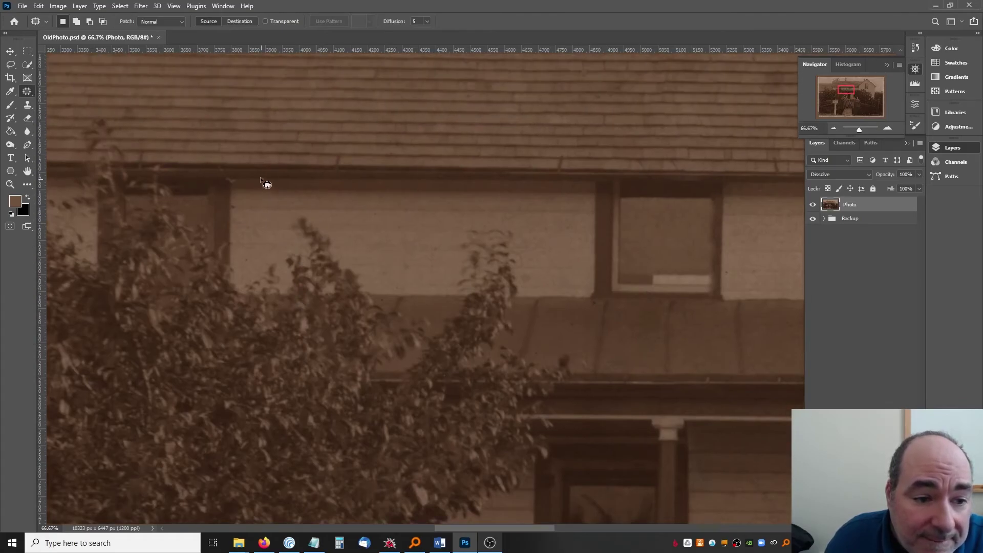
drag(542, 528, 428, 526)
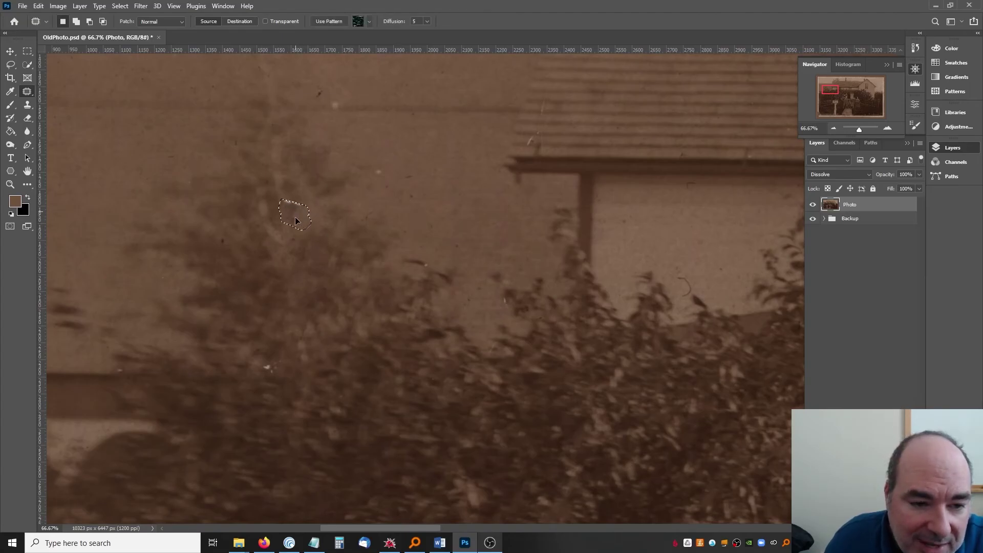
key(ctrl+d)
Step: Patch the pale speck in the upper tree and the bright speck at the tree's edge
drag(284, 217, 305, 209)
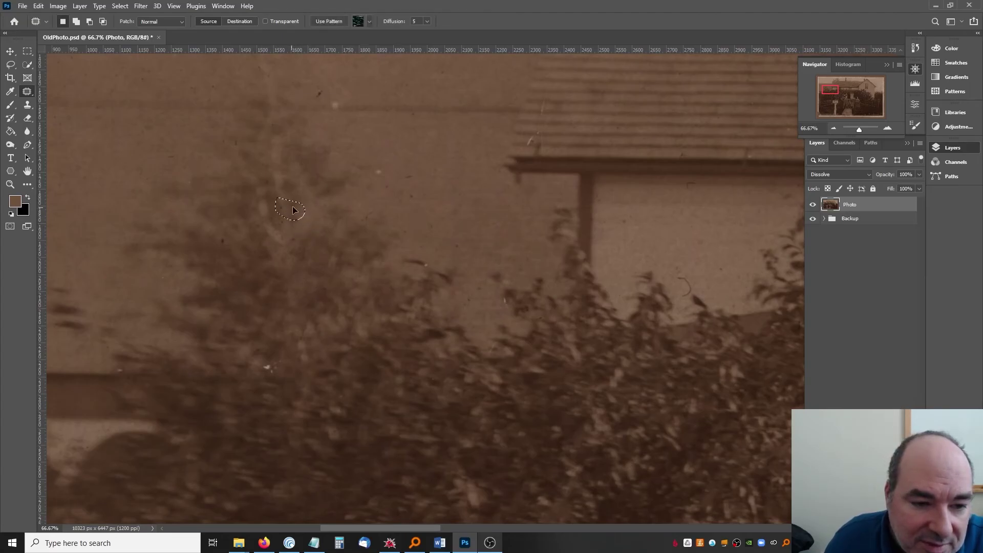
scroll(282, 249, down, 3)
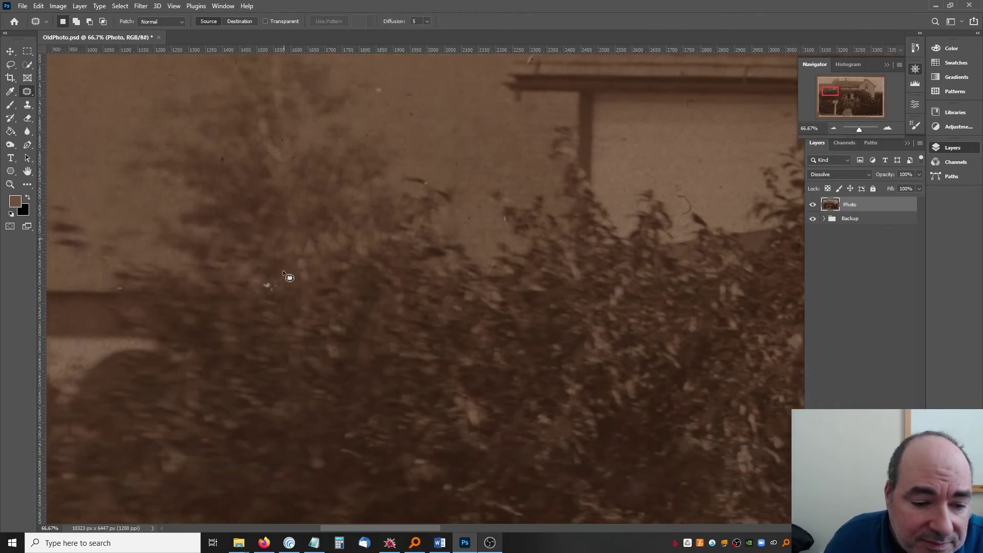
drag(278, 297, 283, 288)
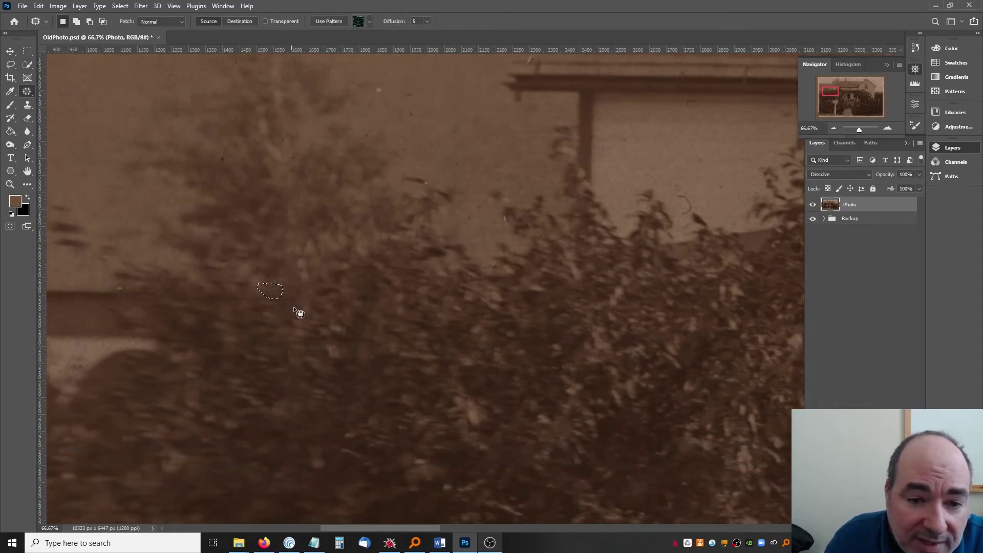
key(ctrl+d)
scroll(323, 302, up, 8)
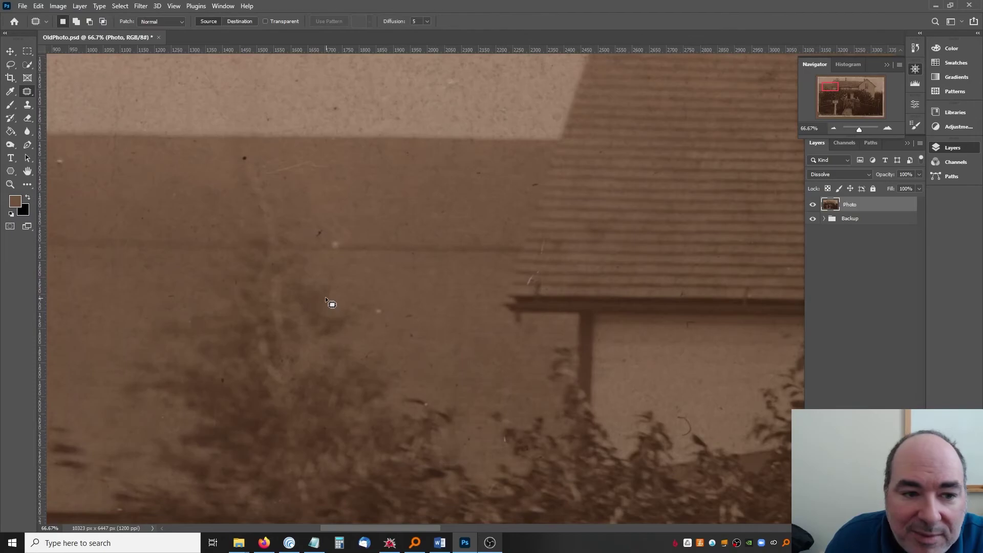
scroll(229, 257, down, 12)
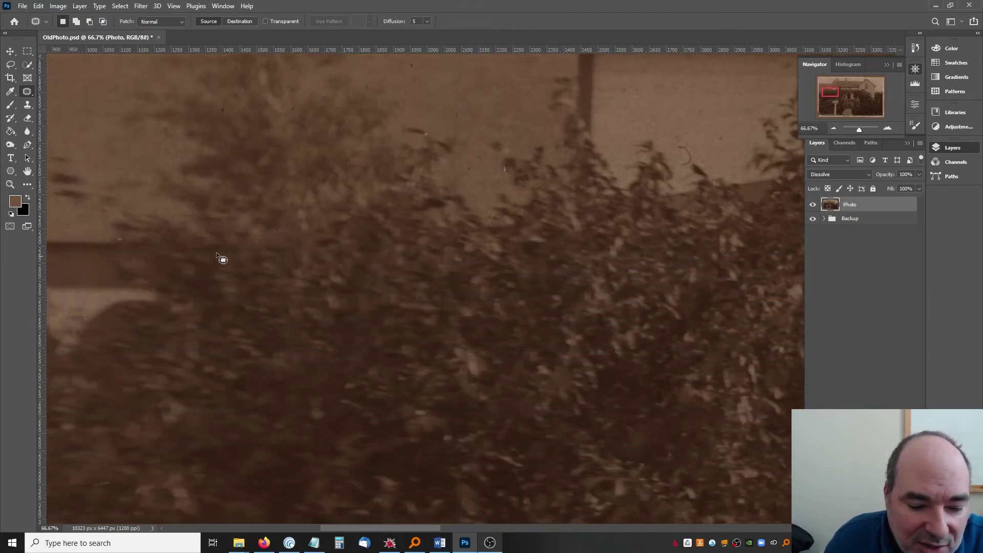
scroll(217, 251, down, 3)
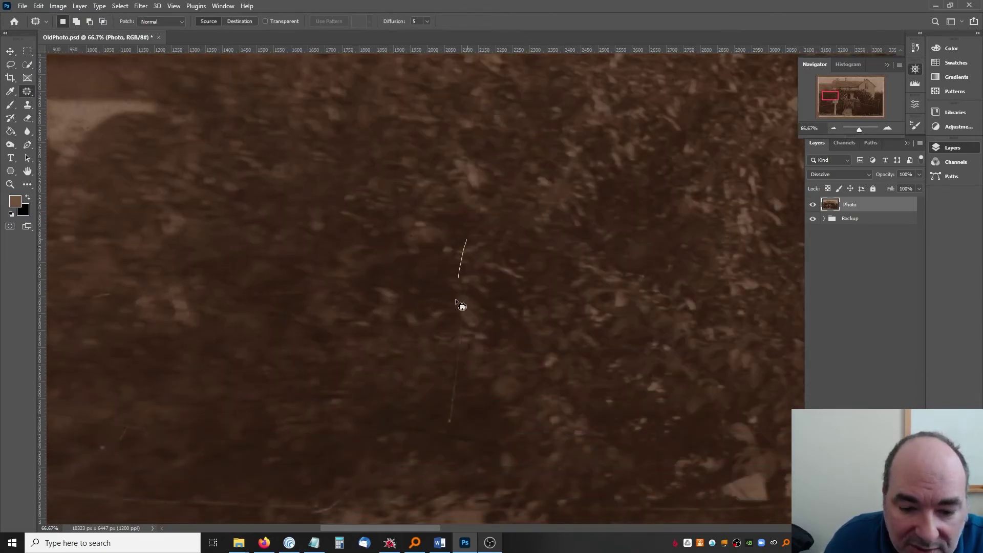
Step: Patch the long white scratch and the lower scratch ends across the dark bushes
mouse_move(460, 304)
mouse_down()
mouse_move(439, 433)
mouse_move(458, 427)
mouse_move(480, 235)
mouse_up()
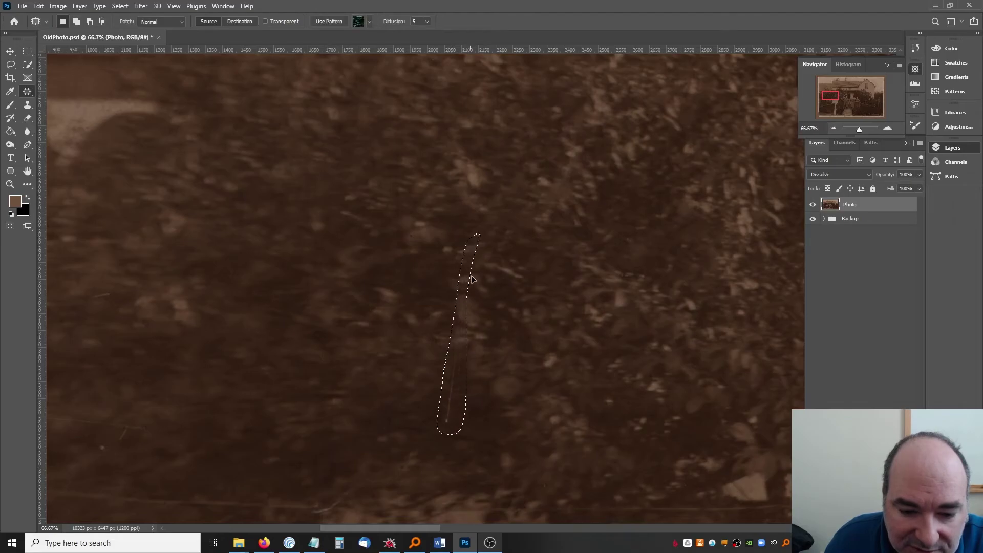
drag(472, 279, 496, 272)
key(ctrl+d)
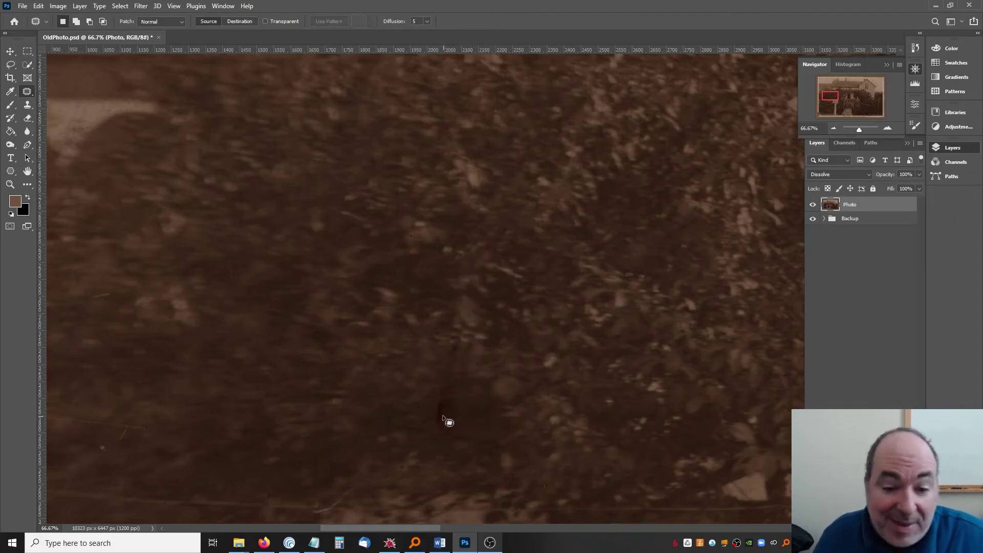
drag(445, 412, 451, 427)
scroll(494, 434, down, 1)
key(ctrl+d)
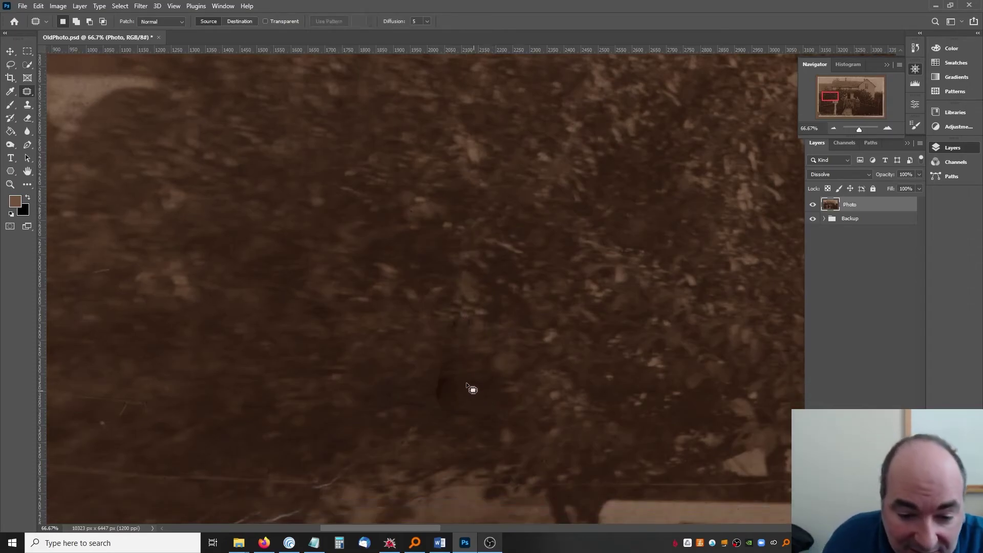
mouse_move(461, 373)
mouse_down()
mouse_move(443, 414)
mouse_move(472, 376)
mouse_move(447, 368)
mouse_up()
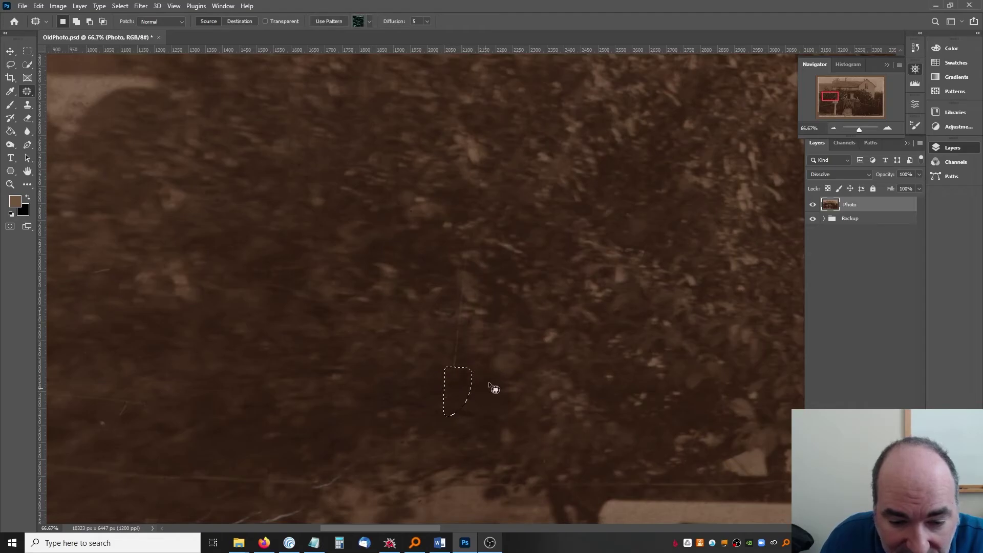
key(ctrl+d)
mouse_move(450, 327)
mouse_down()
mouse_move(452, 369)
mouse_move(465, 342)
mouse_move(434, 343)
mouse_move(448, 353)
mouse_up()
key(ctrl+d)
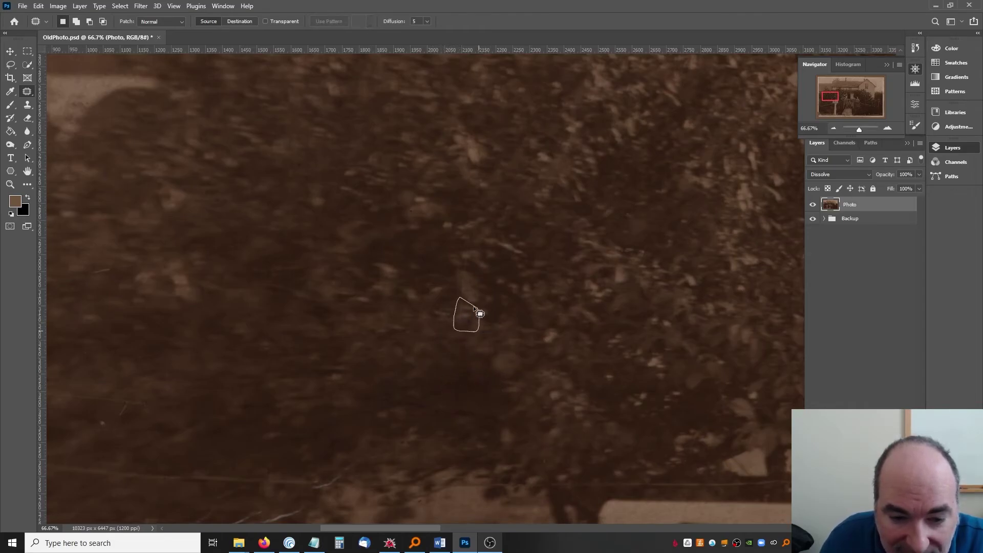
Step: Patch the remaining scratch fragment, a speck and a drop-shaped blemish in the bushes
drag(480, 313, 476, 309)
mouse_move(465, 315)
mouse_down()
mouse_move(429, 289)
mouse_move(472, 275)
mouse_move(463, 297)
mouse_up()
key(ctrl+d)
mouse_move(466, 286)
mouse_down()
mouse_move(500, 284)
mouse_move(490, 257)
mouse_move(467, 251)
mouse_move(498, 242)
mouse_move(468, 235)
mouse_move(512, 283)
mouse_move(472, 275)
mouse_up()
key(ctrl+d)
mouse_move(480, 307)
mouse_down()
mouse_move(450, 289)
mouse_move(463, 323)
mouse_move(490, 298)
mouse_up()
key(ctrl+d)
key(ctrl+d)
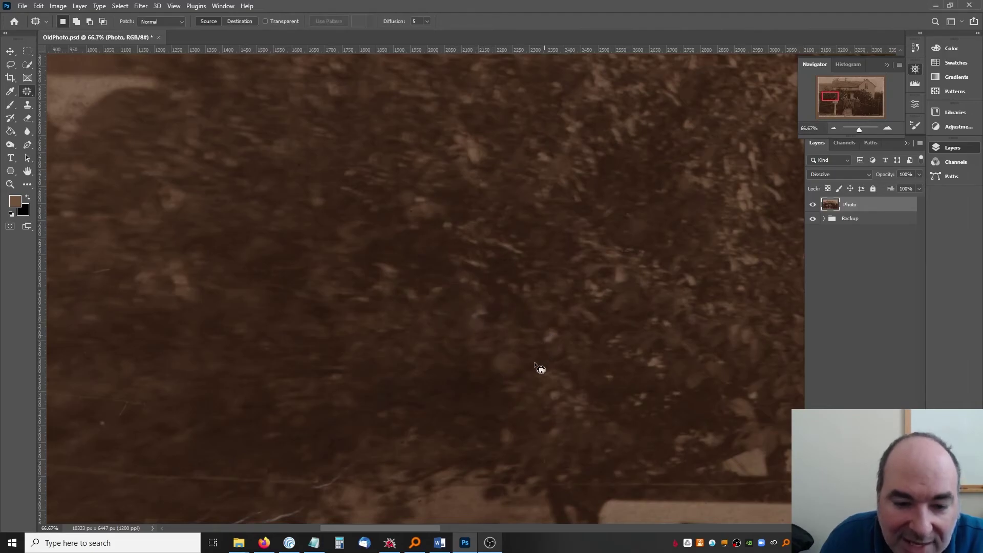
scroll(531, 365, down, 5)
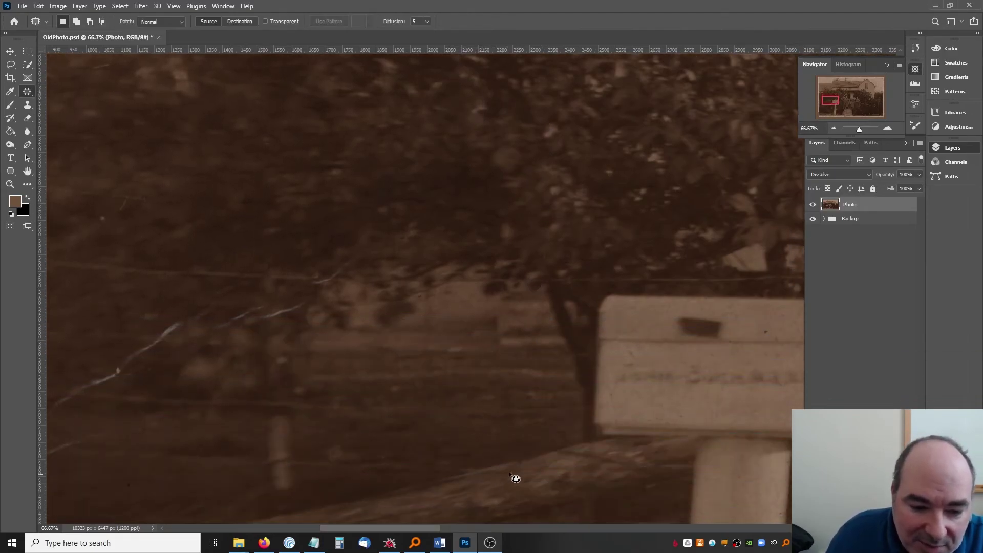
Step: Patch a light scratch in the dark trees
drag(431, 529, 398, 536)
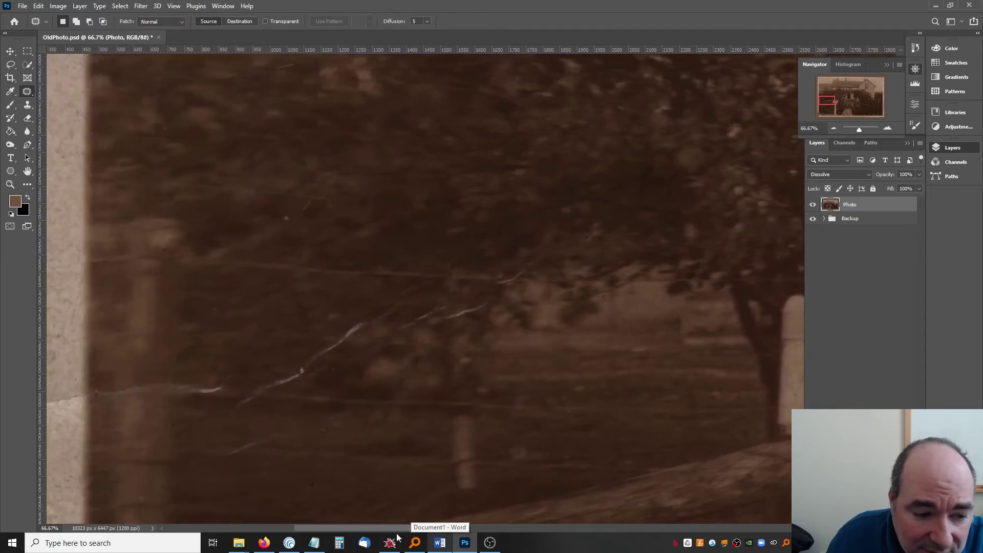
click(390, 541)
key(Print)
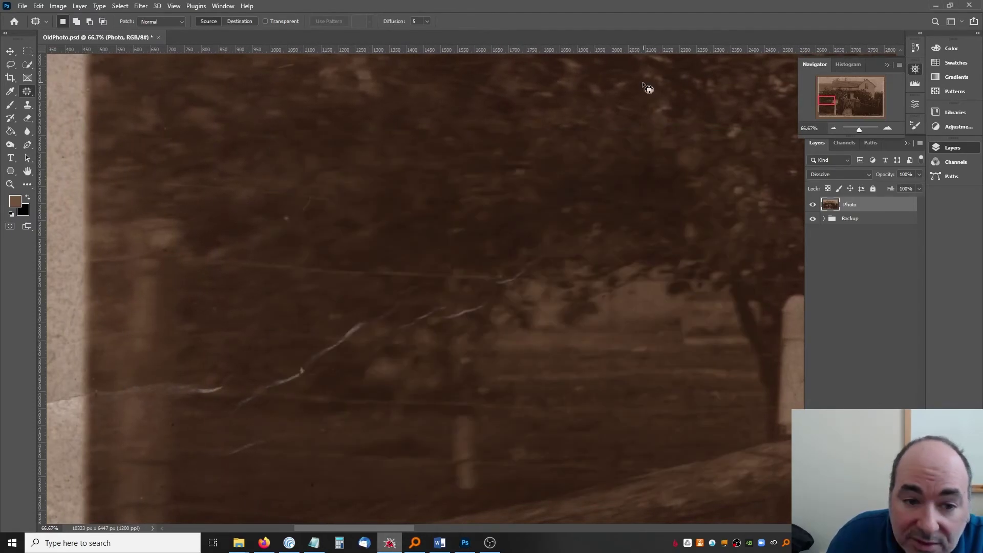
mouse_move(256, 378)
mouse_down()
mouse_move(223, 410)
mouse_move(304, 389)
mouse_move(322, 367)
mouse_move(302, 353)
mouse_move(292, 362)
mouse_move(252, 347)
mouse_up()
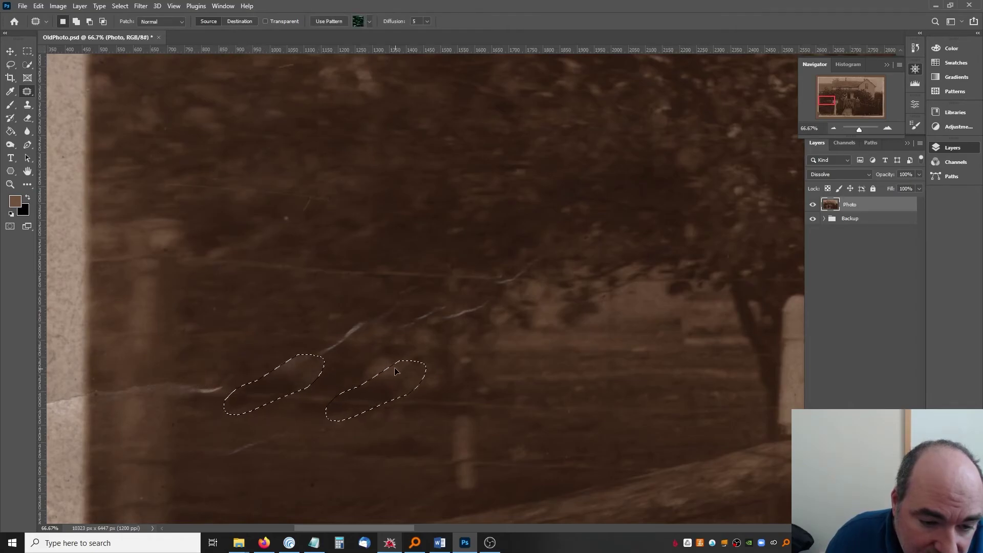
key(ctrl+d)
Step: Patch the diagonal scratch with clean wood texture
mouse_move(325, 366)
mouse_down()
mouse_move(393, 318)
mouse_move(382, 307)
mouse_move(326, 305)
mouse_up()
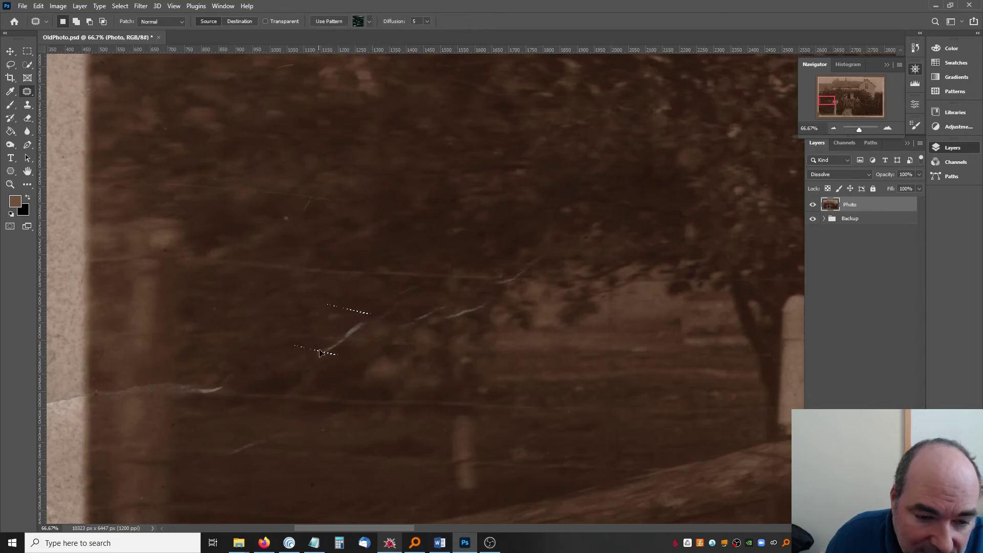
mouse_move(303, 377)
mouse_down()
mouse_move(379, 344)
mouse_move(384, 323)
mouse_move(323, 306)
mouse_up()
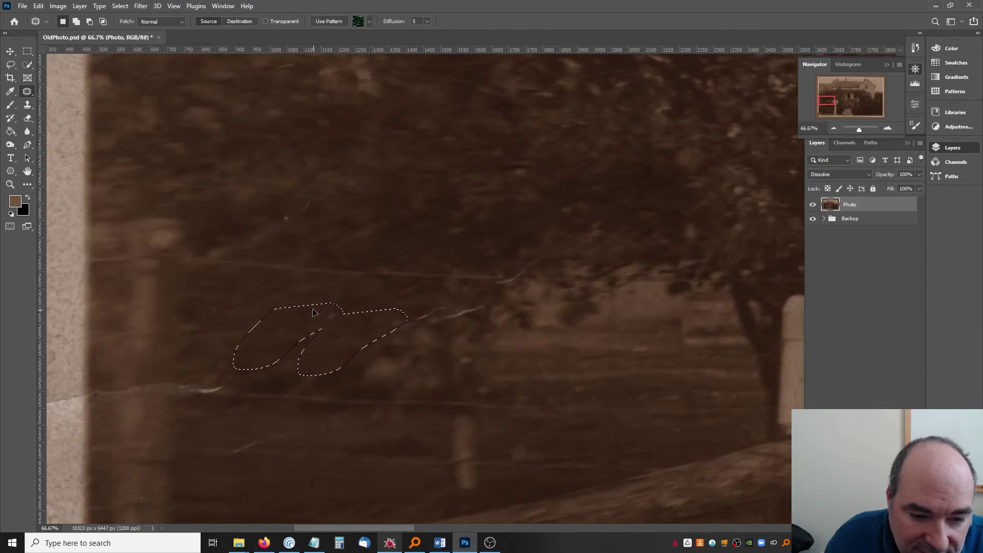
click(320, 318)
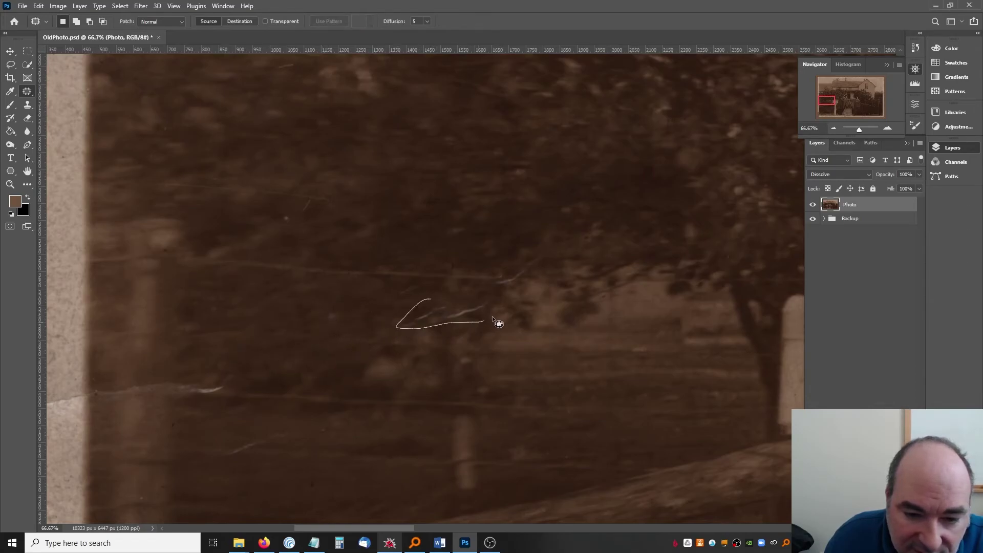
drag(492, 316, 348, 313)
click(441, 307)
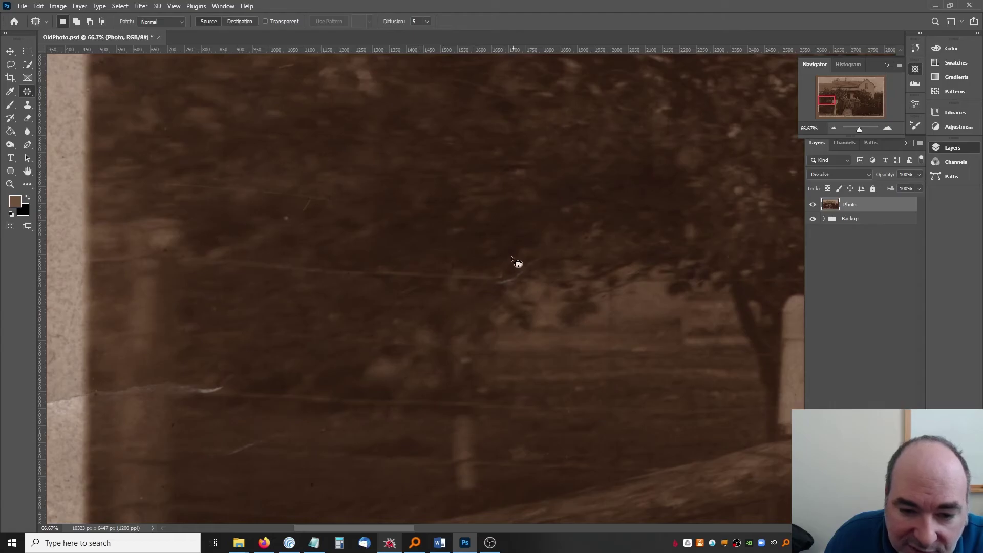
Step: Patch another scratch by moving its outline onto clean nearby texture
drag(512, 258, 488, 297)
drag(575, 254, 577, 236)
drag(524, 256, 452, 257)
click(511, 286)
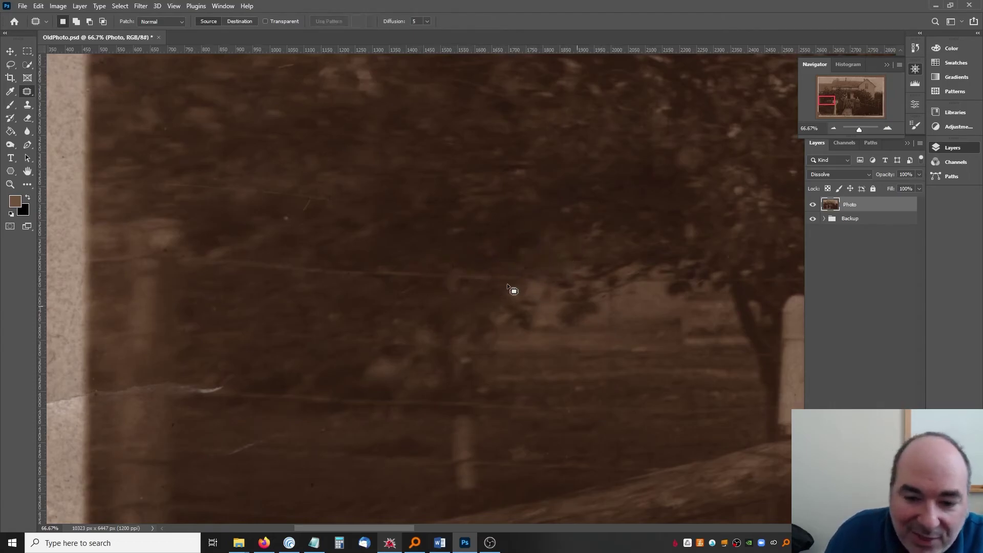
Step: Patch a small mark and the neighbouring scratches in the upper trees
drag(294, 216, 328, 228)
mouse_move(200, 172)
mouse_down()
mouse_move(157, 172)
mouse_move(174, 191)
mouse_move(220, 194)
mouse_move(218, 184)
mouse_move(287, 219)
mouse_up()
click(238, 174)
click(287, 219)
mouse_move(254, 177)
mouse_down()
mouse_move(254, 200)
mouse_move(327, 187)
mouse_move(329, 209)
mouse_up()
click(338, 182)
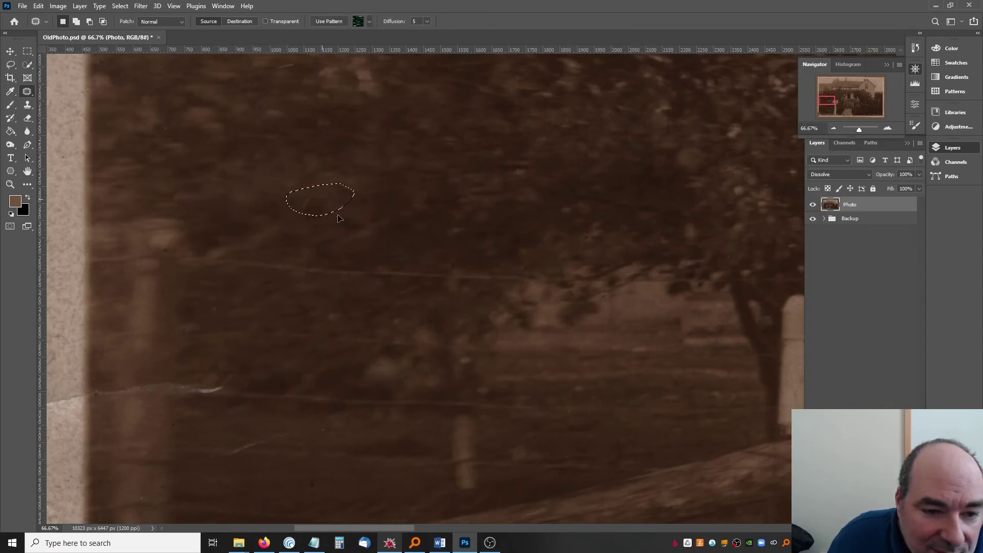
click(390, 246)
Step: Patch two white streaks using texture from above and from below
scroll(300, 264, down, 3)
scroll(300, 263, down, 3)
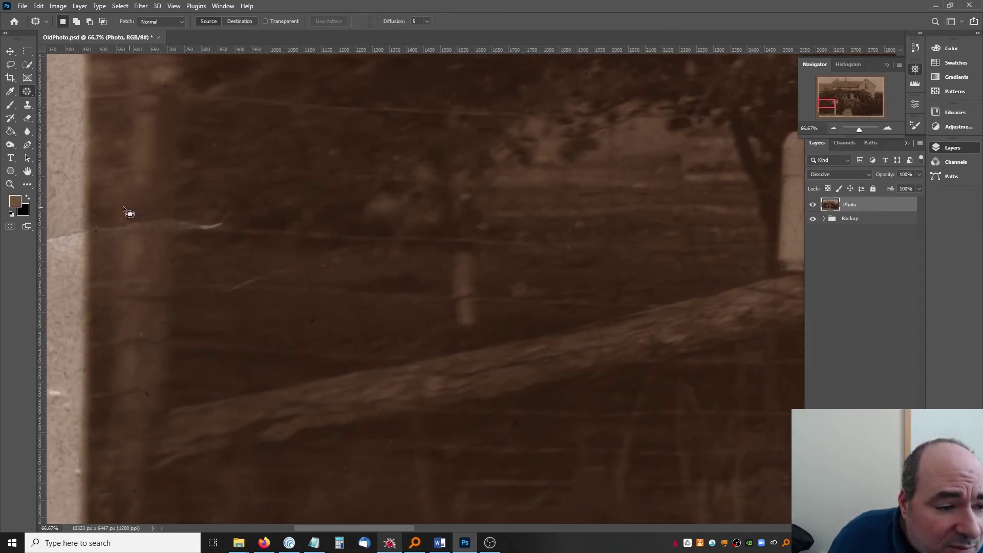
mouse_move(220, 213)
mouse_down()
mouse_move(128, 207)
mouse_move(211, 198)
mouse_move(211, 166)
mouse_up()
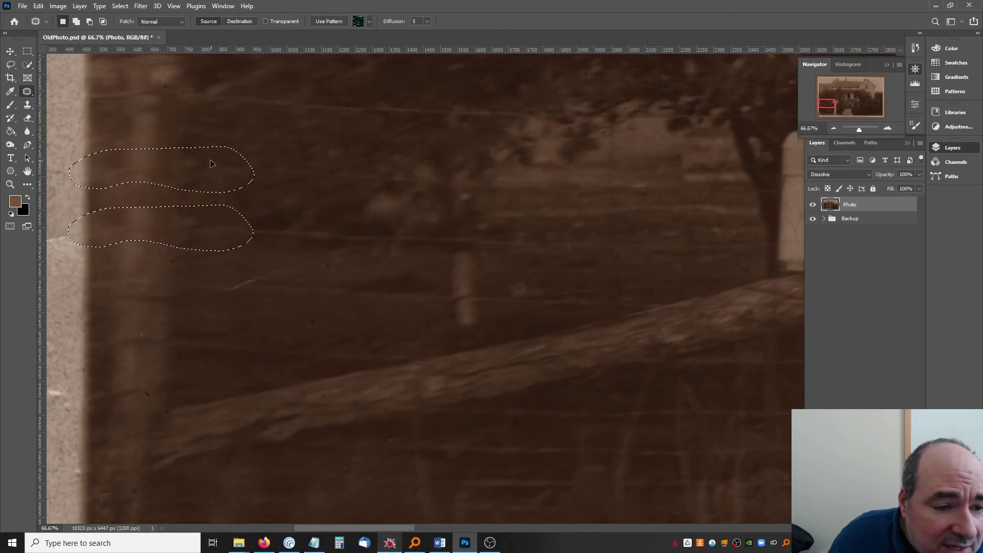
click(268, 208)
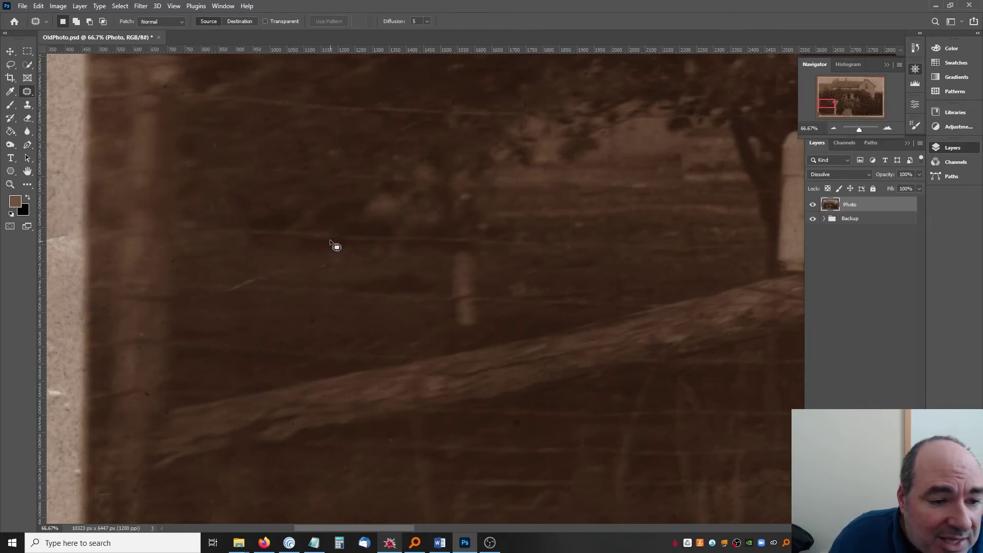
mouse_move(208, 262)
mouse_down()
mouse_move(197, 213)
mouse_move(177, 273)
mouse_up()
click(224, 286)
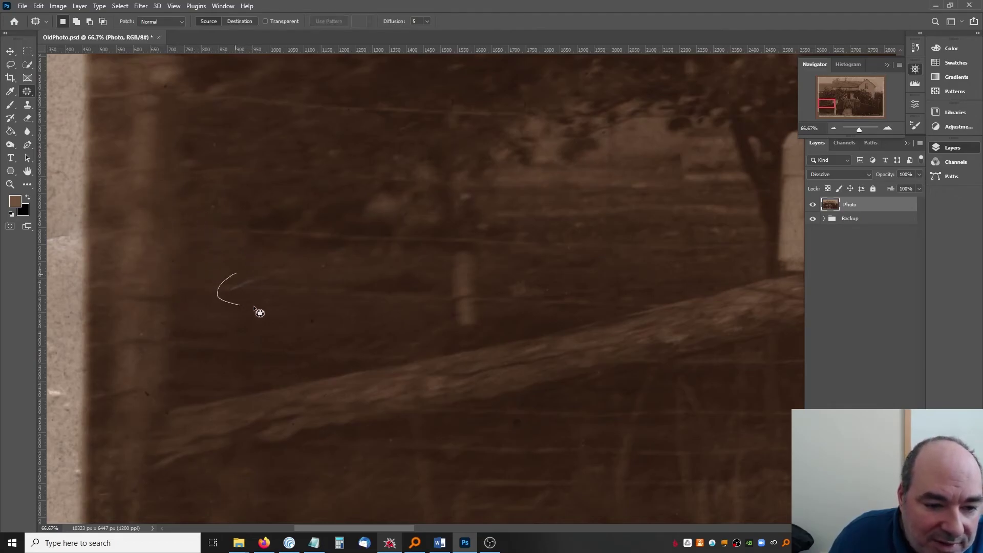
Step: Patch a streak near the fence and a small spot below the fence rail
mouse_move(282, 266)
mouse_down()
mouse_move(334, 285)
mouse_move(340, 329)
mouse_move(314, 319)
mouse_move(364, 322)
mouse_up()
click(425, 500)
click(500, 416)
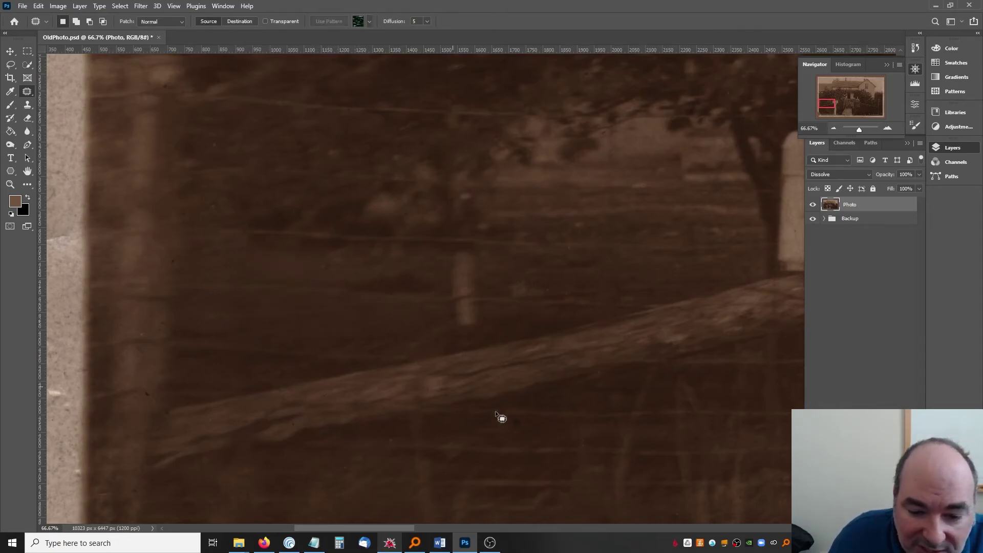
mouse_move(515, 418)
mouse_down()
mouse_move(515, 434)
mouse_move(524, 428)
mouse_up()
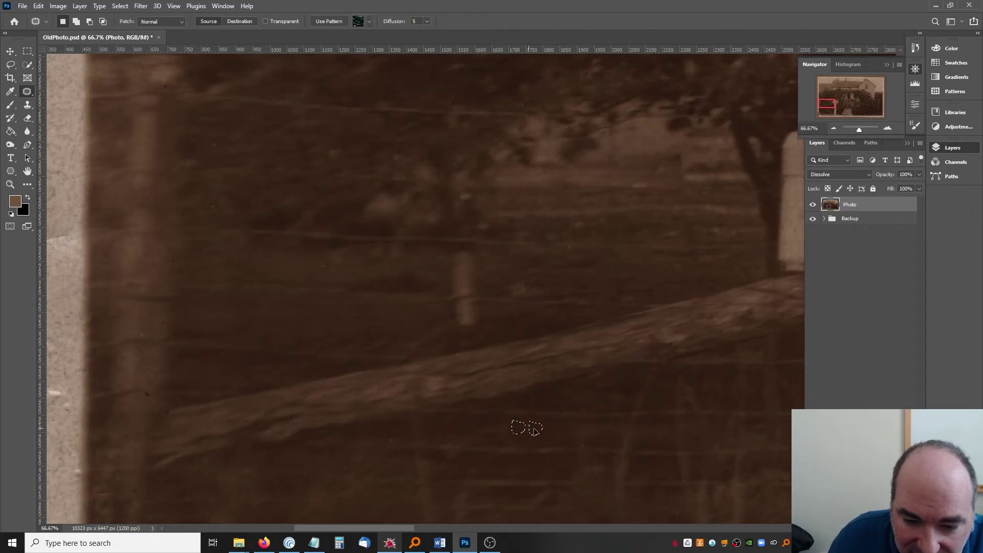
click(516, 489)
drag(409, 528, 380, 527)
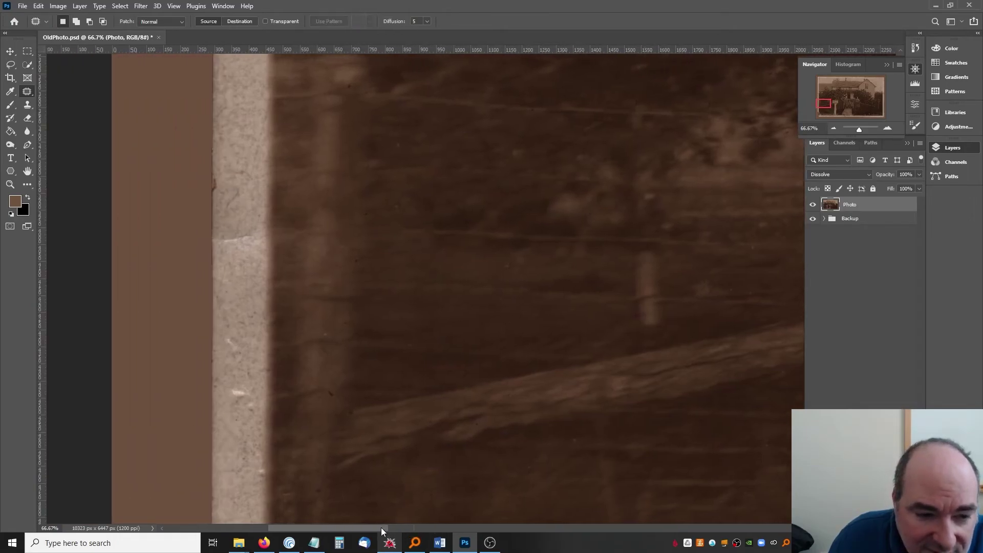
Step: Patch the mark and the bright speck on the left white border
mouse_move(196, 232)
mouse_down()
mouse_move(207, 261)
mouse_move(255, 260)
mouse_up()
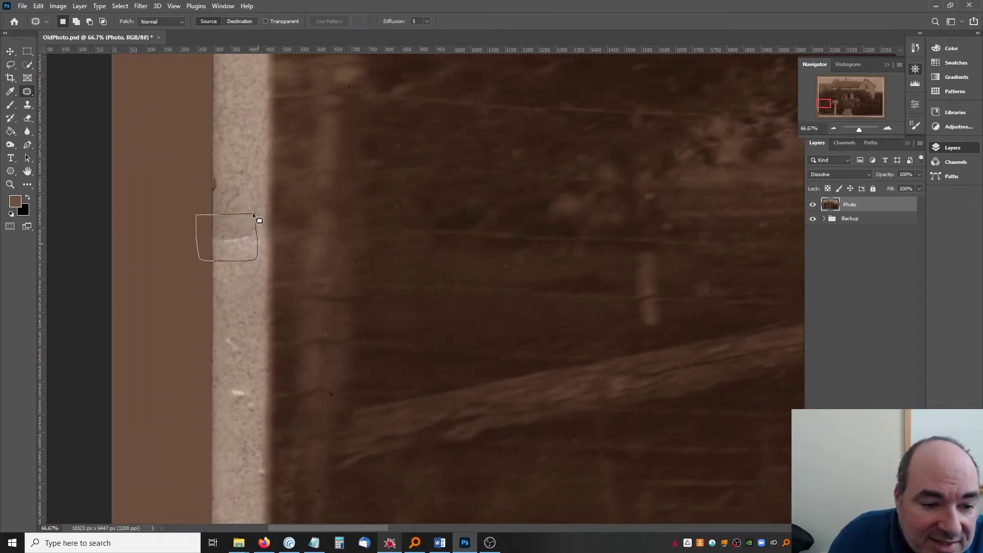
drag(259, 220, 254, 215)
drag(242, 225, 243, 275)
key(ctrl+d)
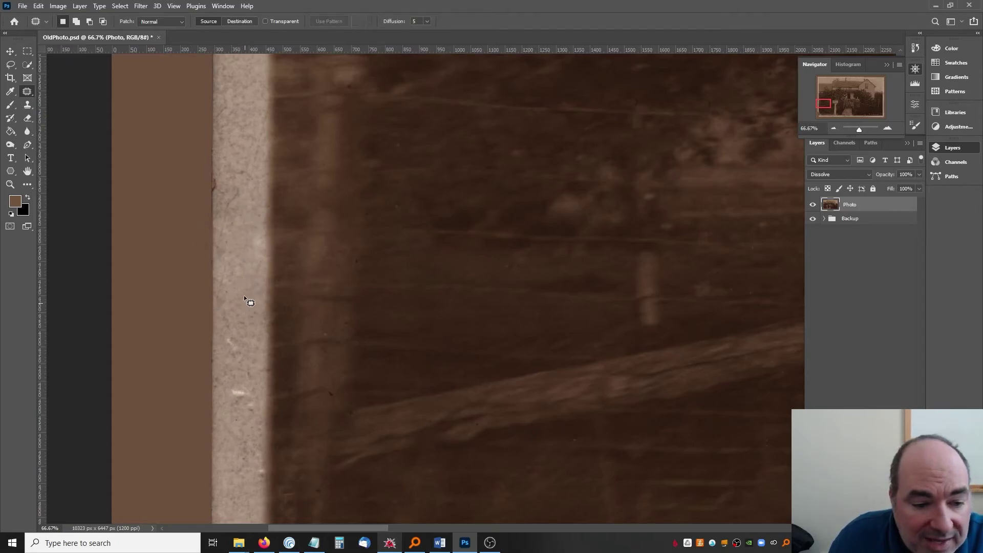
scroll(245, 292, down, 2)
mouse_move(261, 306)
mouse_down()
mouse_move(231, 283)
mouse_move(233, 347)
mouse_up()
key(ctrl+d)
Step: Fit the whole photo on screen and save OldPhoto.psd
key(ctrl+minus)
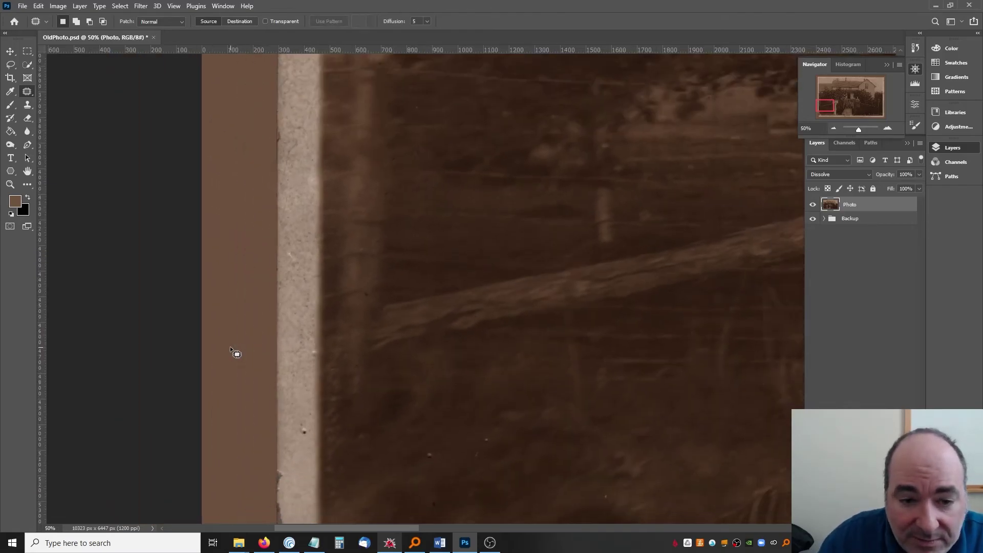
click(10, 184)
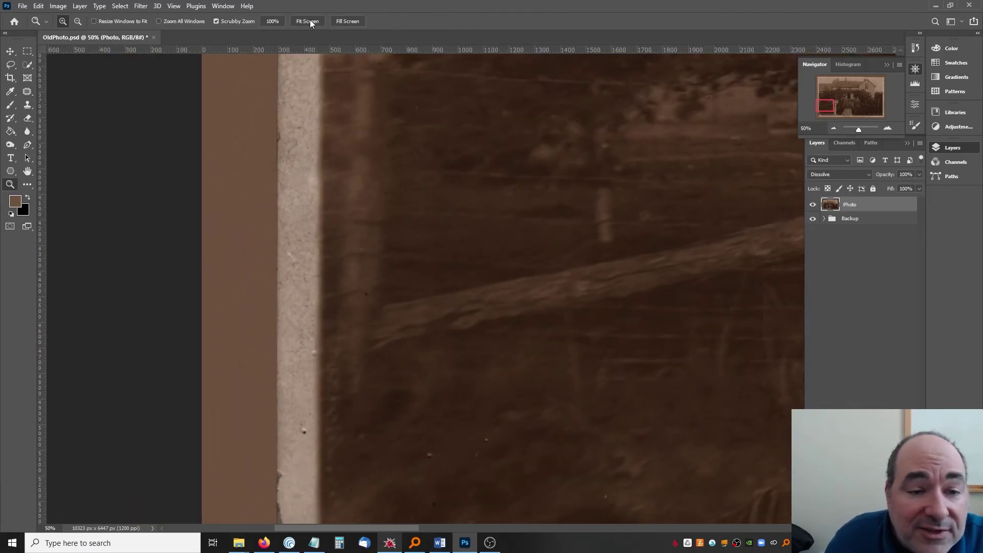
click(310, 23)
key(ctrl+s)
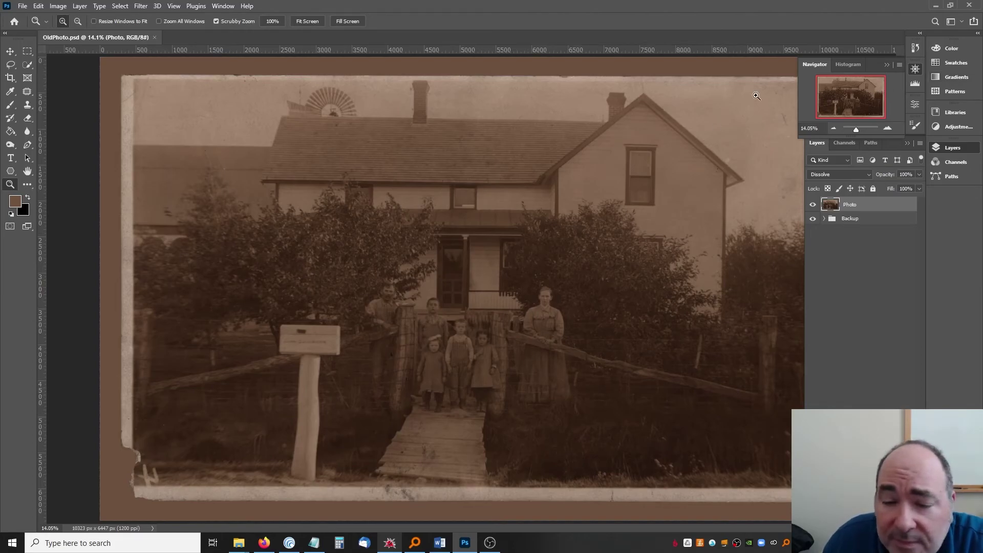
Step: Zoom to the bottom-right border corner, marquee it, and copy it to Layer 2 with Ctrl+J
drag(861, 128, 883, 107)
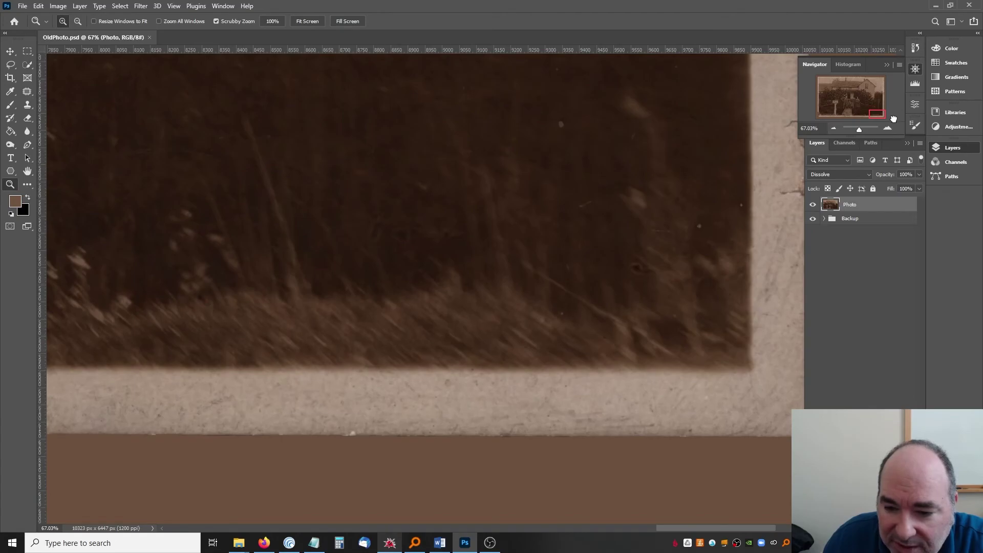
click(27, 51)
drag(632, 263, 731, 473)
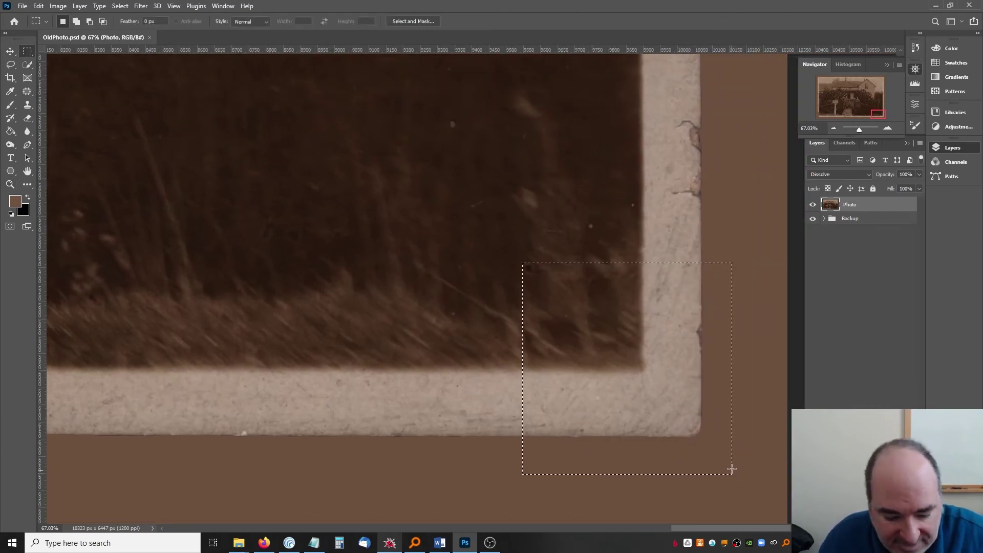
key(ctrl+j)
key(ctrl+minus)
key(ctrl+minus)
key(ctrl+minus)
key(ctrl+minus)
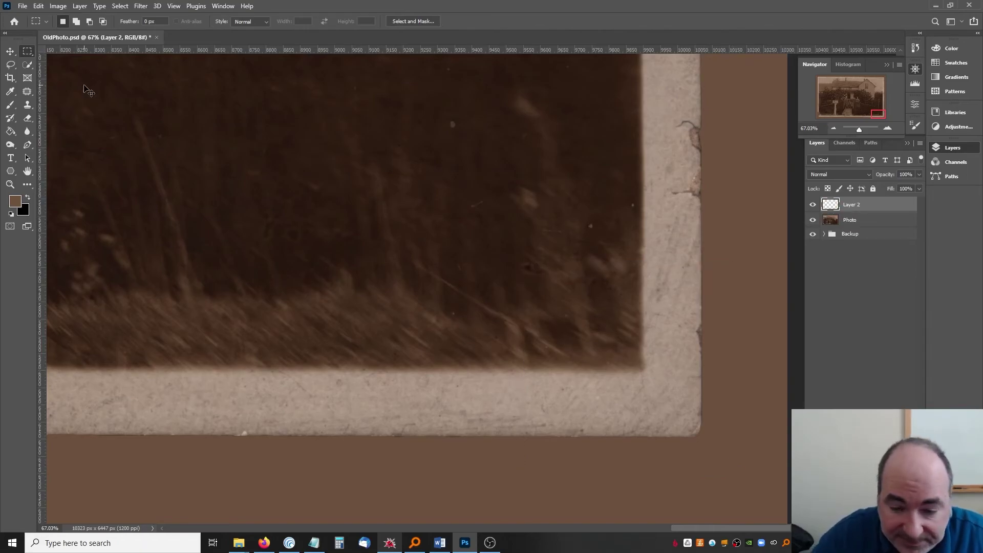
key(ctrl+minus)
key(ctrl+minus)
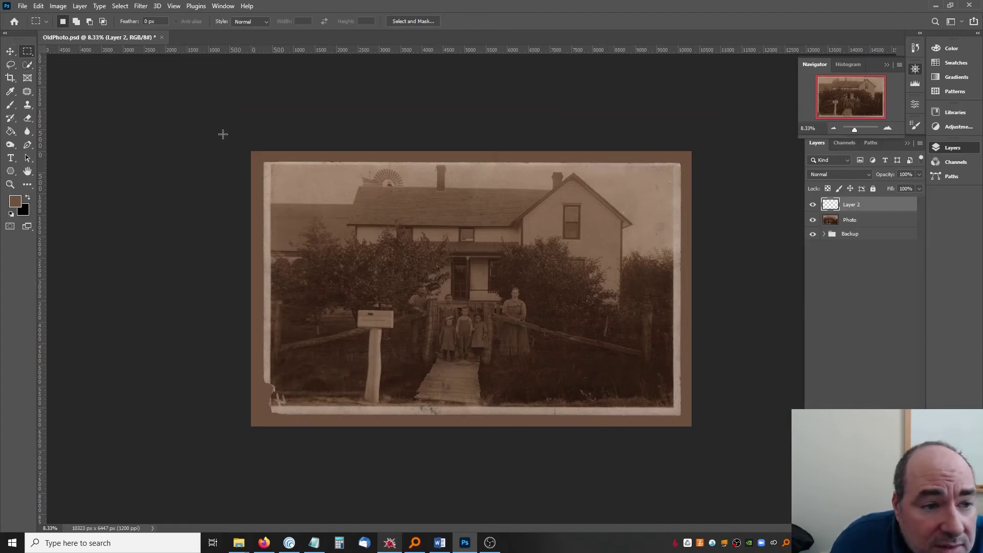
Step: Move the copied corner to the bottom-left and flip it horizontally, undoing a mistaken vertical flip
click(11, 52)
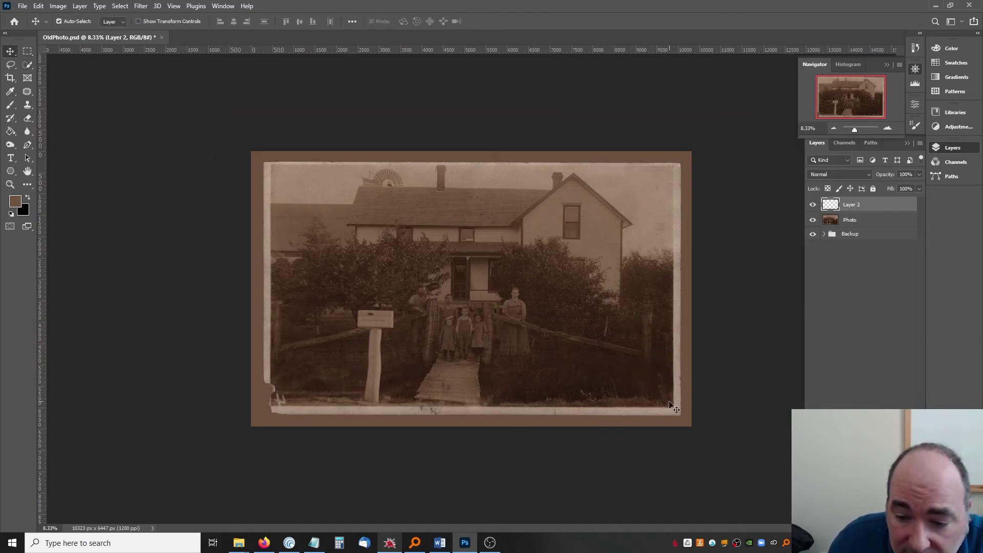
drag(666, 407, 273, 402)
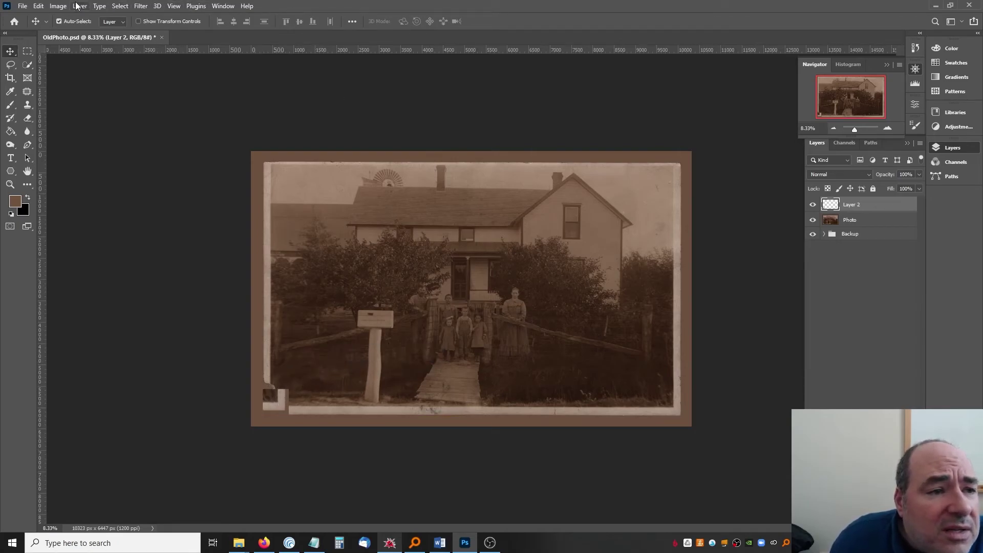
click(39, 6)
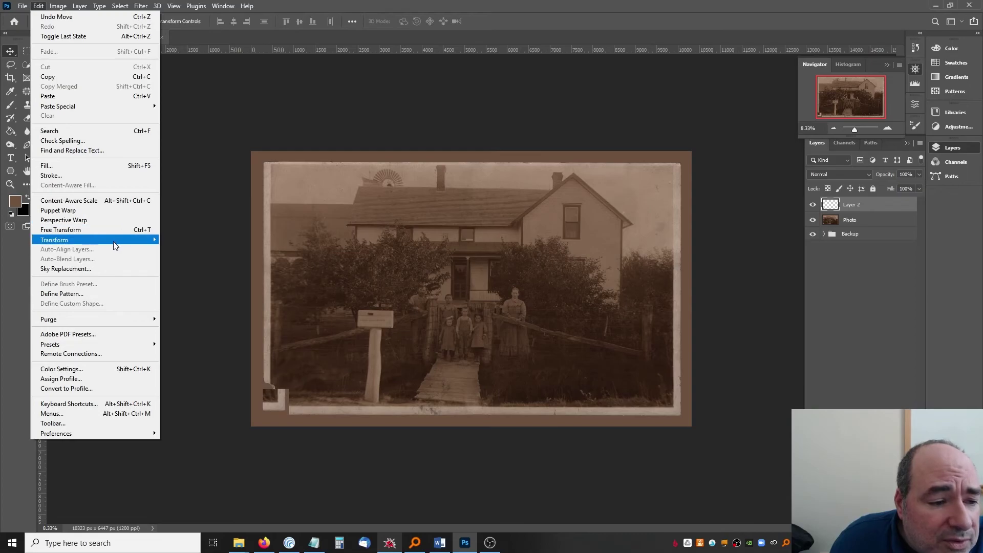
mouse_move(118, 240)
click(219, 407)
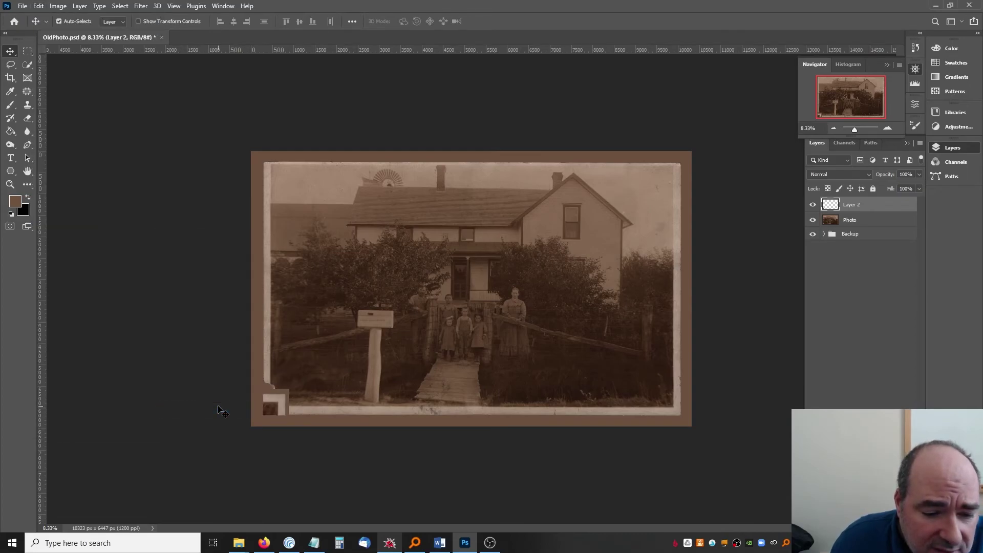
key(ctrl+z)
click(39, 6)
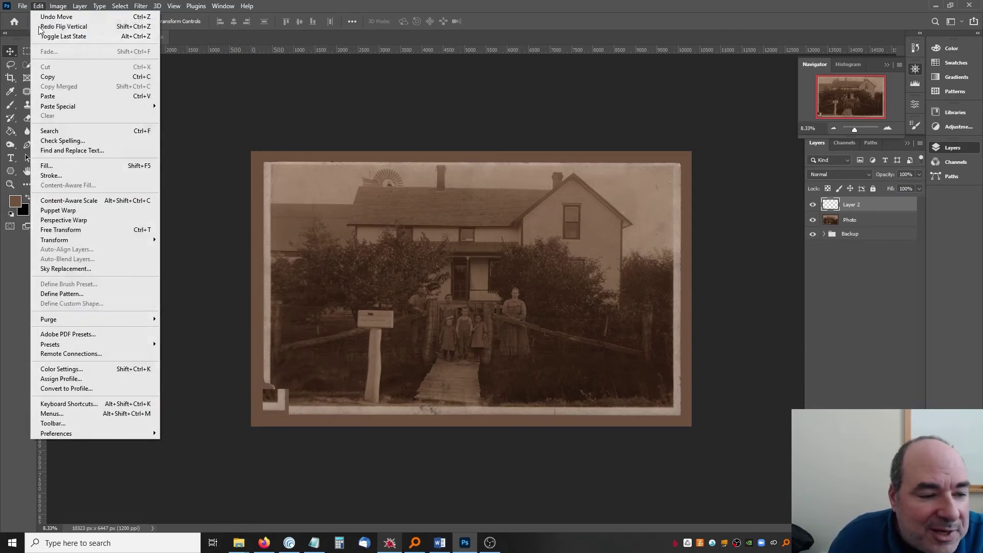
mouse_move(123, 240)
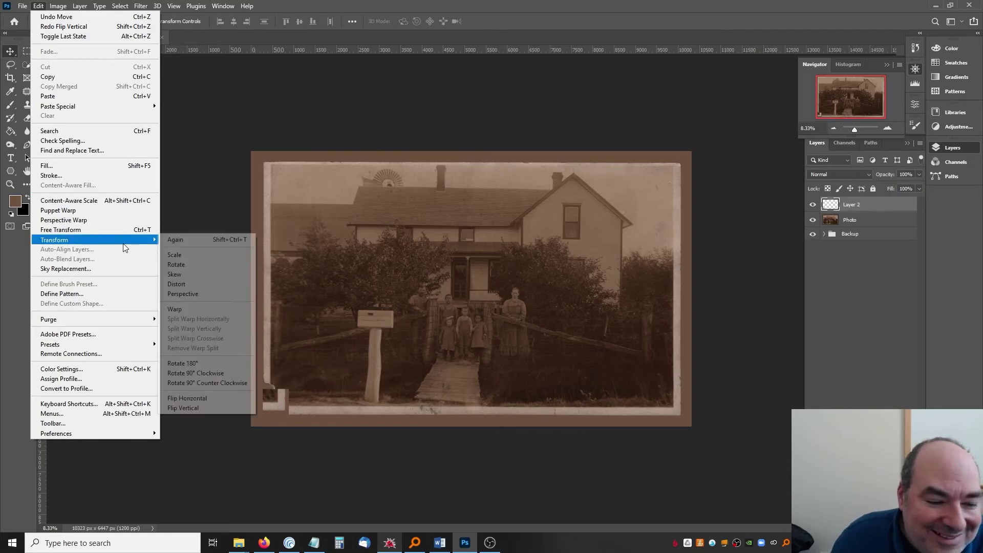
click(220, 398)
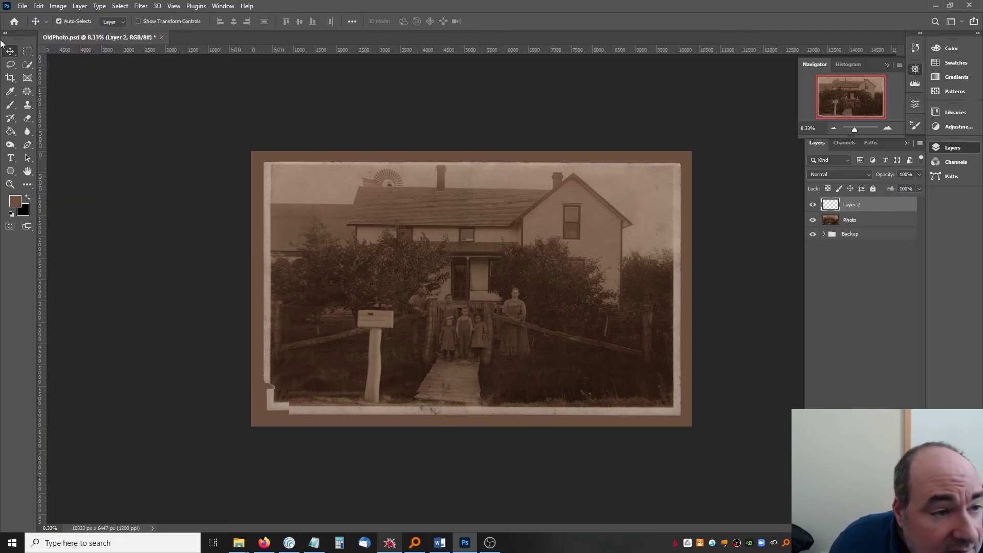
click(7, 186)
Step: Zoom into the lower-left corner and nudge the Layer 2 patch over the torn corner
drag(318, 423, 288, 384)
click(109, 440)
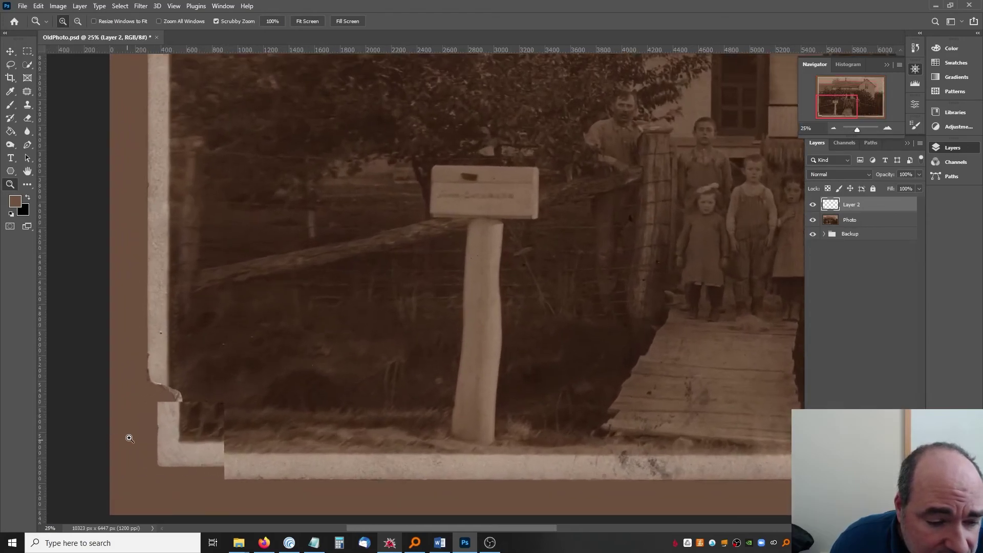
click(126, 433)
key(v)
drag(252, 444, 218, 465)
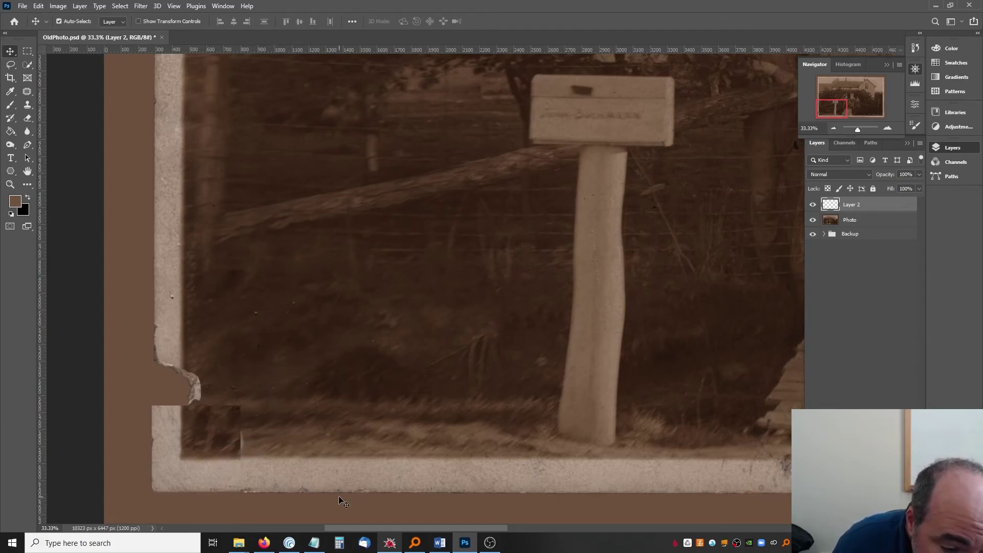
key(shift+Up)
key(shift+Left)
key(shift+Left)
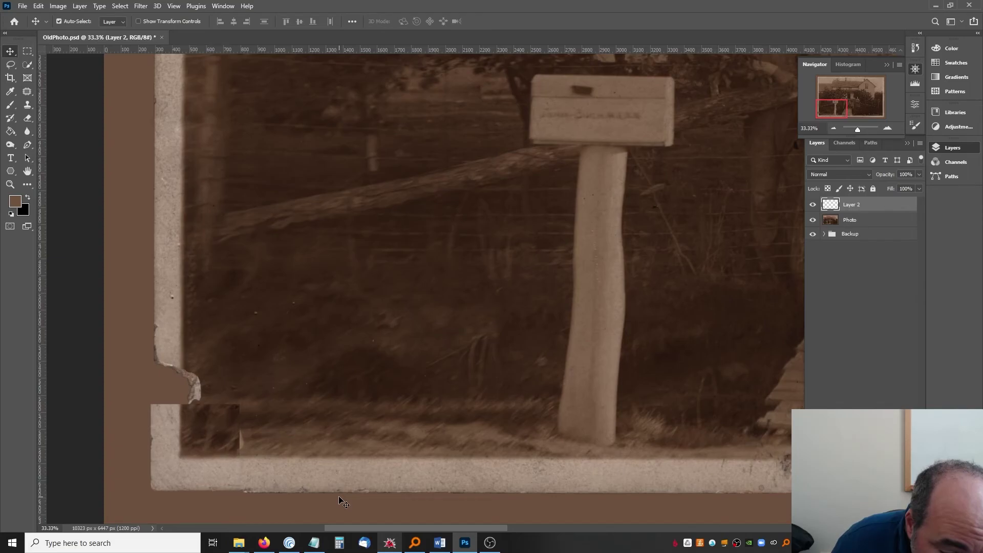
key(shift+Left)
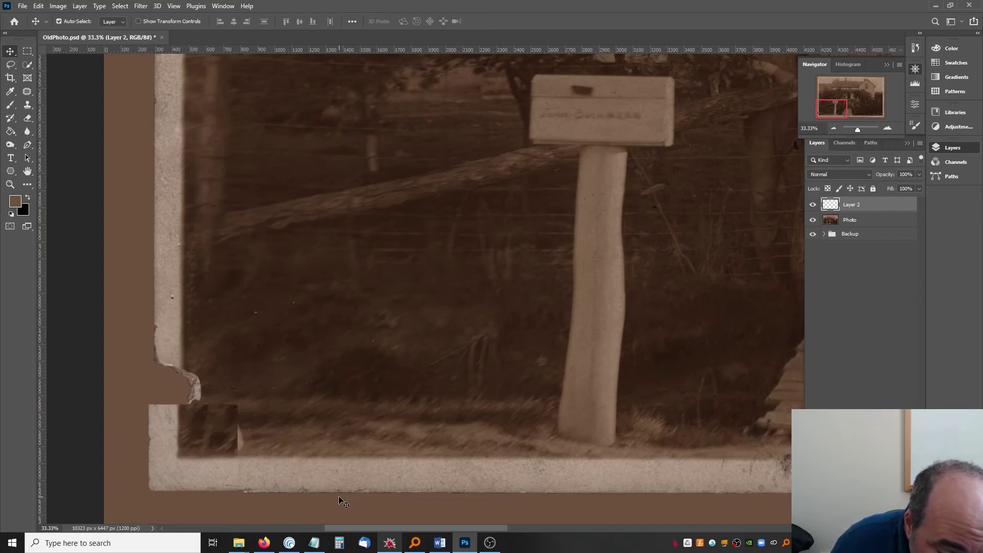
key(shift+Right)
key(shift+Right)
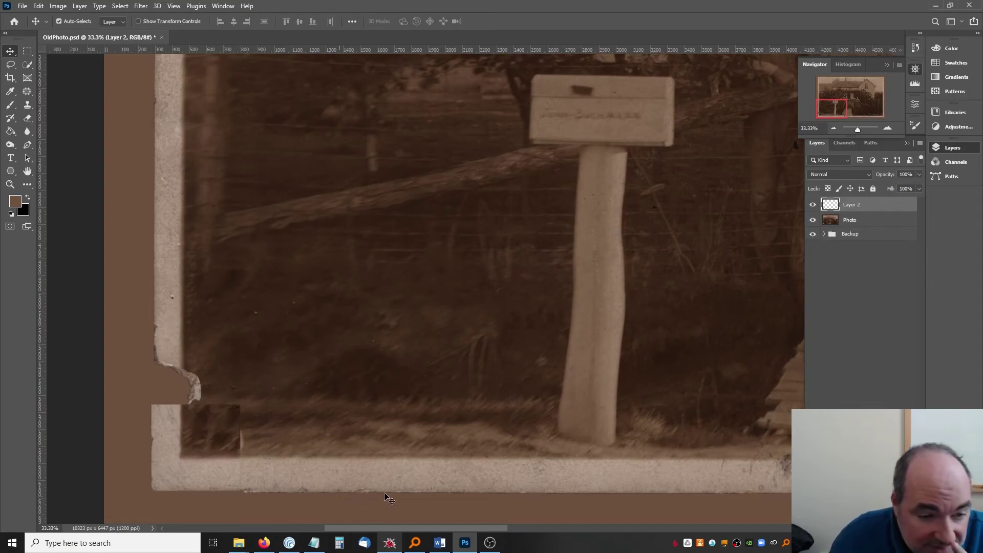
Step: Copy a strip of the left border from the Photo layer onto a new Layer 3
key(alt+bracketleft)
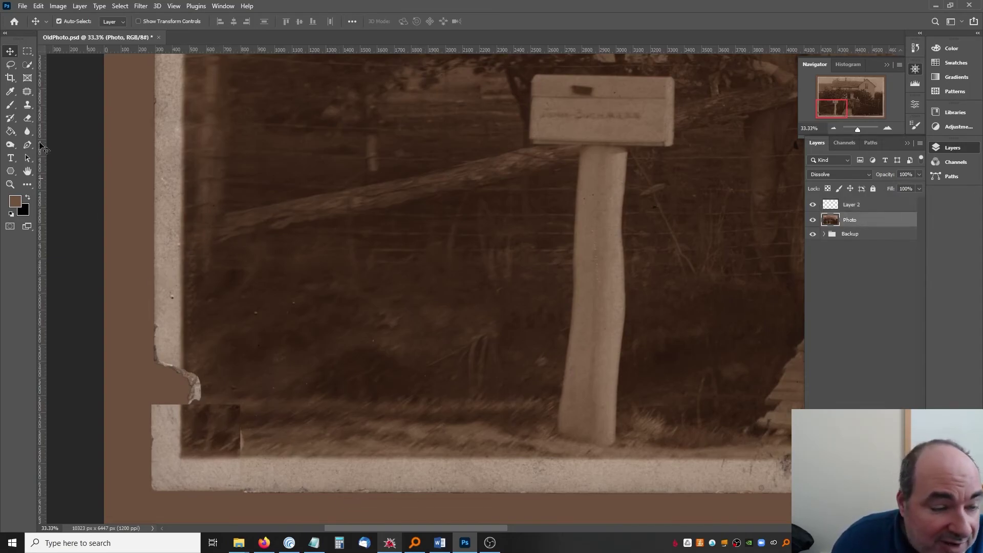
click(27, 51)
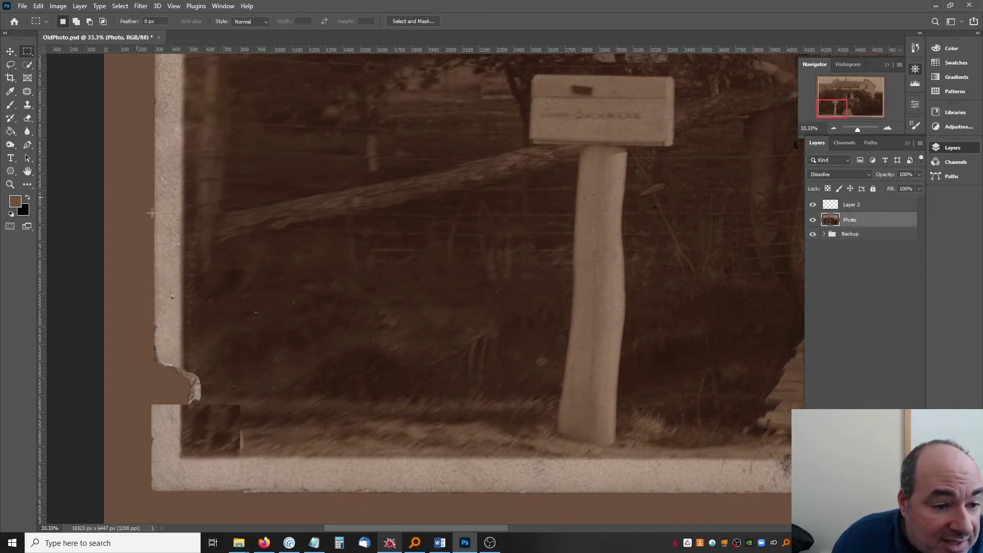
drag(142, 236, 179, 410)
click(152, 219)
click(135, 222)
key(ctrl+shift+alt+n)
click(10, 52)
Step: Fine-tune the corner patch position and merge it down with Ctrl+E
click(171, 430)
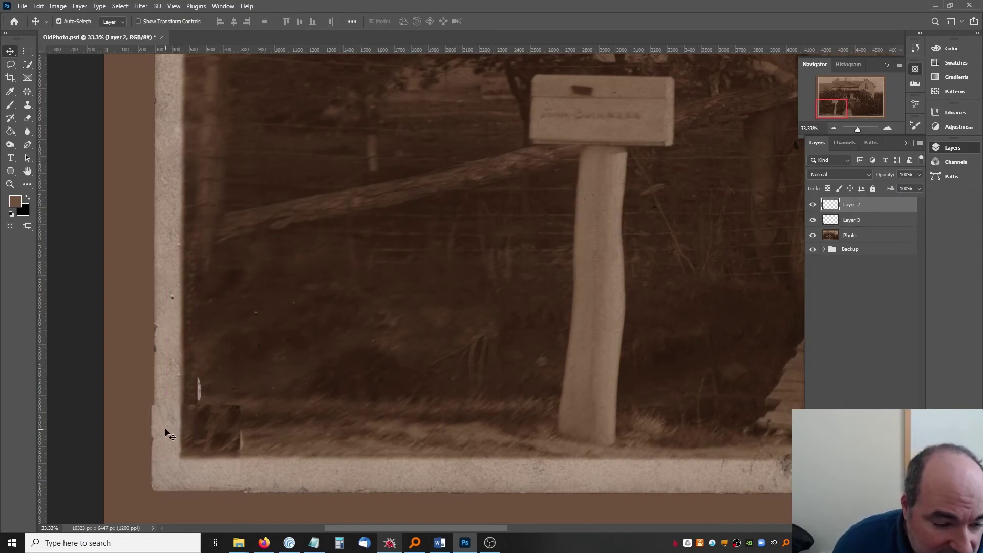
key(Right)
key(Right)
key(Down)
key(Down)
key(Up)
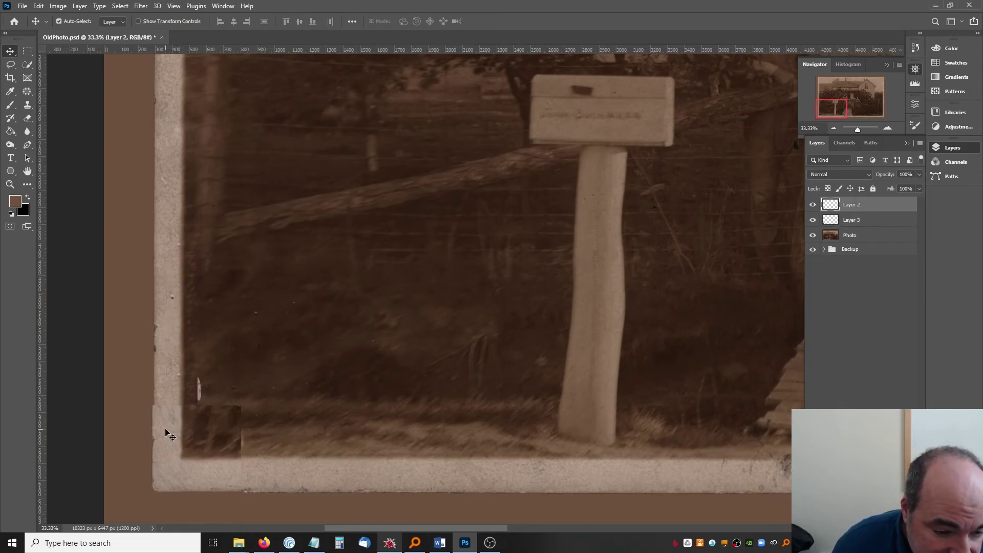
key(Up)
key(Up)
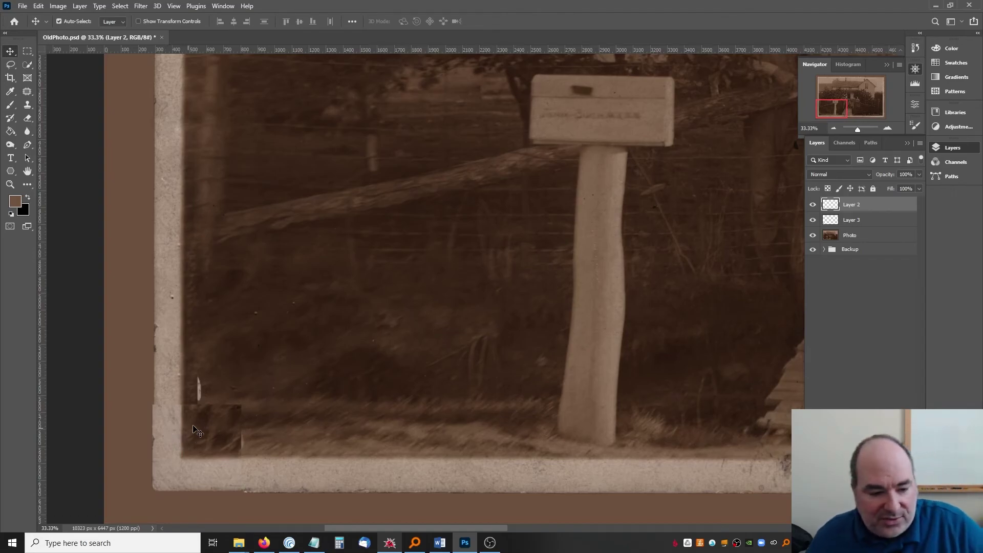
key(ctrl+e)
key(ctrl+e)
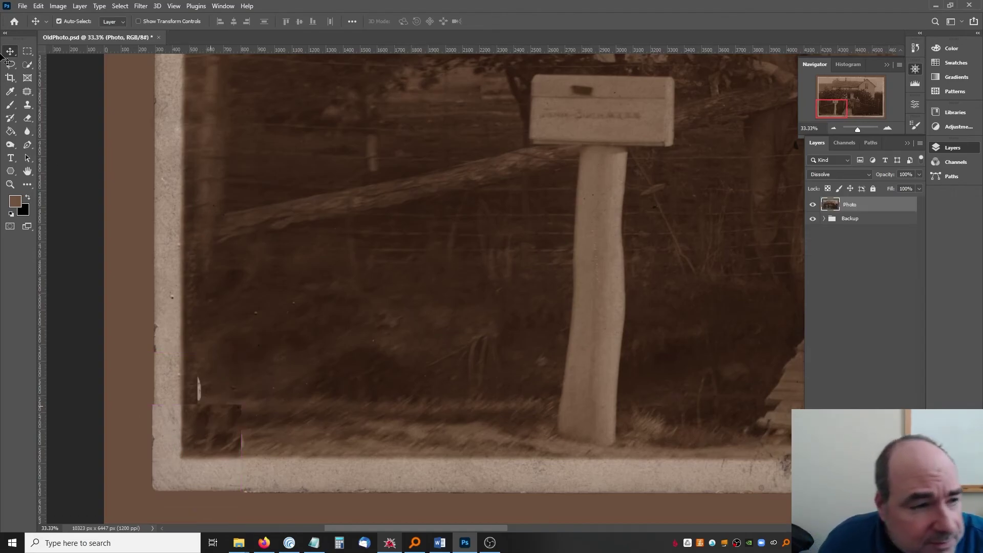
Step: After a failed Clone Stamp attempt, patch rough spots on the left border
click(29, 105)
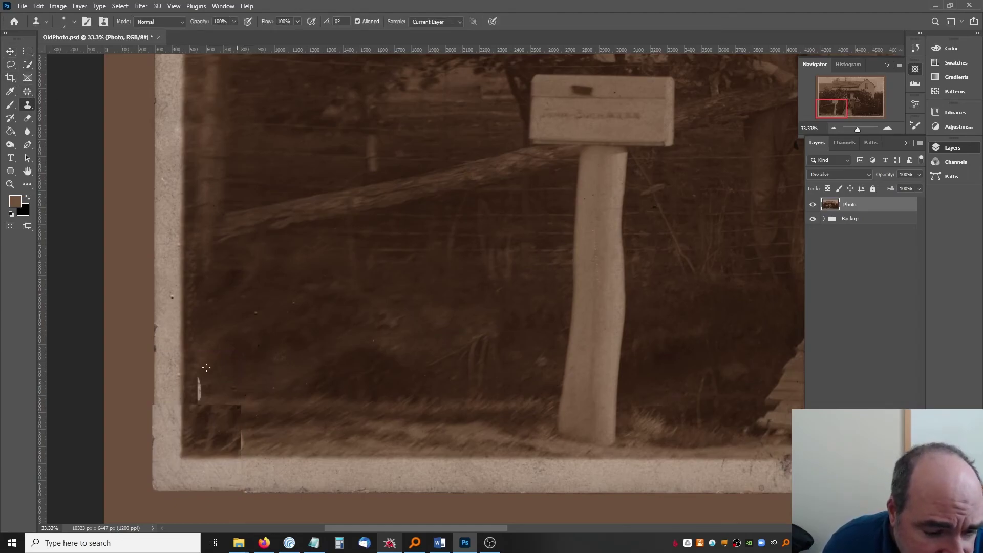
click(197, 385)
click(492, 208)
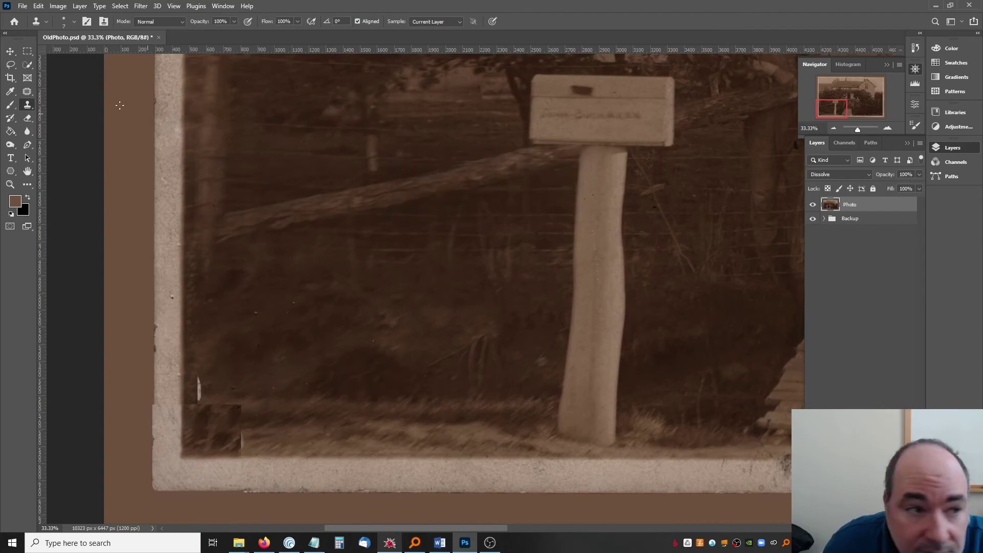
click(27, 91)
mouse_move(189, 354)
mouse_down()
mouse_move(208, 426)
mouse_move(190, 358)
mouse_up()
mouse_move(230, 397)
mouse_down()
mouse_move(202, 413)
mouse_move(256, 409)
mouse_move(228, 459)
mouse_move(251, 466)
mouse_move(255, 416)
mouse_up()
click(313, 386)
drag(254, 431, 289, 431)
mouse_move(228, 406)
mouse_down()
mouse_move(197, 395)
mouse_move(154, 410)
mouse_move(221, 406)
mouse_move(204, 390)
mouse_up()
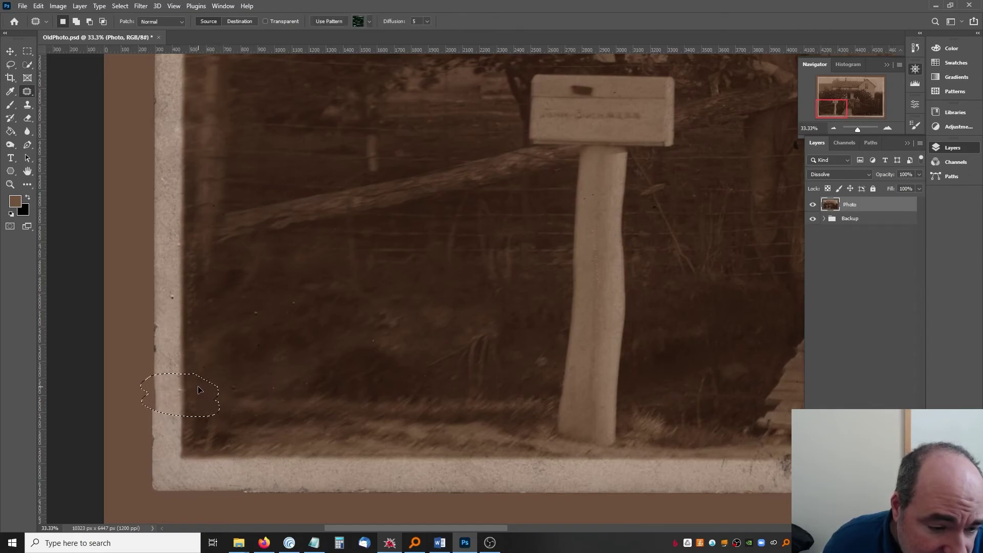
click(225, 391)
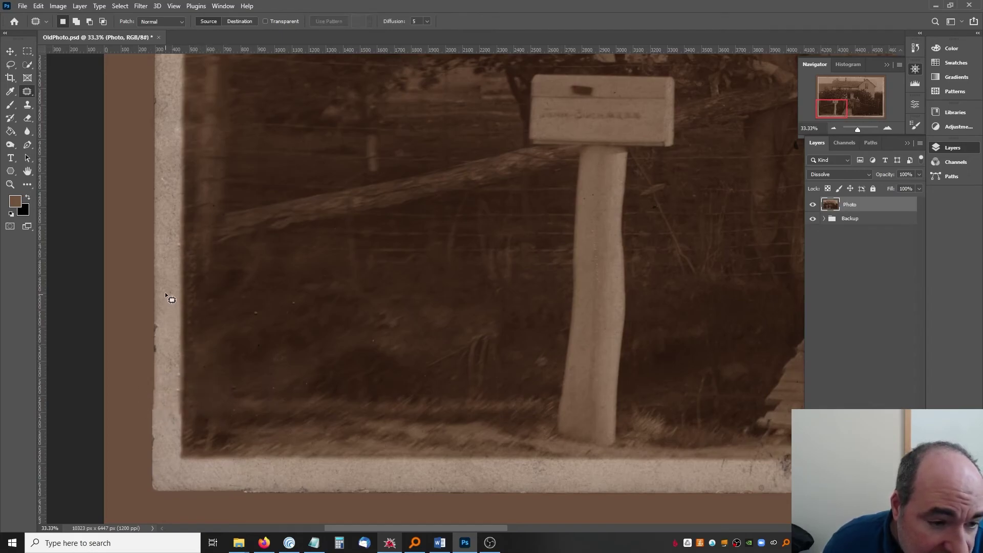
Step: Patch the remaining lower-left border seams and zoom out to the whole photo
mouse_move(179, 306)
mouse_down()
mouse_move(173, 278)
mouse_move(159, 279)
mouse_up()
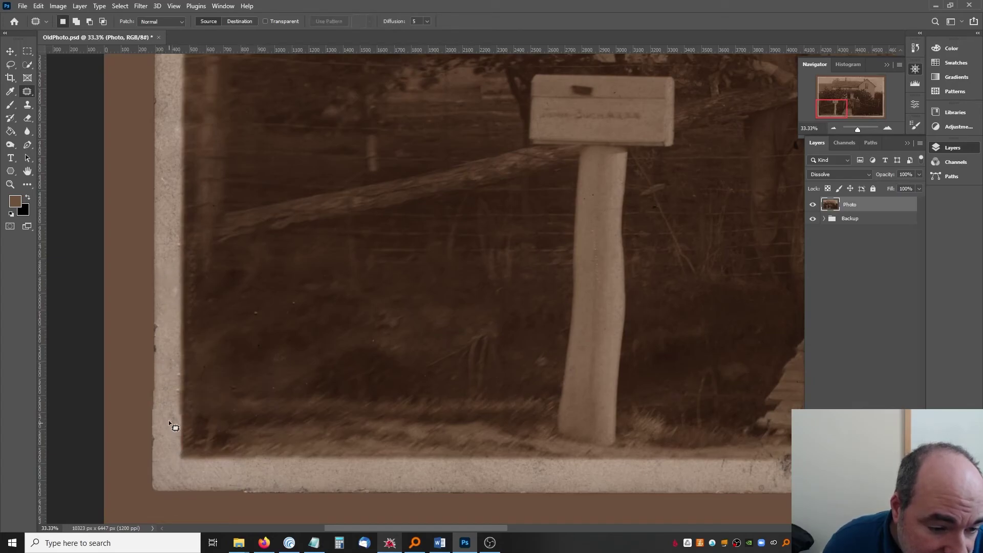
mouse_move(169, 428)
mouse_down()
mouse_move(203, 410)
mouse_move(183, 412)
mouse_move(176, 429)
mouse_up()
key(ctrl+d)
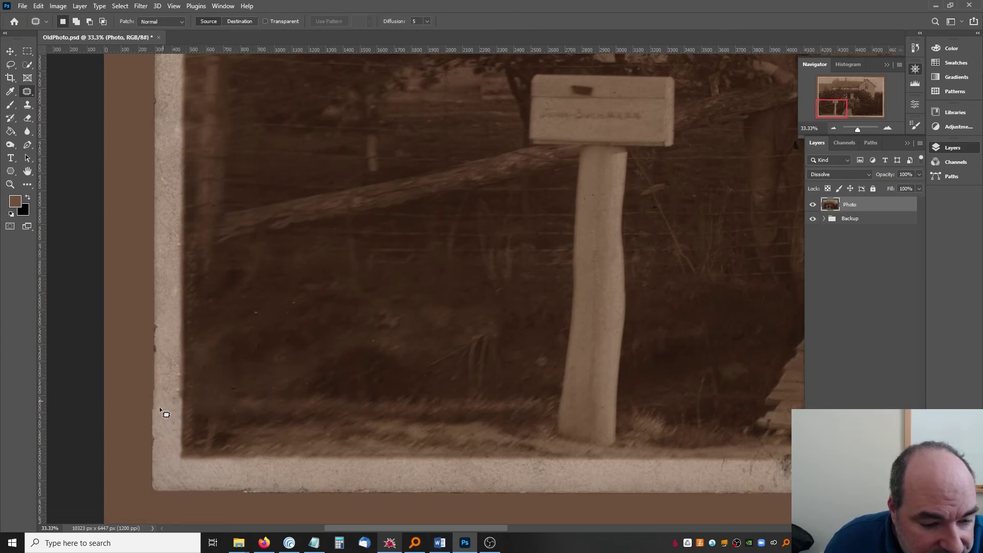
mouse_move(227, 479)
mouse_down()
mouse_move(241, 499)
mouse_move(261, 492)
mouse_up()
drag(258, 487, 307, 487)
key(ctrl+d)
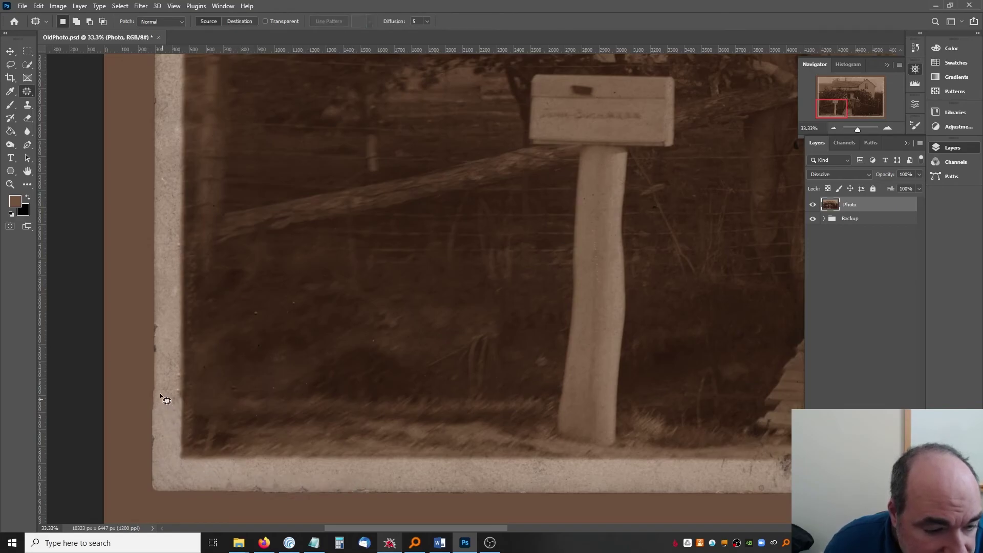
mouse_move(149, 366)
mouse_down()
mouse_move(154, 424)
mouse_move(173, 390)
mouse_move(174, 372)
mouse_move(164, 370)
mouse_up()
key(ctrl+d)
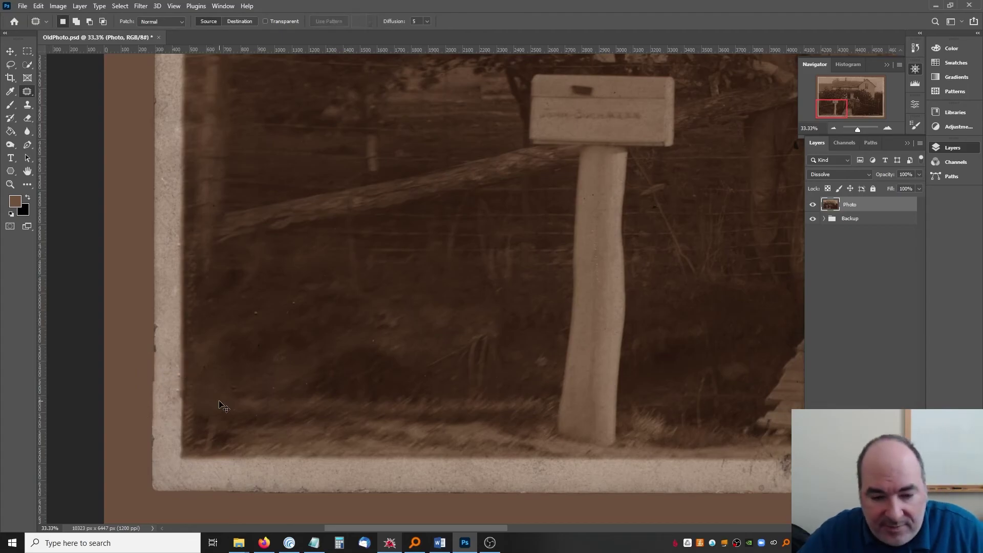
key(ctrl+minus)
key(ctrl+minus)
key(ctrl+minus)
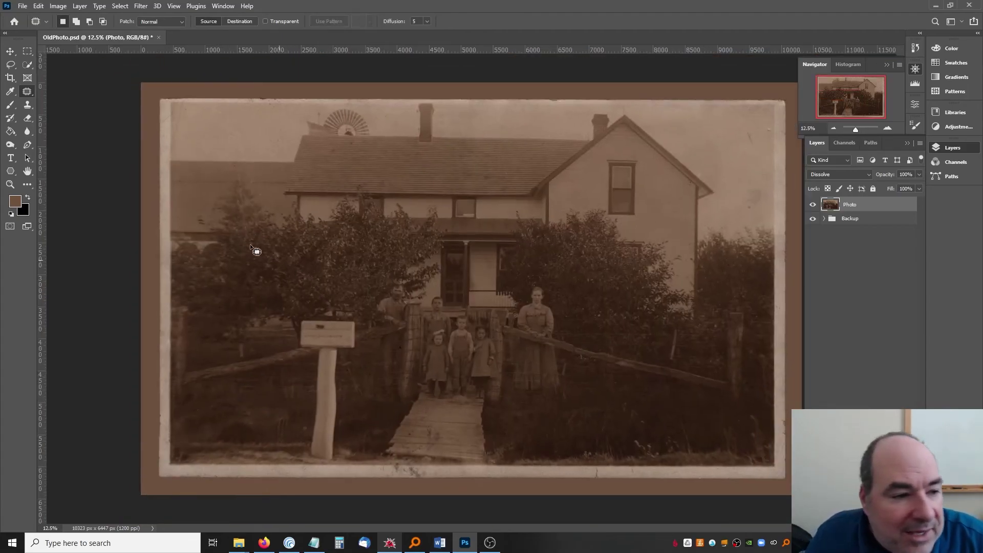
key(z)
click(303, 22)
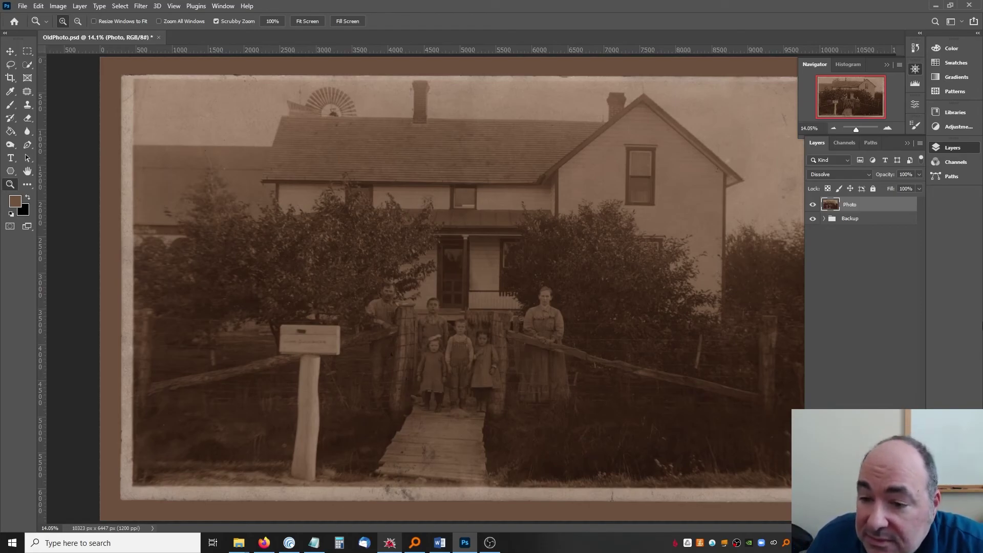
key(ctrl+minus)
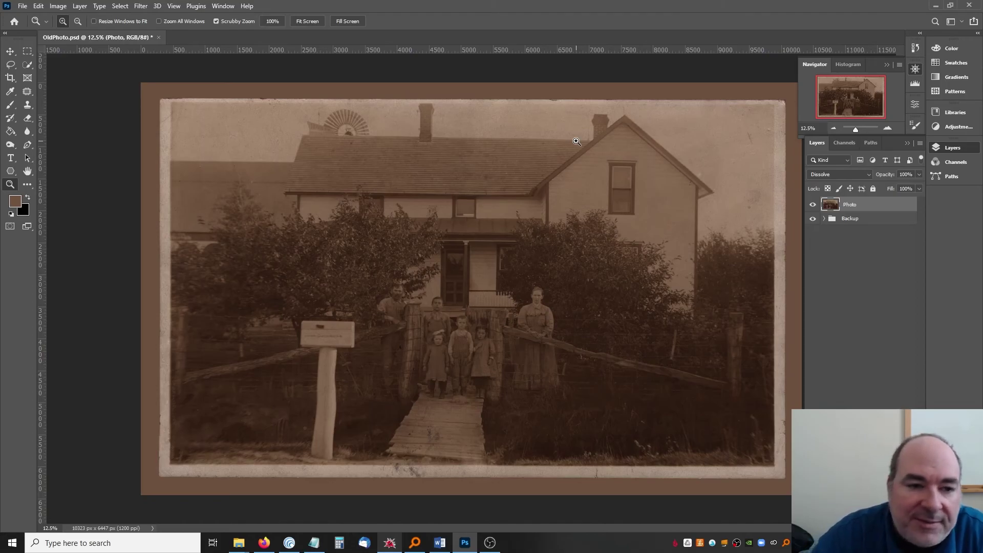
key(ctrl+u)
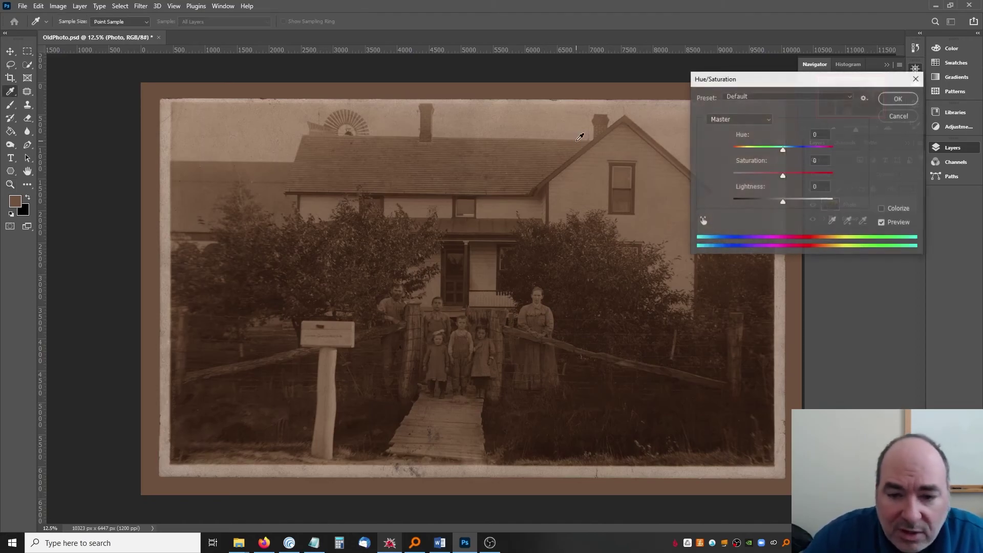
click(882, 209)
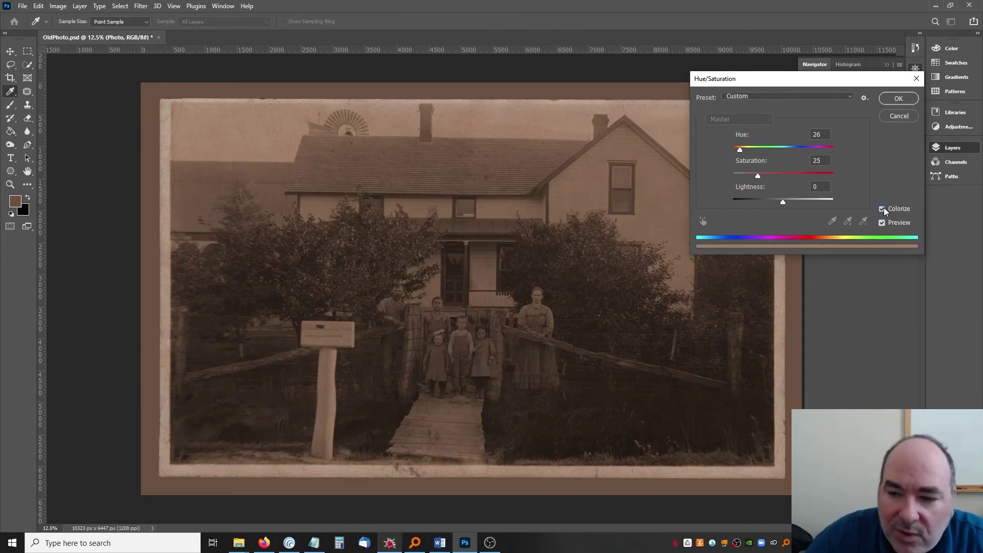
click(882, 209)
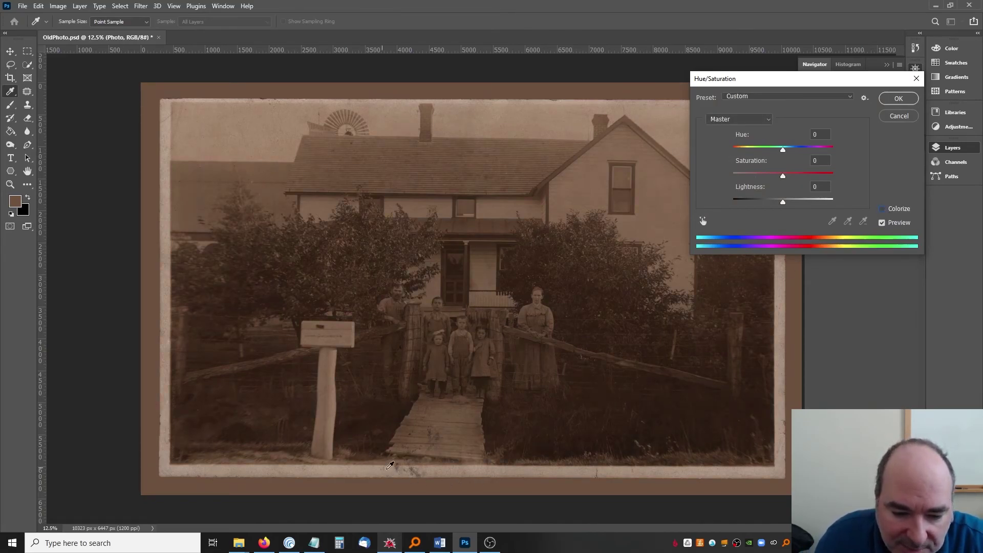
click(881, 210)
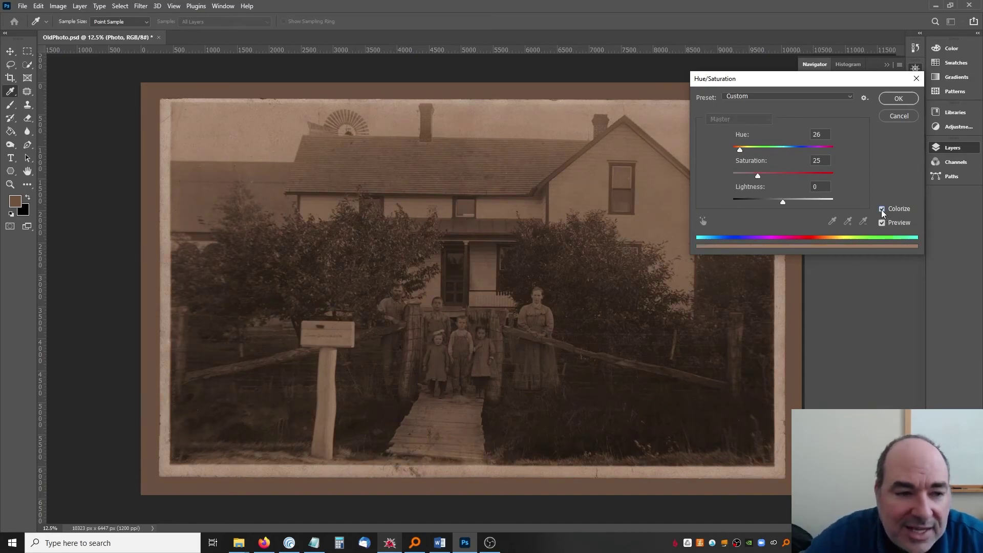
click(881, 209)
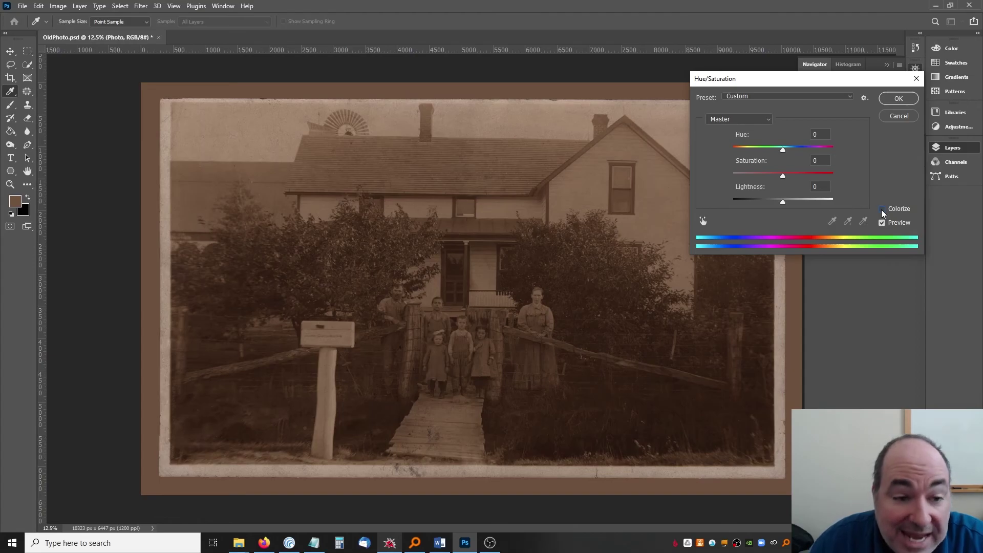
click(908, 116)
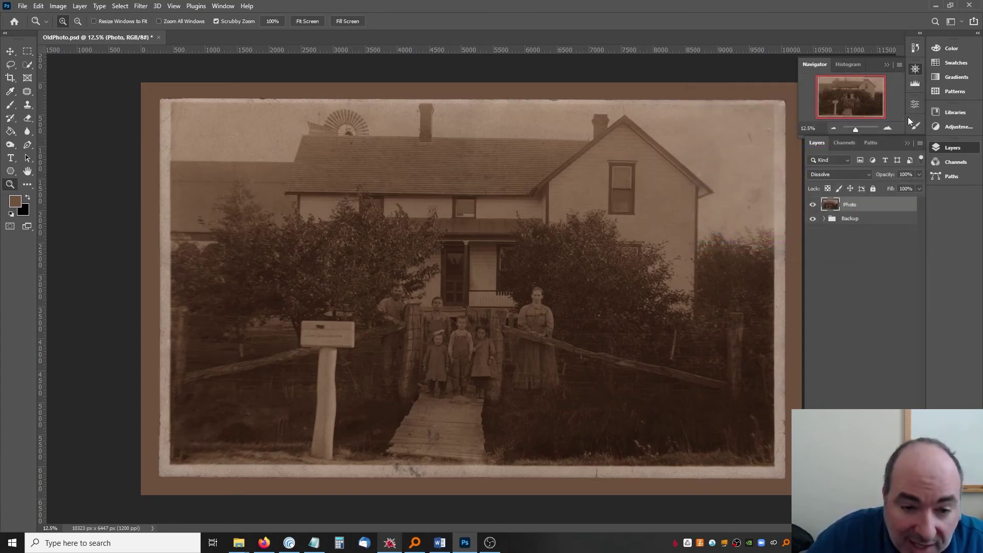
Step: Try Levels black-point, white-point and output-black tweaks on the photo, then cancel them
key(ctrl+l)
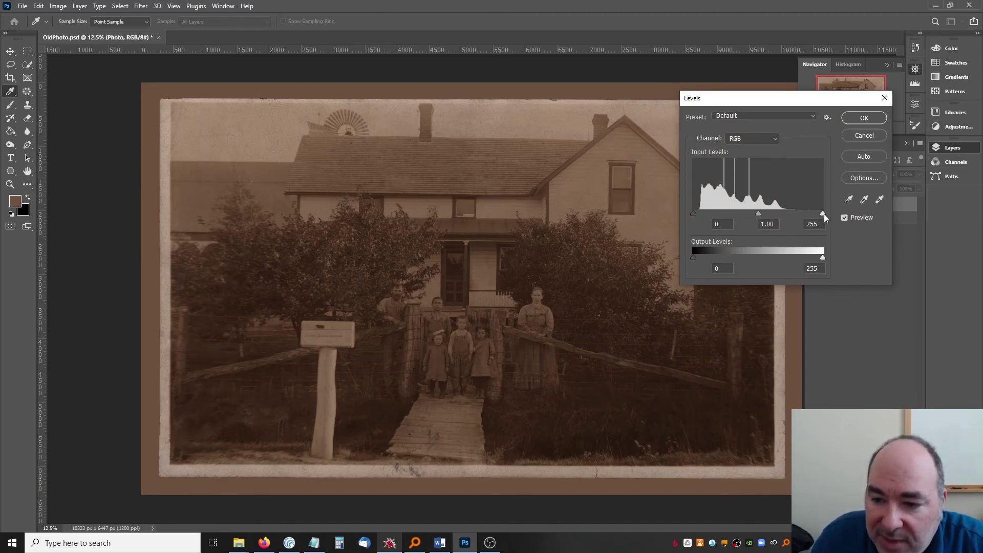
drag(823, 214, 800, 212)
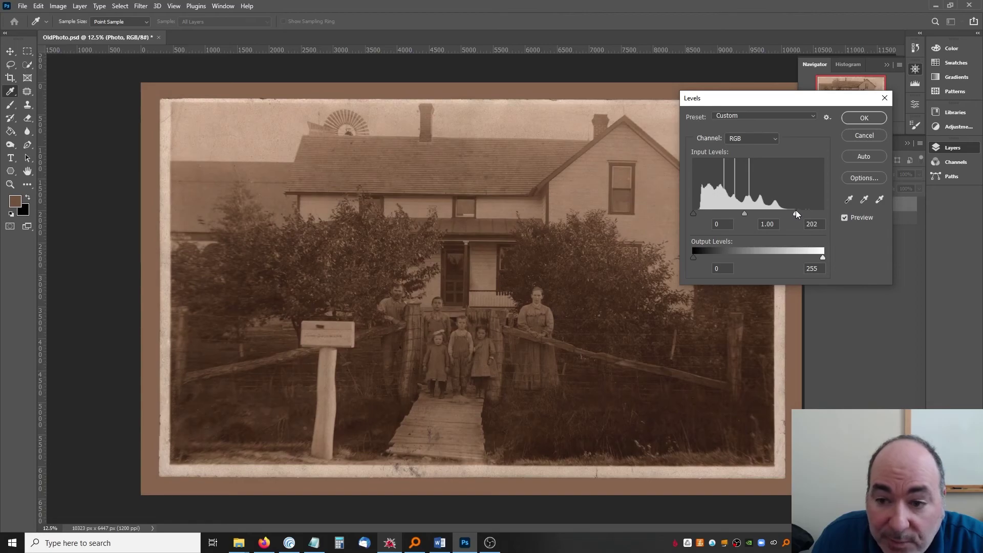
drag(697, 212, 699, 213)
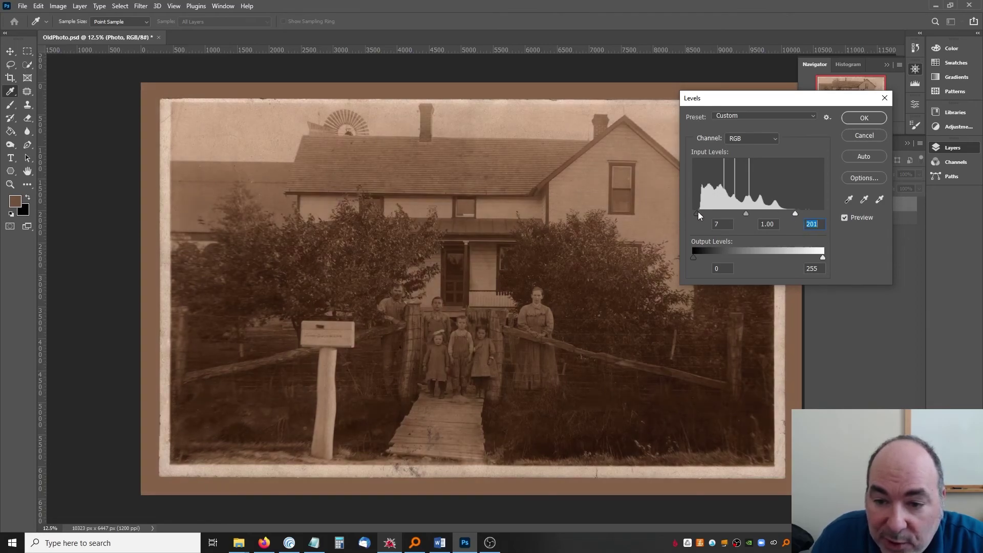
click(699, 213)
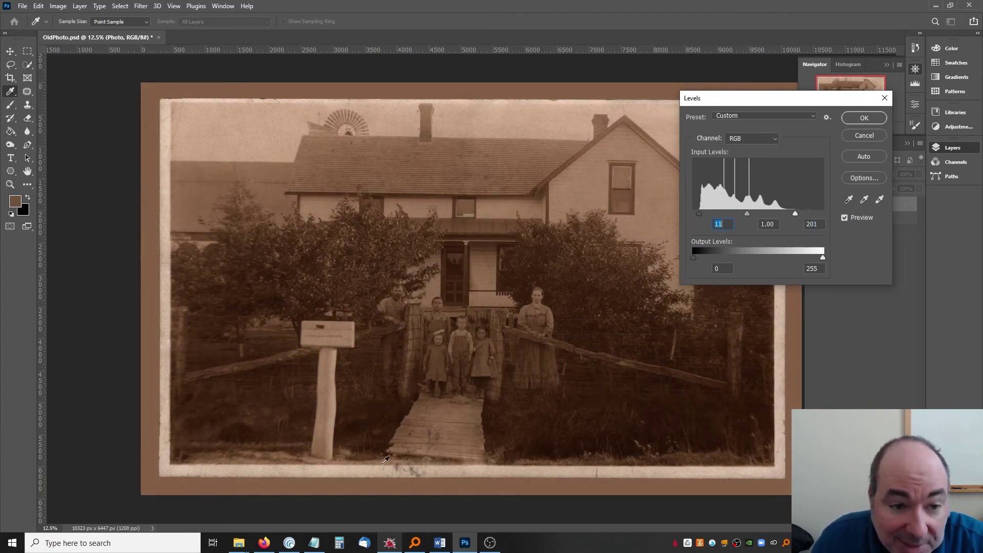
click(697, 213)
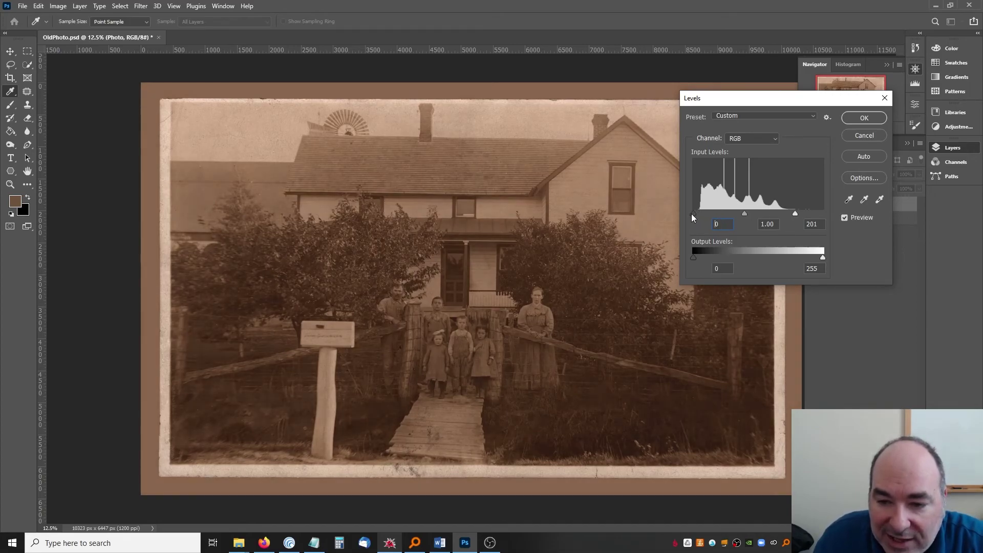
drag(692, 213, 691, 214)
mouse_move(694, 258)
mouse_down()
mouse_move(710, 259)
mouse_move(701, 256)
mouse_up()
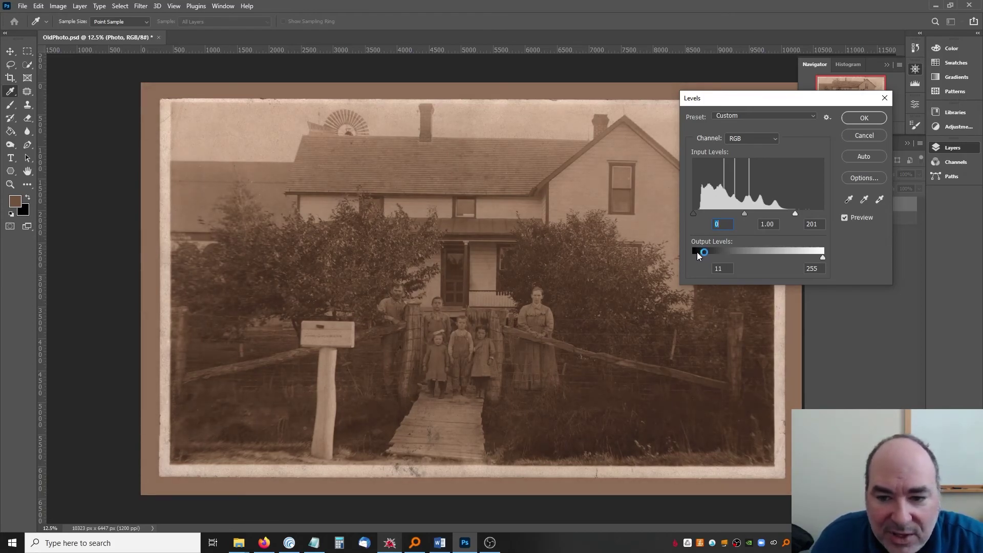
drag(696, 214, 697, 214)
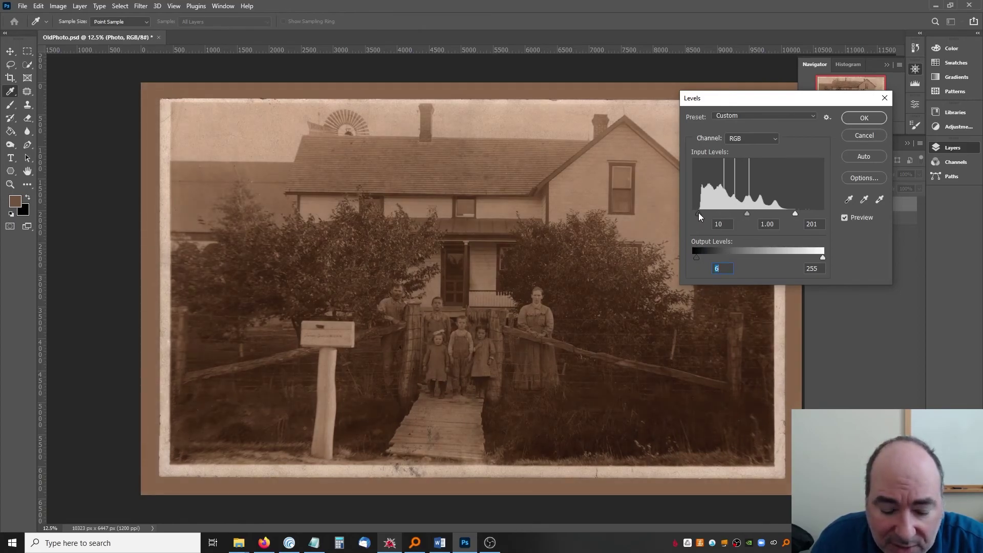
click(852, 138)
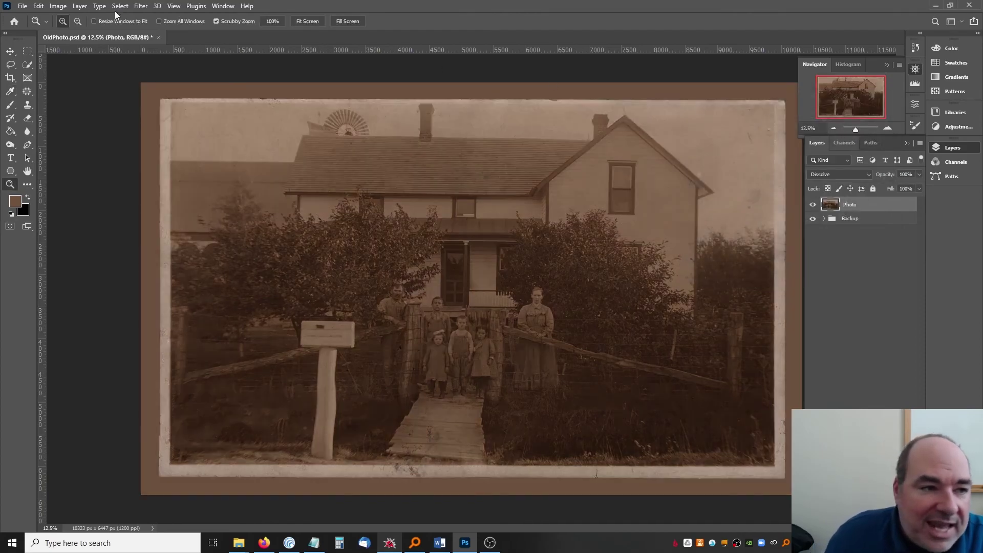
Step: Open Image > Adjustments > Shadows/Highlights and move its dialog off the photo
click(62, 6)
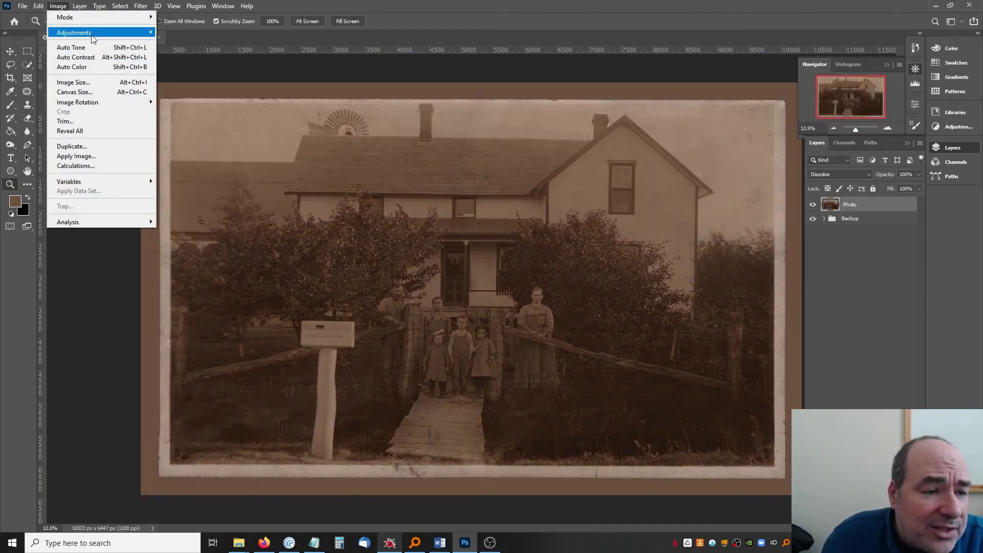
mouse_move(91, 34)
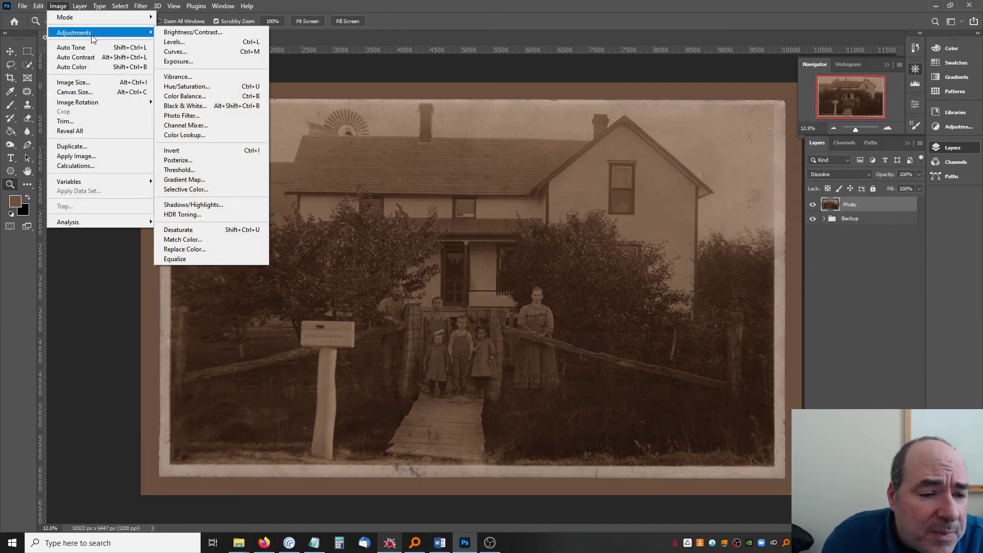
click(223, 204)
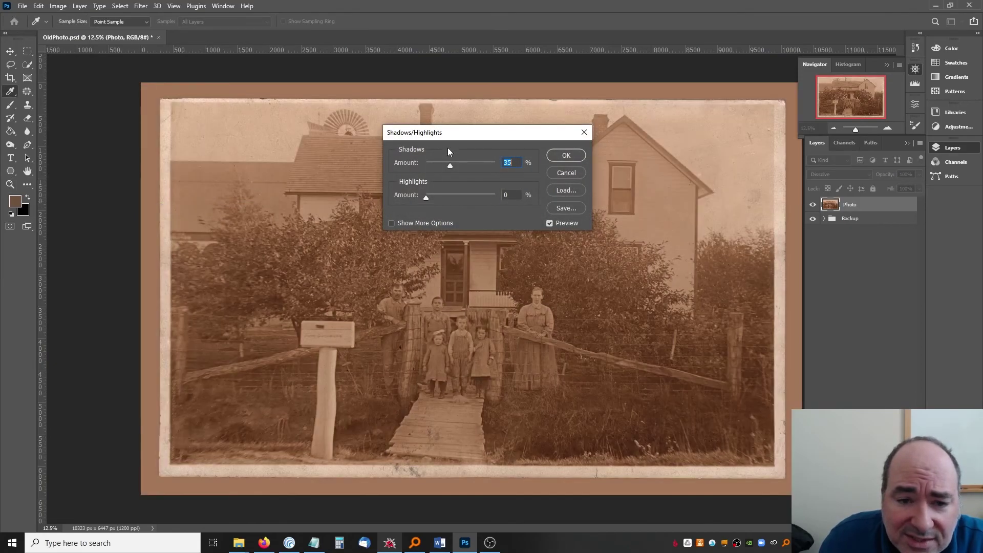
drag(449, 152, 576, 121)
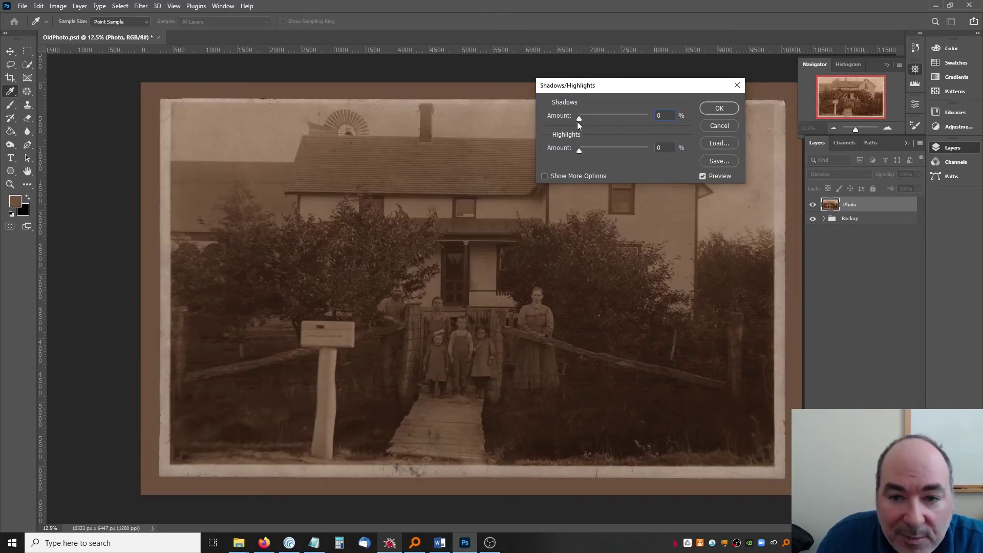
Step: Show more options and experiment with the highlights amount and a 10% shadows amount
click(565, 176)
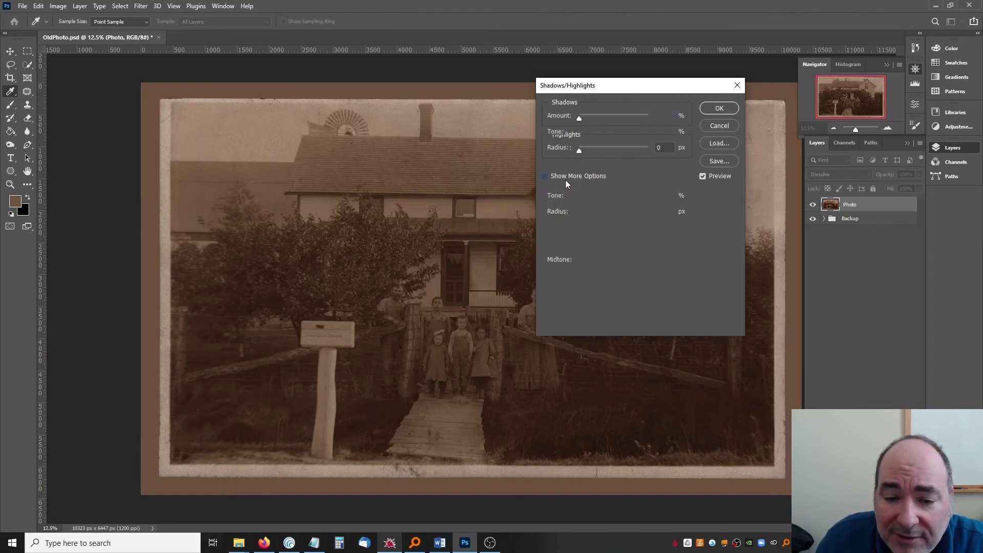
click(579, 120)
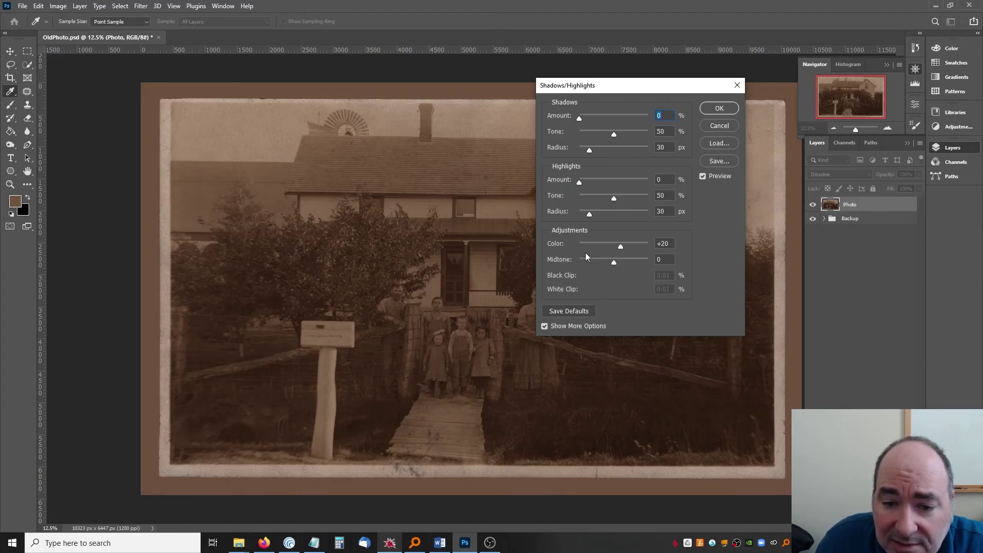
drag(579, 182, 552, 185)
mouse_move(579, 118)
mouse_down()
mouse_move(632, 125)
mouse_move(583, 128)
mouse_move(600, 130)
mouse_move(585, 121)
mouse_up()
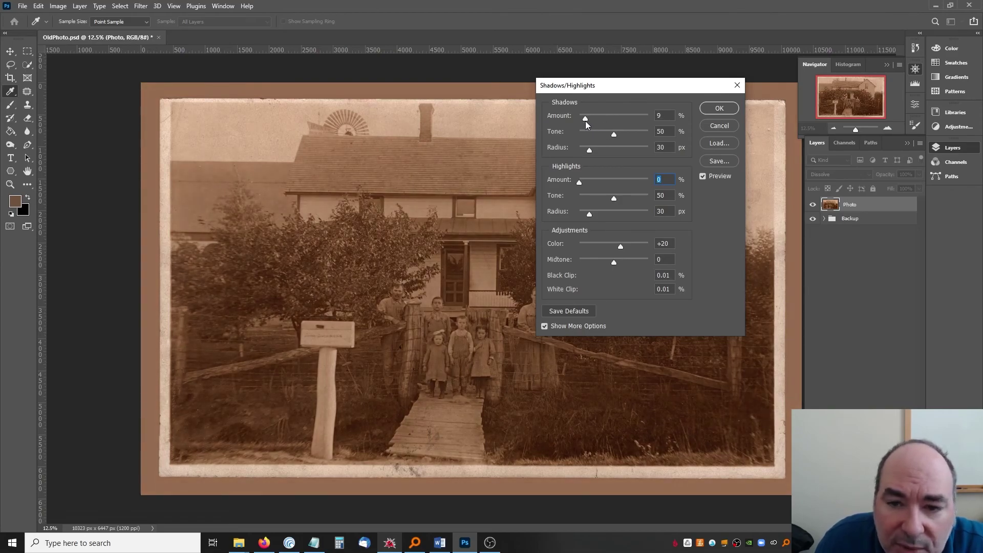
drag(586, 120, 586, 119)
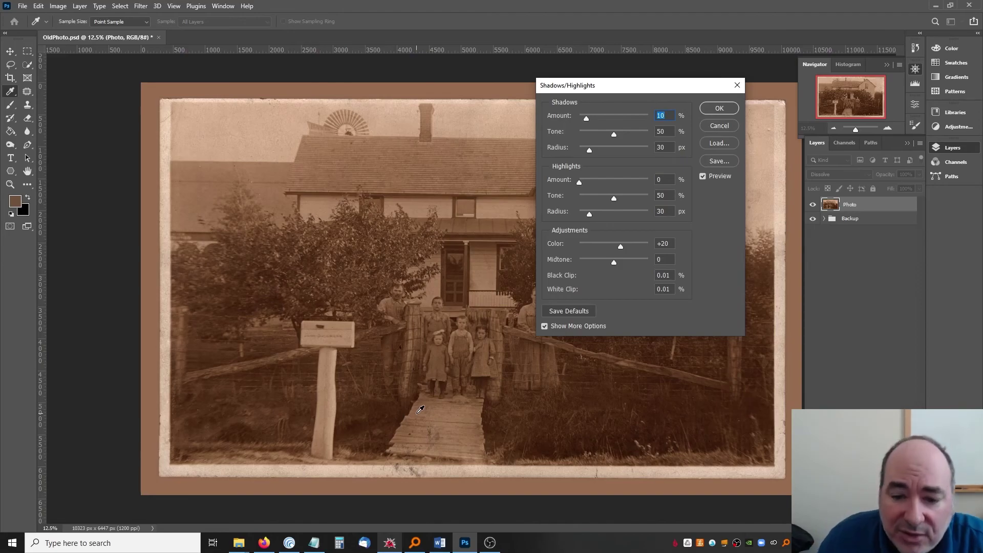
Step: Compare with the preview, settle Shadows Amount at 4%, and apply the adjustment
click(704, 177)
click(704, 177)
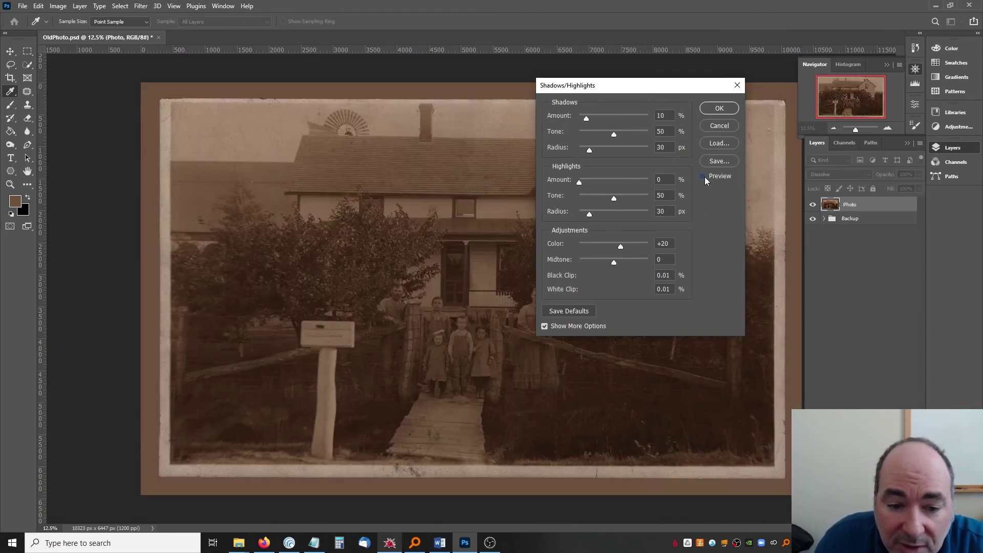
click(704, 176)
click(705, 176)
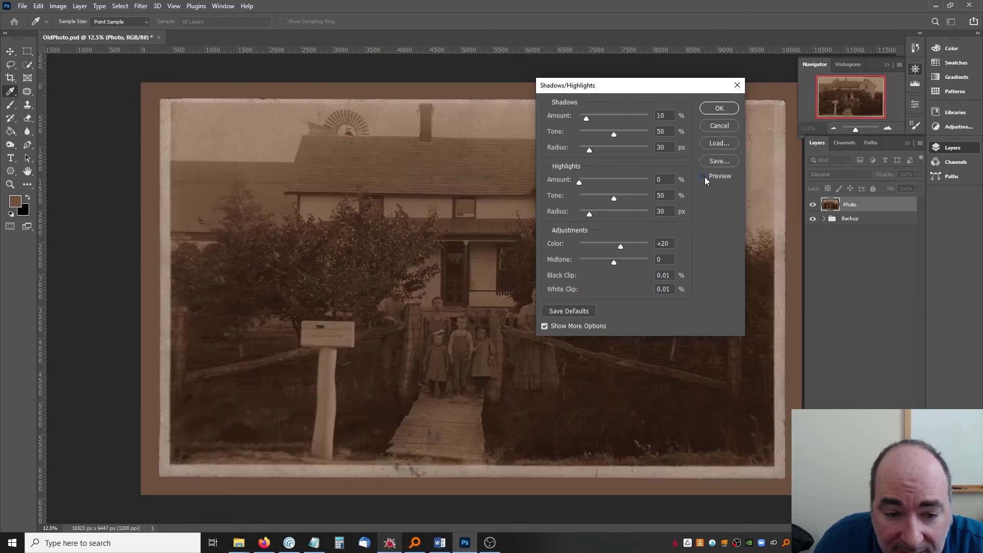
click(704, 177)
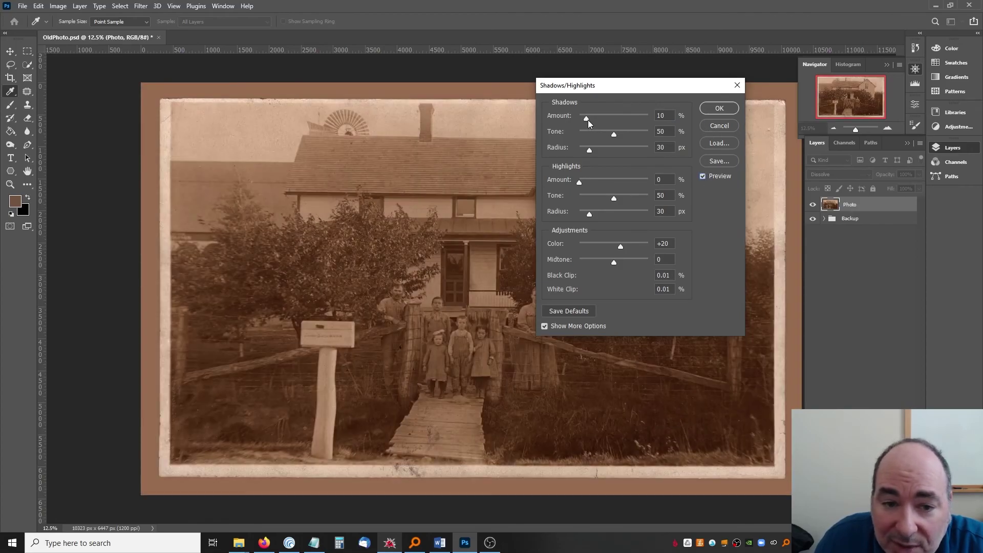
drag(588, 119, 582, 120)
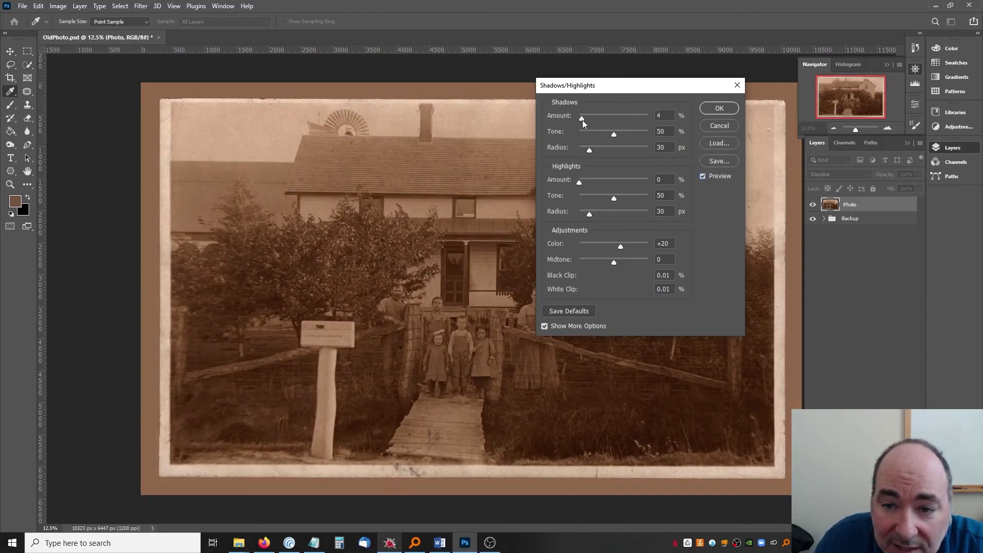
click(703, 176)
click(703, 175)
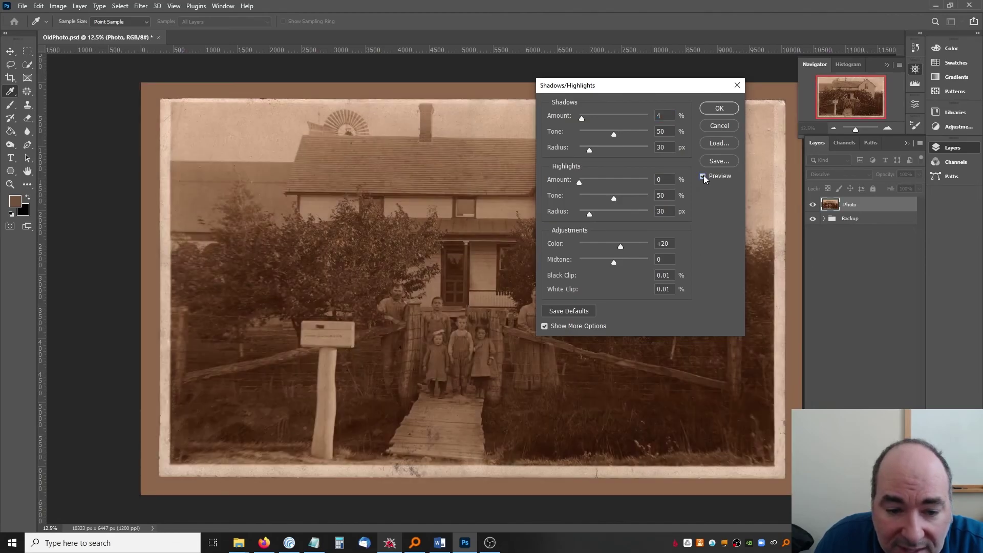
click(708, 110)
key(z)
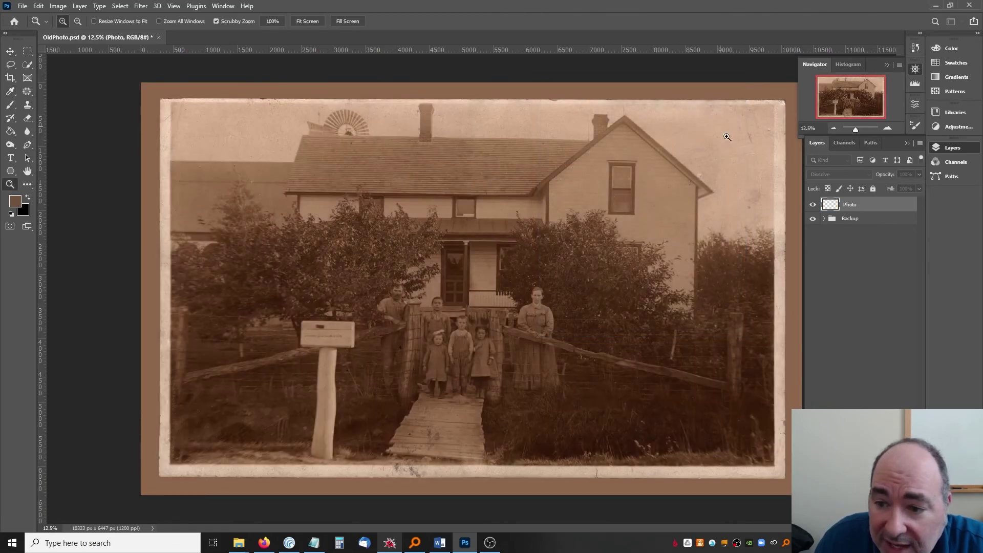
Step: Toggle the Photo layer off and on to compare with the cracked original
click(813, 205)
click(815, 210)
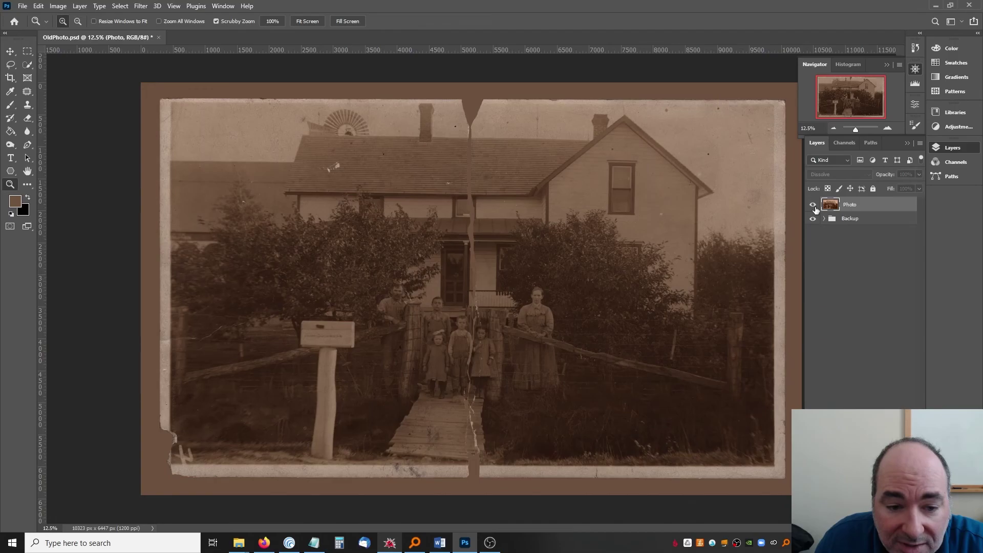
click(815, 210)
click(816, 209)
click(815, 210)
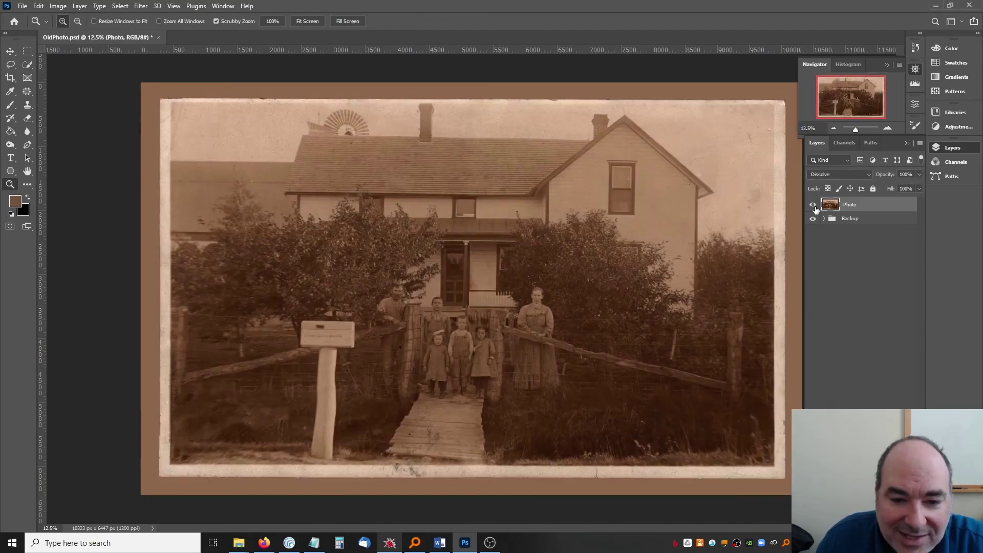
click(816, 210)
click(815, 210)
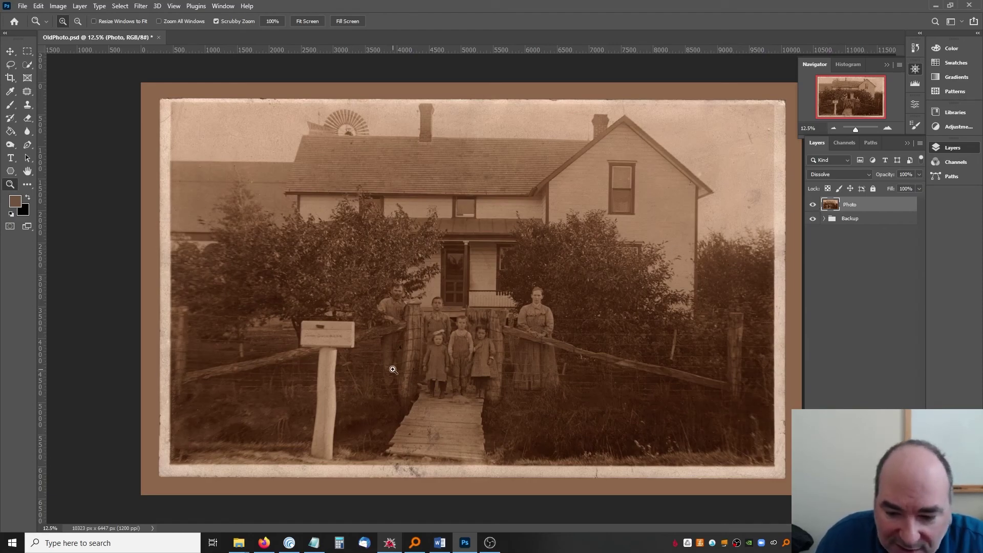
Step: Apply Levels with output black 7, midtones 0.91 and input white 237, then bring up Hue/Saturation
key(ctrl+l)
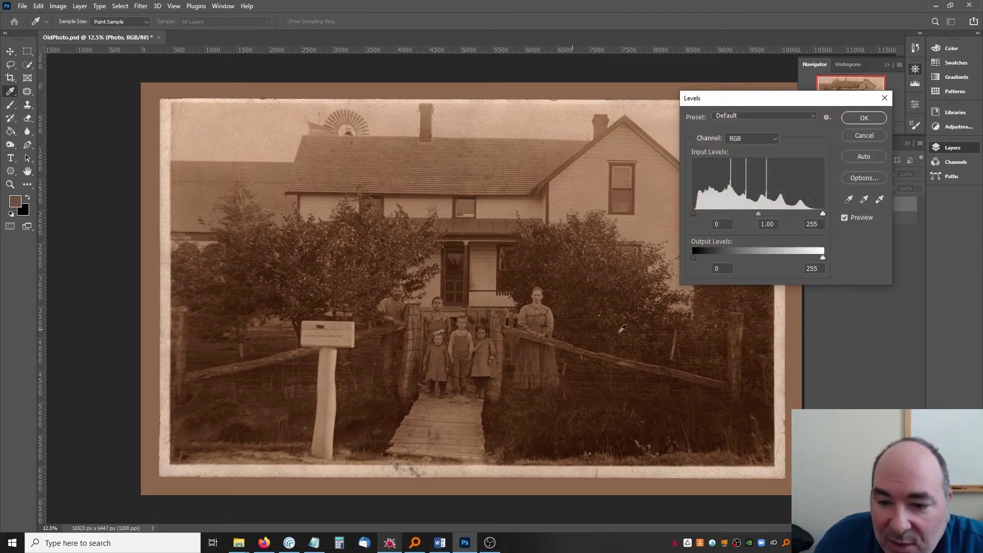
drag(693, 257, 696, 256)
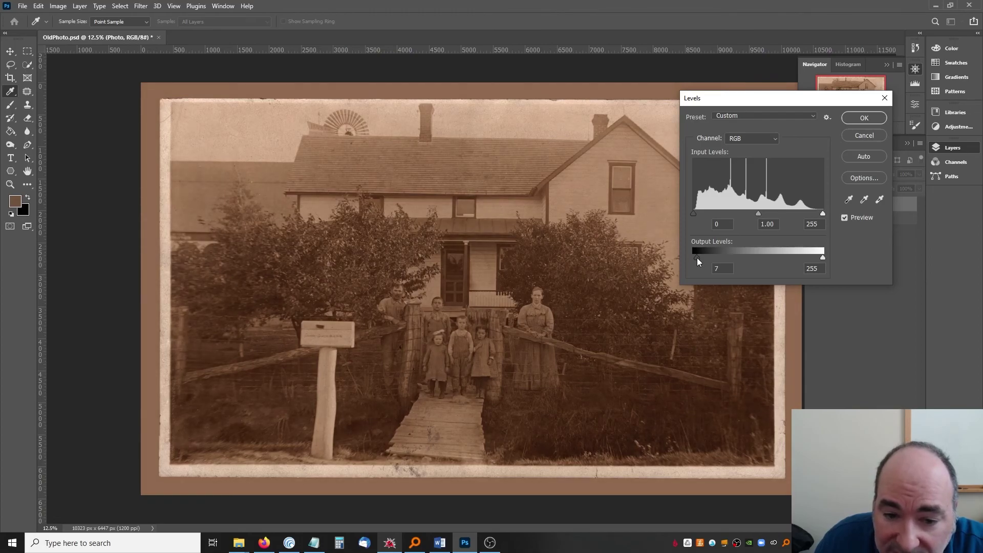
drag(822, 213, 757, 213)
click(845, 218)
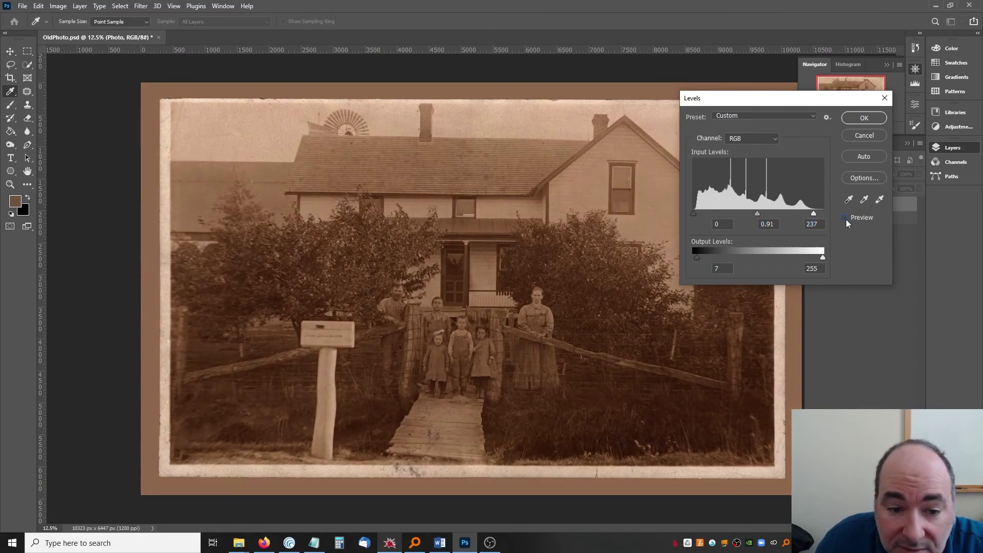
click(845, 218)
click(845, 218)
click(844, 219)
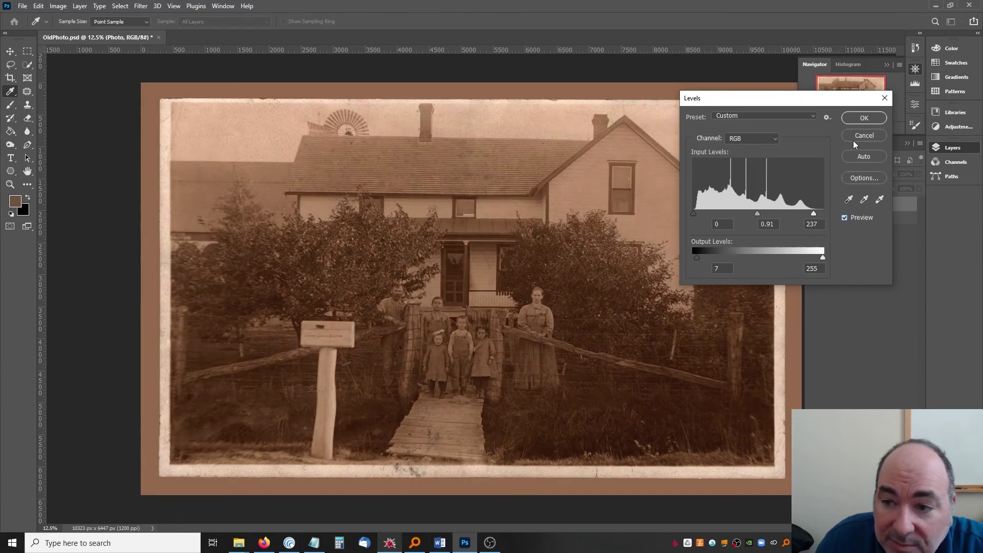
click(860, 122)
key(ctrl+u)
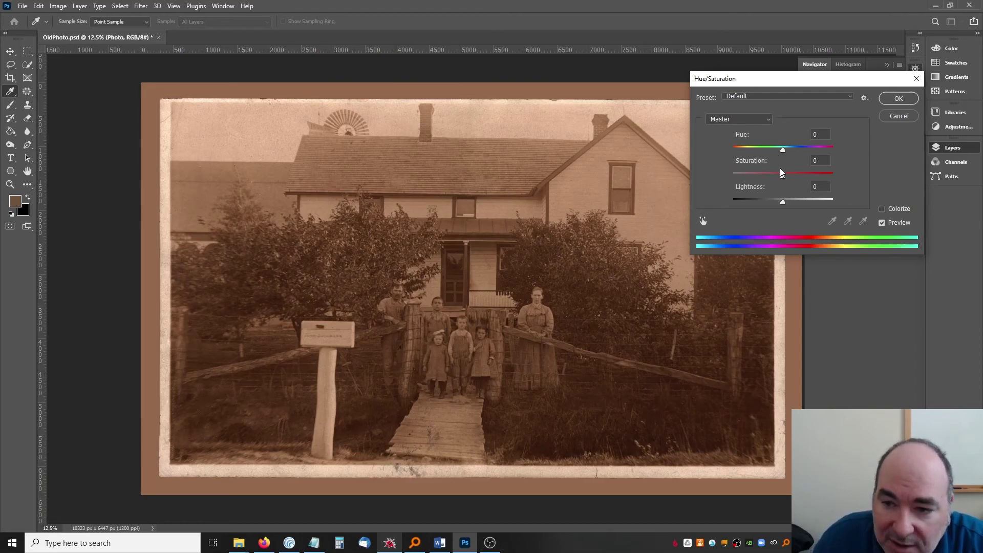
Step: Colorize the photo with a sepia tint, Hue 26 and Saturation 18, and apply it
drag(782, 174, 833, 163)
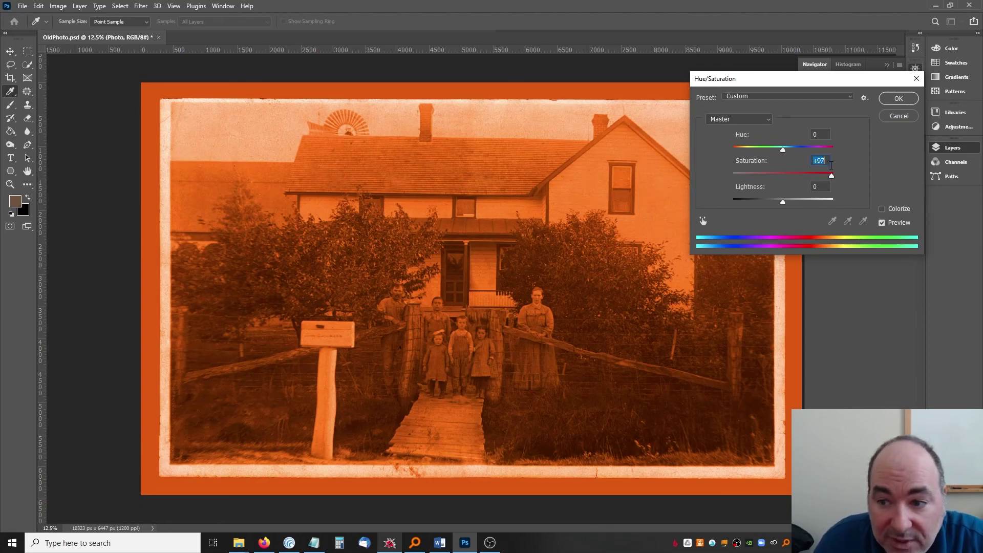
click(881, 208)
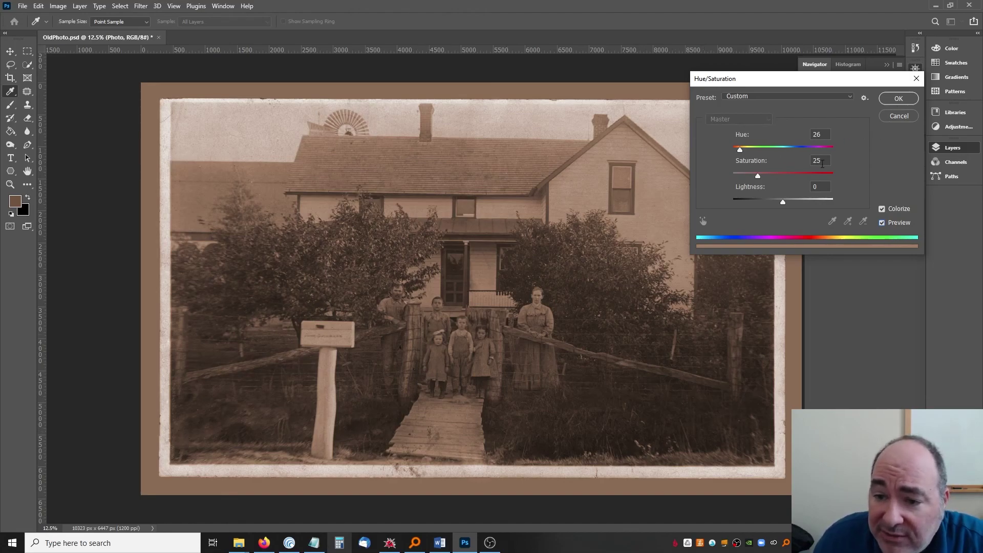
drag(757, 178, 762, 180)
click(898, 99)
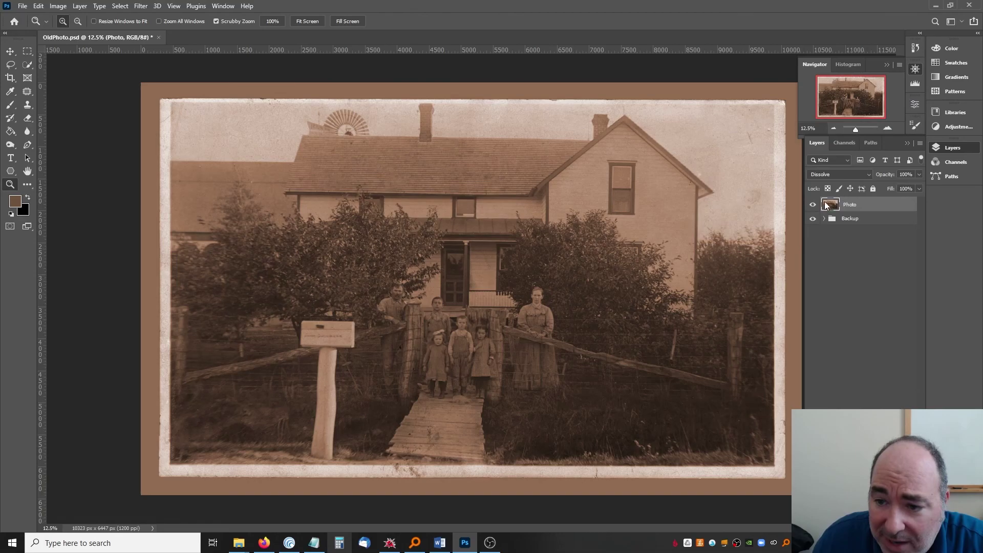
Step: Toggle the Photo layer's visibility to compare the sepia result with Backup
click(813, 205)
click(813, 205)
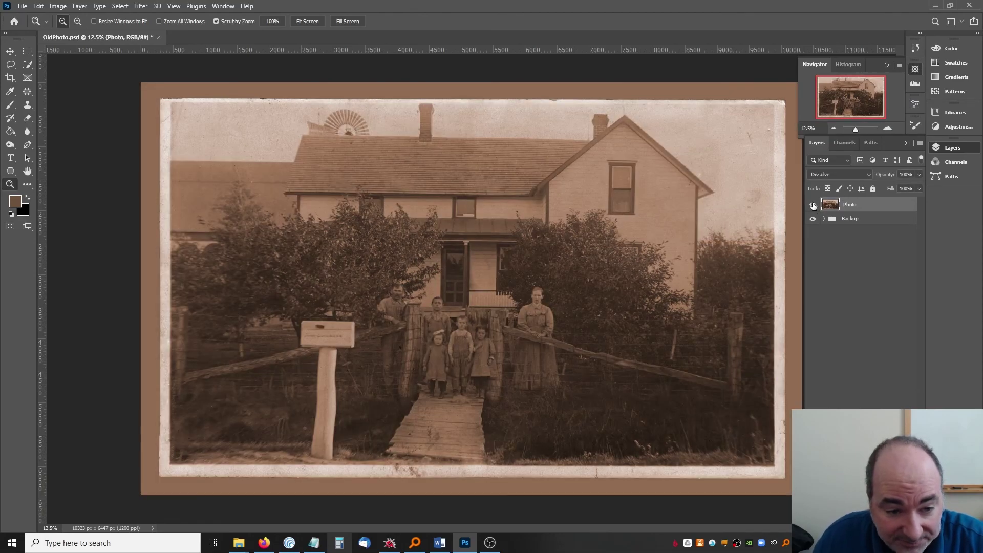
click(813, 206)
click(813, 205)
click(813, 205)
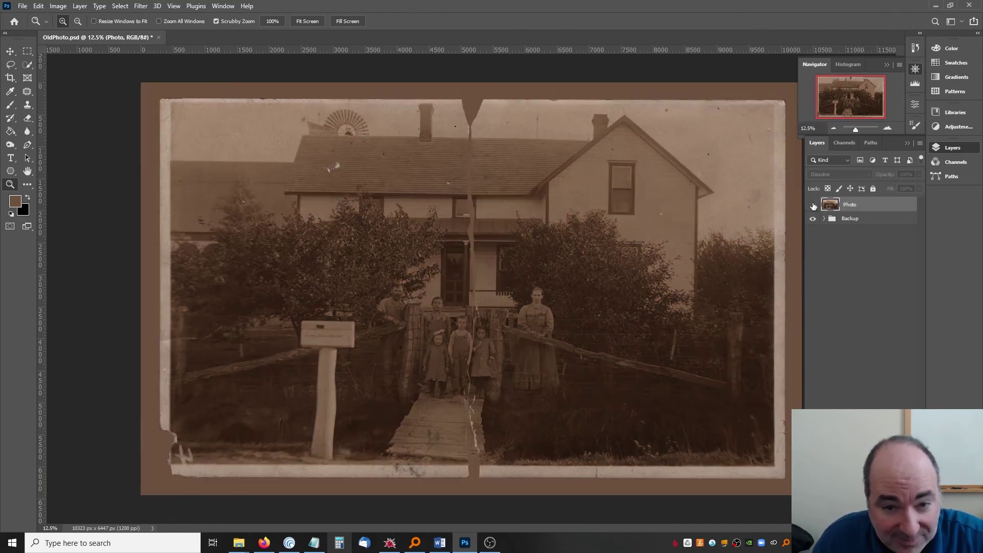
click(813, 205)
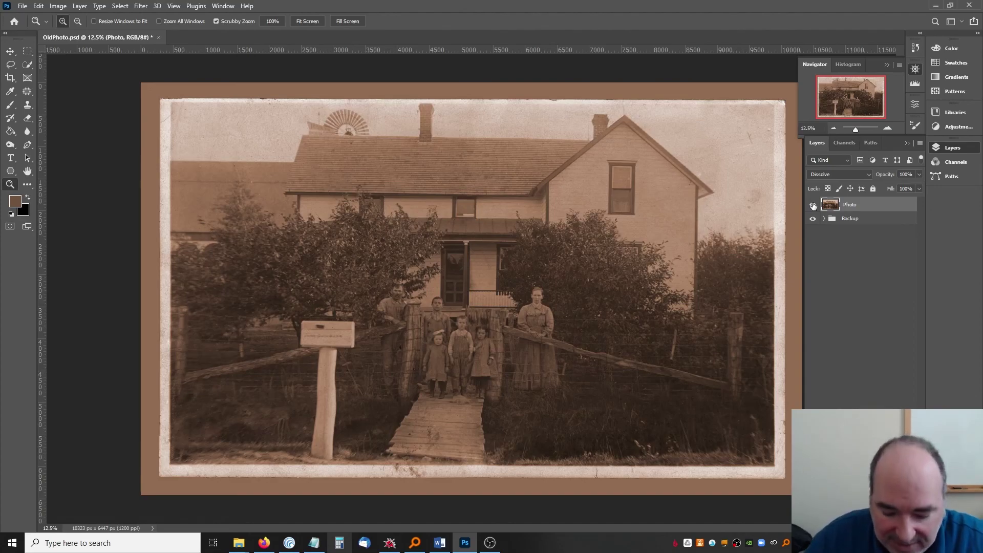
key(ctrl+l)
Step: Apply Levels with input black 15, midtones 1.05 and white 235, then hide Photo to compare
drag(691, 215, 701, 214)
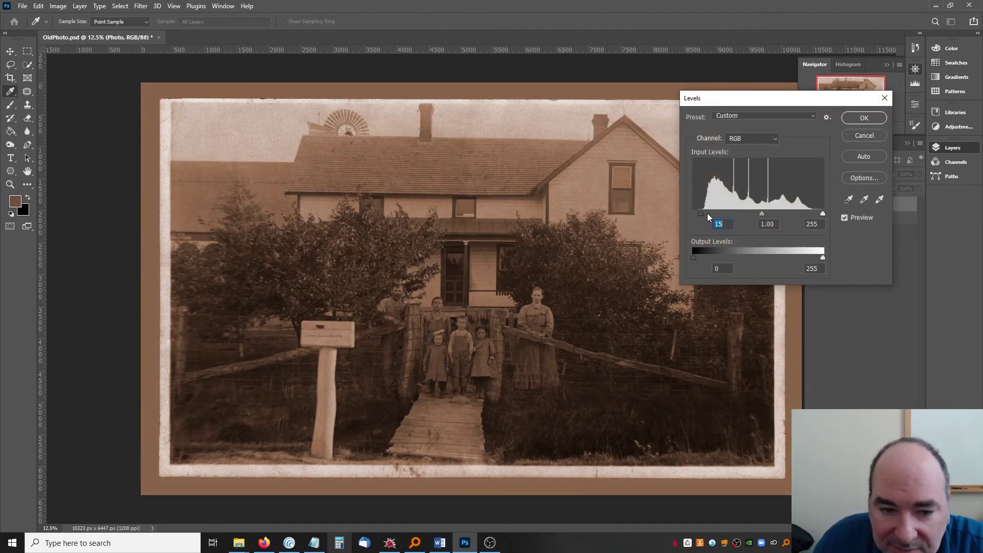
drag(821, 212, 751, 213)
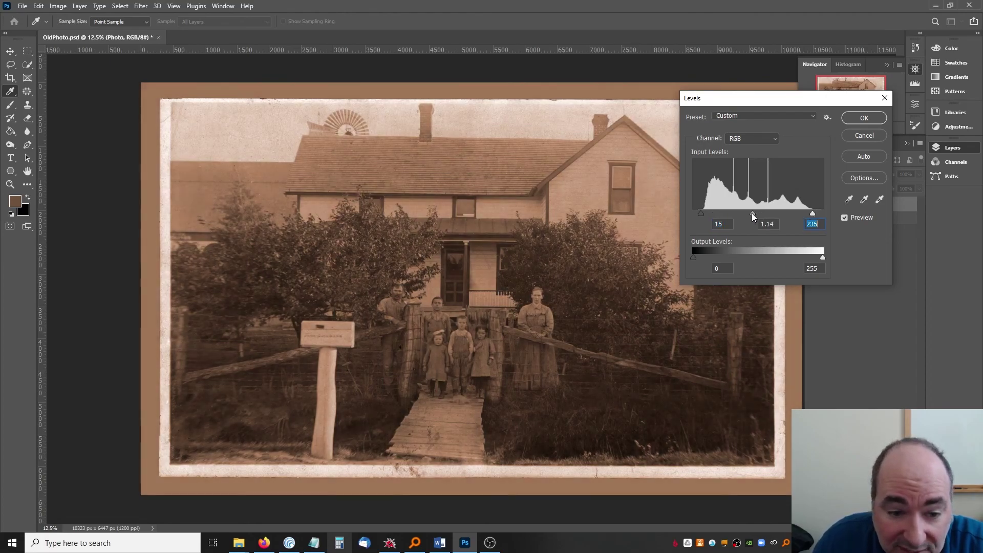
click(755, 212)
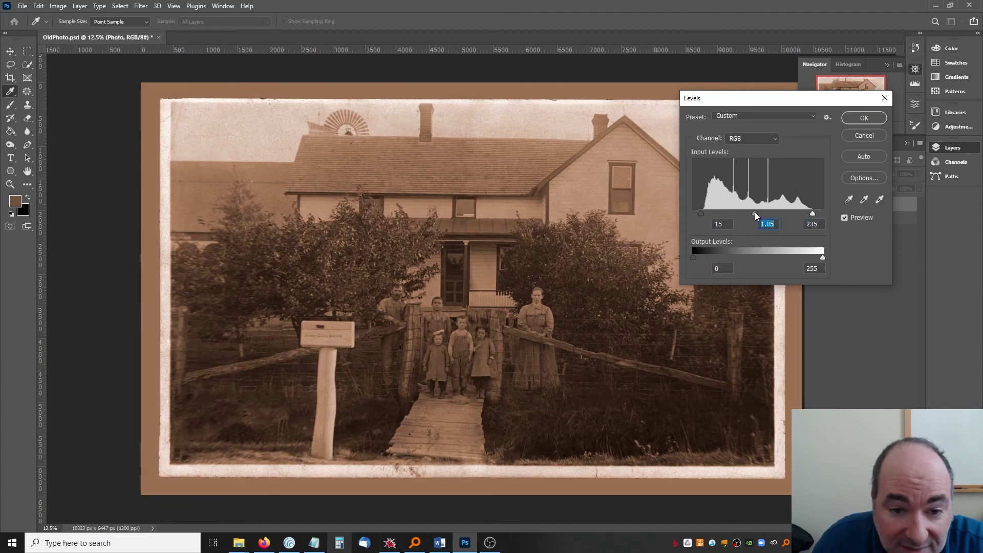
click(863, 118)
key(z)
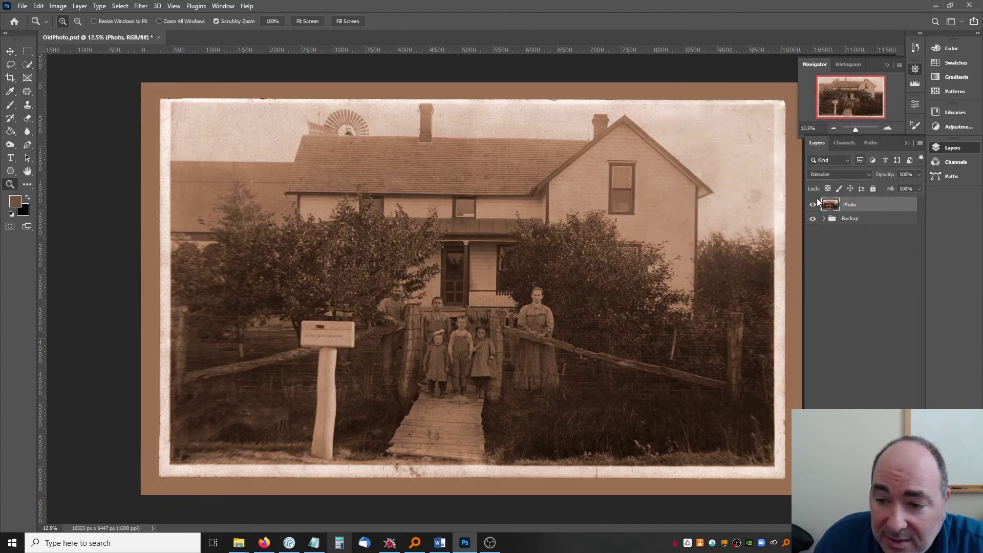
click(812, 205)
Step: Toggle the Photo layer repeatedly to compare the sepia photo with Backup
click(812, 205)
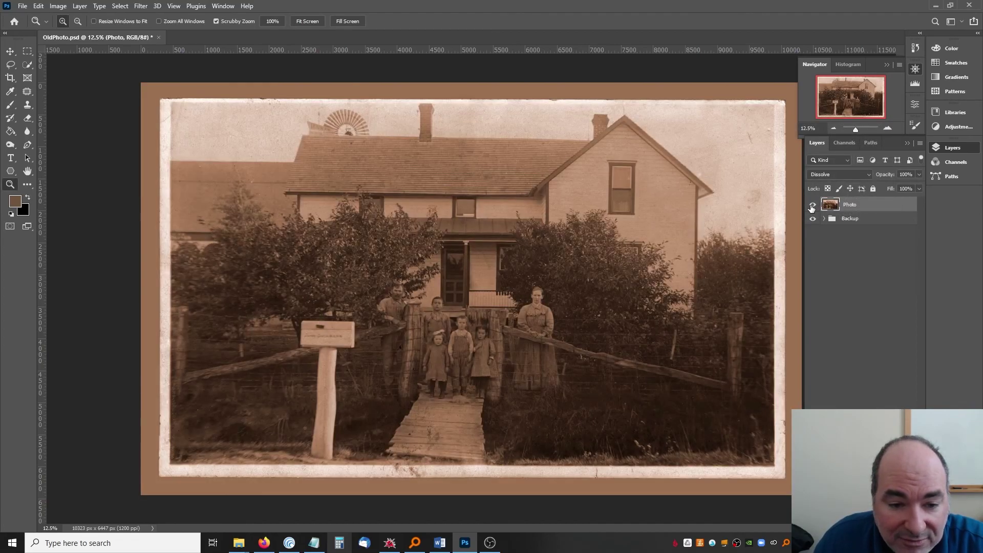
click(812, 205)
click(813, 205)
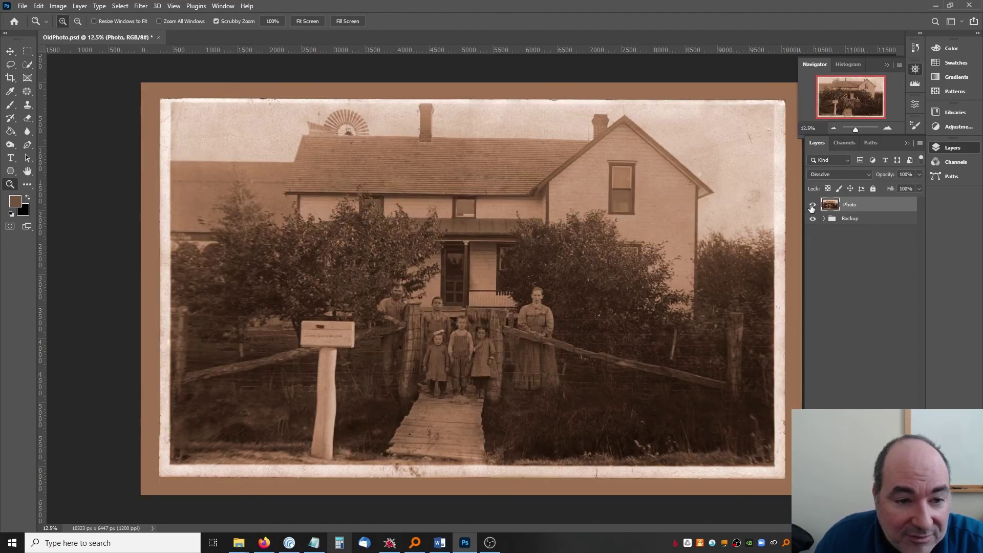
click(812, 205)
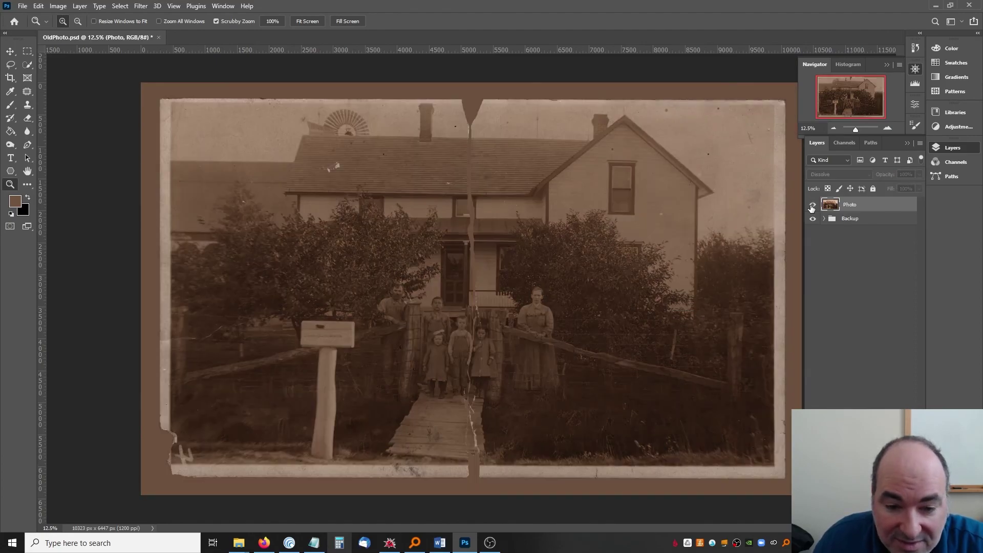
click(812, 205)
click(812, 205)
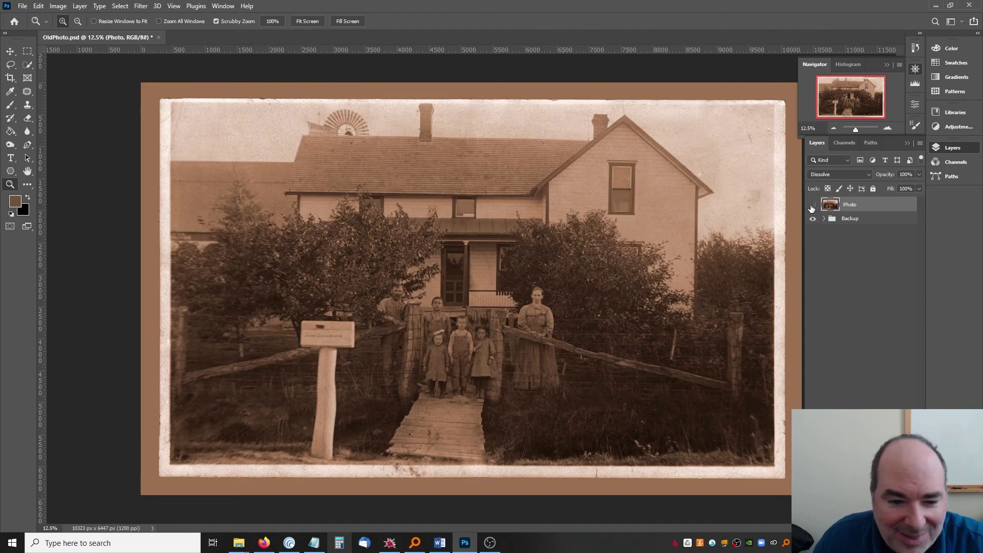
click(812, 205)
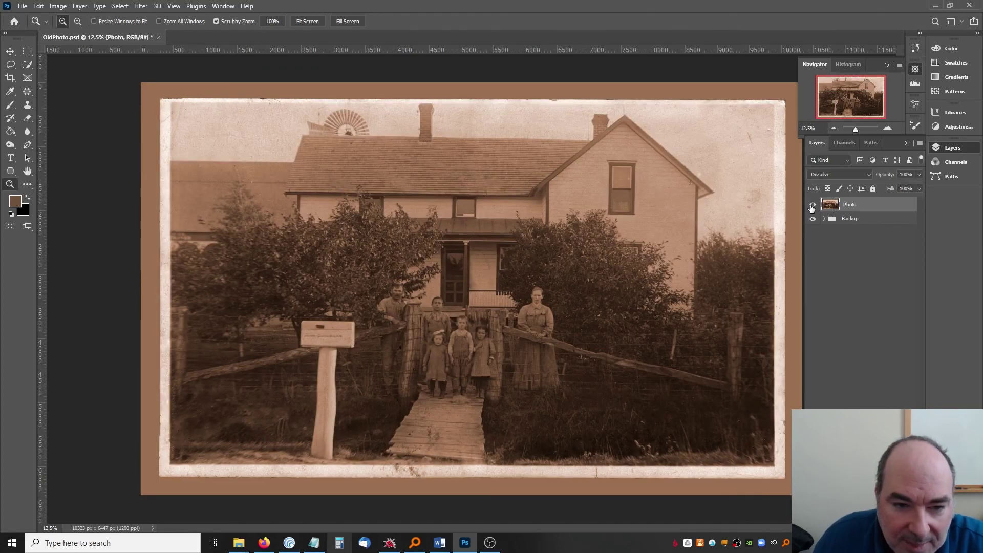
Step: Lower Hue/Saturation saturation to -31, apply it, and compare against Backup
key(ctrl+u)
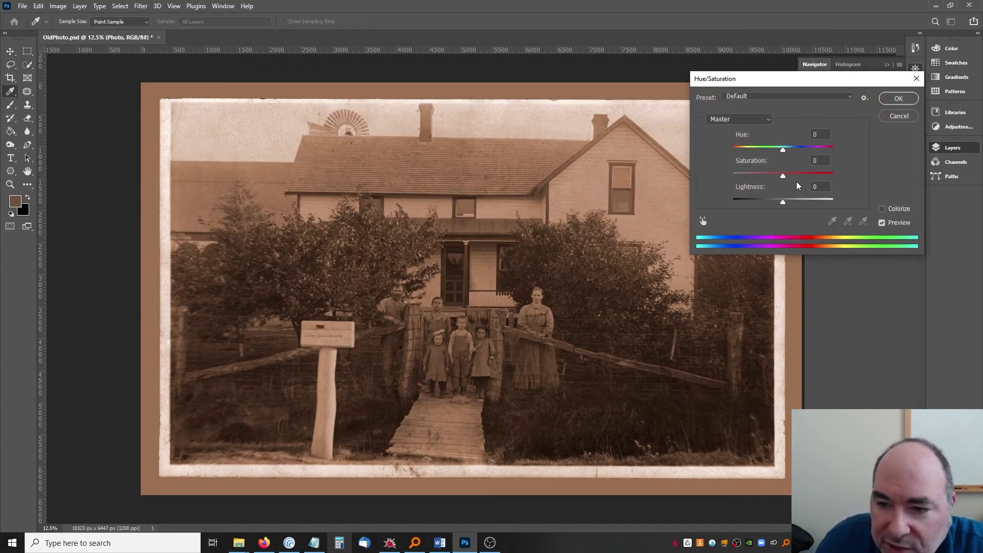
drag(785, 177, 774, 177)
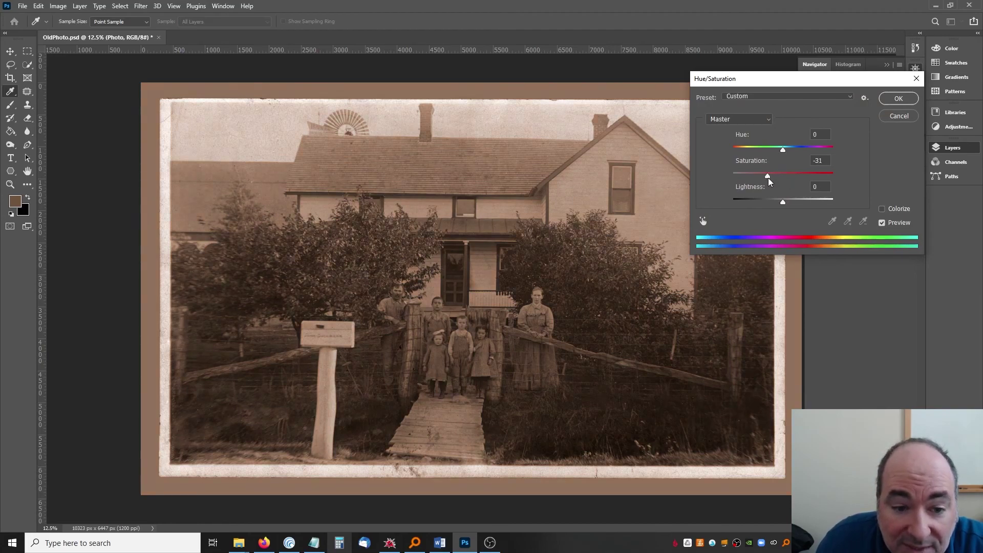
click(768, 177)
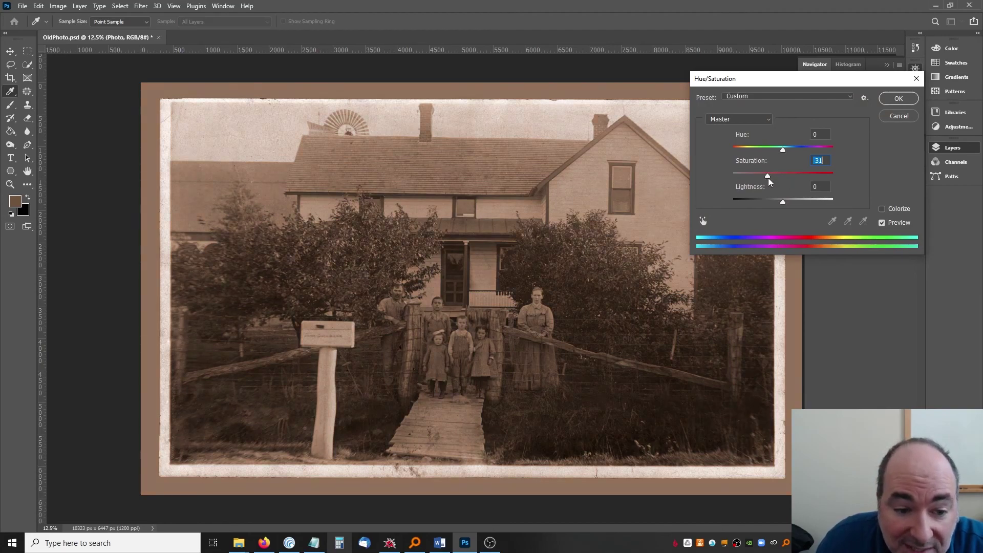
click(898, 102)
click(813, 205)
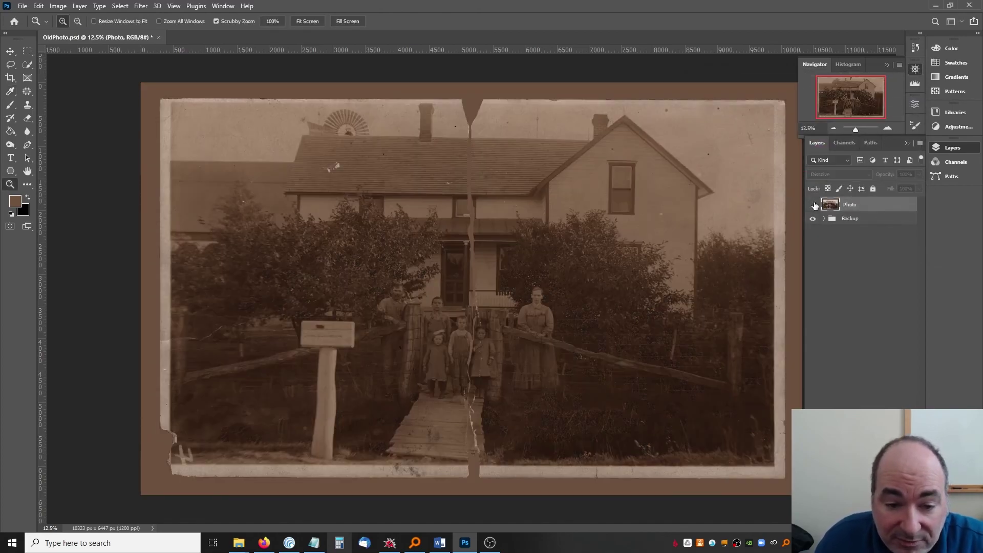
click(813, 205)
click(814, 205)
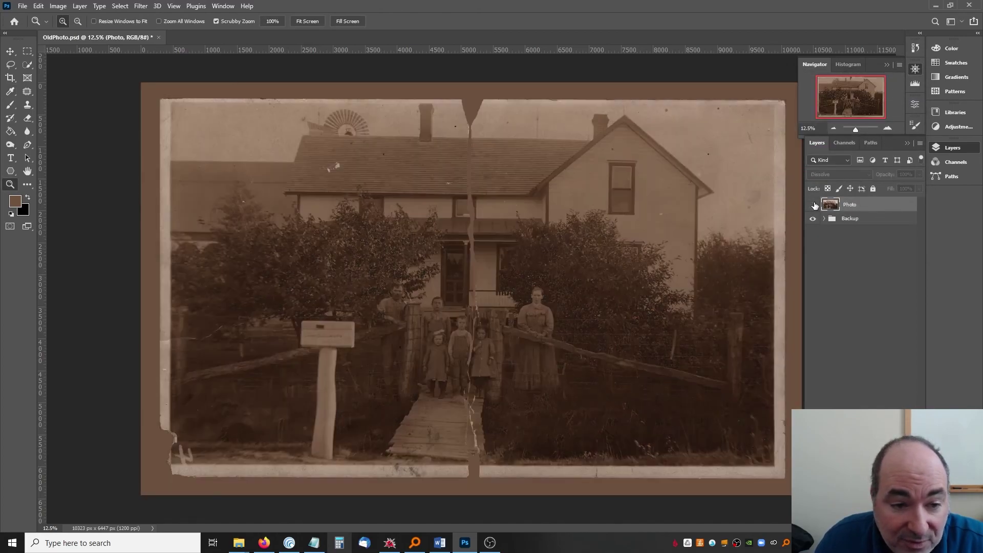
click(813, 205)
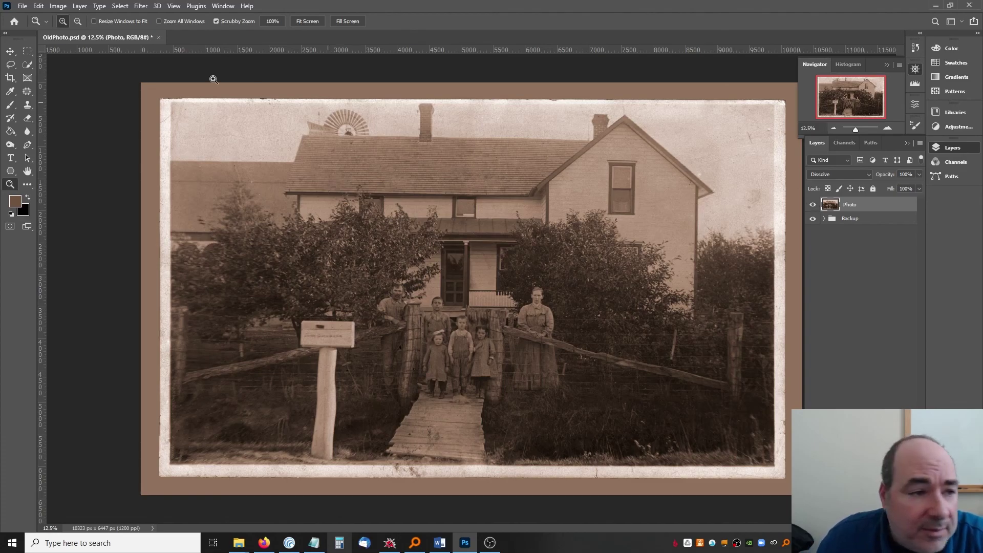
Step: Select the brown border with the Magic Wand, contiguous, at tolerance 30
click(25, 65)
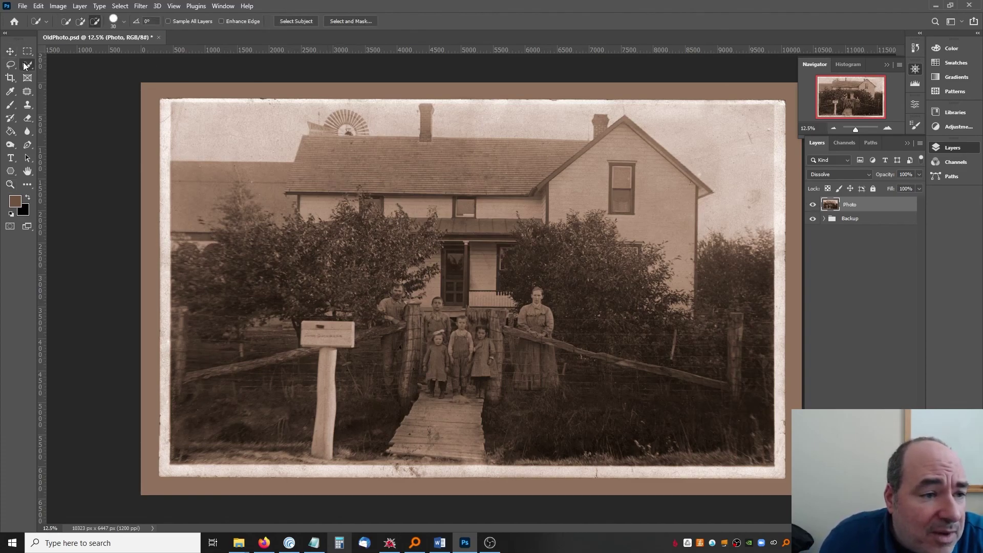
right_click(25, 65)
click(62, 82)
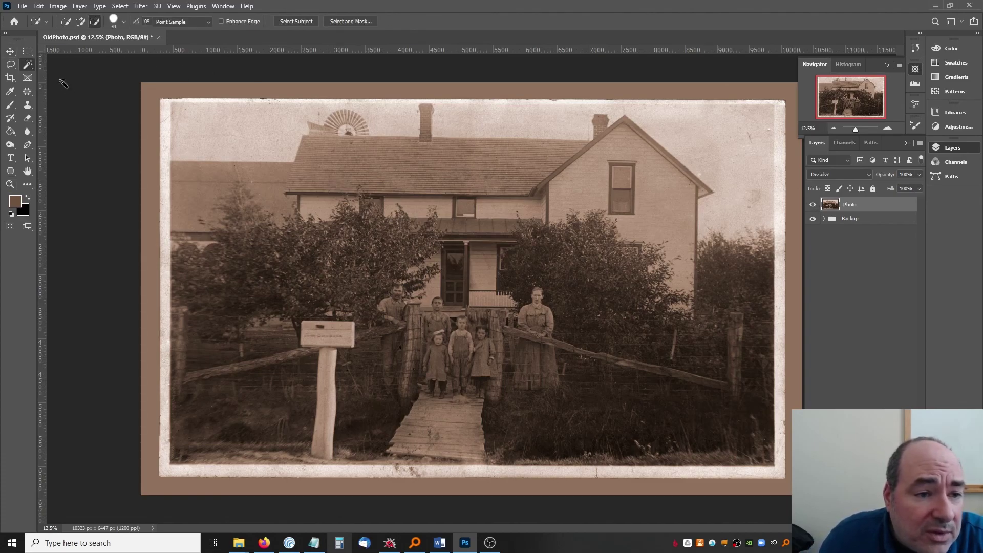
click(309, 21)
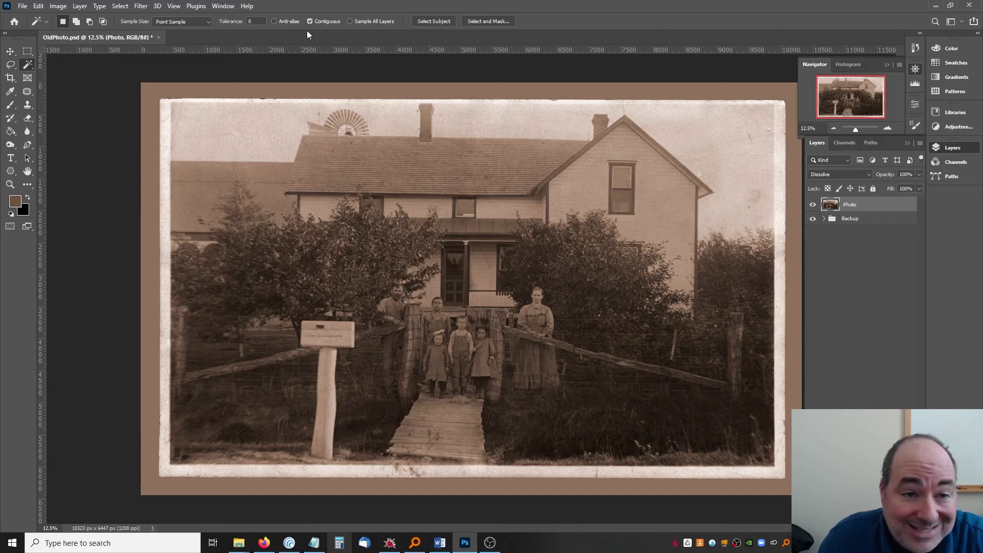
click(222, 23)
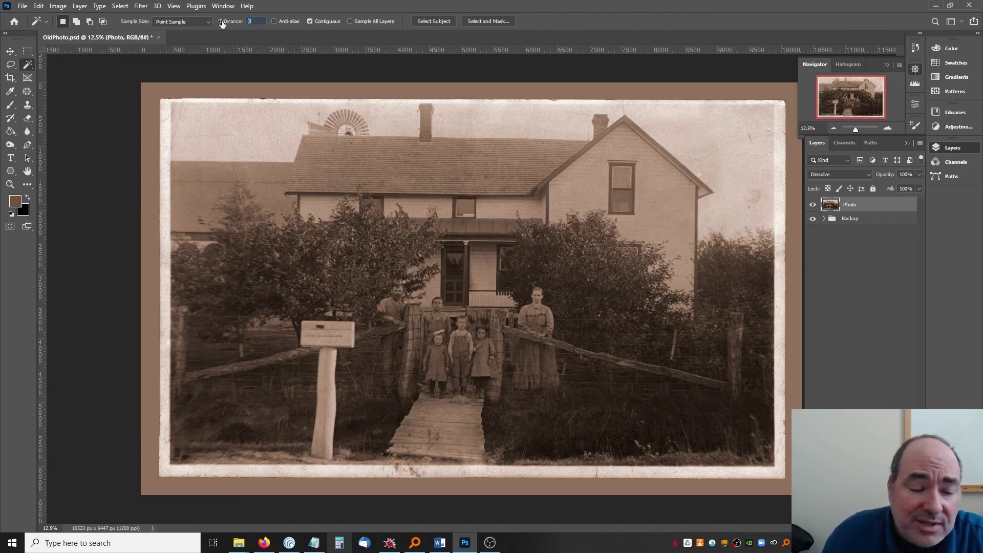
text(30)
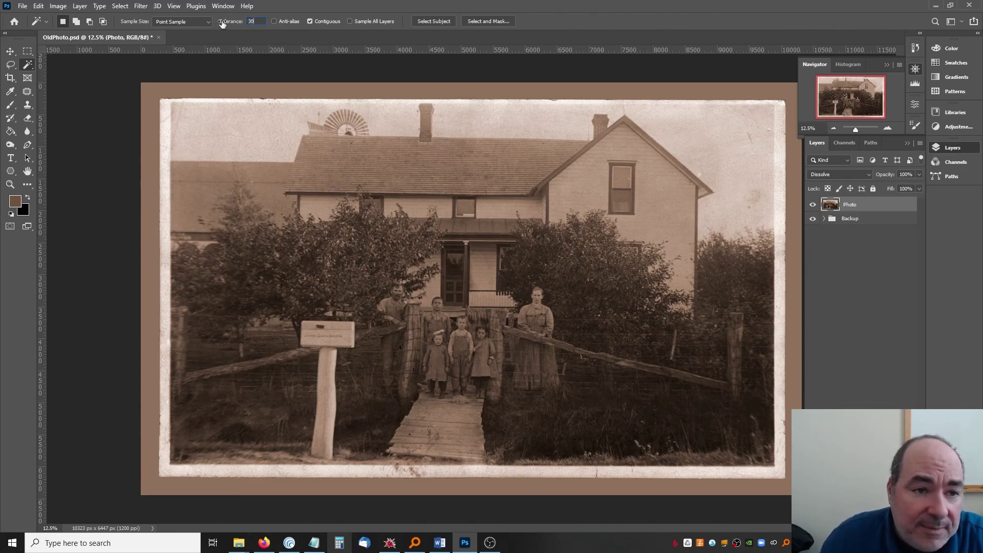
click(278, 93)
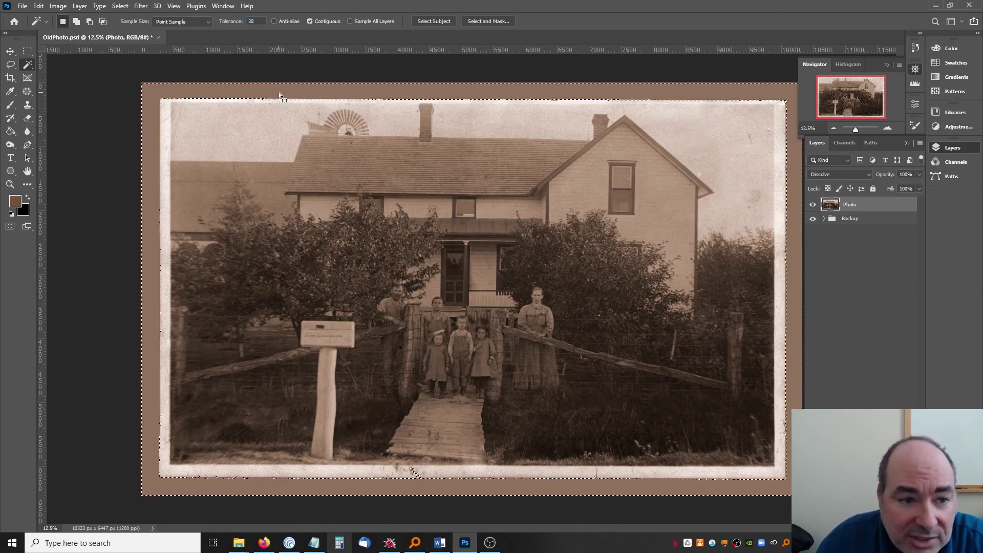
Step: Zoom into the bottom edge and subtract the dark spots there using the Polygonal Lasso
click(11, 184)
click(430, 490)
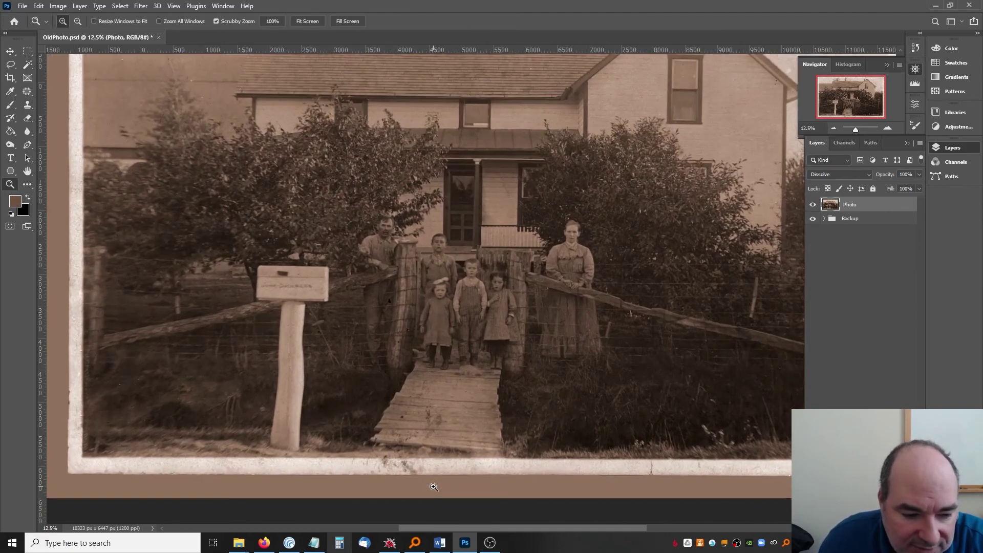
click(420, 487)
click(420, 487)
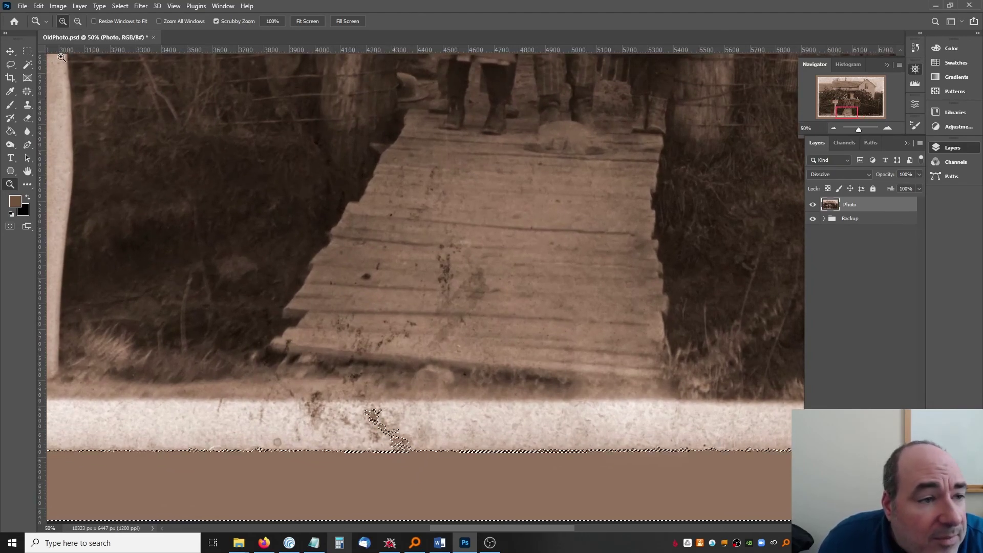
click(12, 64)
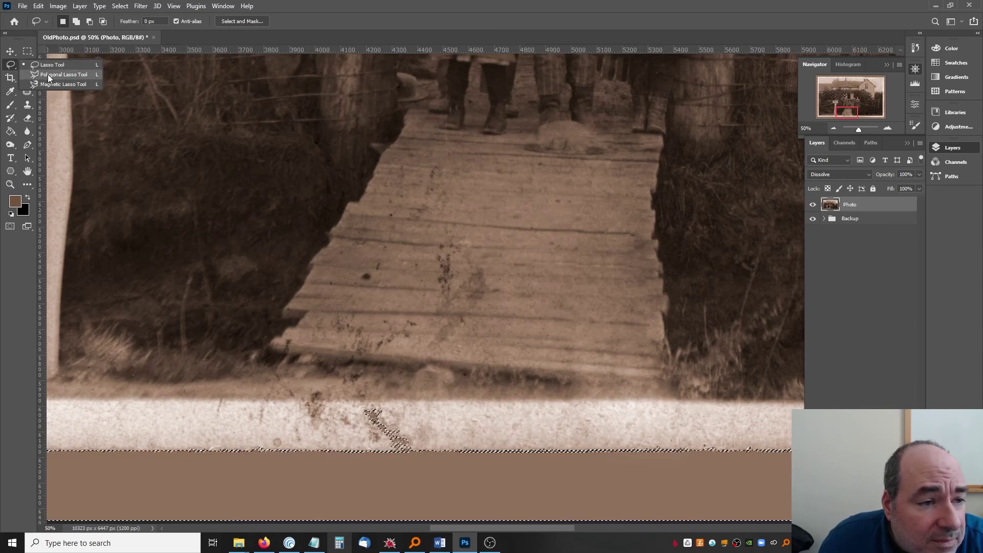
click(48, 75)
click(383, 371)
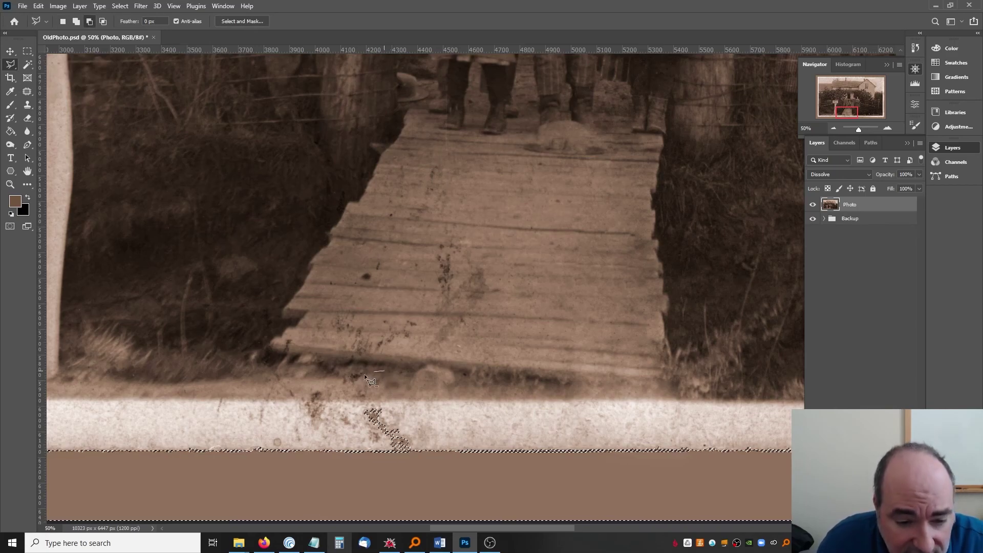
click(342, 386)
click(351, 448)
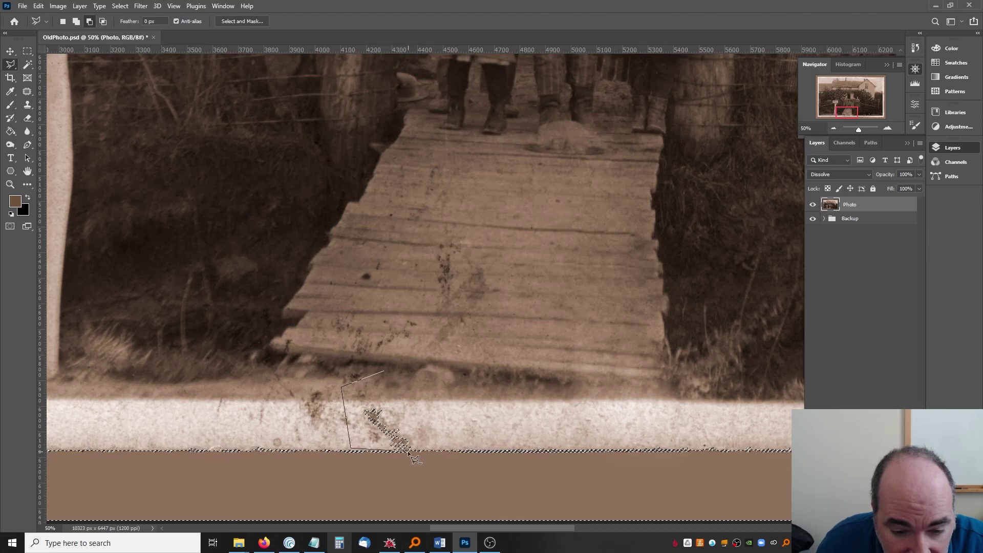
click(437, 449)
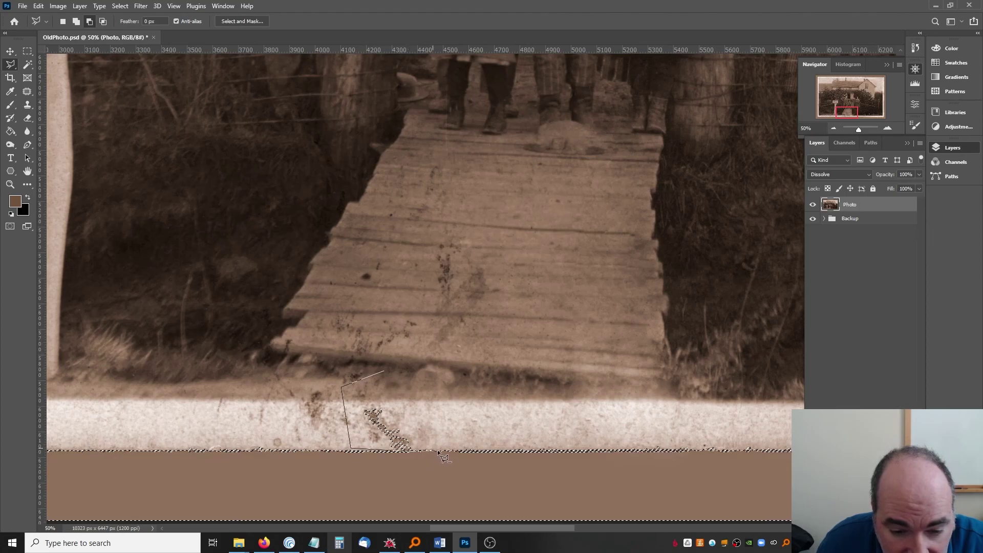
double_click(425, 342)
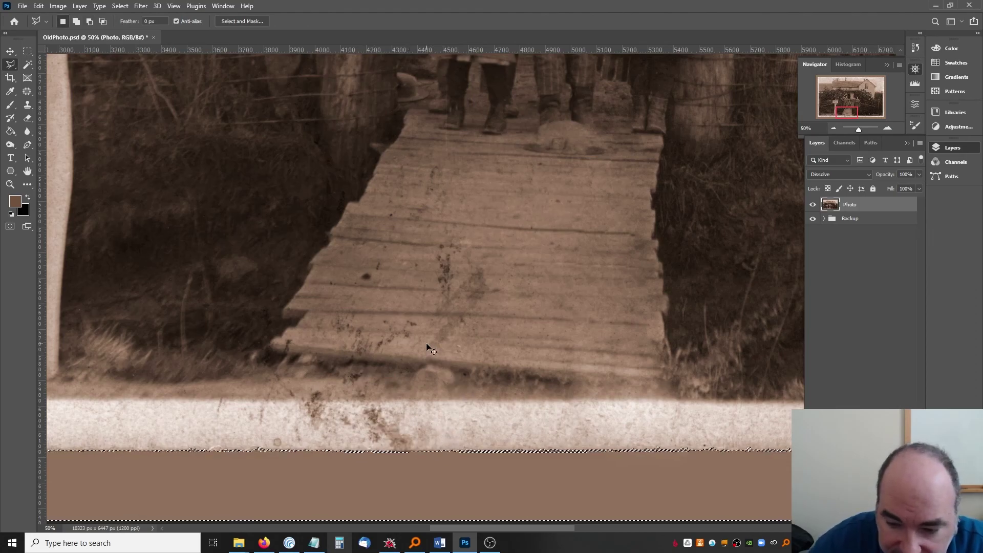
scroll(426, 342, down, 3)
scroll(427, 346, down, 3)
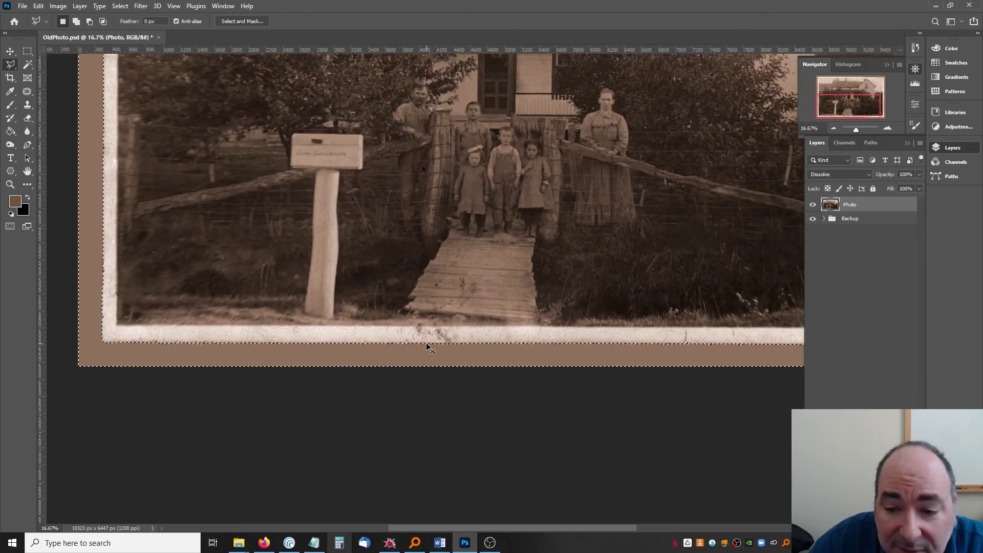
Step: Deselect, try a Quick Selection along the top border band, then clear it
key(ctrl+d)
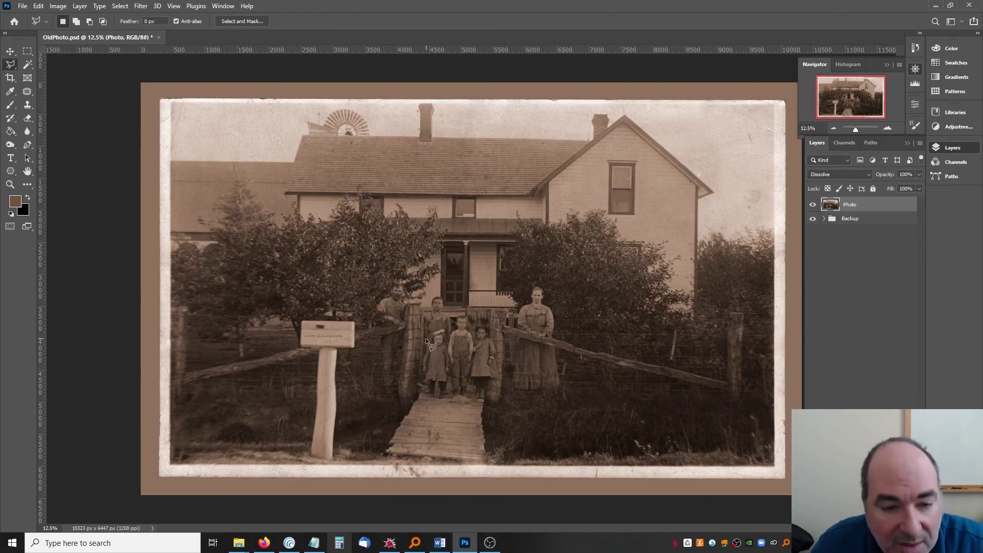
click(28, 65)
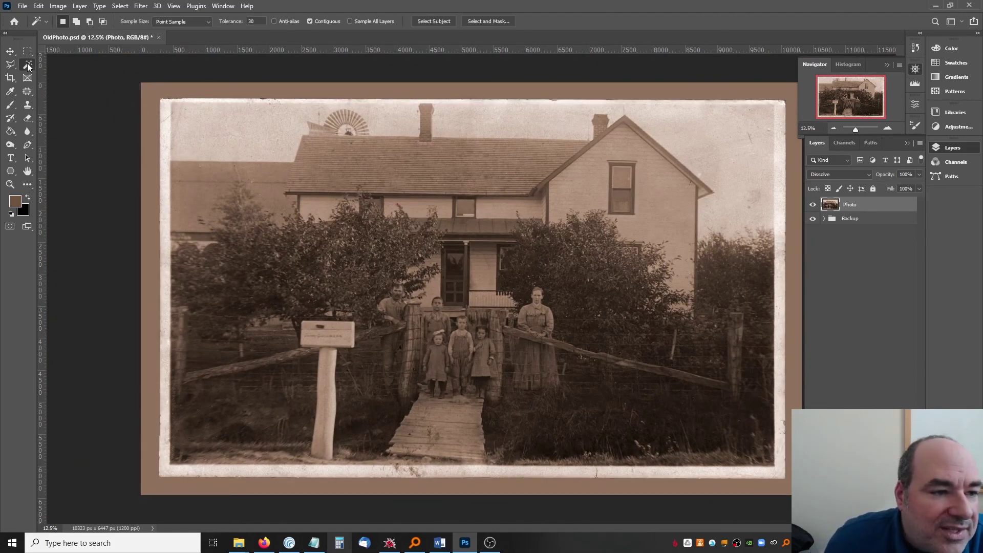
key(shift+w)
drag(148, 91, 512, 91)
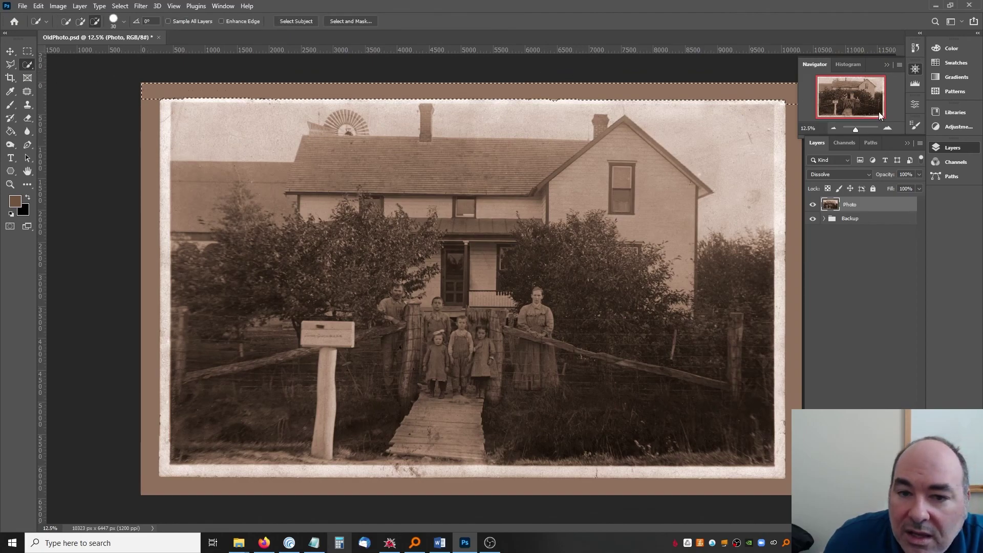
click(215, 86)
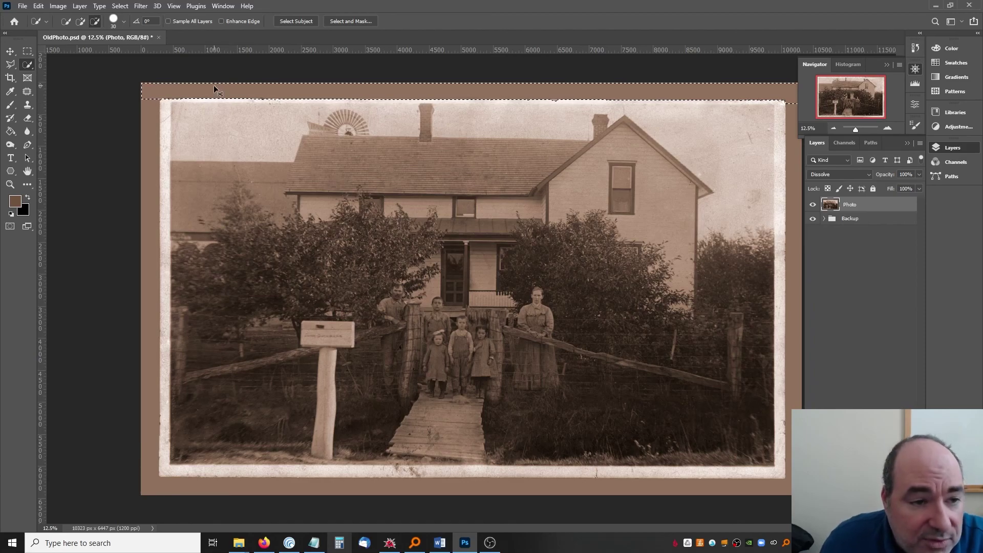
key(ctrl+d)
Step: Magic Wand the brown border at tolerance 10, blacken it with Levels black point 253, deselect
right_click(31, 64)
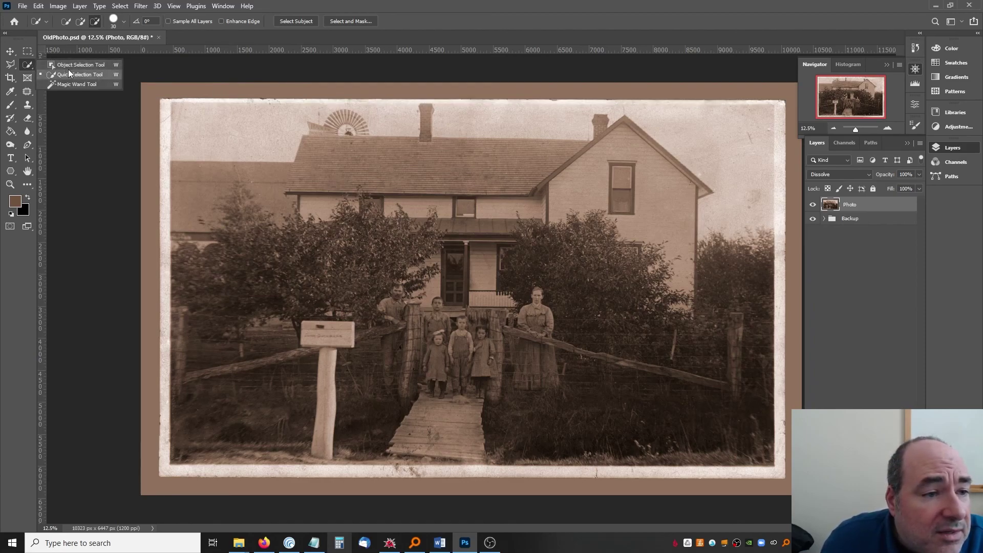
click(71, 83)
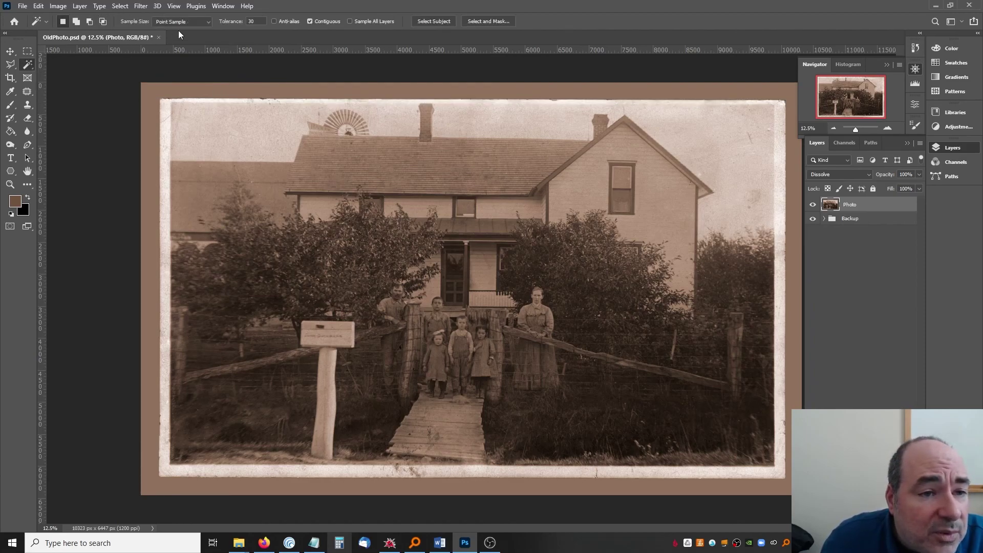
double_click(253, 21)
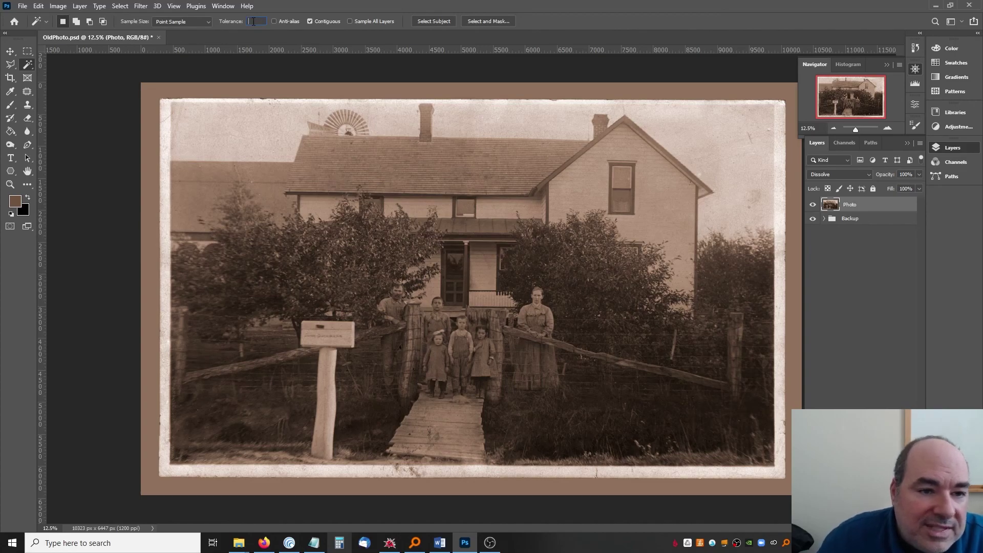
text(10)
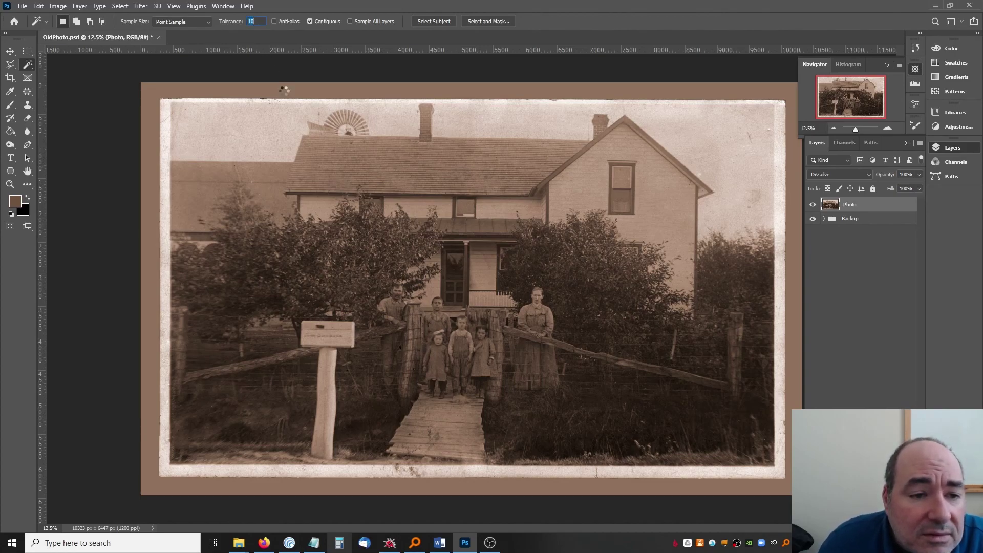
click(284, 90)
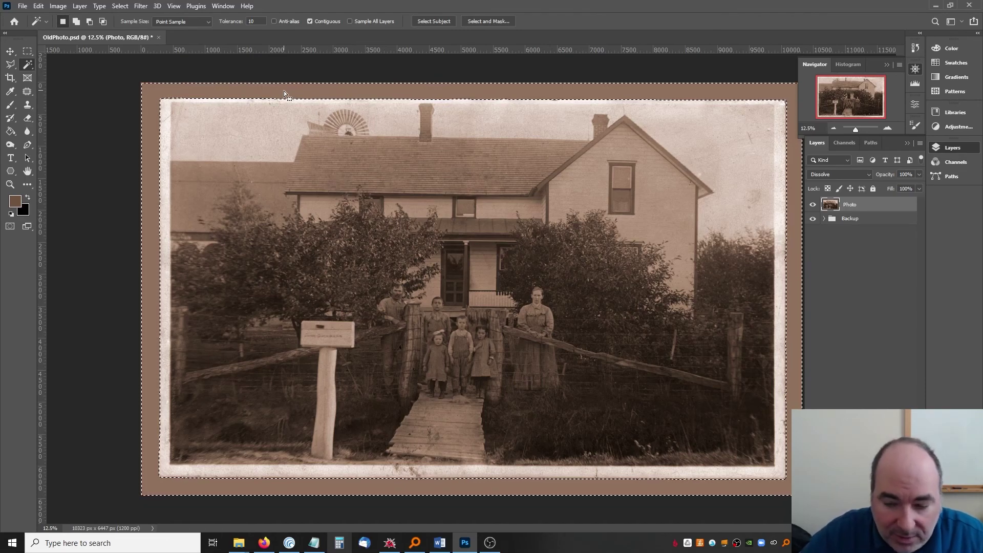
key(ctrl+l)
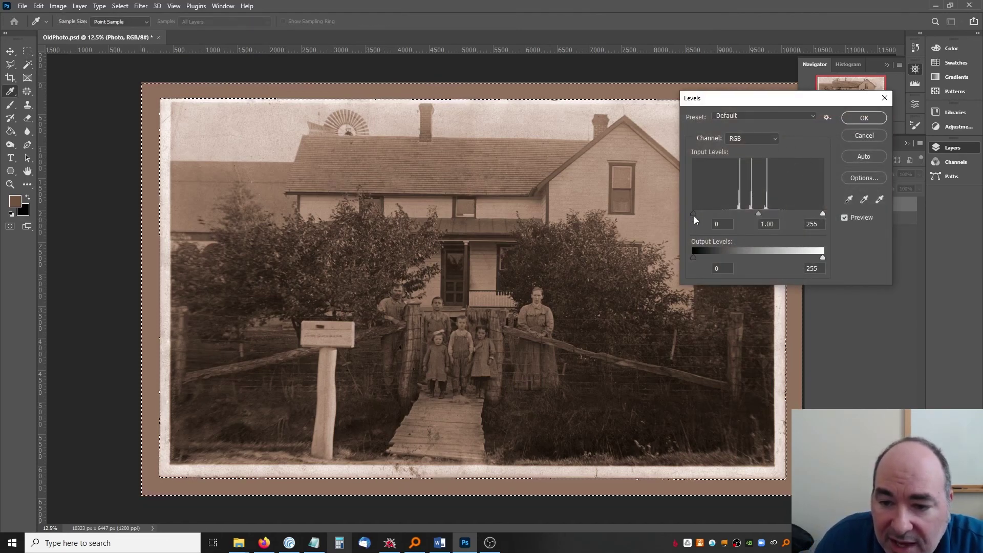
drag(693, 215, 824, 210)
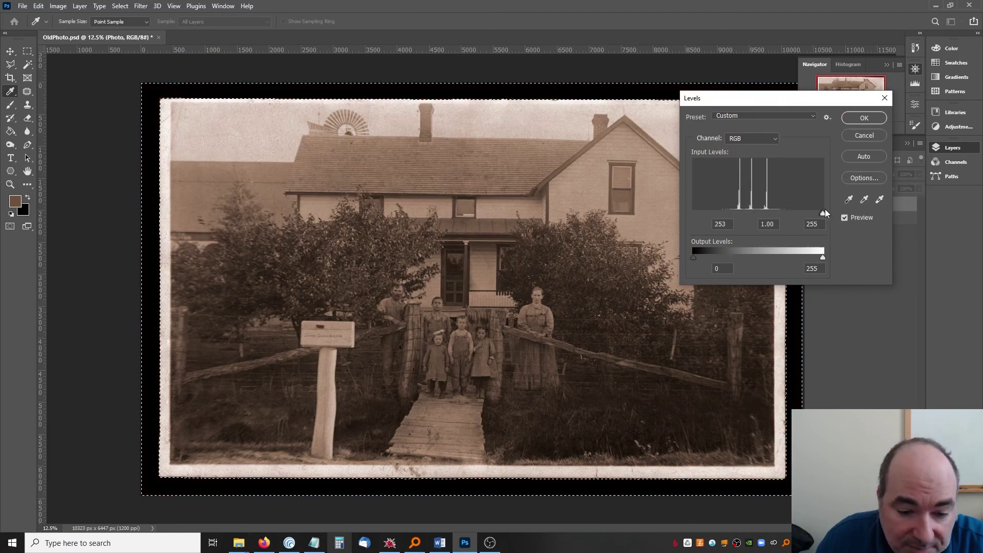
click(868, 117)
key(ctrl+d)
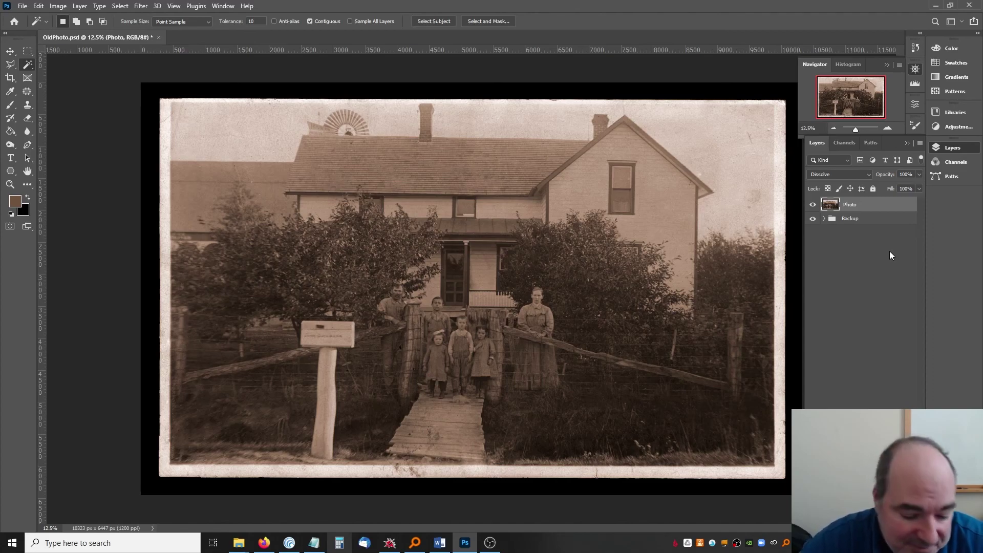
Step: Save OldPhoto.psd, then toggle the Photo layer off and on to compare with Backup
key(ctrl+s)
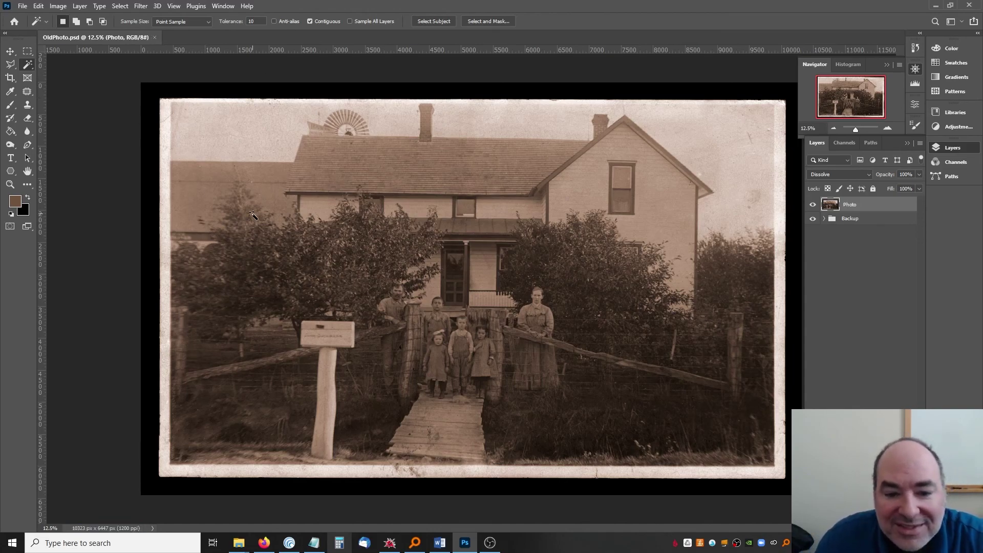
click(813, 205)
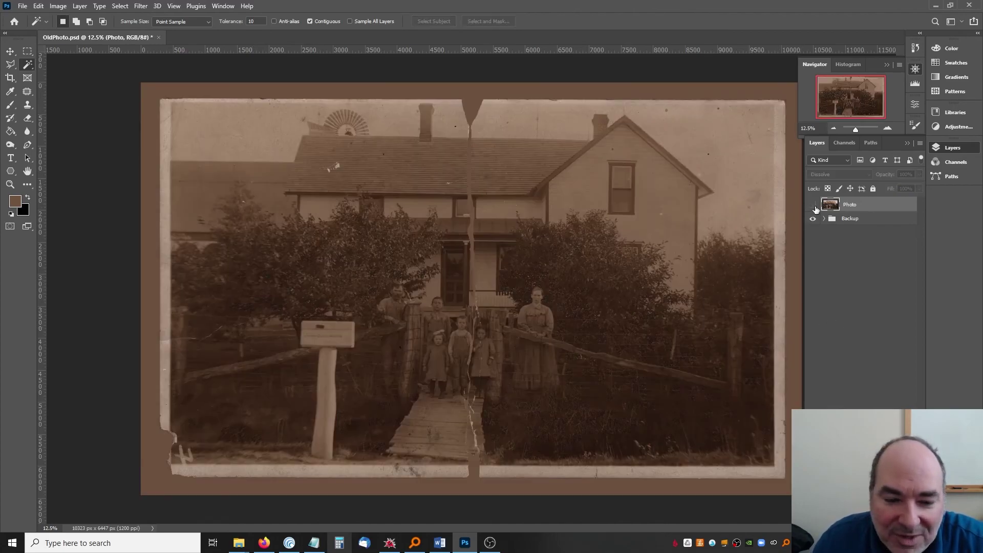
click(814, 205)
click(813, 205)
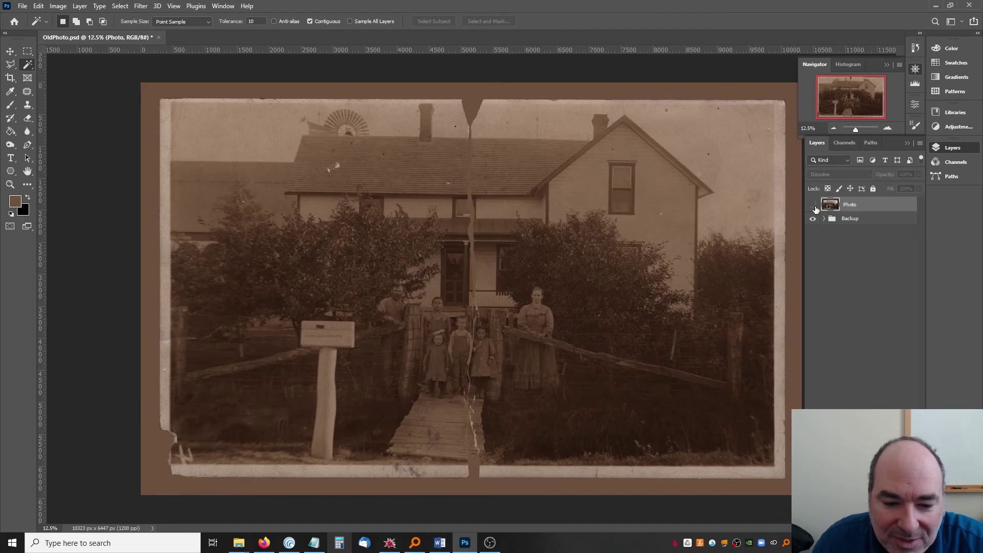
click(814, 206)
click(813, 206)
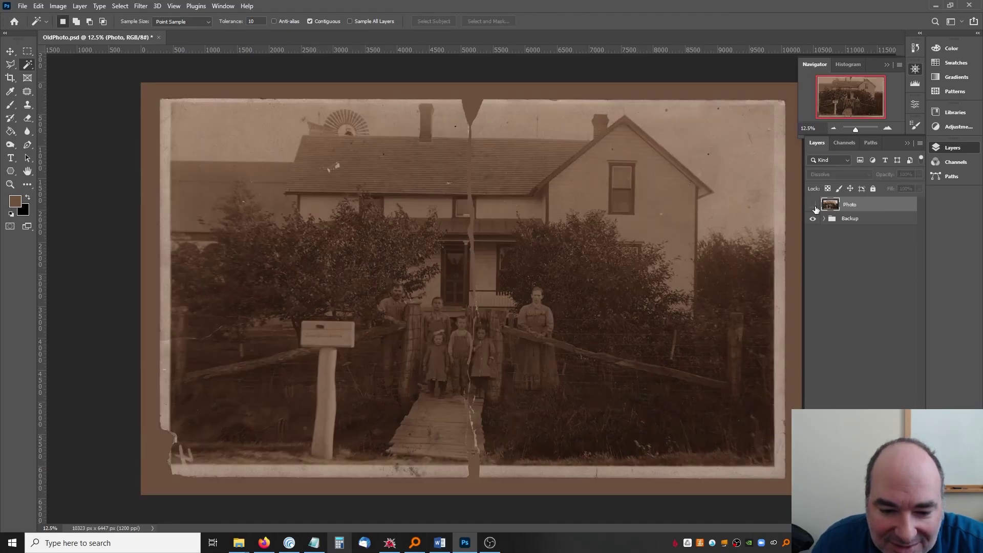
click(814, 205)
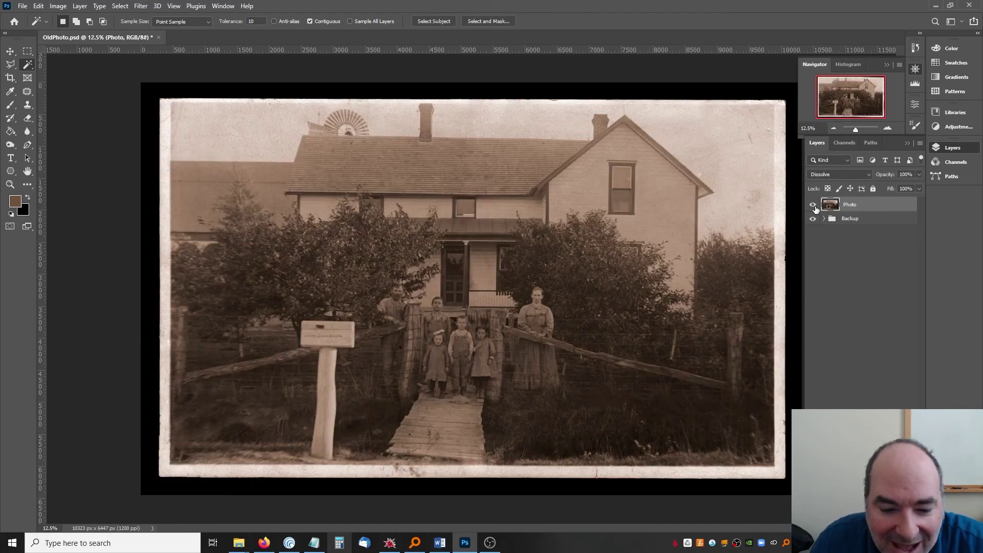